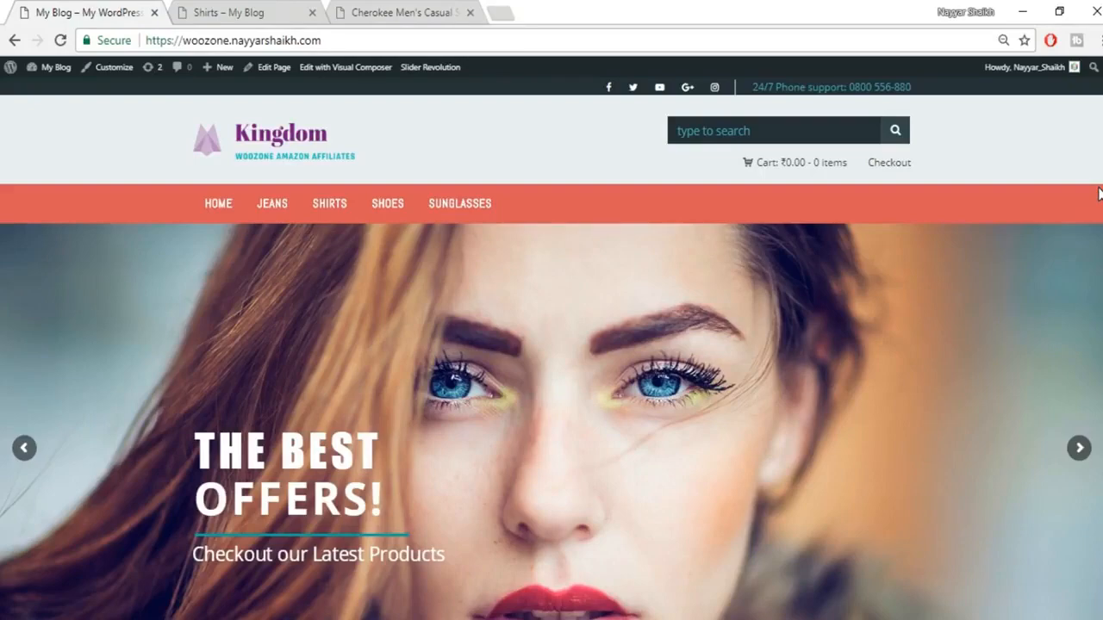
# Step: Scroll past the hero slider to the four sale shirts priced ₹749.00, ₹869.00, ₹549.00 and ₹499.00
pyautogui.scroll(-2, 551, 345)
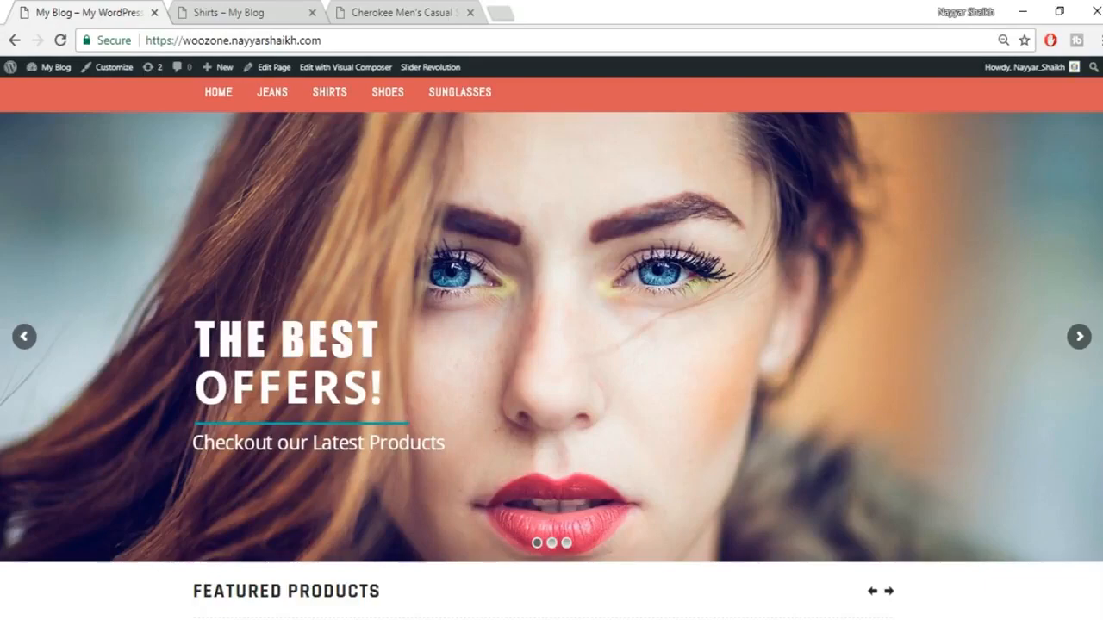
pyautogui.scroll(-6, 551, 345)
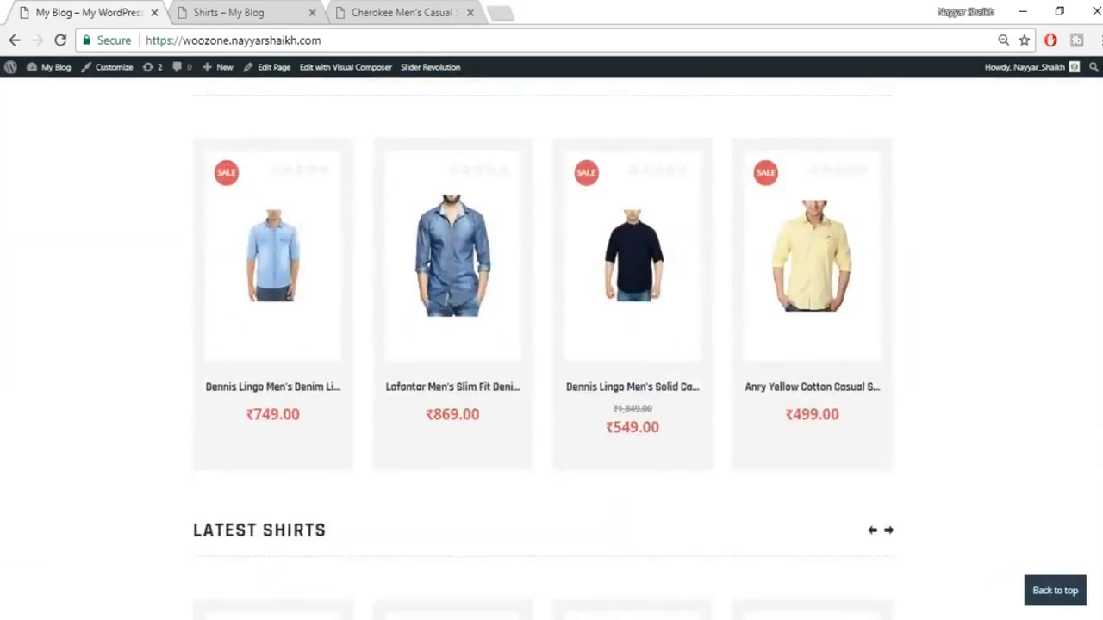
pyautogui.scroll(1, 552, 345)
pyautogui.scroll(-1, 551, 344)
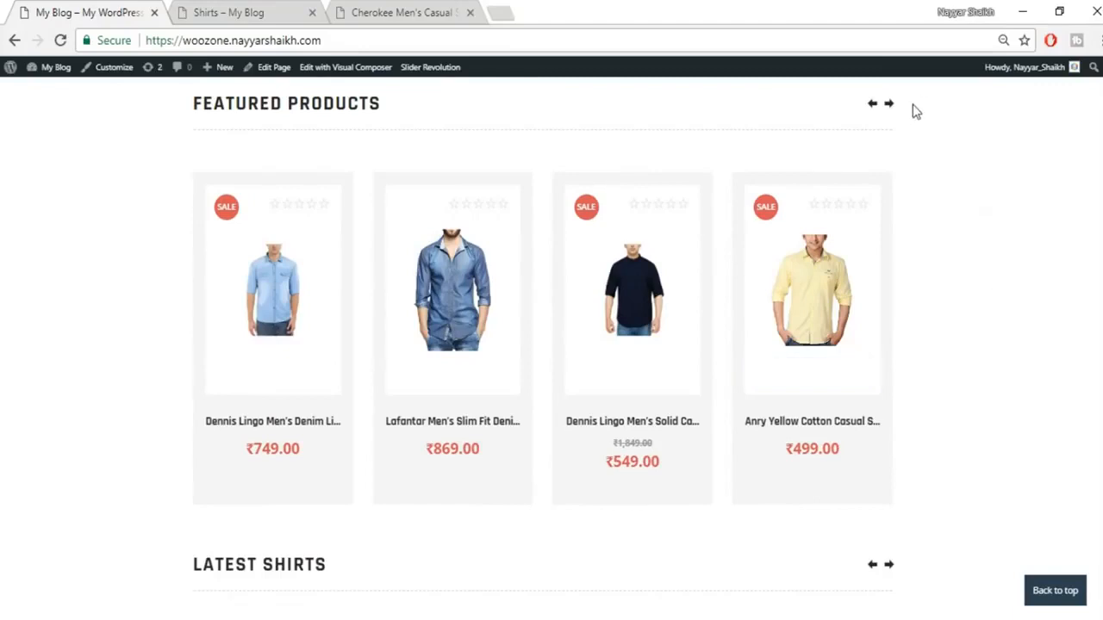
# Step: Advance the Featured Products carousel by two items
pyautogui.click(889, 105)
pyautogui.click(888, 105)
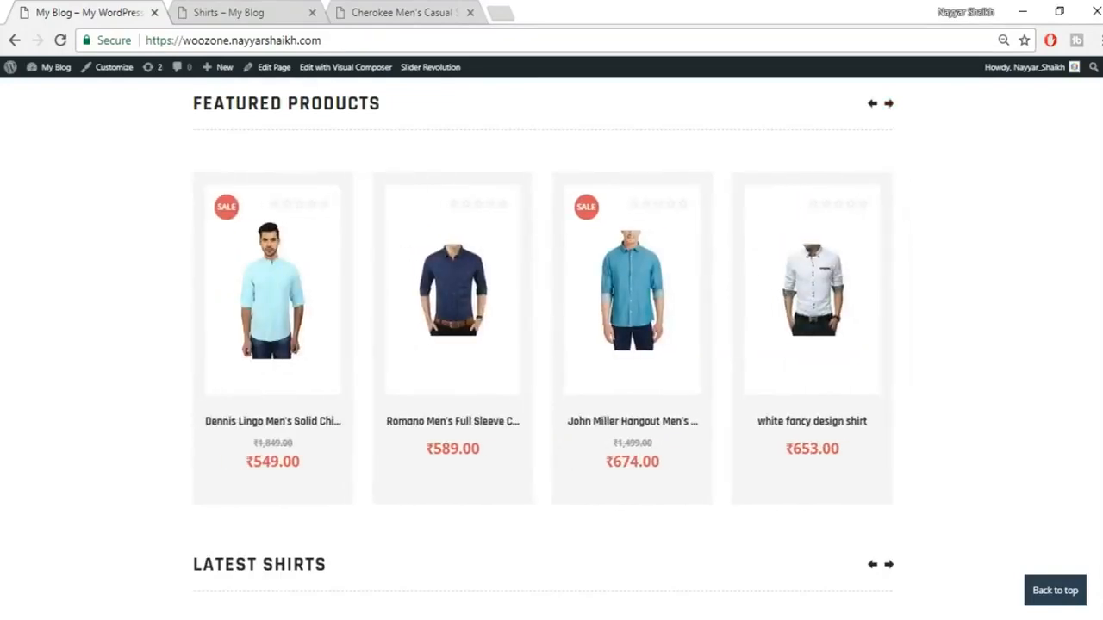
pyautogui.scroll(-5, 552, 344)
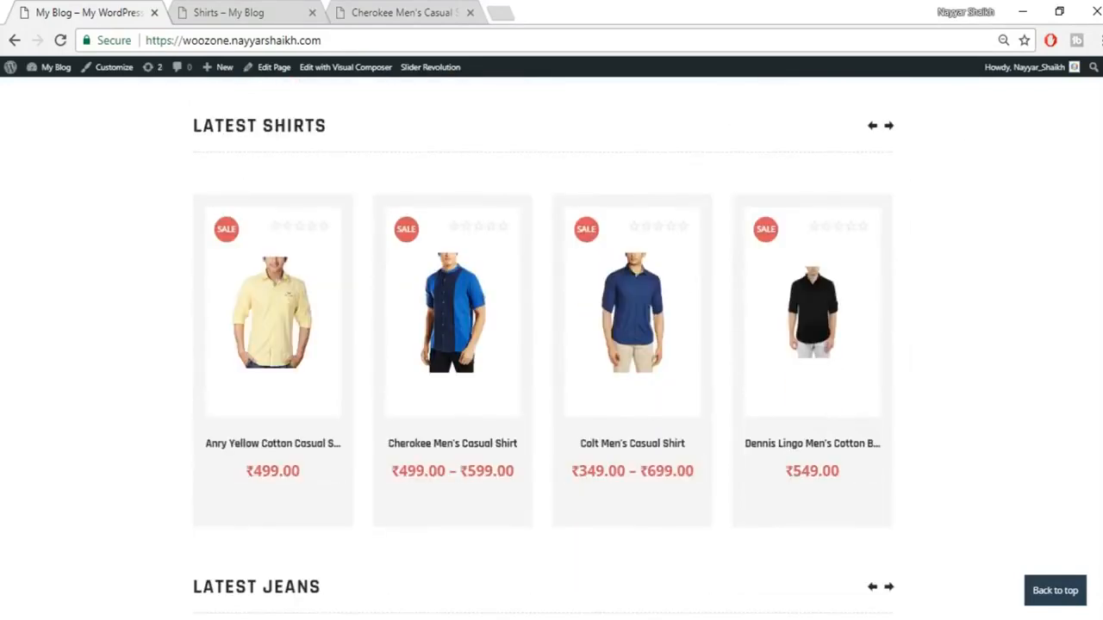
# Step: Advance the Latest Shirts carousel three products and browse the rest of the home page
pyautogui.click(891, 129)
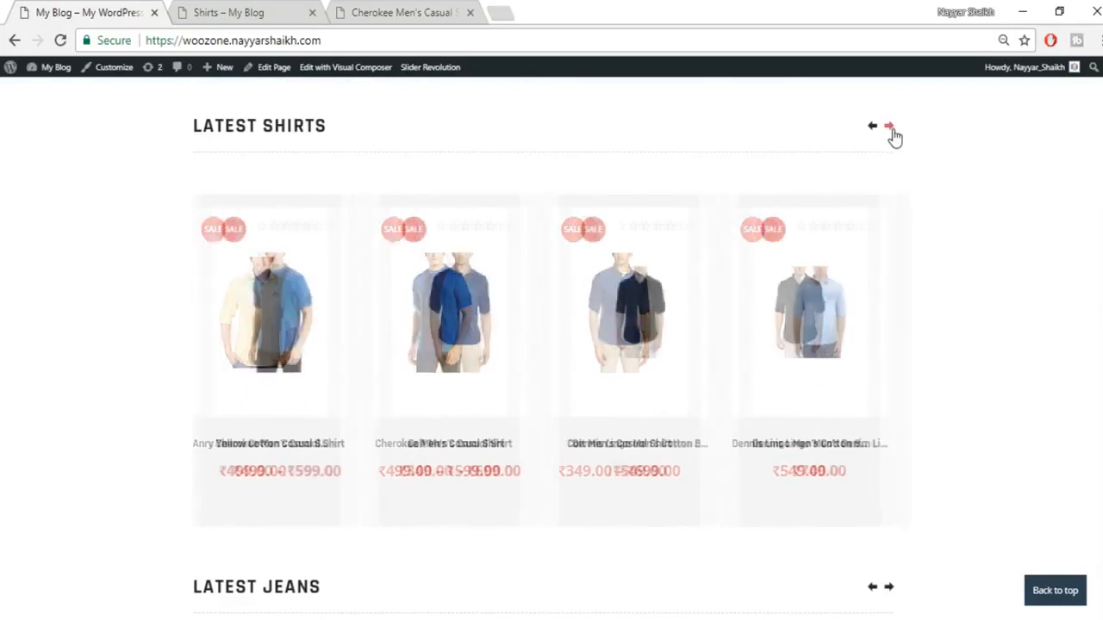
pyautogui.click(891, 129)
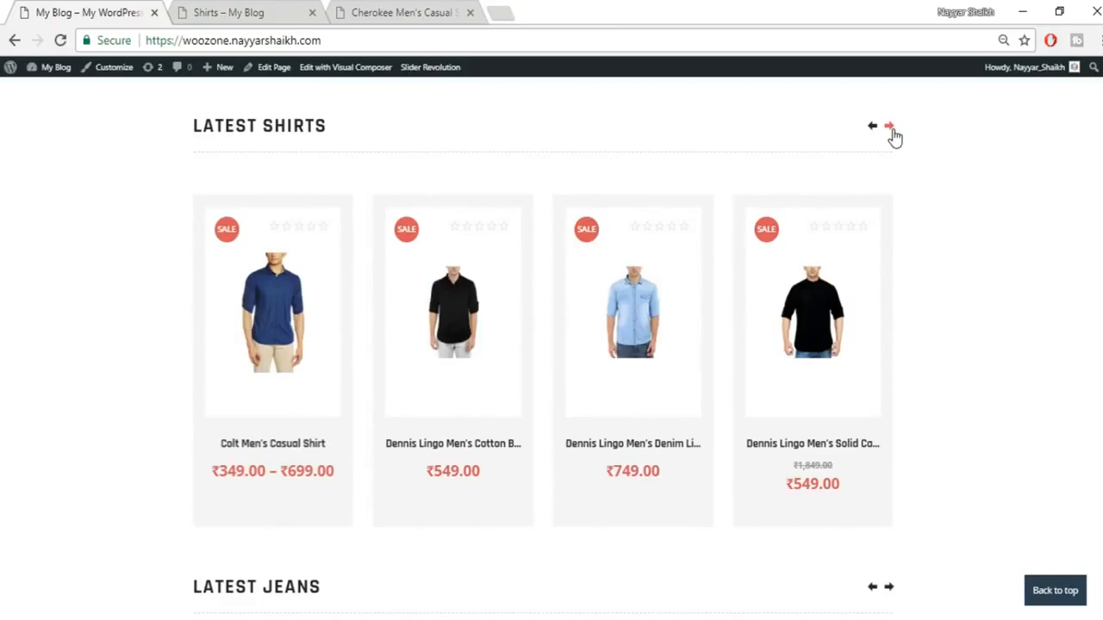
pyautogui.click(891, 128)
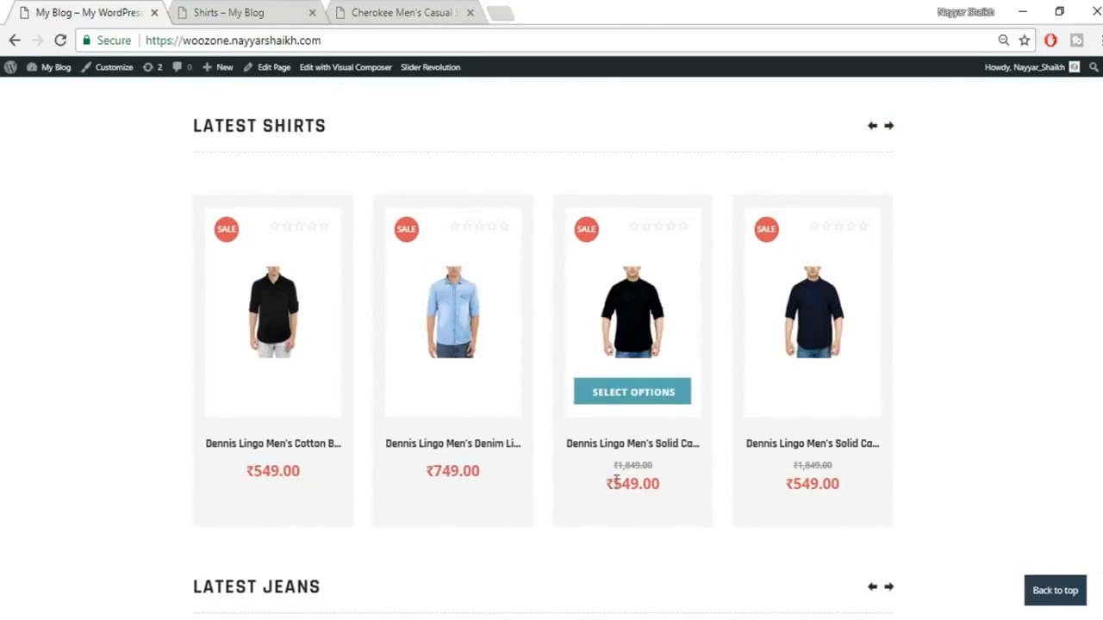
pyautogui.scroll(-10, 543, 345)
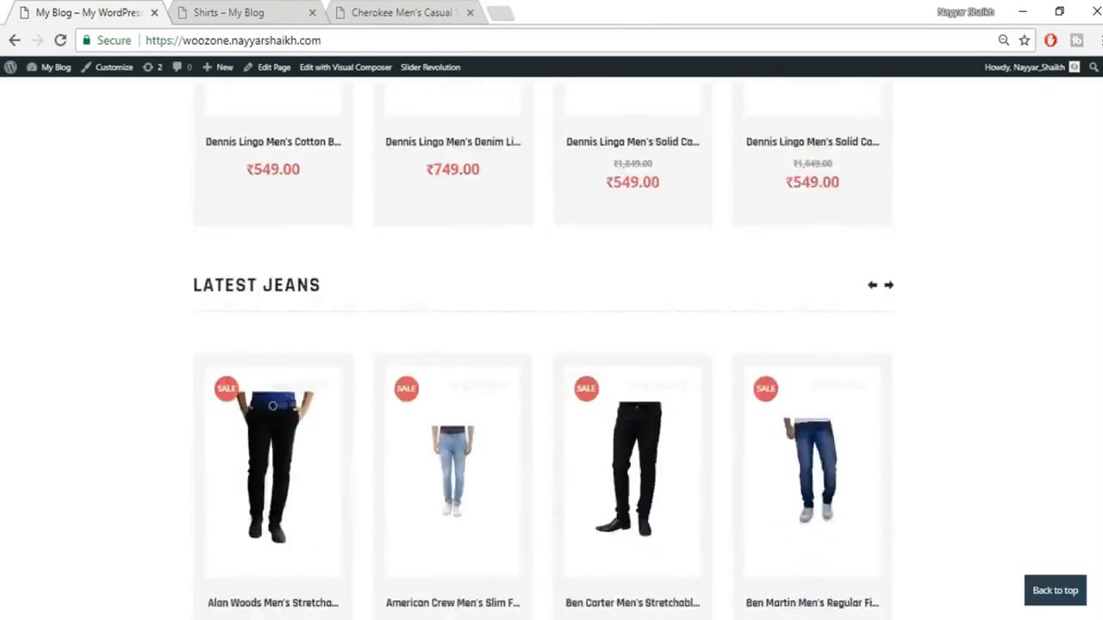
pyautogui.scroll(-7, 543, 344)
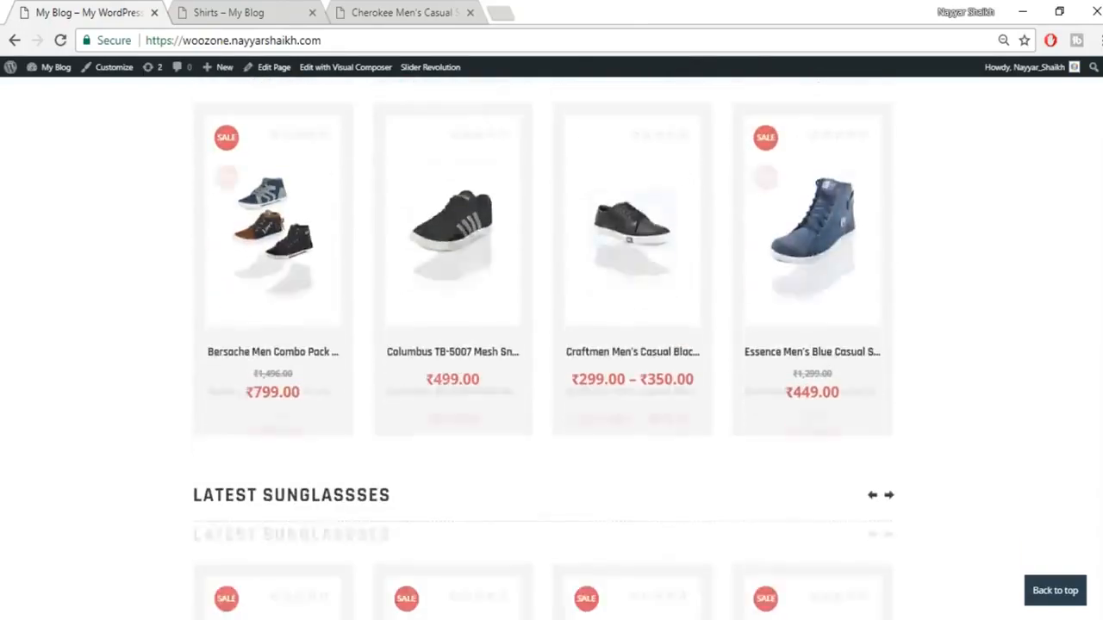
pyautogui.scroll(20, 542, 344)
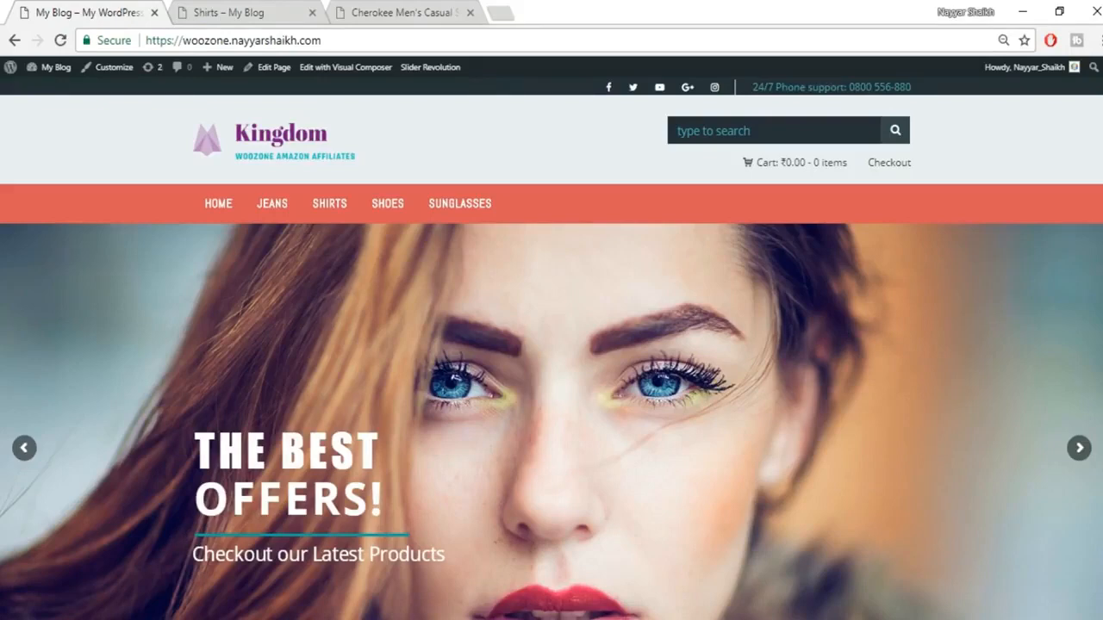
# Step: Browse the 17-shirt Shirts category listing, then switch to the Cherokee Men's Casual Shirt tab
pyautogui.click(250, 10)
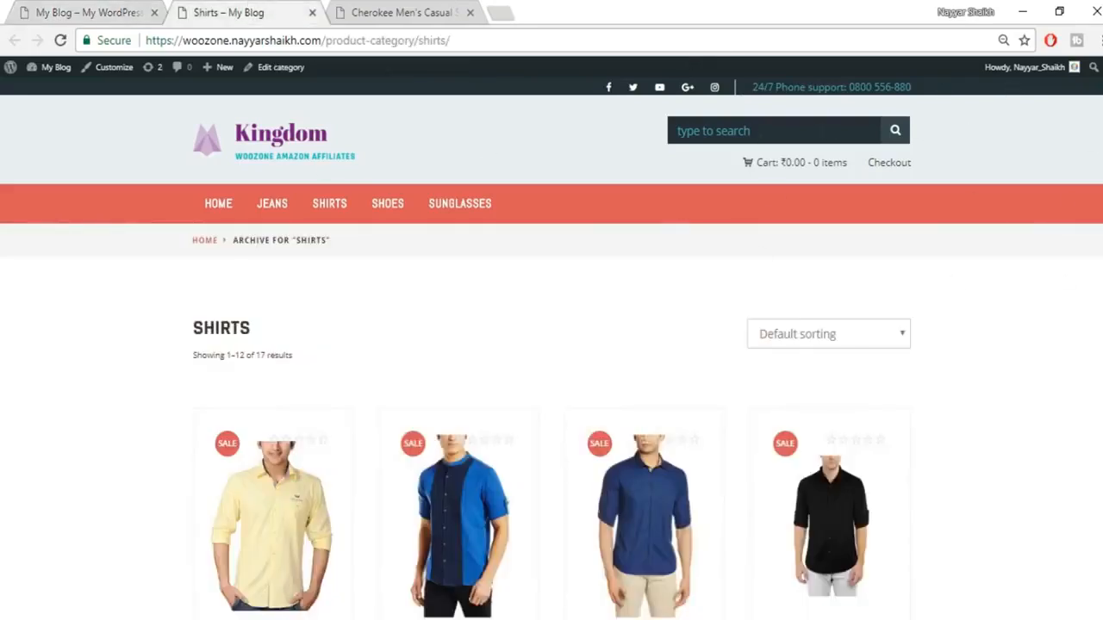
pyautogui.scroll(-9, 551, 345)
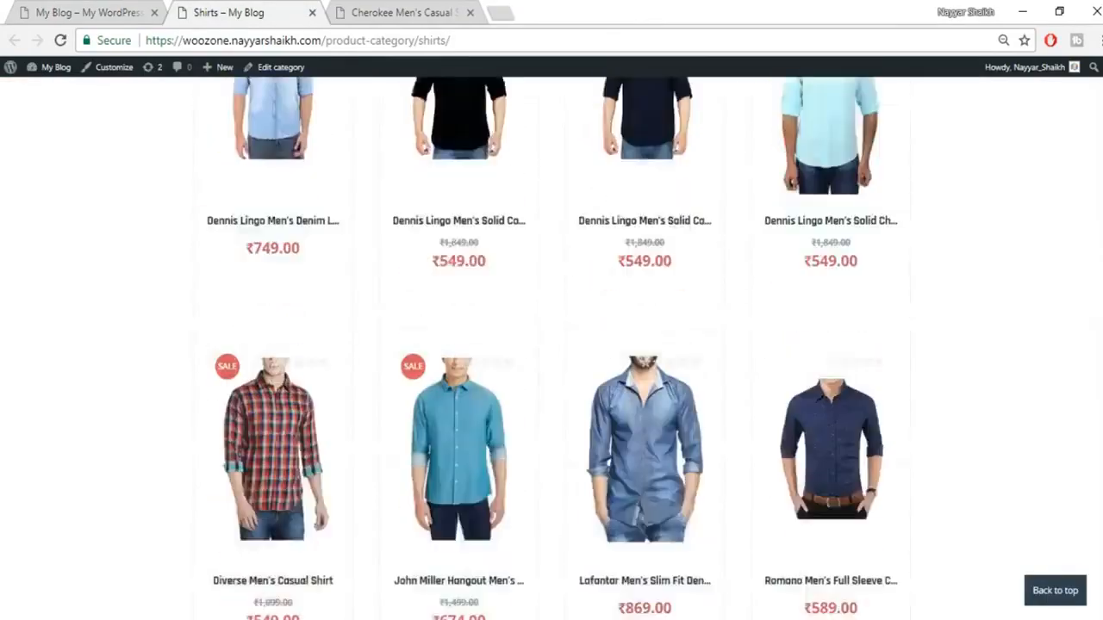
pyautogui.scroll(-3, 551, 345)
pyautogui.scroll(12, 552, 344)
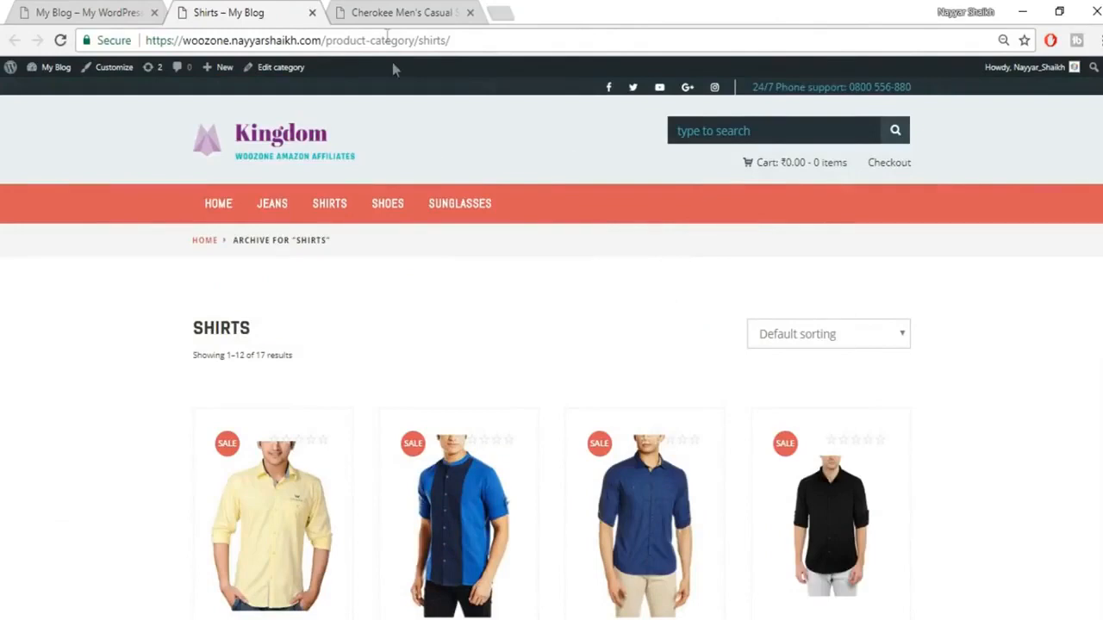
pyautogui.click(392, 12)
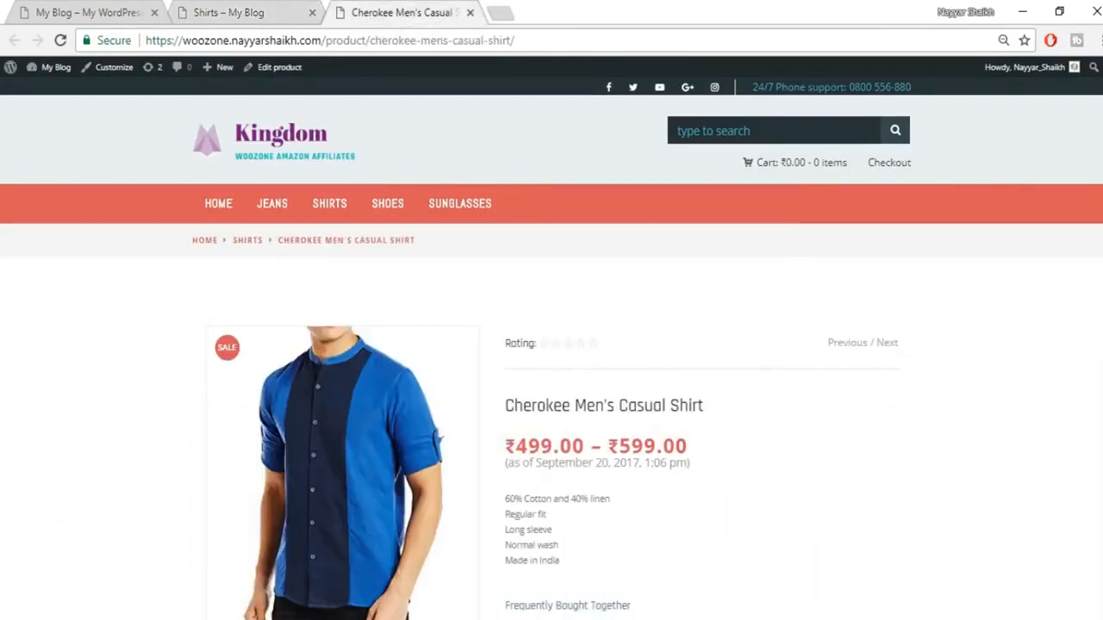
# Step: Switch the Cherokee shirt's gallery to its back view, then to the denim shirt photo
pyautogui.scroll(-3, 552, 345)
pyautogui.scroll(1, 654, 228)
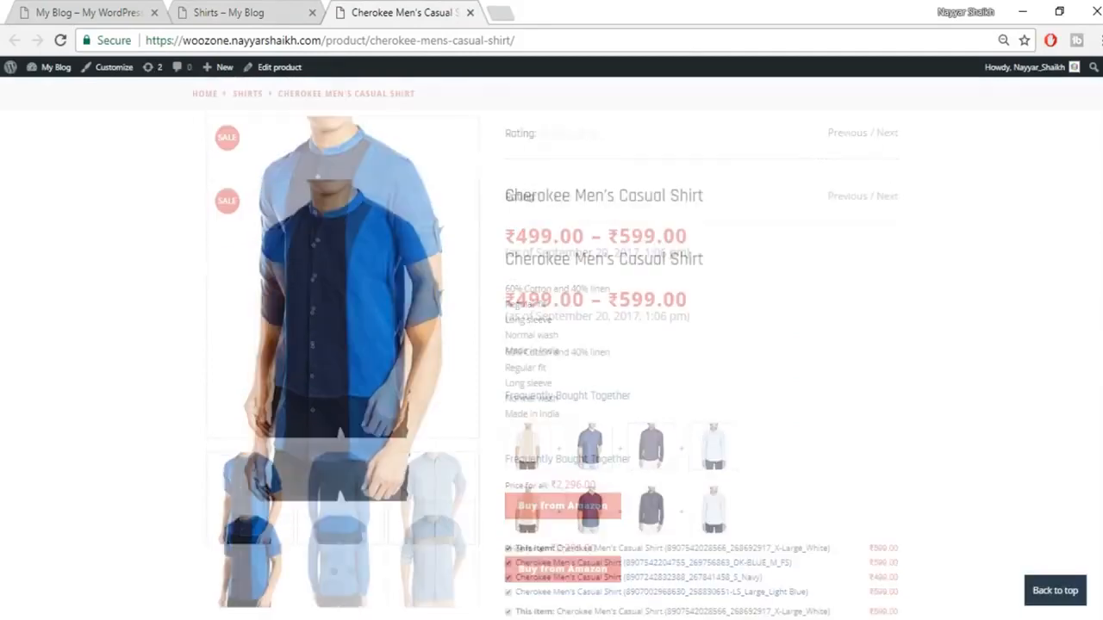
pyautogui.scroll(-1, 369, 320)
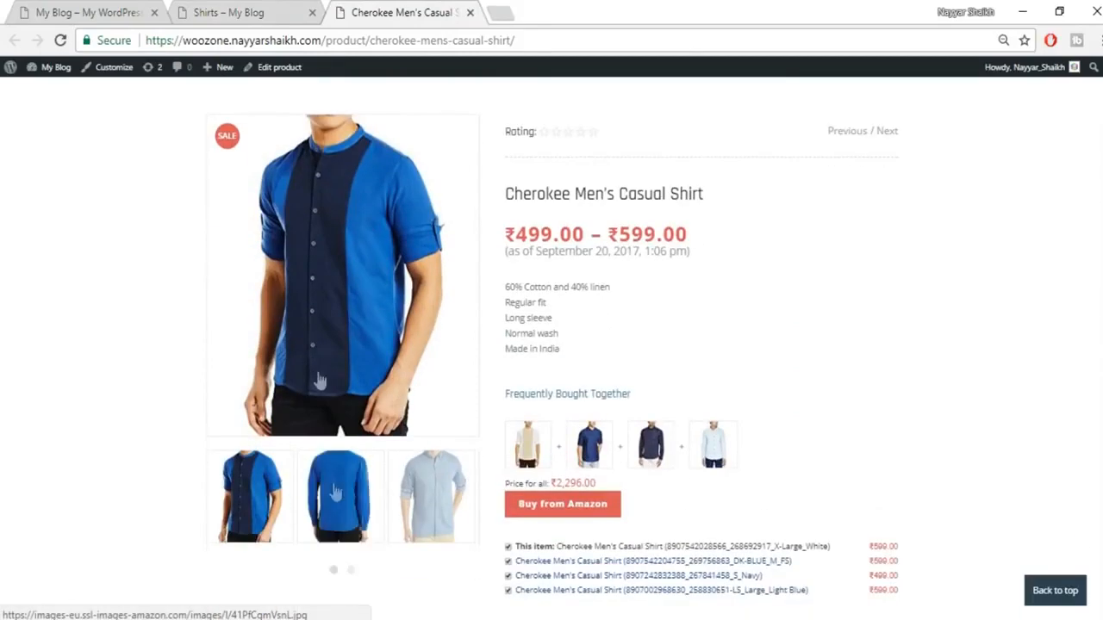
pyautogui.click(353, 527)
pyautogui.click(422, 517)
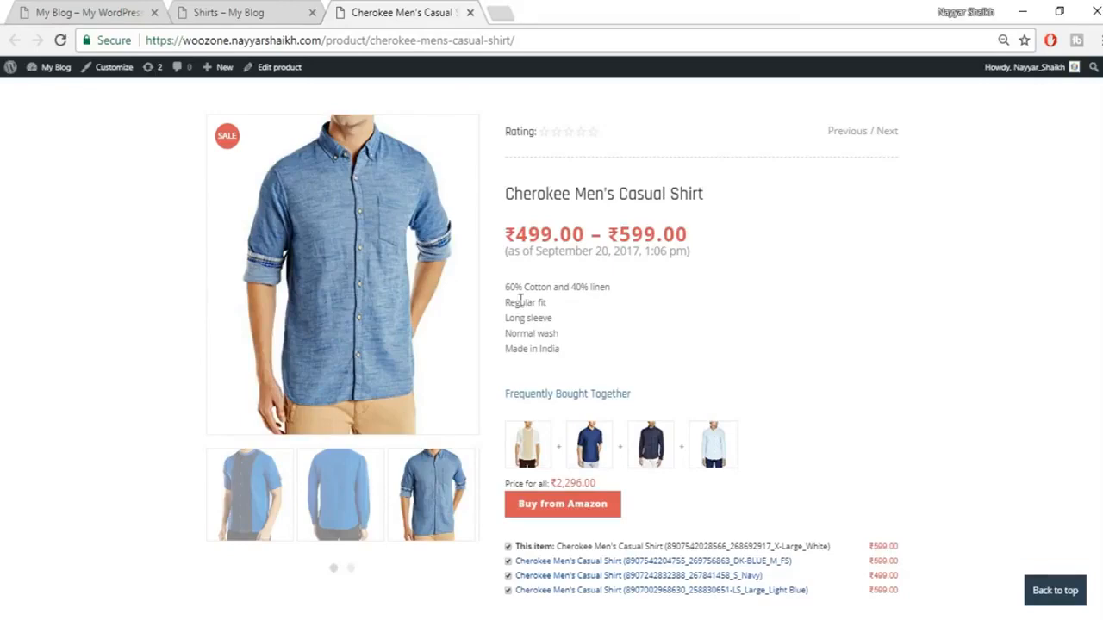
pyautogui.scroll(-1, 685, 347)
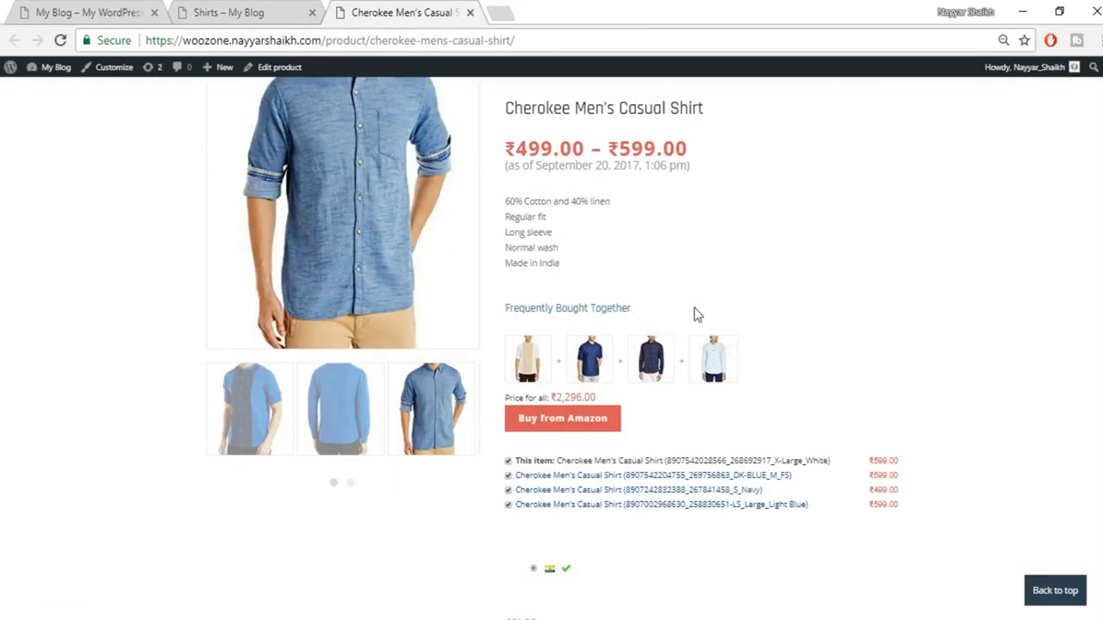
# Step: Untick the dark blue medium shirt, leaving a three-shirt Frequently Bought Together bundle
pyautogui.click(507, 475)
pyautogui.moveTo(517, 381); pyautogui.dragTo(628, 395)
pyautogui.click(660, 401)
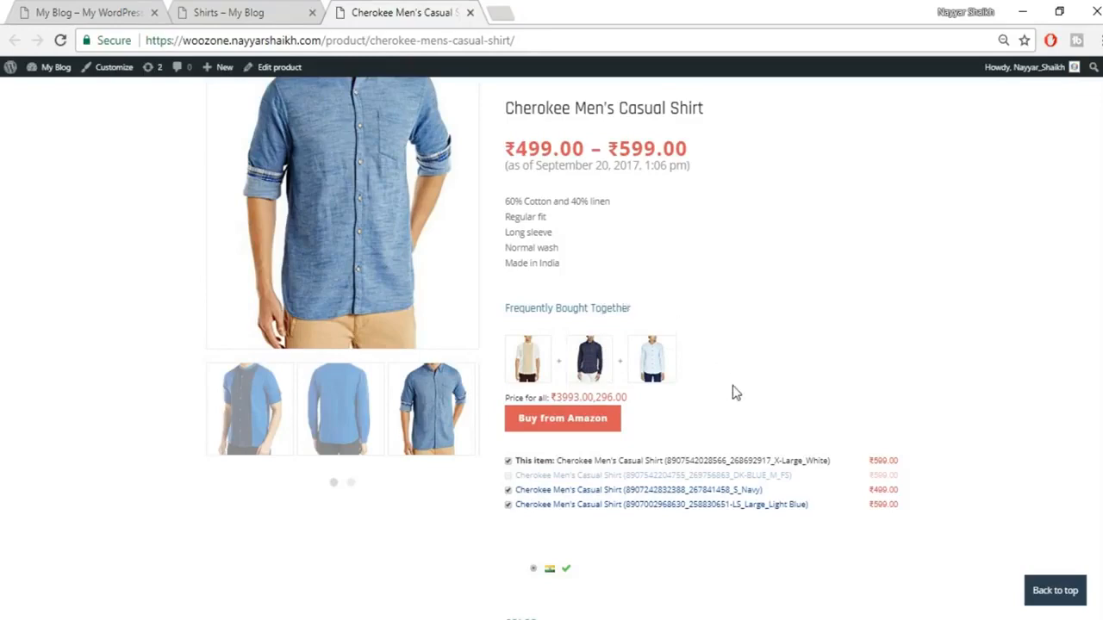
pyautogui.scroll(-3, 732, 389)
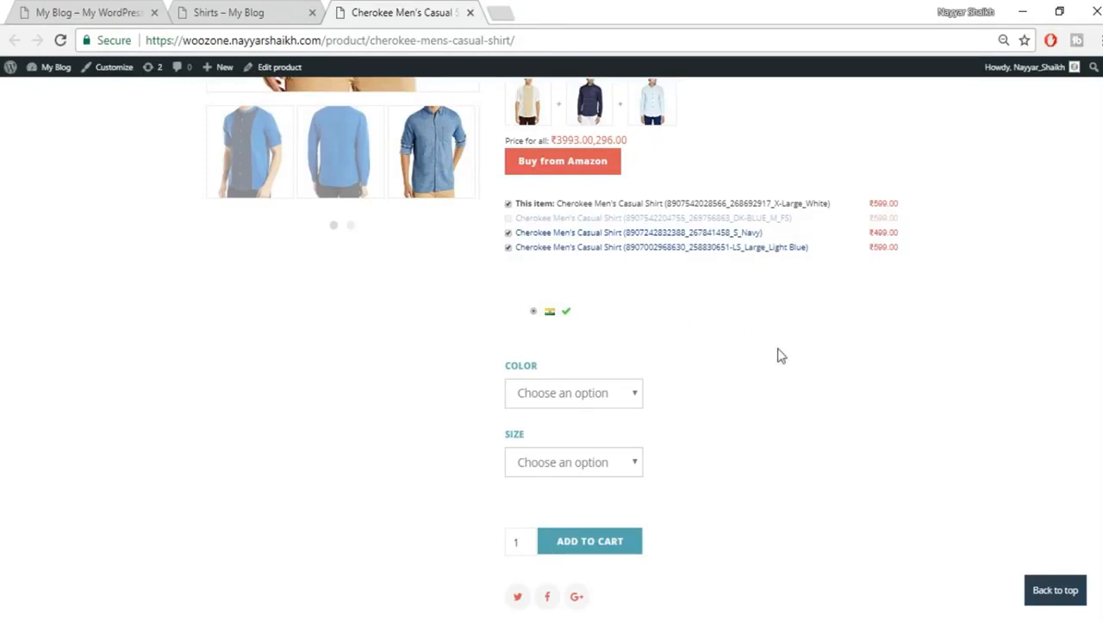
# Step: Select colour Airfr Blue and size Large for the Cherokee shirt, showing ₹599.00
pyautogui.scroll(-1, 774, 391)
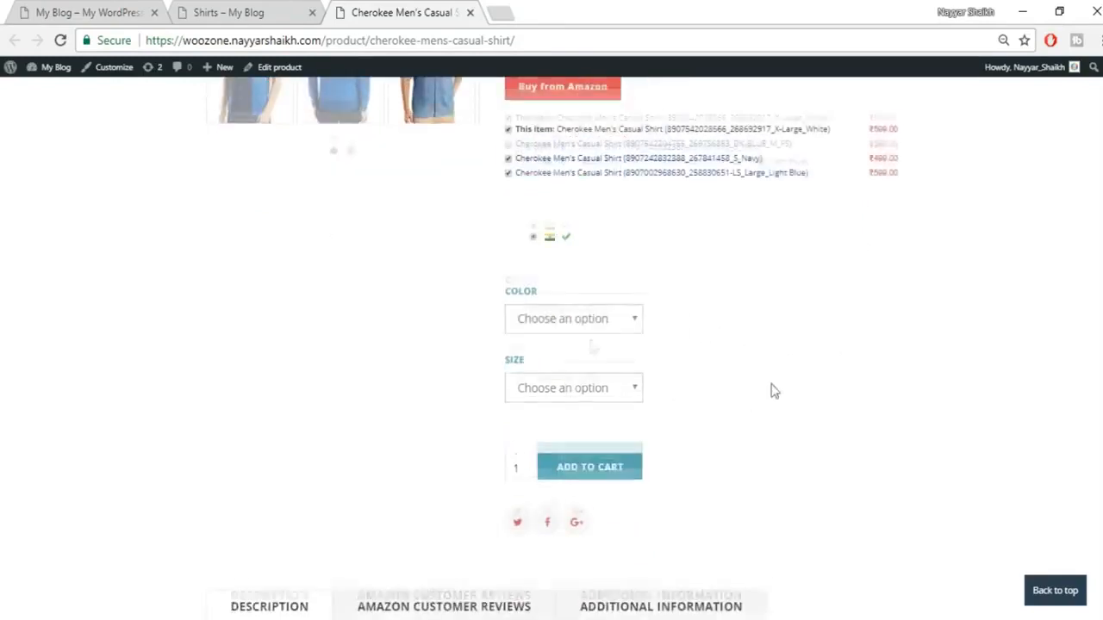
pyautogui.click(585, 310)
pyautogui.click(576, 353)
pyautogui.click(580, 379)
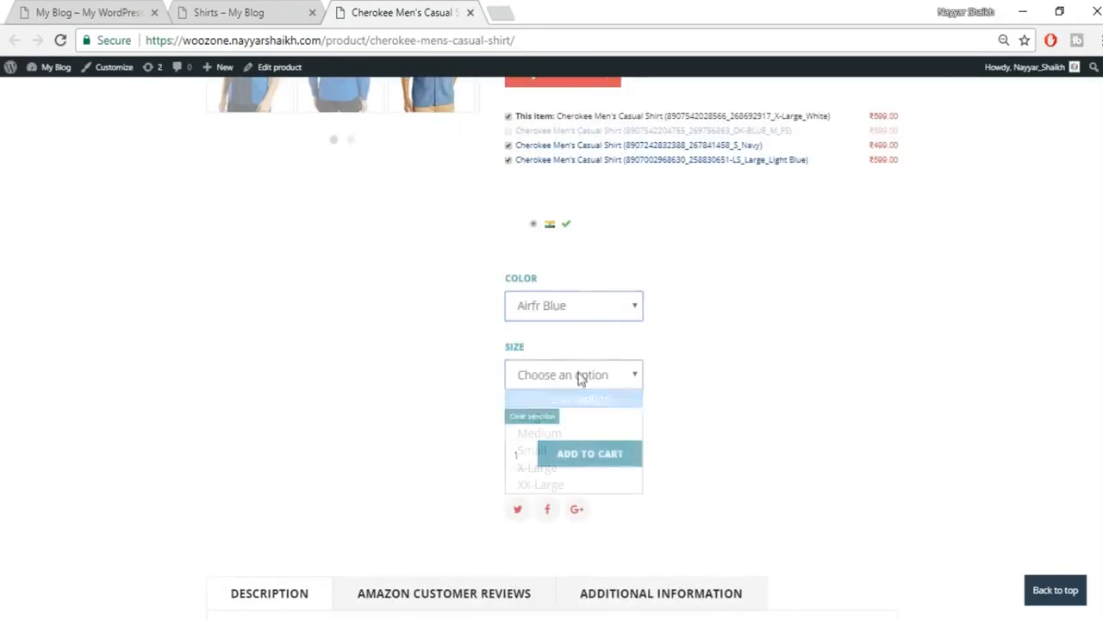
pyautogui.click(558, 417)
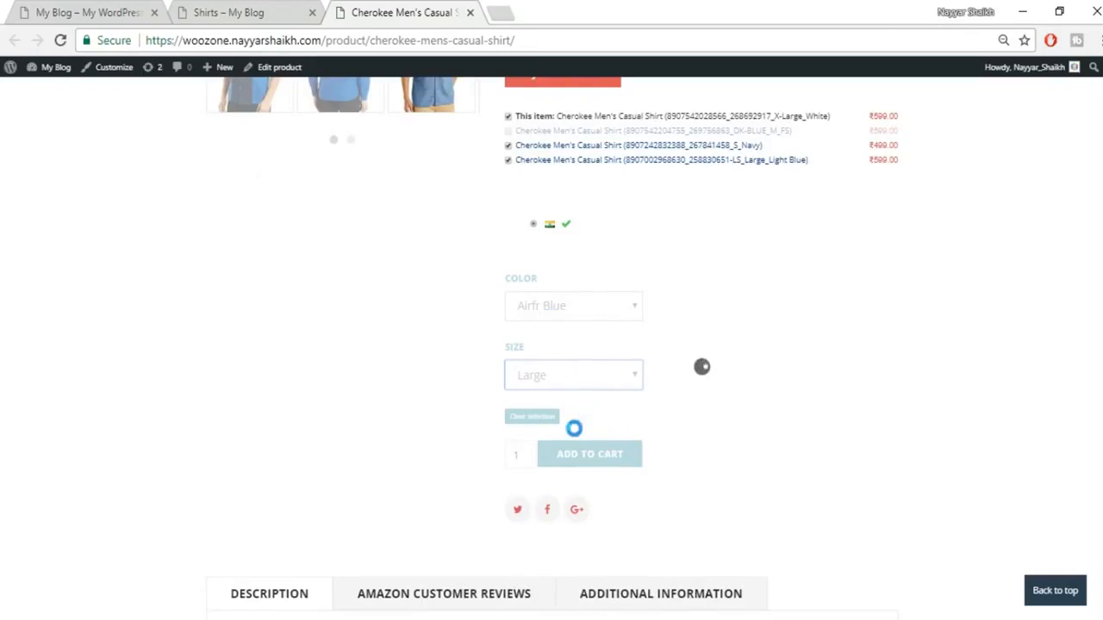
pyautogui.scroll(-1, 652, 464)
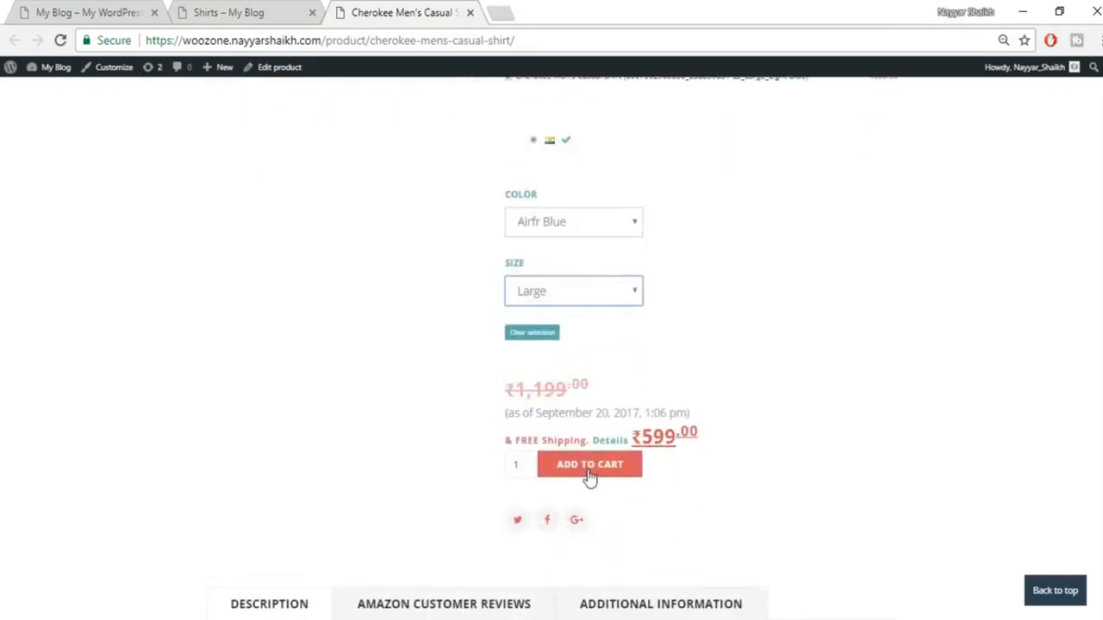
pyautogui.scroll(-4, 729, 460)
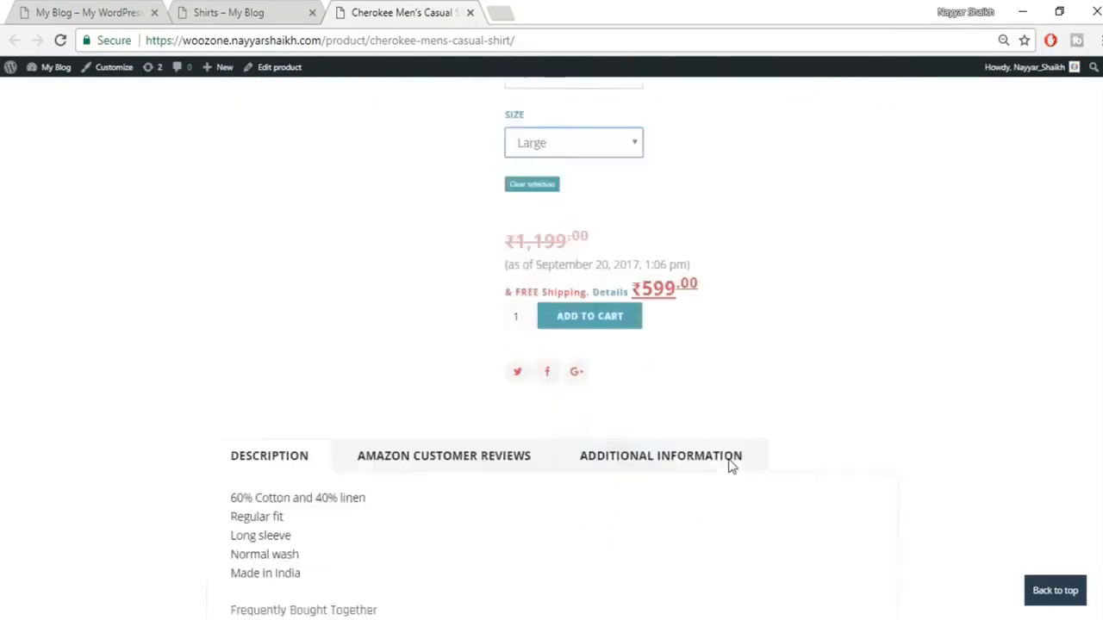
pyautogui.scroll(-1, 724, 396)
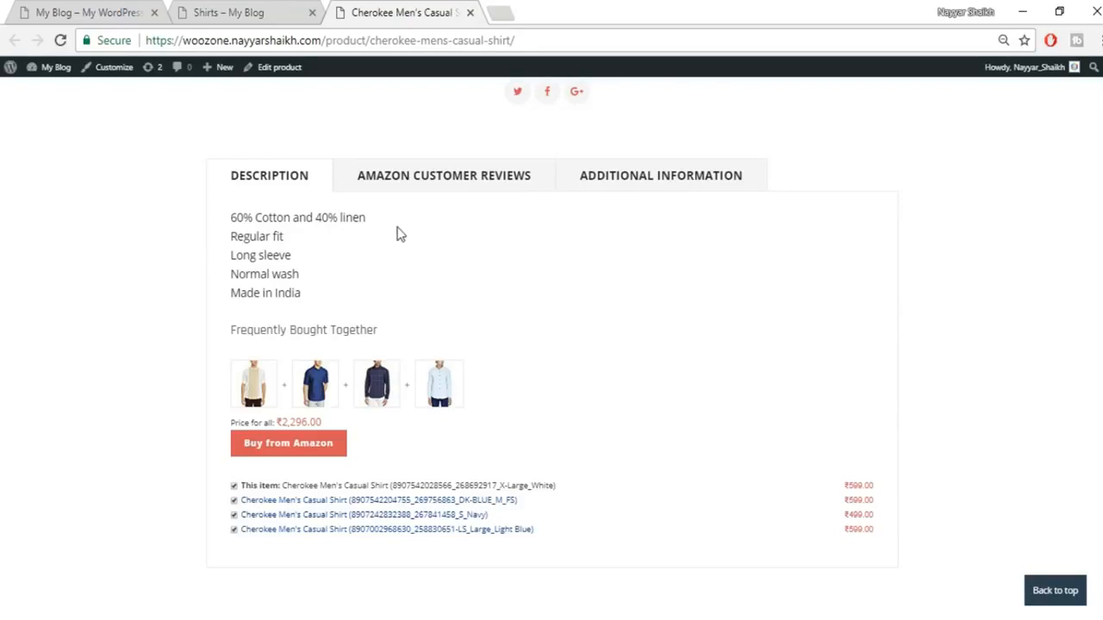
# Step: Show the Amazon customer reviews for the Cherokee shirt
pyautogui.click(436, 175)
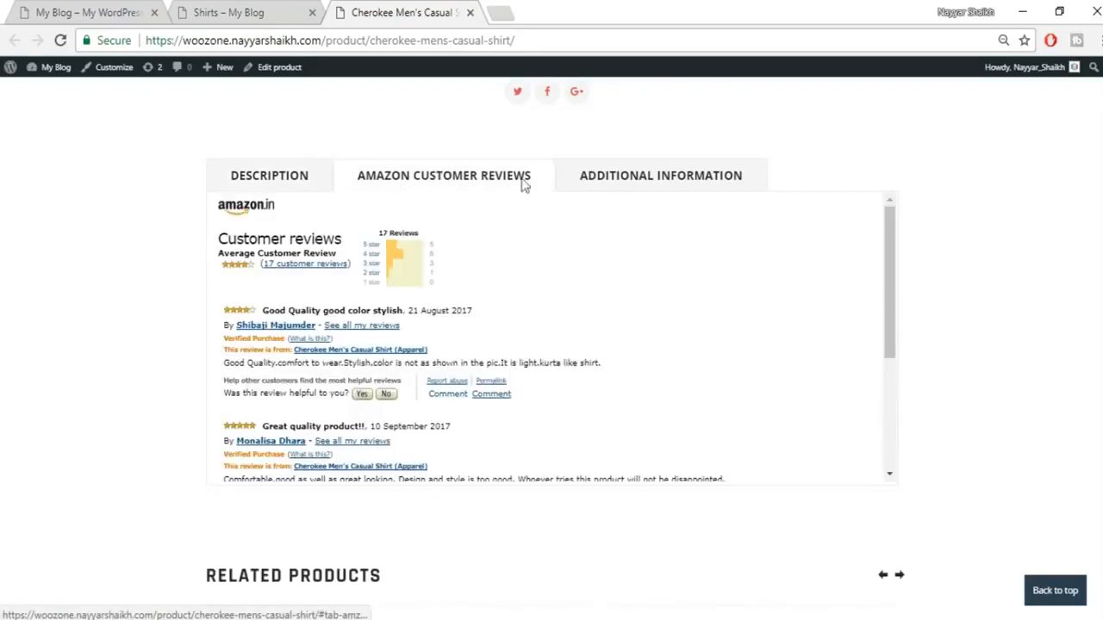
pyautogui.scroll(-3, 498, 405)
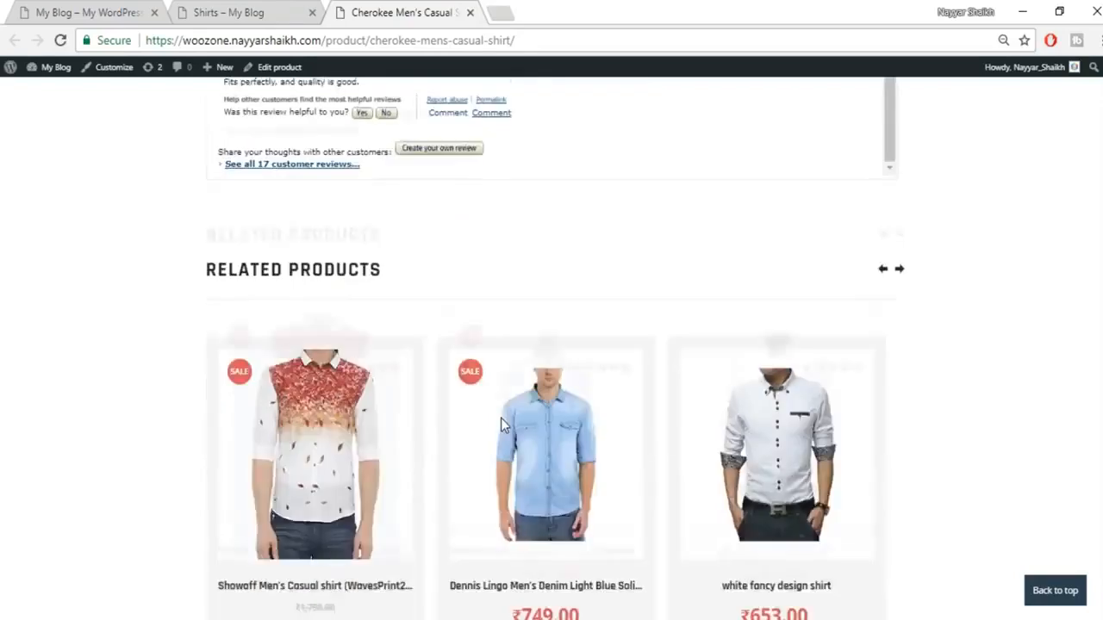
pyautogui.scroll(5, 502, 434)
pyautogui.scroll(2, 643, 348)
# Step: View the shirt's Additional Information details, then return to its Description
pyautogui.click(643, 347)
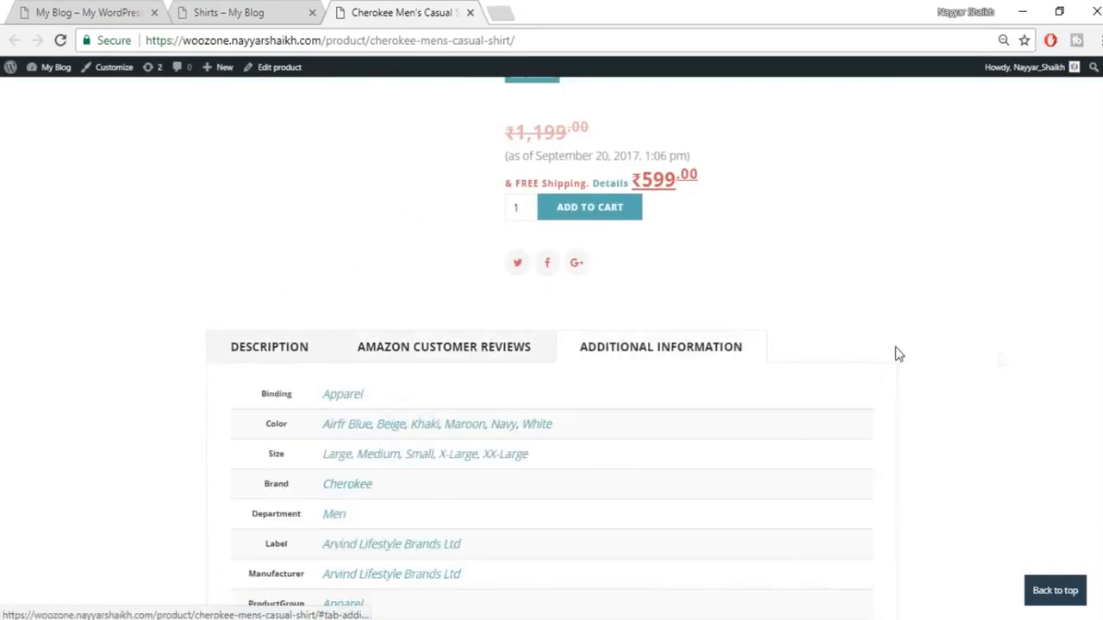
pyautogui.scroll(-1, 1002, 361)
pyautogui.scroll(-2, 606, 379)
pyautogui.scroll(2, 606, 388)
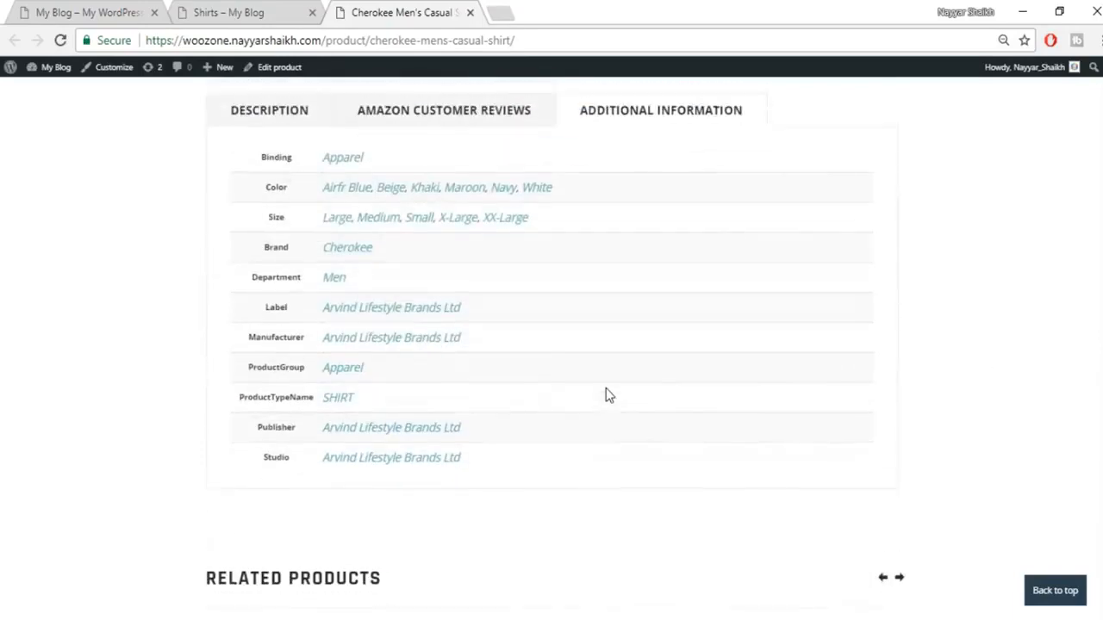
pyautogui.click(271, 267)
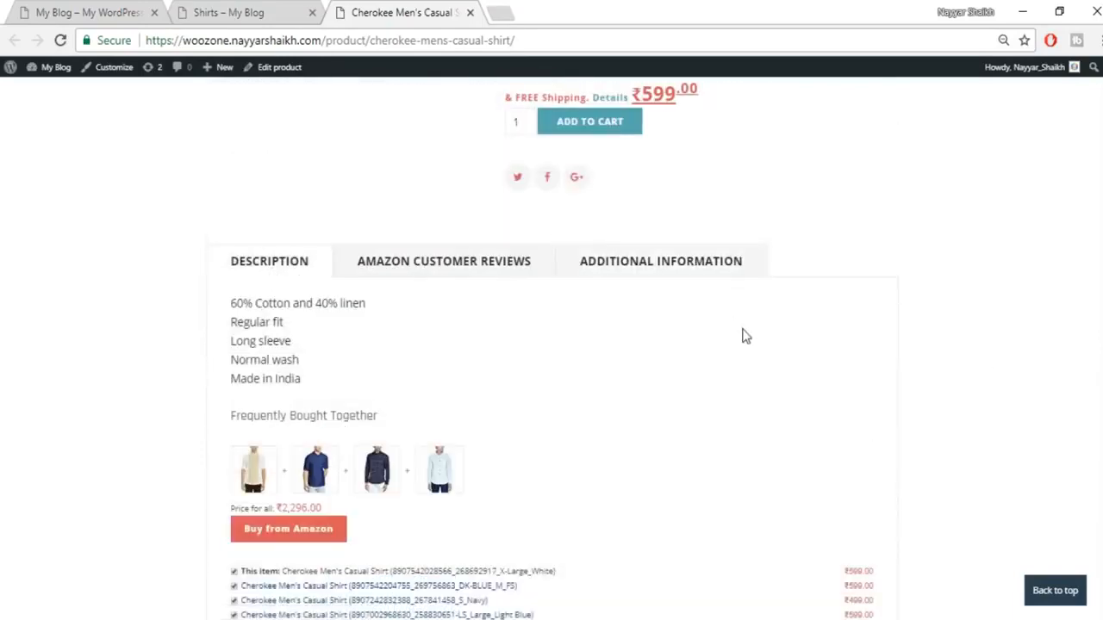
pyautogui.scroll(-2, 461, 484)
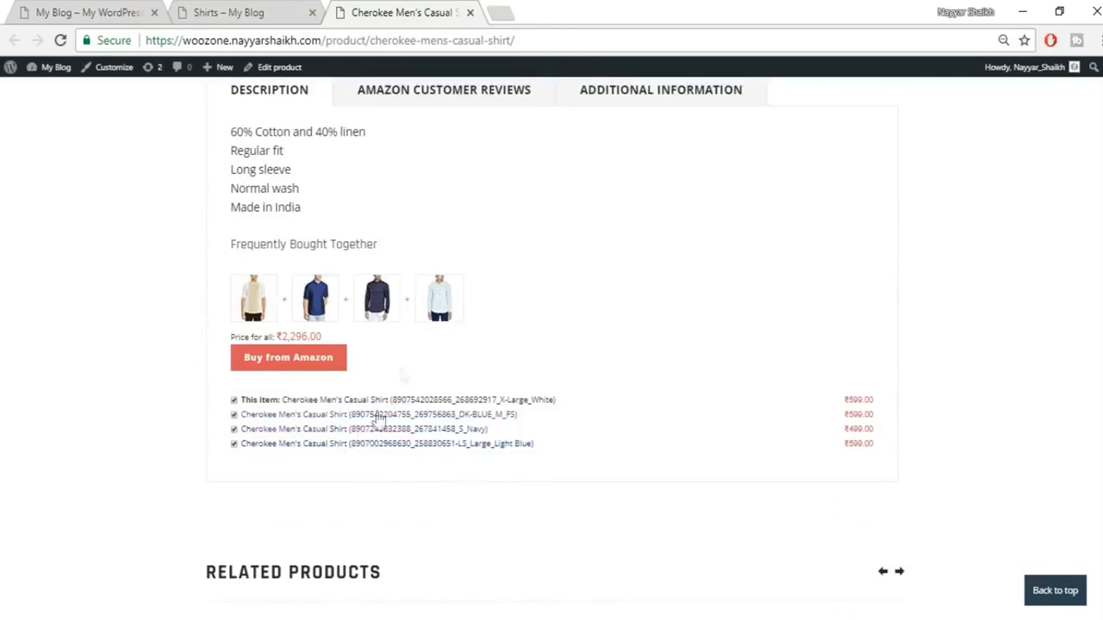
# Step: Add the Airfr Blue, Large Cherokee shirt at ₹599.00 to the cart
pyautogui.scroll(-4, 563, 450)
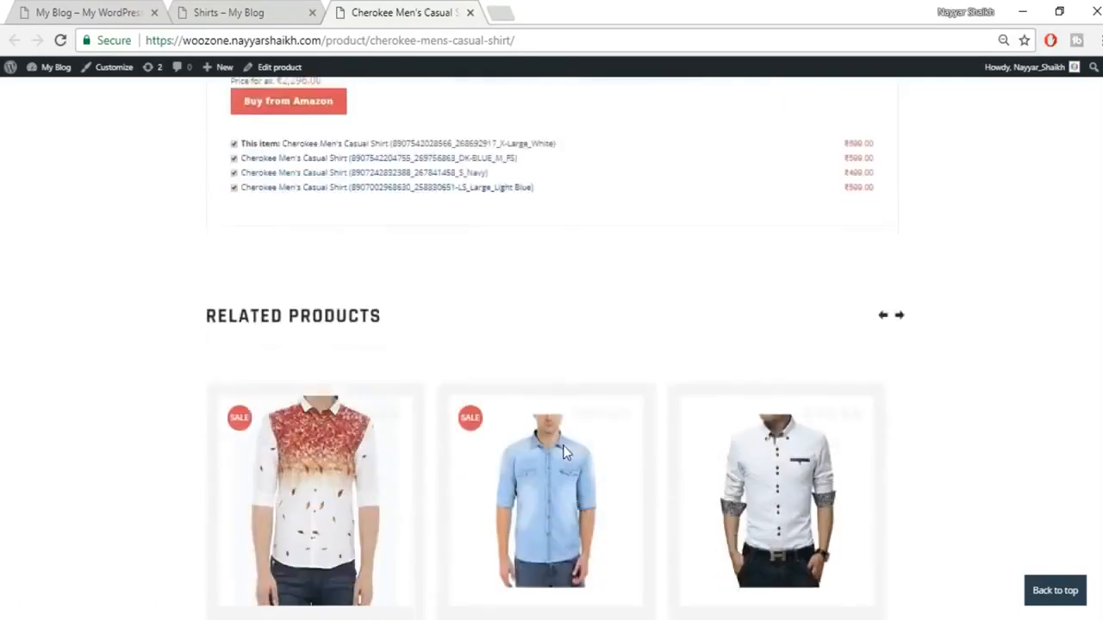
pyautogui.scroll(10, 906, 452)
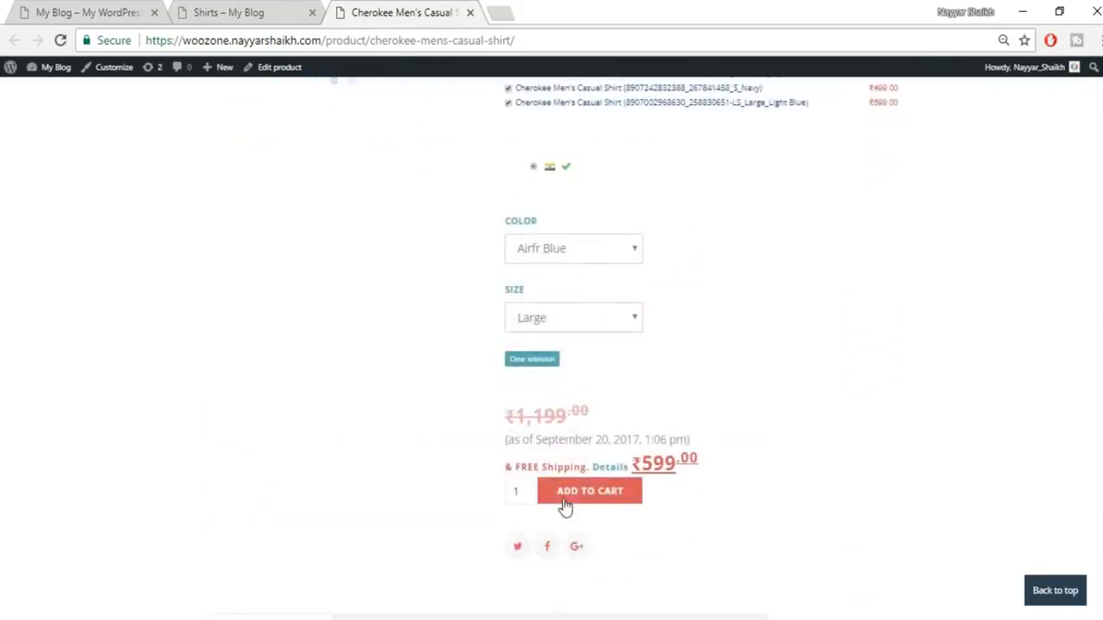
pyautogui.click(567, 507)
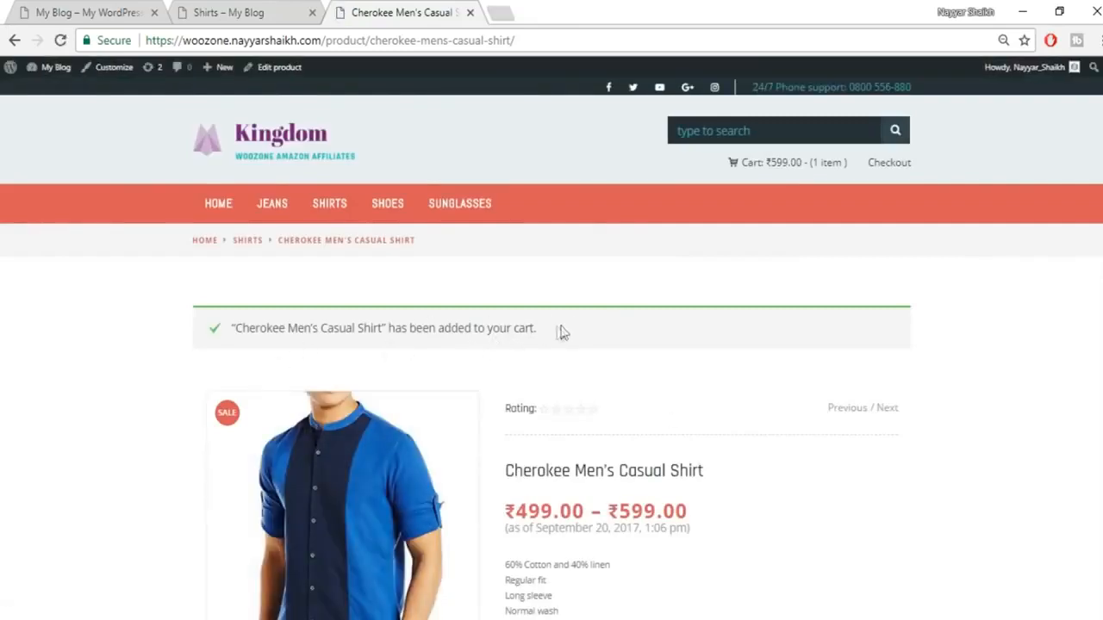
# Step: Open the cart showing one Cherokee shirt, Large, Airfr Blue, totalling ₹599.00
pyautogui.click(780, 172)
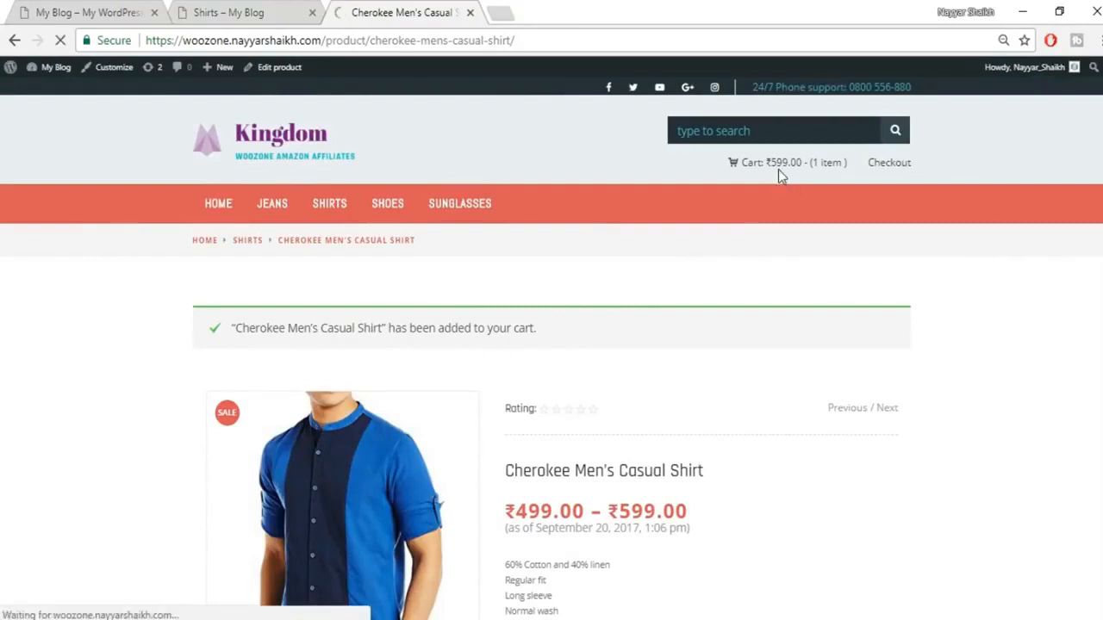
pyautogui.scroll(-2, 368, 366)
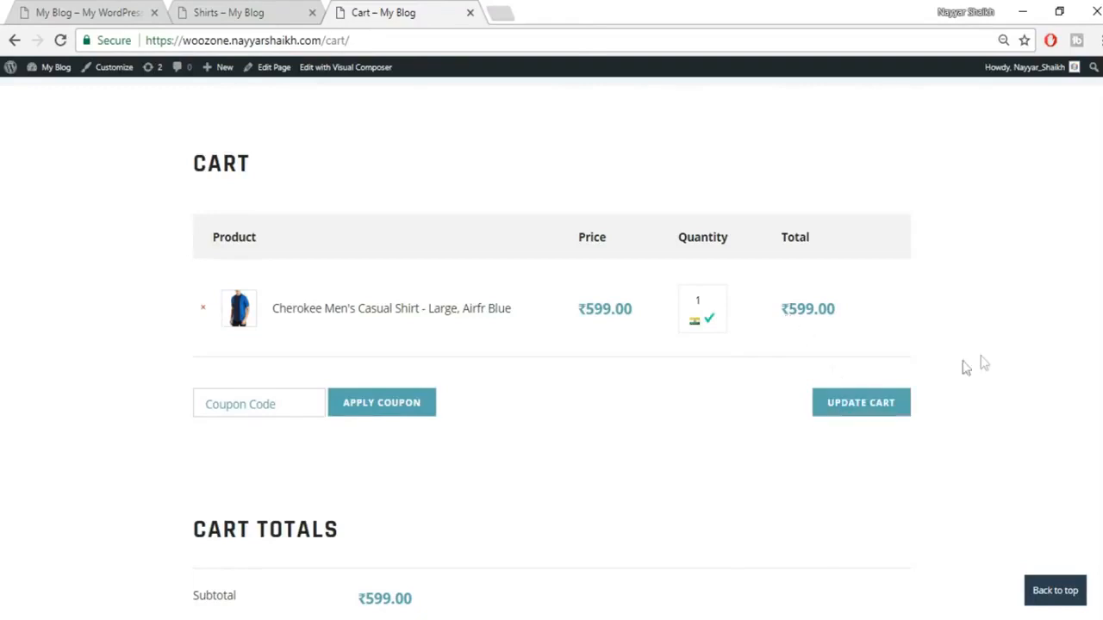
pyautogui.scroll(-4, 1002, 404)
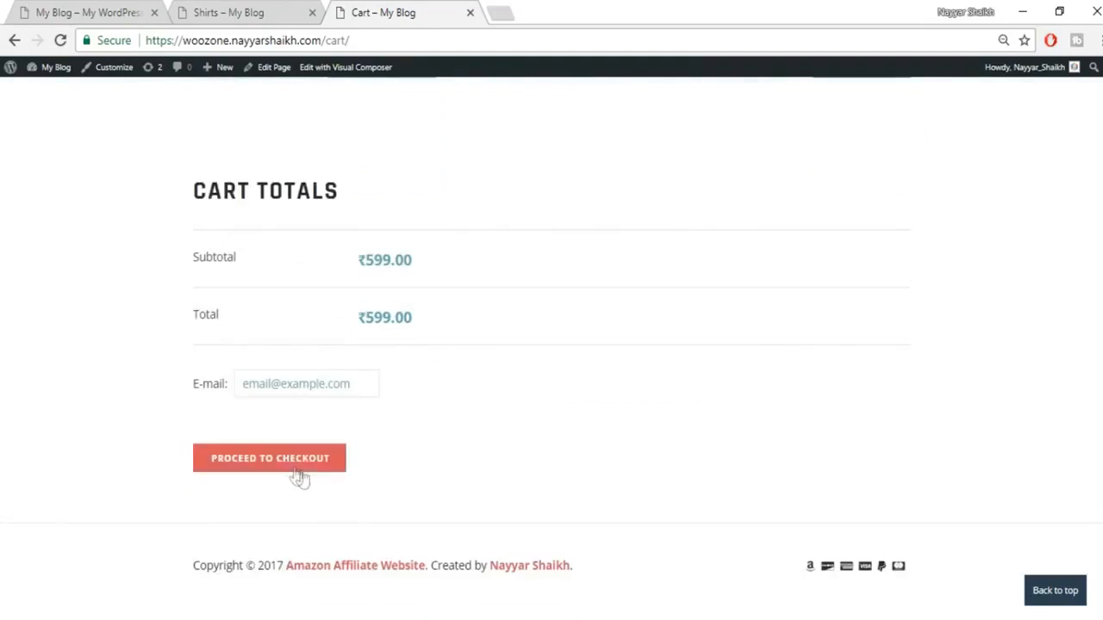
# Step: Proceed to checkout and confirm adding the shirt to the Amazon.in cart
pyautogui.click(270, 470)
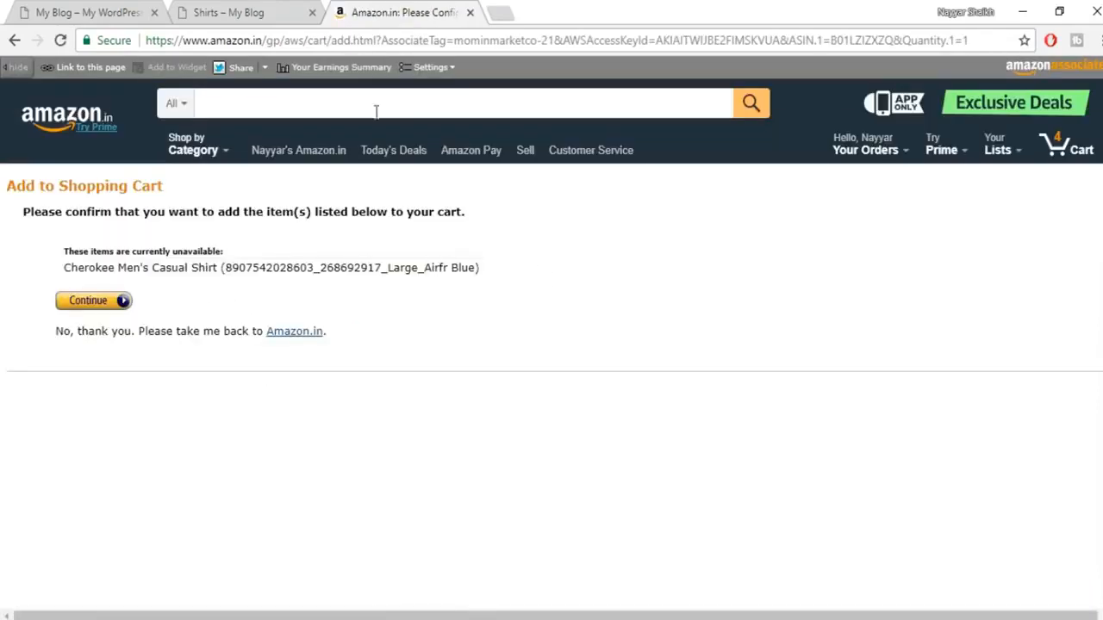
pyautogui.click(93, 301)
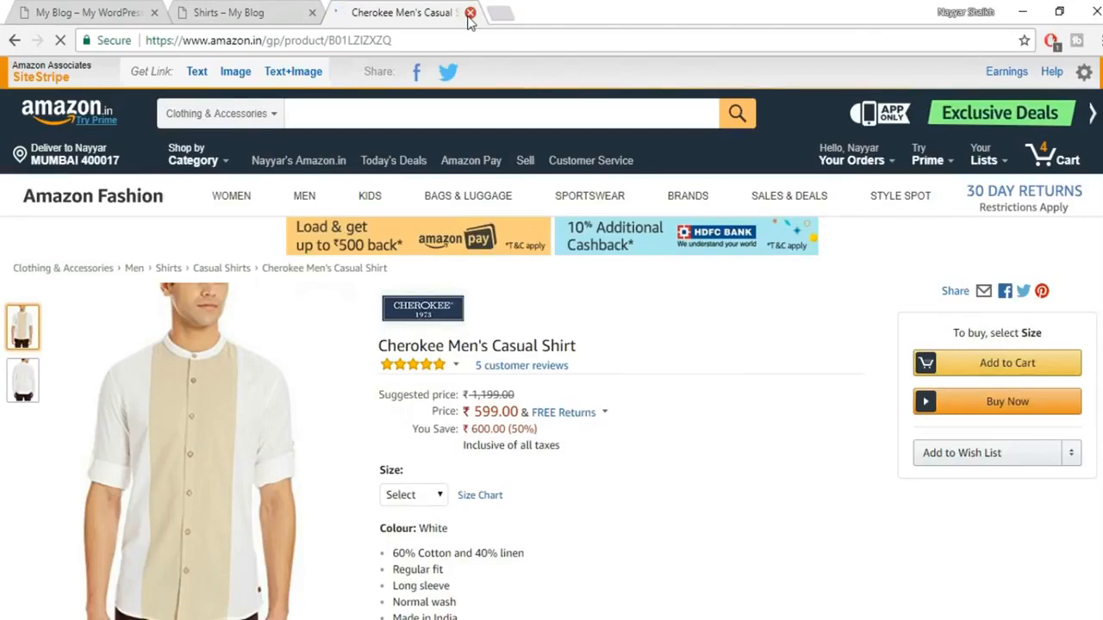
# Step: Close the Amazon tab and the 'Shirts – My Blog' tab to return to the Kingdom store home page
pyautogui.click(470, 12)
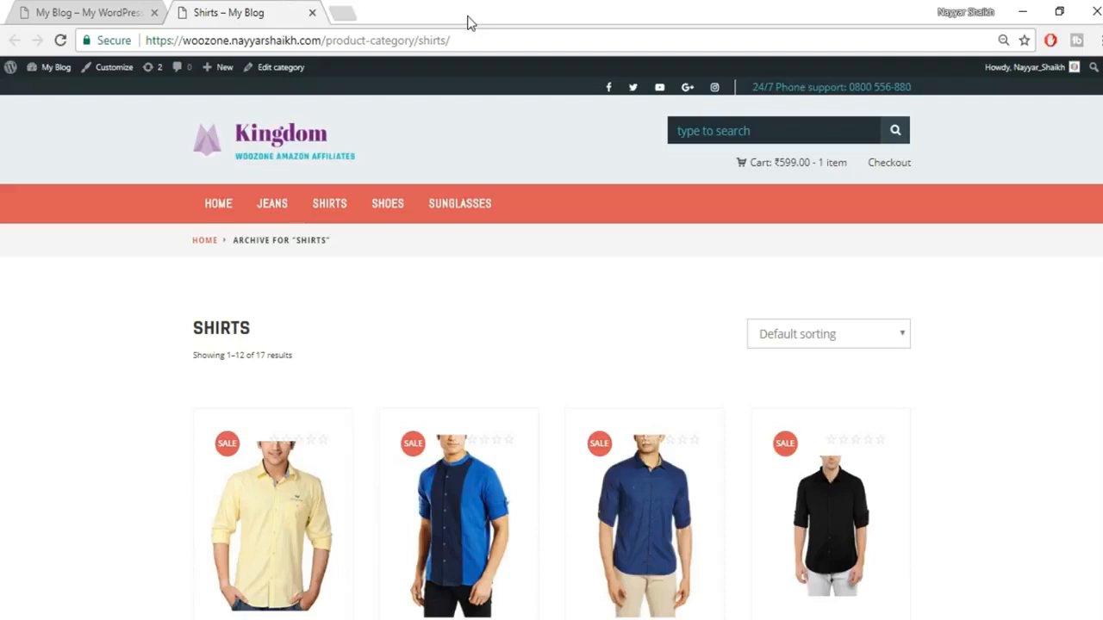
pyautogui.click(312, 14)
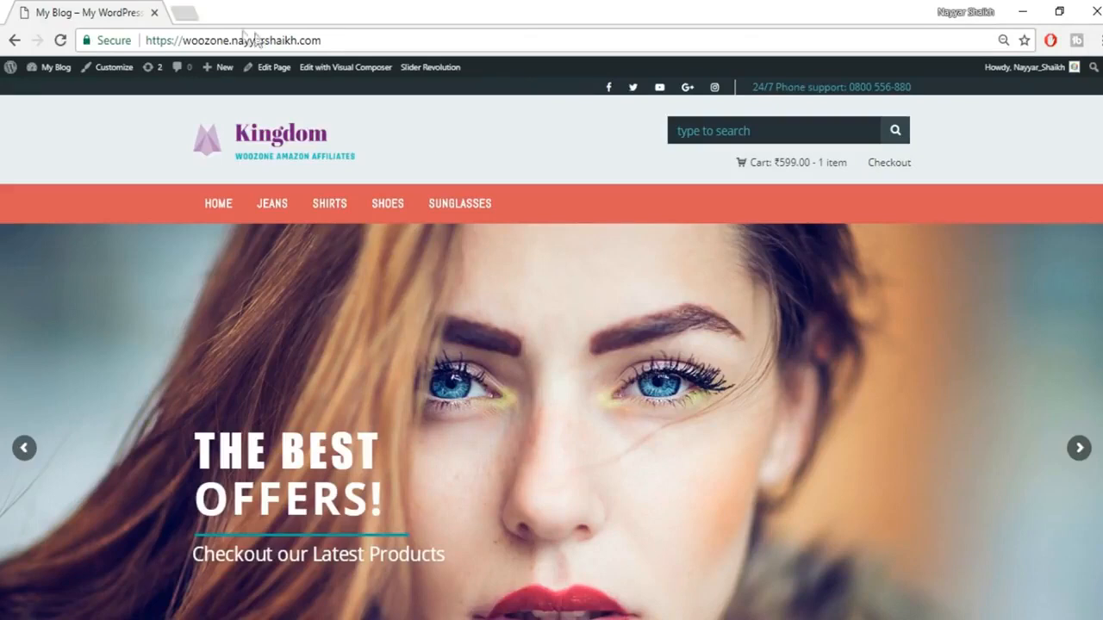
pyautogui.moveTo(326, 40); pyautogui.dragTo(270, 41)
pyautogui.click(344, 40)
pyautogui.scroll(-2, 900, 392)
pyautogui.scroll(1, 898, 386)
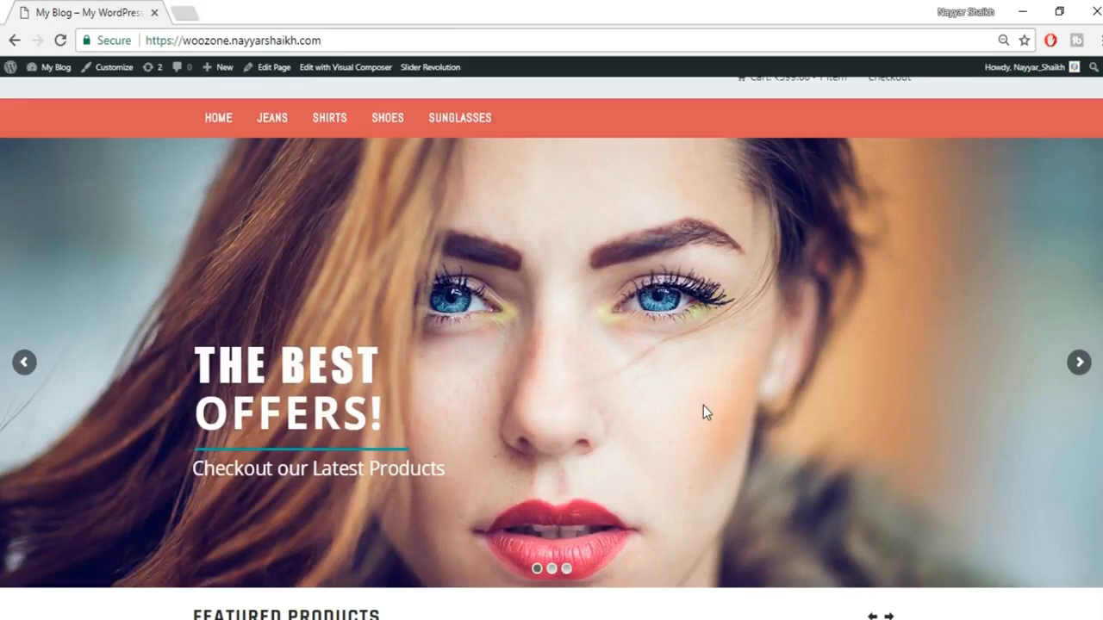
pyautogui.scroll(2, 703, 411)
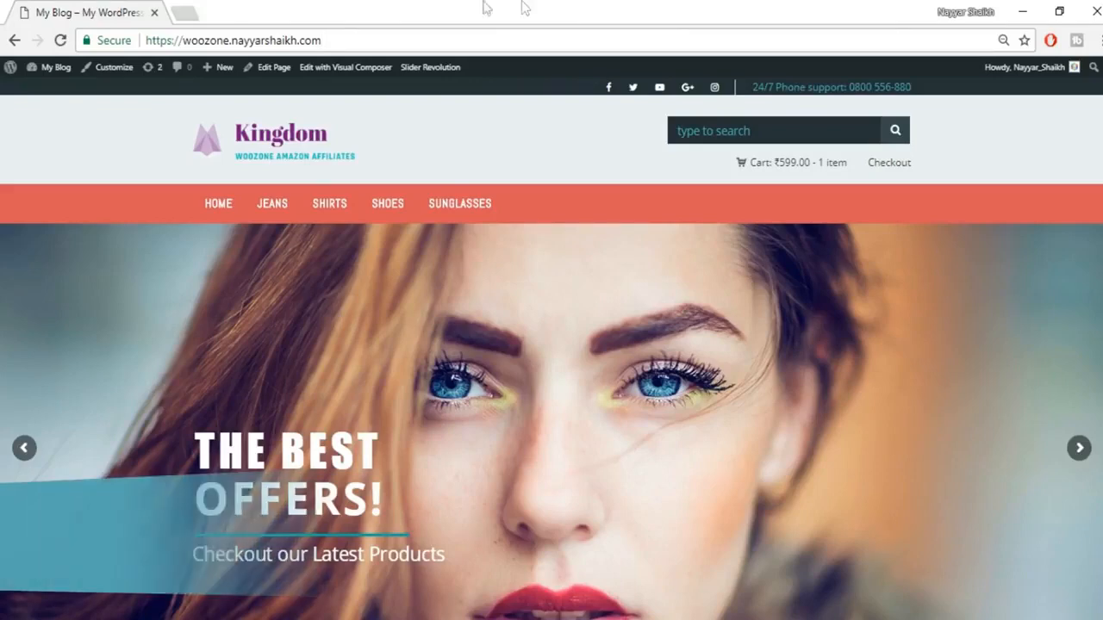
# Step: Go to bloggdude.com/tmd in a new browser tab
pyautogui.click(195, 7)
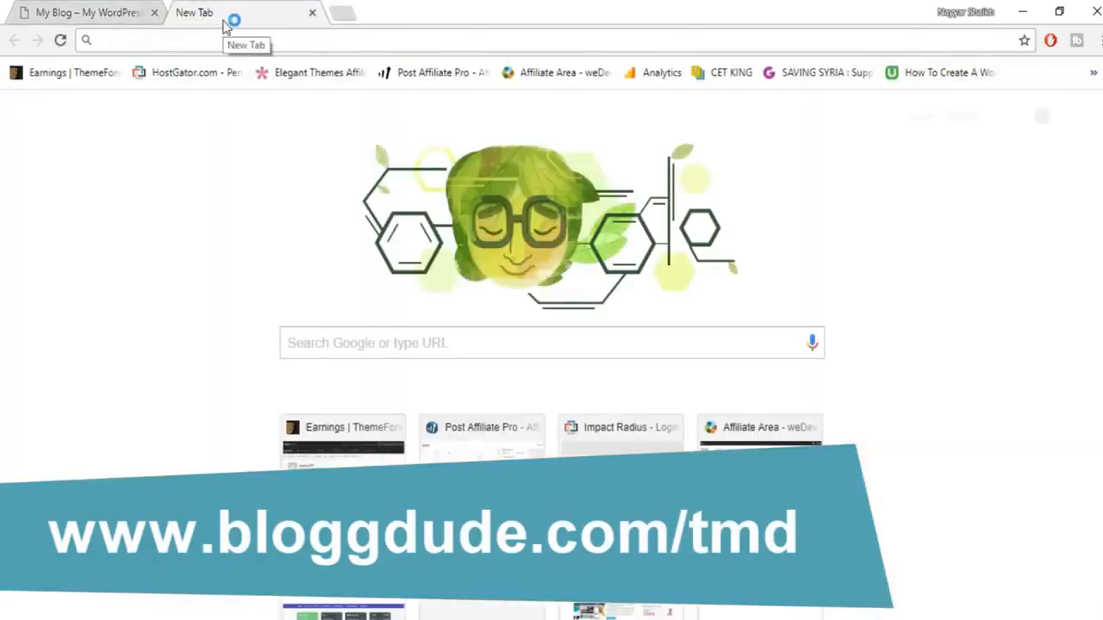
pyautogui.write('bloggdude.com/tmd')
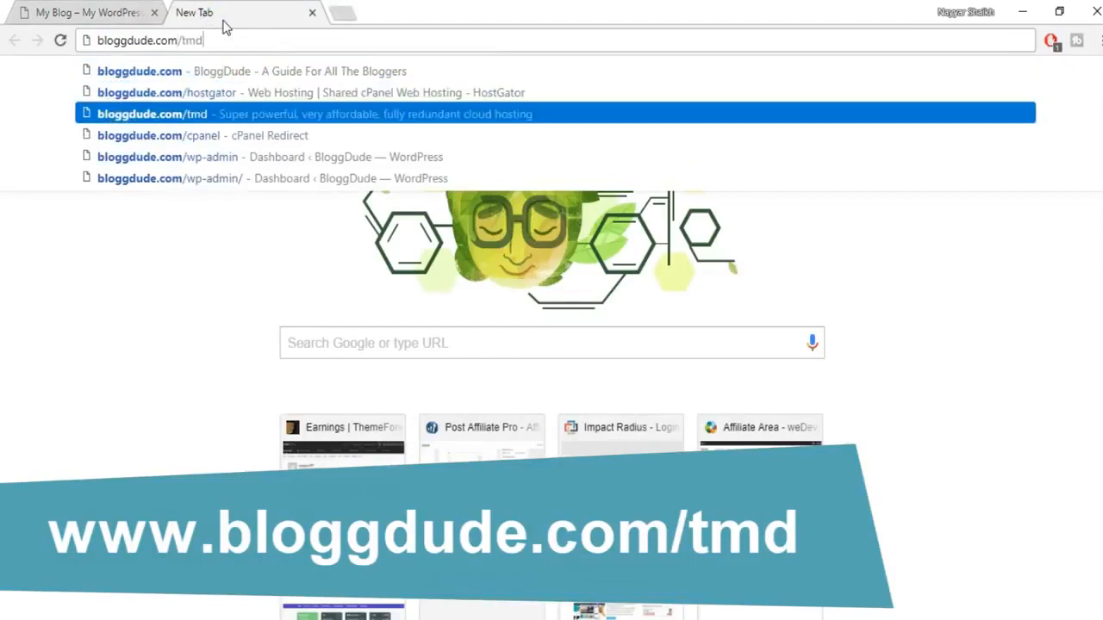
pyautogui.press('Return')
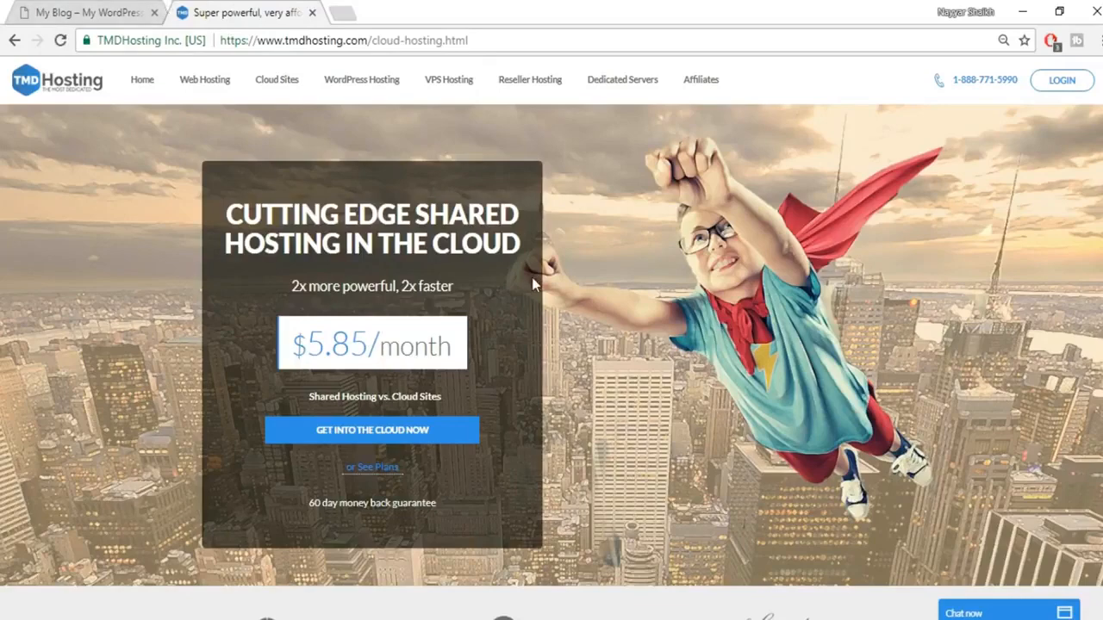
# Step: Scroll to the Summer, Rain and Storm Cloud pricing tables, minimise live chat, and highlight SSD Space
pyautogui.scroll(-1, 533, 285)
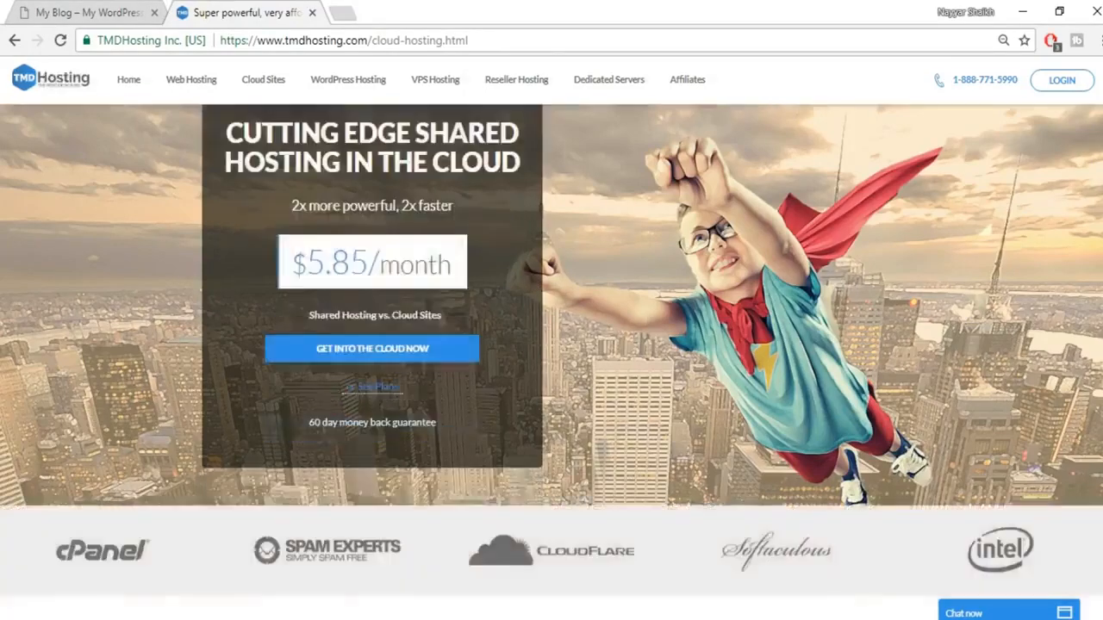
pyautogui.scroll(-15, 551, 344)
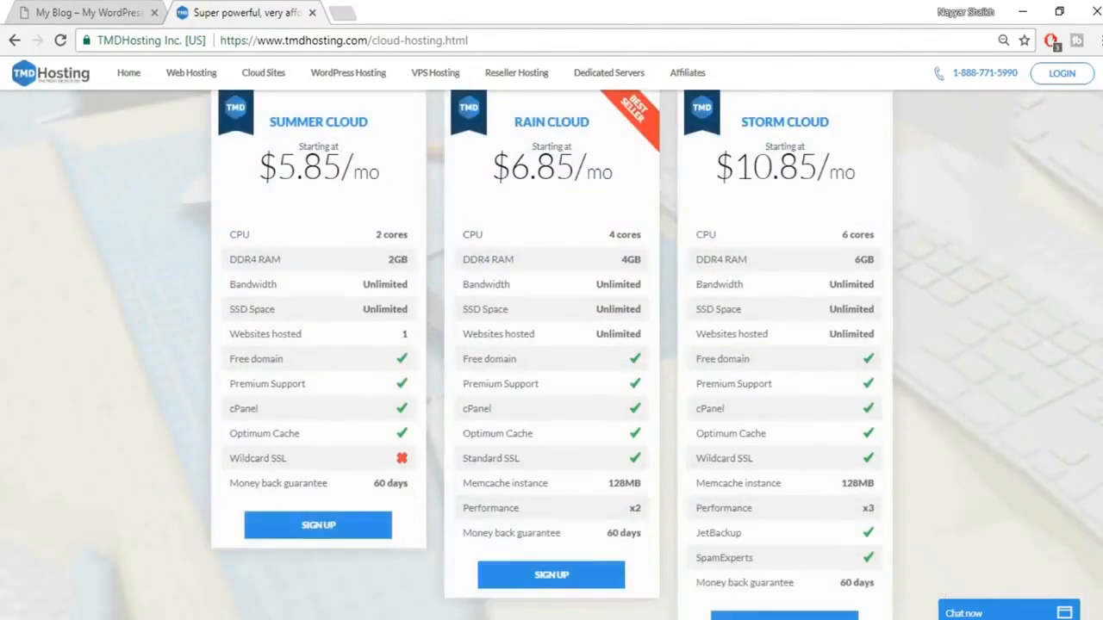
pyautogui.scroll(1, 552, 345)
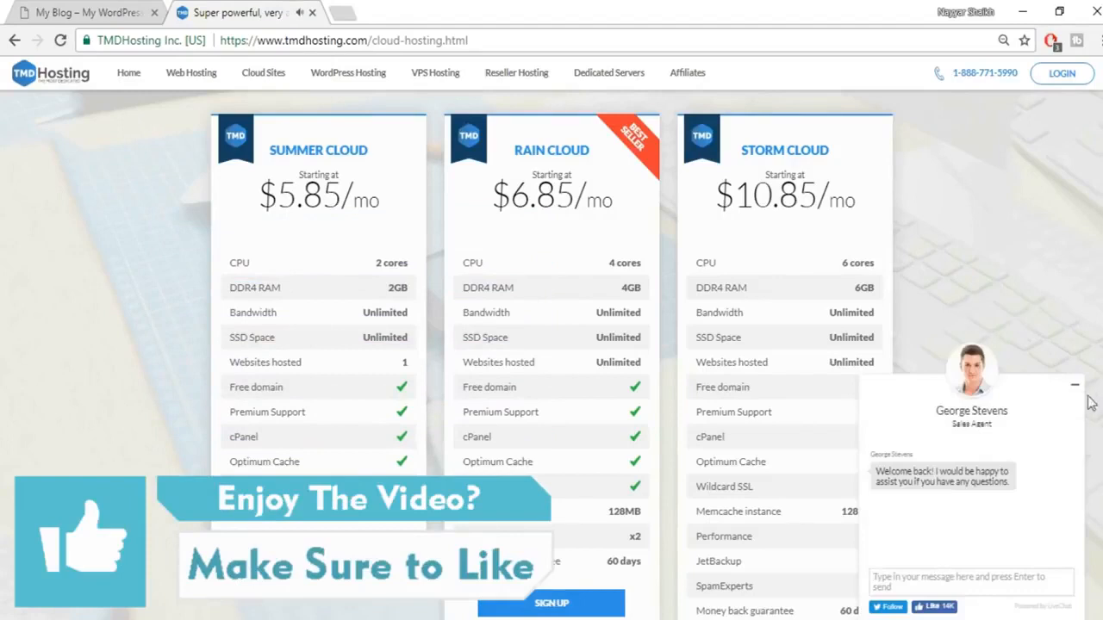
pyautogui.click(1075, 393)
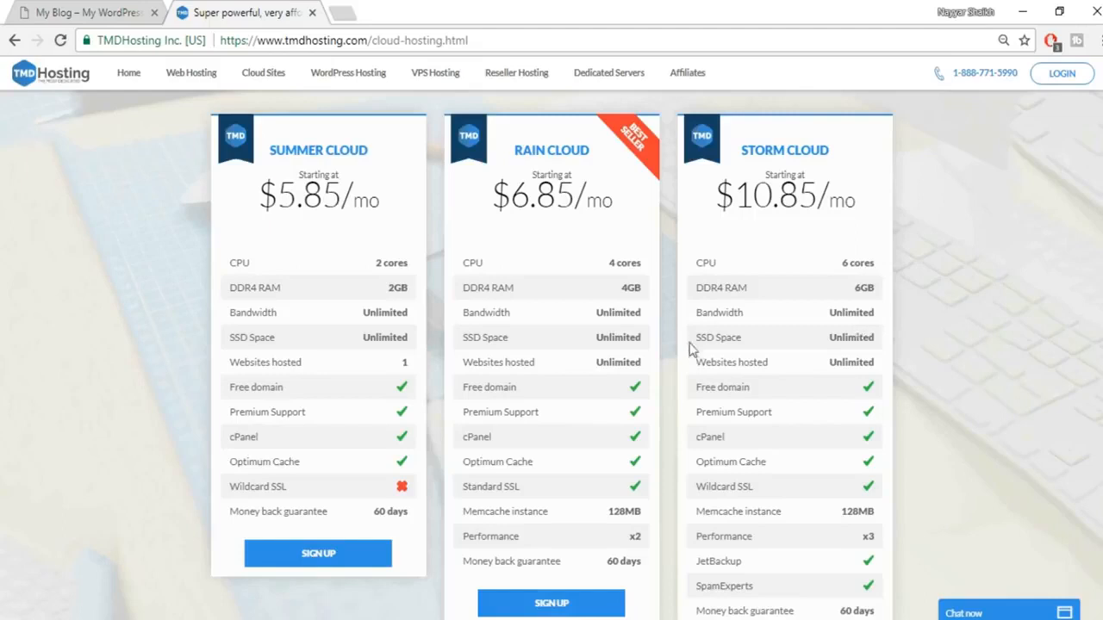
pyautogui.moveTo(695, 338); pyautogui.dragTo(745, 340)
# Step: Search Google Images for 'ssd vs hdd web hosting' in a new tab, then return to TMDHosting
pyautogui.click(340, 12)
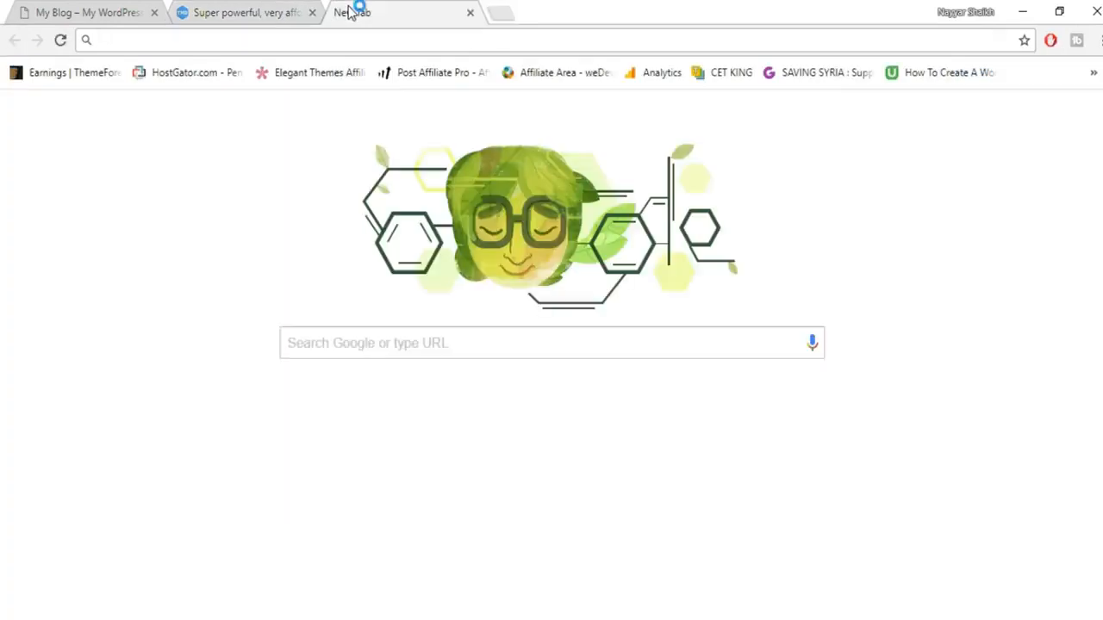
pyautogui.write('ssd')
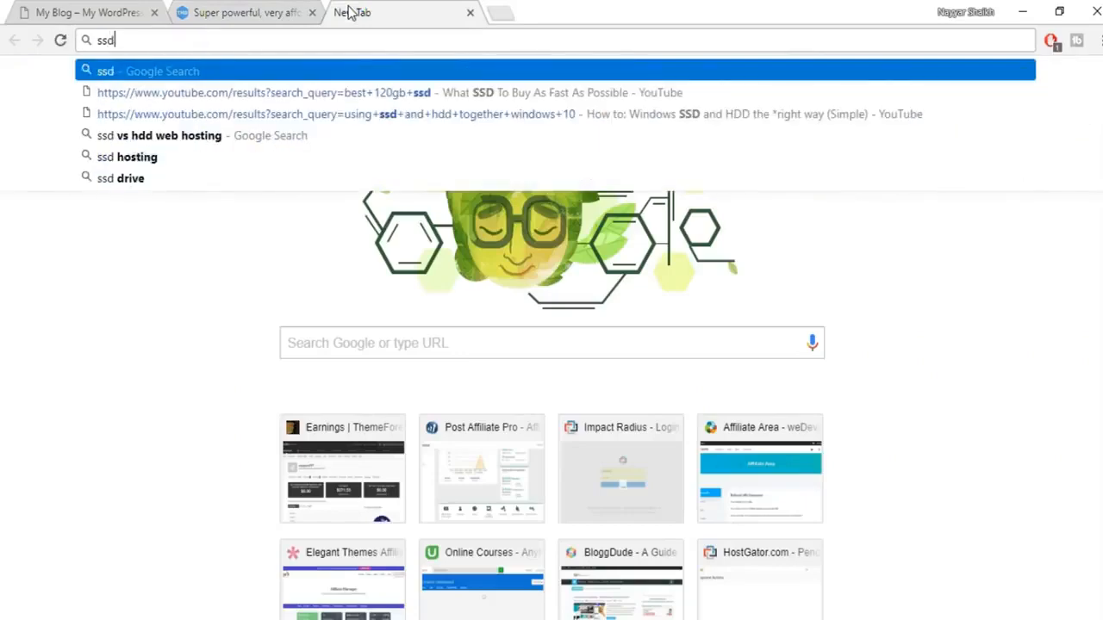
pyautogui.press('Down')
pyautogui.press('Down')
pyautogui.press('Down')
pyautogui.press('Down')
pyautogui.press('Down')
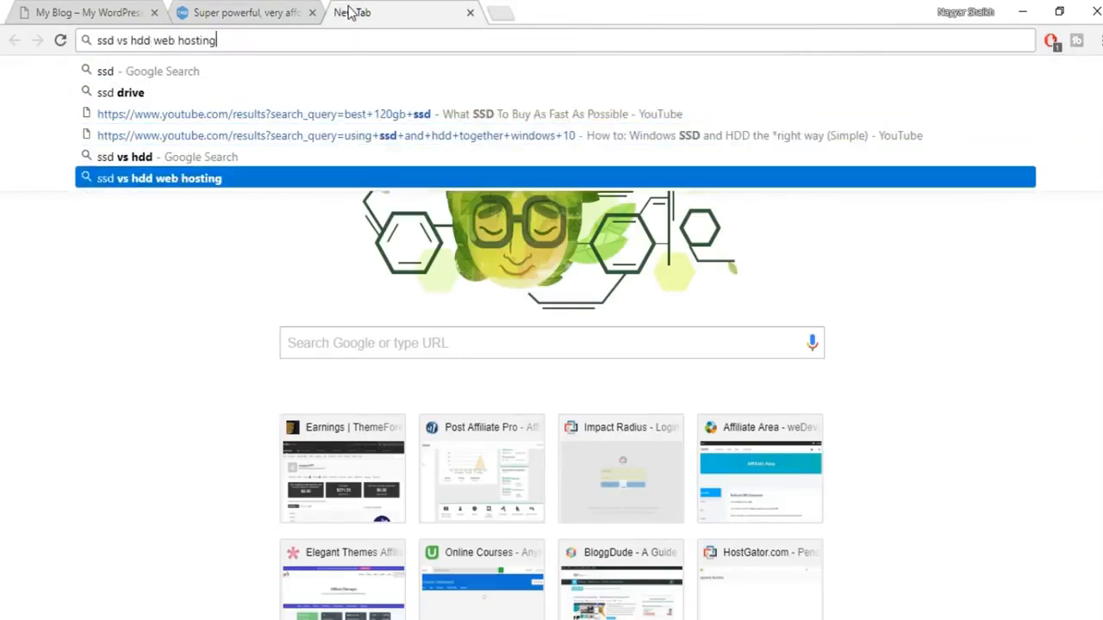
pyautogui.press('Return')
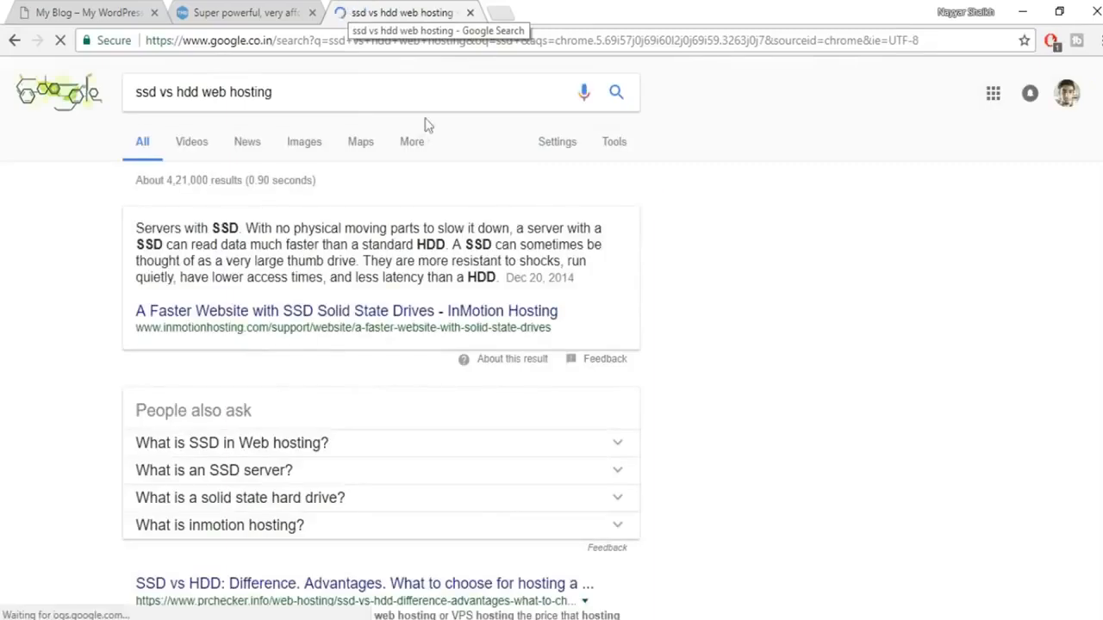
pyautogui.click(304, 147)
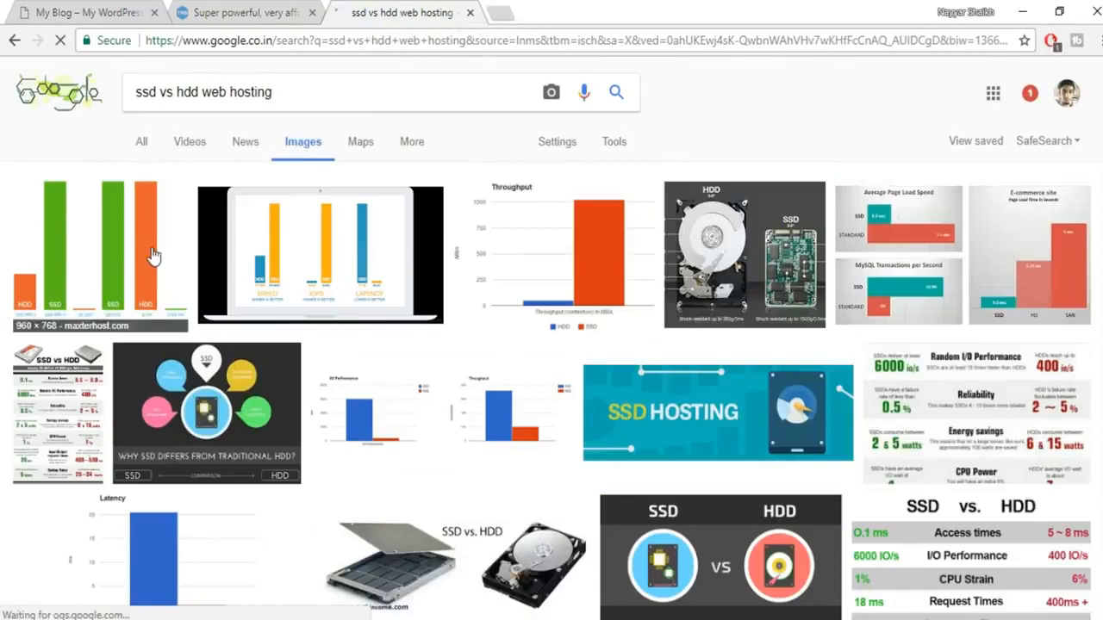
pyautogui.click(230, 16)
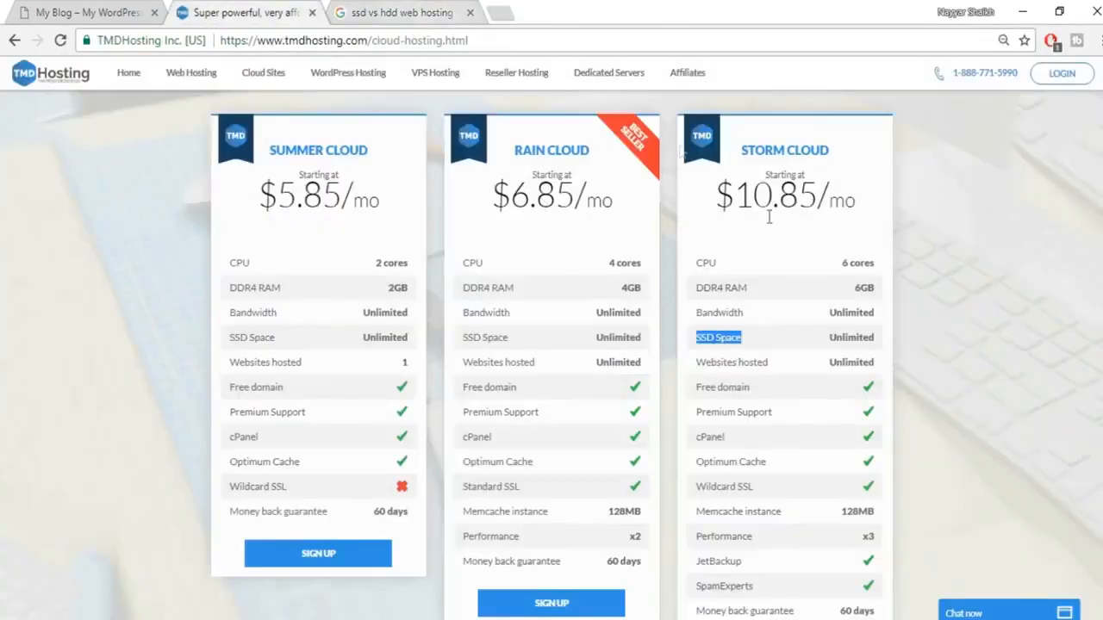
# Step: Look through the SSD vs HDD image results, then close that Google tab
pyautogui.click(403, 10)
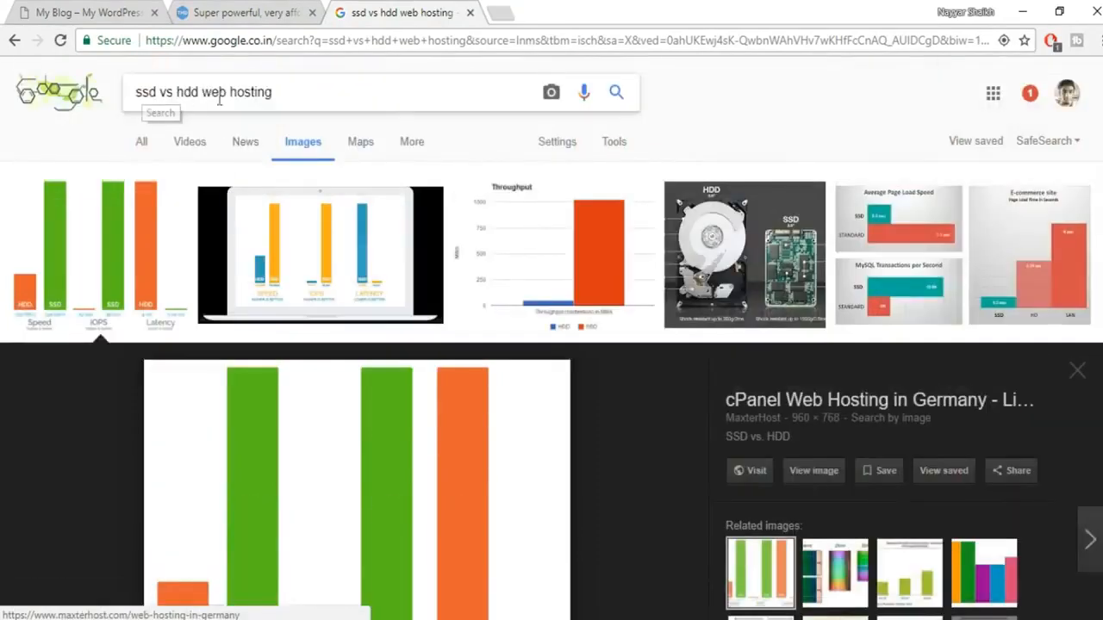
pyautogui.scroll(-2, 591, 211)
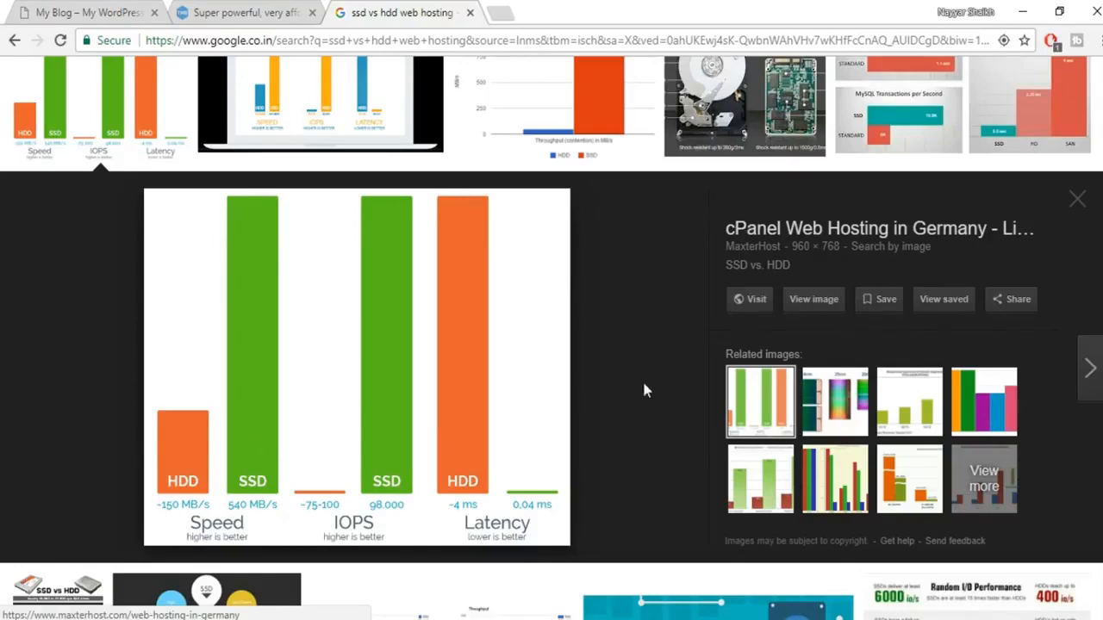
pyautogui.scroll(2, 635, 422)
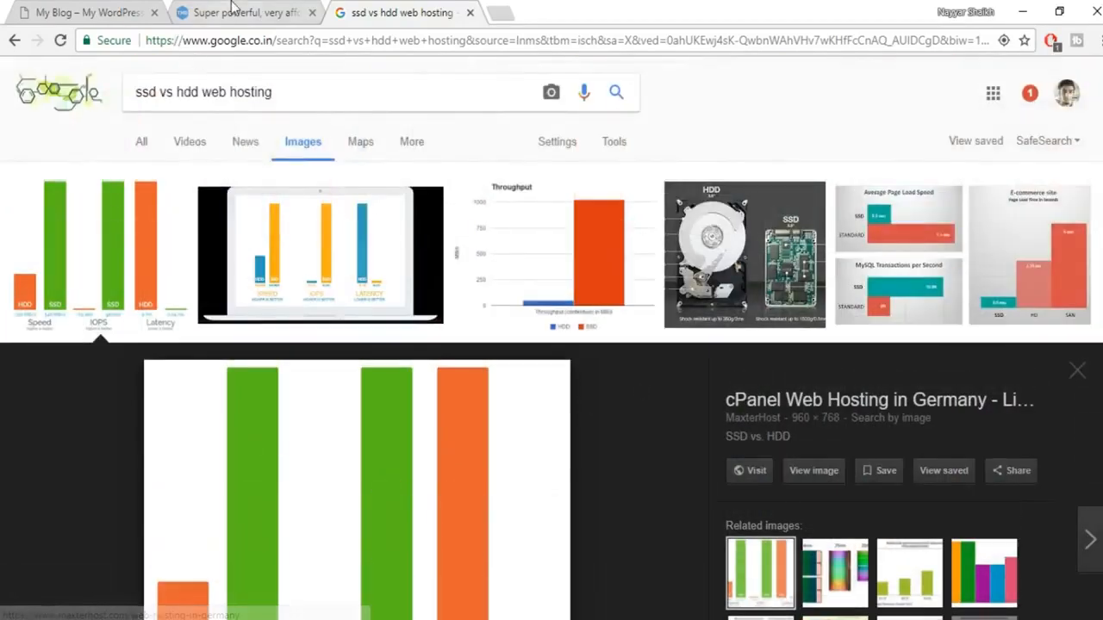
pyautogui.click(470, 14)
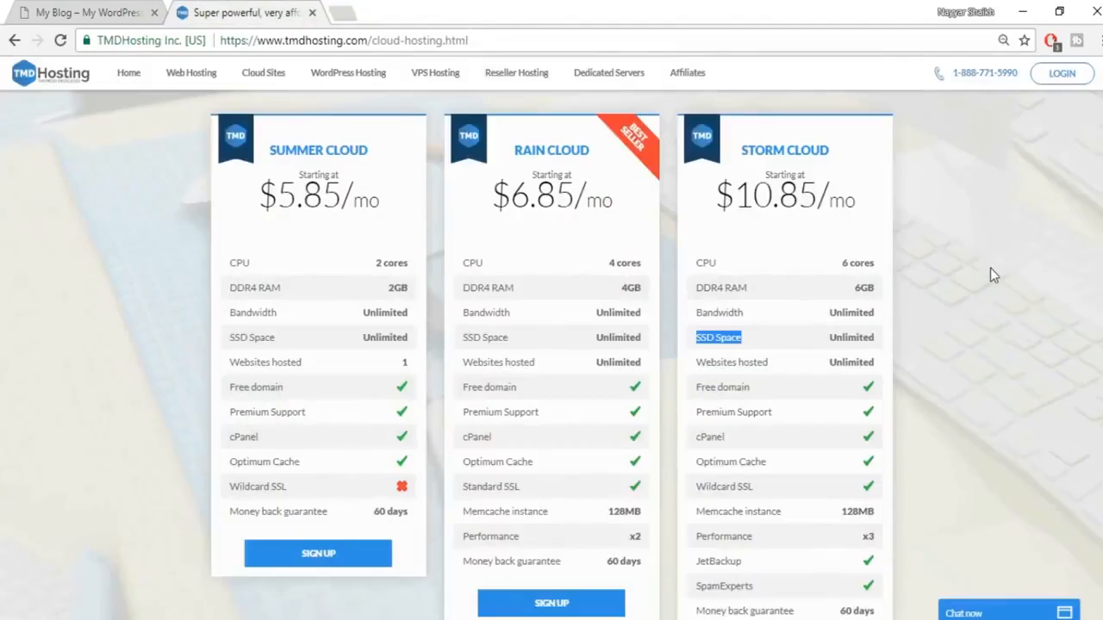
# Step: Highlight Storm Cloud's unlimited SSD Space and websites-hosted values, then switch to the Kingdom storefront
pyautogui.doubleClick(857, 337)
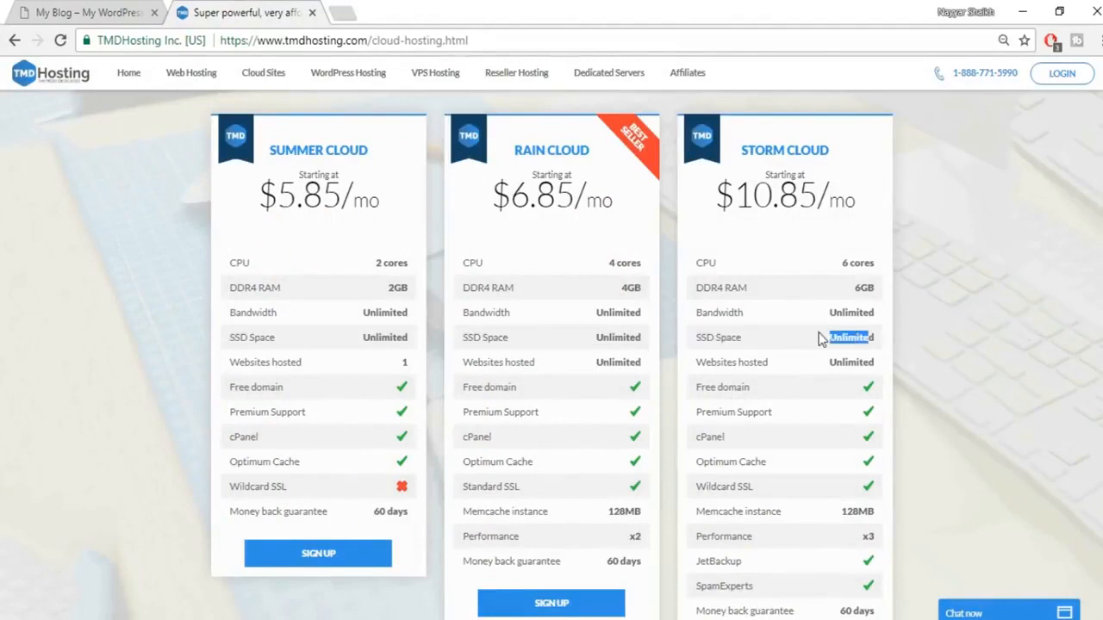
pyautogui.click(831, 338)
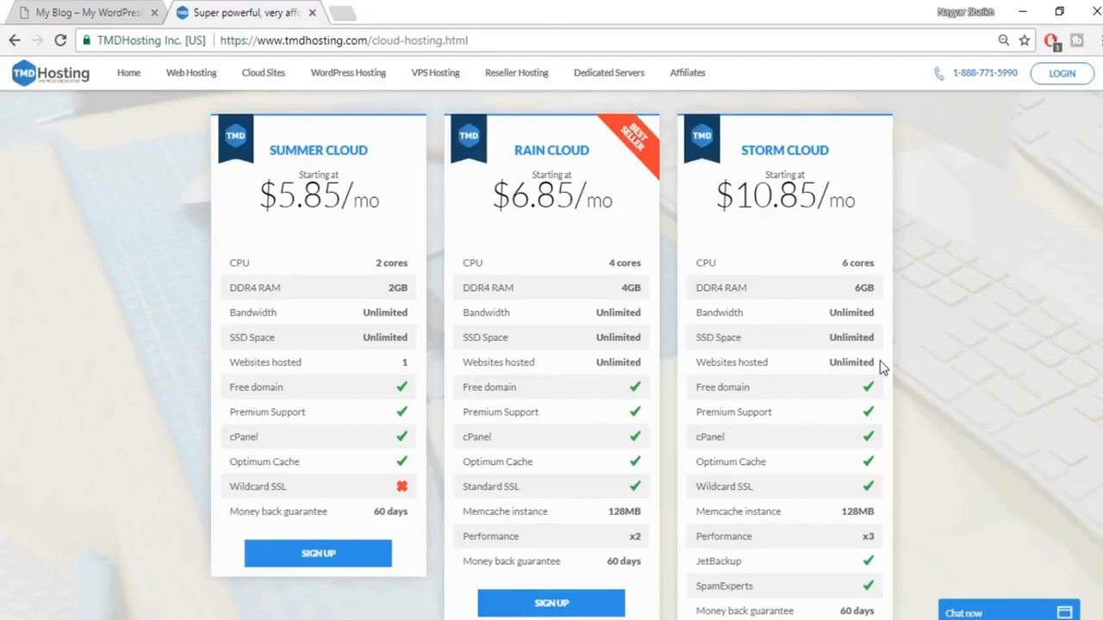
pyautogui.moveTo(829, 362); pyautogui.dragTo(851, 363)
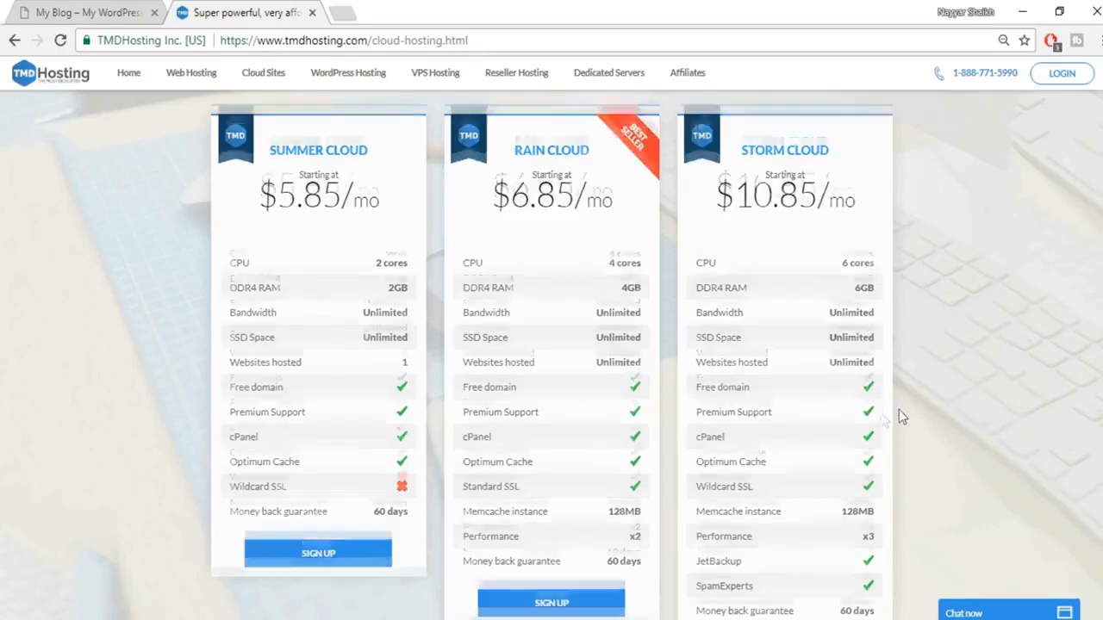
pyautogui.scroll(-1, 898, 409)
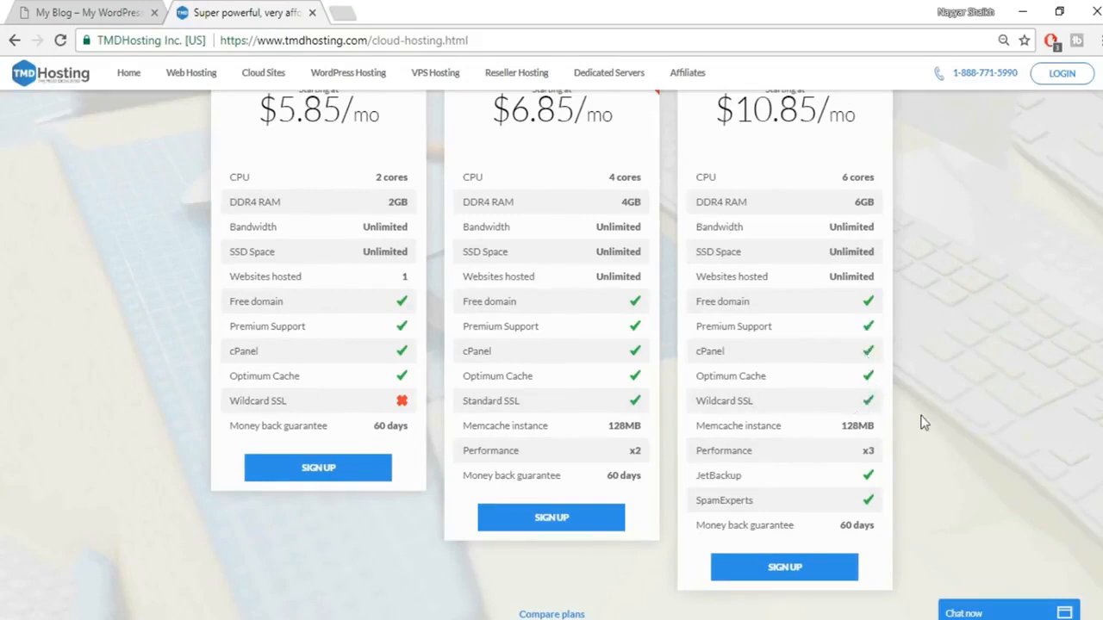
pyautogui.click(86, 12)
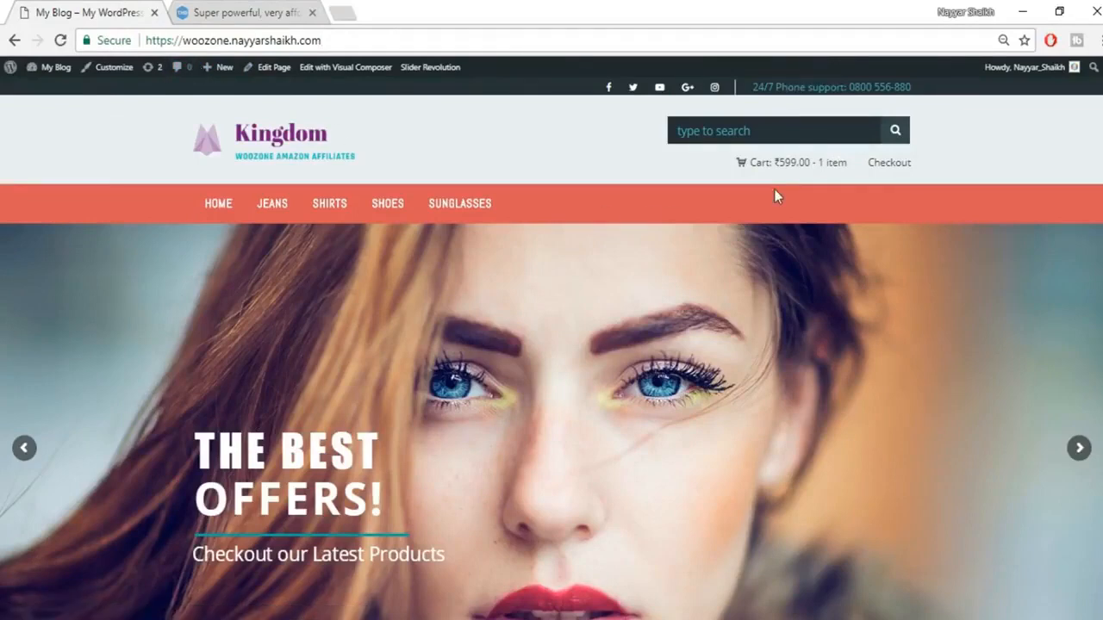
# Step: Switch back to the TMDHosting cloud pricing tab
pyautogui.click(222, 13)
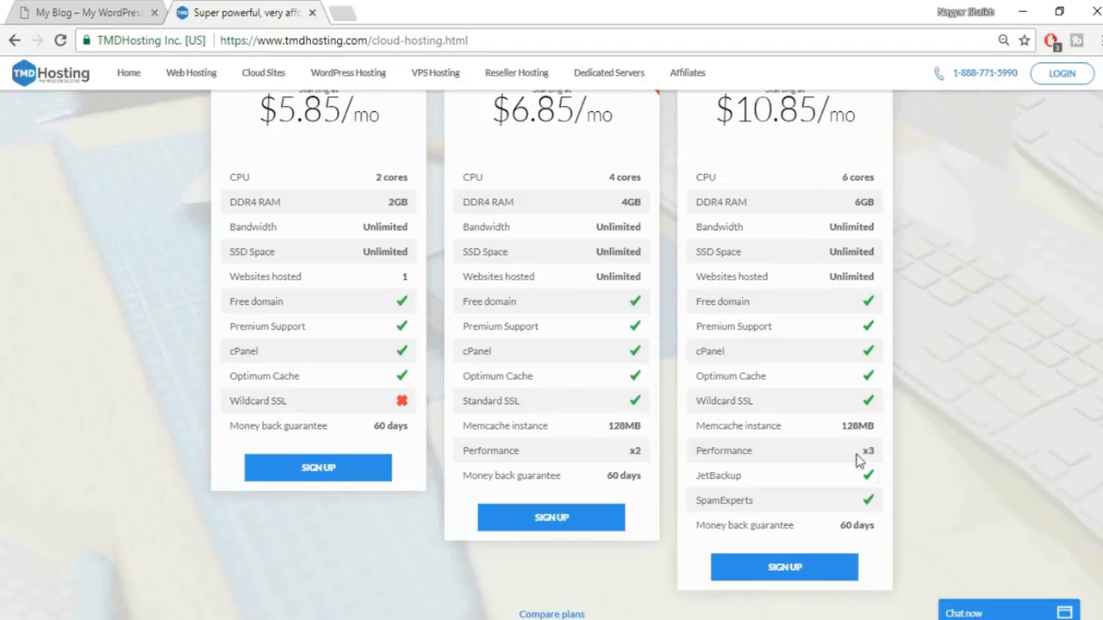
# Step: Scroll through the pricing cards and sign up for the Storm Cloud plan
pyautogui.scroll(1, 392, 362)
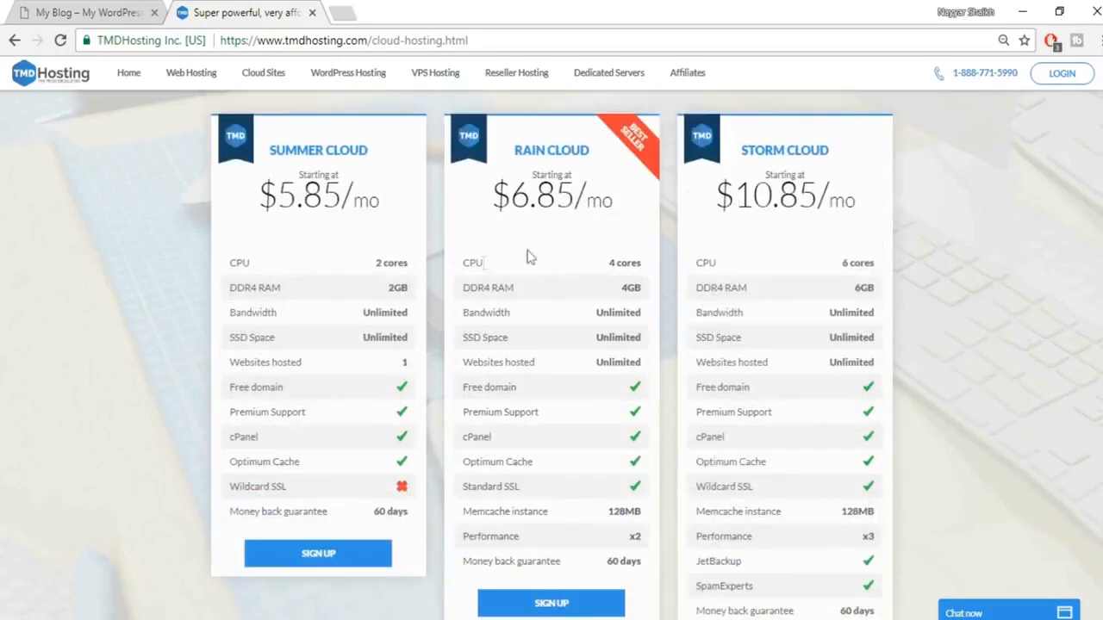
pyautogui.scroll(-1, 831, 371)
pyautogui.scroll(-1, 832, 370)
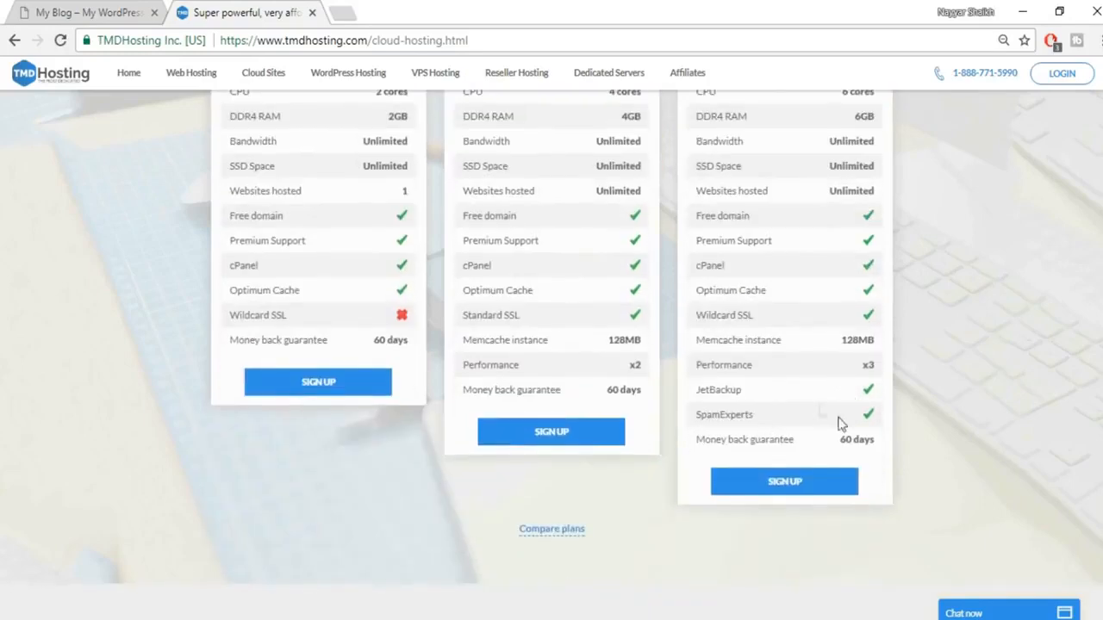
pyautogui.scroll(2, 918, 436)
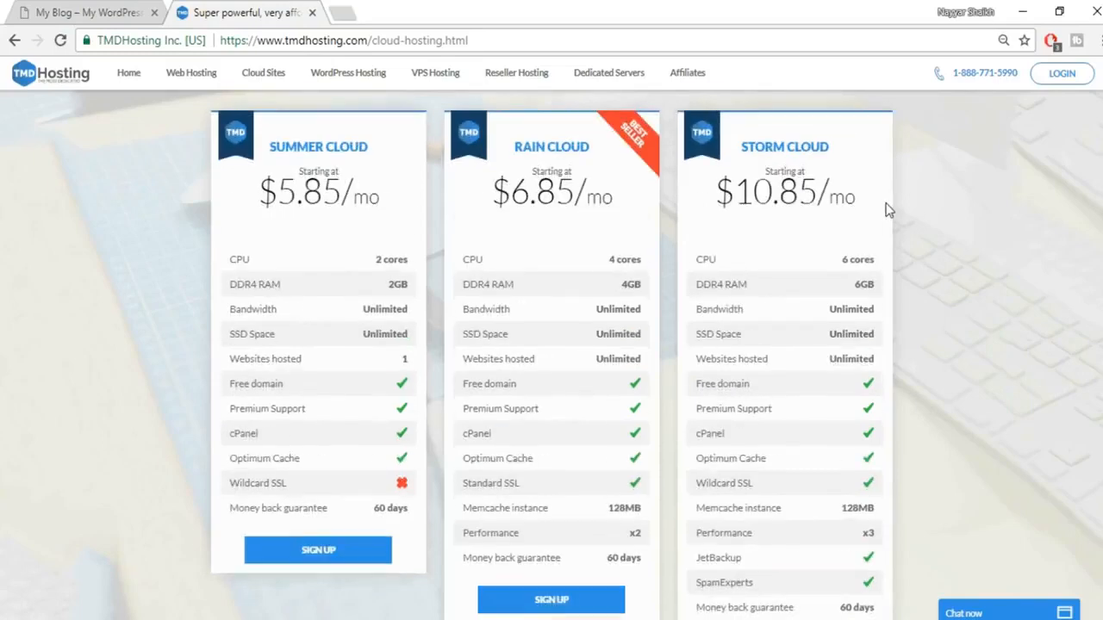
pyautogui.scroll(-2, 886, 209)
pyautogui.scroll(2, 886, 210)
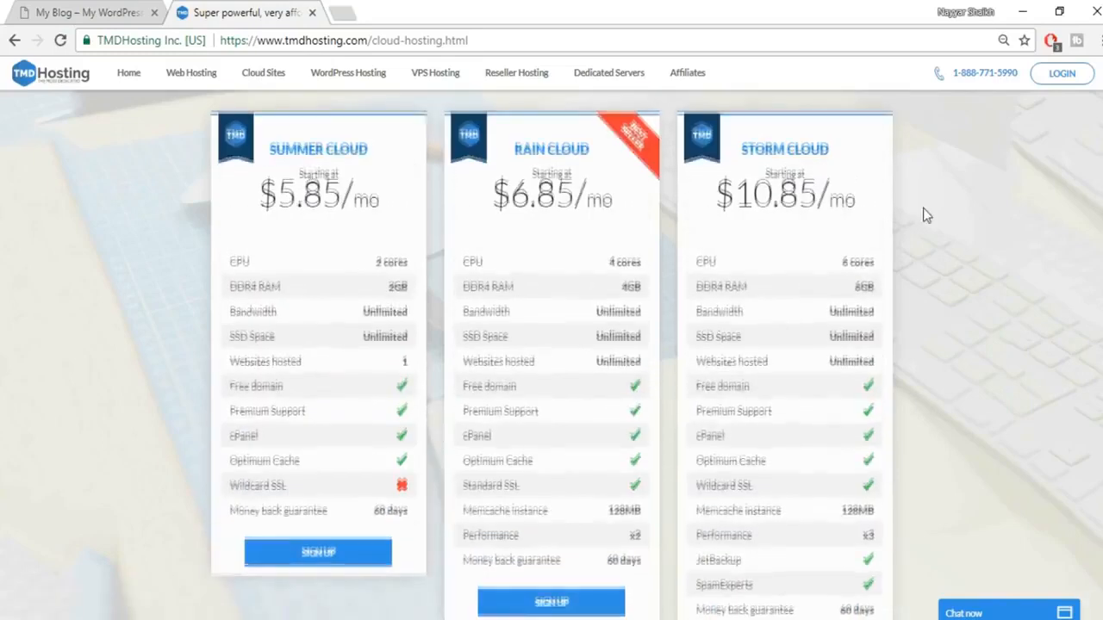
pyautogui.scroll(-2, 923, 210)
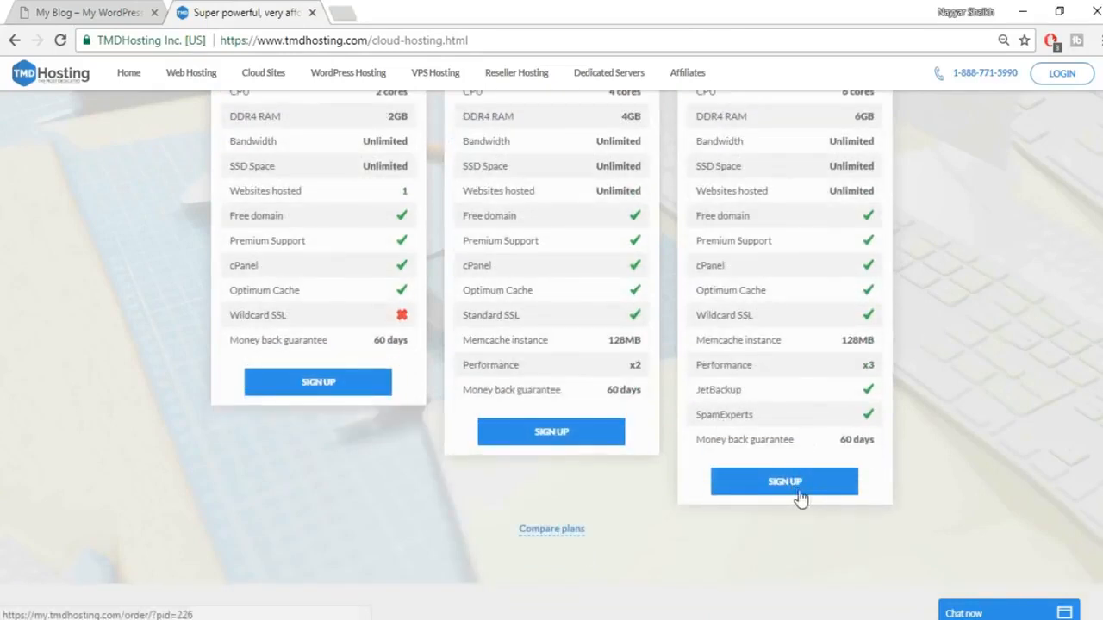
pyautogui.click(800, 481)
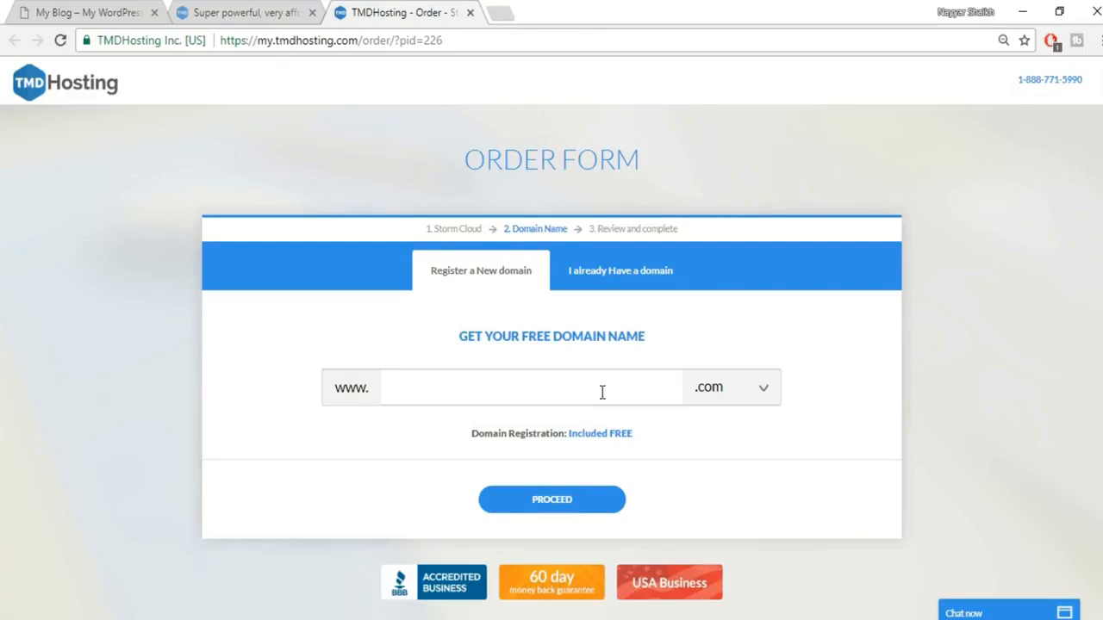
# Step: Enter the desired .com domain name and proceed with the order
pyautogui.write('nayyyarshaikh1')
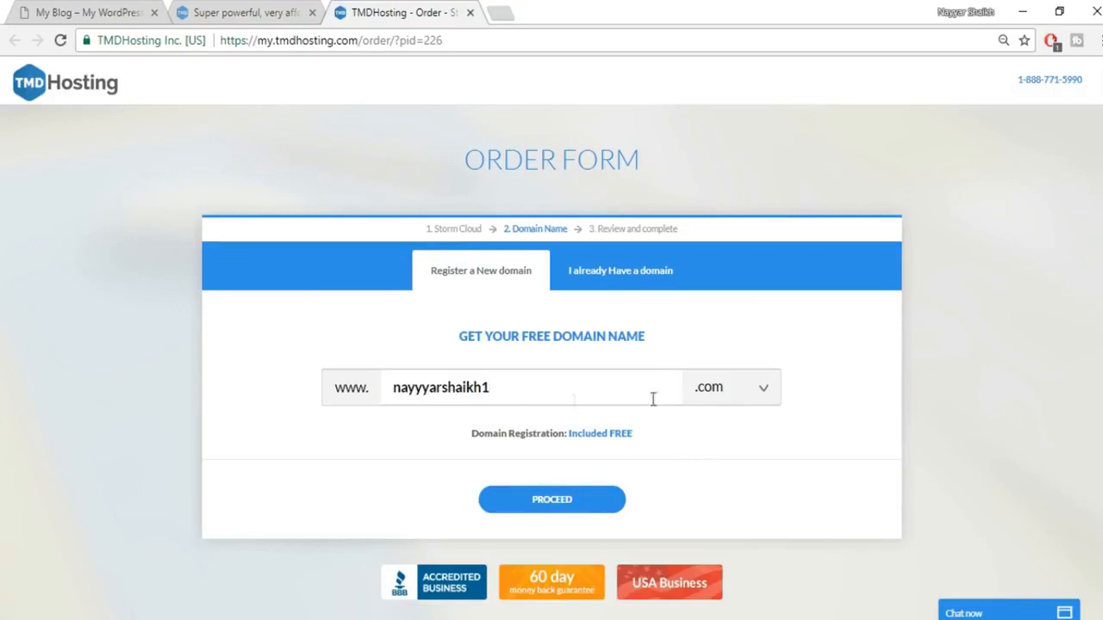
pyautogui.click(567, 507)
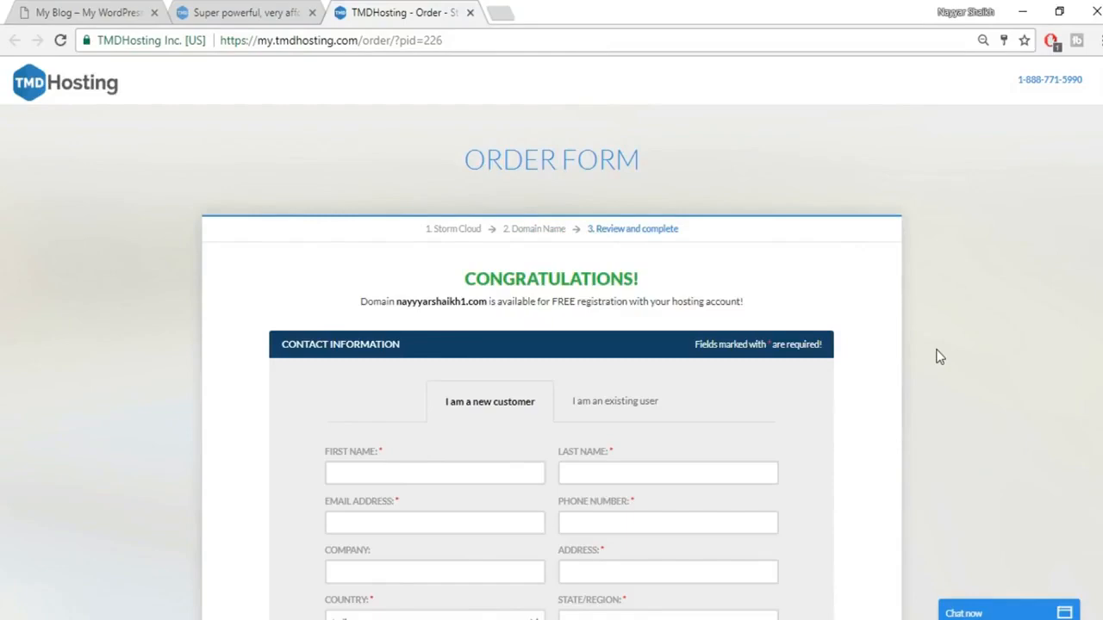
pyautogui.scroll(-1, 939, 356)
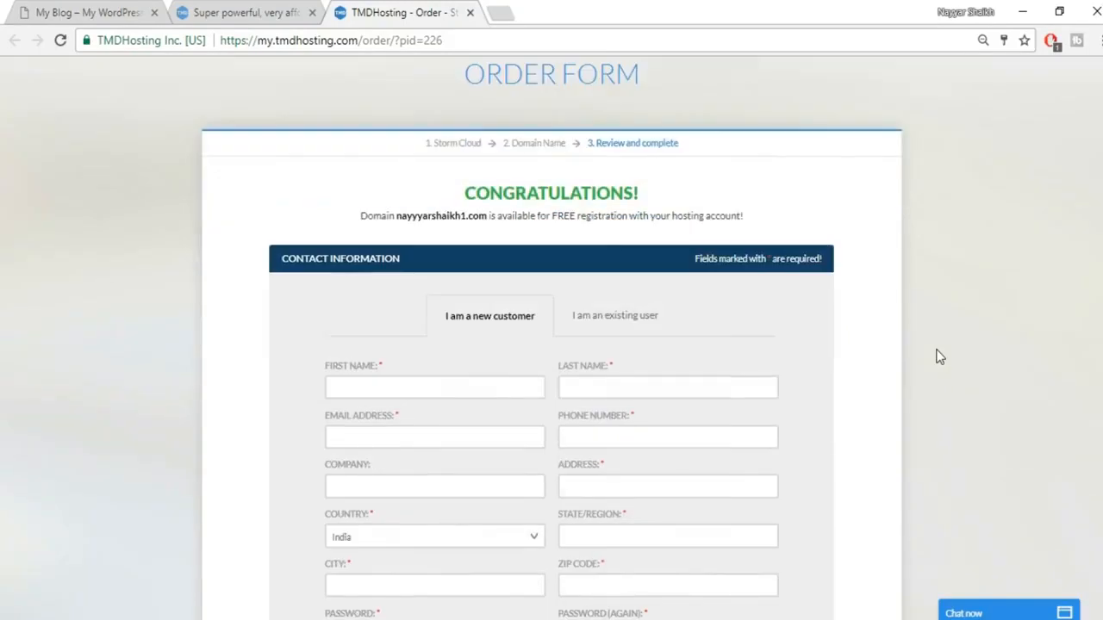
pyautogui.scroll(-1, 1000, 337)
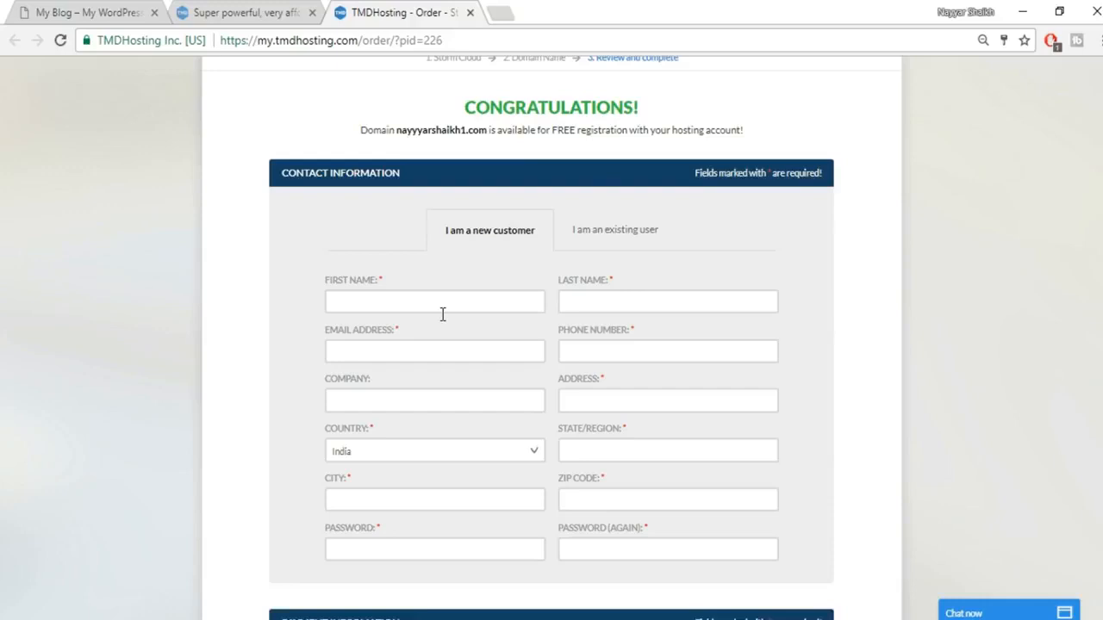
pyautogui.scroll(-2, 1024, 435)
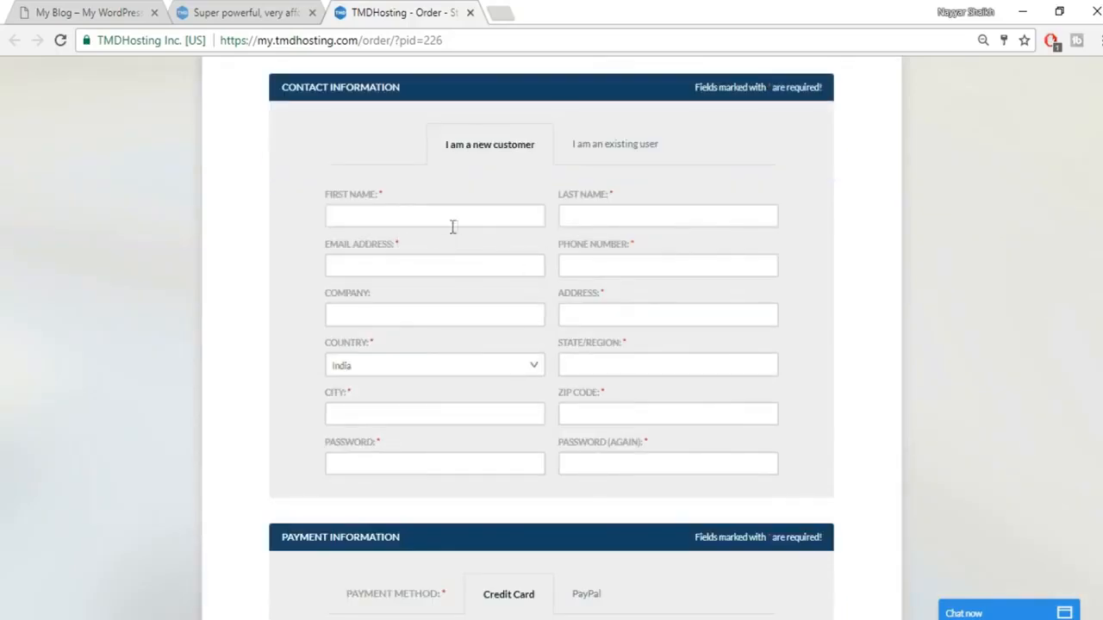
pyautogui.scroll(-3, 810, 245)
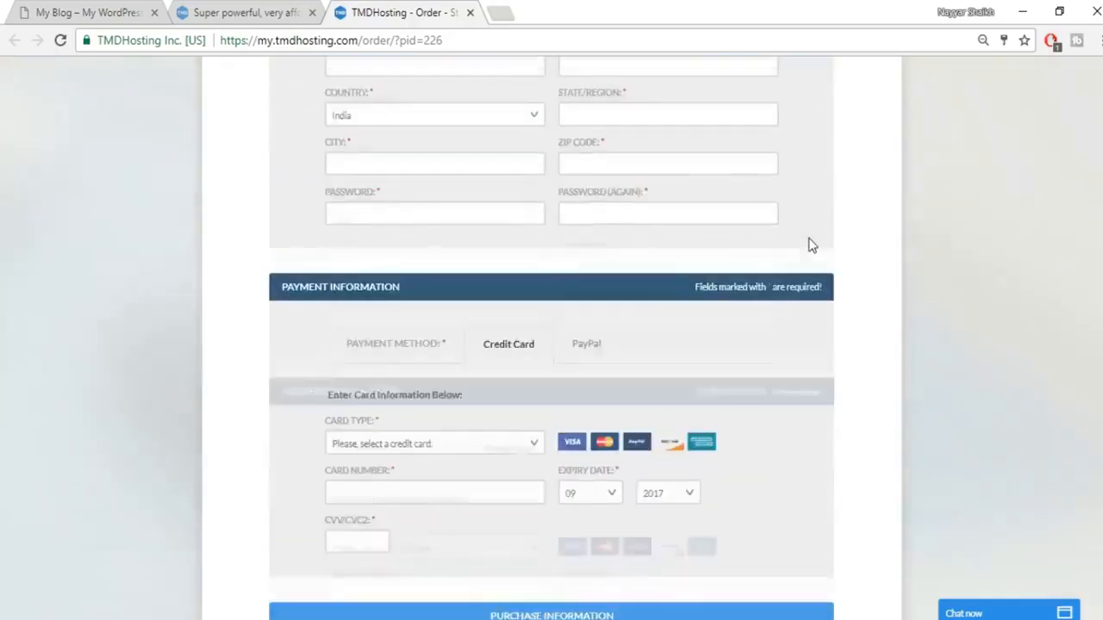
pyautogui.scroll(-1, 836, 266)
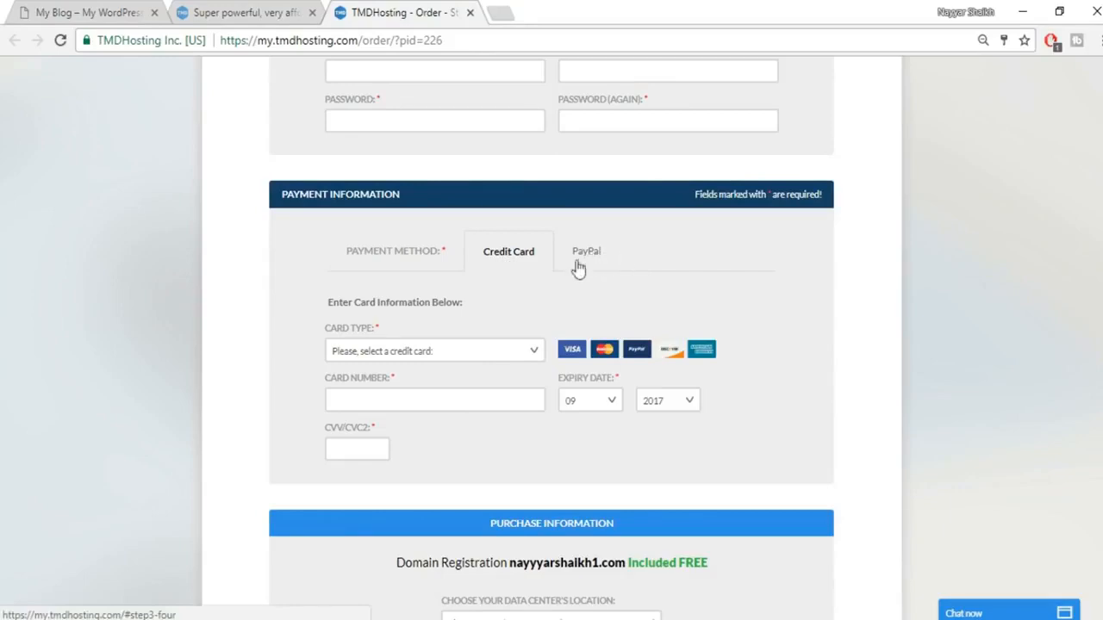
pyautogui.scroll(-4, 997, 287)
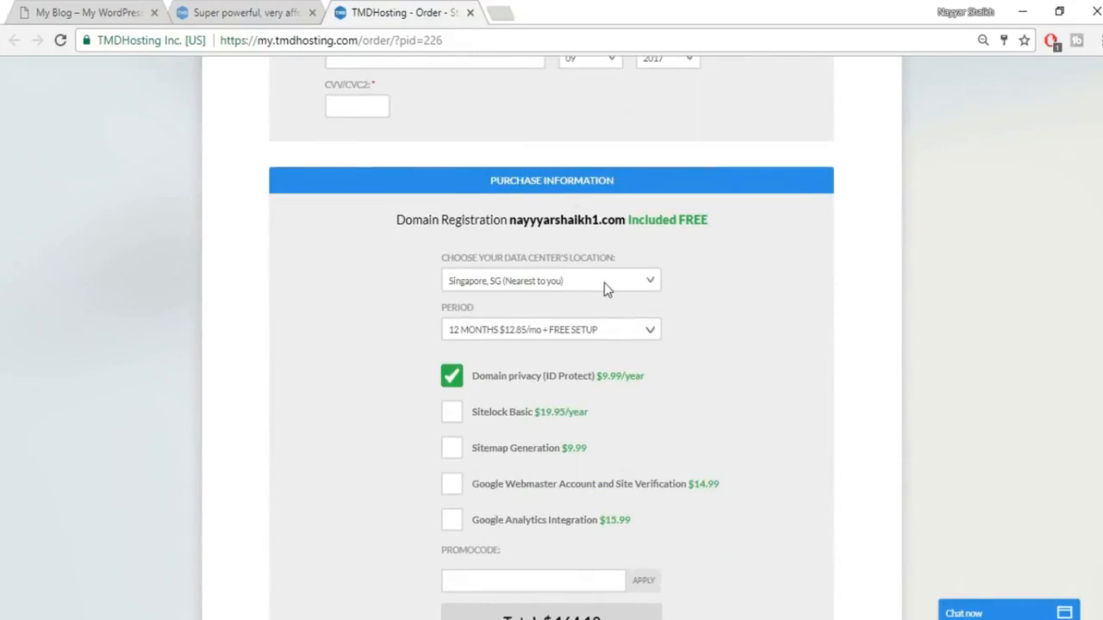
# Step: Keep Singapore as the data center and 12 months as the billing period
pyautogui.click(604, 282)
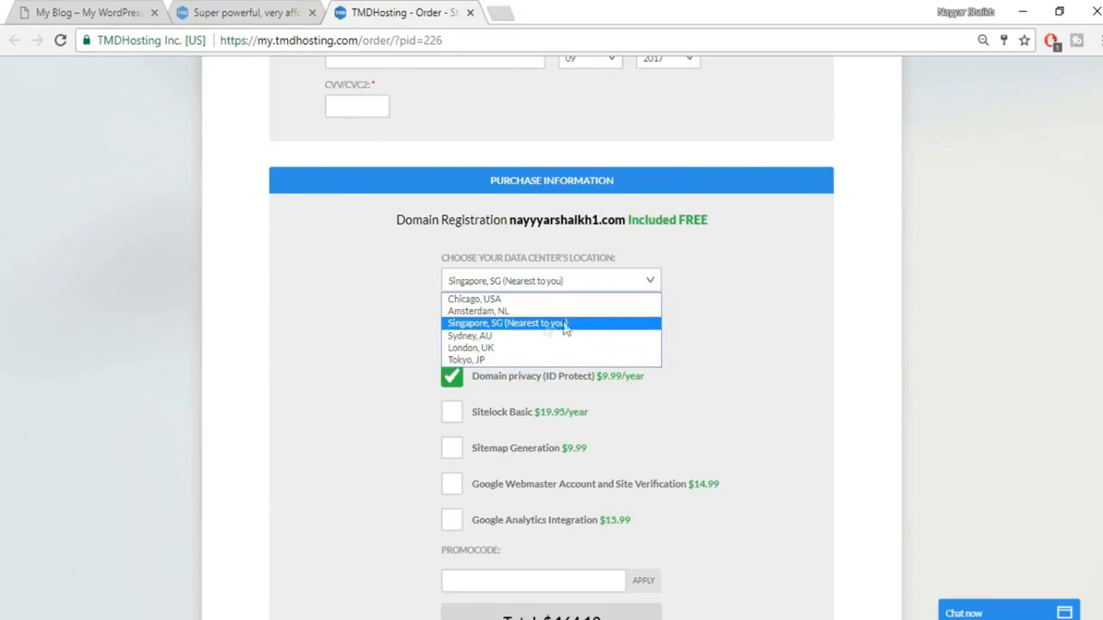
pyautogui.click(550, 324)
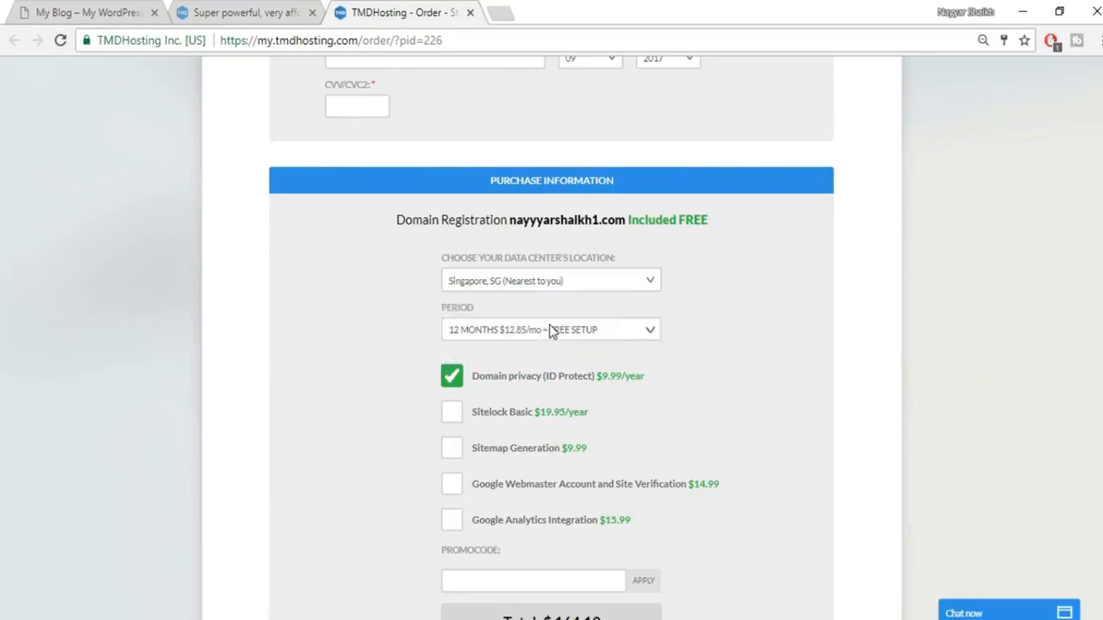
pyautogui.click(641, 284)
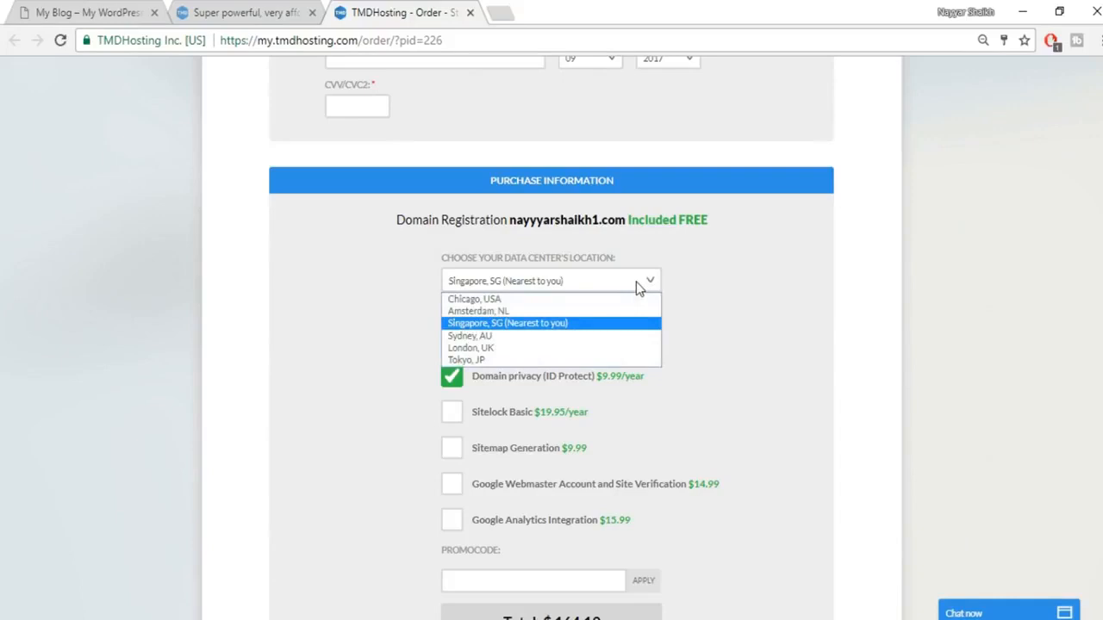
pyautogui.click(763, 297)
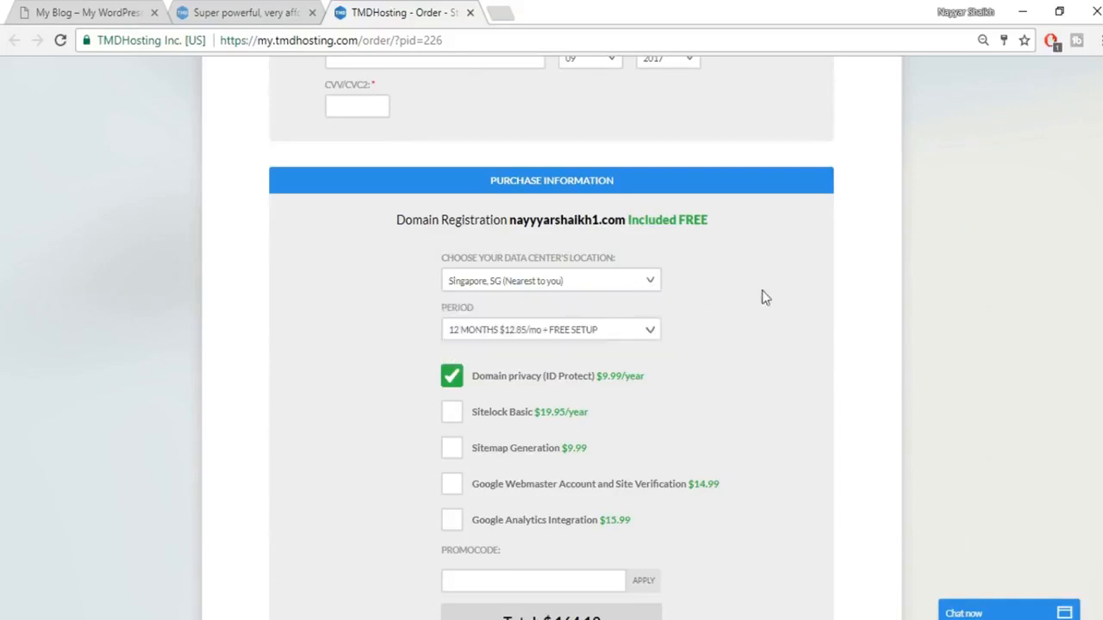
pyautogui.click(549, 337)
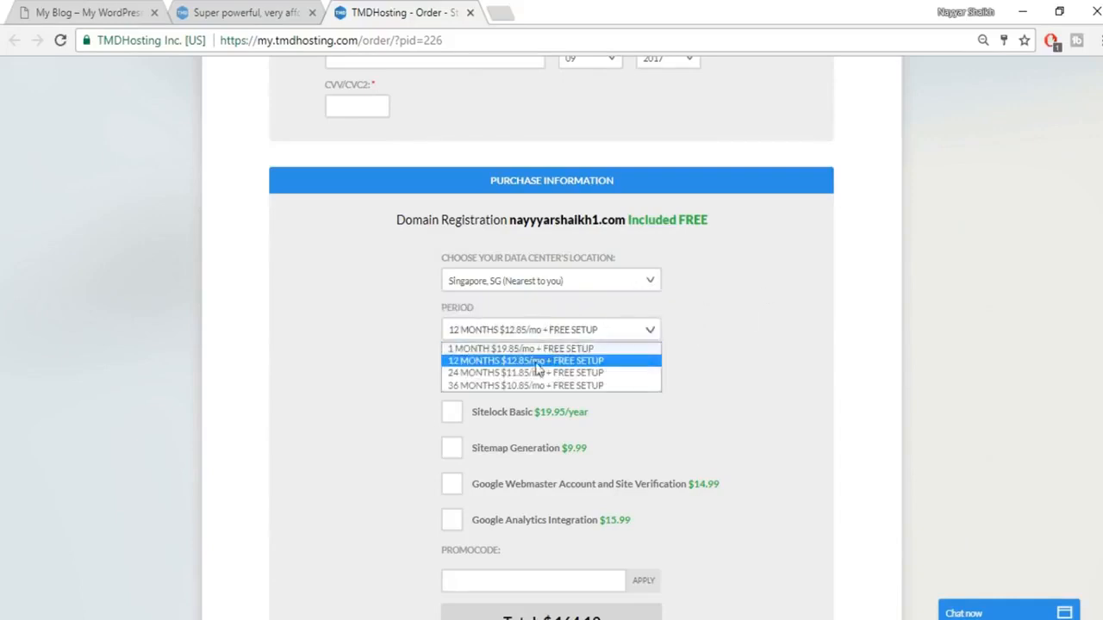
pyautogui.click(536, 366)
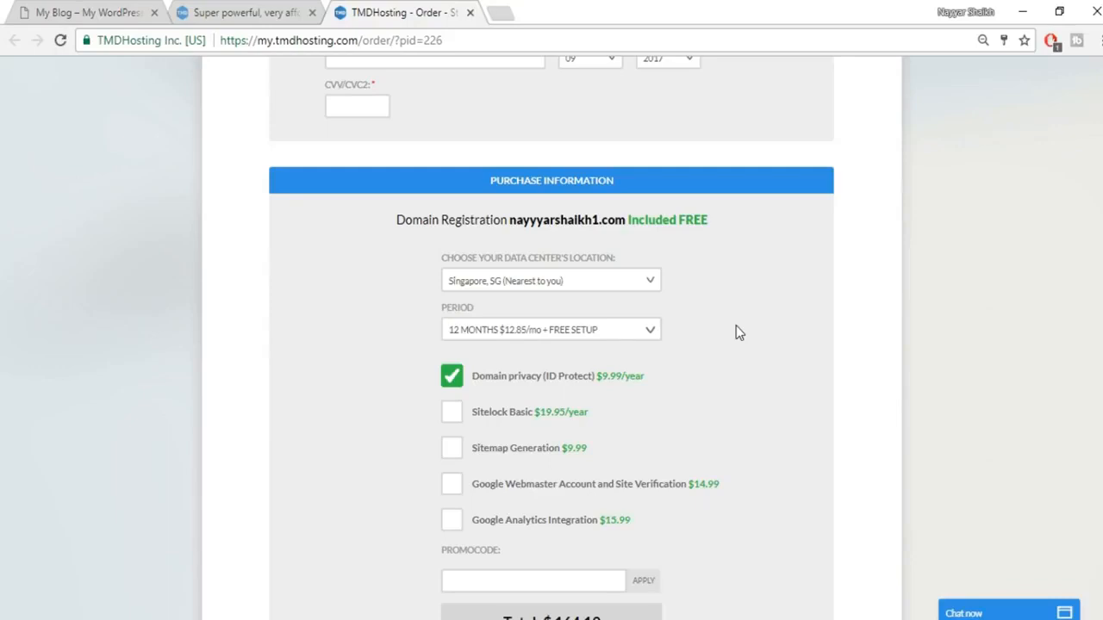
pyautogui.click(617, 328)
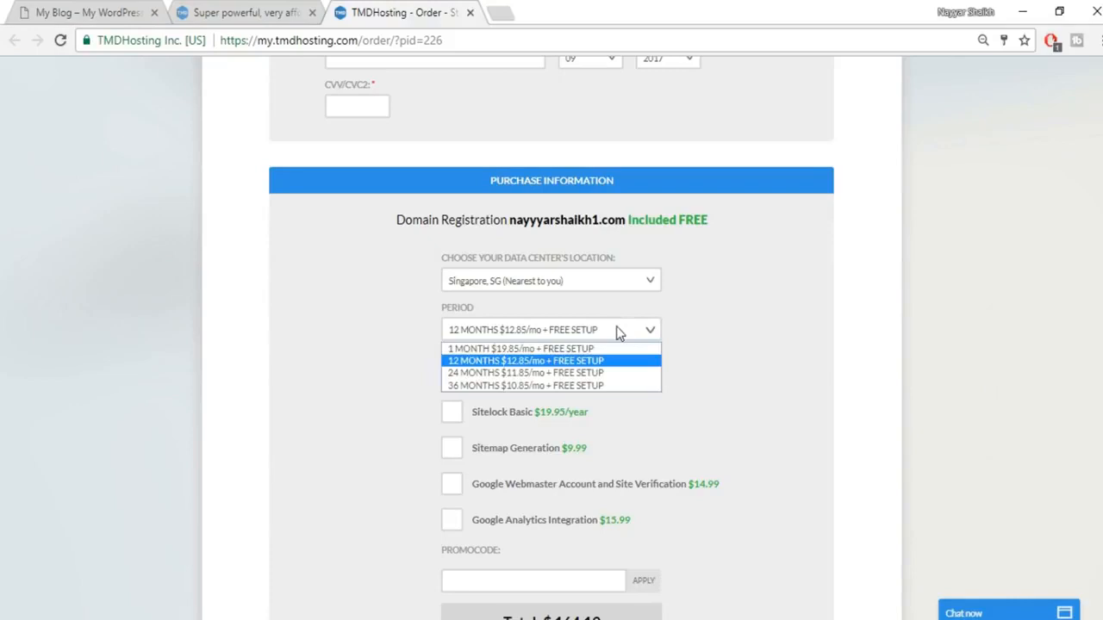
pyautogui.click(617, 333)
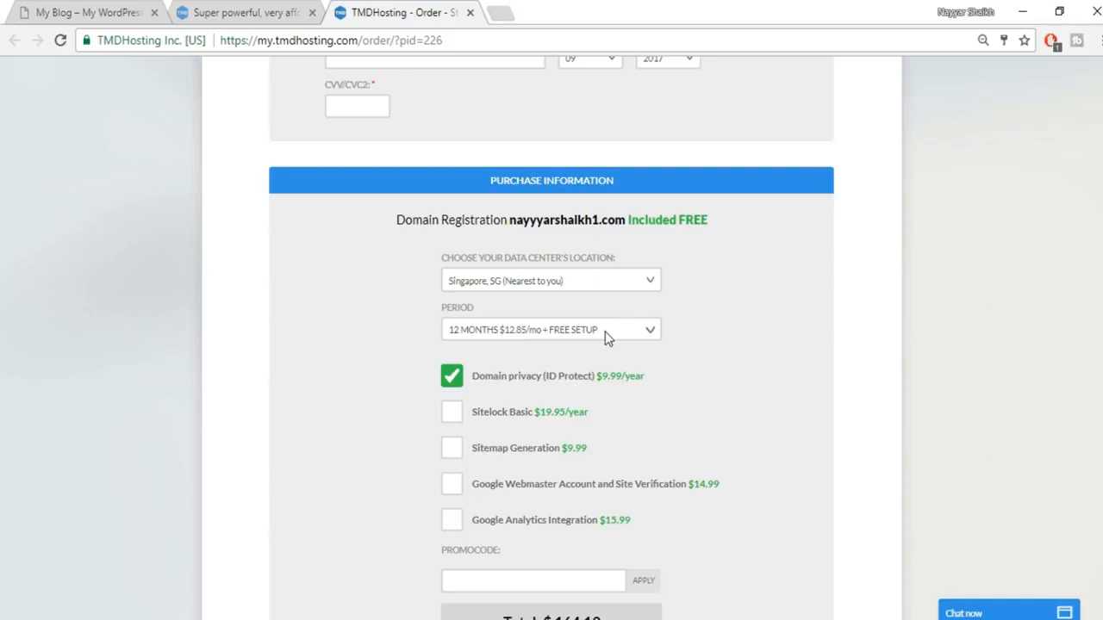
# Step: Turn off the Domain privacy (ID Protect) add-on, bringing the total to $154.20
pyautogui.click(452, 387)
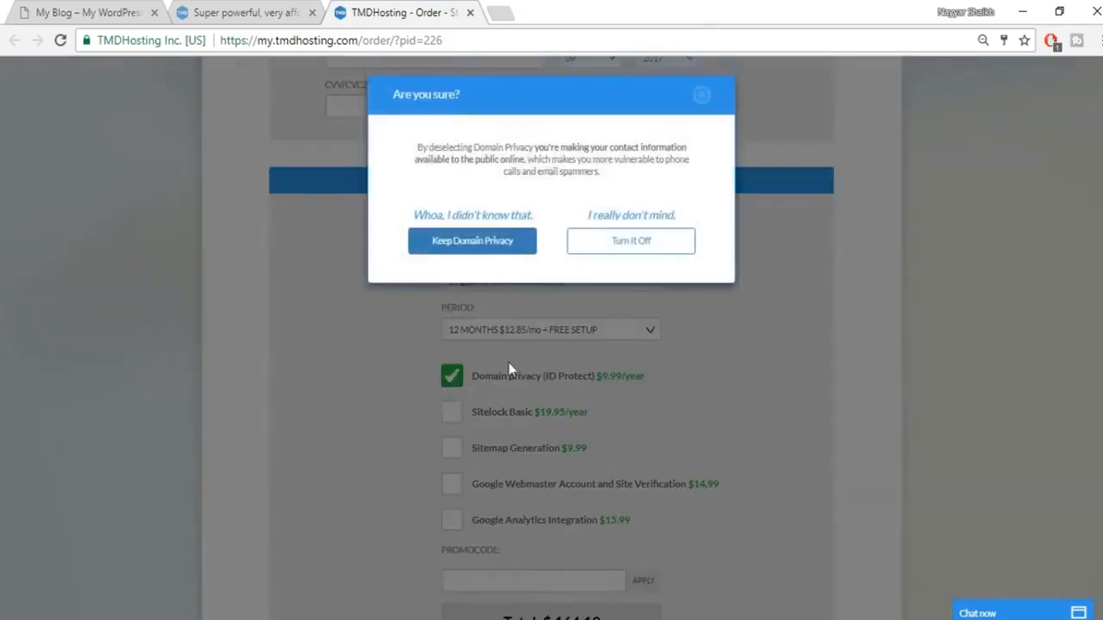
pyautogui.click(618, 257)
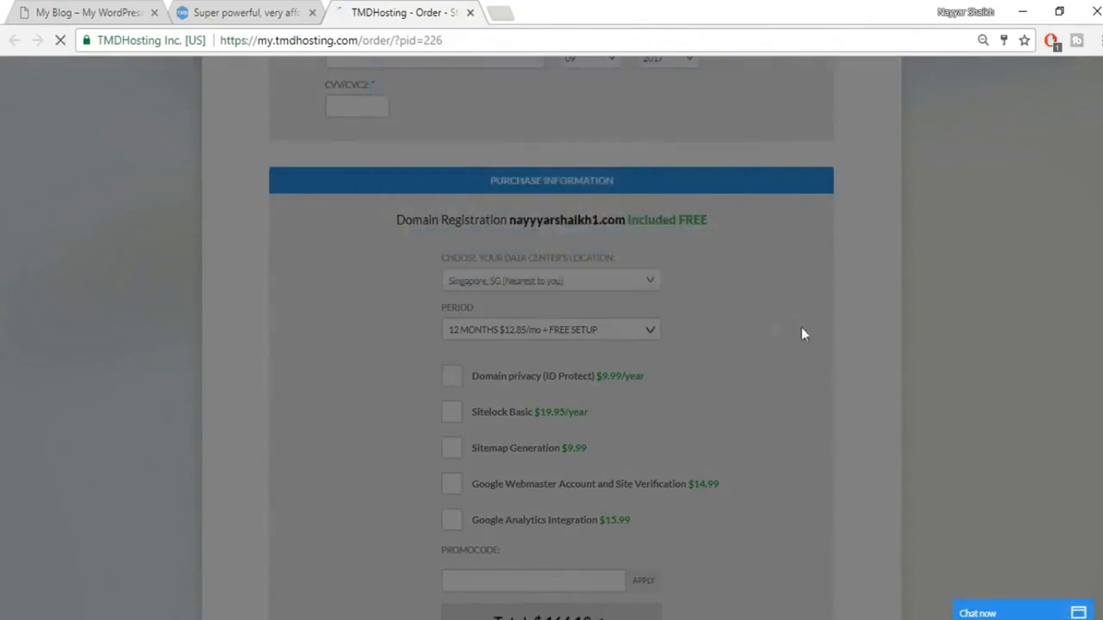
pyautogui.scroll(-3, 859, 353)
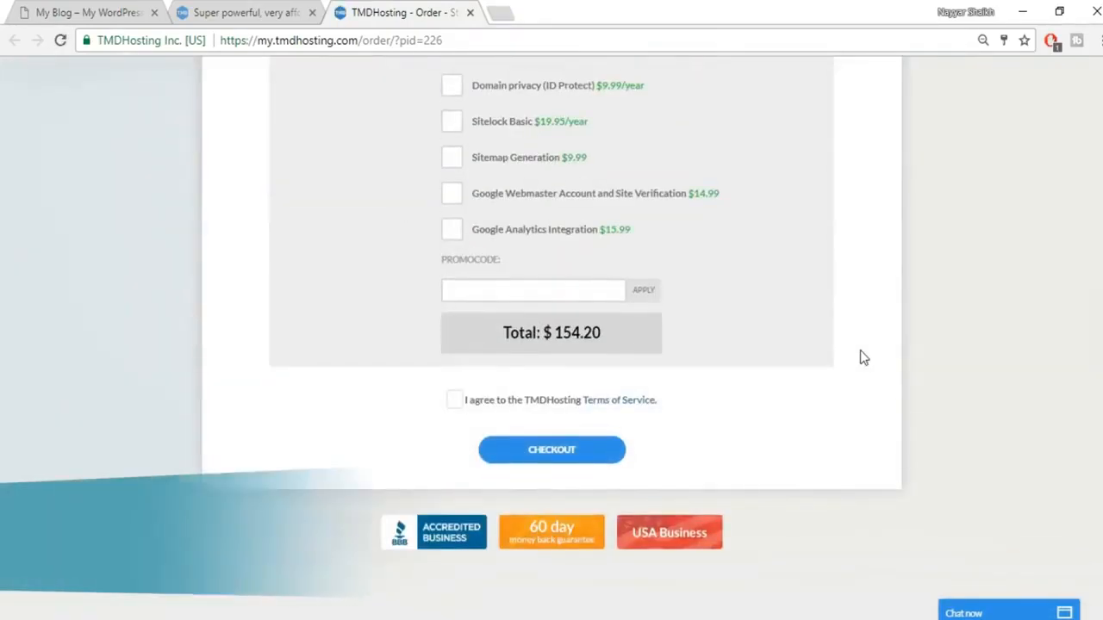
# Step: Enter and apply the promo code for 7.00% off, then tick the Terms of Service checkbox
pyautogui.click(533, 290)
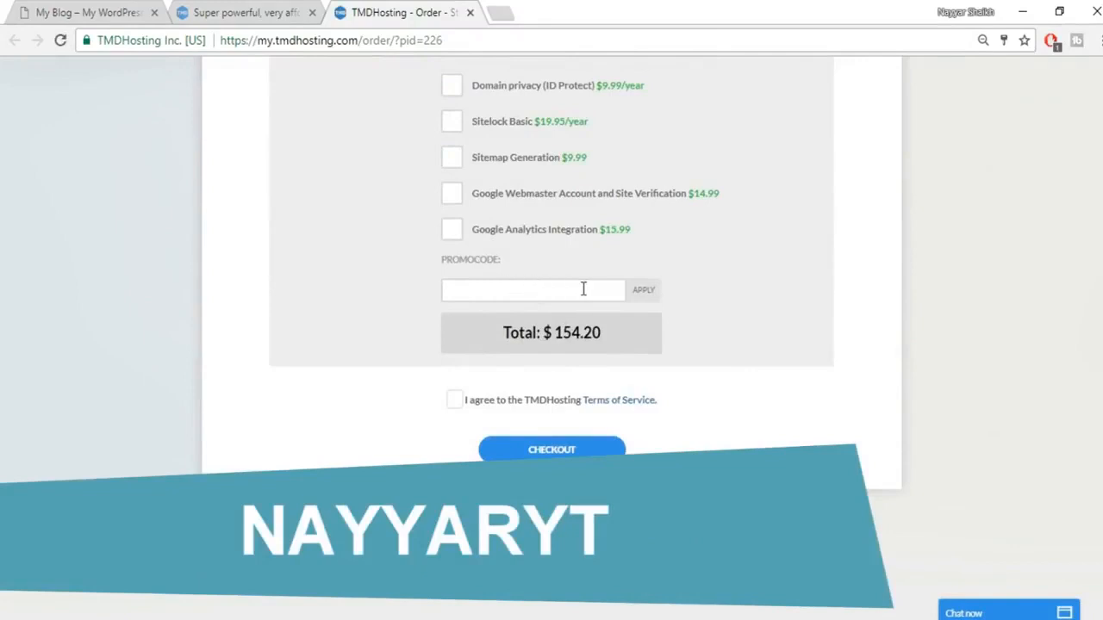
pyautogui.write('NAYYARYT')
pyautogui.click(660, 292)
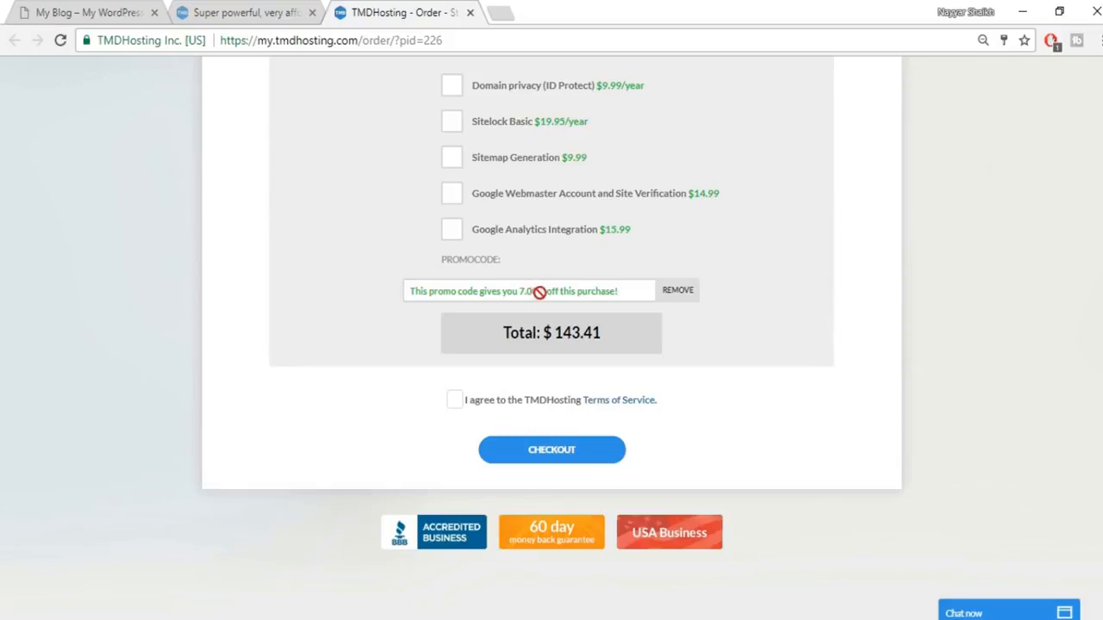
pyautogui.click(455, 404)
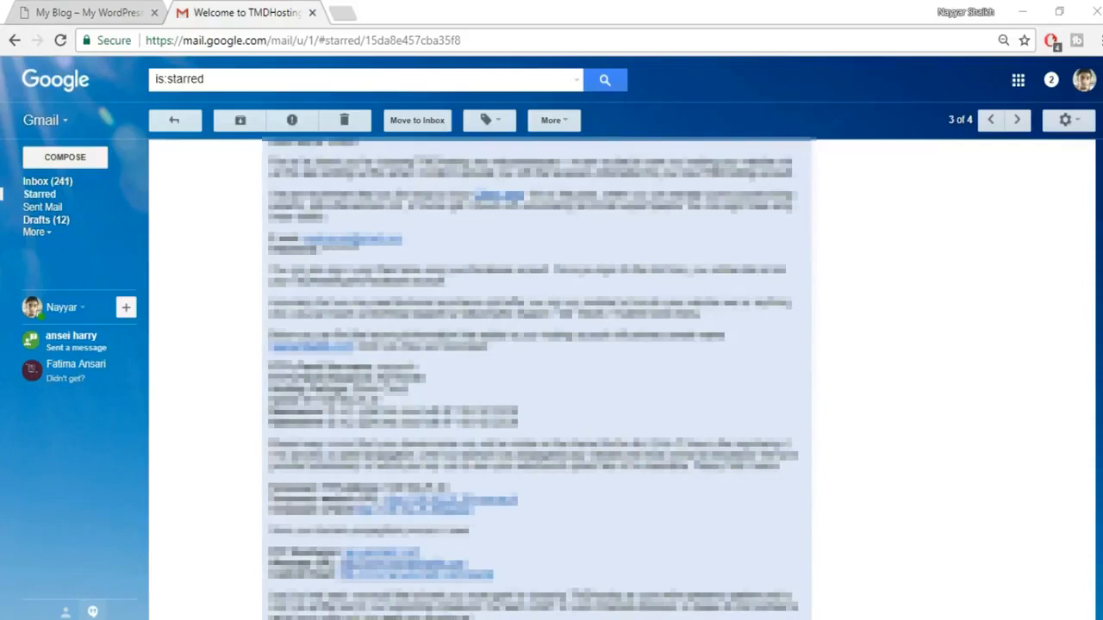
# Step: Open the cPanel link from the starred TMDHosting welcome email in a new tab
pyautogui.rightClick(481, 576)
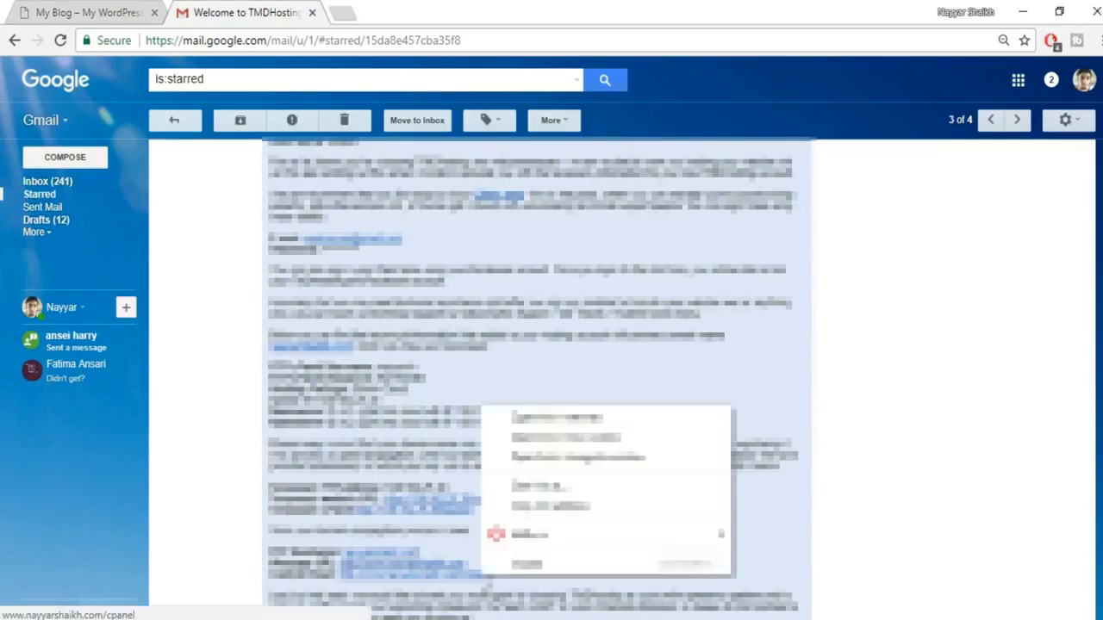
pyautogui.click(572, 420)
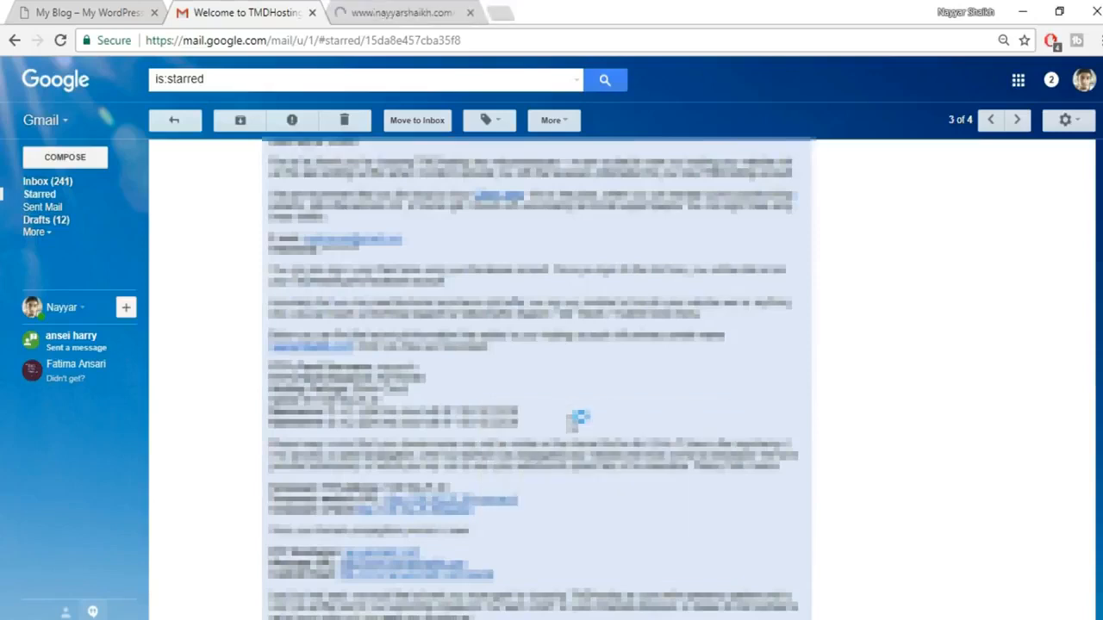
# Step: Log in to cPanel with the saved credentials and scroll down to Softaculous Apps Installer
pyautogui.click(436, 9)
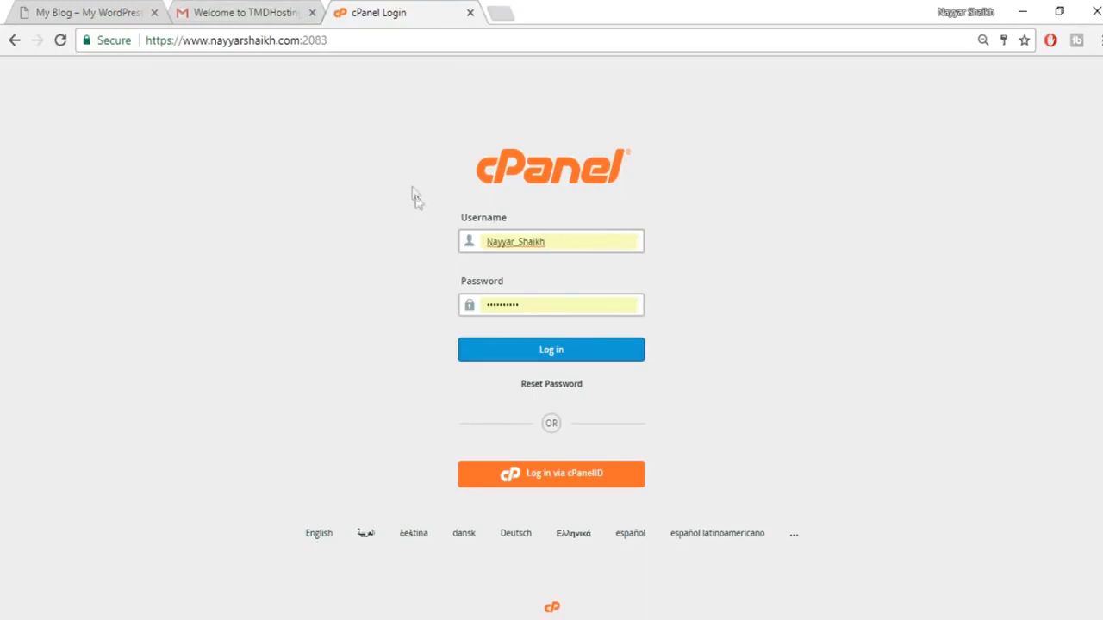
pyautogui.click(565, 362)
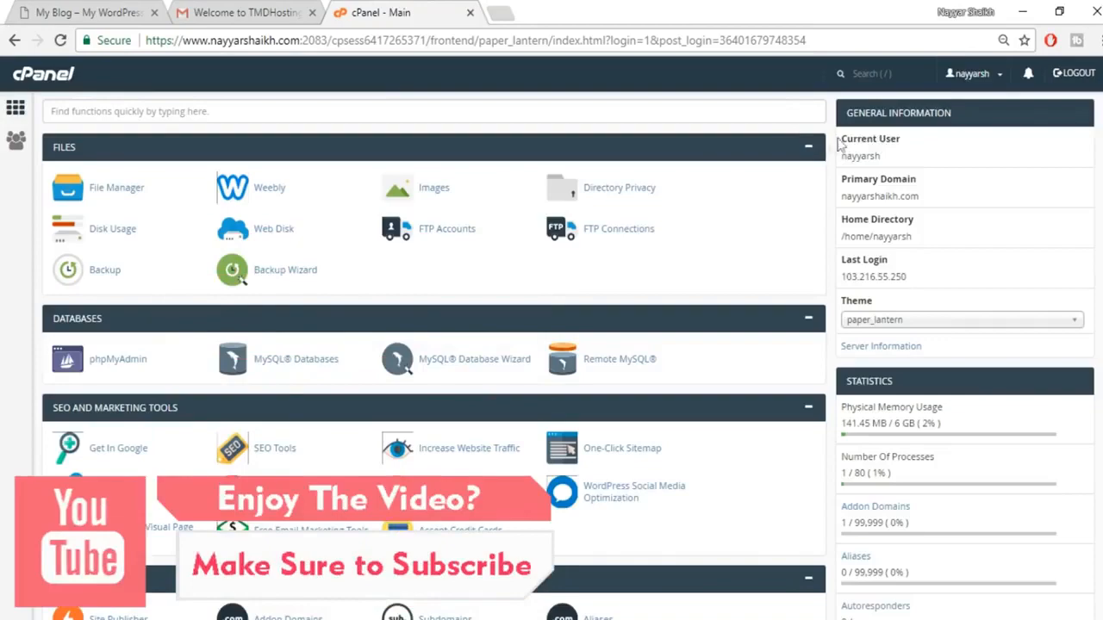
pyautogui.scroll(-15, 434, 353)
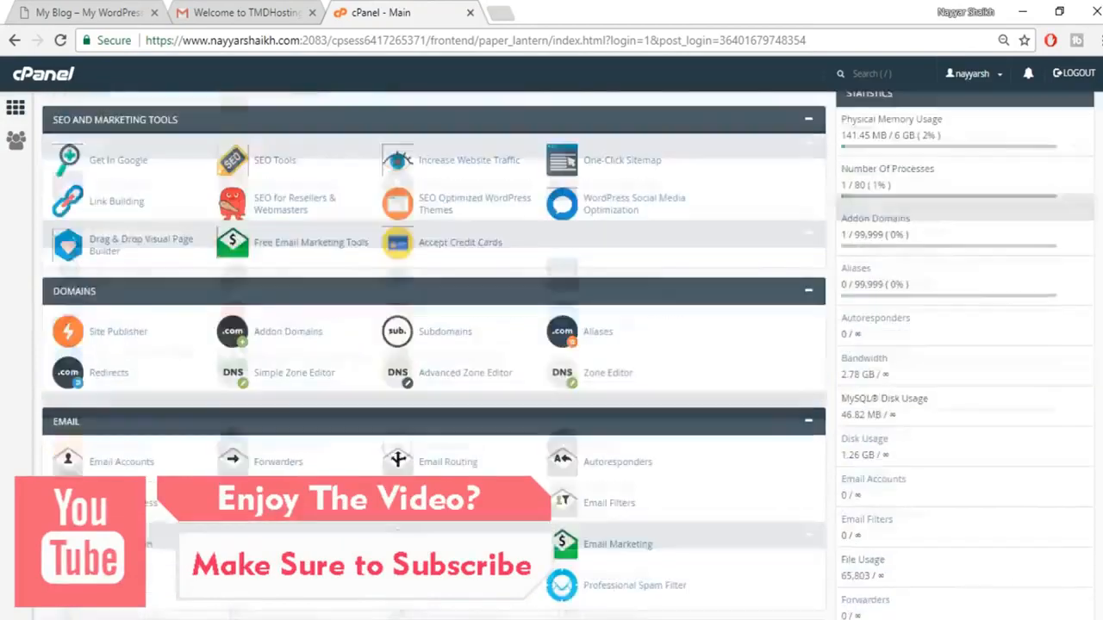
pyautogui.scroll(-1, 250, 413)
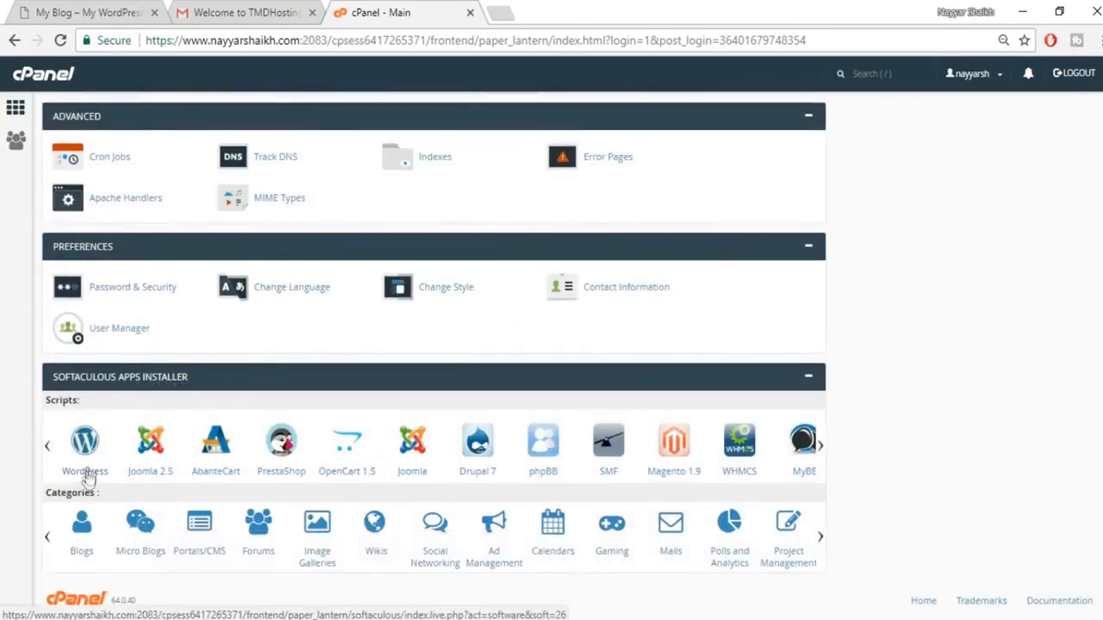
# Step: Open the WordPress script under Softaculous Apps Installer > Scripts
pyautogui.click(88, 470)
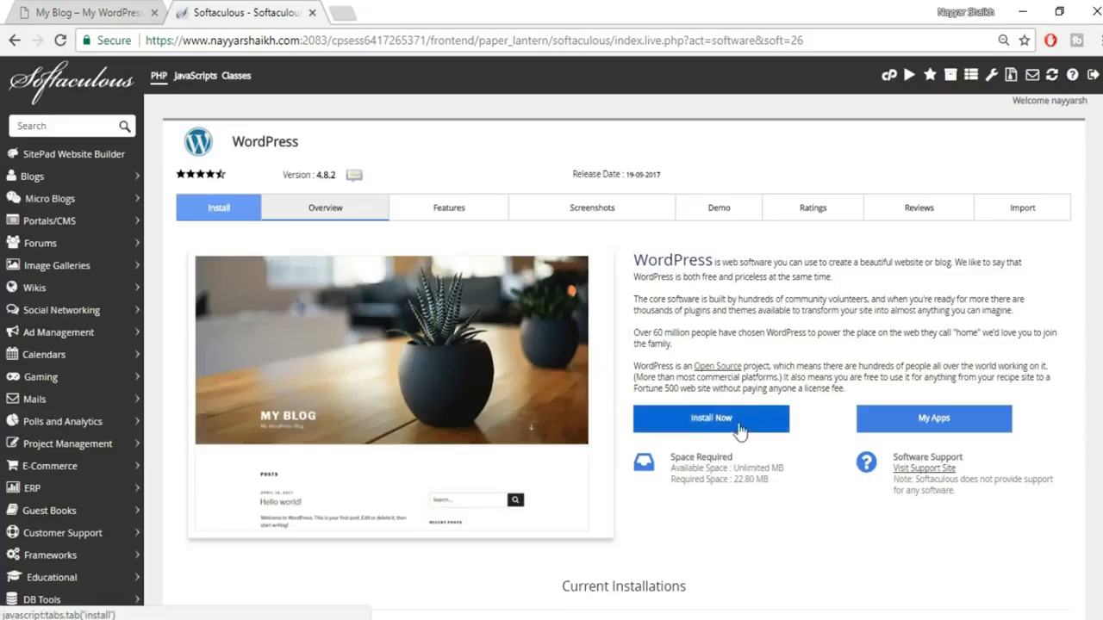
# Step: Start a new WordPress install on the kingdom subdomain with the 'wp' directory removed
pyautogui.click(748, 426)
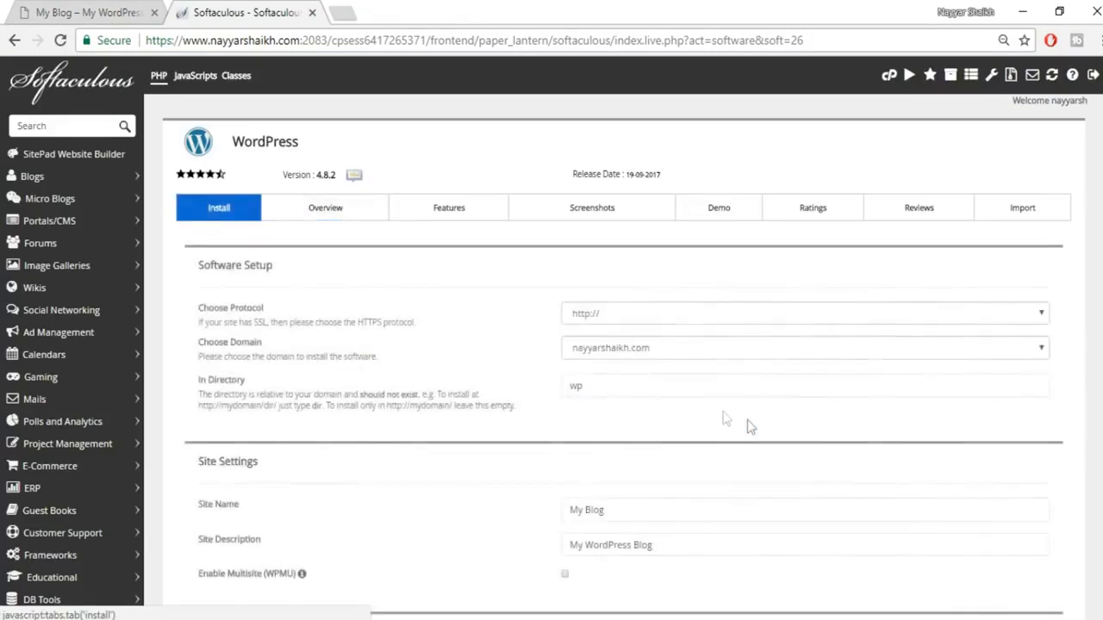
pyautogui.click(663, 349)
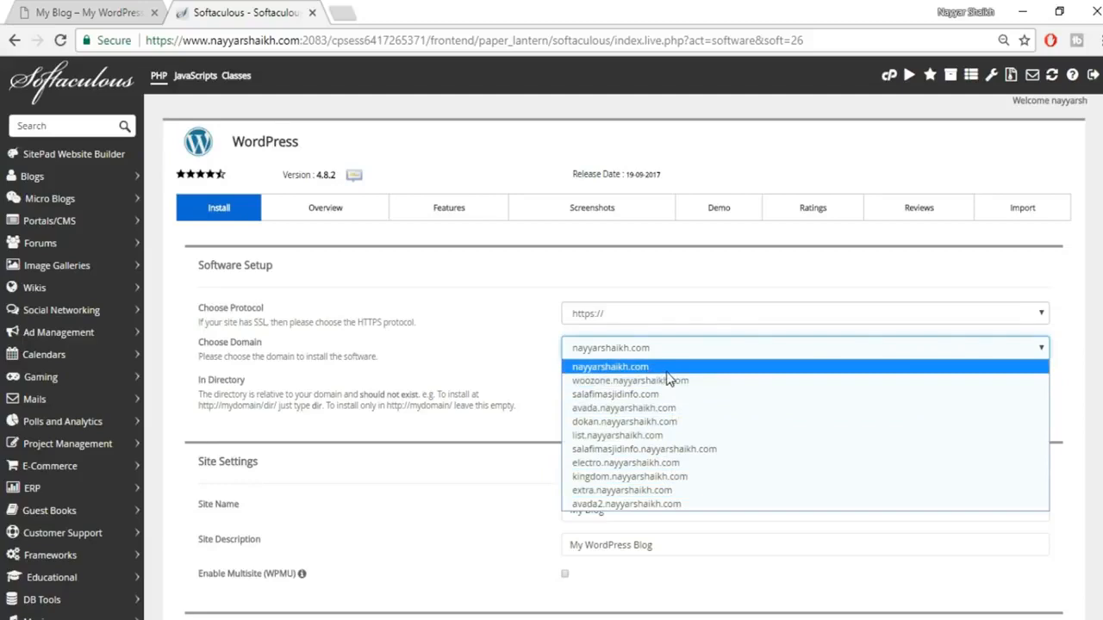
pyautogui.click(677, 478)
pyautogui.doubleClick(681, 388)
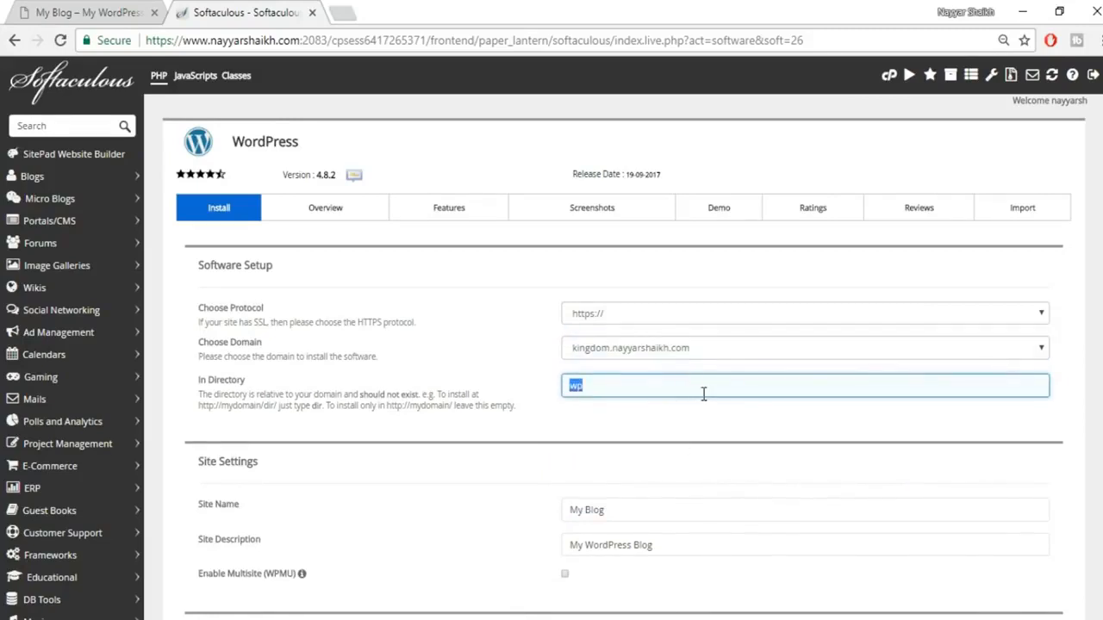
pyautogui.click(601, 390)
pyautogui.click(704, 429)
# Step: Keep the default site name 'My Blog' and description 'My WordPress Blog'
pyautogui.scroll(-2, 708, 432)
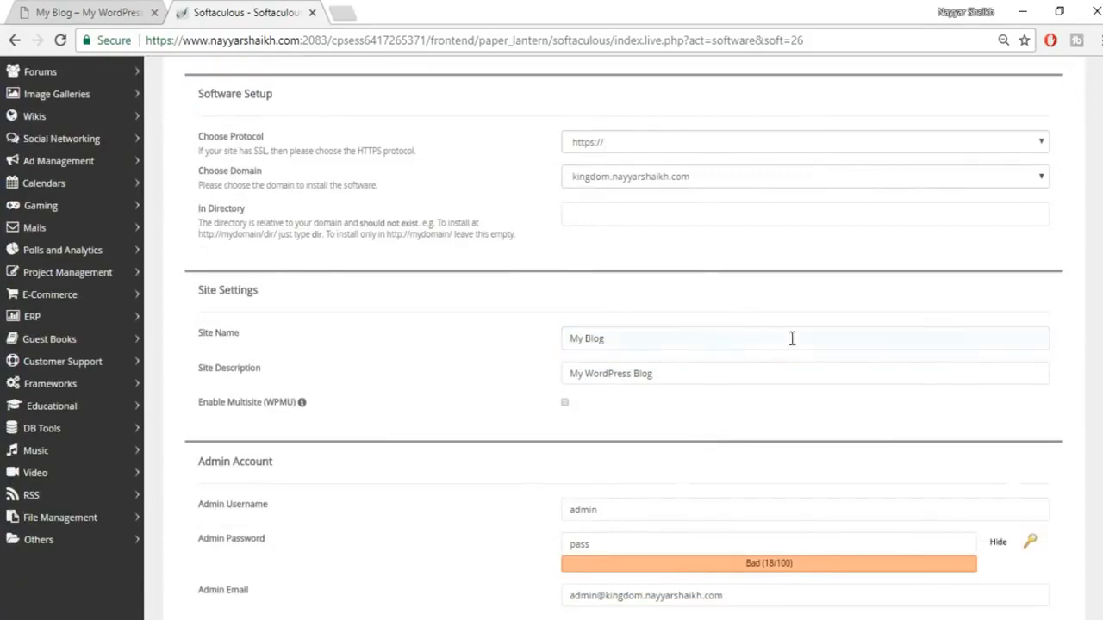
pyautogui.click(655, 338)
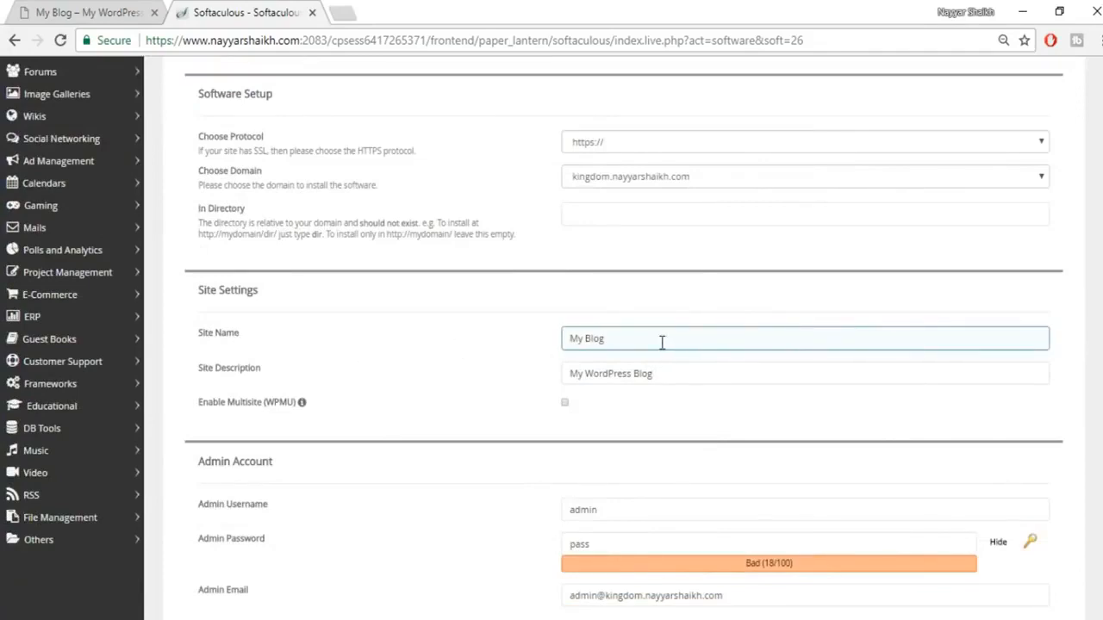
pyautogui.click(728, 409)
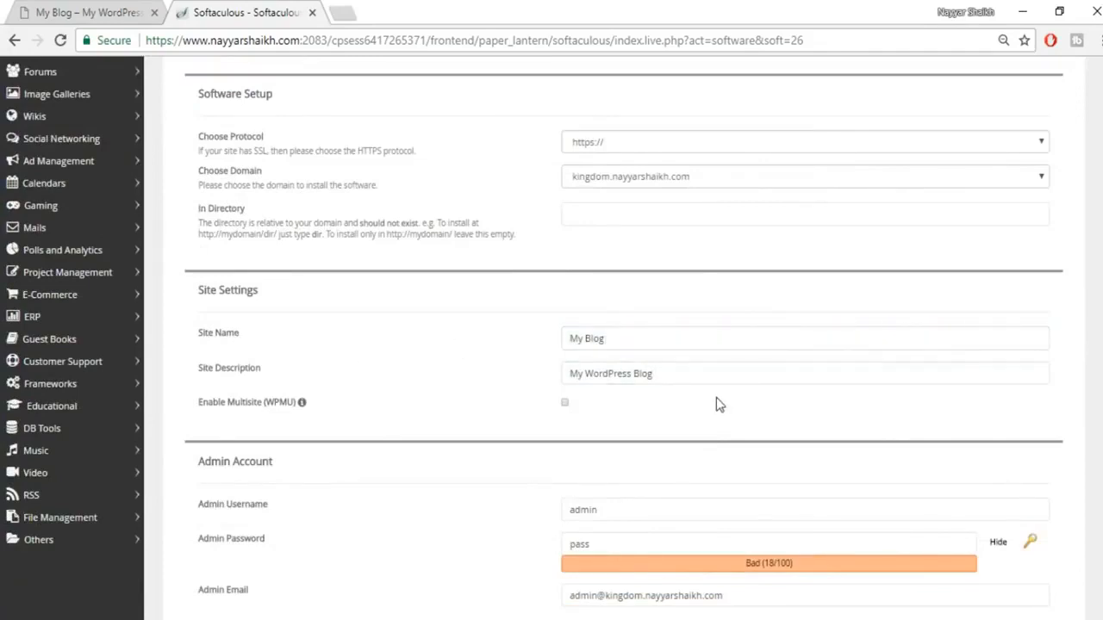
pyautogui.click(638, 371)
pyautogui.click(684, 328)
pyautogui.click(698, 376)
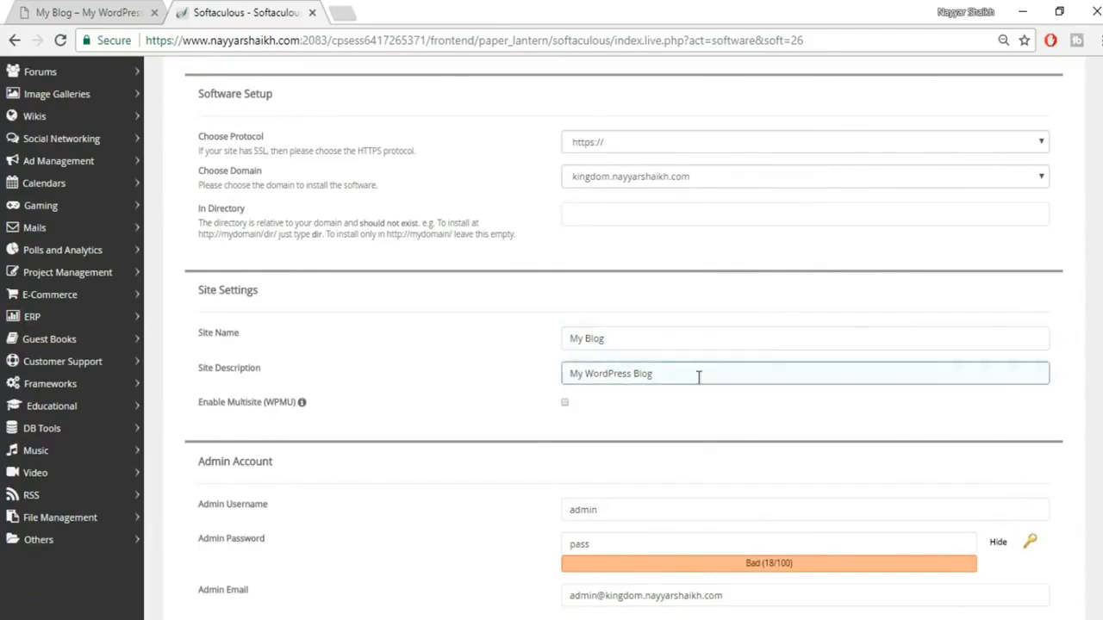
pyautogui.scroll(-2, 699, 375)
# Step: Replace the default admin username with the saved autofill username
pyautogui.click(635, 339)
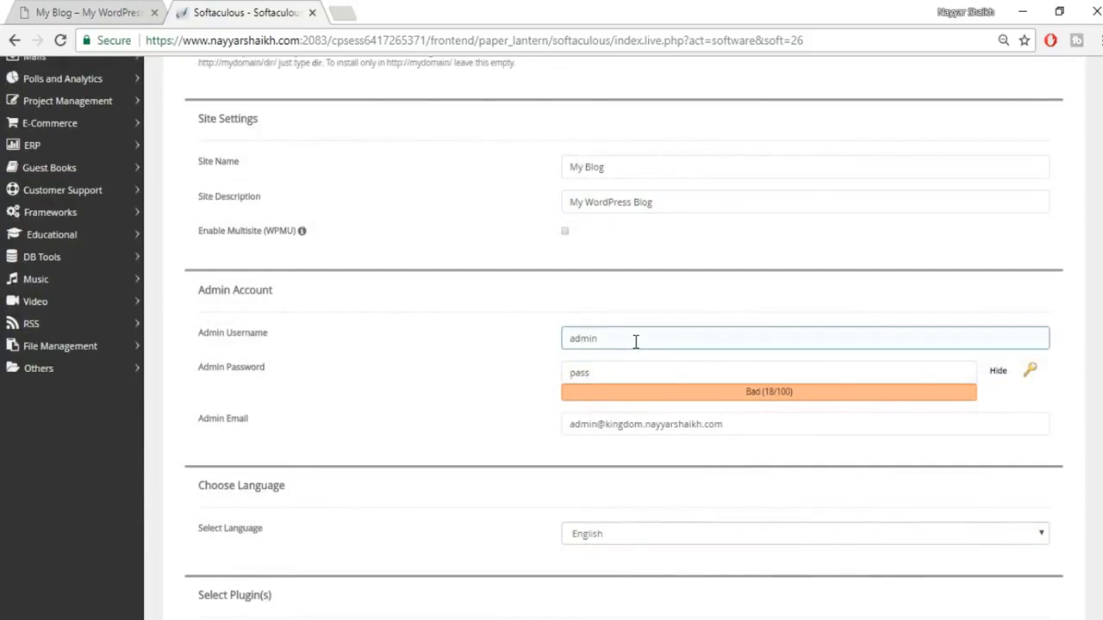
pyautogui.click(664, 370)
pyautogui.moveTo(660, 338); pyautogui.dragTo(555, 328)
pyautogui.press('BackSpace')
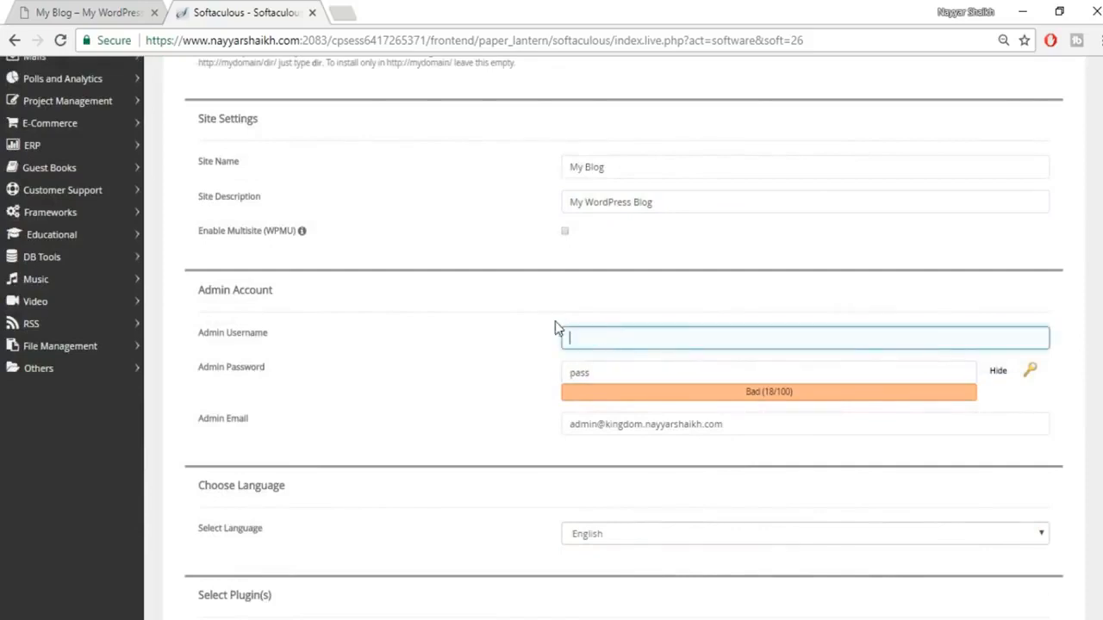
pyautogui.press('Down')
pyautogui.press('Down')
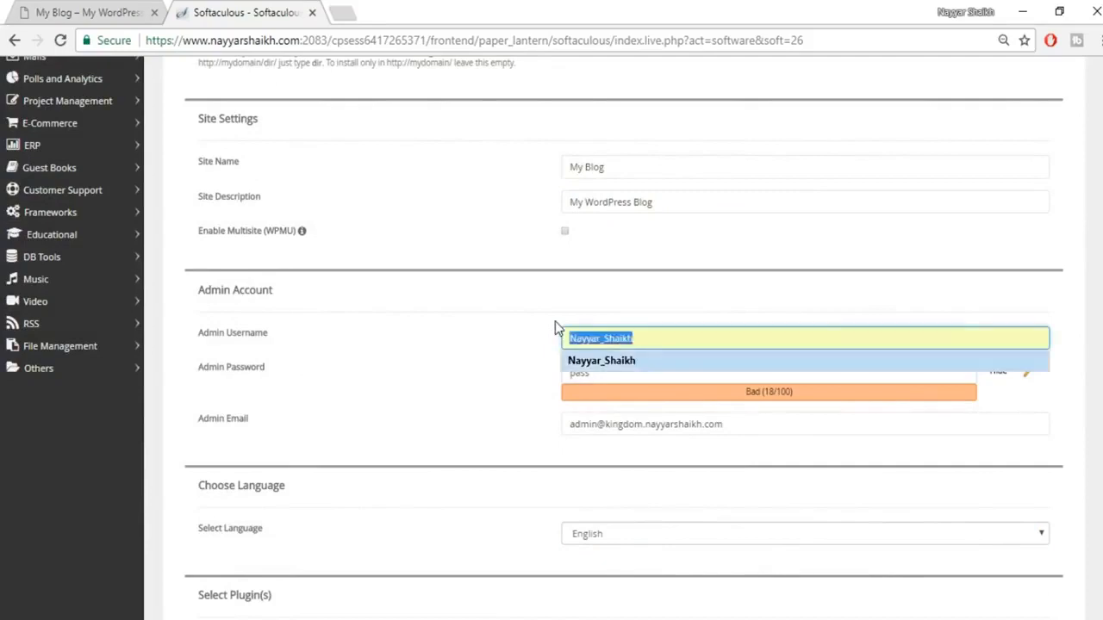
pyautogui.click(664, 362)
# Step: Enter a new admin password and swap the admin e-mail for the owner's saved address
pyautogui.moveTo(650, 372); pyautogui.dragTo(554, 366)
pyautogui.press('BackSpace')
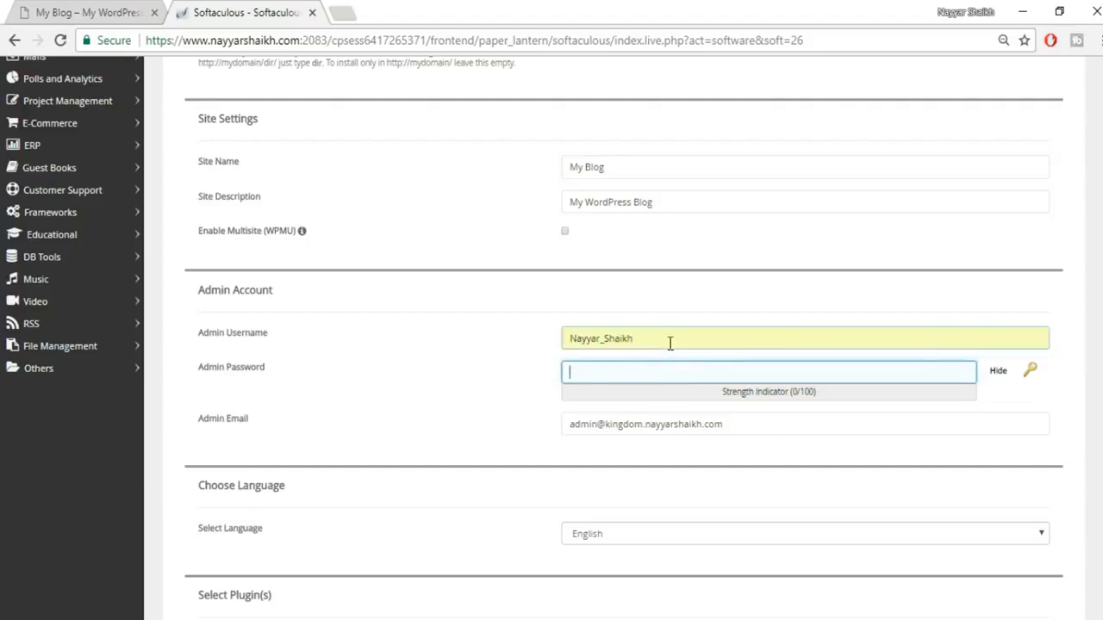
pyautogui.click(998, 374)
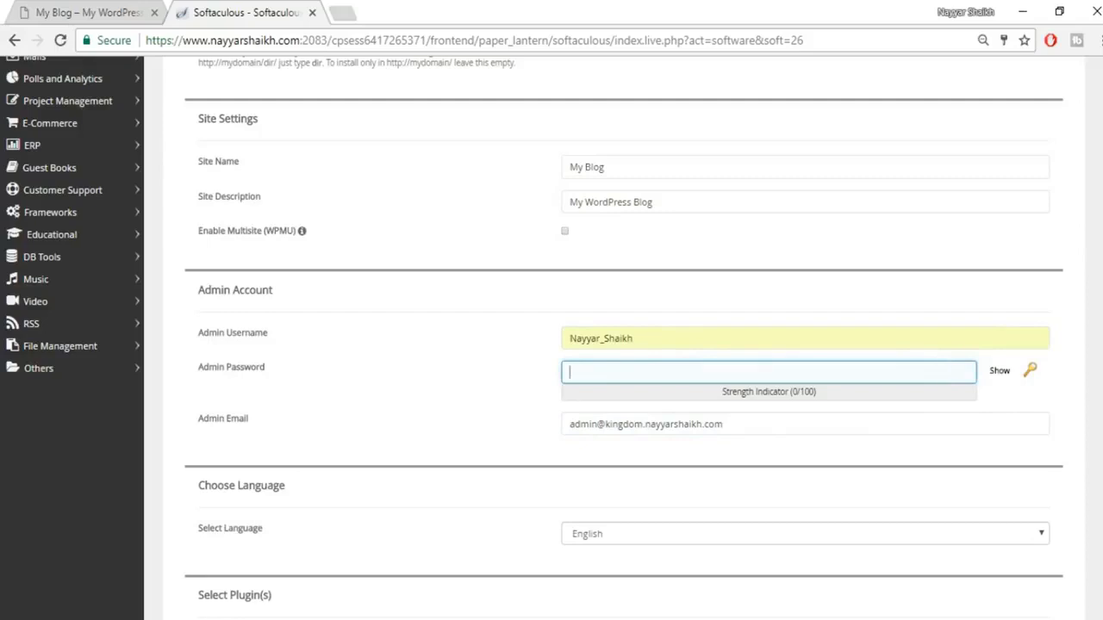
pyautogui.write('adm')
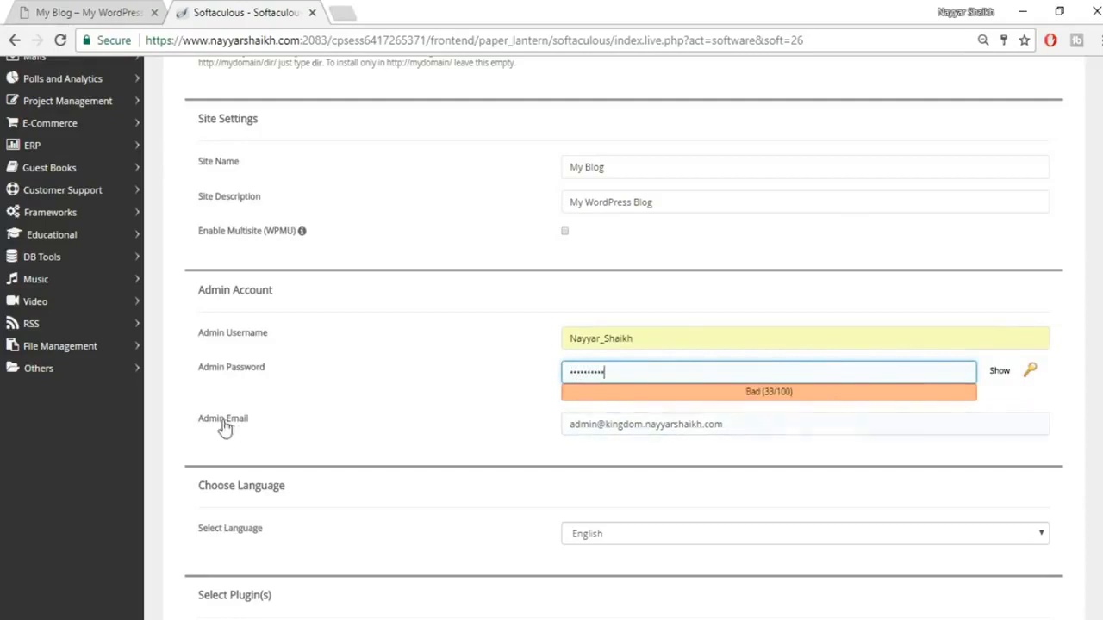
pyautogui.moveTo(741, 424); pyautogui.dragTo(596, 429)
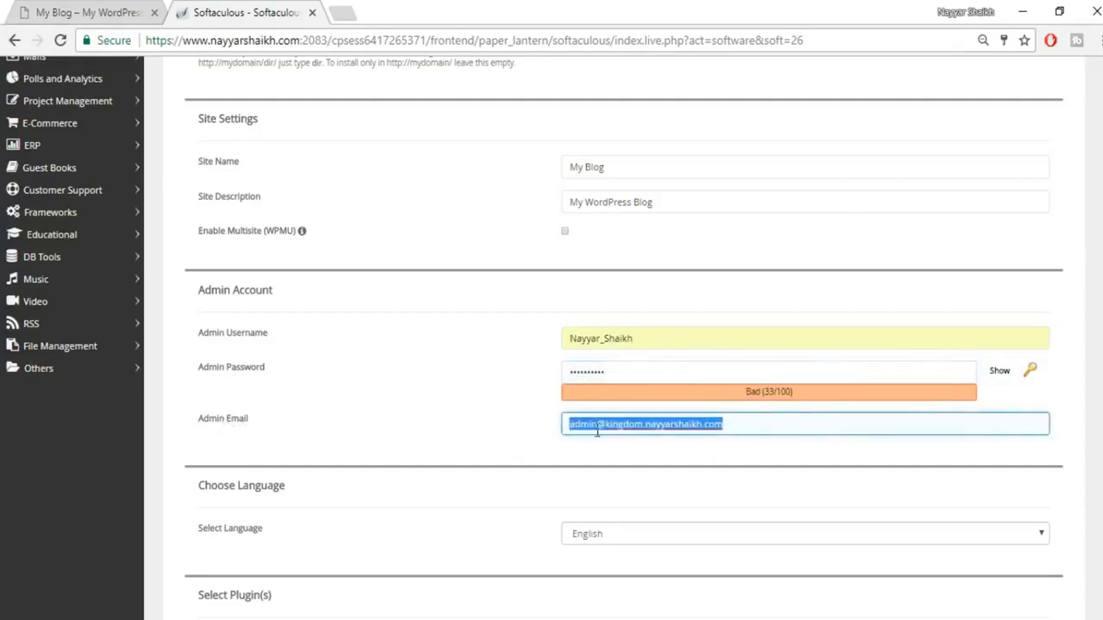
pyautogui.click(653, 448)
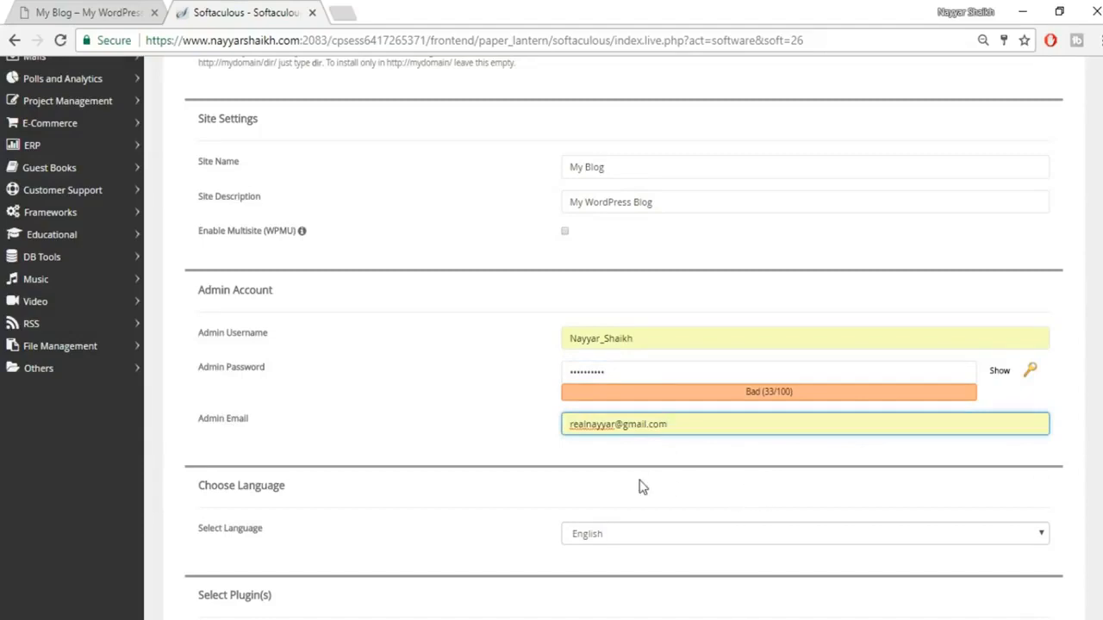
# Step: Run the WordPress installation from the bottom of the Softaculous form
pyautogui.scroll(4, 401, 270)
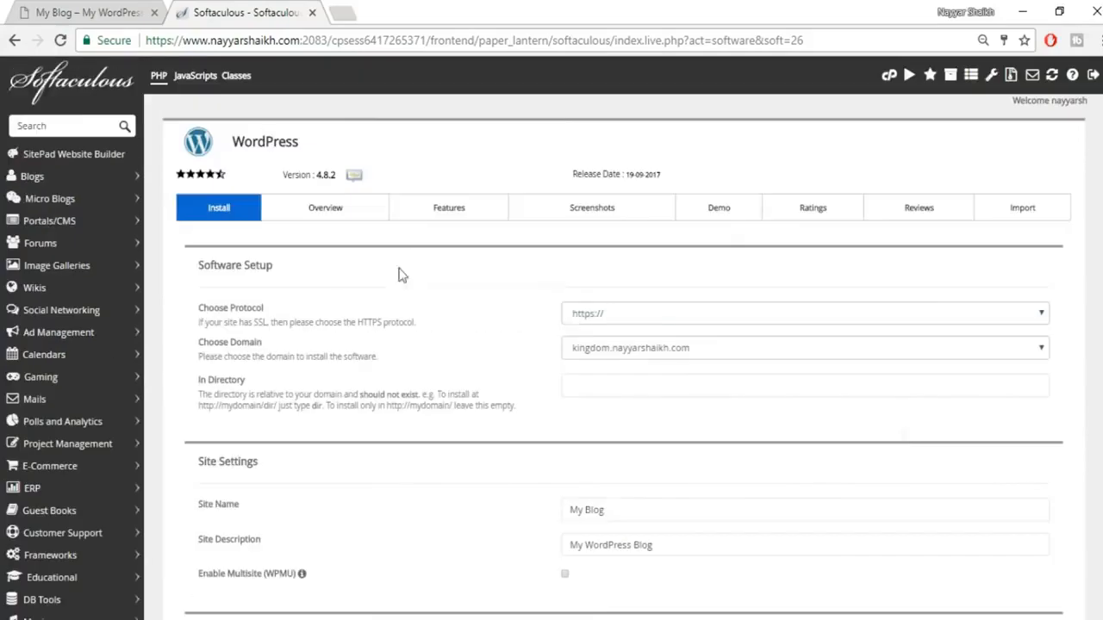
pyautogui.scroll(-6, 807, 387)
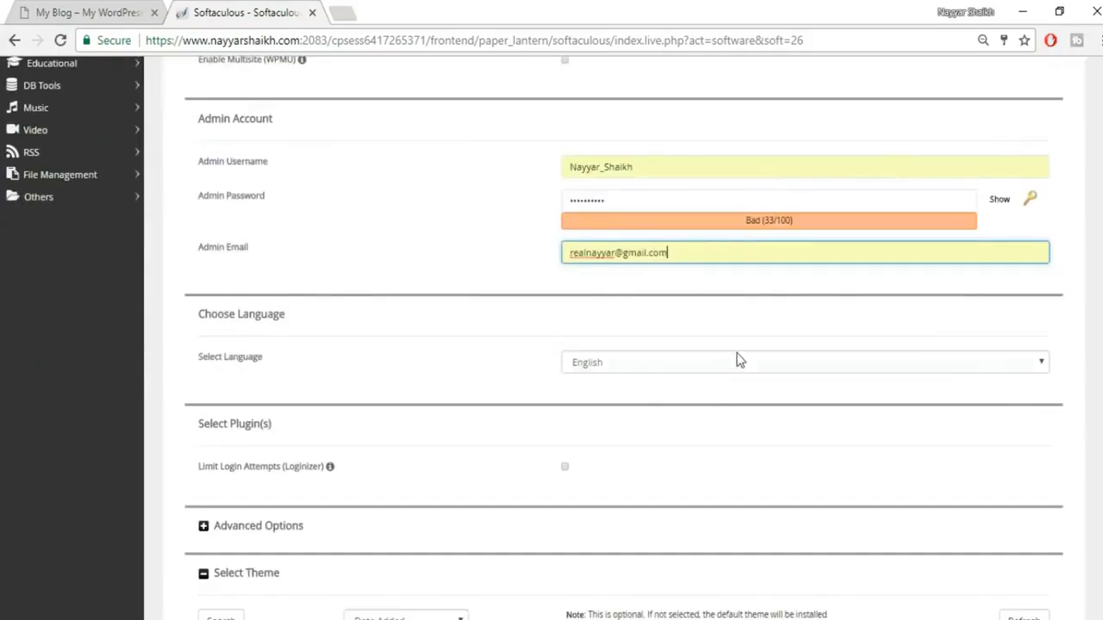
pyautogui.scroll(-4, 738, 359)
pyautogui.scroll(-2, 737, 360)
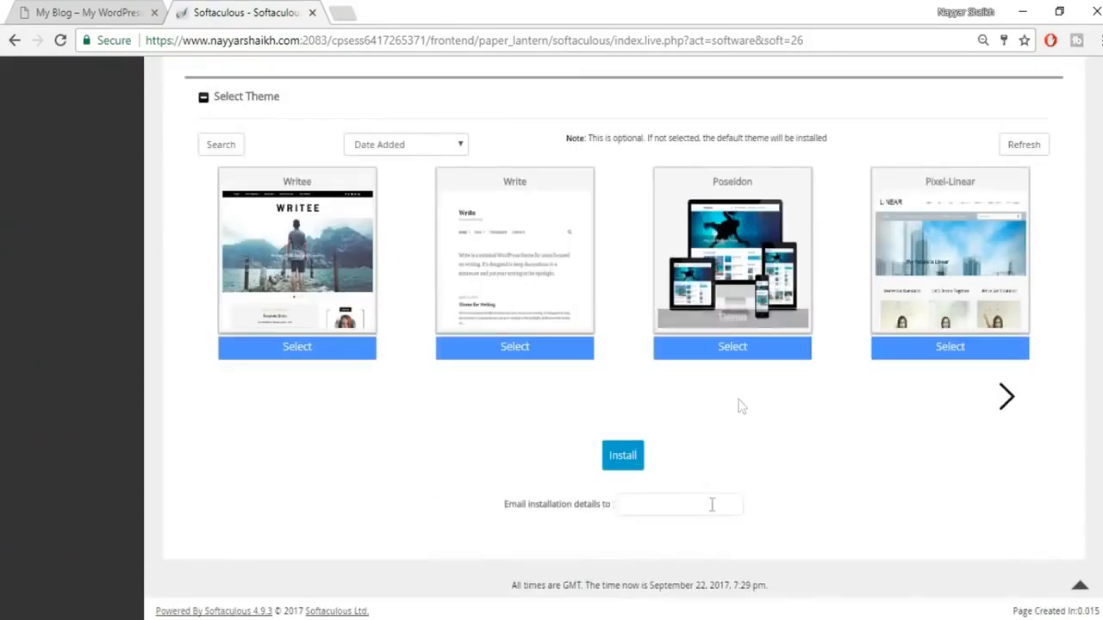
pyautogui.click(621, 457)
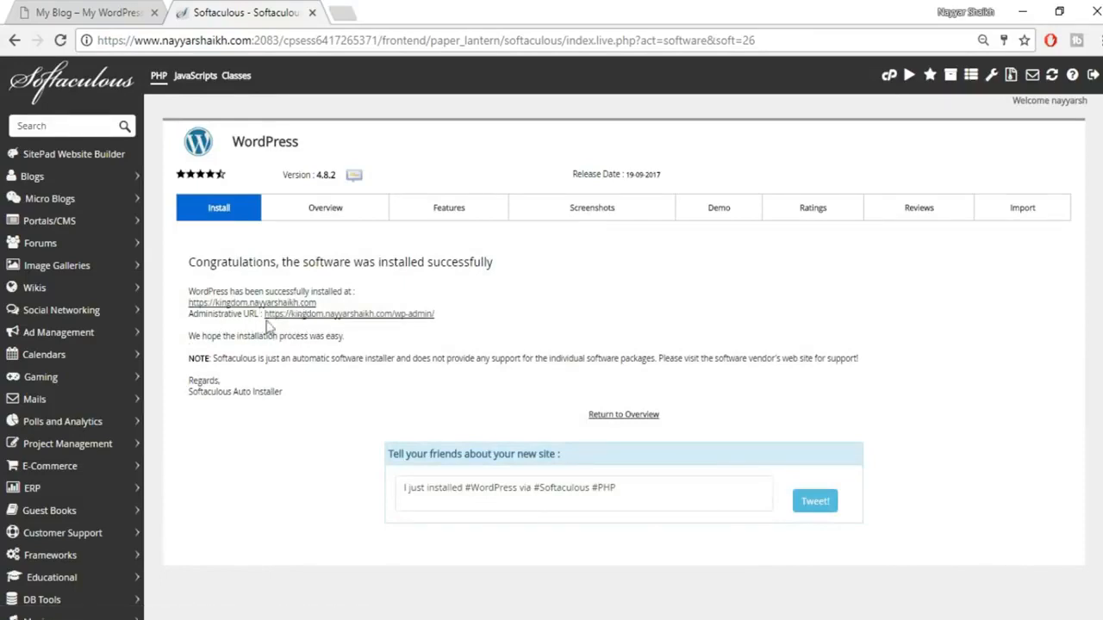
# Step: Open kingdom.nayyarshaikh.com/wp-admin in its own tab and close the Softaculous tab
pyautogui.rightClick(337, 320)
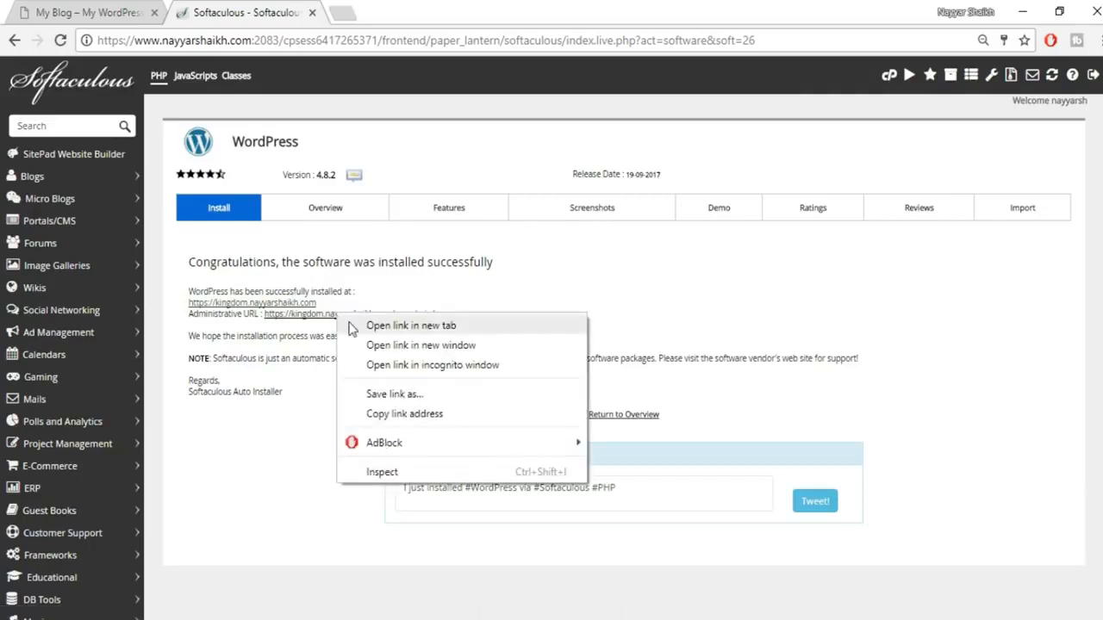
pyautogui.click(351, 324)
pyautogui.click(406, 8)
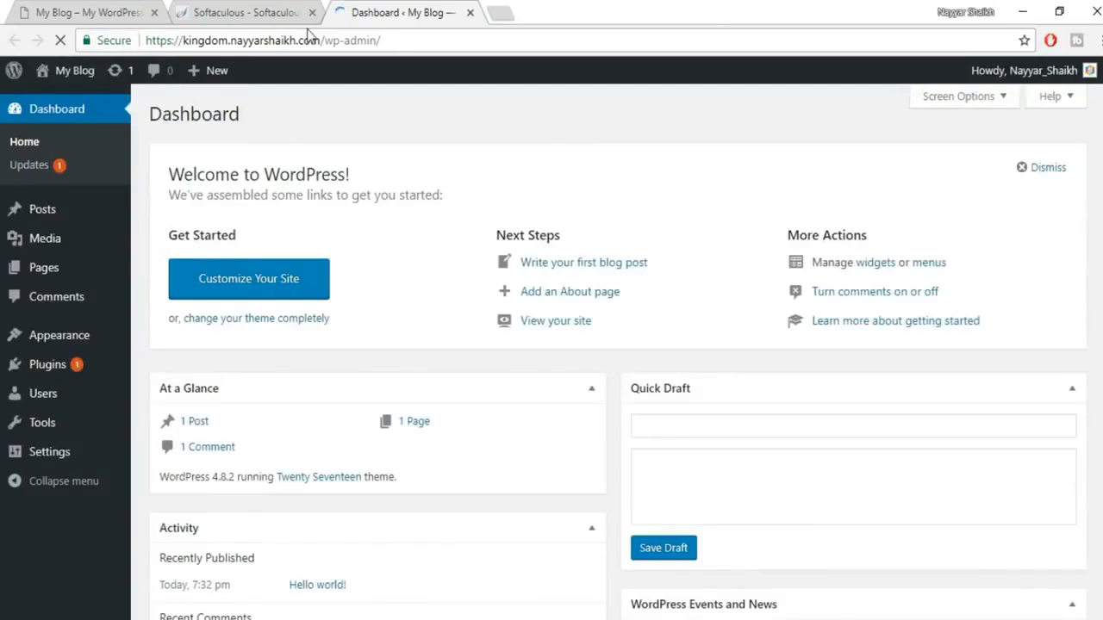
pyautogui.click(312, 12)
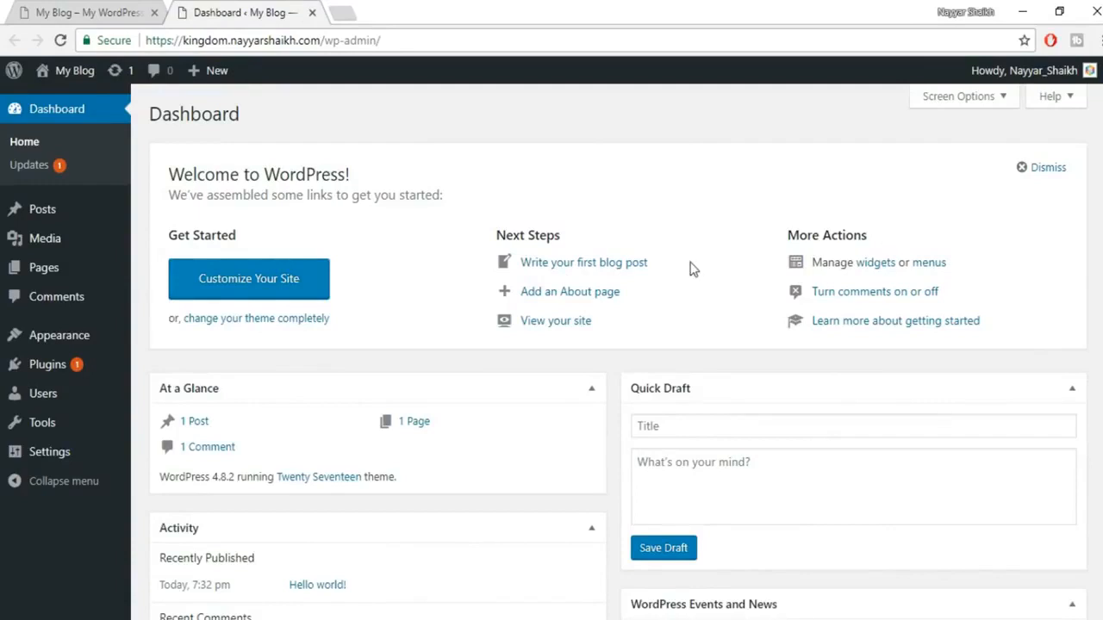
# Step: Open Visit Site from the My Blog admin-bar menu in a new tab
pyautogui.moveTo(89, 86)
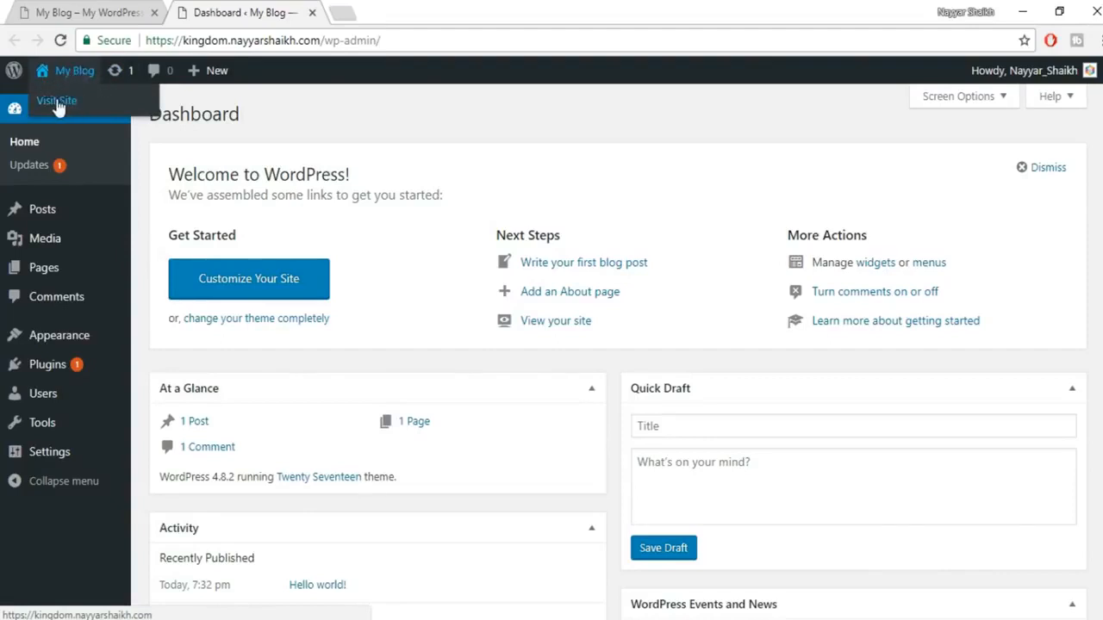
pyautogui.rightClick(63, 104)
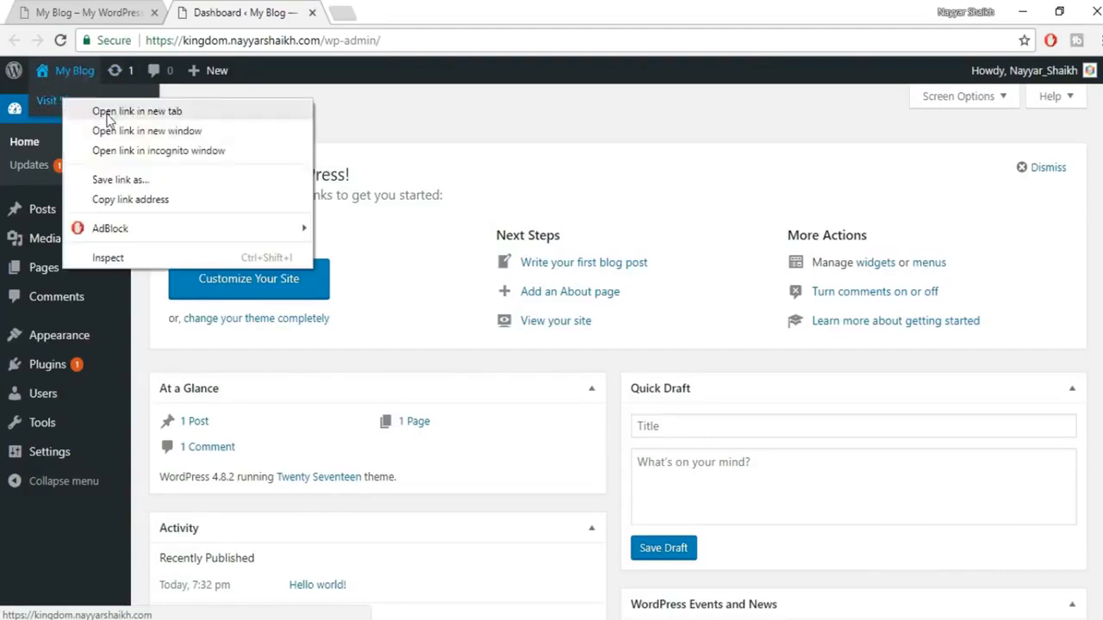
pyautogui.click(108, 112)
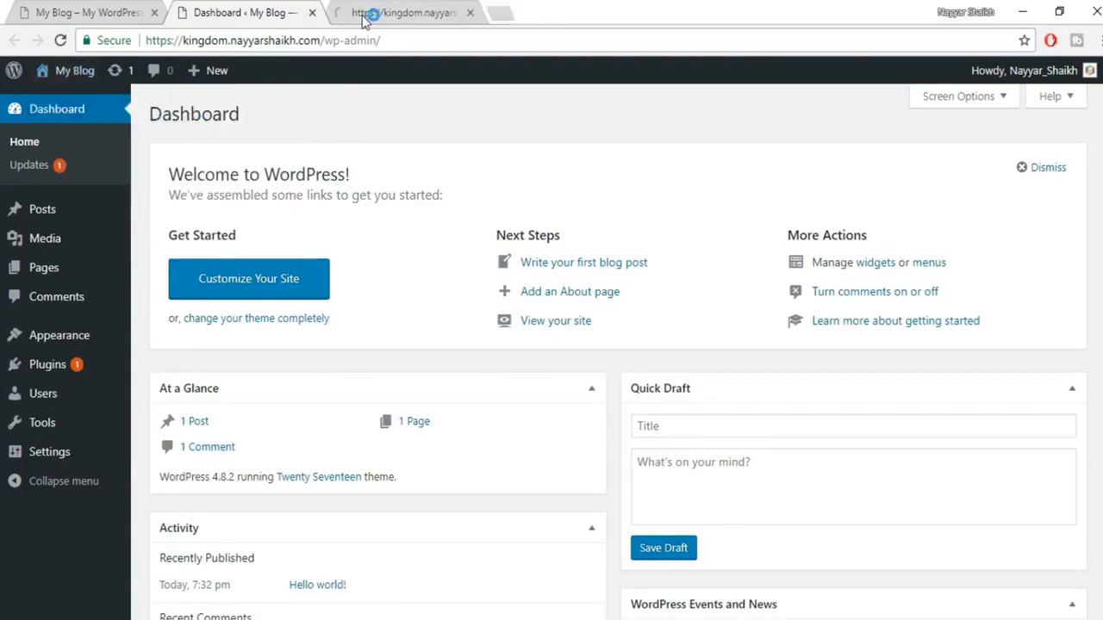
pyautogui.click(364, 13)
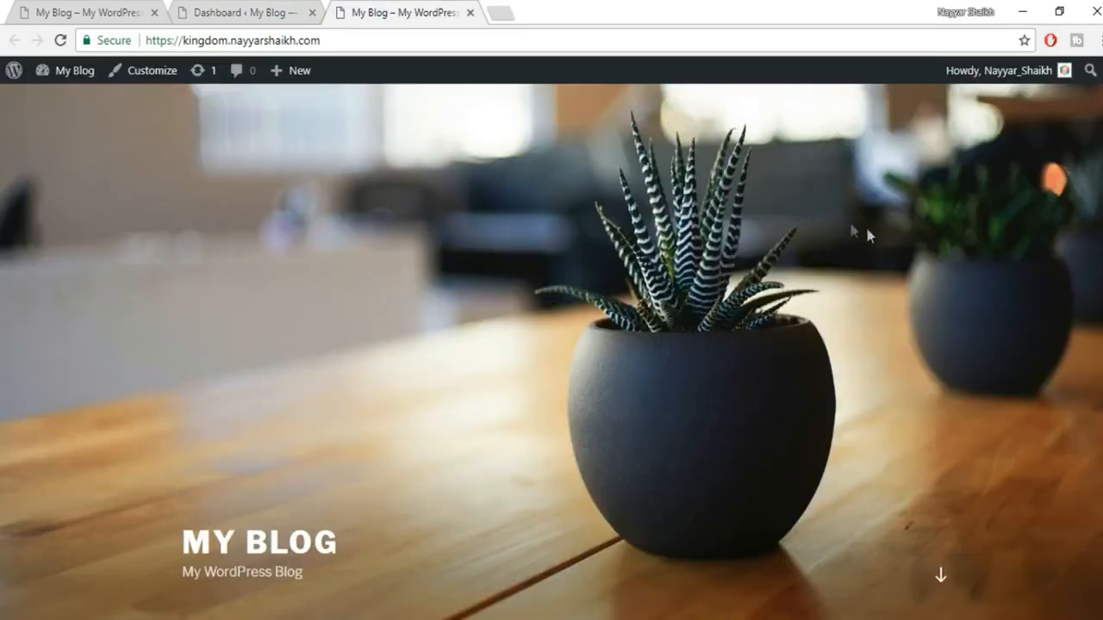
# Step: Scroll through the default 'My Blog' front page, then start an empty browser tab
pyautogui.scroll(-10, 899, 277)
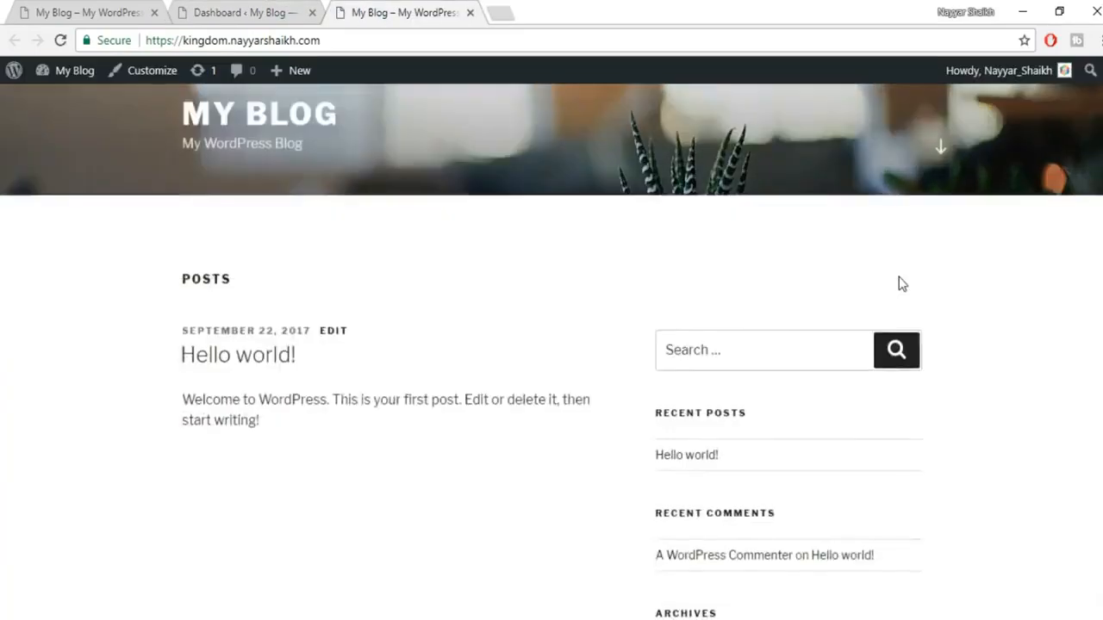
pyautogui.scroll(12, 905, 293)
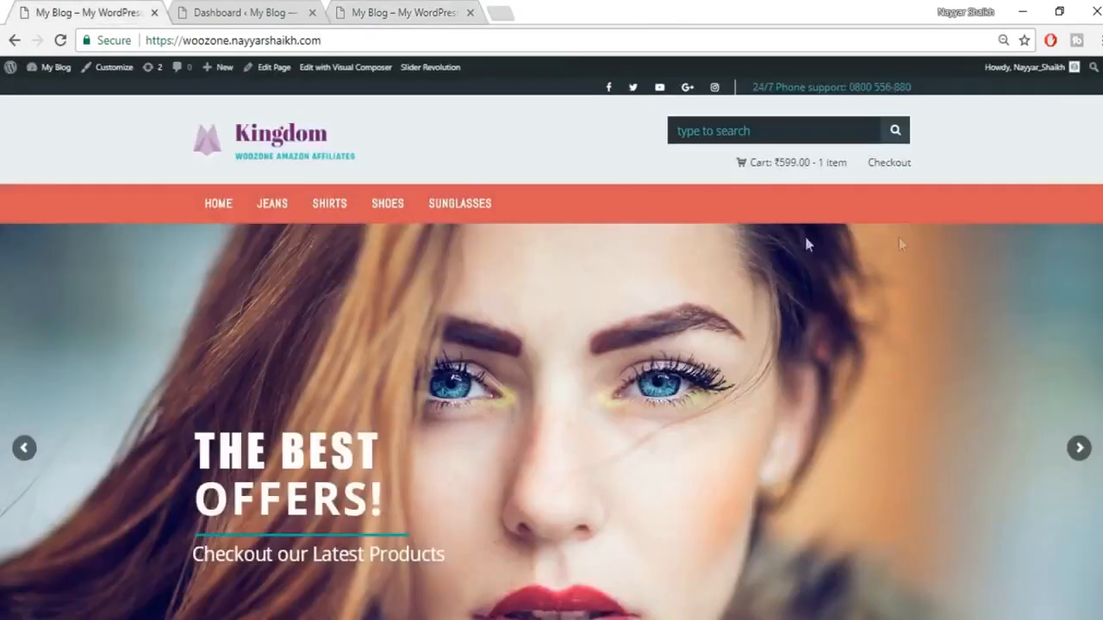
pyautogui.scroll(-10, 552, 348)
pyautogui.click(412, 8)
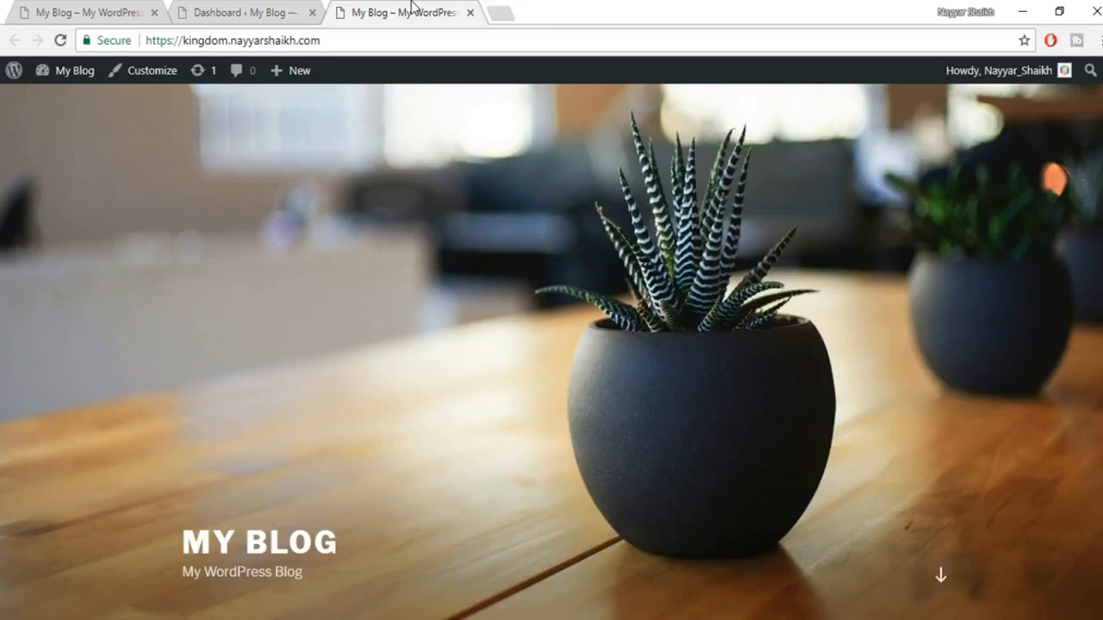
pyautogui.click(506, 10)
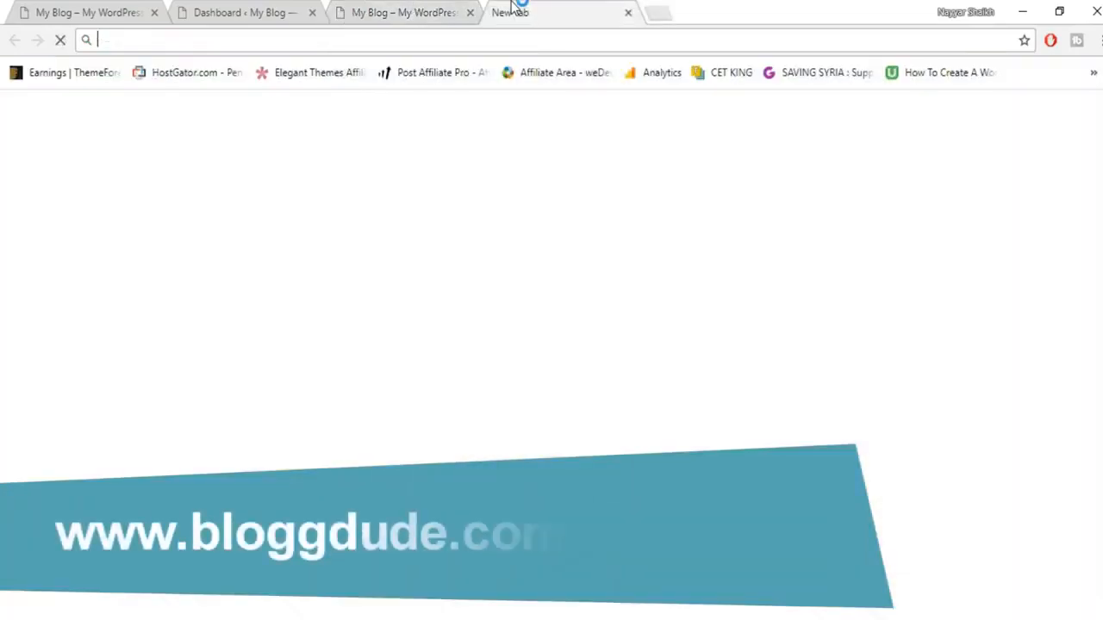
# Step: Load bloggdude.com/kingdom in the new tab
pyautogui.write('bloggdude.com')
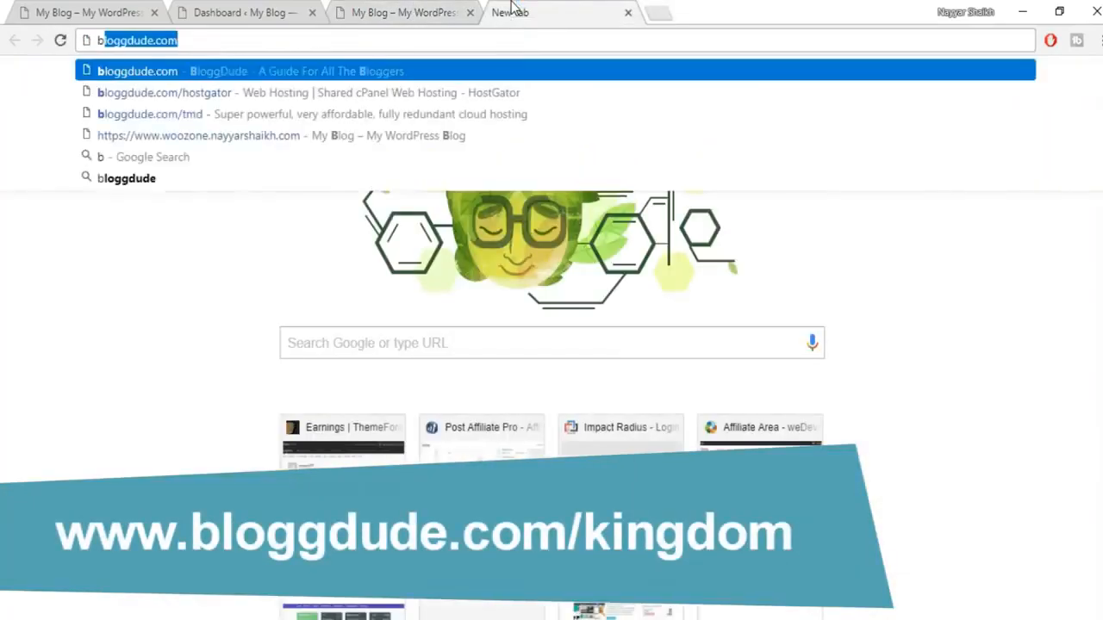
pyautogui.write('/kingdom')
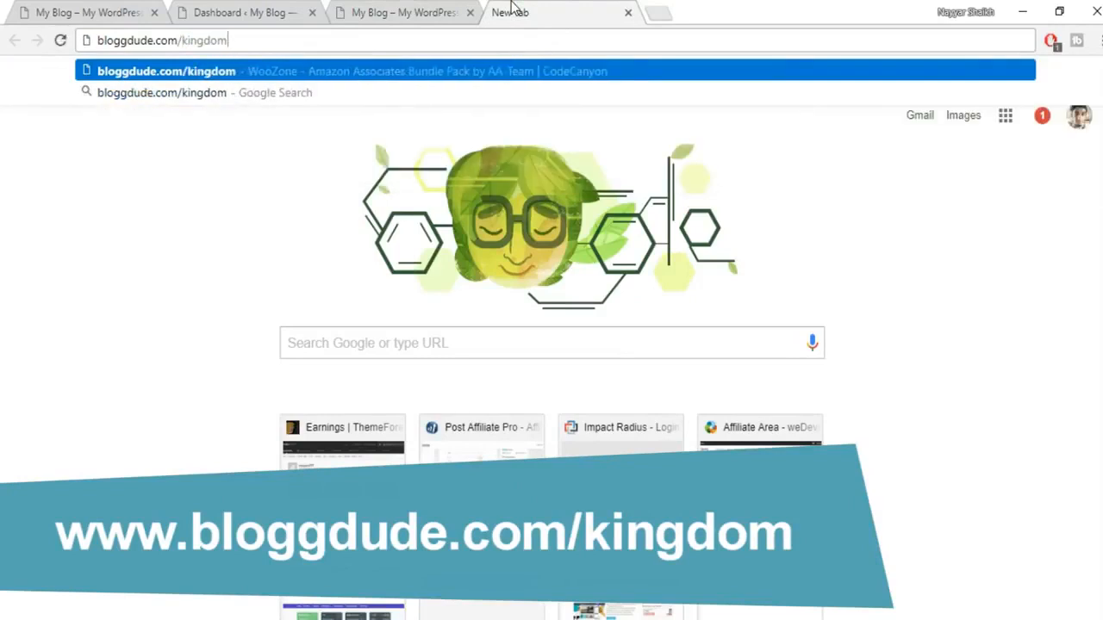
pyautogui.press('Return')
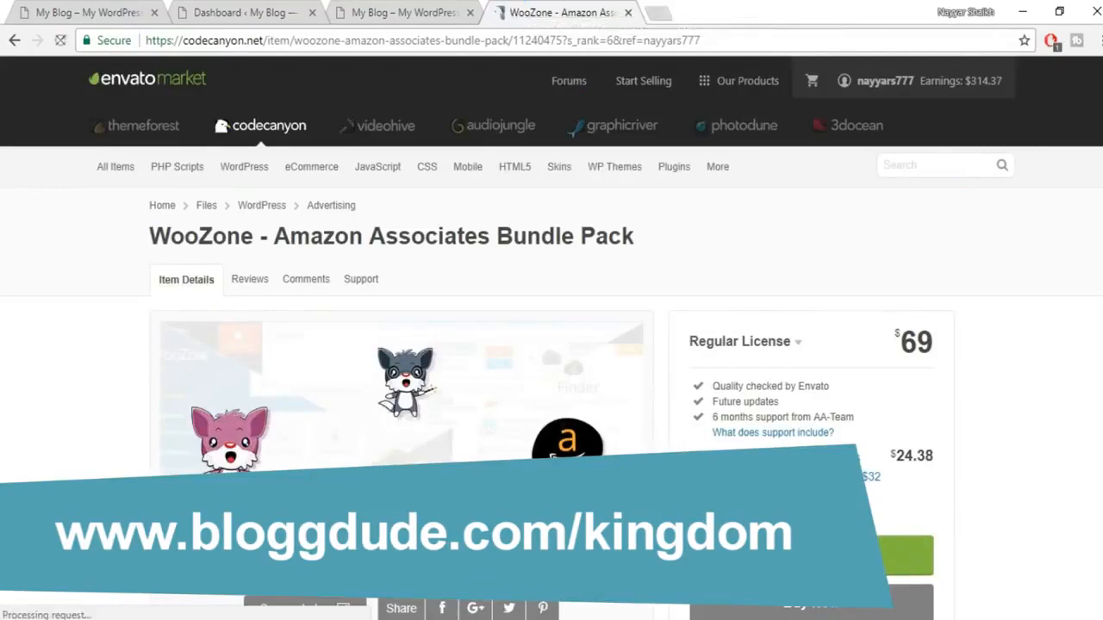
pyautogui.scroll(-1, 946, 186)
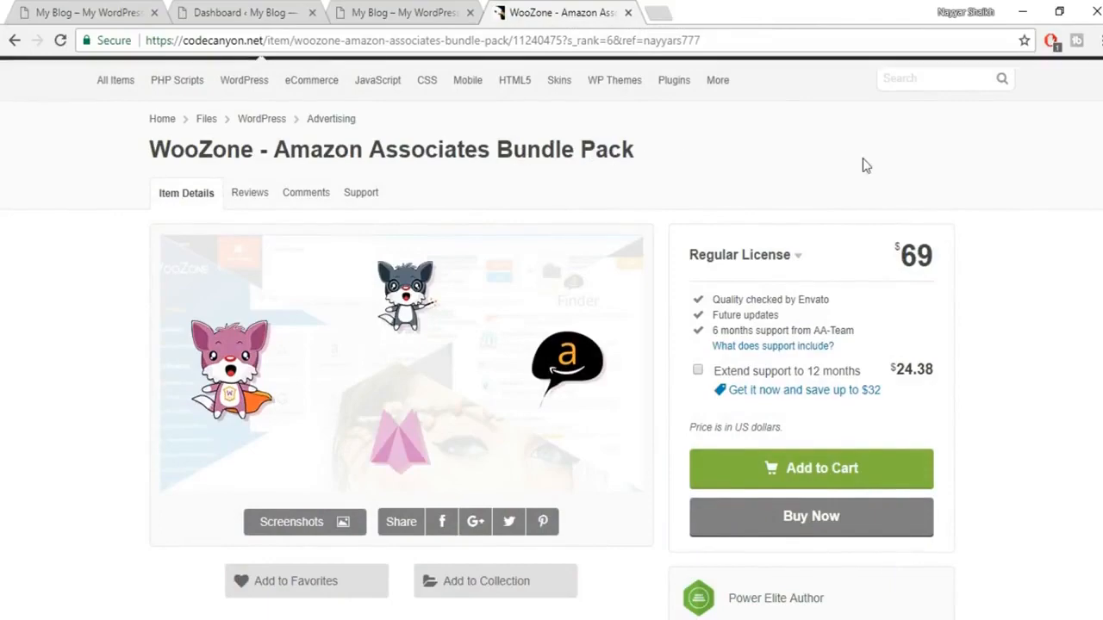
pyautogui.scroll(-3, 862, 163)
pyautogui.scroll(2, 297, 218)
pyautogui.scroll(2, 1017, 310)
pyautogui.scroll(-4, 1037, 308)
pyautogui.scroll(-3, 1037, 308)
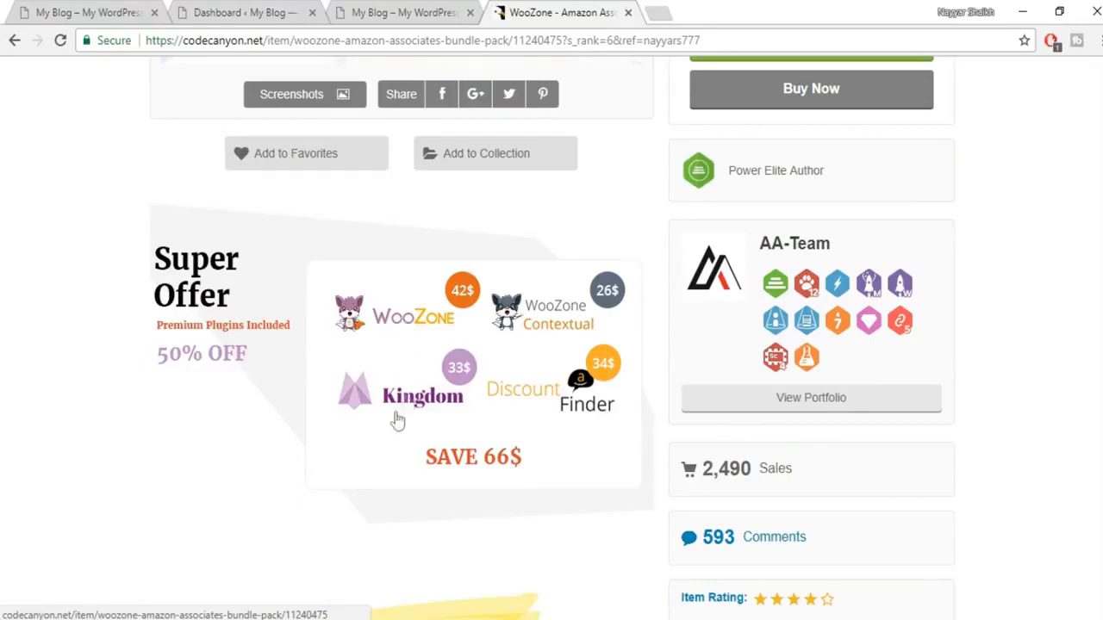
pyautogui.scroll(2, 422, 405)
pyautogui.scroll(-3, 511, 436)
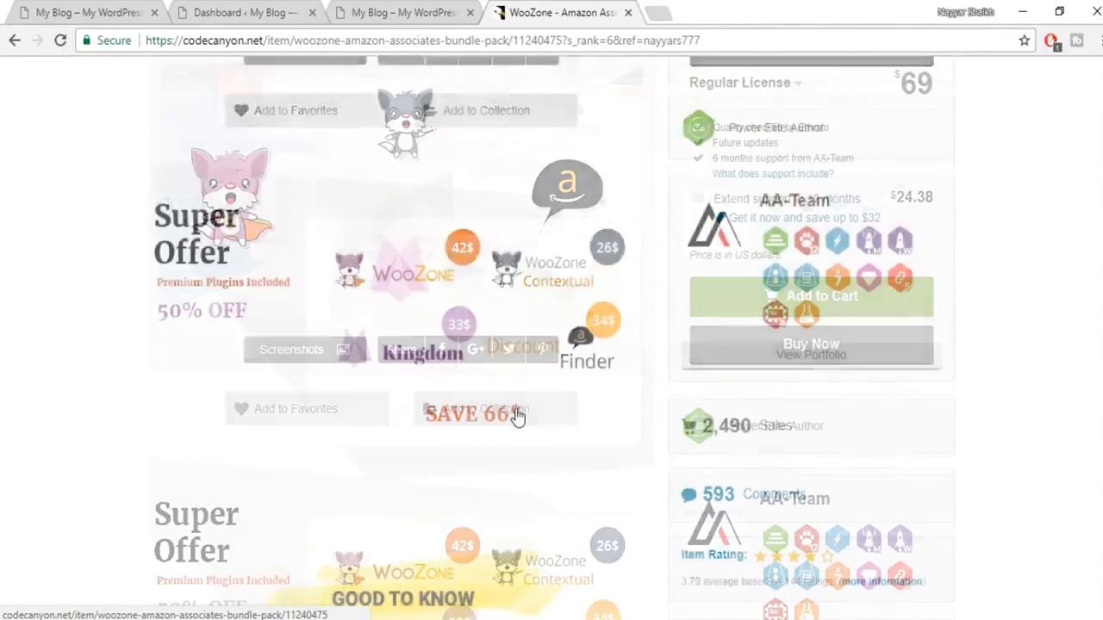
pyautogui.scroll(7, 513, 405)
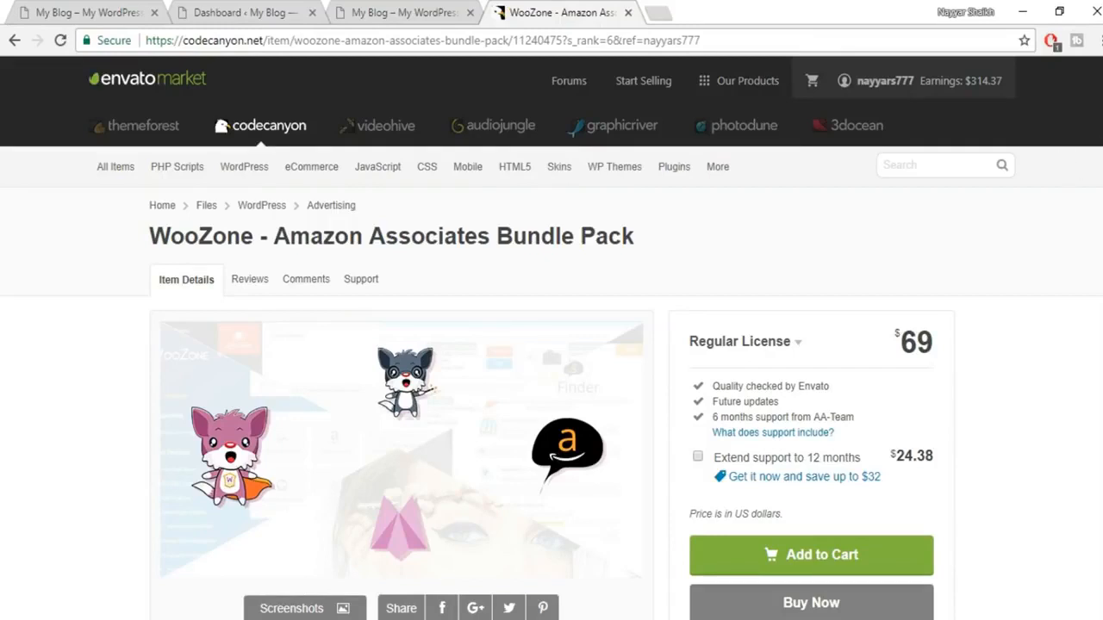
pyautogui.scroll(-2, 862, 439)
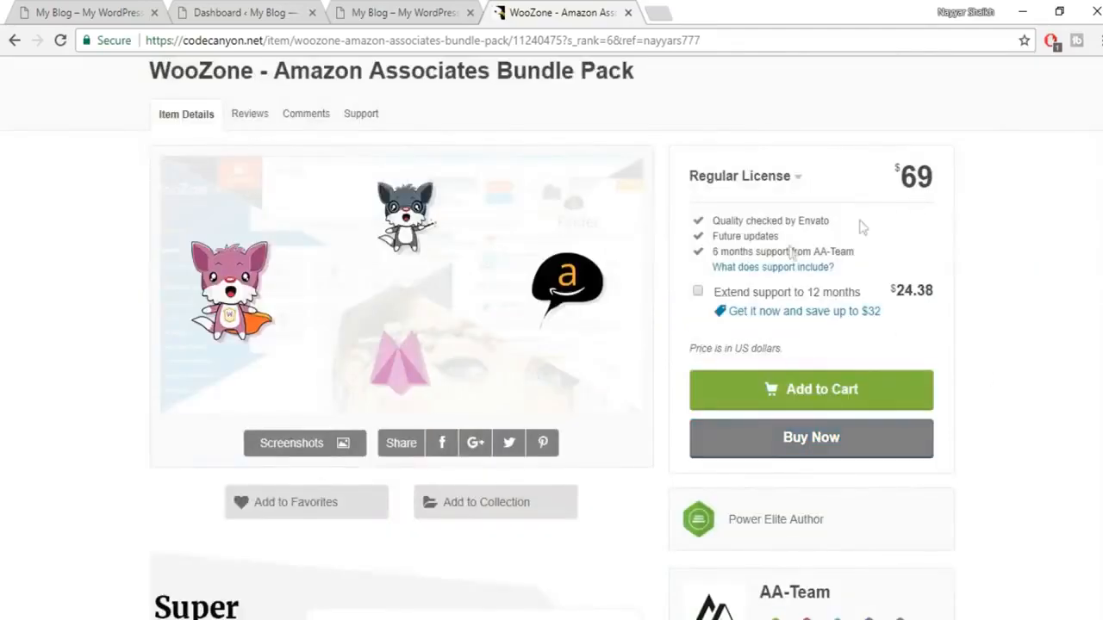
pyautogui.scroll(2, 577, 414)
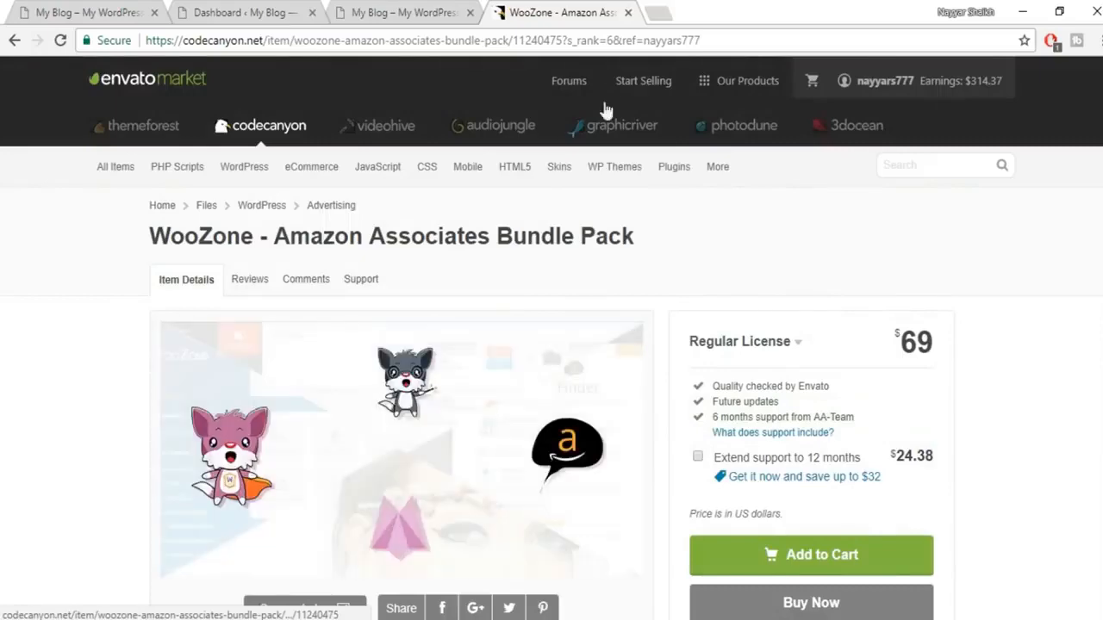
# Step: Close the WooZone tab and open the .zip upload form under Appearance > Themes > Add New
pyautogui.click(628, 13)
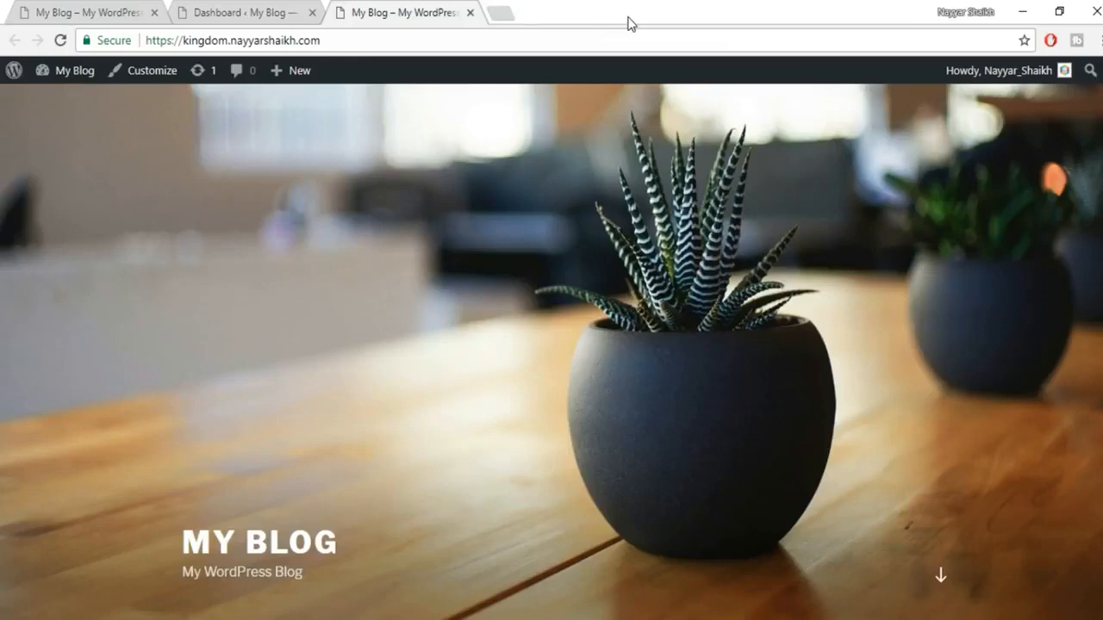
pyautogui.click(241, 15)
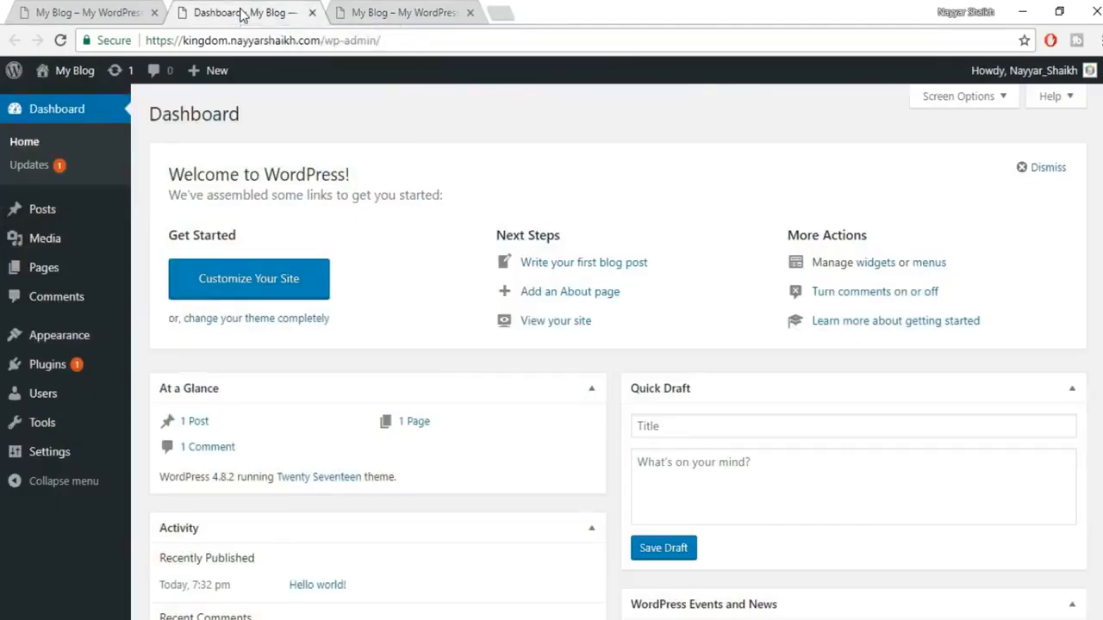
pyautogui.moveTo(44, 347)
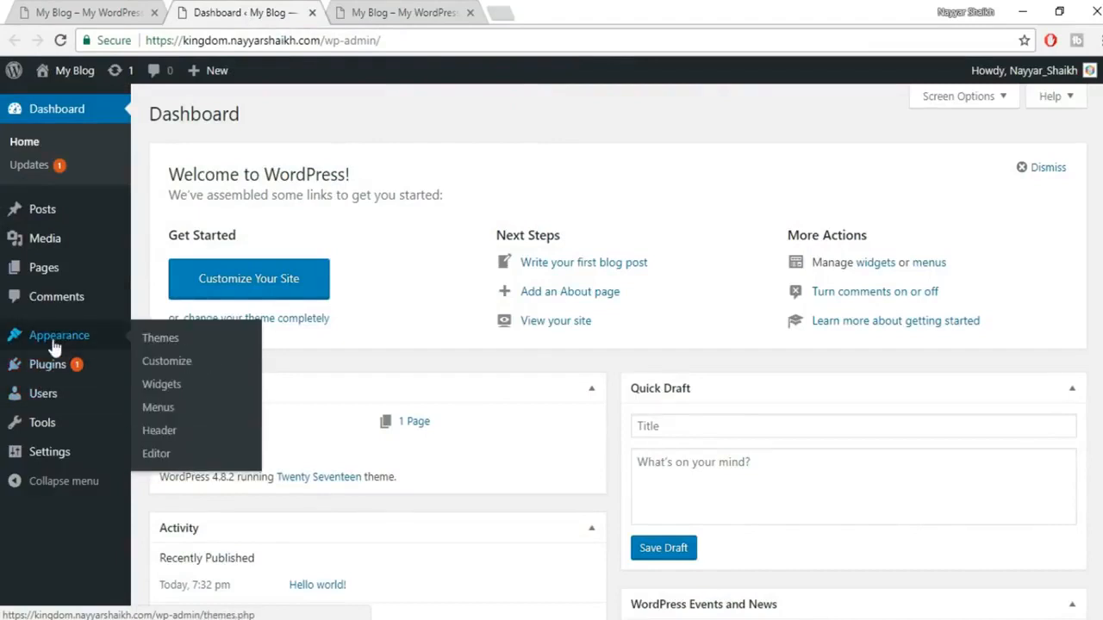
pyautogui.click(177, 340)
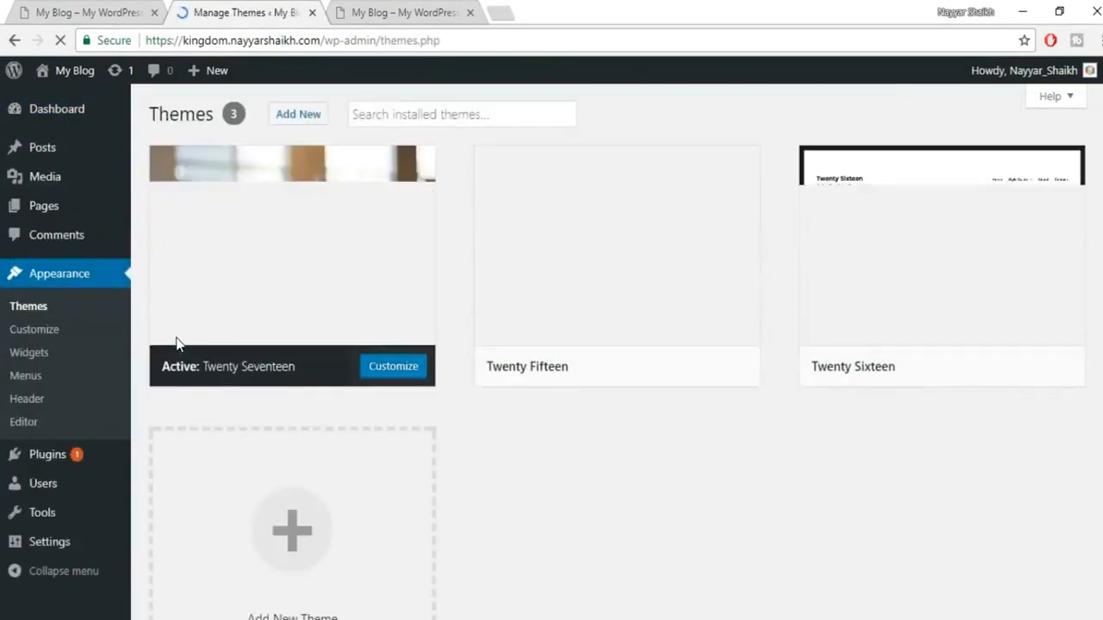
pyautogui.click(296, 117)
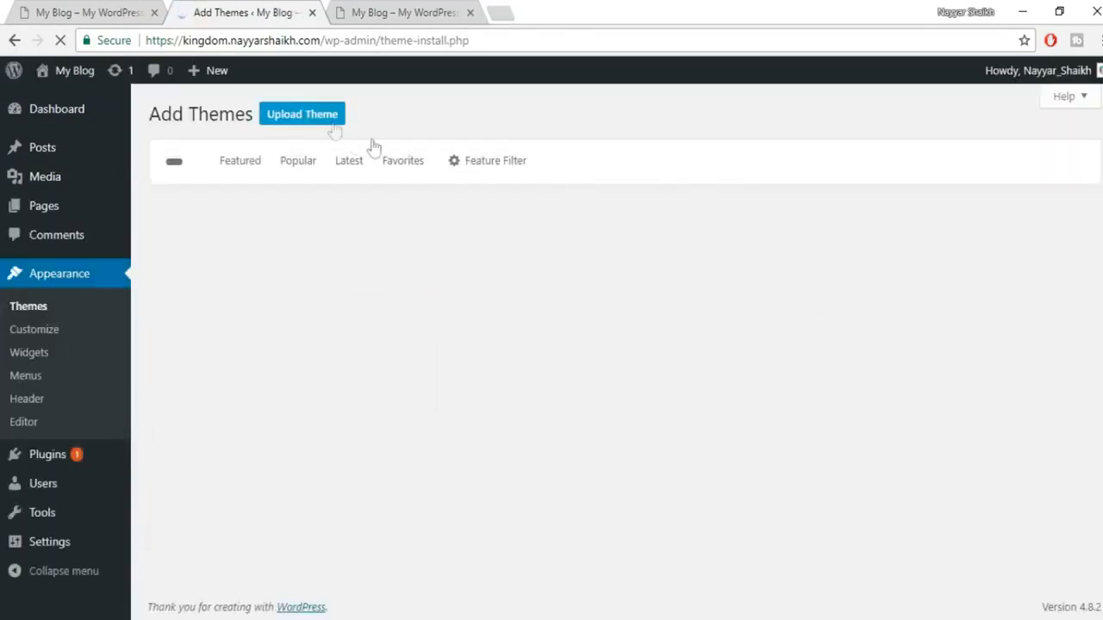
pyautogui.click(299, 129)
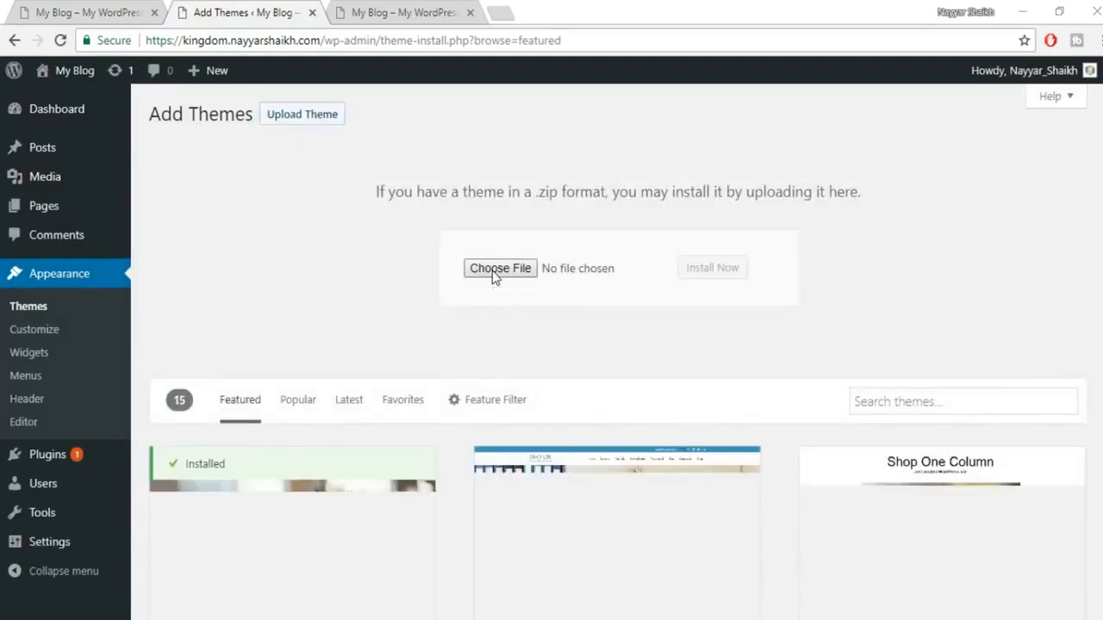
# Step: Choose kingdom.zip from 2.6 > Kingdom - Amazon Affiliates Theme > 3.3.2 > Theme > Theme Zipped
pyautogui.click(493, 271)
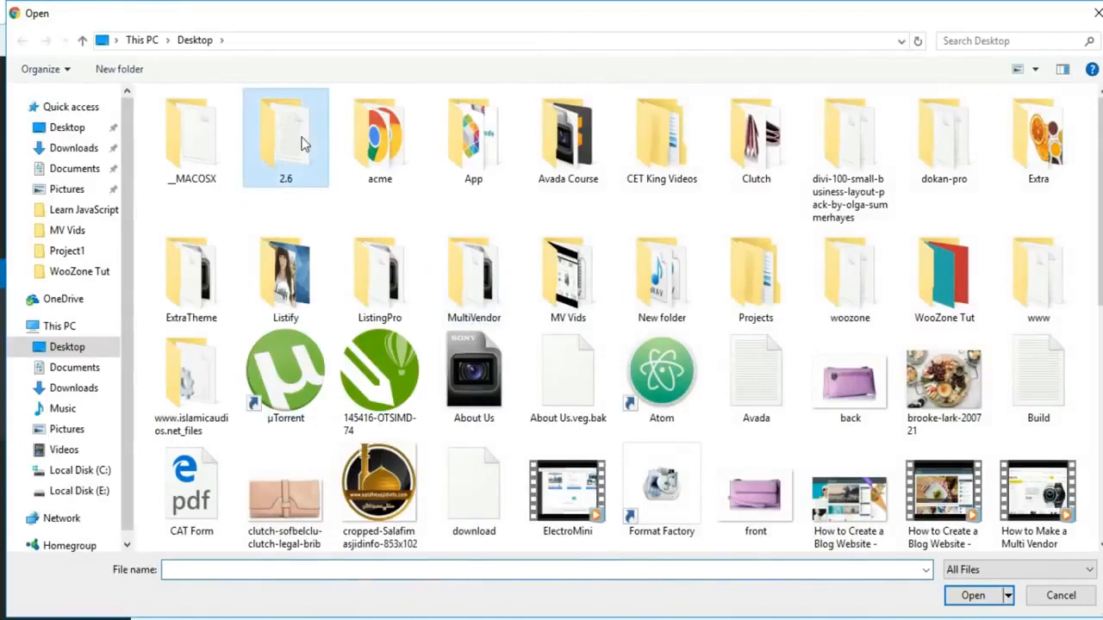
pyautogui.doubleClick(302, 144)
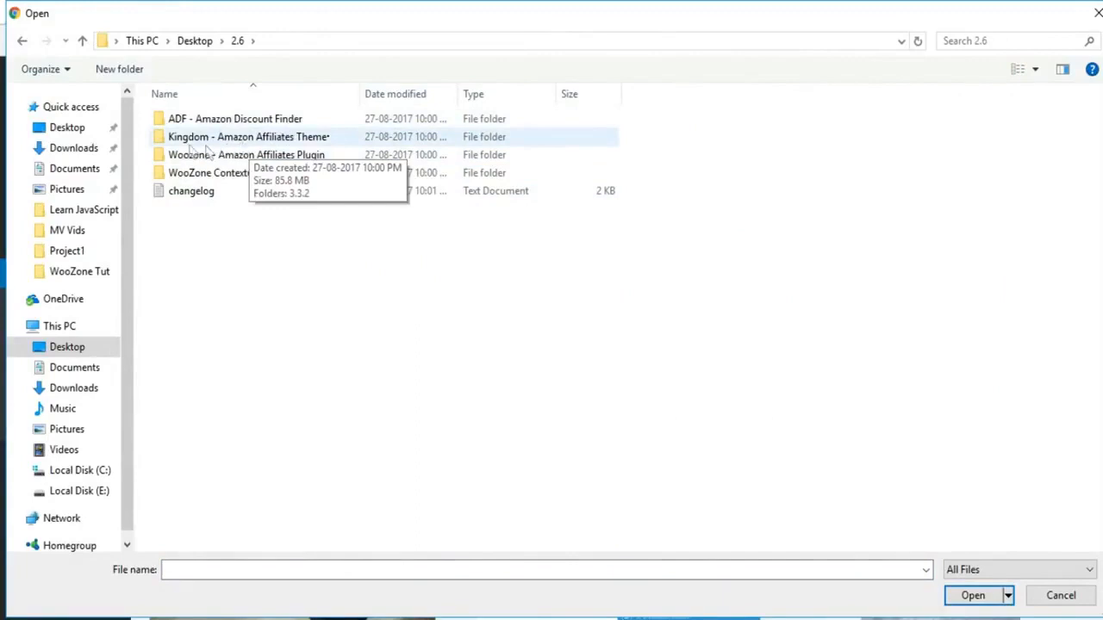
pyautogui.doubleClick(258, 143)
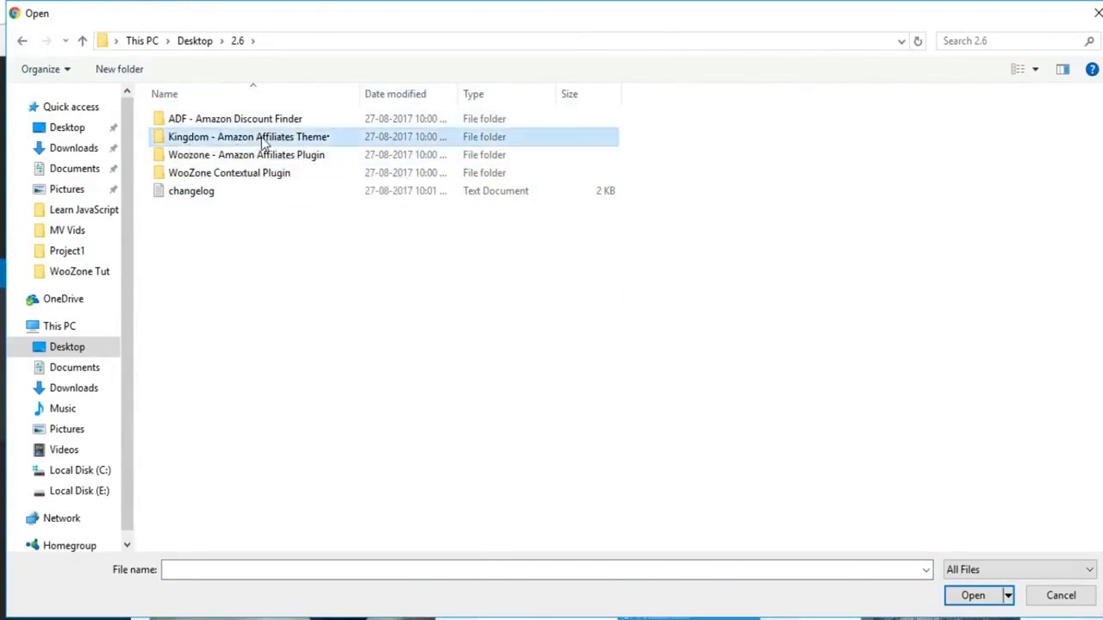
pyautogui.click(202, 125)
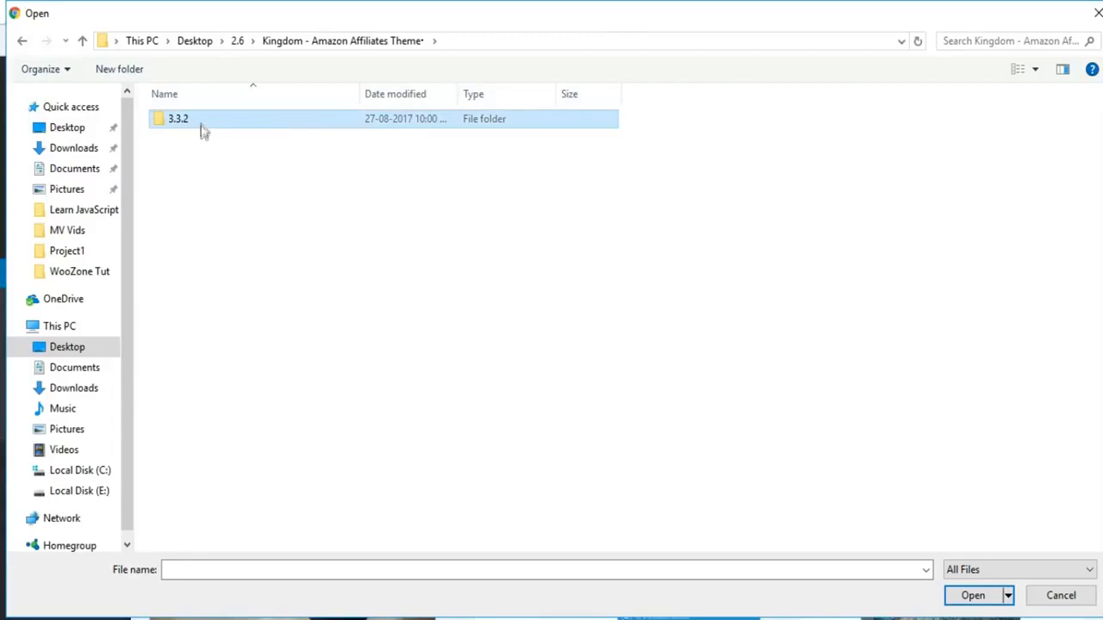
pyautogui.doubleClick(202, 127)
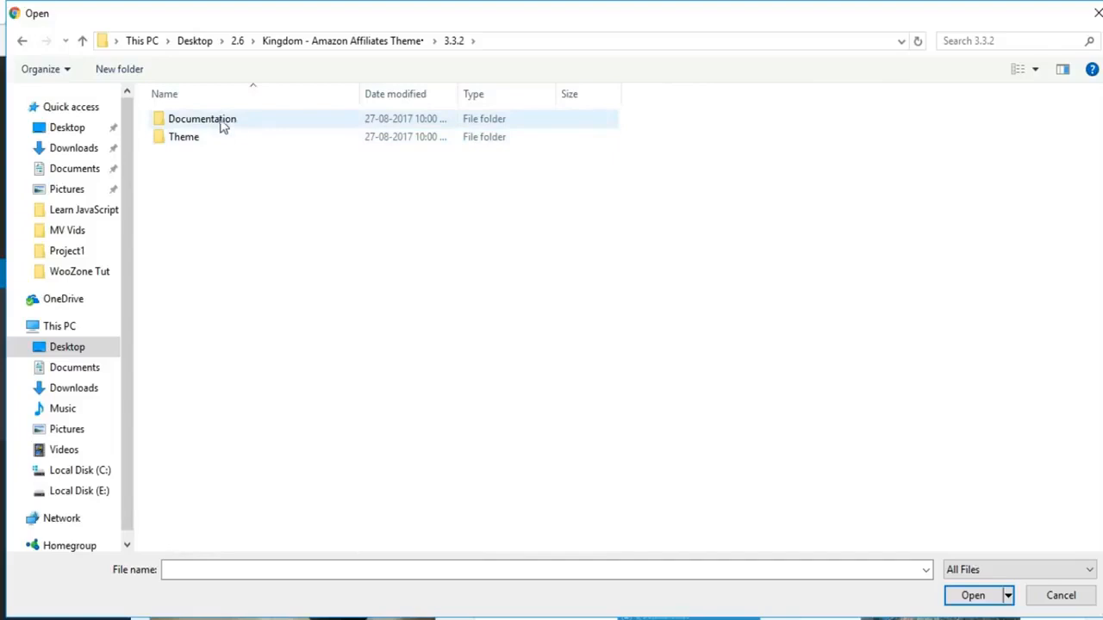
pyautogui.doubleClick(217, 139)
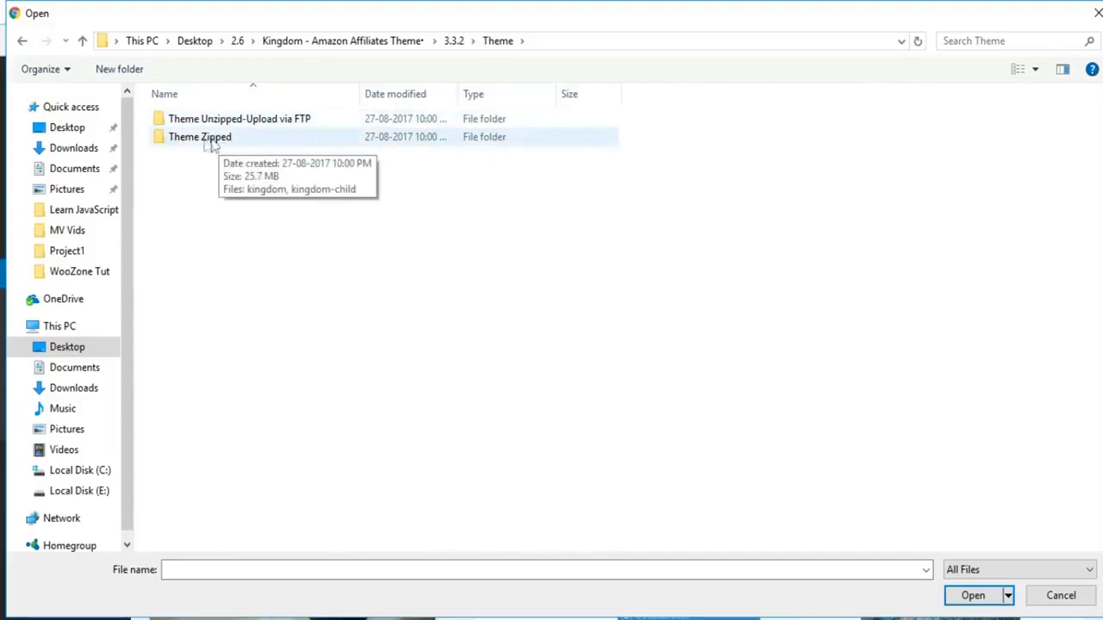
pyautogui.doubleClick(230, 140)
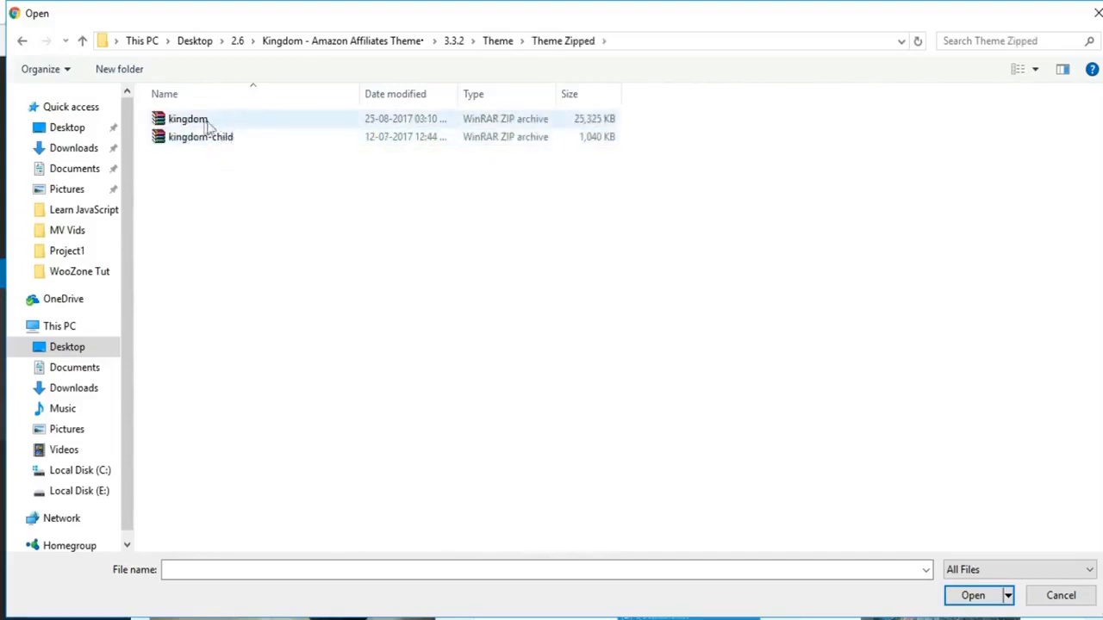
pyautogui.click(196, 124)
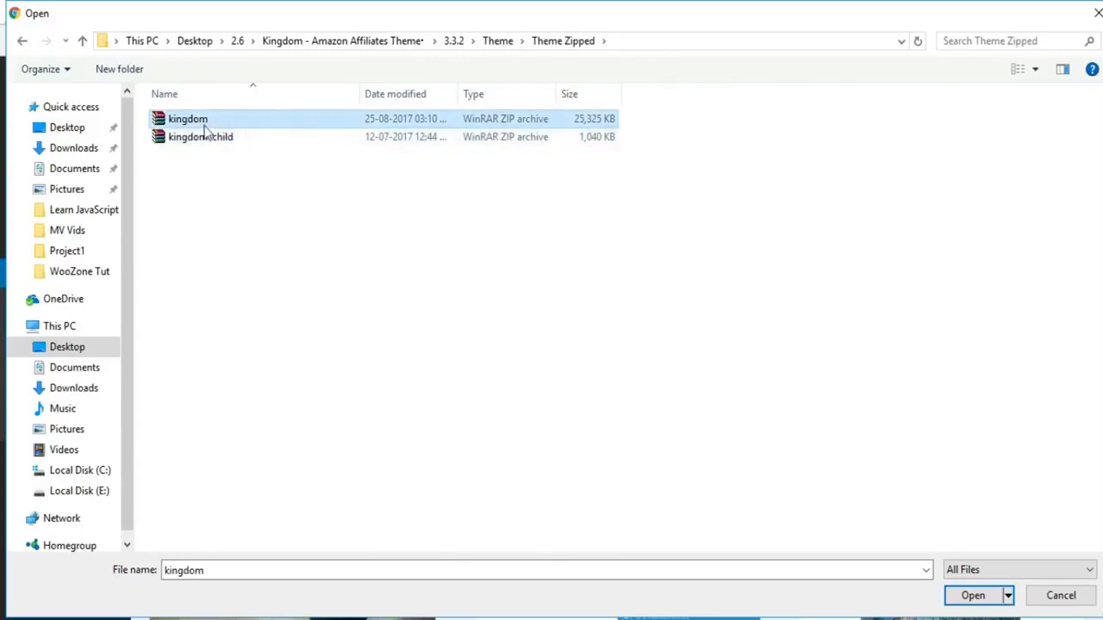
pyautogui.click(973, 597)
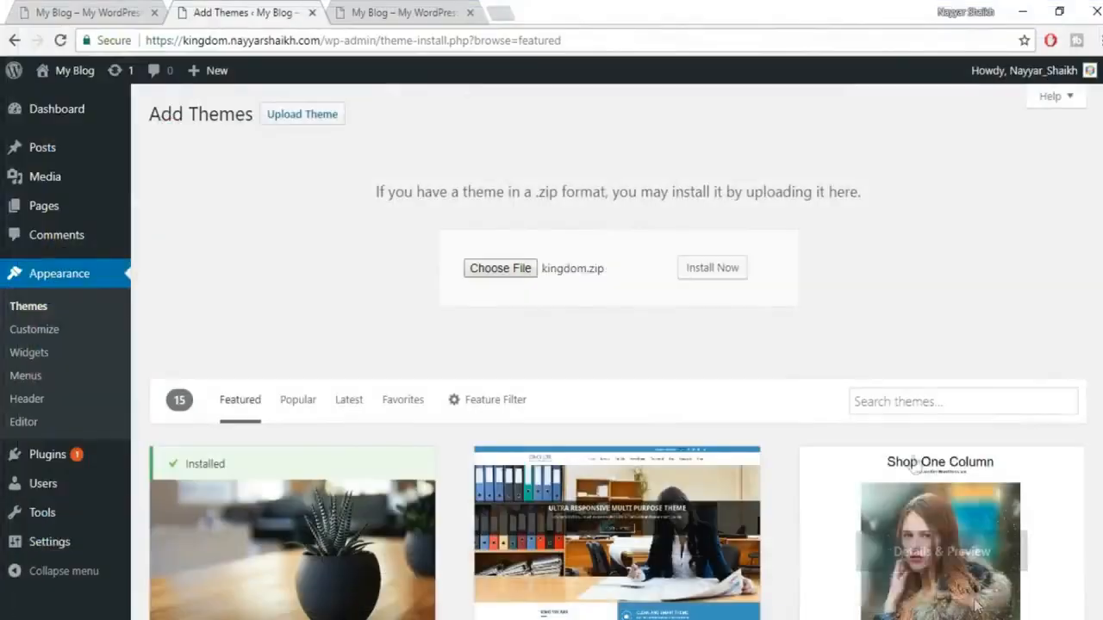
# Step: Install the uploaded kingdom.zip theme and activate Kingdom once installation finishes
pyautogui.click(714, 274)
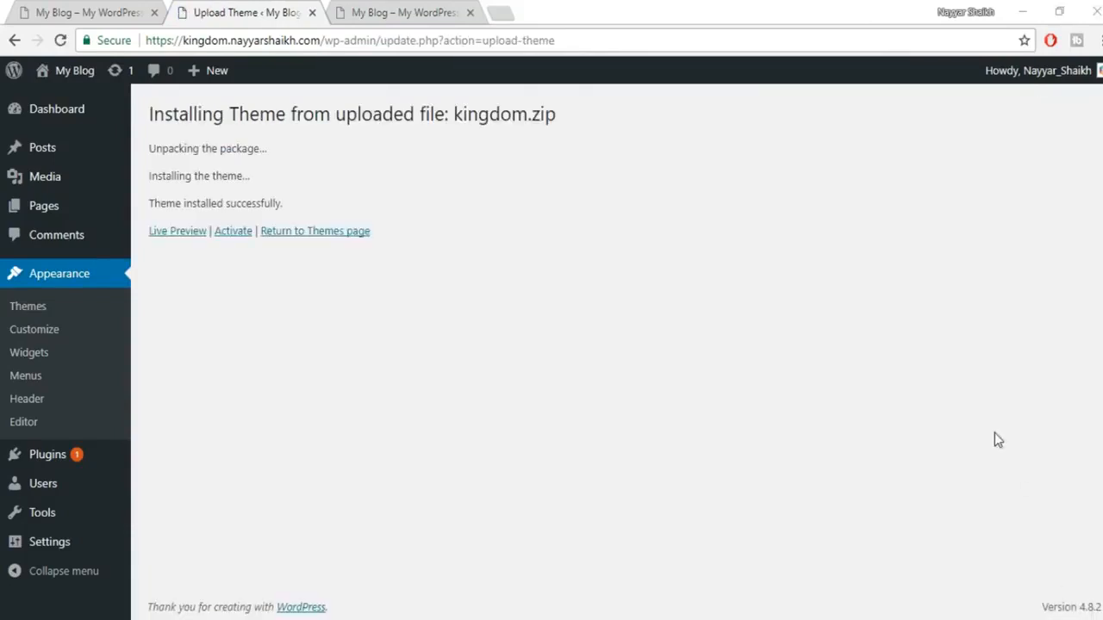
pyautogui.click(239, 239)
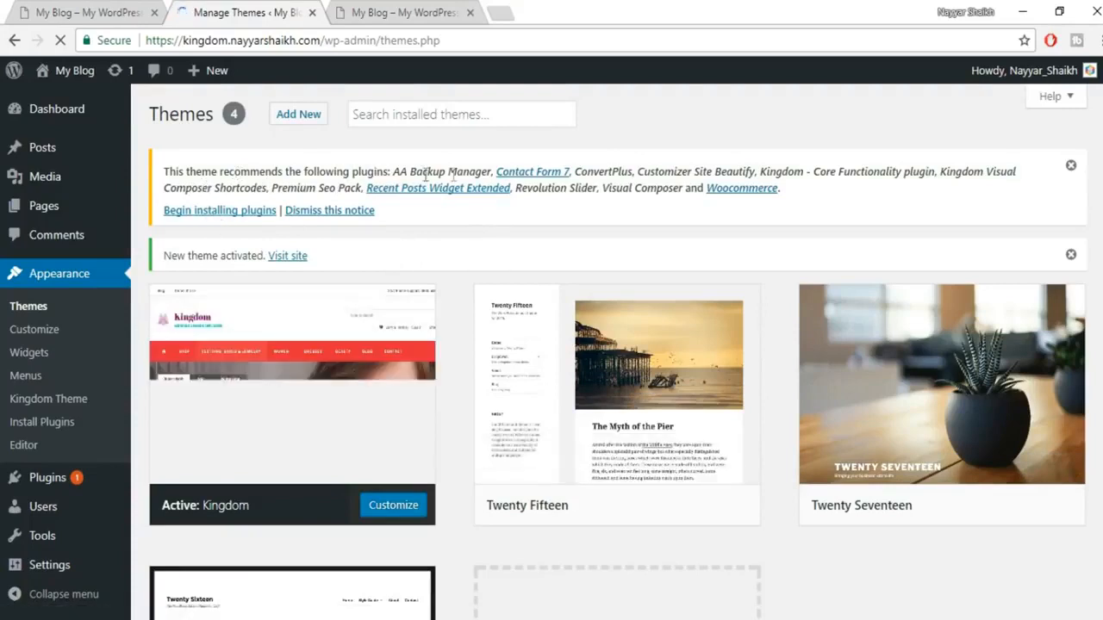
# Step: Select all 11 recommended plugins, from AA Backup Manager to Woocommerce, and bulk-install them
pyautogui.click(222, 213)
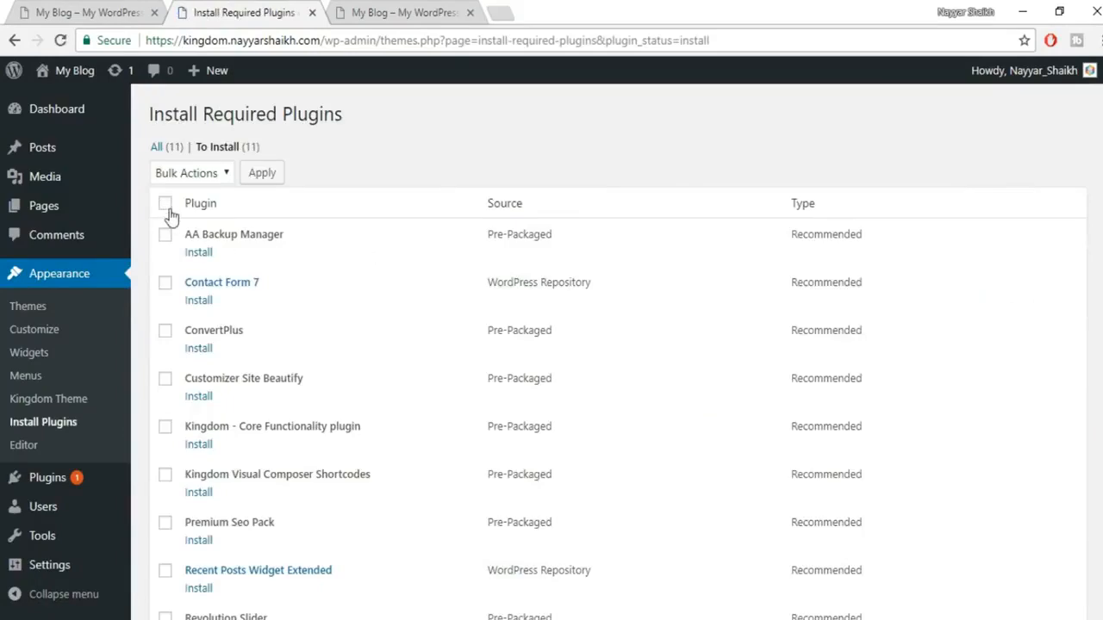
pyautogui.click(165, 203)
pyautogui.scroll(-3, 166, 327)
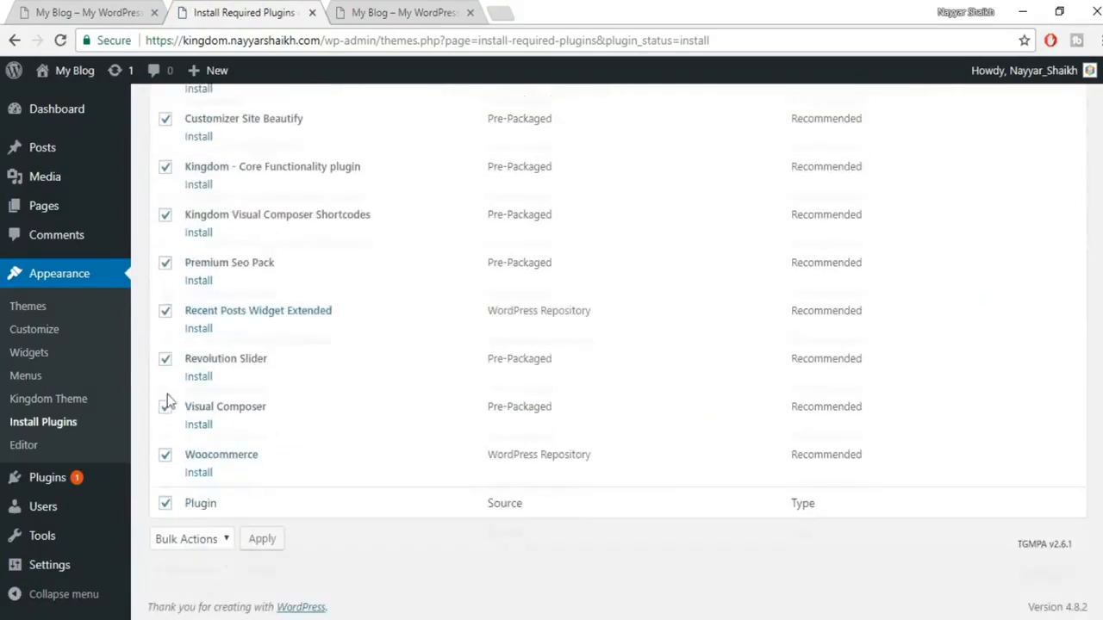
pyautogui.scroll(3, 183, 515)
pyautogui.click(207, 175)
pyautogui.click(177, 211)
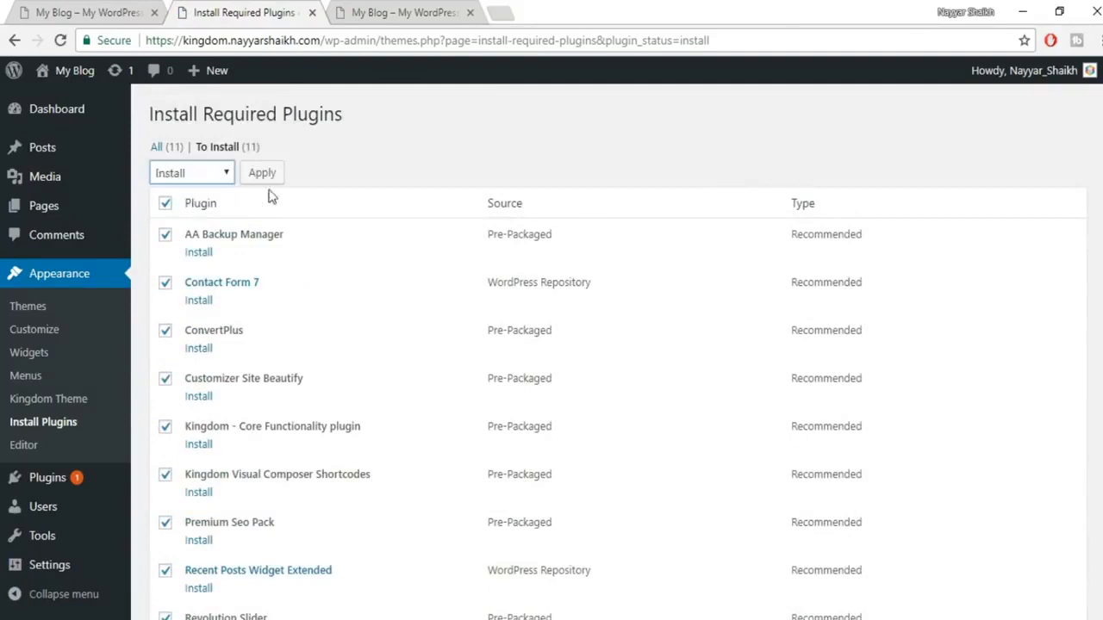
pyautogui.click(267, 183)
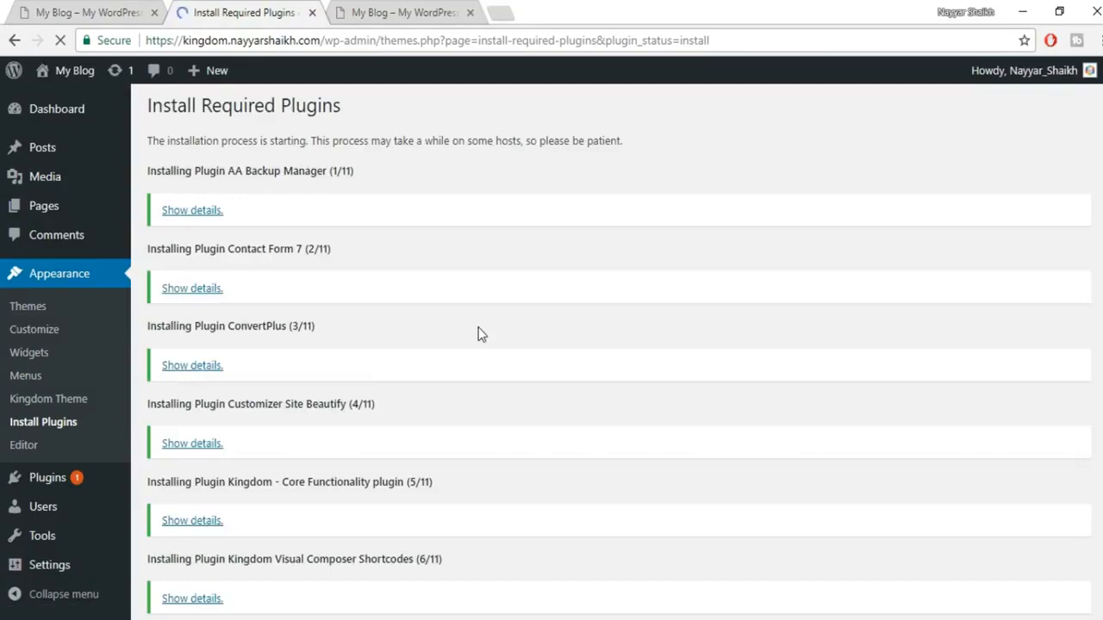
pyautogui.scroll(-3, 488, 344)
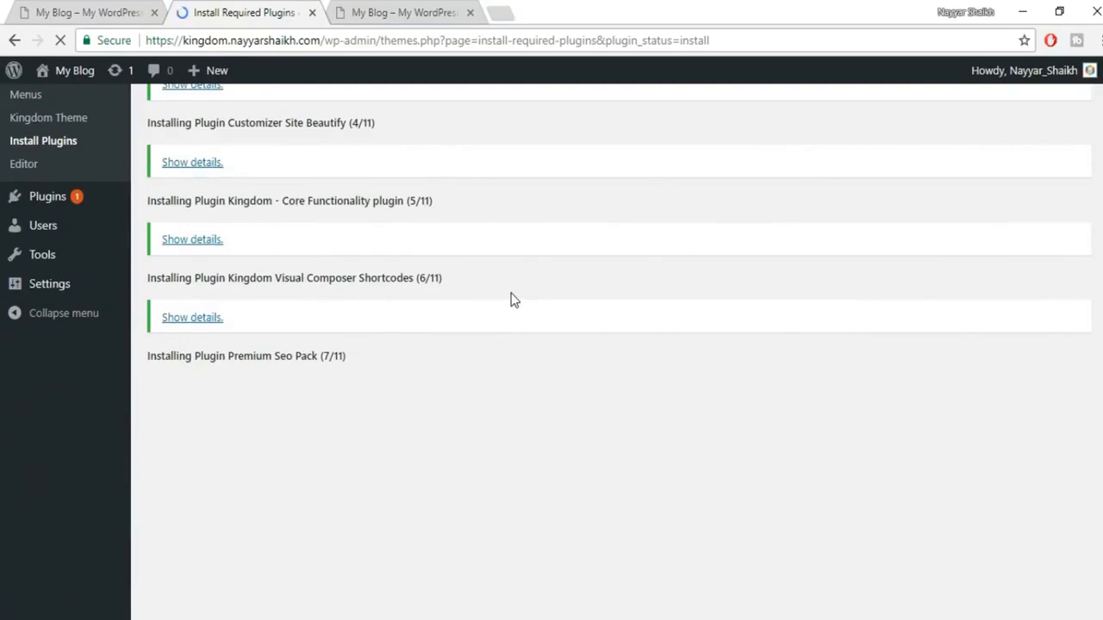
pyautogui.scroll(-3, 512, 301)
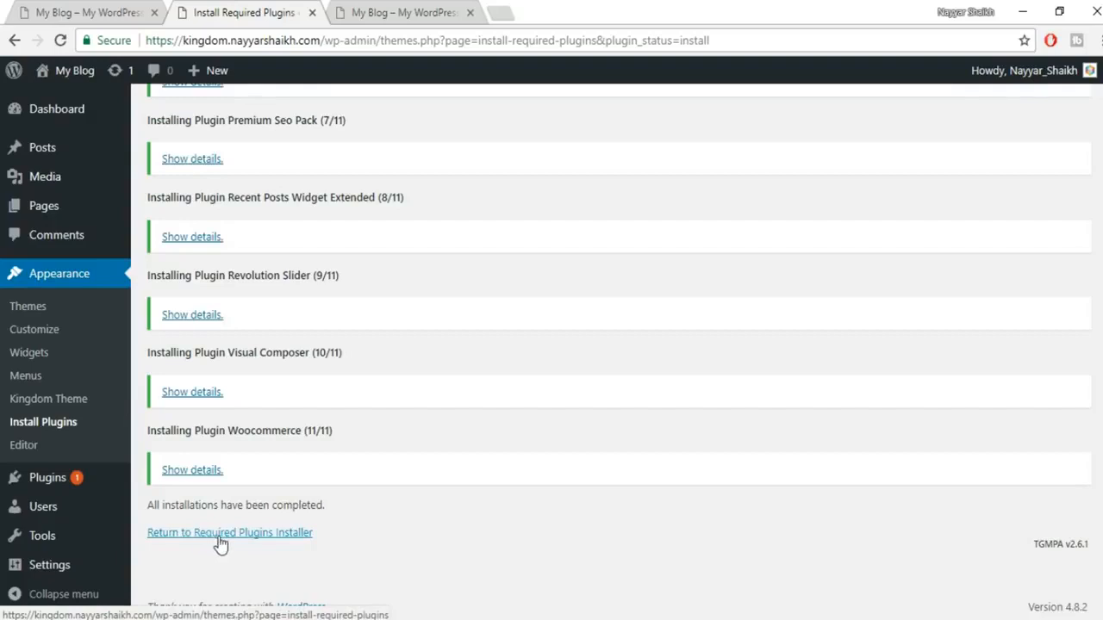
# Step: Back on the required plugins list, select all 11 plugins and apply the Activate bulk action
pyautogui.click(249, 536)
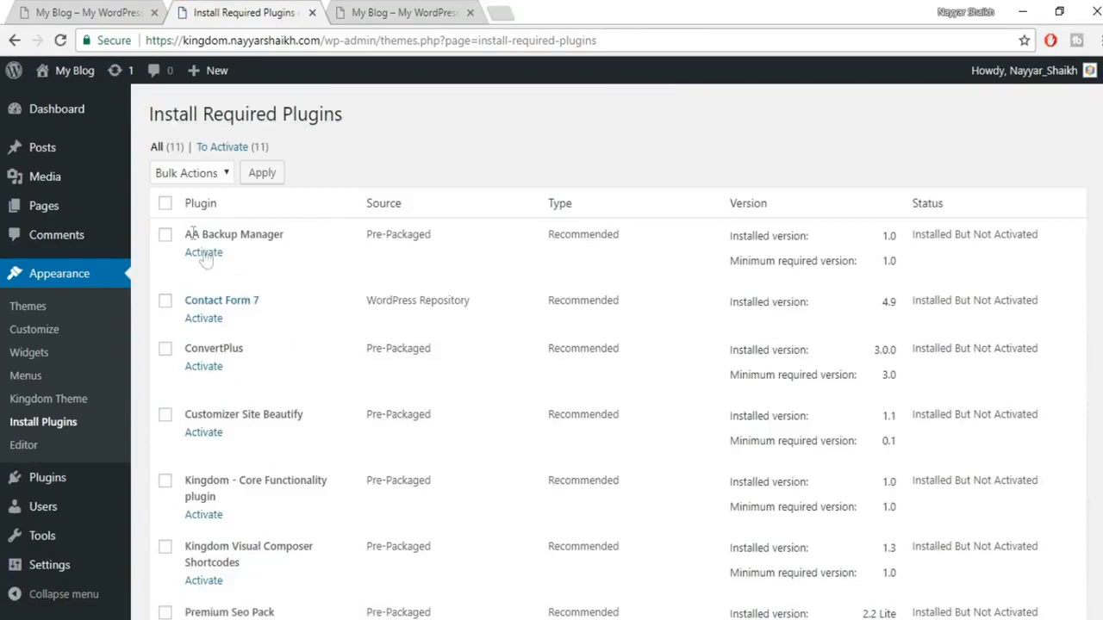
pyautogui.click(166, 207)
pyautogui.click(188, 176)
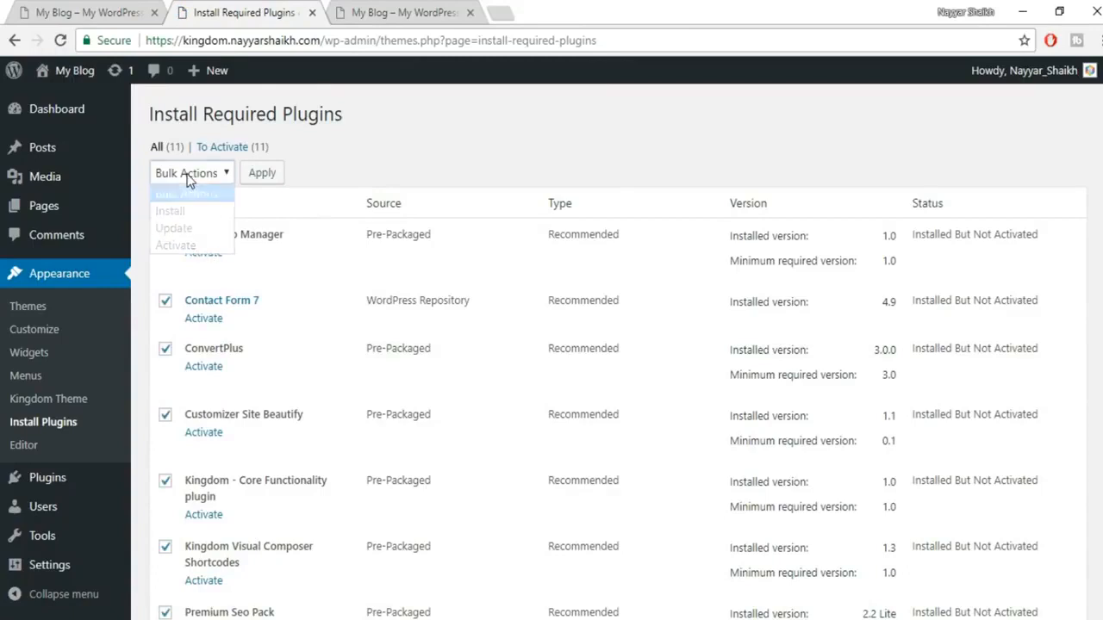
pyautogui.click(198, 247)
pyautogui.click(257, 185)
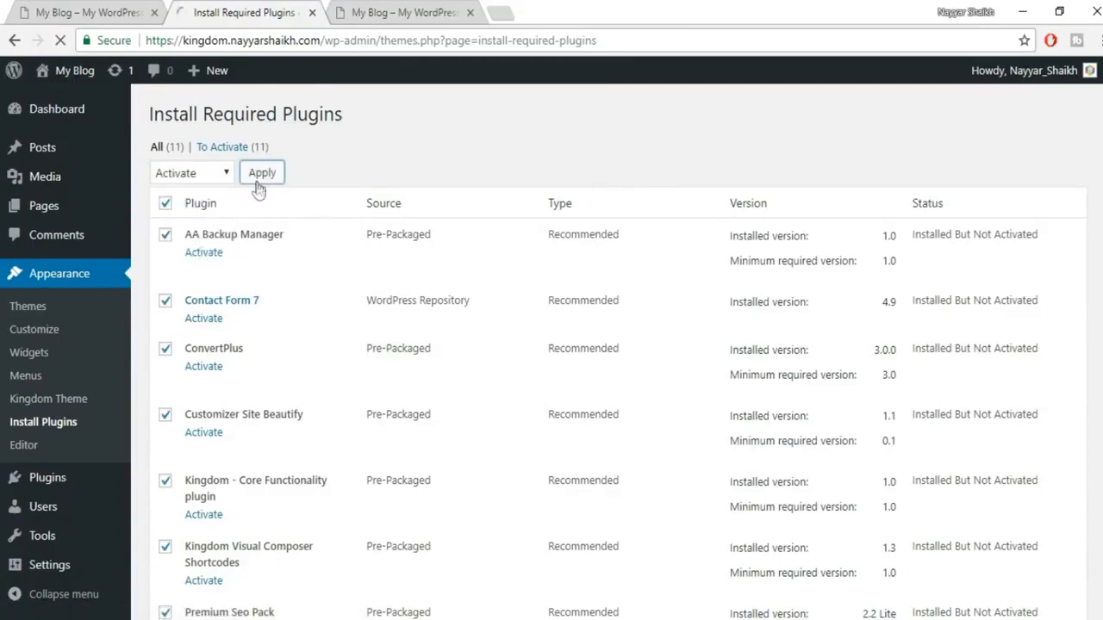
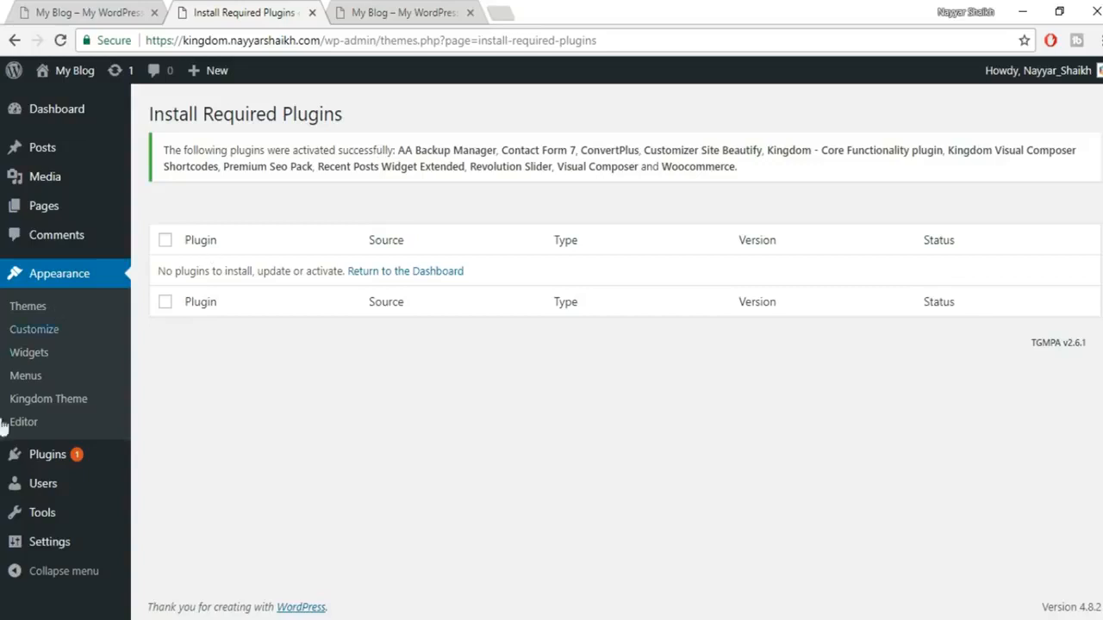
# Step: Open the Upload Plugin form under Plugins > Add New
pyautogui.moveTo(25, 457)
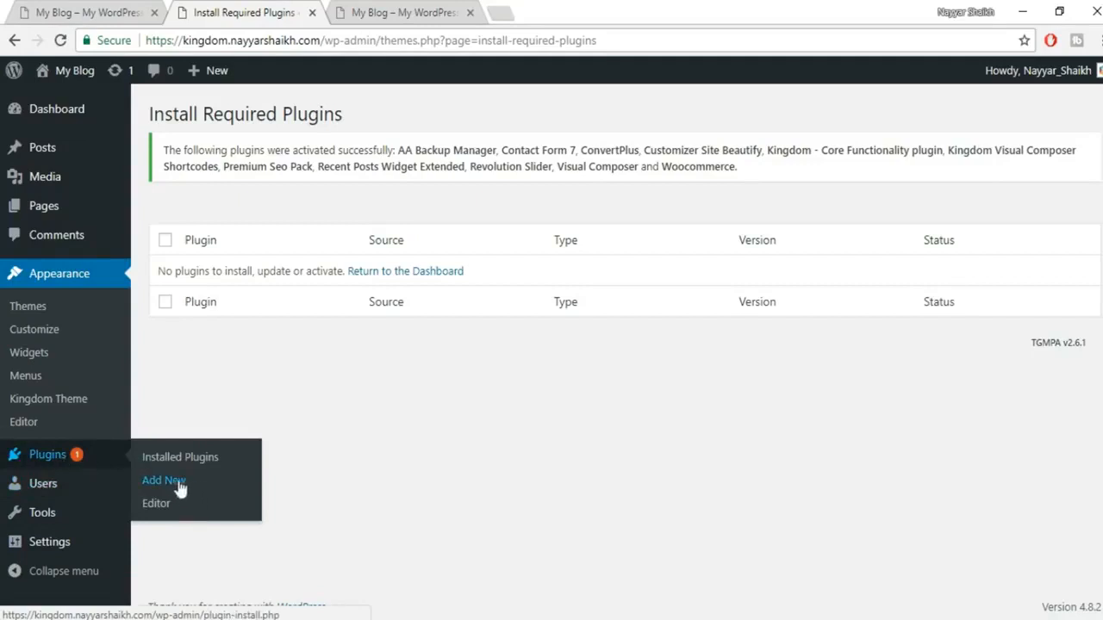
pyautogui.click(176, 480)
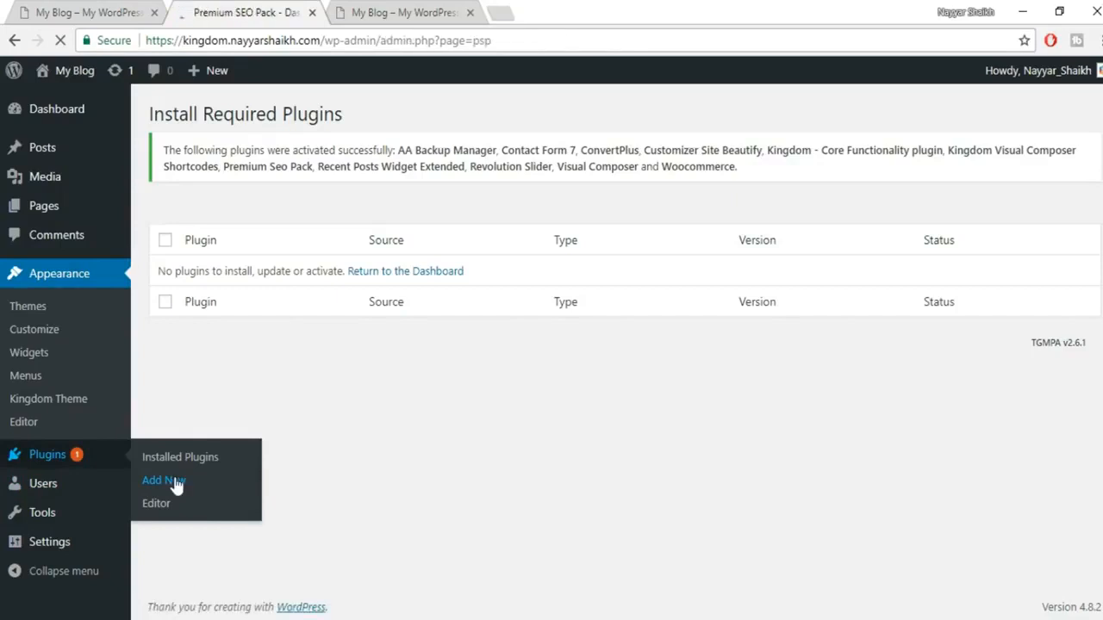
pyautogui.click(175, 485)
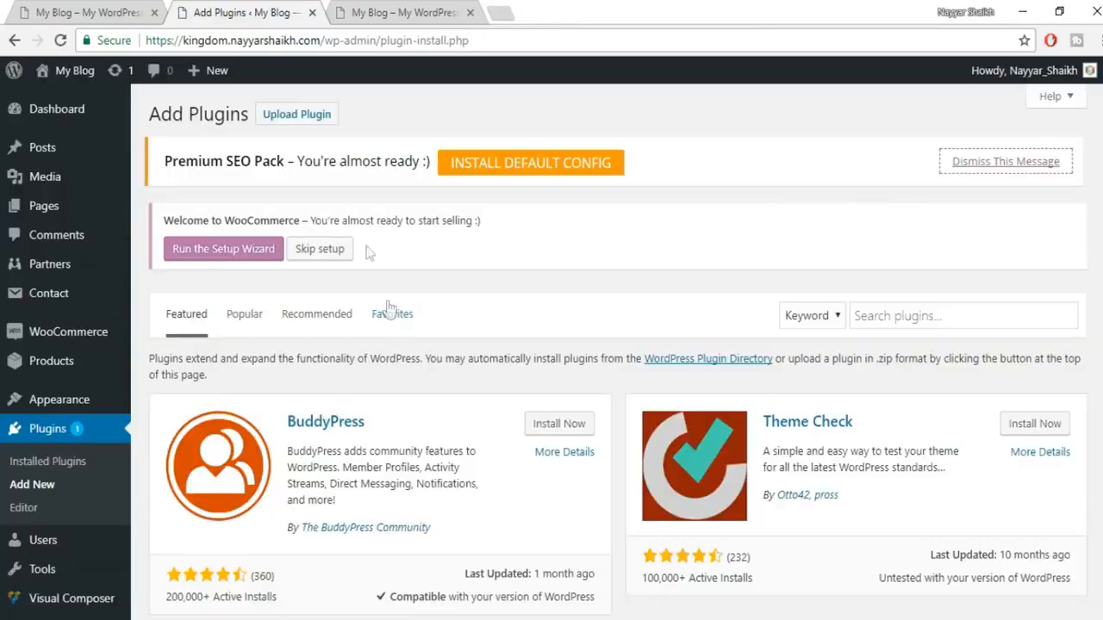
pyautogui.click(317, 119)
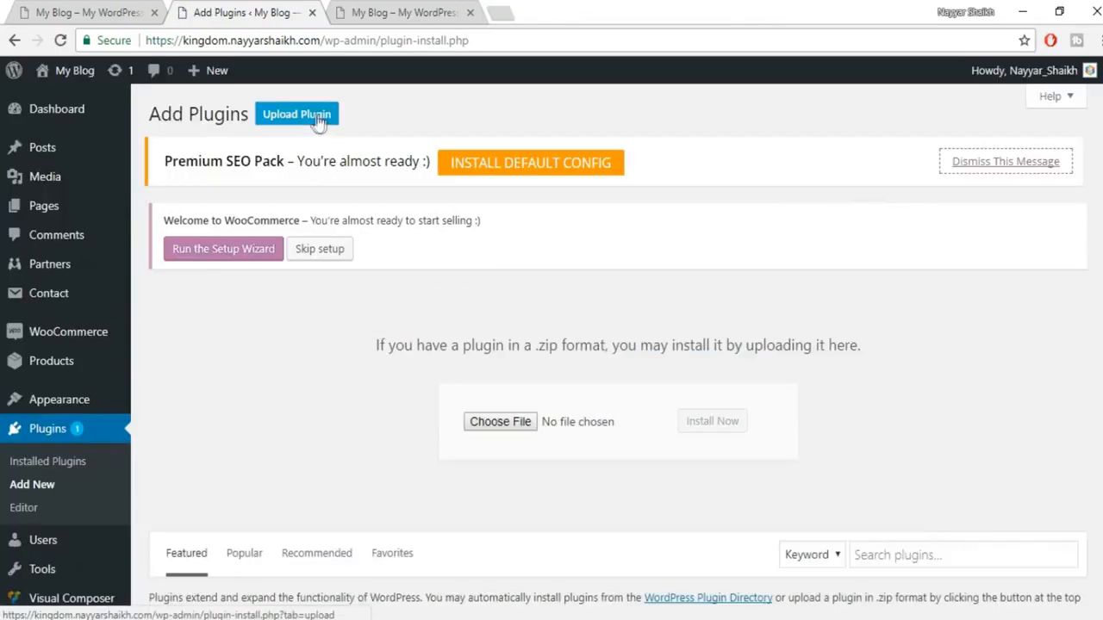
# Step: Upload woozone.zip from Desktop\2.6\Woozone\9.0.6.1\Plugin and install it
pyautogui.click(518, 423)
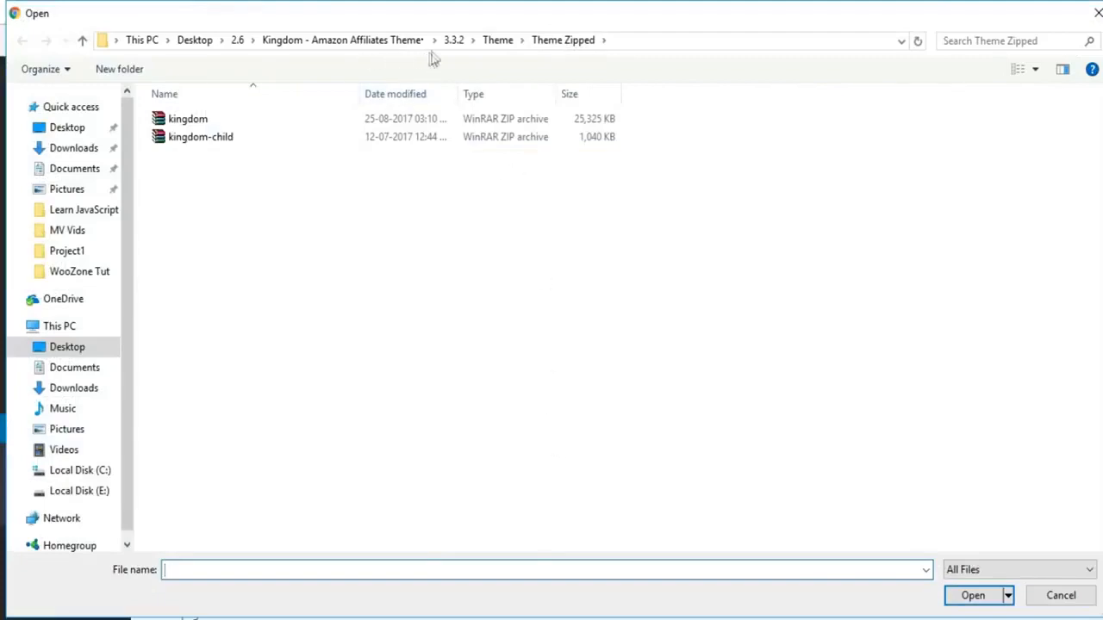
pyautogui.click(200, 41)
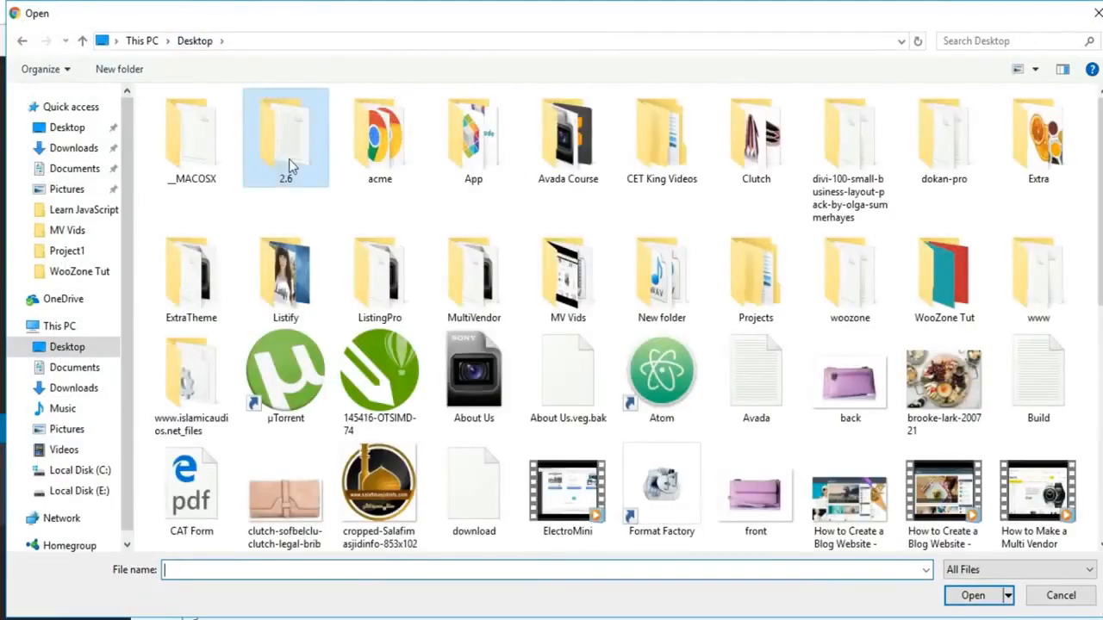
pyautogui.doubleClick(289, 159)
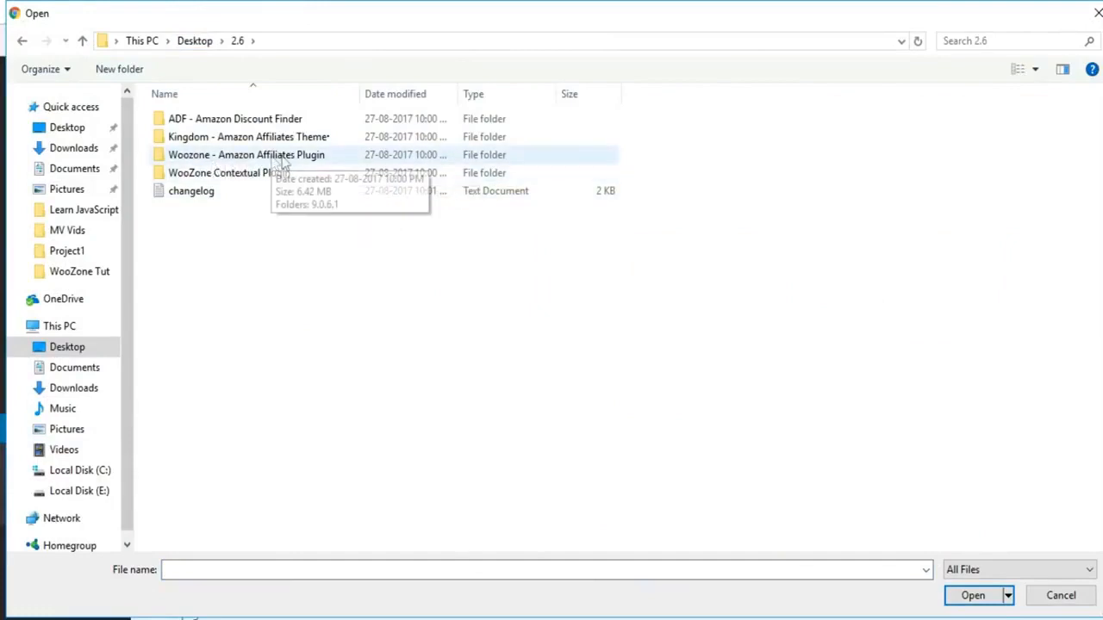
pyautogui.doubleClick(299, 160)
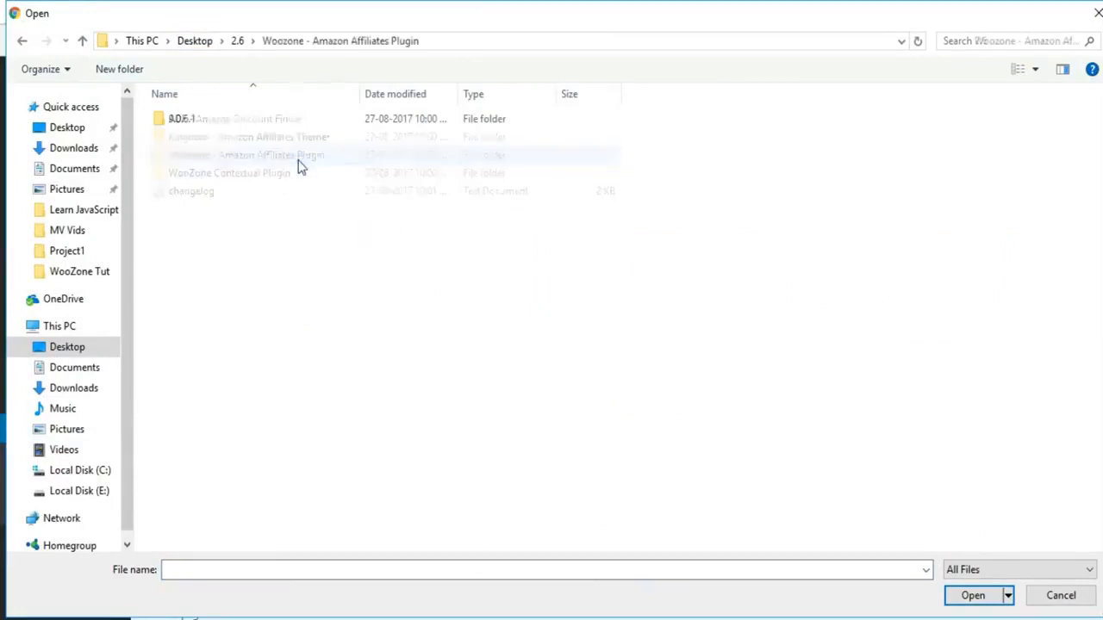
pyautogui.doubleClick(210, 120)
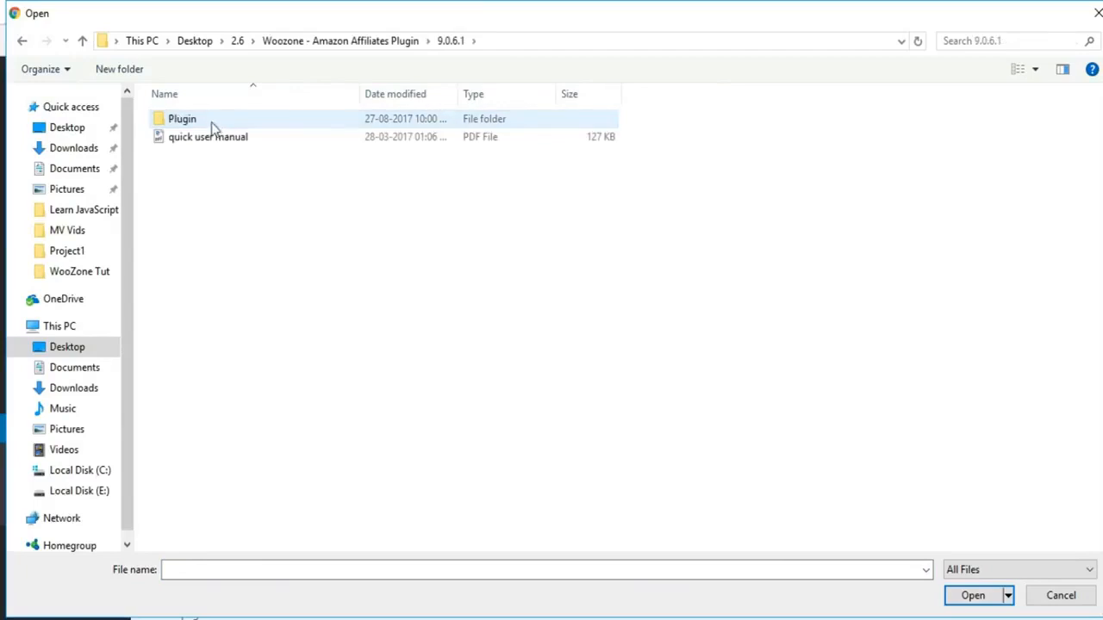
pyautogui.doubleClick(210, 120)
pyautogui.click(206, 125)
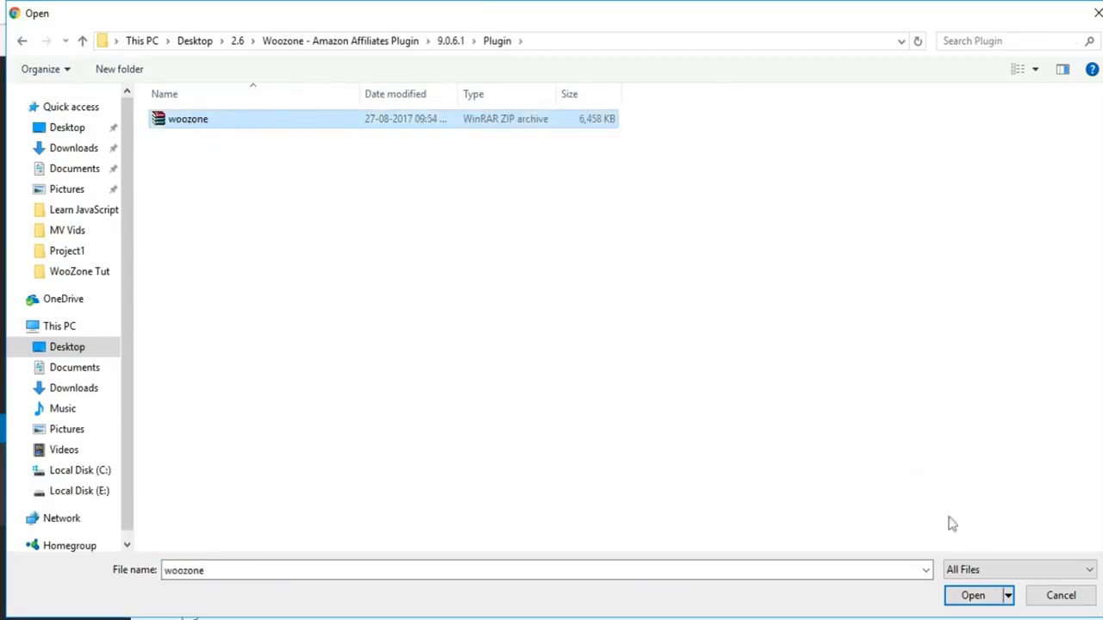
pyautogui.click(970, 597)
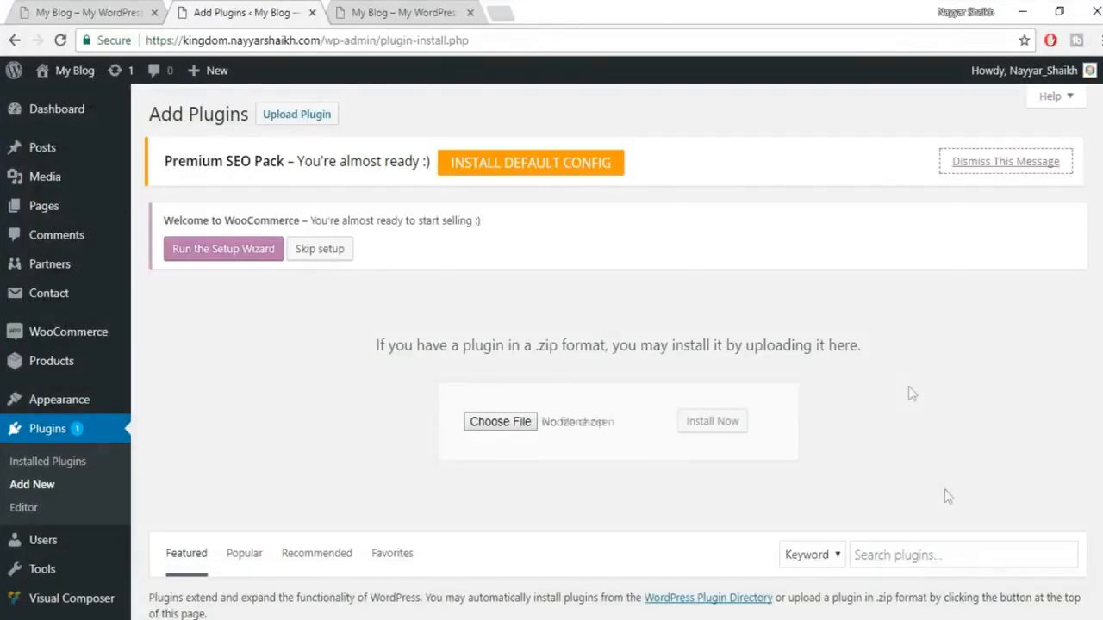
pyautogui.click(733, 420)
pyautogui.scroll(-1, 974, 367)
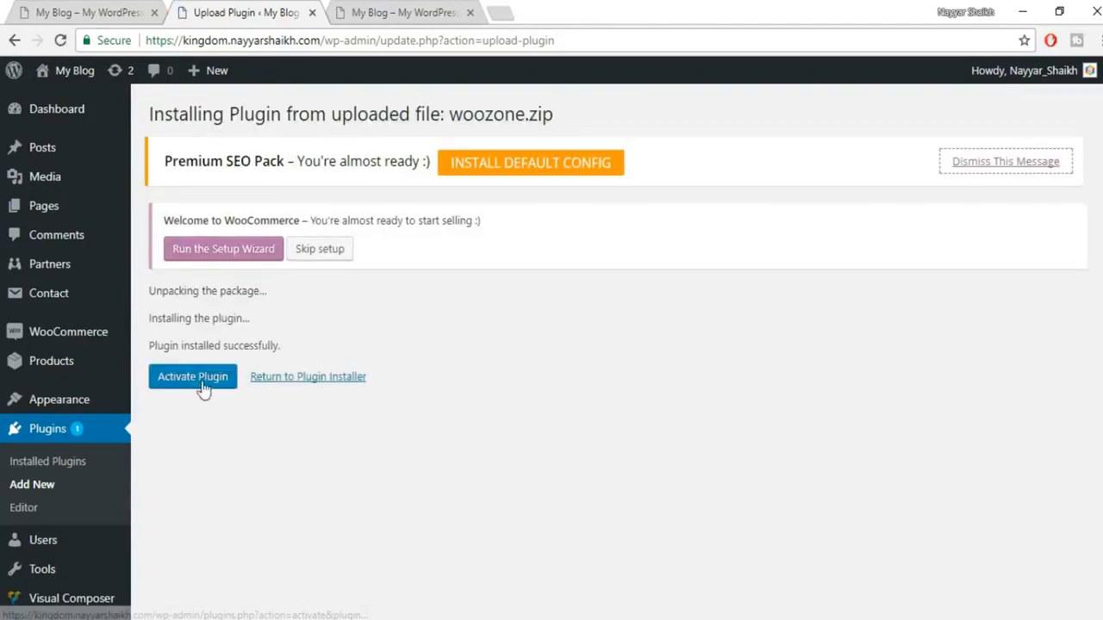
# Step: Activate WooZone and look over the notices on its 9.0.6.1 Dashboard page
pyautogui.click(202, 388)
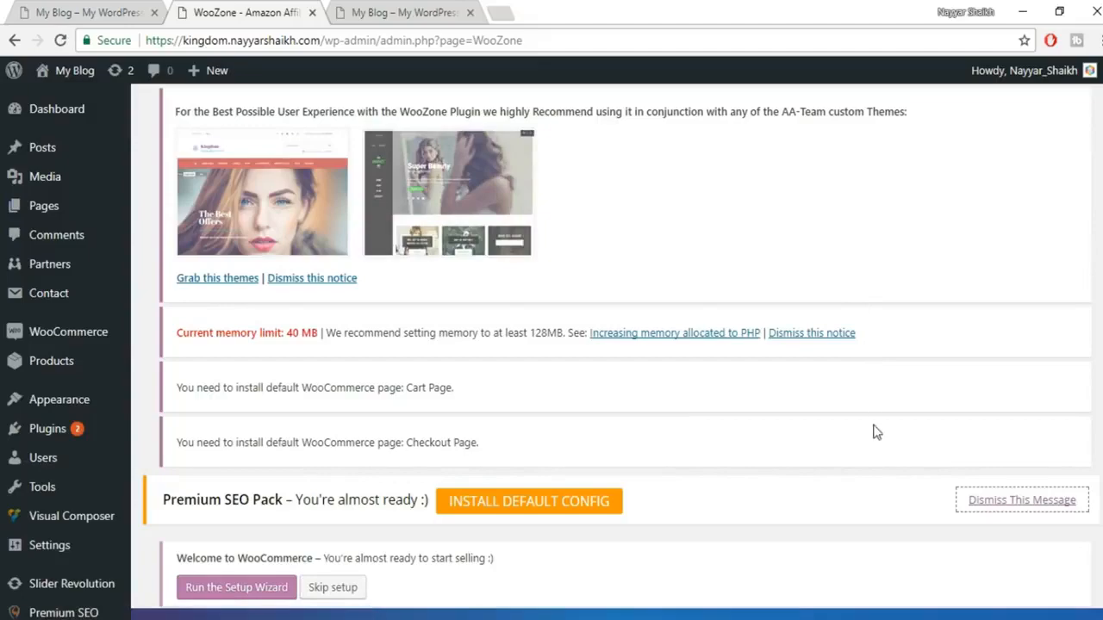
pyautogui.scroll(-10, 875, 432)
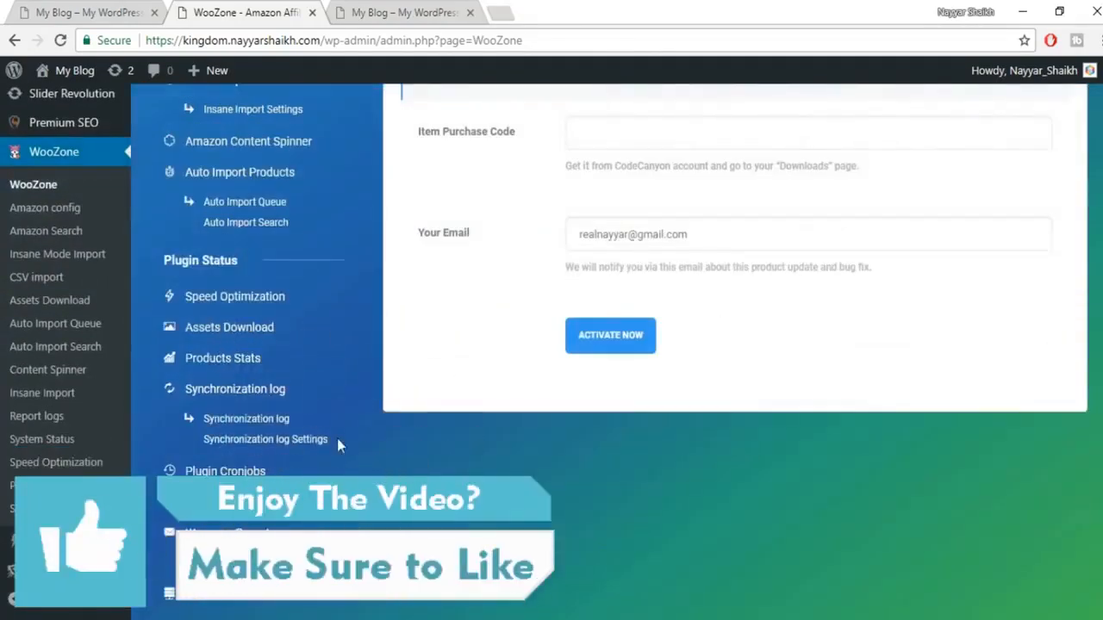
pyautogui.scroll(5, 337, 440)
pyautogui.scroll(4, 400, 410)
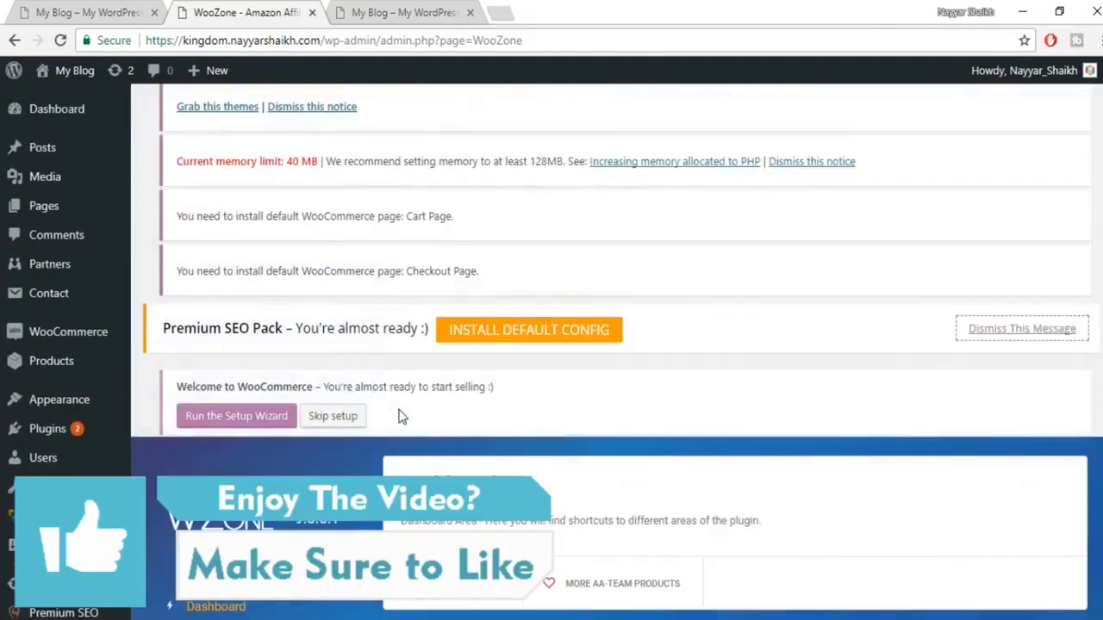
pyautogui.scroll(-3, 399, 410)
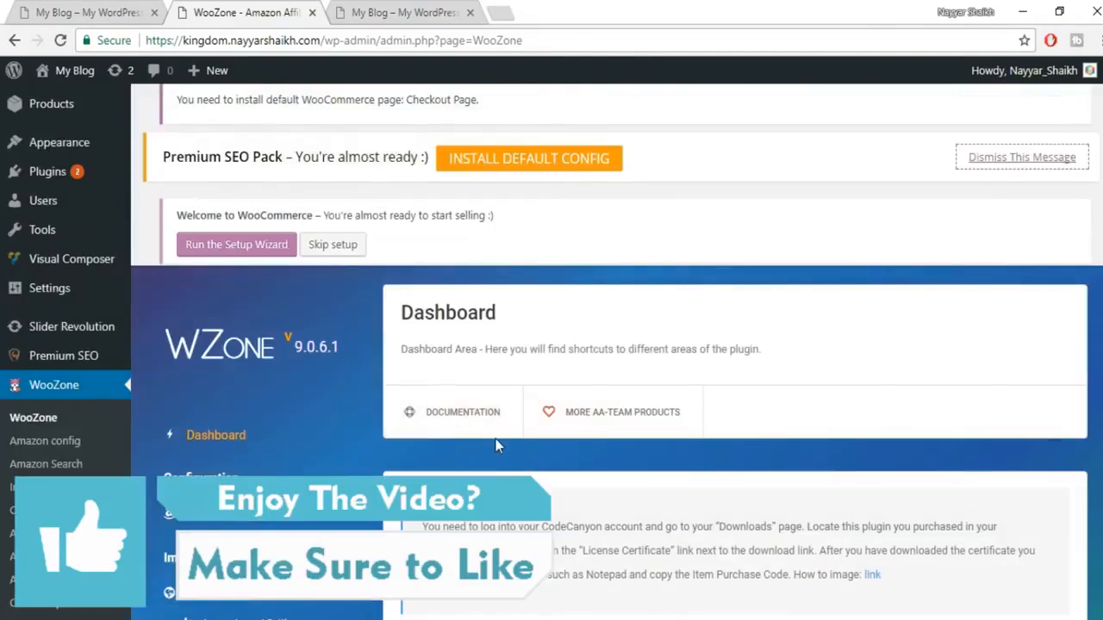
pyautogui.scroll(1, 495, 441)
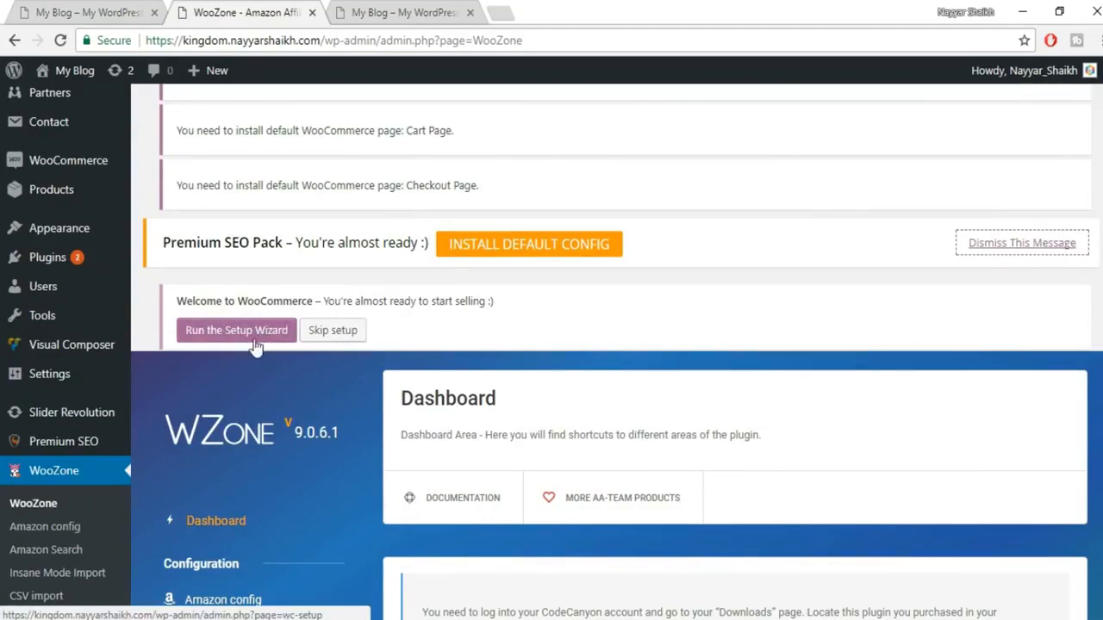
# Step: Launch the WooCommerce setup wizard from the admin notice and inspect its wc-setup page address
pyautogui.click(255, 342)
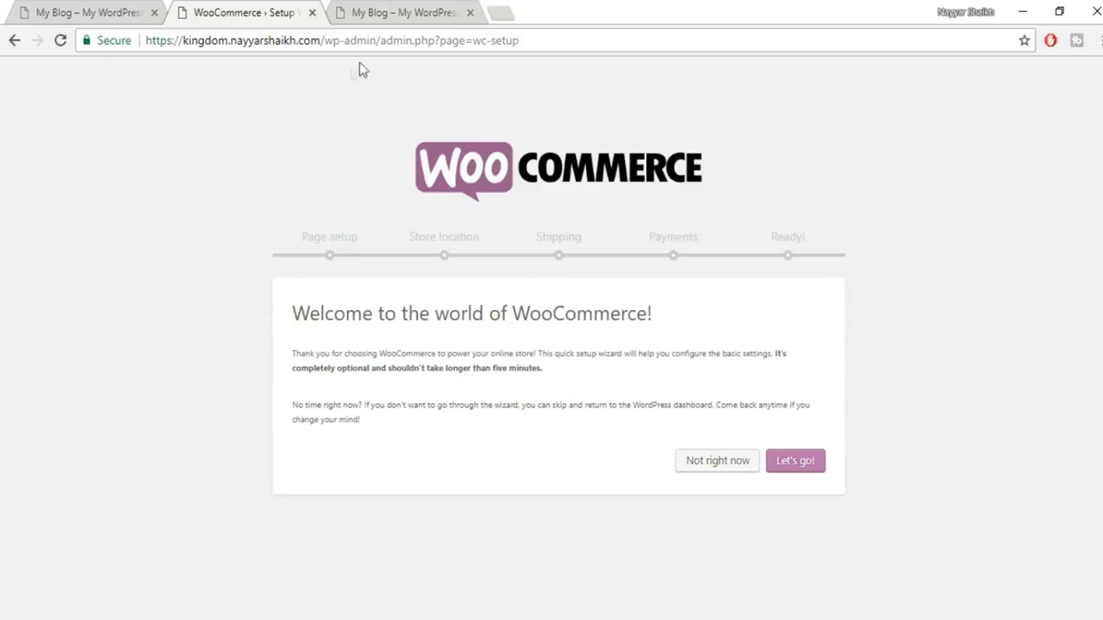
pyautogui.moveTo(571, 39); pyautogui.dragTo(376, 36)
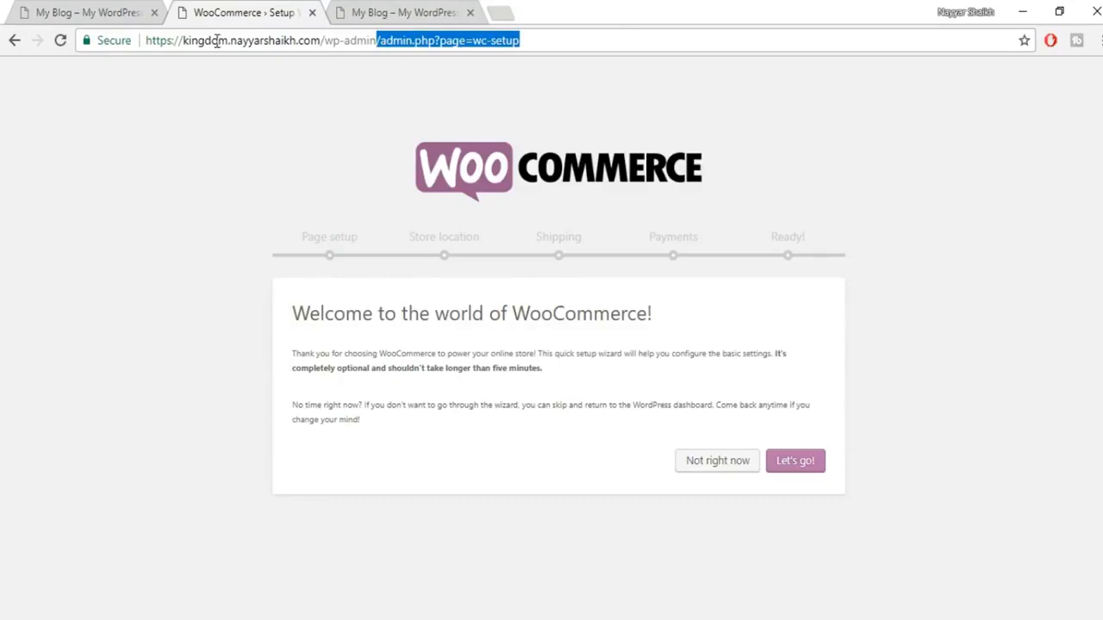
pyautogui.click(385, 43)
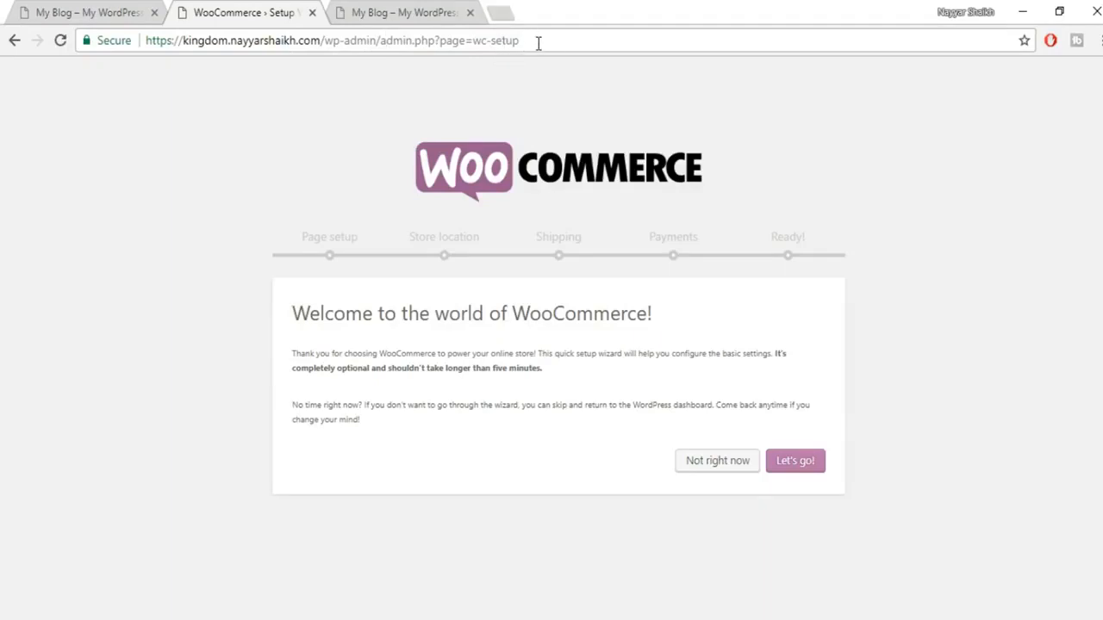
pyautogui.moveTo(549, 43); pyautogui.dragTo(315, 41)
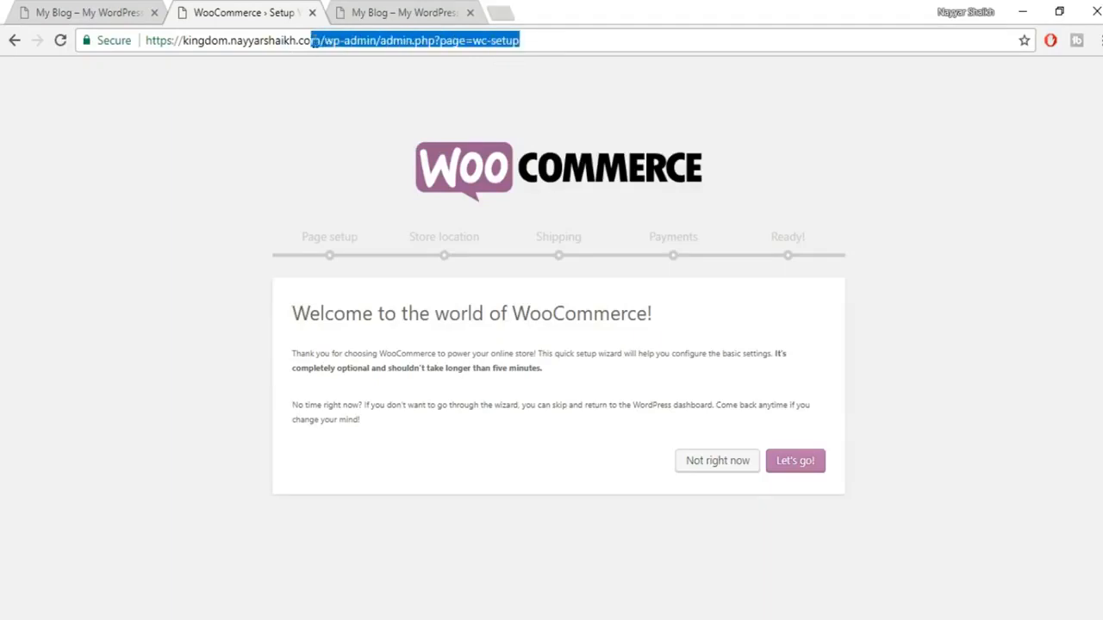
pyautogui.click(347, 66)
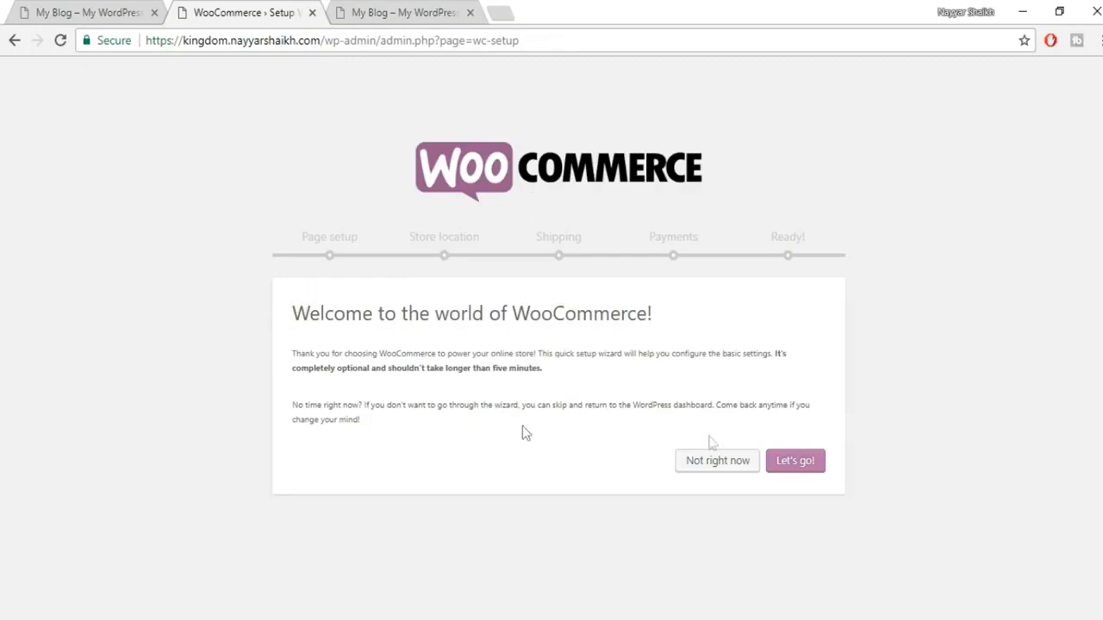
pyautogui.moveTo(548, 40); pyautogui.dragTo(373, 42)
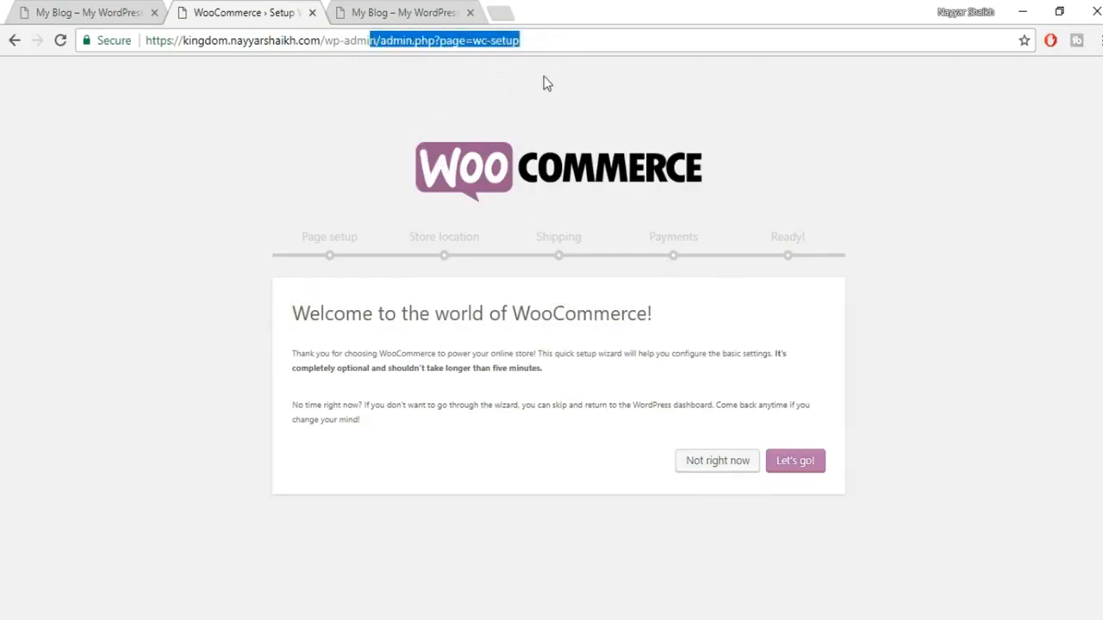
pyautogui.click(546, 83)
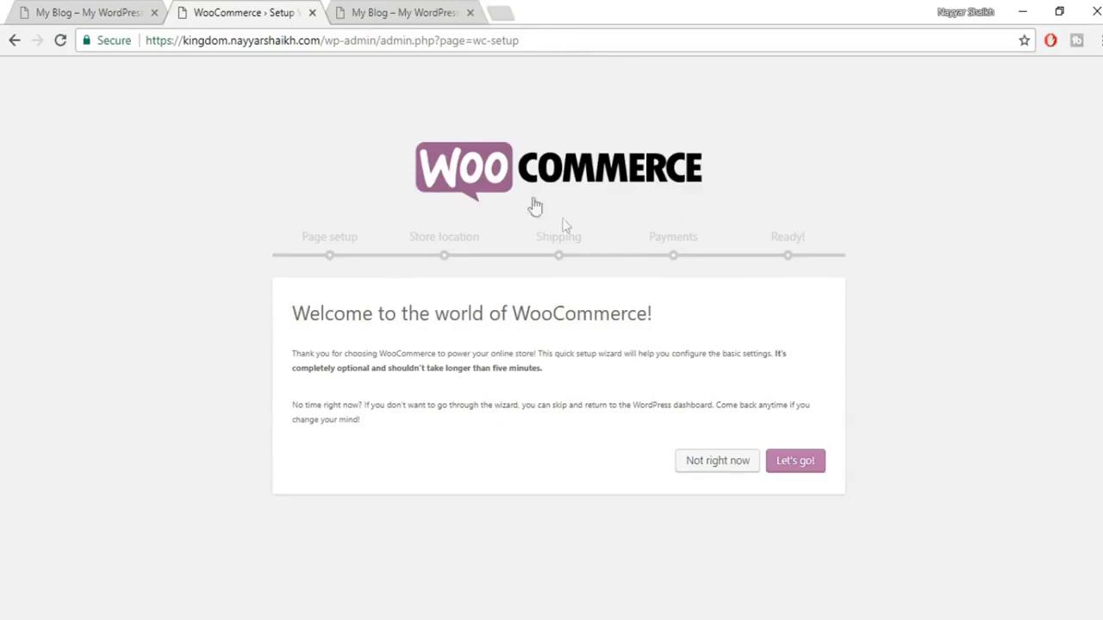
# Step: Start the WooCommerce setup and review the Shop, Cart, Checkout and My account pages
pyautogui.click(791, 477)
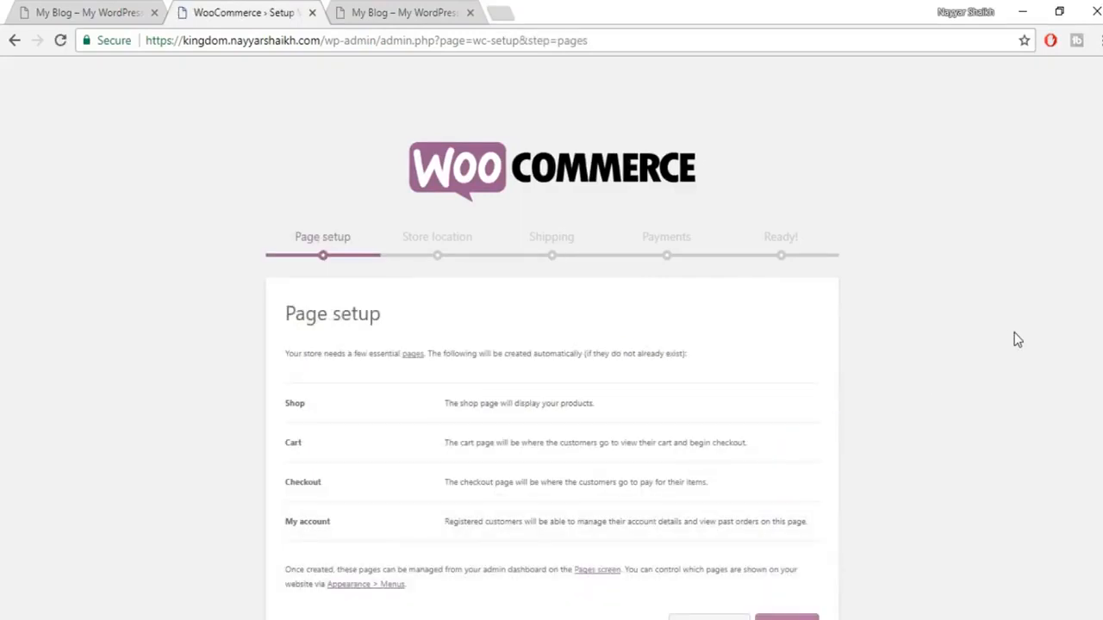
pyautogui.scroll(-1, 1017, 340)
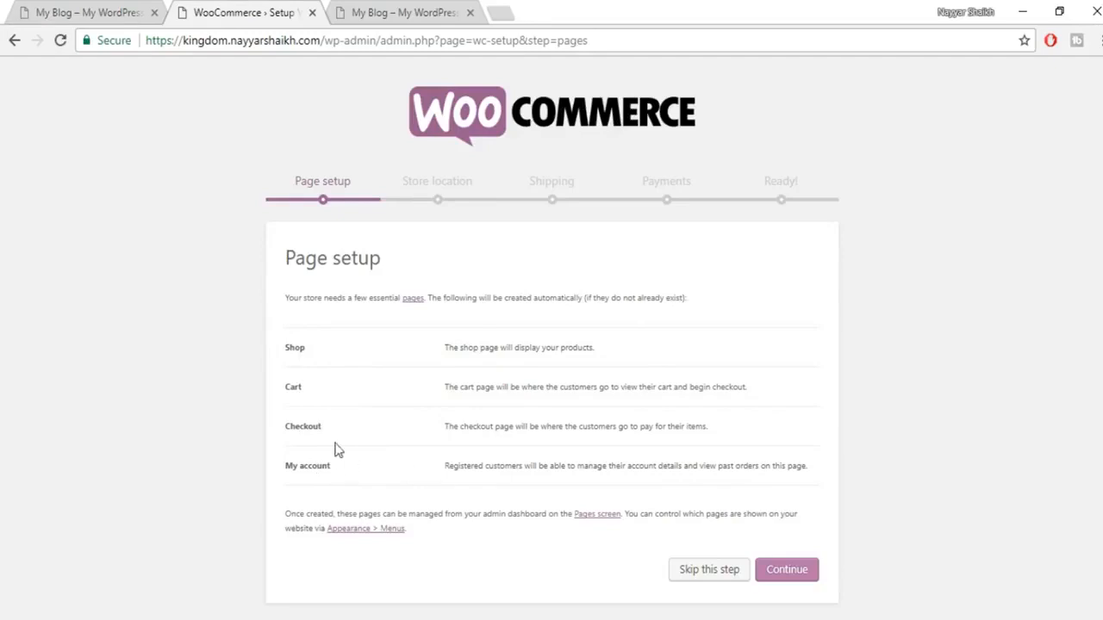
# Step: Accept page setup, then choose India — Maharashtra as location and Indian rupee (₹) as currency
pyautogui.click(787, 571)
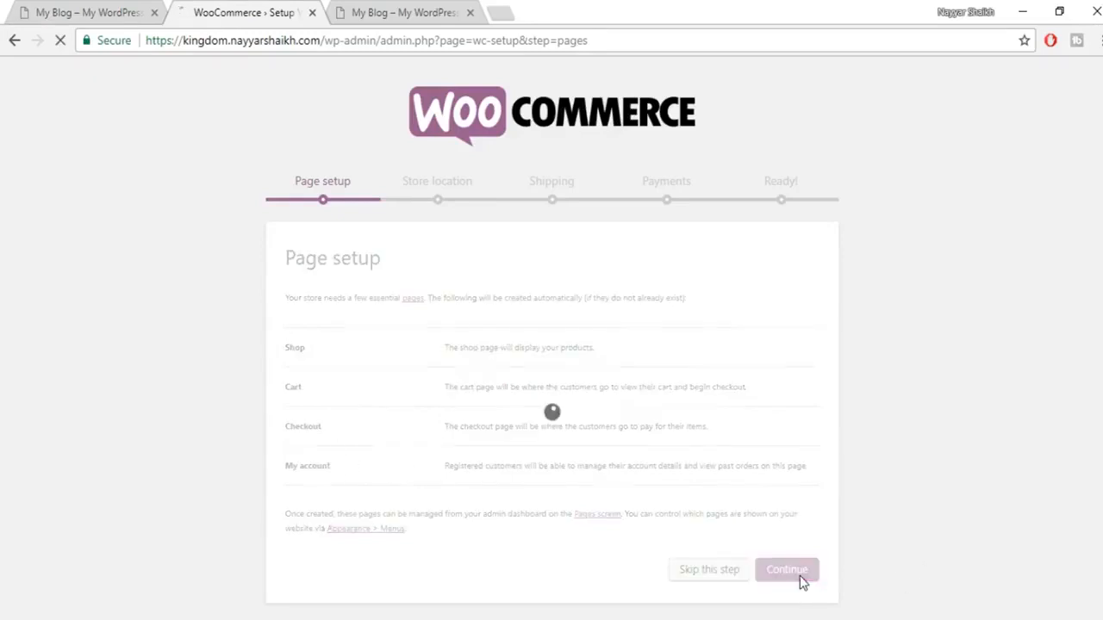
pyautogui.scroll(-2, 997, 468)
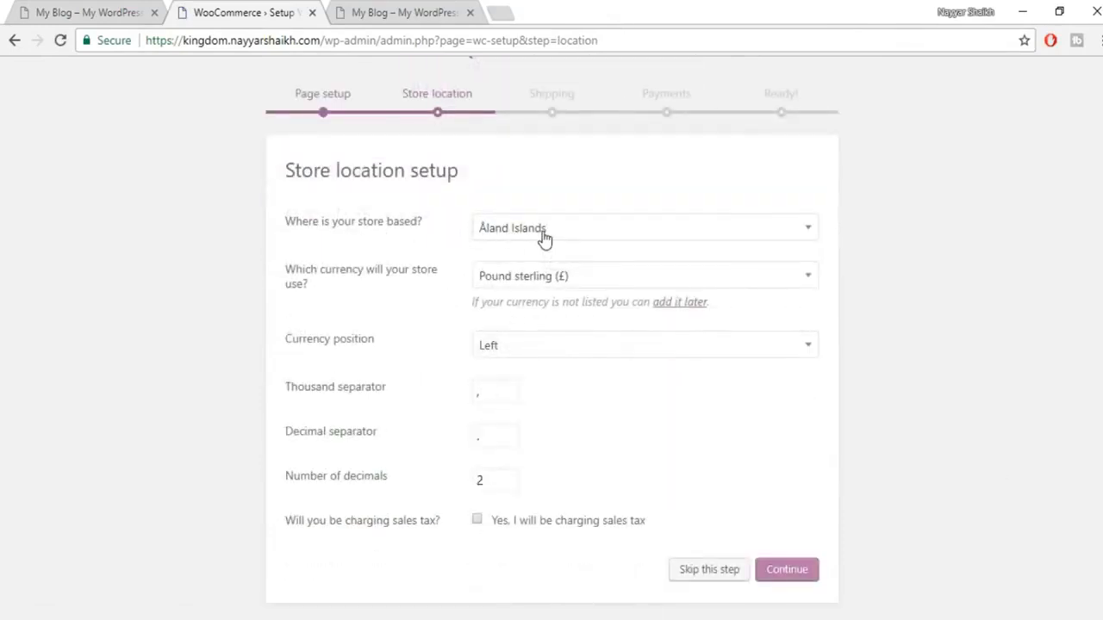
pyautogui.click(598, 243)
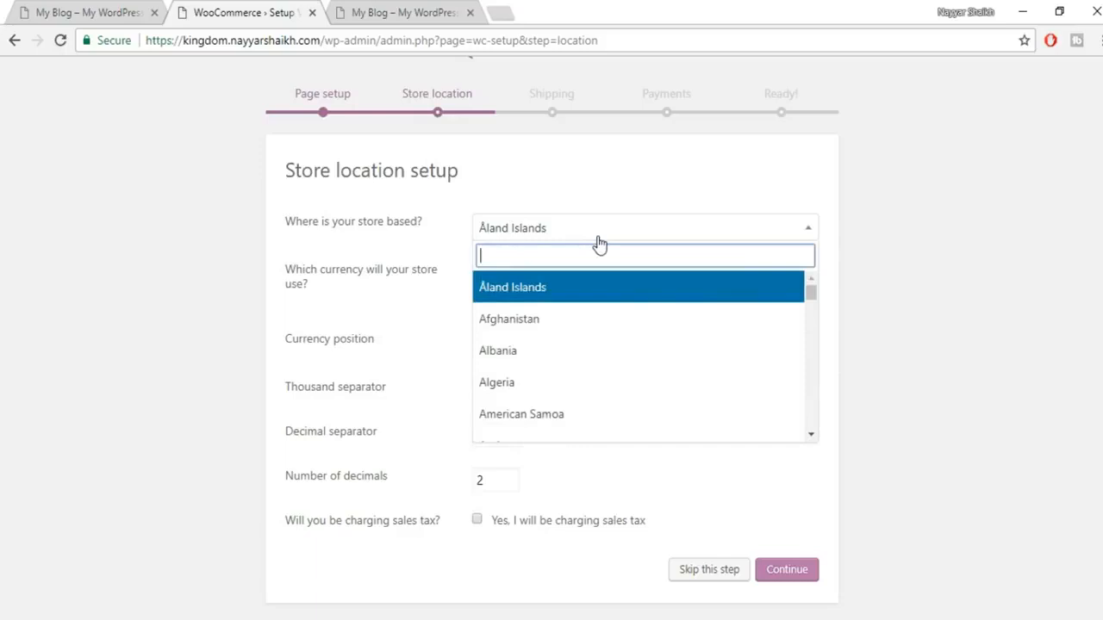
pyautogui.write('maha')
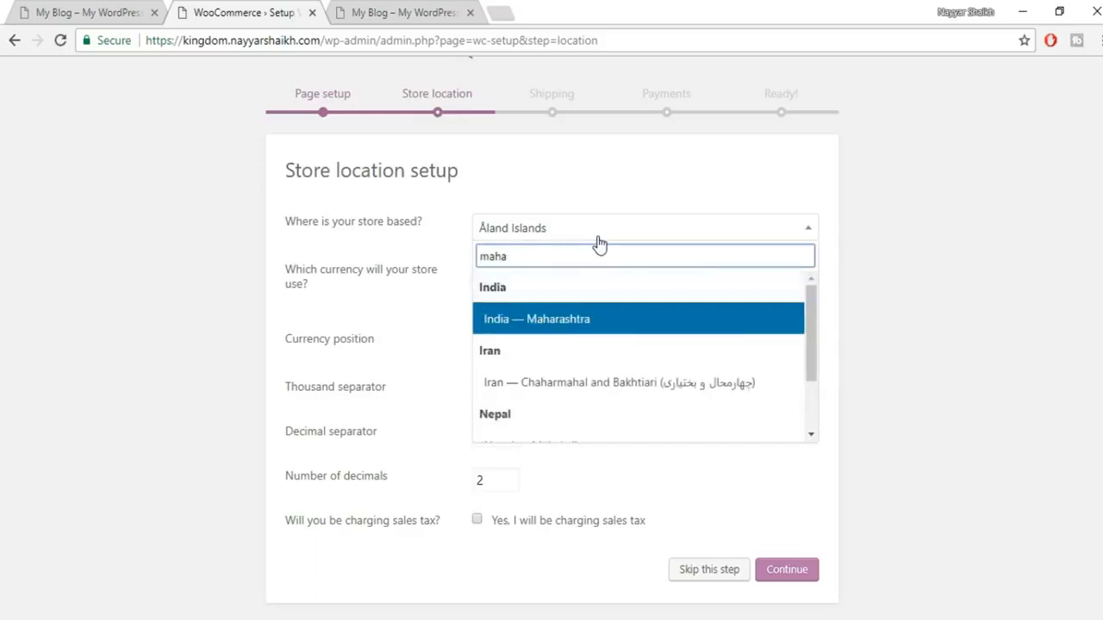
pyautogui.click(590, 329)
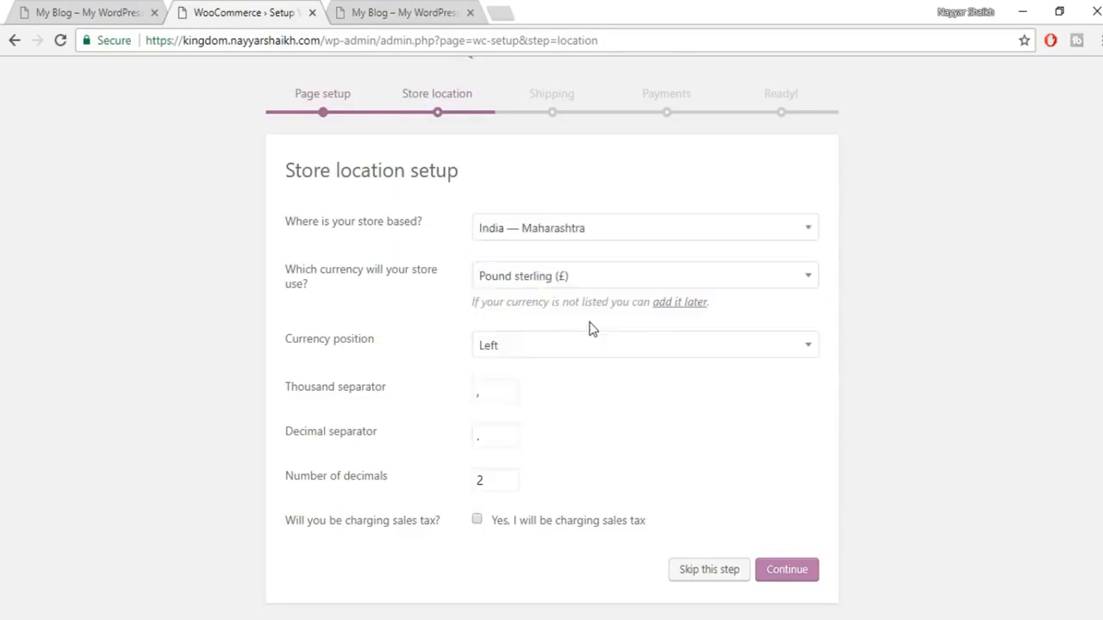
pyautogui.click(578, 281)
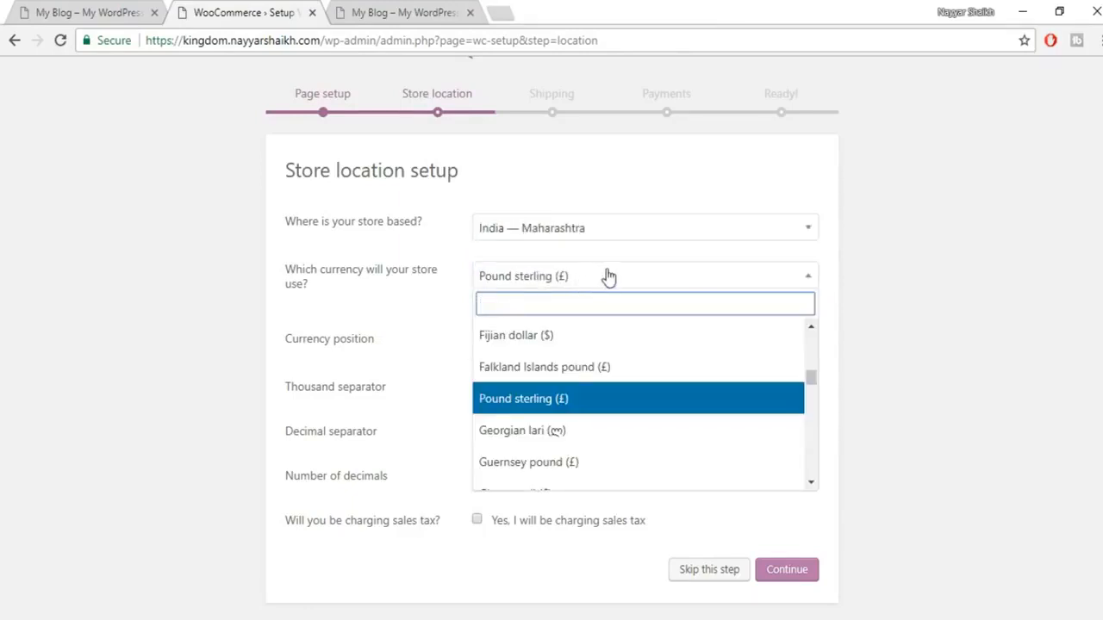
pyautogui.write('inr')
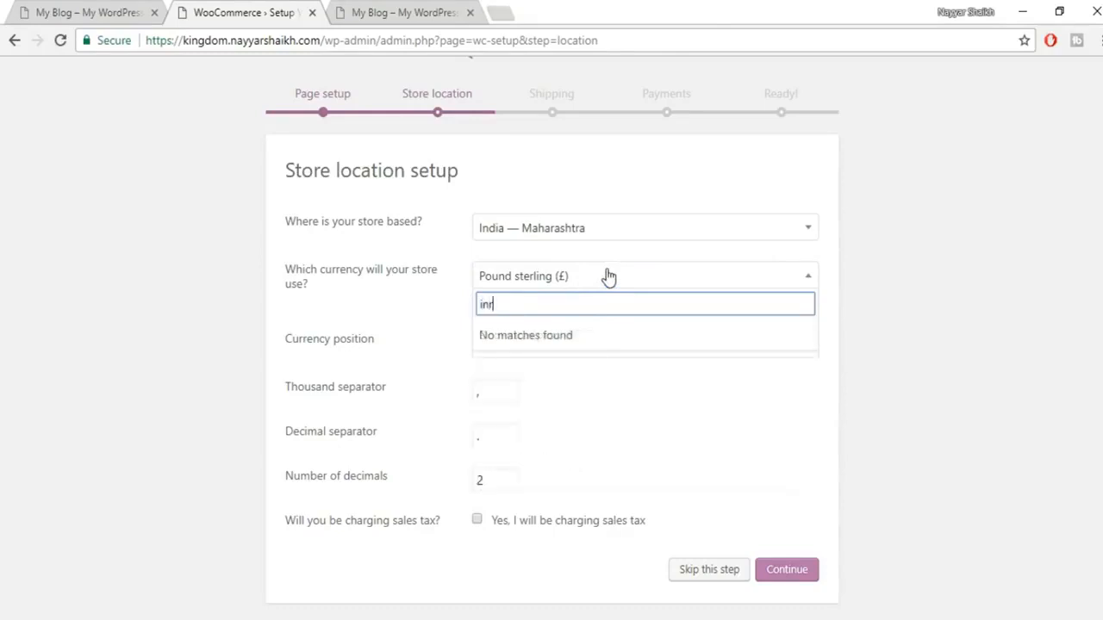
pyautogui.press('BackSpace')
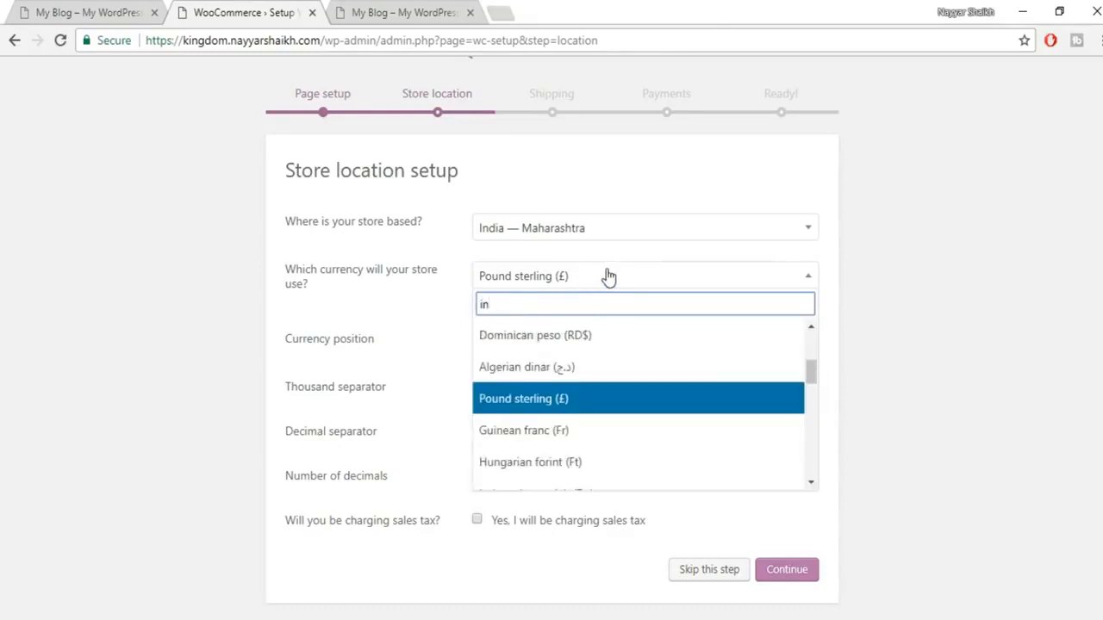
pyautogui.write('dia')
pyautogui.click(583, 335)
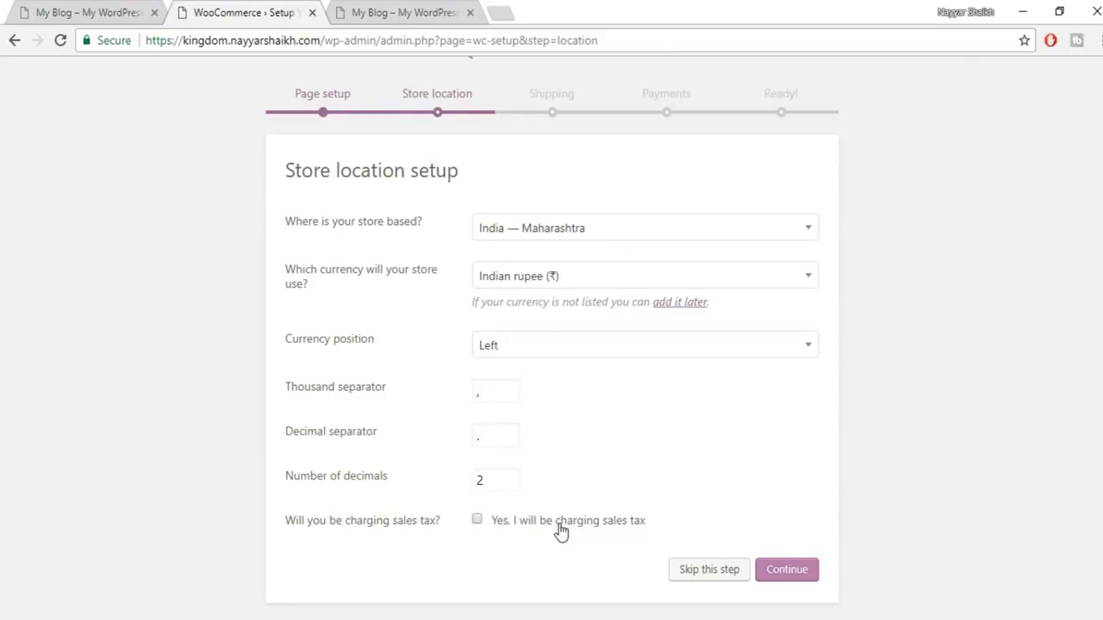
# Step: Set the shipping weight unit to g and dimension unit to cm
pyautogui.click(800, 578)
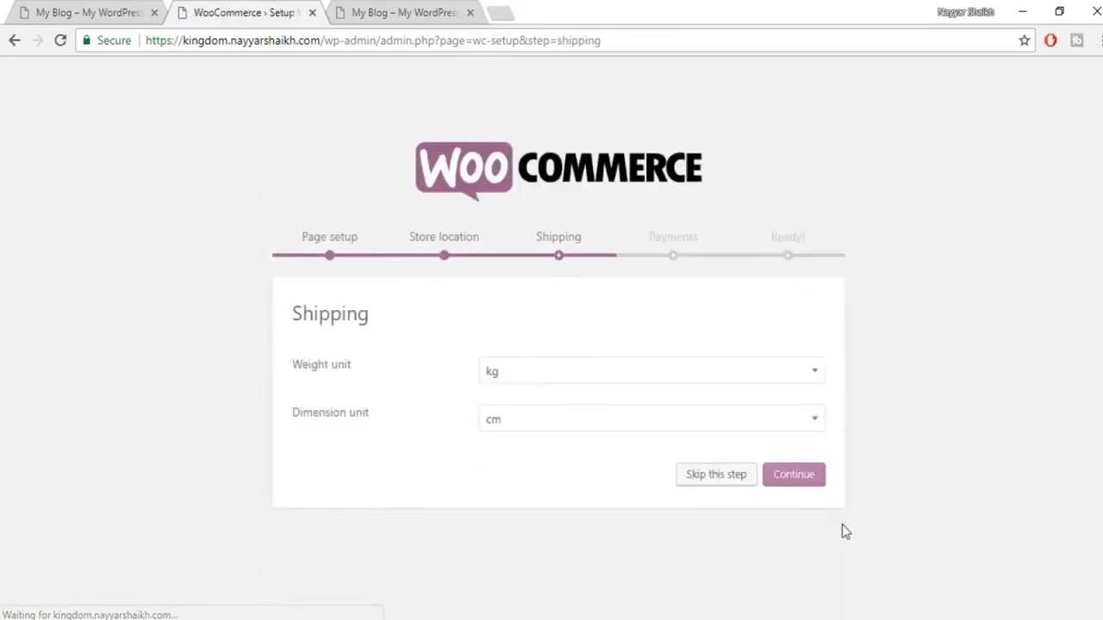
pyautogui.click(583, 374)
pyautogui.click(564, 435)
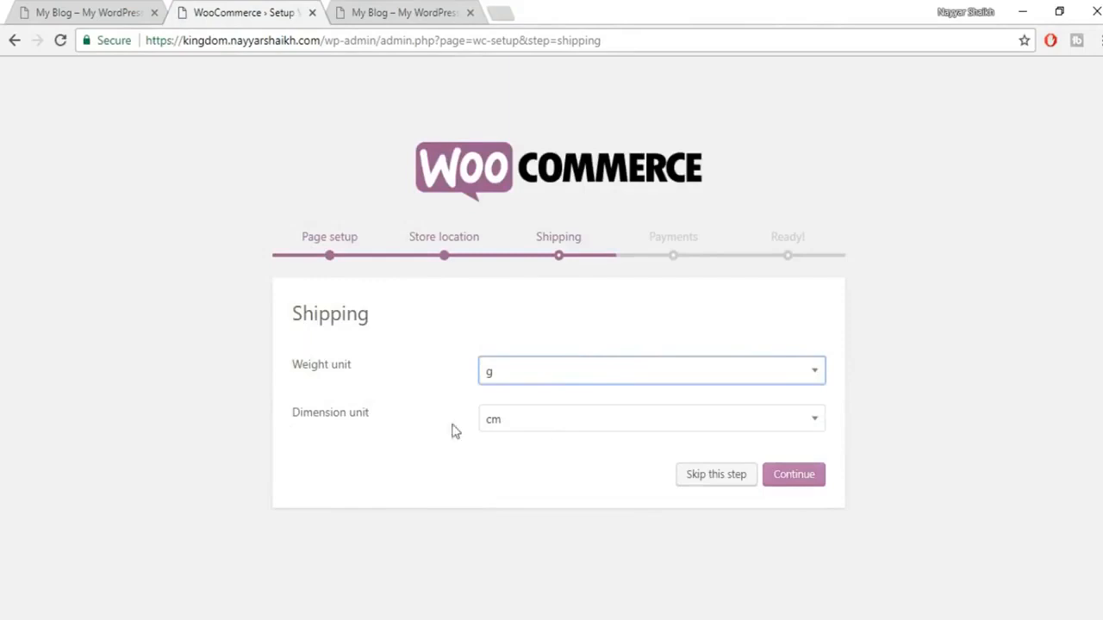
pyautogui.click(554, 426)
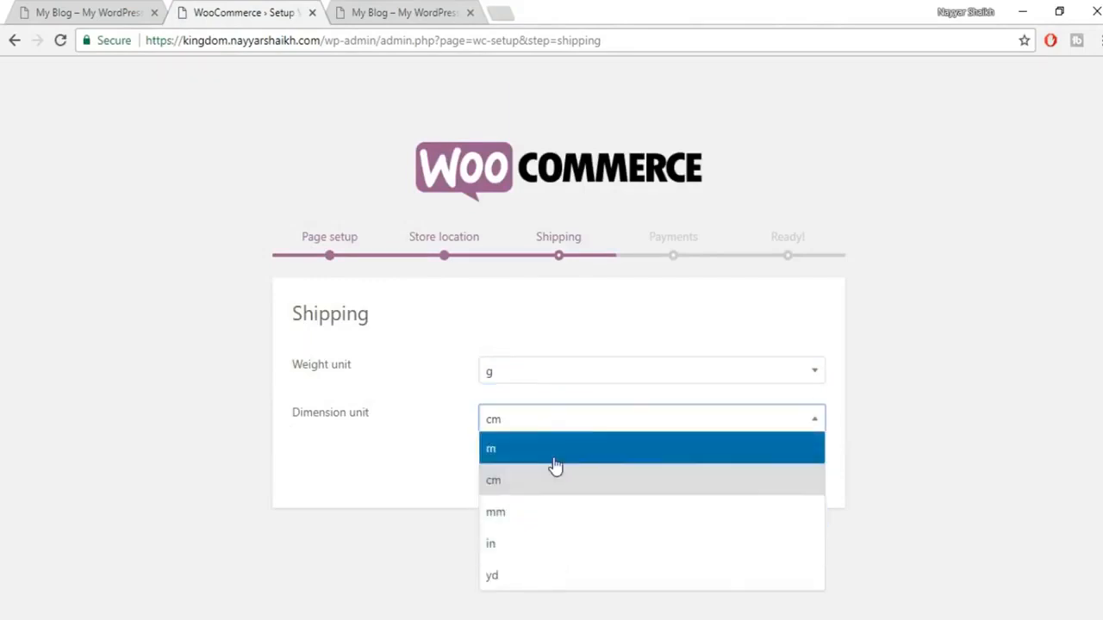
pyautogui.click(569, 480)
pyautogui.click(798, 484)
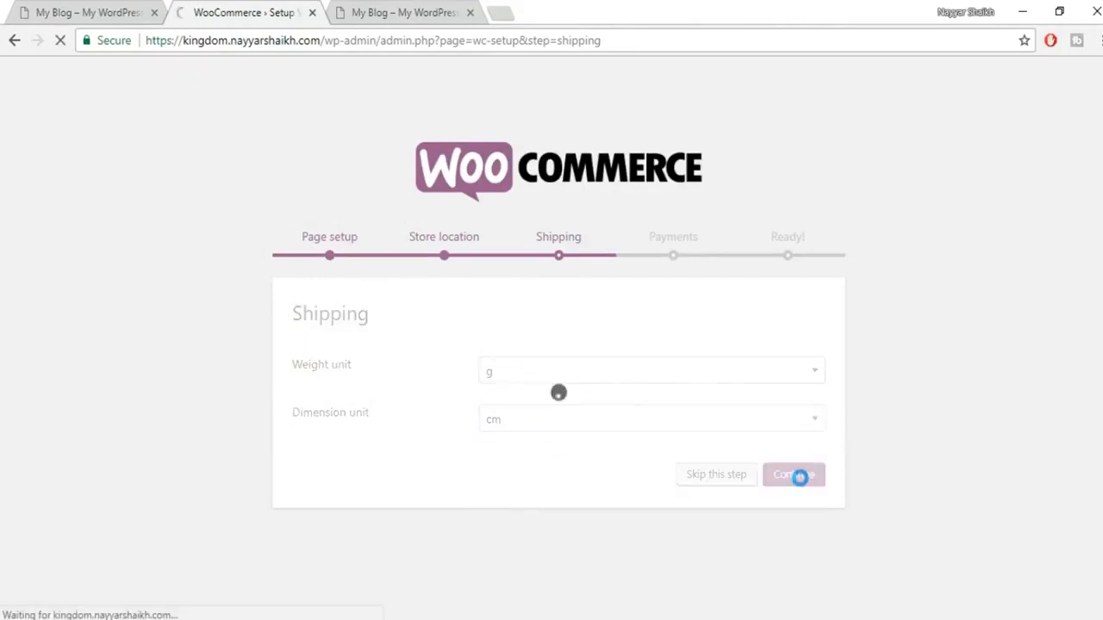
# Step: Skip the Payments step, leaving every payment gateway unchecked
pyautogui.scroll(-3, 947, 423)
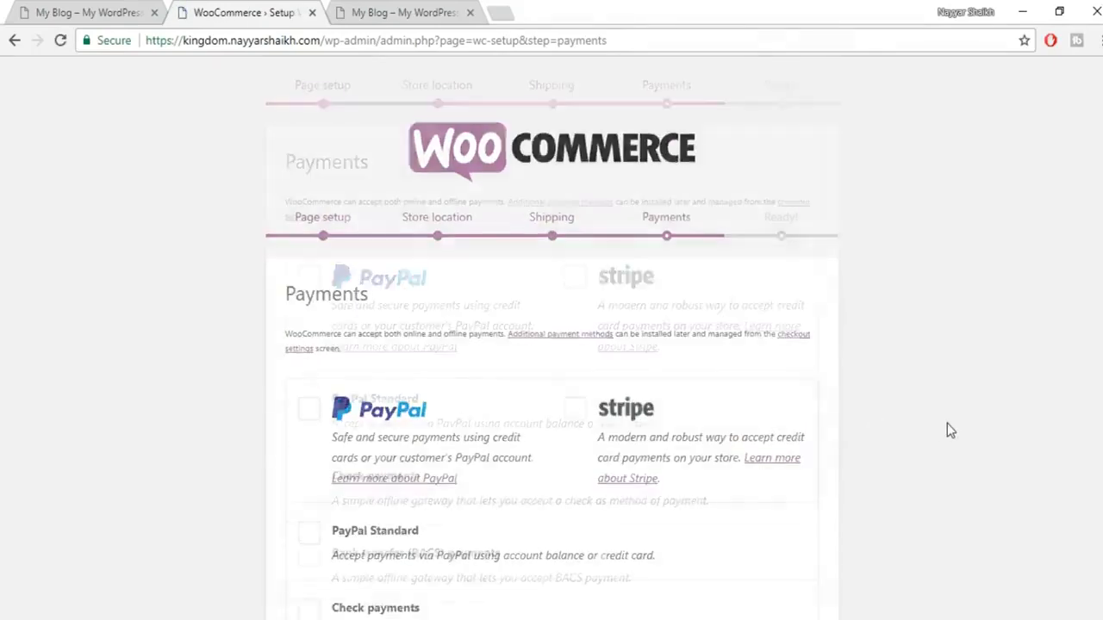
pyautogui.scroll(2, 749, 432)
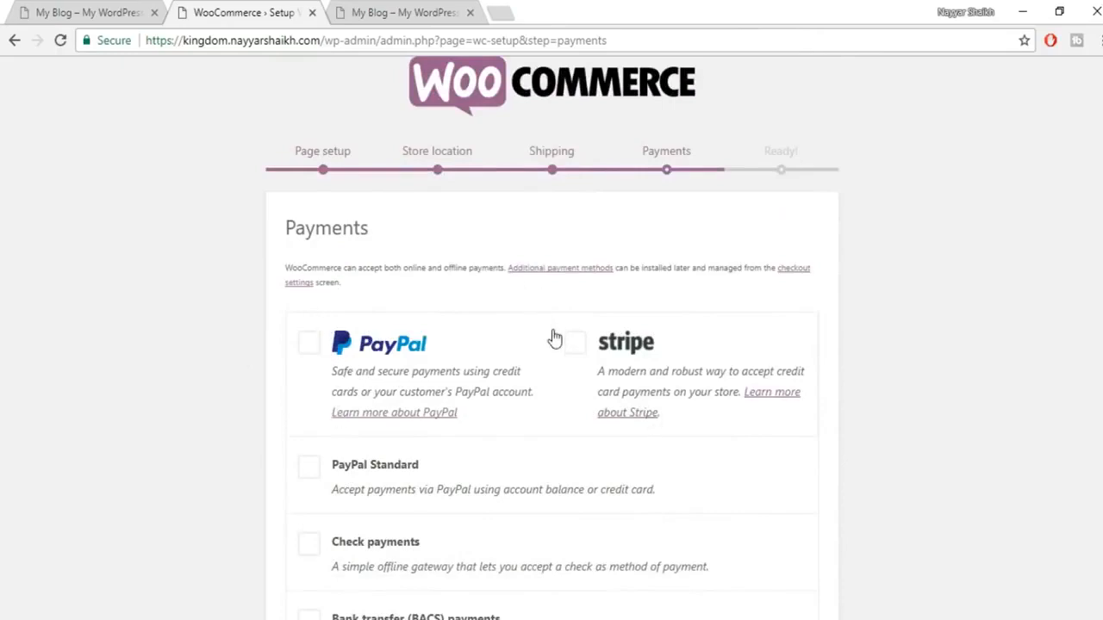
pyautogui.scroll(-2, 552, 339)
pyautogui.scroll(3, 817, 504)
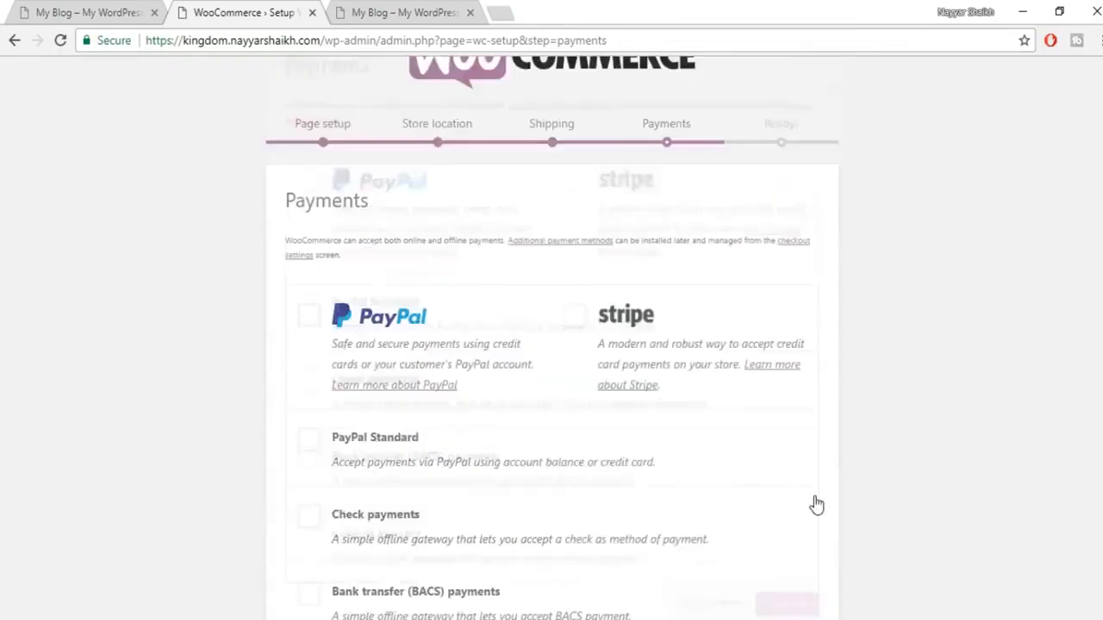
pyautogui.scroll(-3, 817, 504)
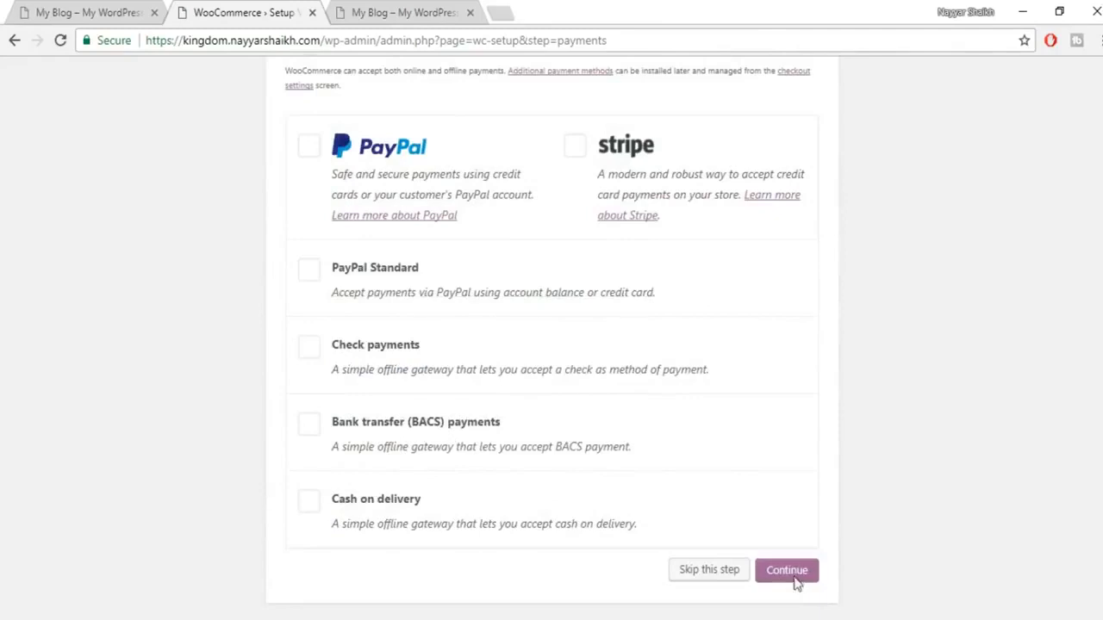
pyautogui.click(794, 583)
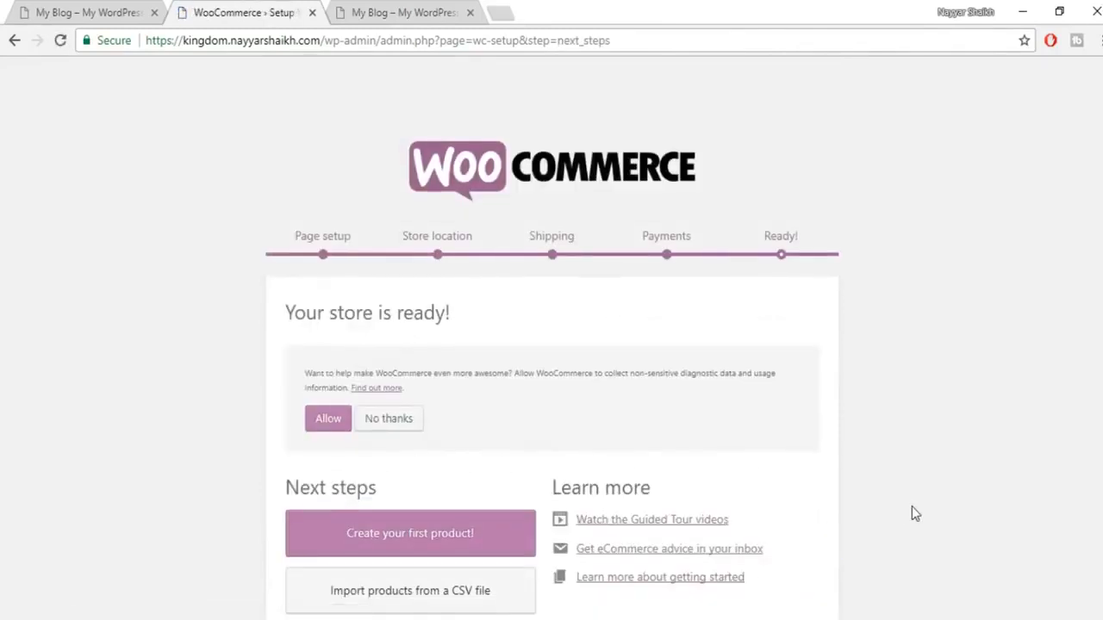
# Step: Return to the Dashboard and follow the 40 MB notice's 'Increasing memory allocated to PHP' link
pyautogui.scroll(-1, 915, 515)
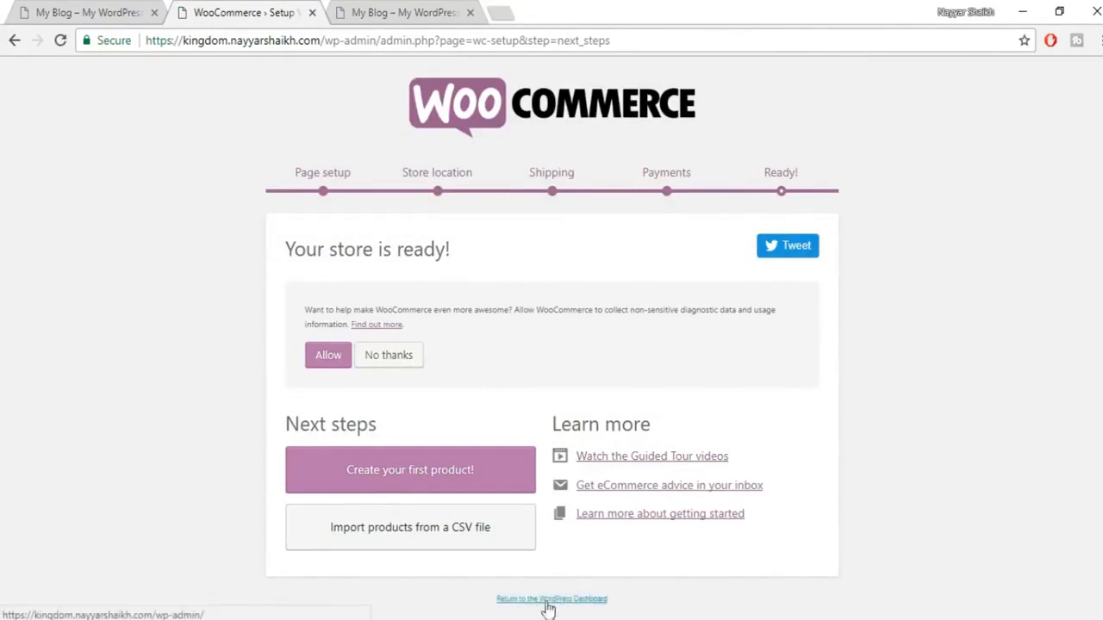
pyautogui.click(574, 600)
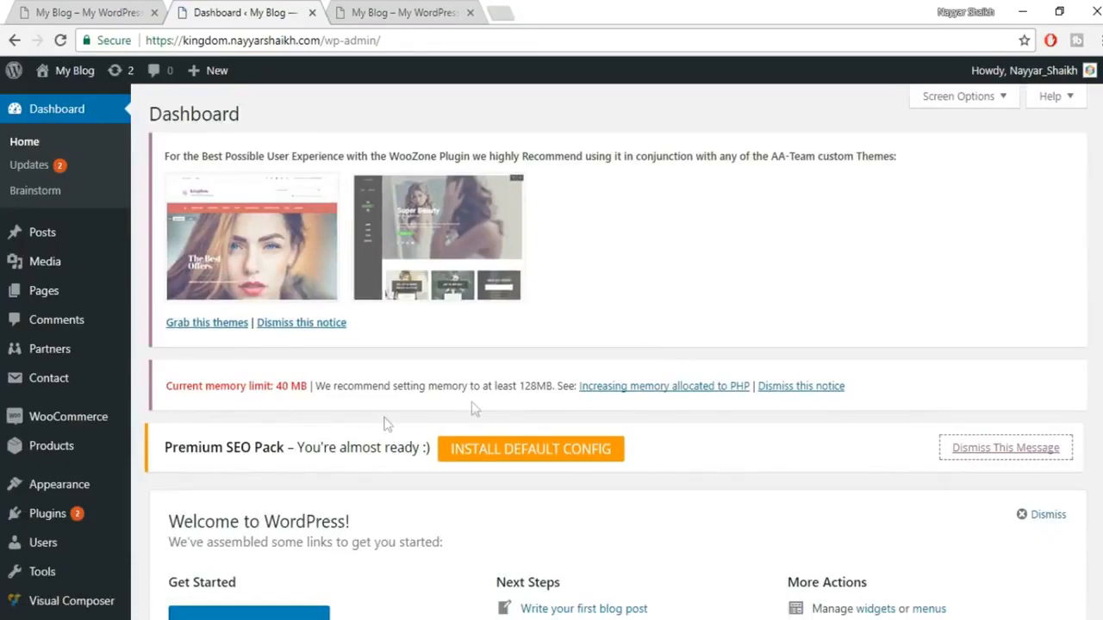
pyautogui.moveTo(164, 393); pyautogui.dragTo(309, 390)
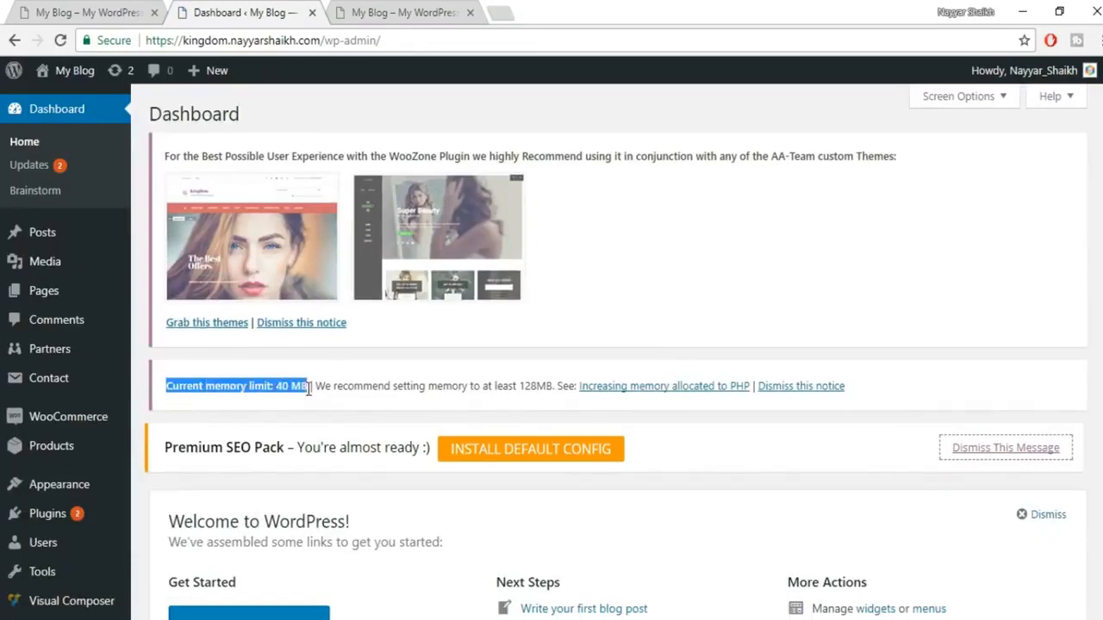
pyautogui.click(341, 398)
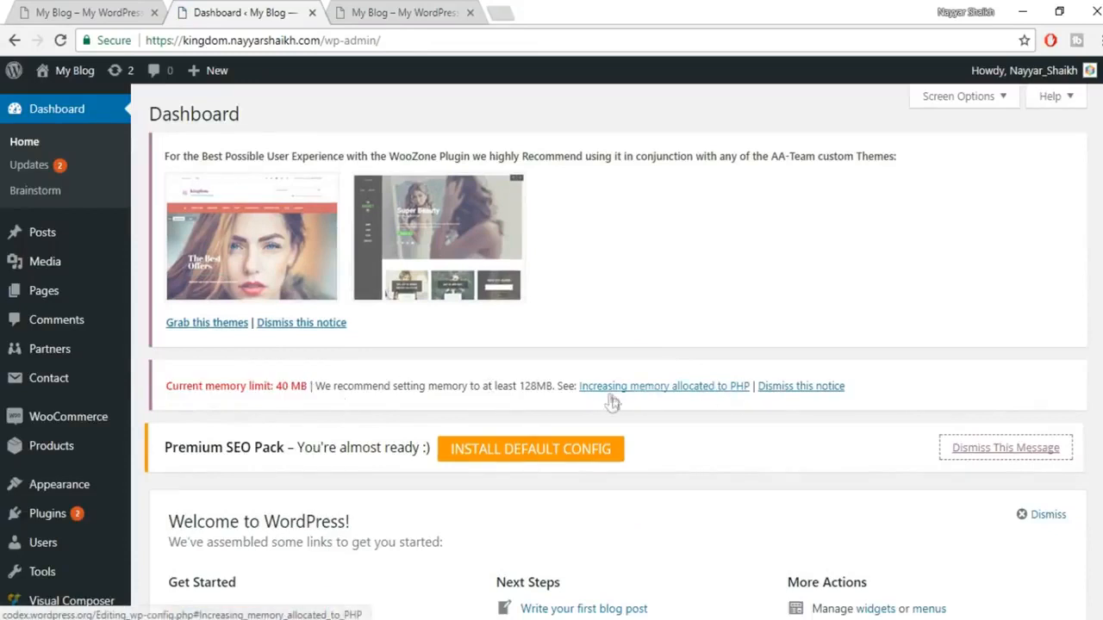
pyautogui.click(663, 398)
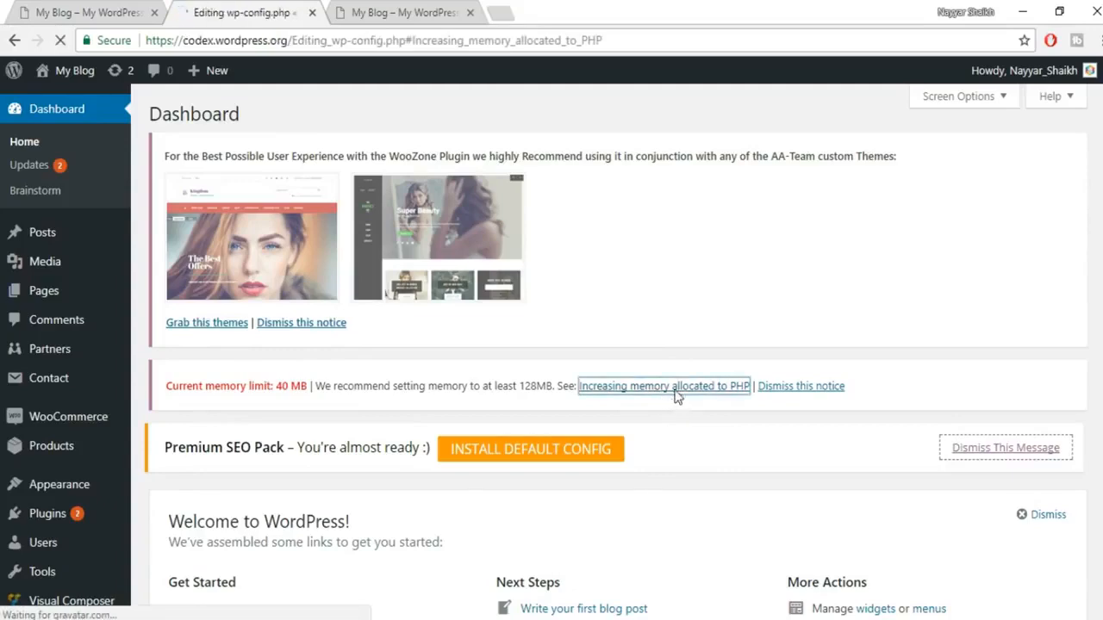
# Step: Select the define( 'WP_MEMORY_LIMIT', '96M' ); line in the Codex article, then launch FileZilla
pyautogui.scroll(-1, 679, 395)
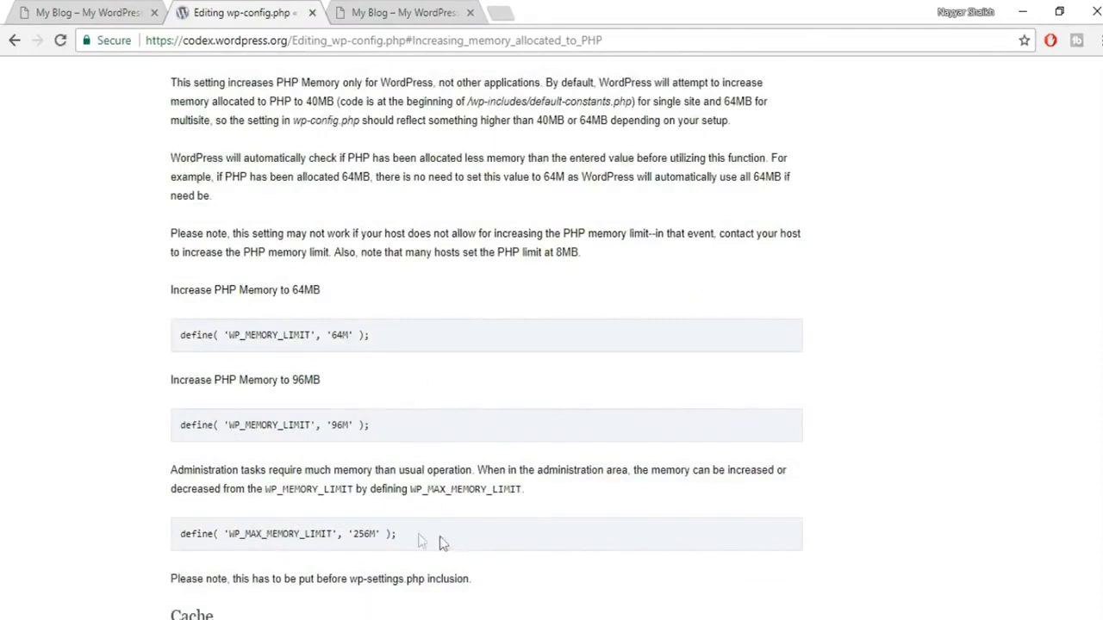
pyautogui.moveTo(379, 425); pyautogui.dragTo(178, 422)
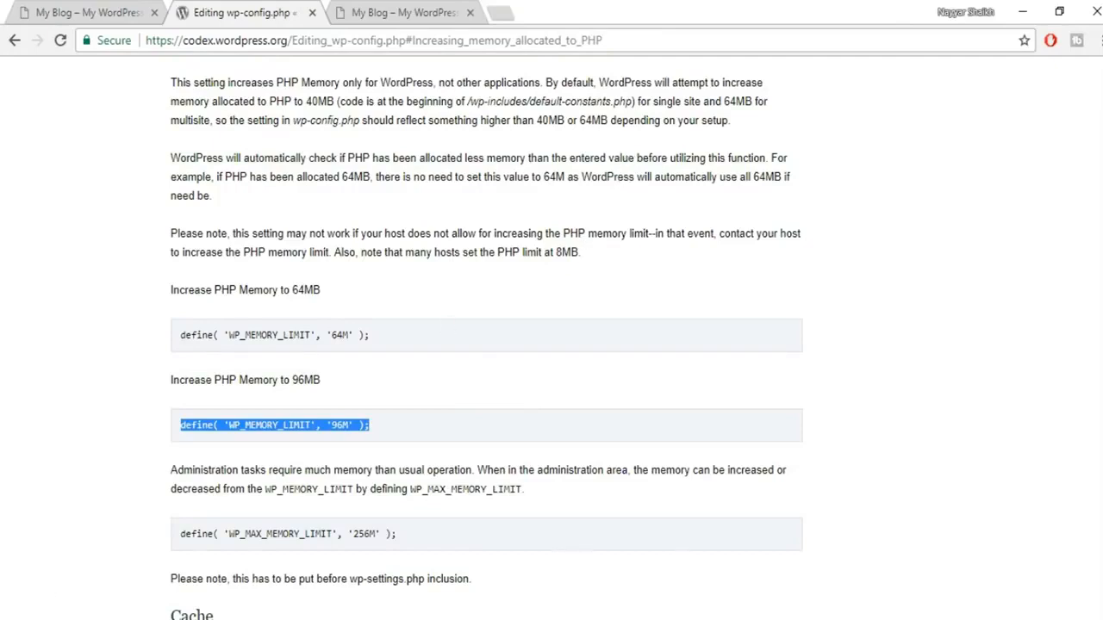
pyautogui.press('super')
pyautogui.click(579, 399)
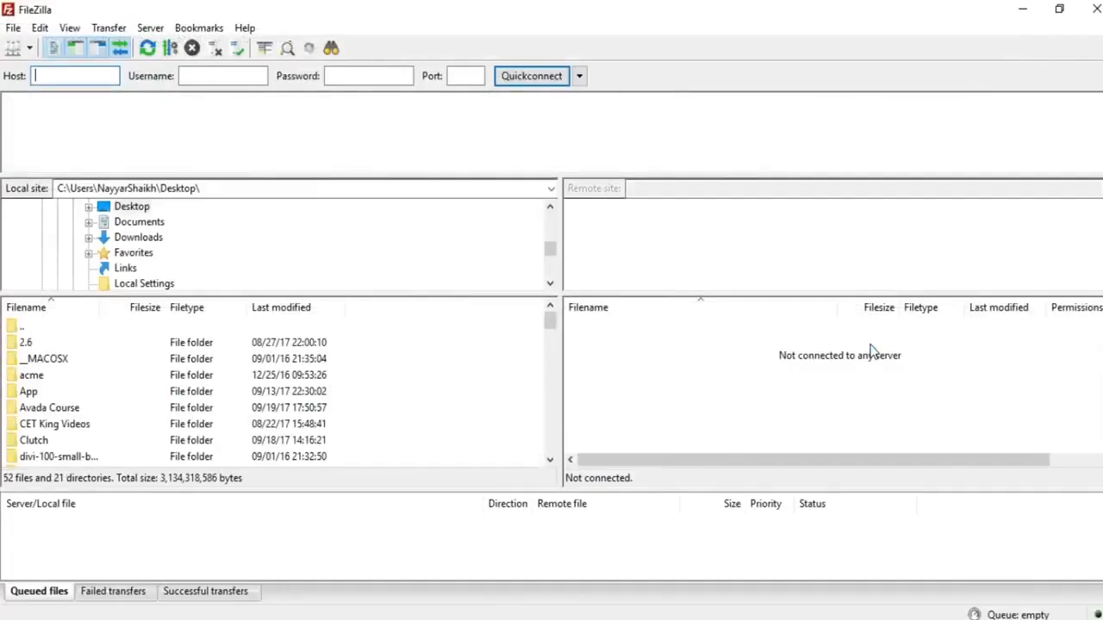
# Step: Connect to the saved site over SFTP and browse the server's home folder
pyautogui.click(14, 47)
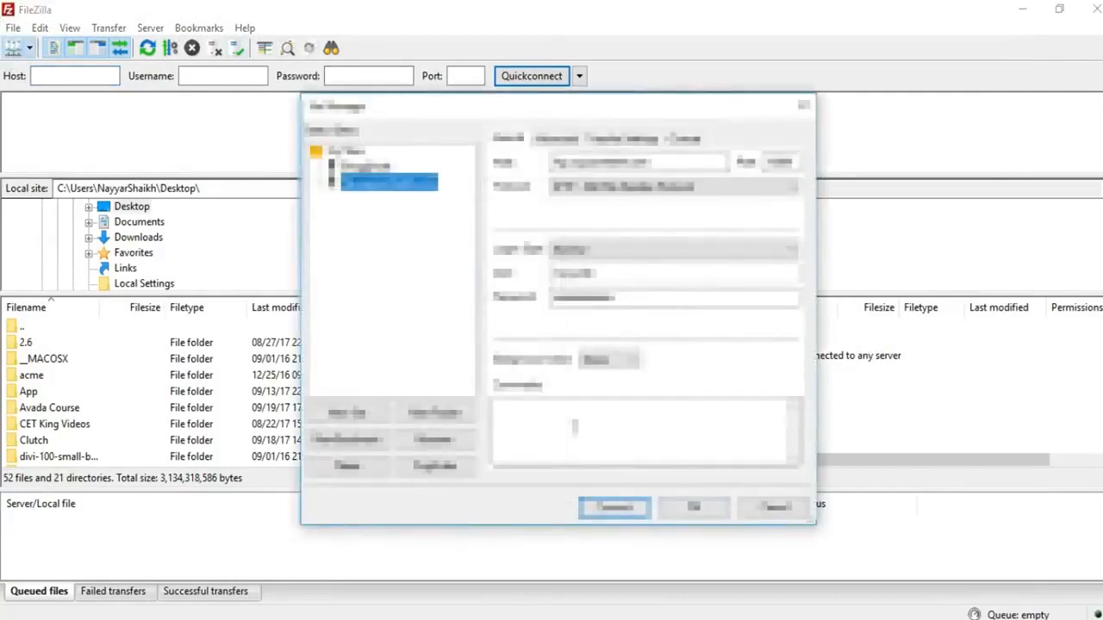
pyautogui.click(620, 513)
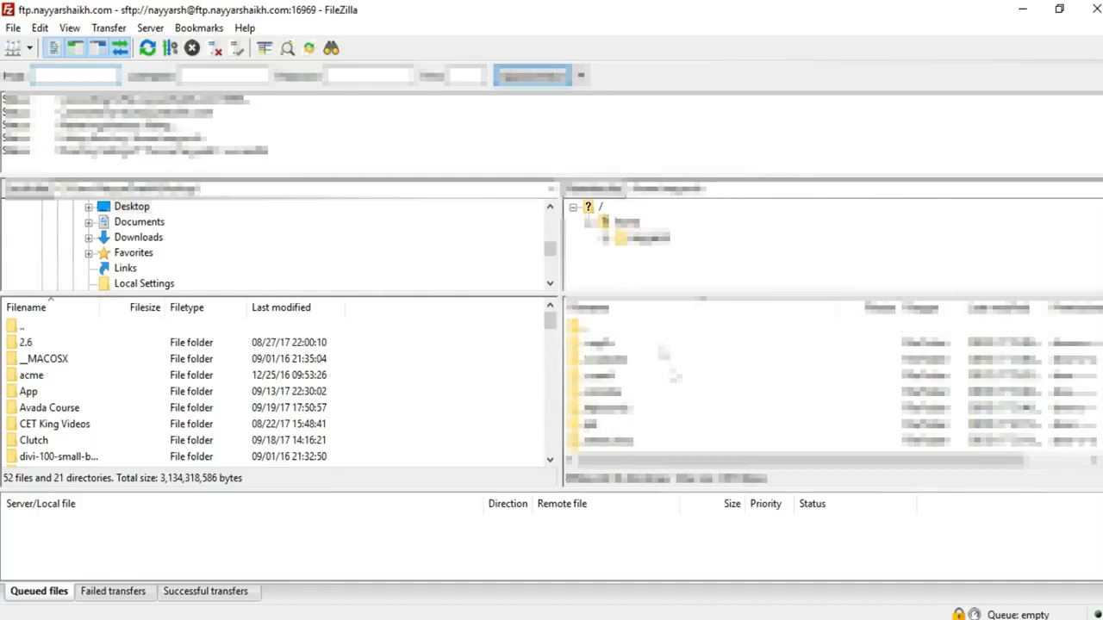
pyautogui.click(606, 242)
pyautogui.scroll(-2, 751, 260)
pyautogui.scroll(-1, 808, 267)
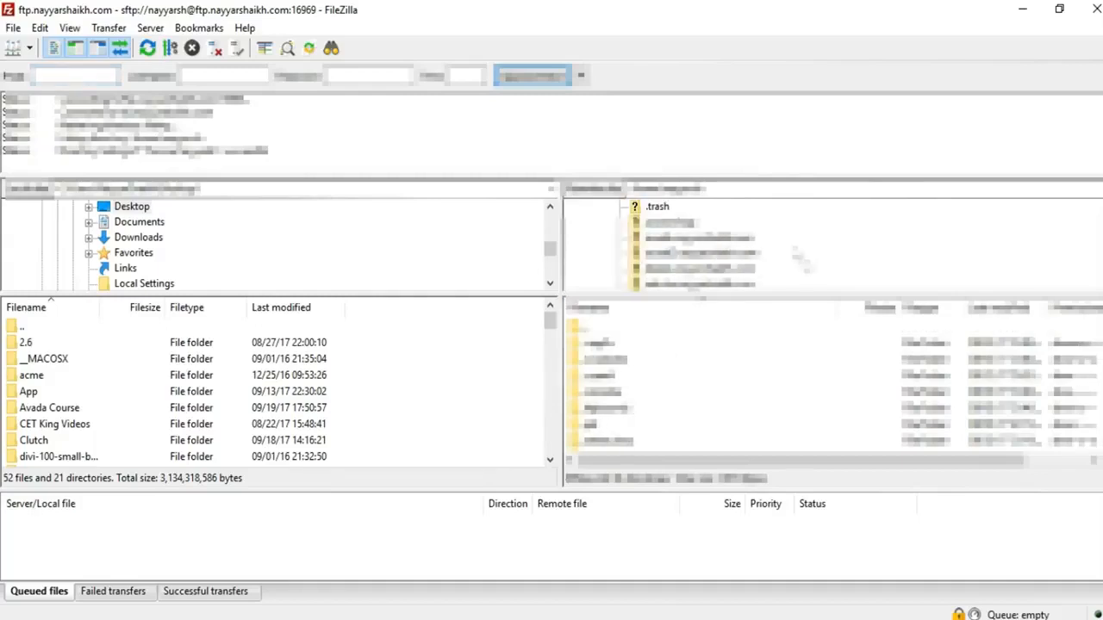
pyautogui.scroll(-1, 755, 264)
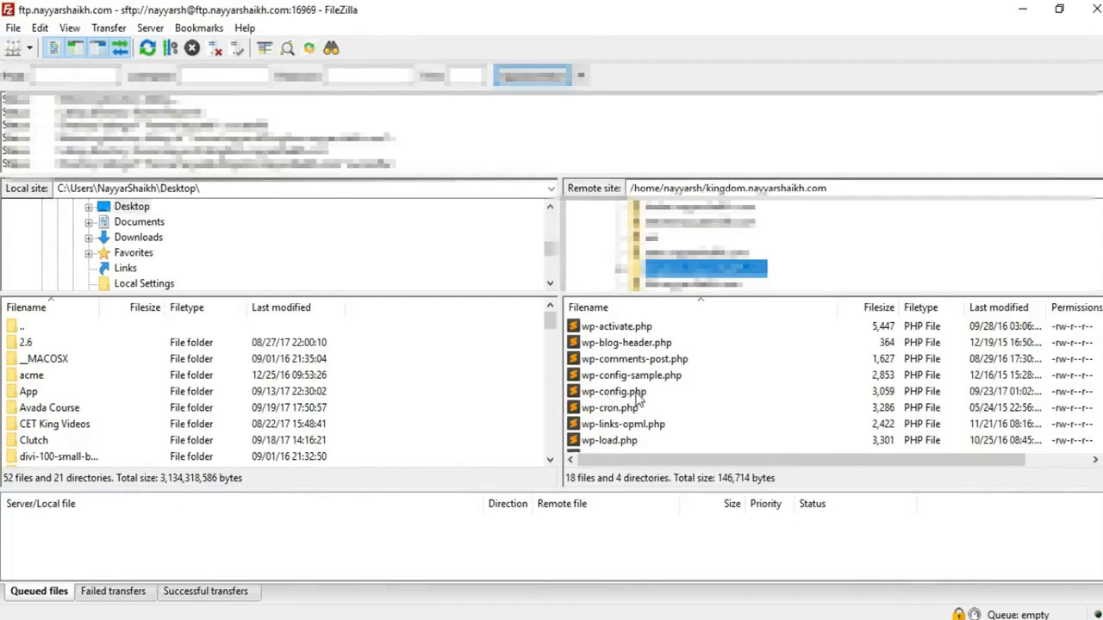
pyautogui.scroll(-7, 448, 405)
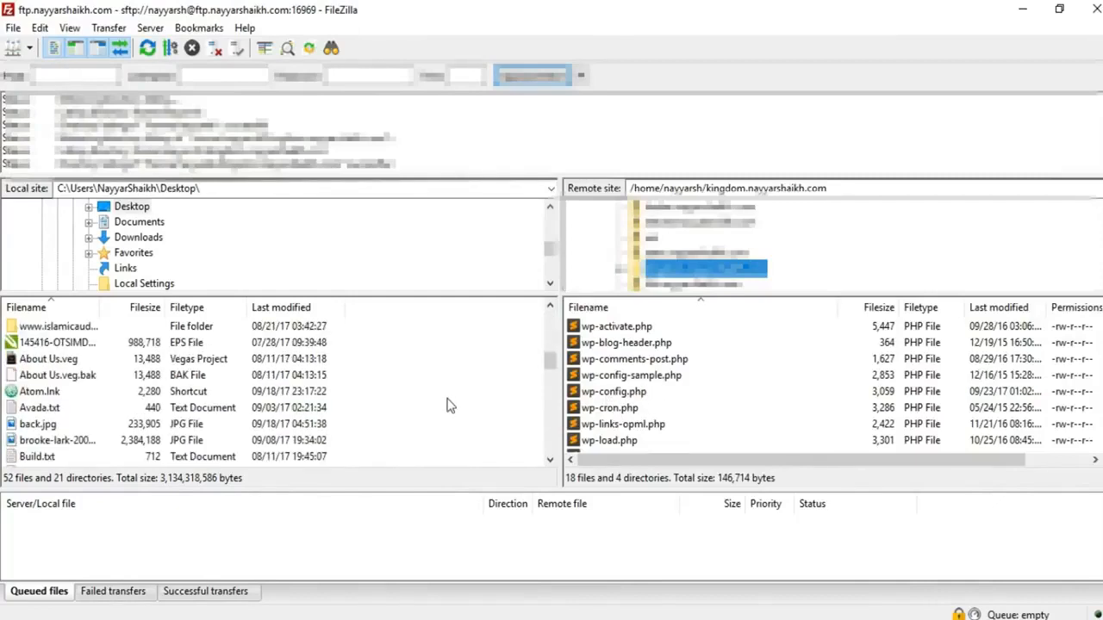
# Step: Download wp-config.php to the local Desktop and dismiss the update check
pyautogui.moveTo(638, 397); pyautogui.dragTo(379, 408)
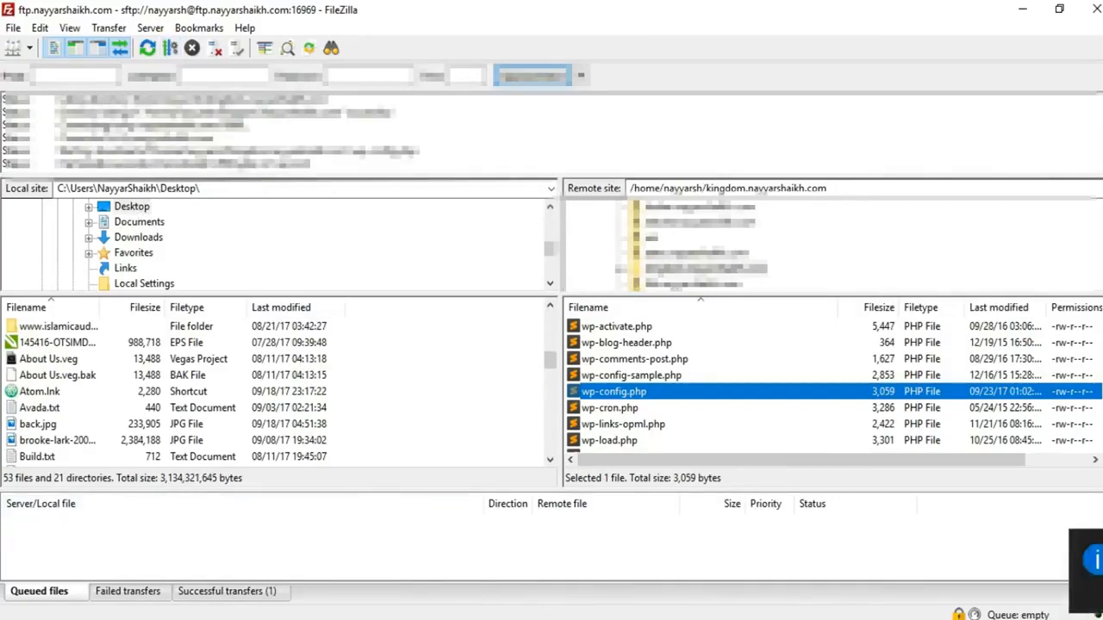
pyautogui.moveTo(461, 618)
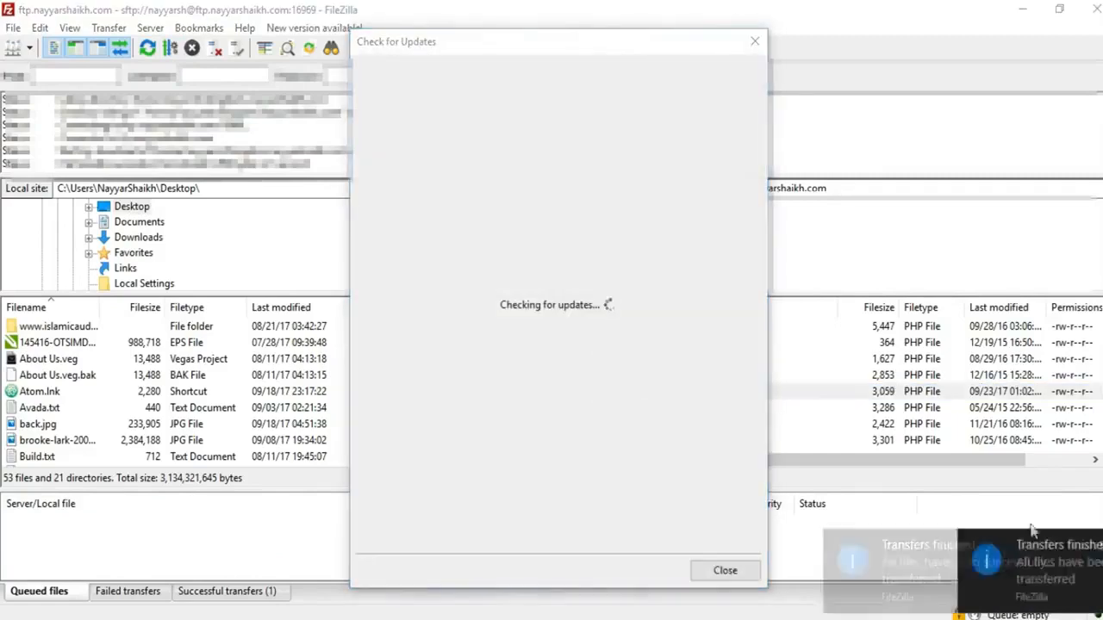
pyautogui.click(730, 571)
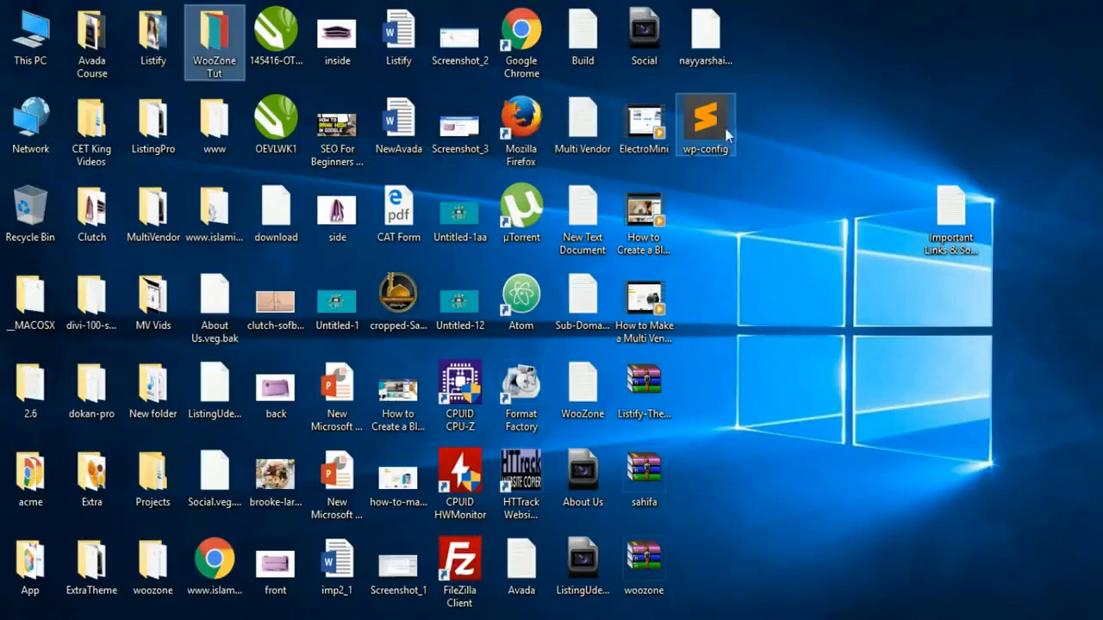
# Step: Open wp-config.php from the desktop in Sublime Text and scroll to its MySQL settings
pyautogui.click(720, 140)
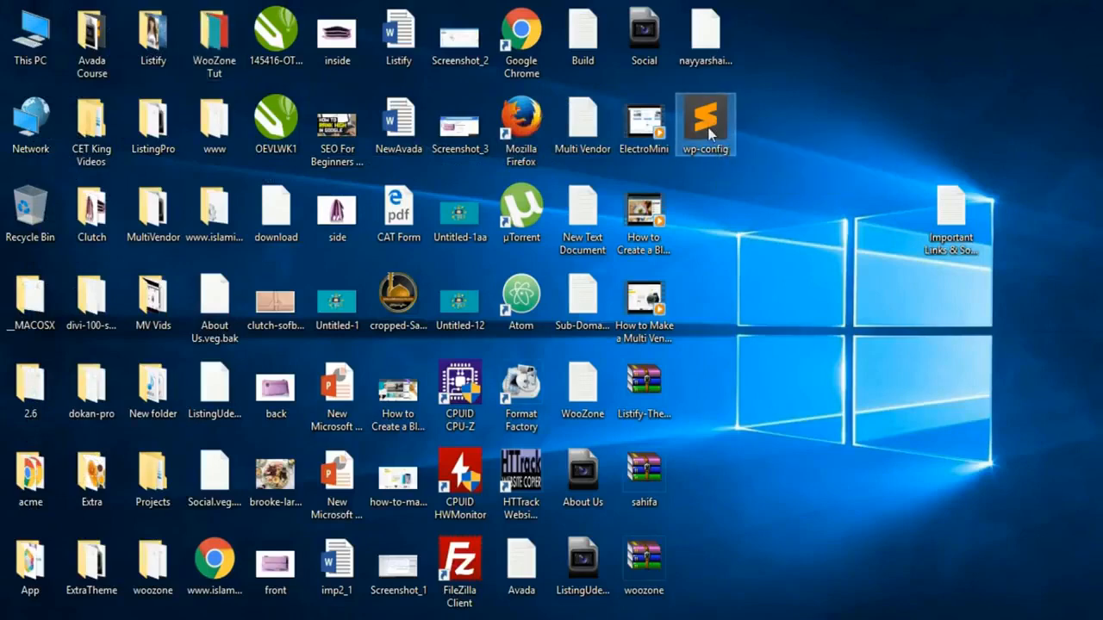
pyautogui.rightClick(708, 131)
pyautogui.click(698, 136)
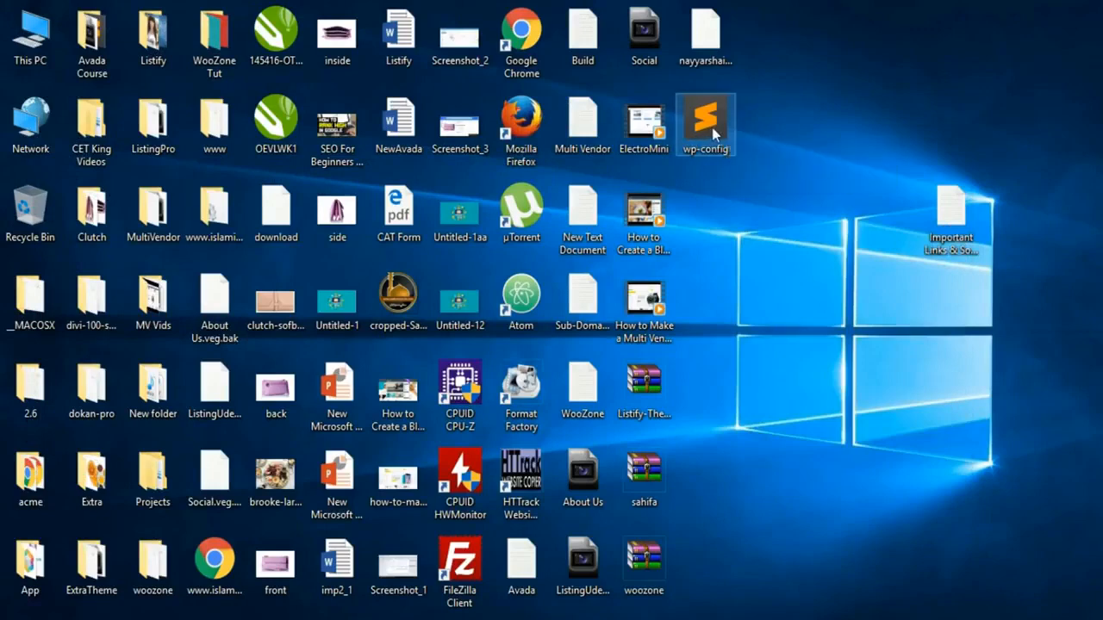
pyautogui.click(756, 115)
pyautogui.doubleClick(713, 130)
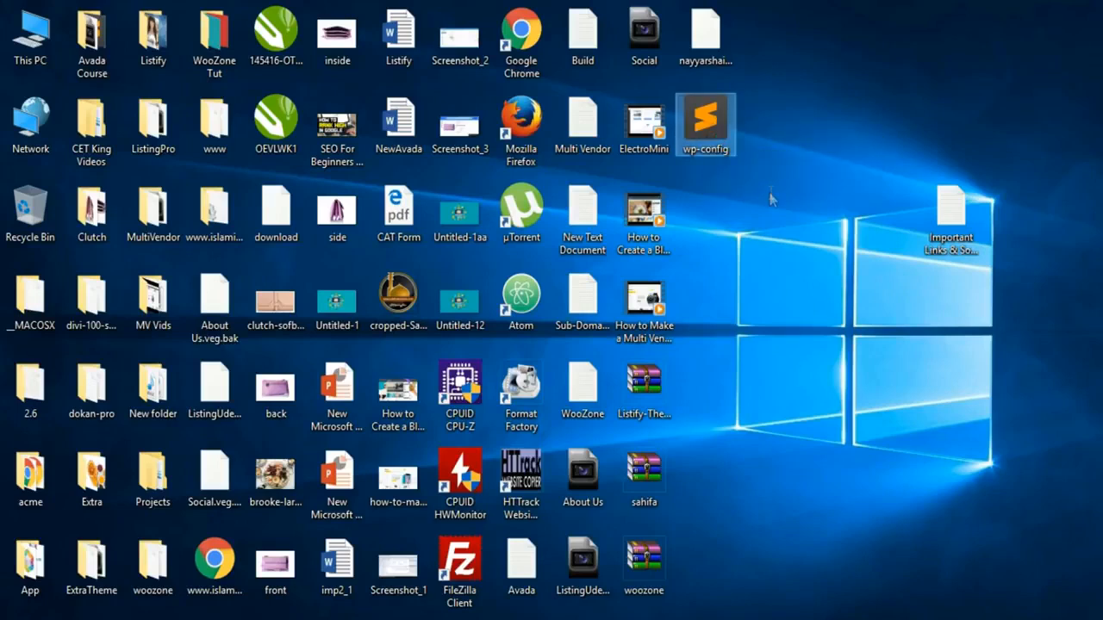
pyautogui.scroll(-1, 580, 335)
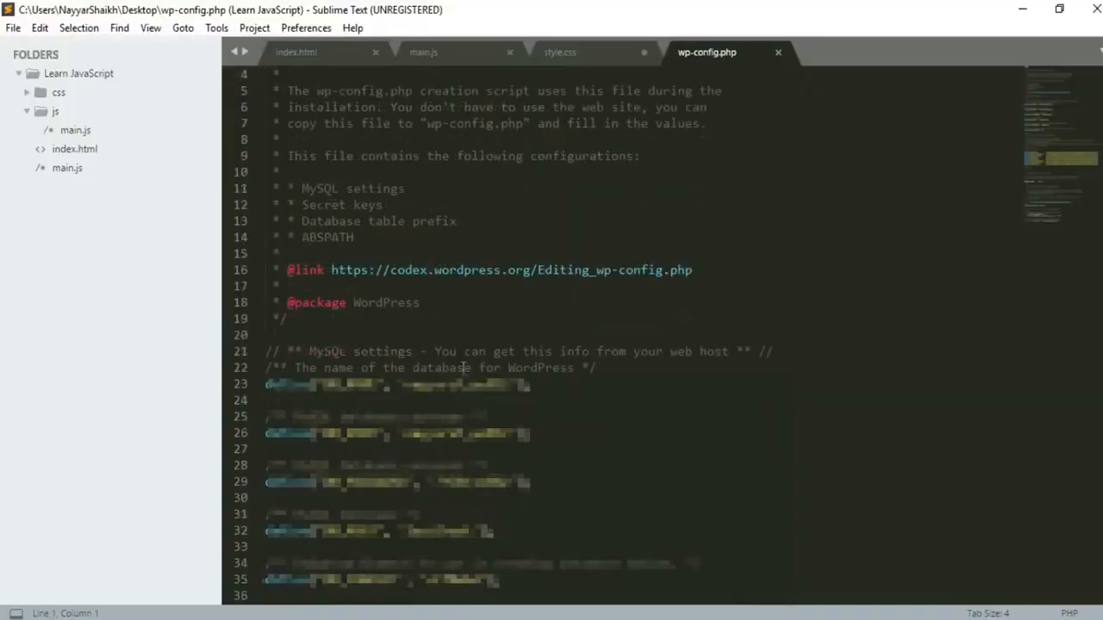
# Step: Paste the WP_MEMORY_LIMIT define line below the wp-config.php header comment and save
pyautogui.click(298, 335)
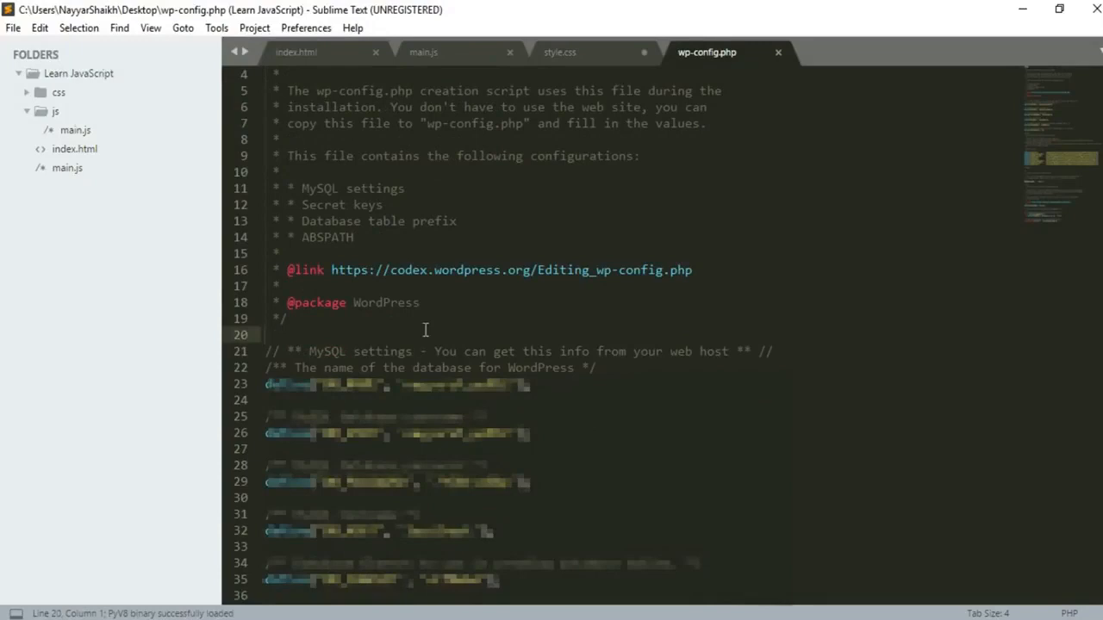
pyautogui.press('Return')
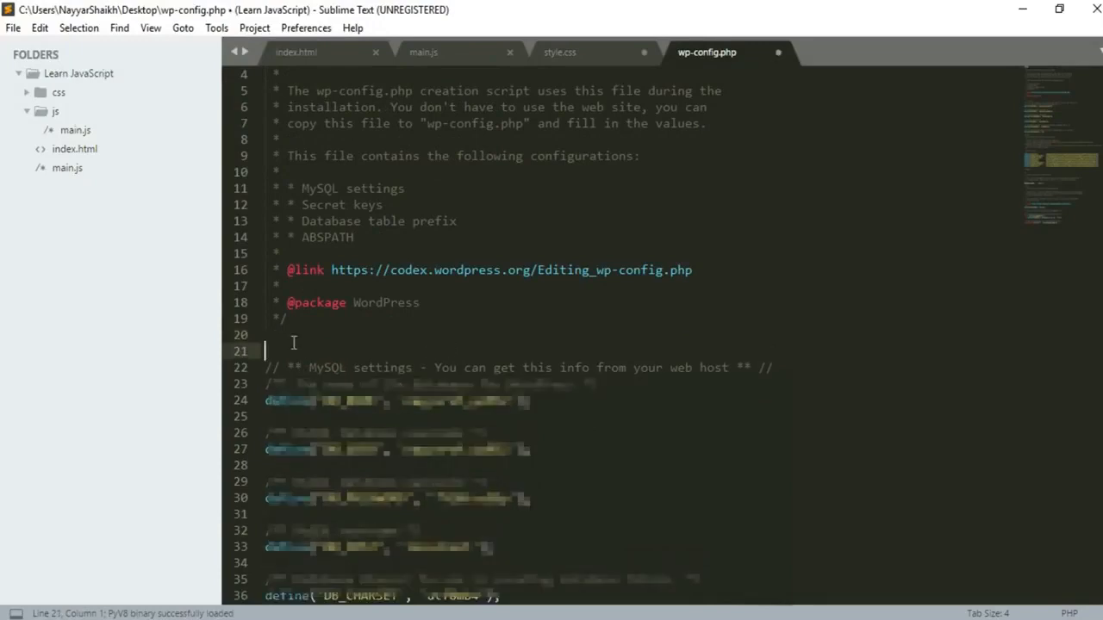
pyautogui.click(291, 341)
pyautogui.press('Return')
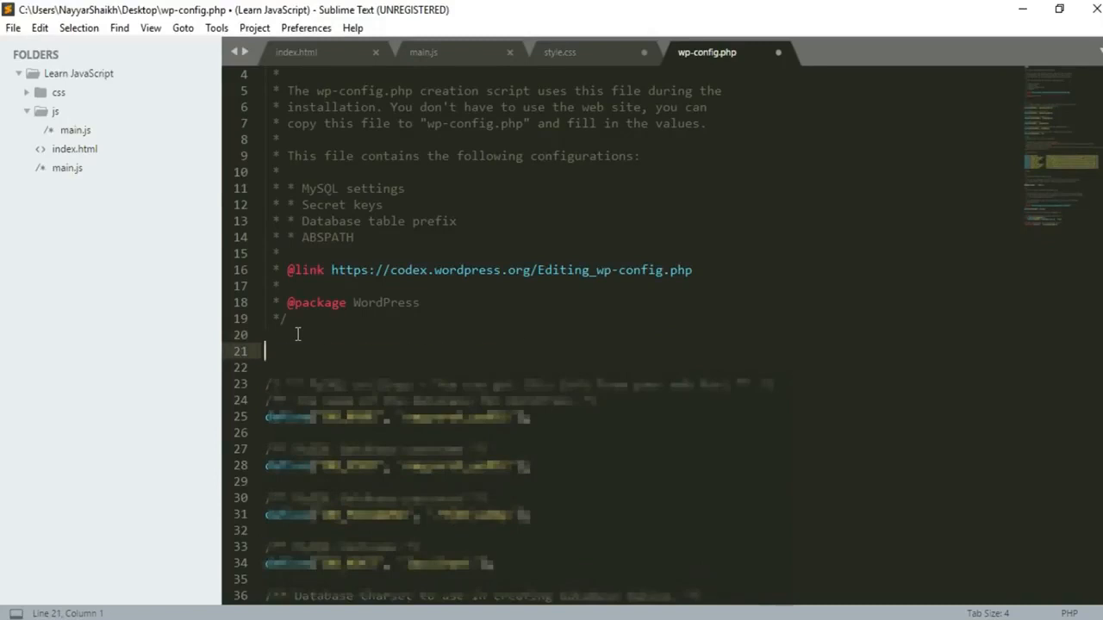
pyautogui.write("define( 'WP_MEMORY_LIMIT', '96M' );")
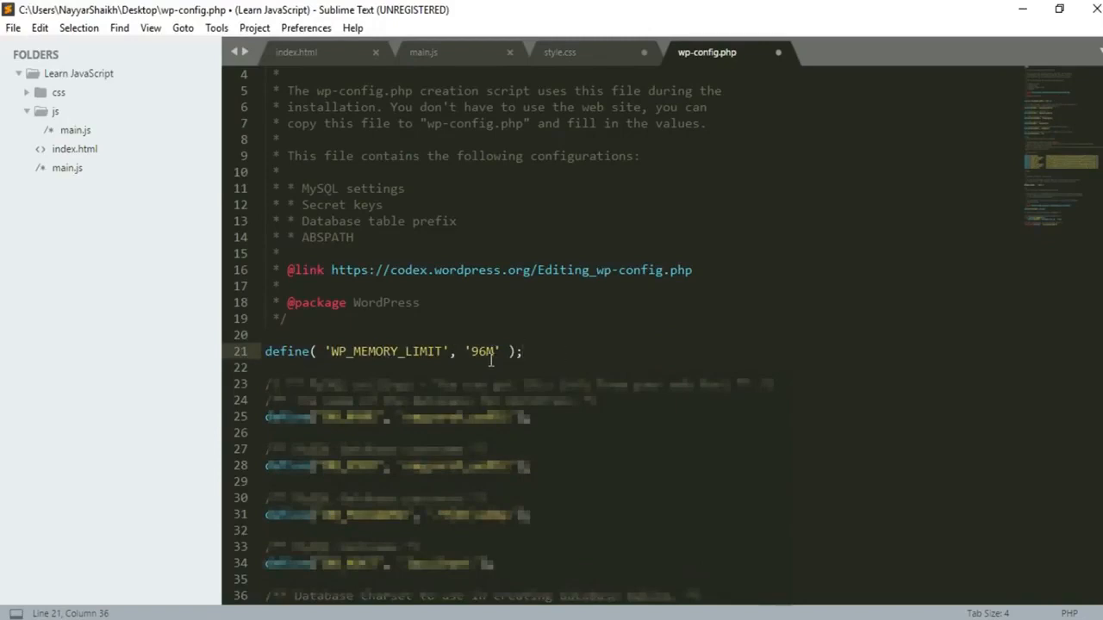
pyautogui.hotkey('ctrl', 's')
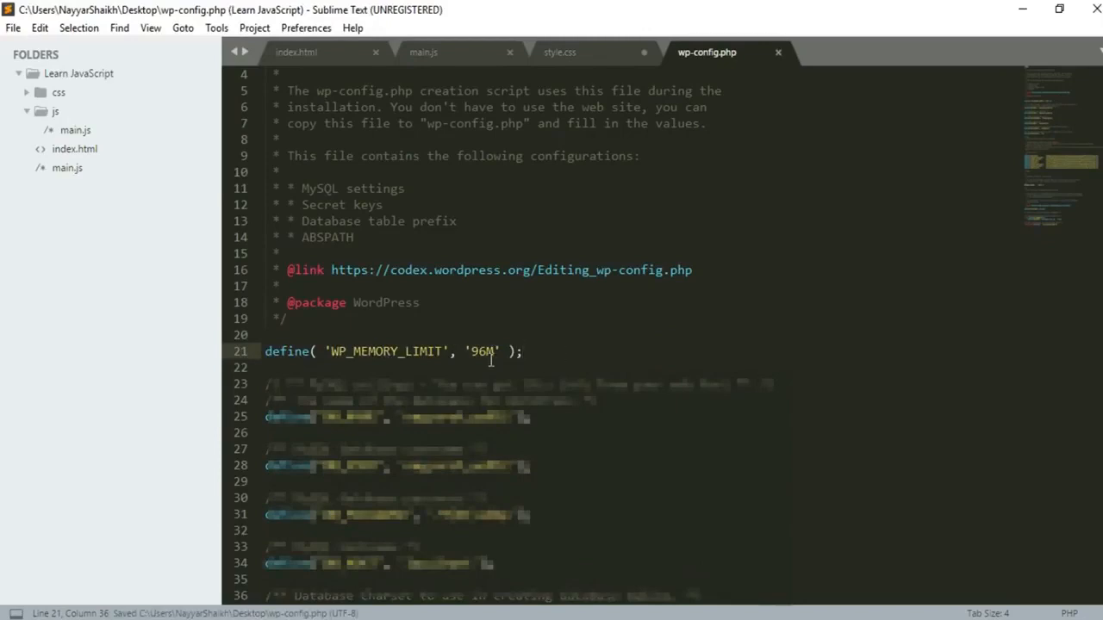
# Step: Change the memory limit value from 96M to 128M and save wp-config.php
pyautogui.click(487, 352)
pyautogui.press('BackSpace')
pyautogui.press('BackSpace')
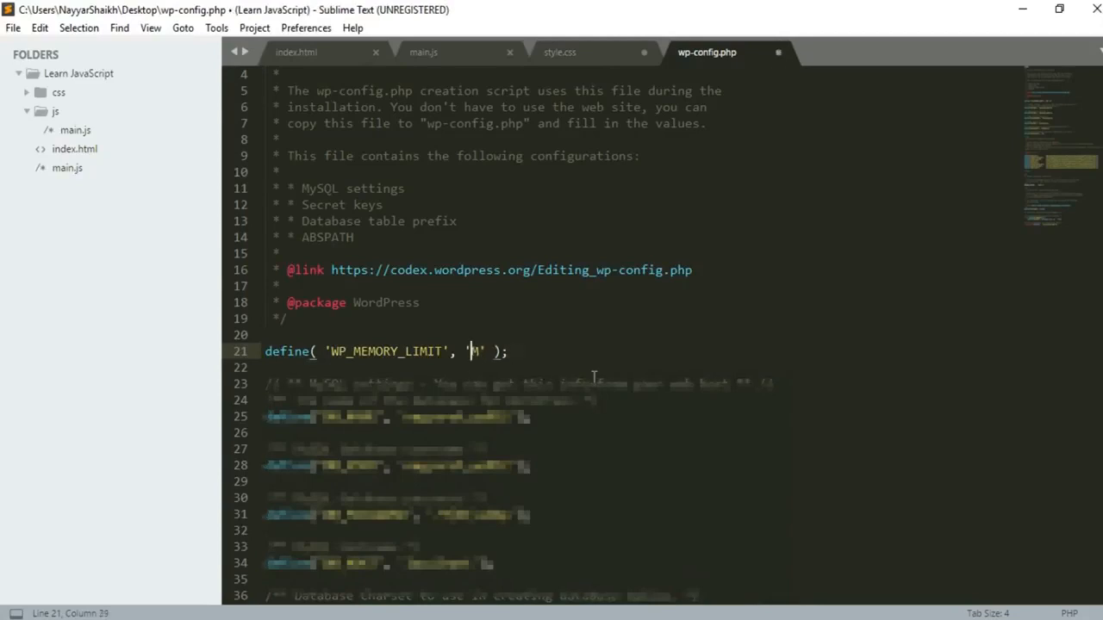
pyautogui.write('128')
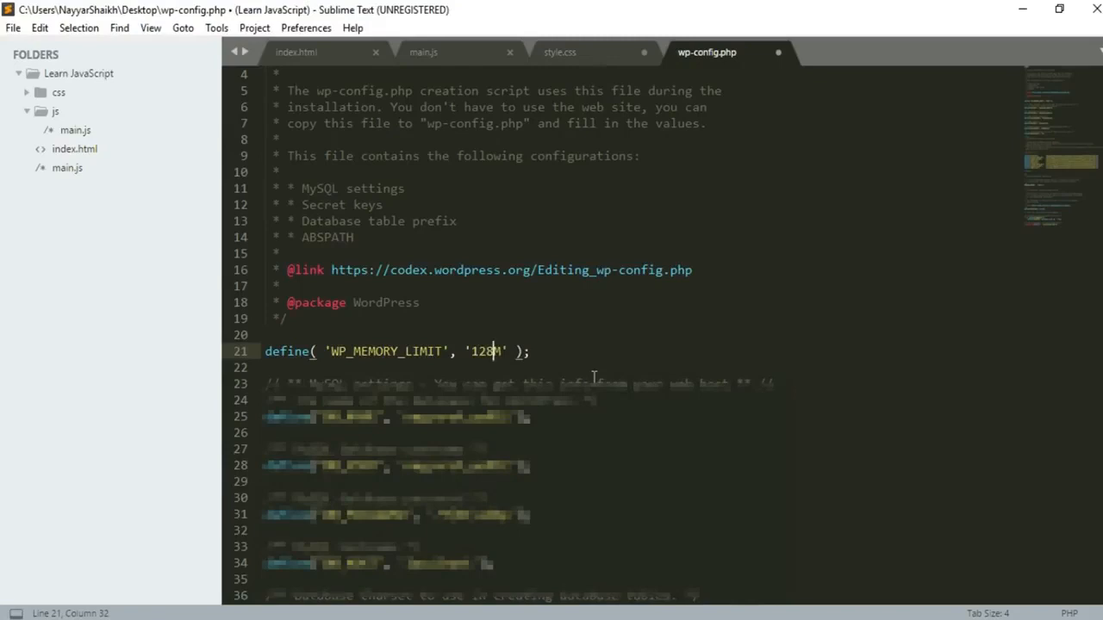
pyautogui.hotkey('ctrl', 's')
pyautogui.hotkey('alt', 'Tab')
# Step: Refresh the local list, upload wp-config.php over the server copy, and reload the WordPress Dashboard
pyautogui.rightClick(433, 401)
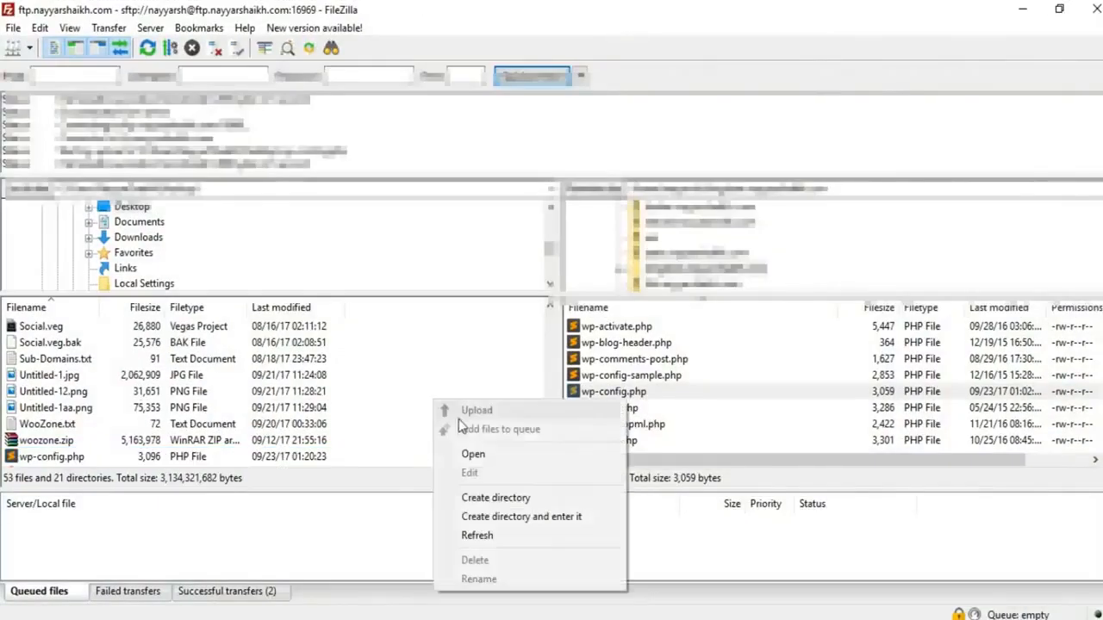
pyautogui.click(490, 534)
pyautogui.moveTo(43, 457); pyautogui.dragTo(684, 388)
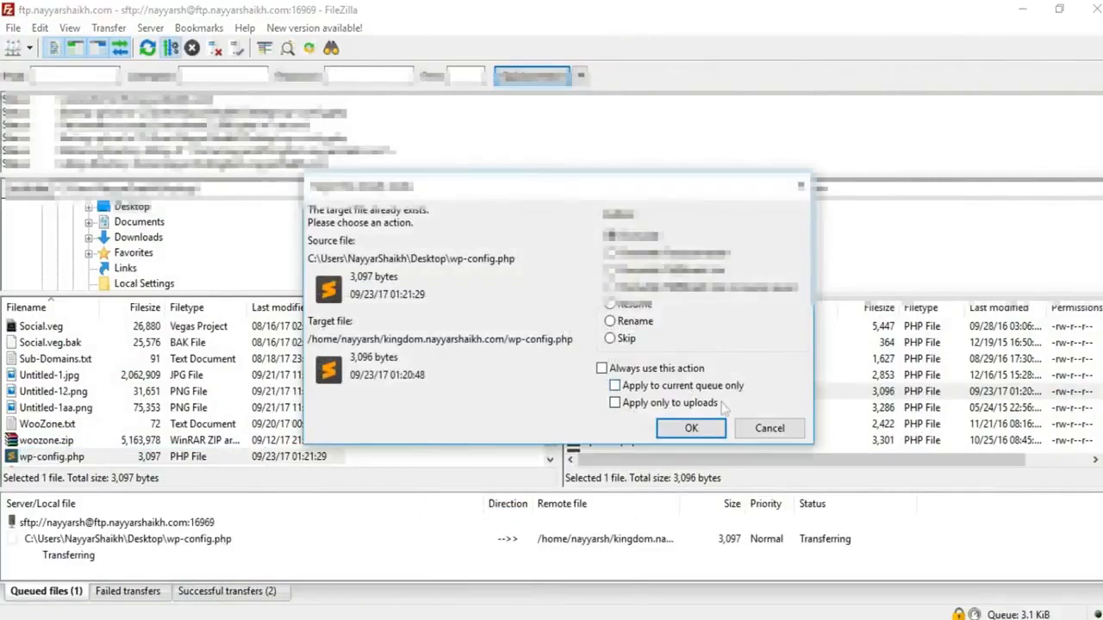
pyautogui.click(691, 433)
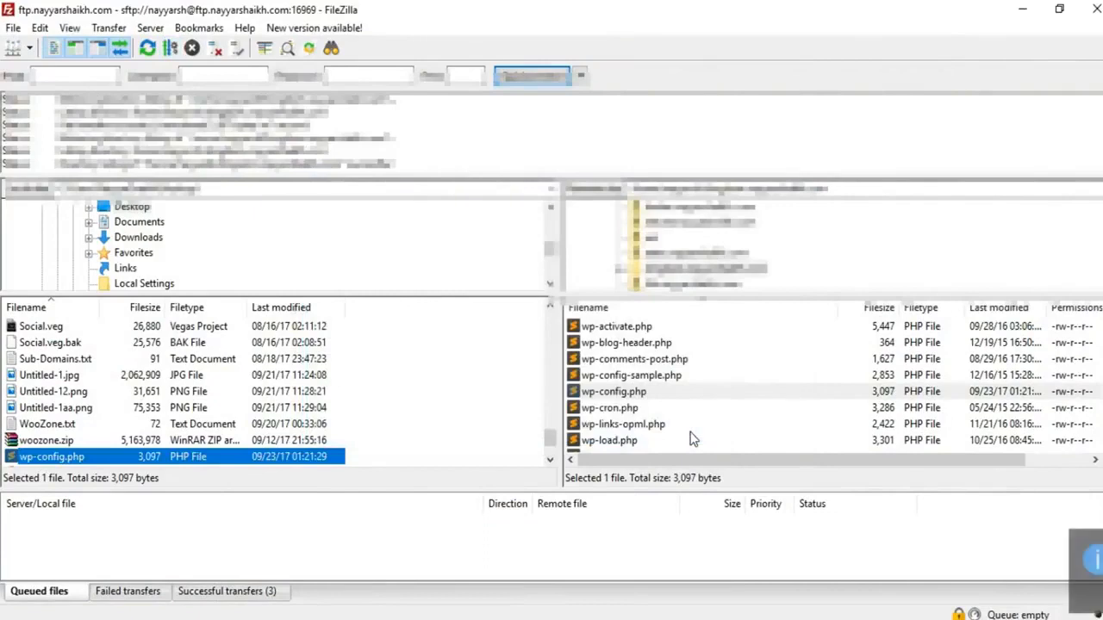
pyautogui.hotkey('alt', 'Tab')
pyautogui.click(60, 41)
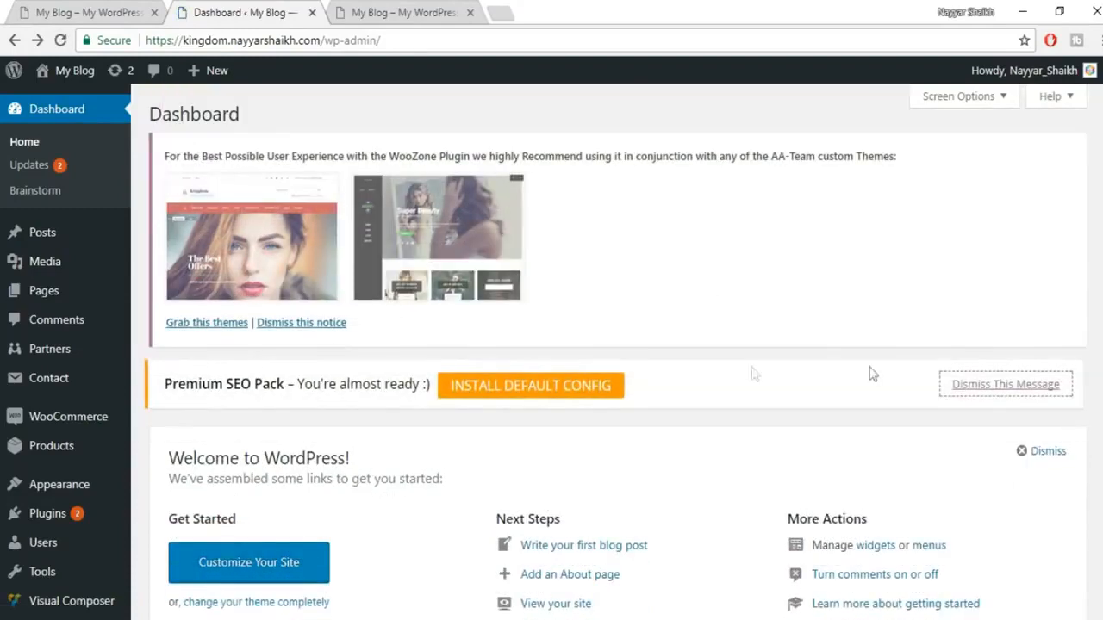
# Step: Dismiss the Premium SEO Pack notice and reload the blog's front page to show the Kingdom theme
pyautogui.click(1021, 392)
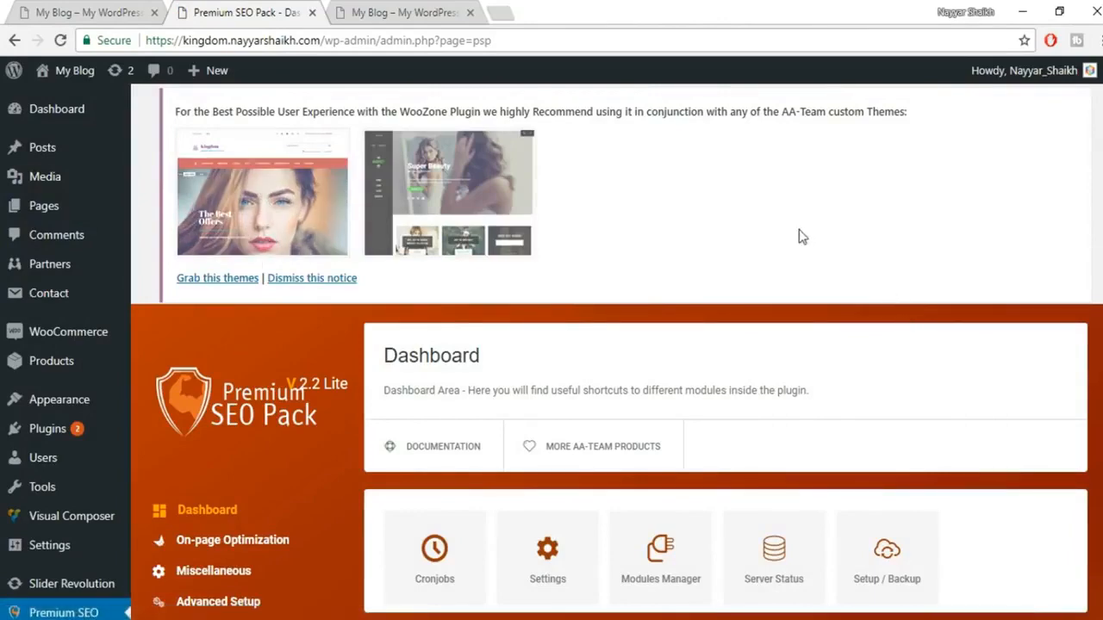
pyautogui.click(392, 13)
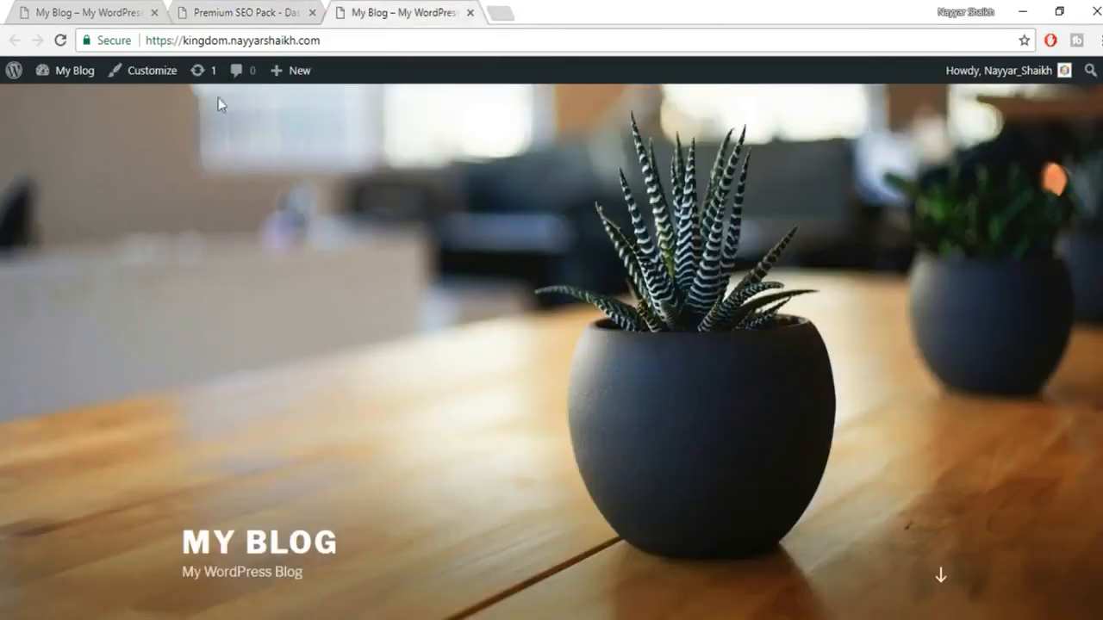
pyautogui.click(60, 41)
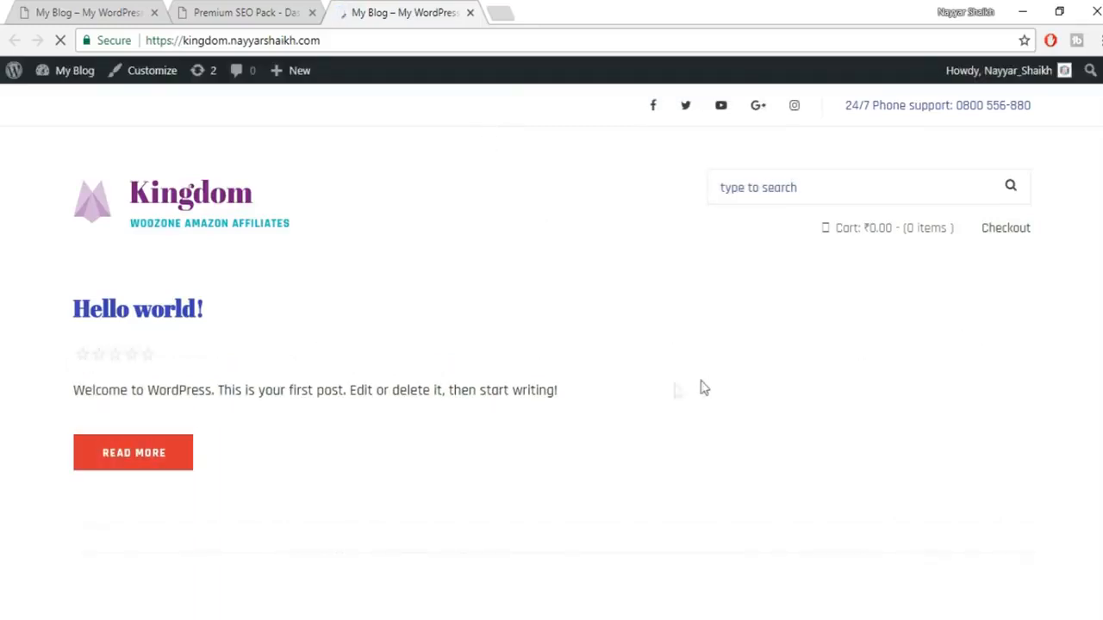
# Step: Compare the live woozone shop with the Kingdom blog, viewing the blog at 75% browser zoom
pyautogui.click(60, 7)
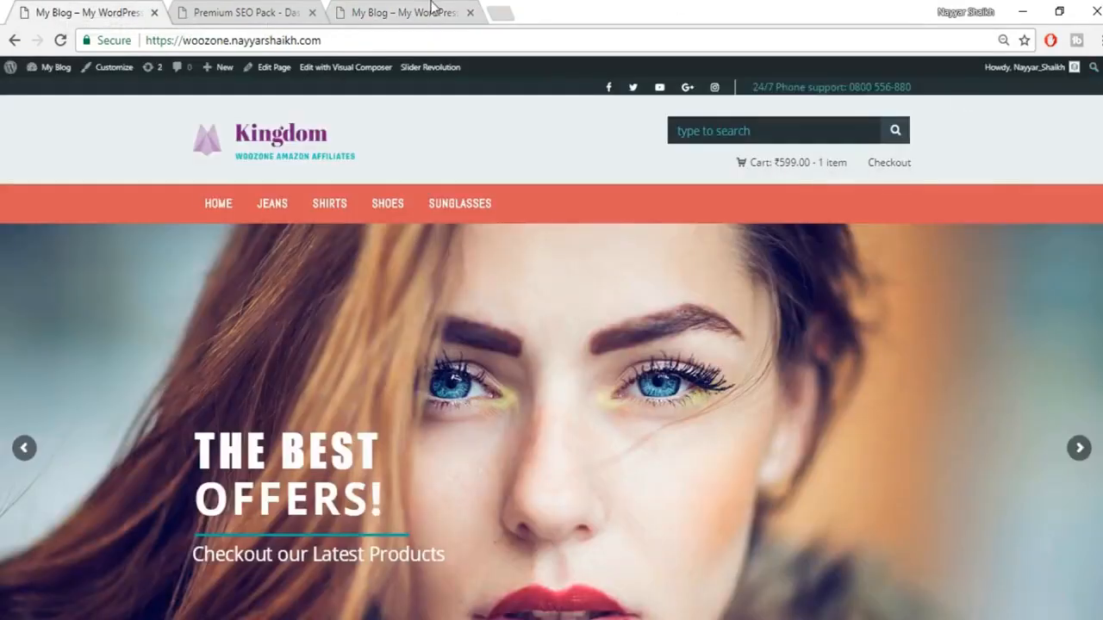
pyautogui.click(473, 14)
pyautogui.click(1096, 40)
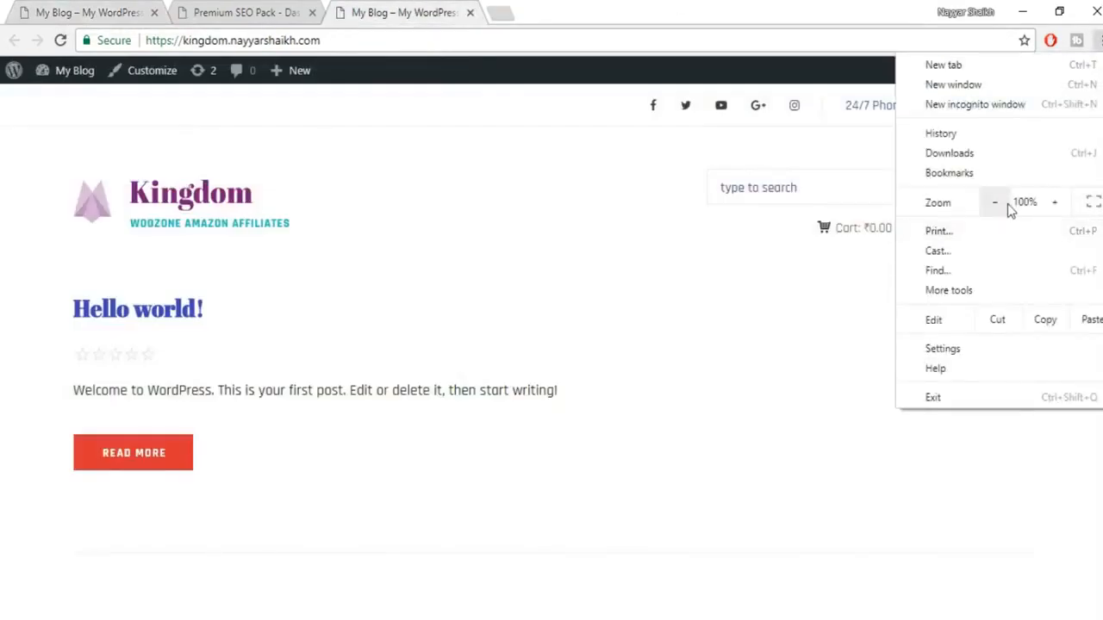
pyautogui.click(996, 203)
pyautogui.click(1005, 203)
pyautogui.click(1005, 202)
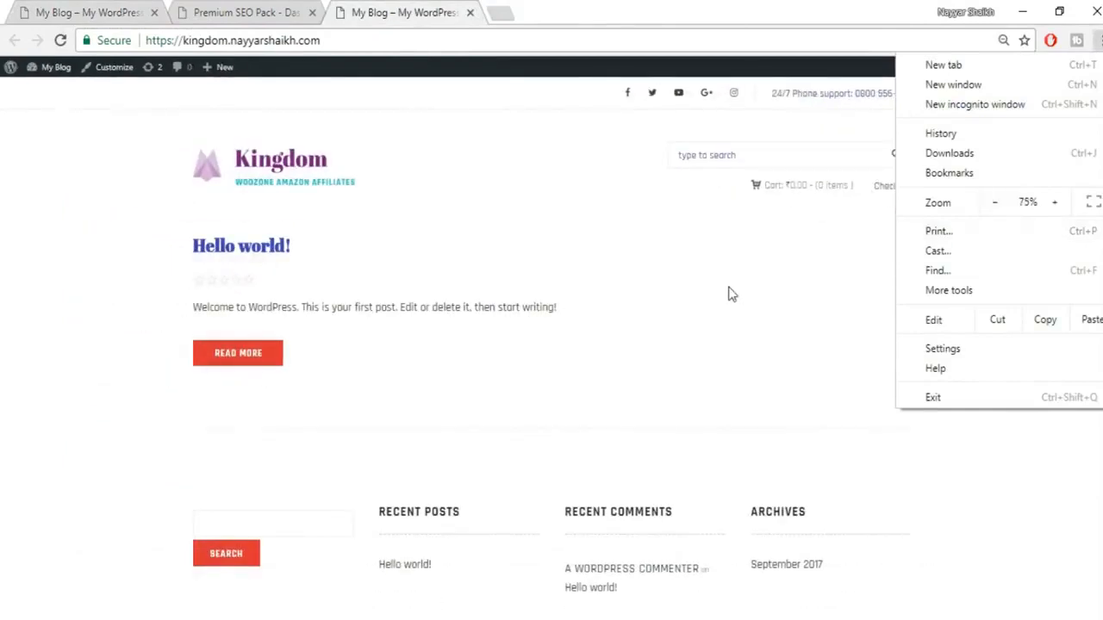
pyautogui.click(746, 326)
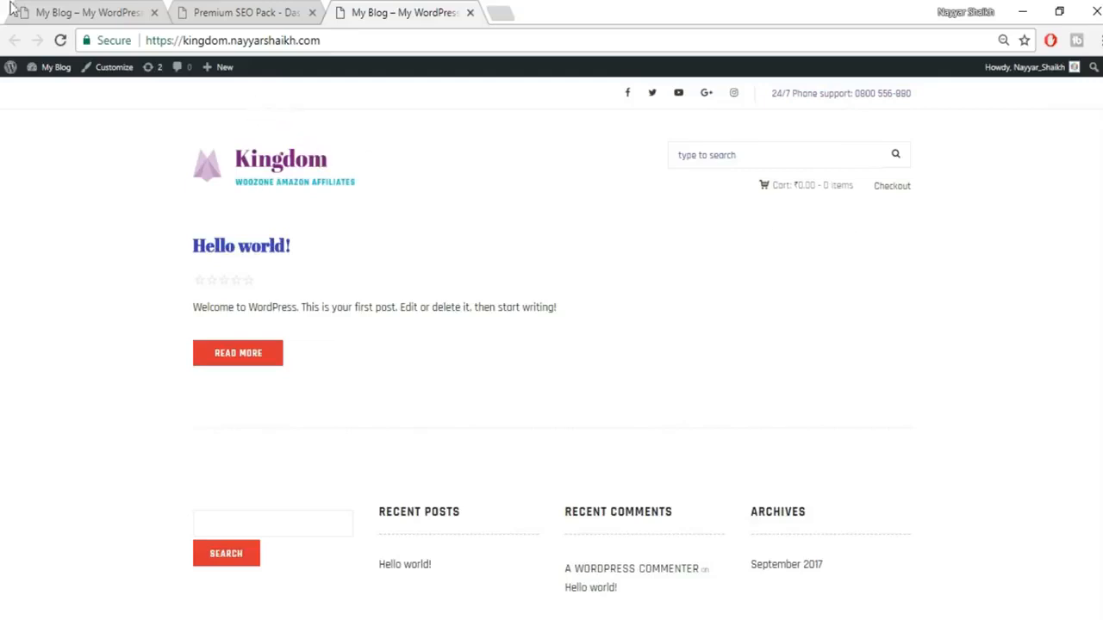
pyautogui.click(60, 12)
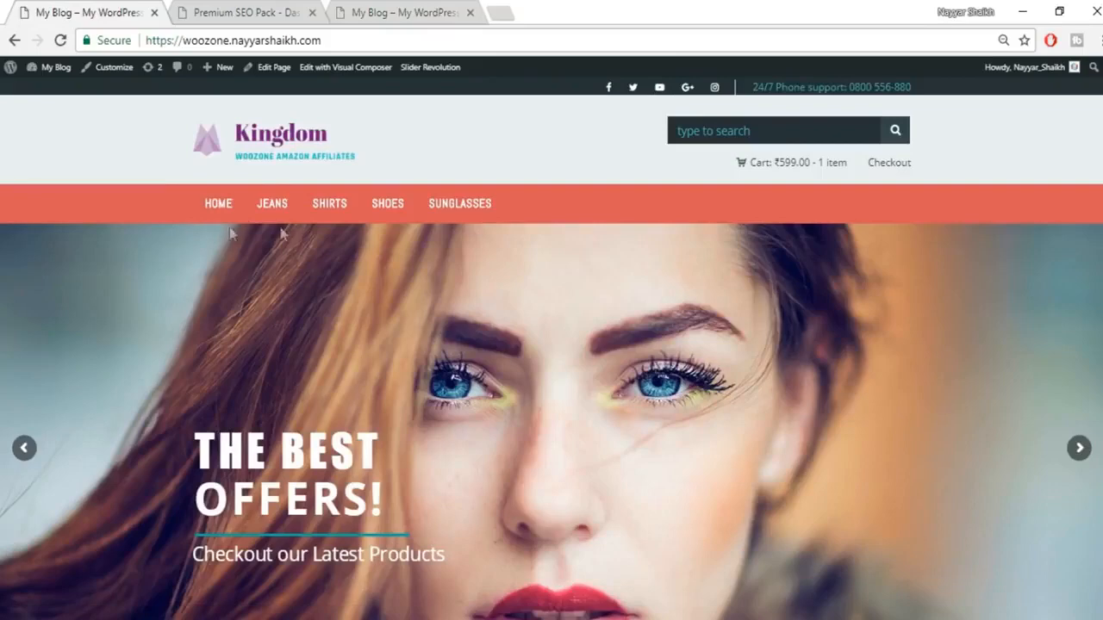
pyautogui.click(416, 8)
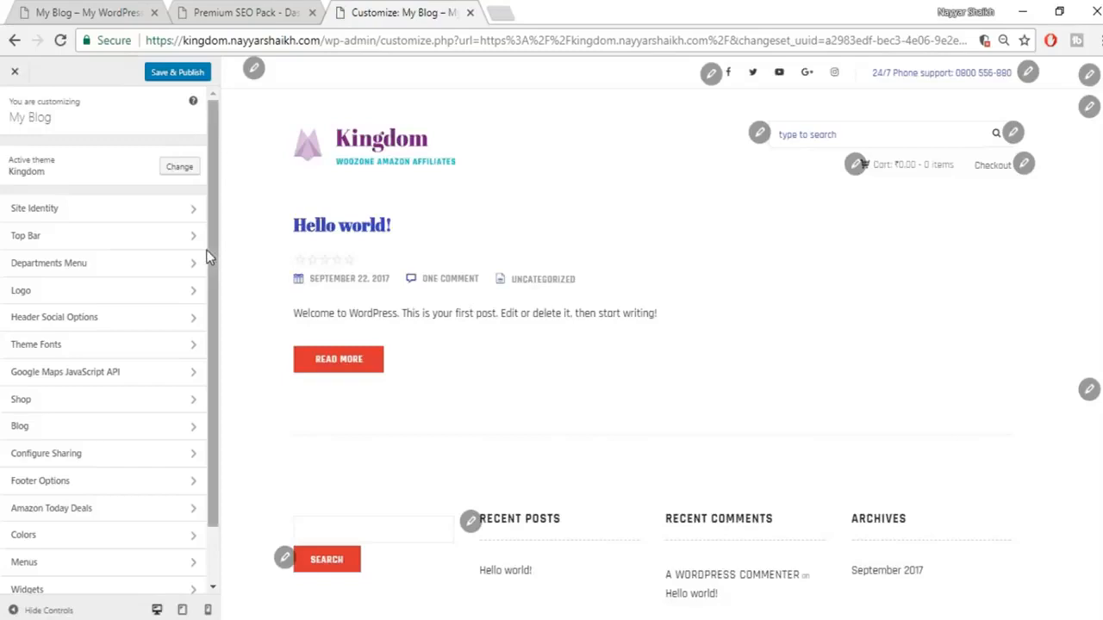
# Step: Open the Customizer's Additional CSS section, then open New Text Document in Notepad
pyautogui.scroll(-2, 196, 293)
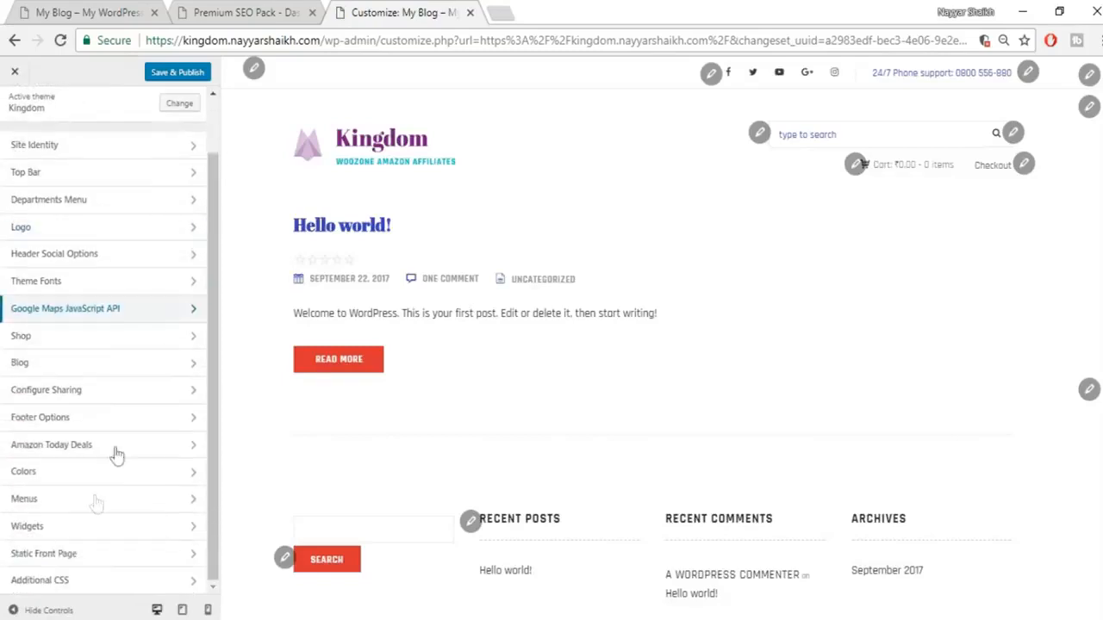
pyautogui.click(69, 582)
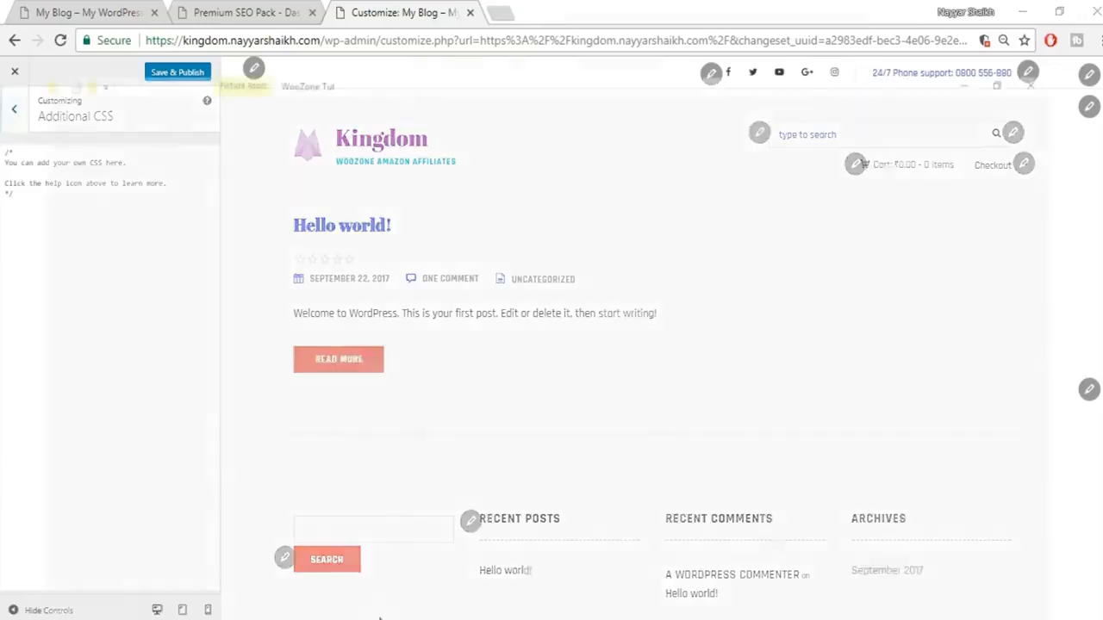
pyautogui.hotkey('alt', 'Tab')
pyautogui.doubleClick(284, 166)
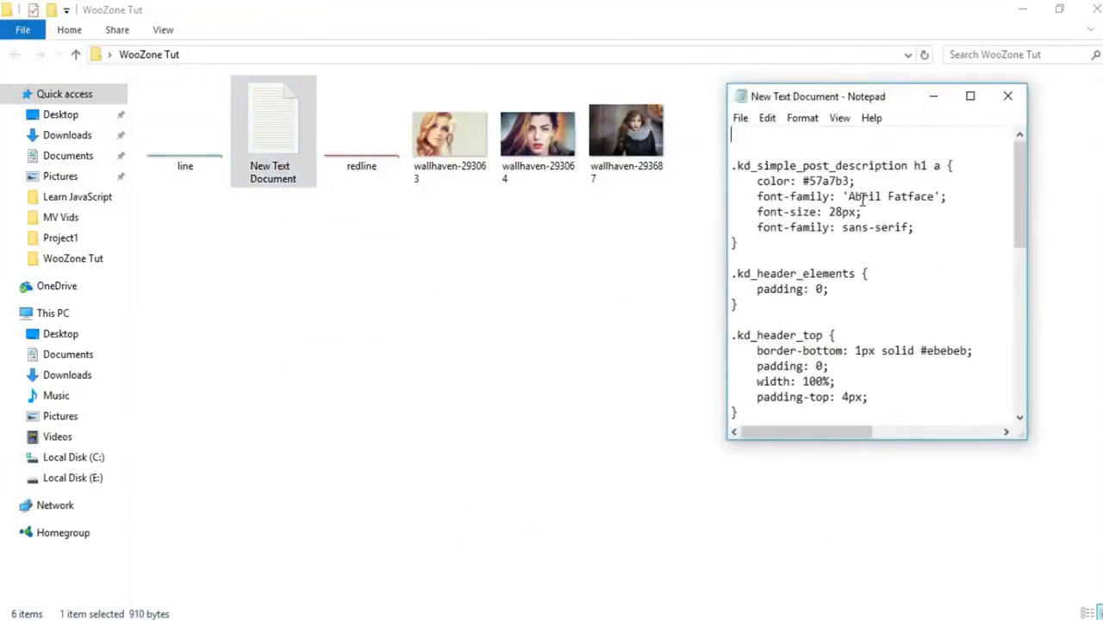
# Step: Copy all the CSS from Notepad and place the cursor in the Additional CSS editor
pyautogui.hotkey('ctrl', 'a')
pyautogui.hotkey('ctrl', 'c')
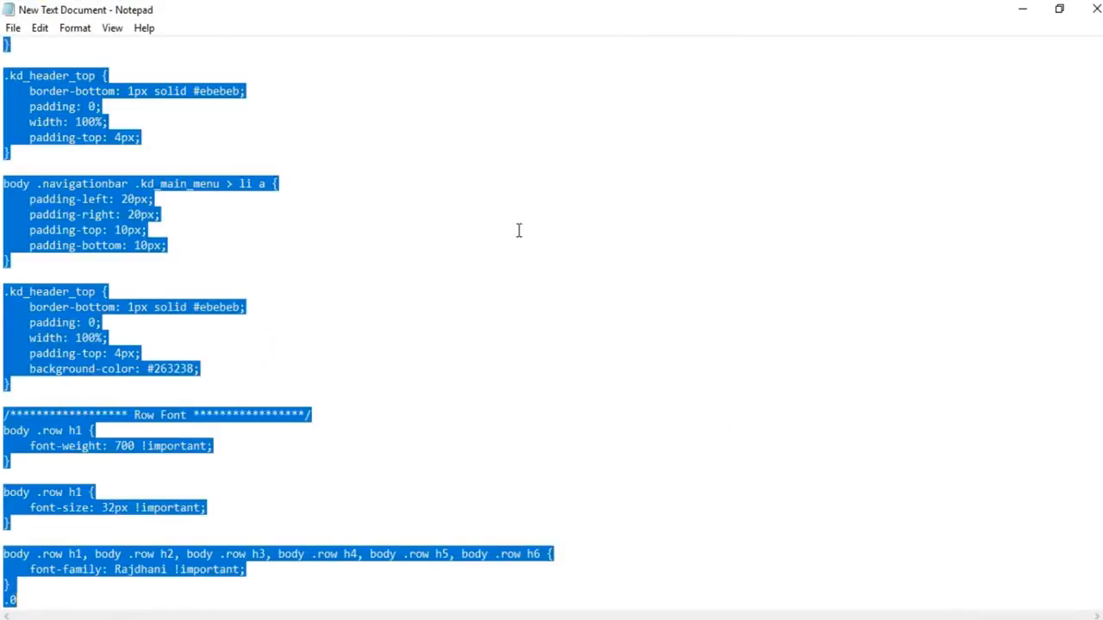
pyautogui.hotkey('alt', 'Tab')
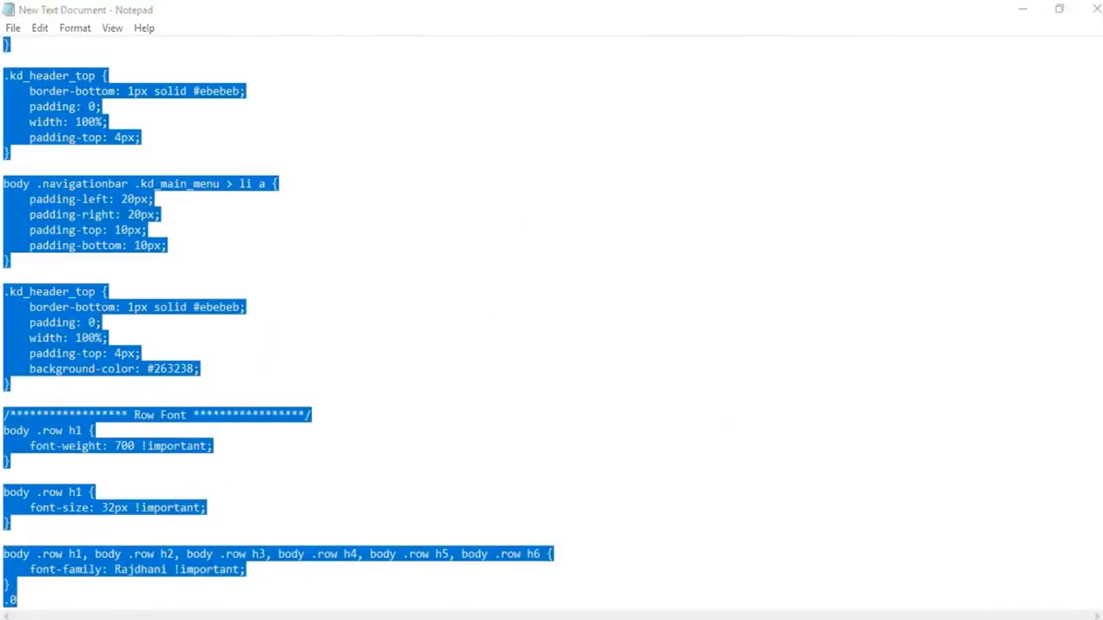
pyautogui.click(105, 335)
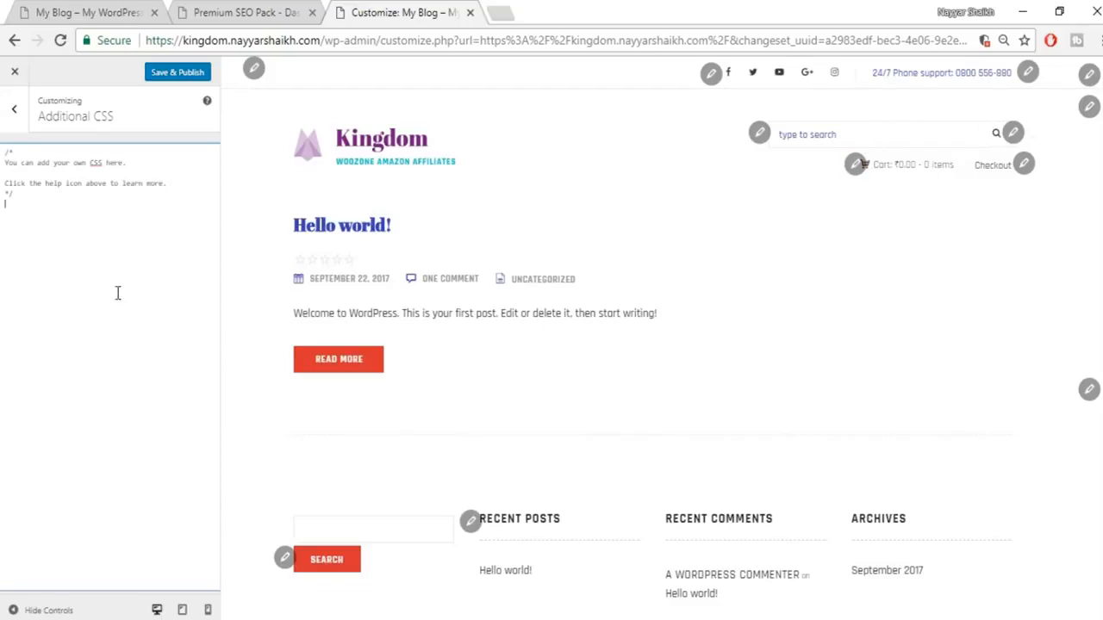
# Step: Paste the .kd_header_top through Rajdhani font rules into Additional CSS and Save & Publish
pyautogui.hotkey('ctrl', 'v')
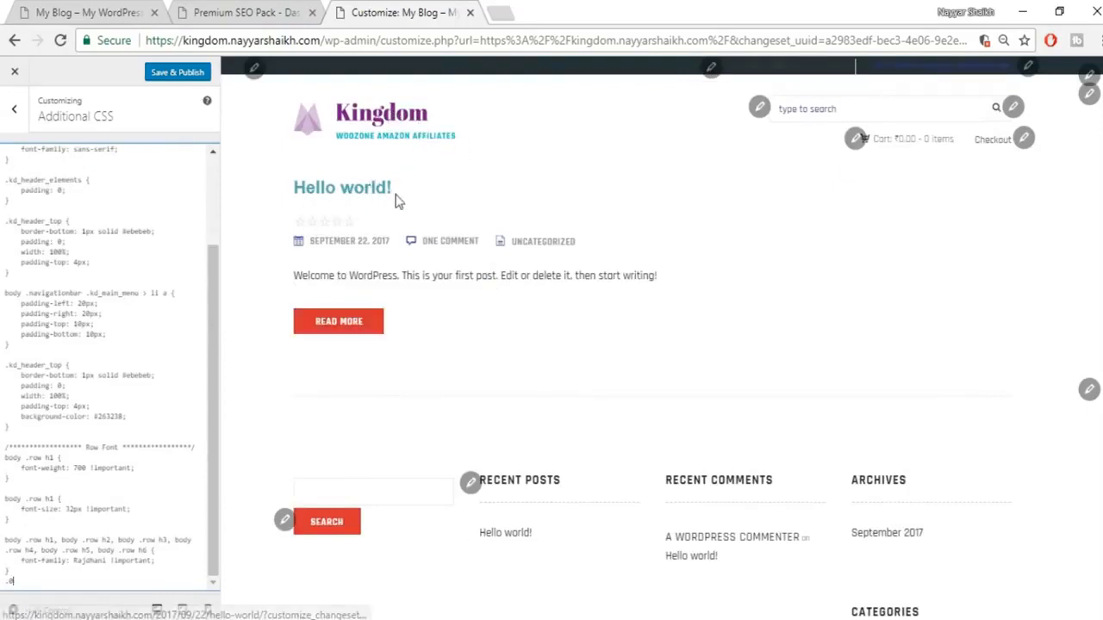
pyautogui.scroll(3, 197, 285)
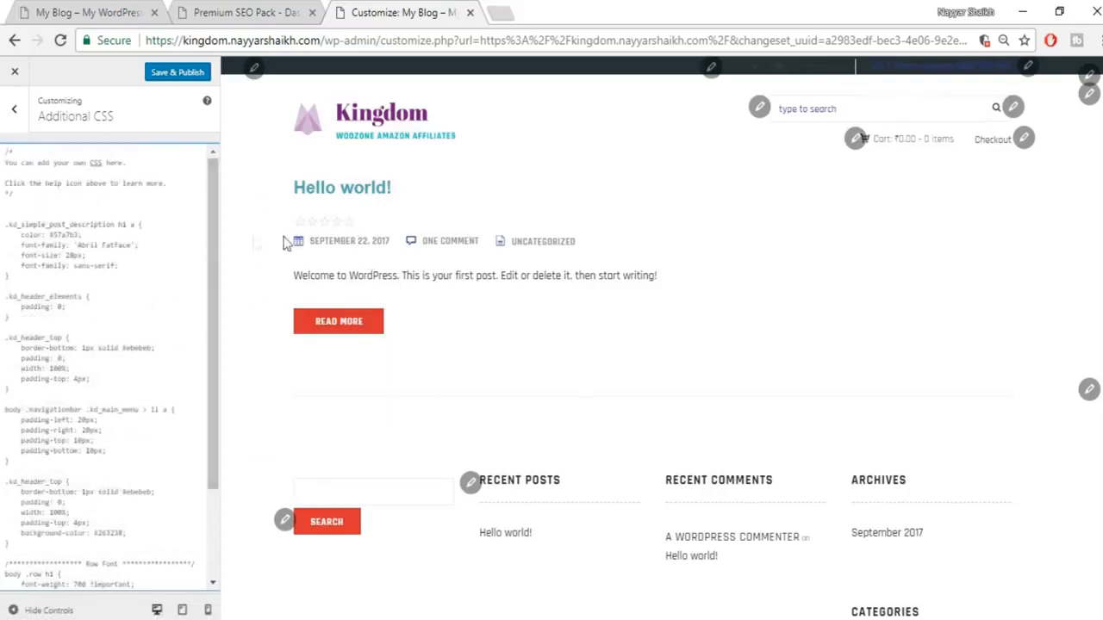
pyautogui.scroll(-3, 128, 347)
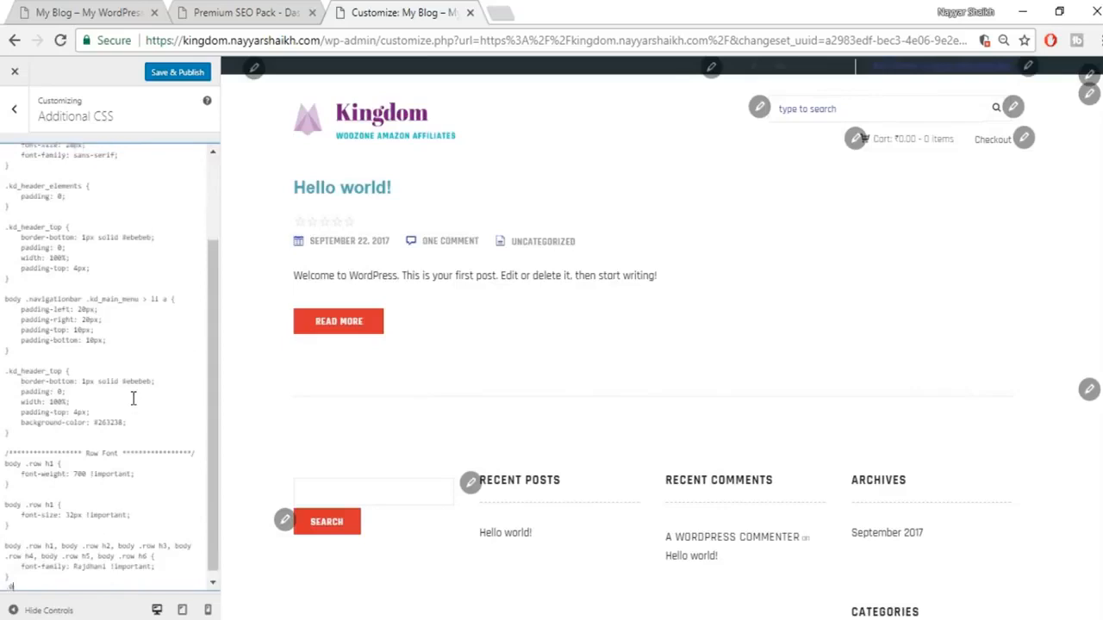
pyautogui.scroll(3, 129, 392)
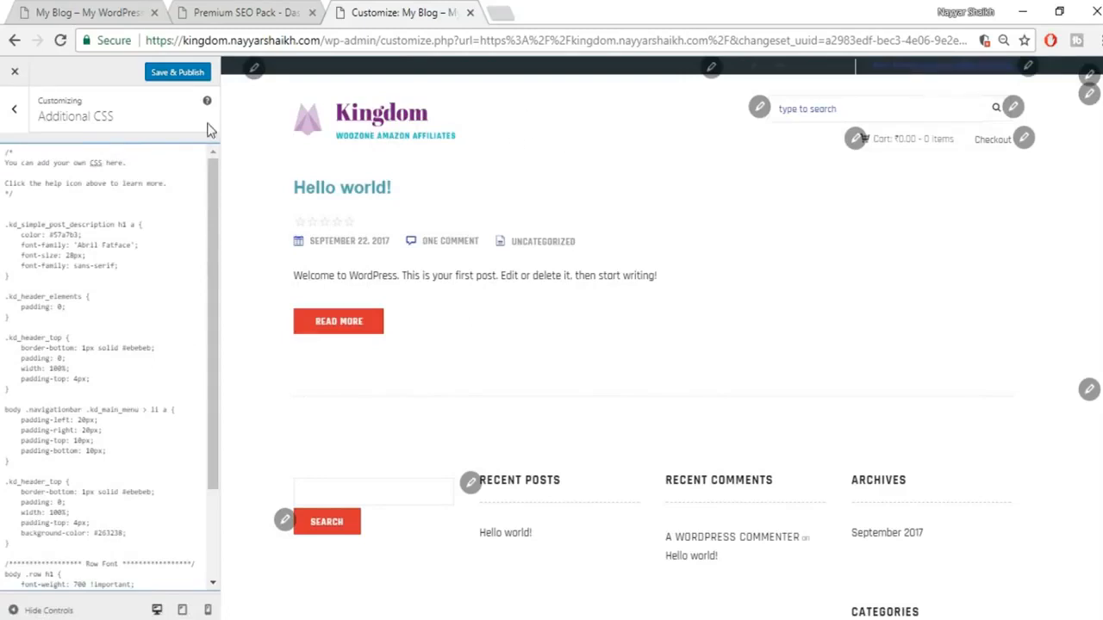
pyautogui.click(188, 79)
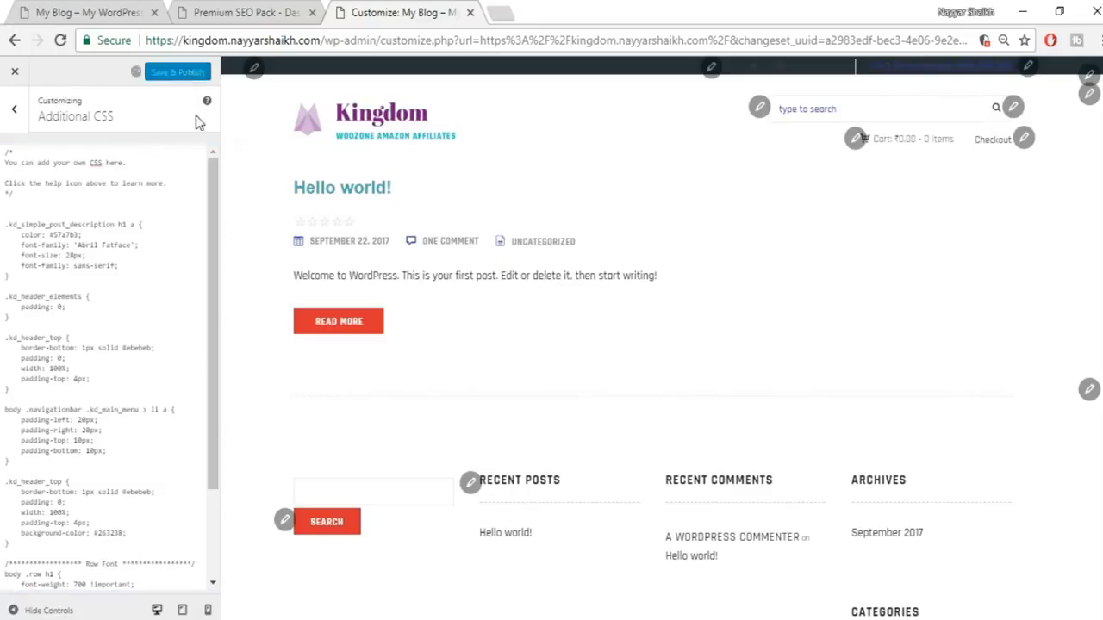
pyautogui.click(49, 7)
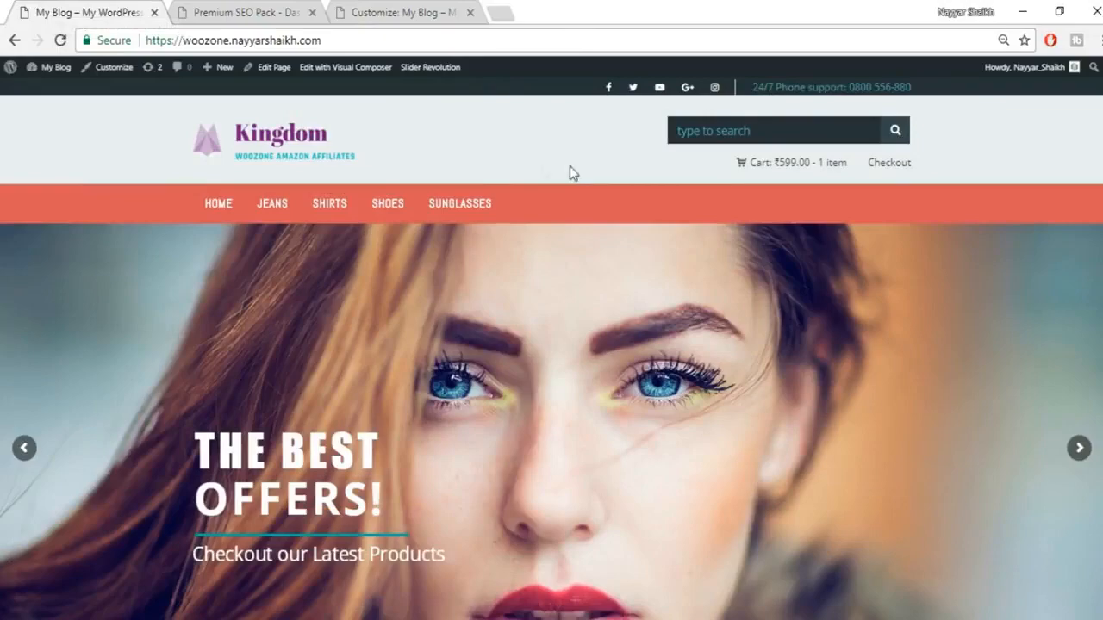
pyautogui.click(404, 11)
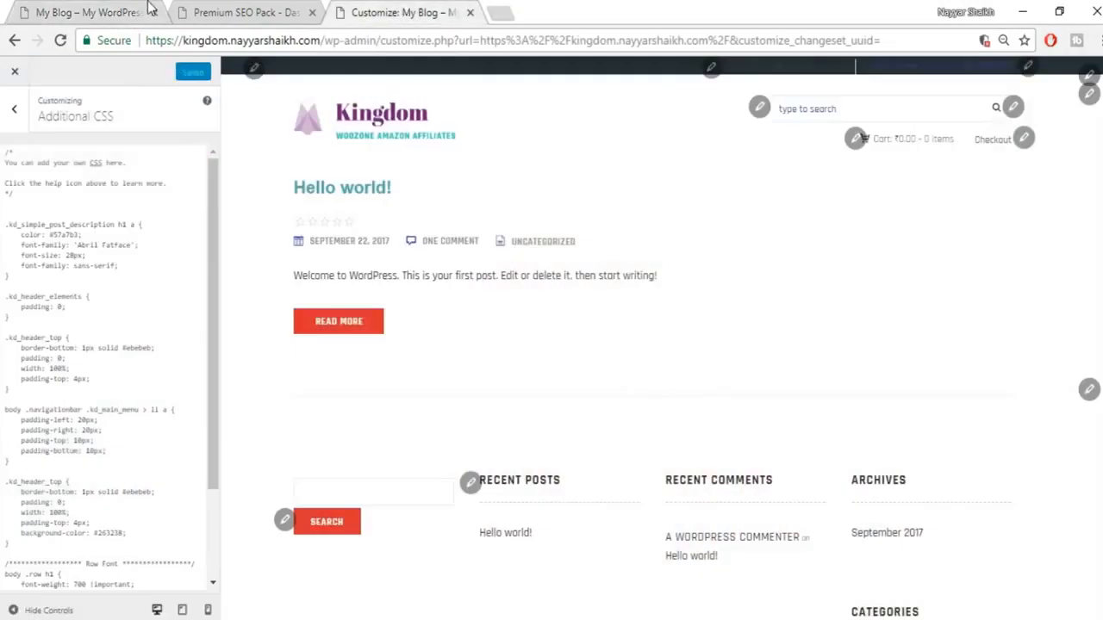
pyautogui.click(148, 9)
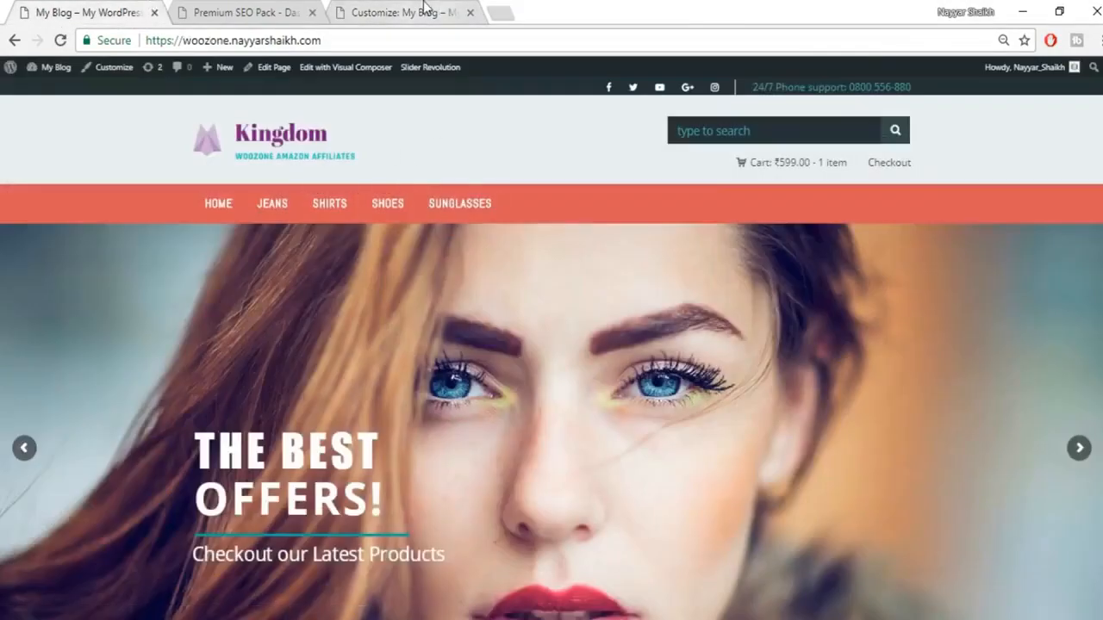
pyautogui.click(423, 8)
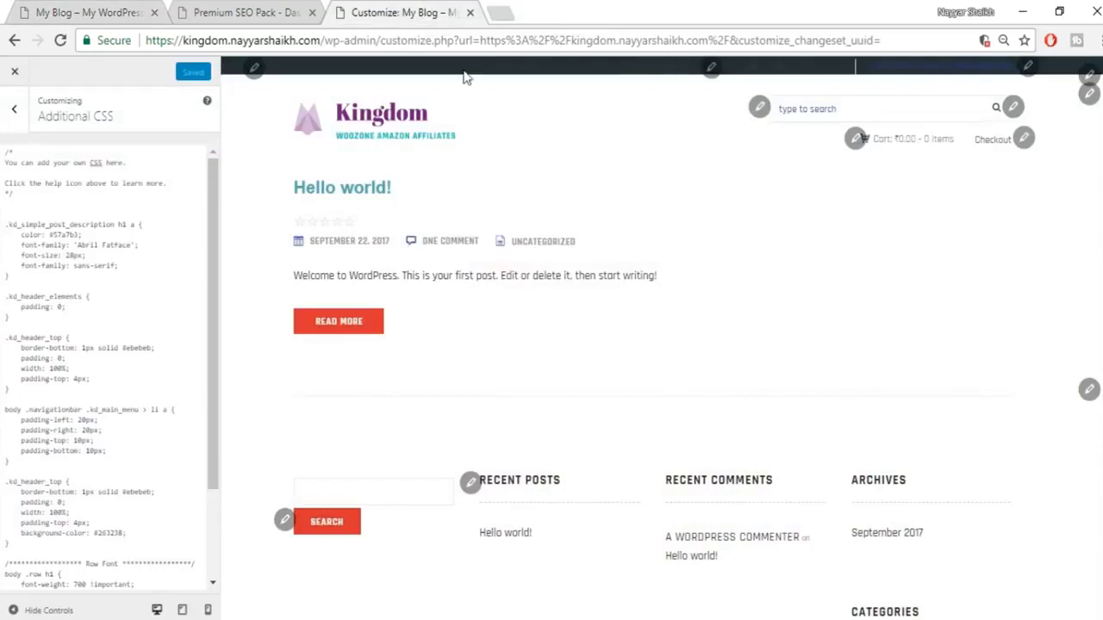
pyautogui.click(90, 11)
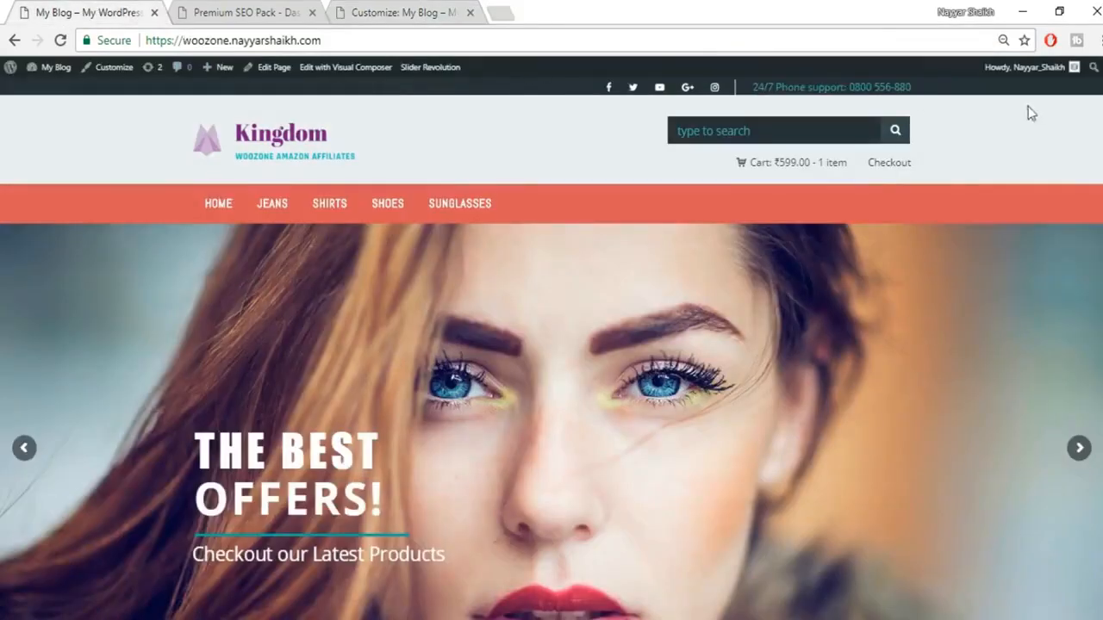
pyautogui.click(406, 11)
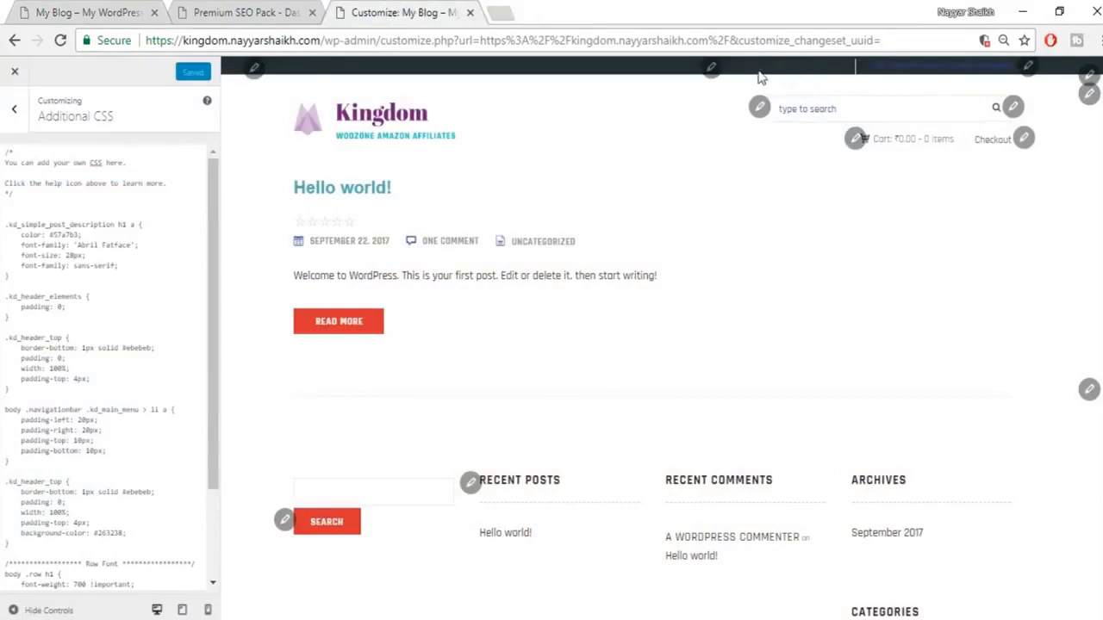
pyautogui.click(61, 6)
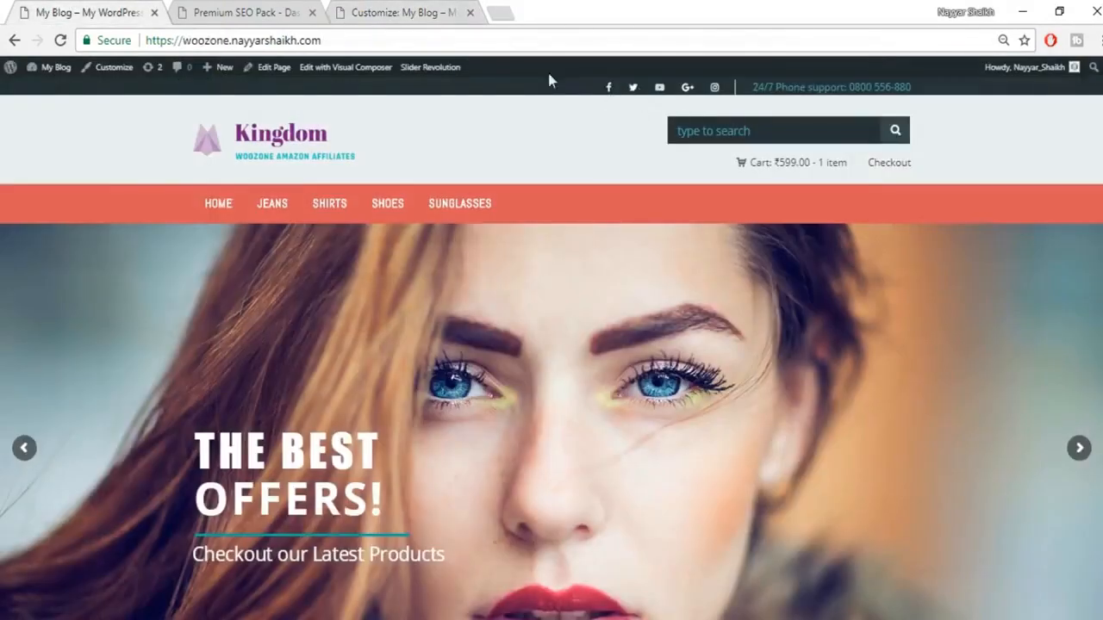
pyautogui.click(362, 12)
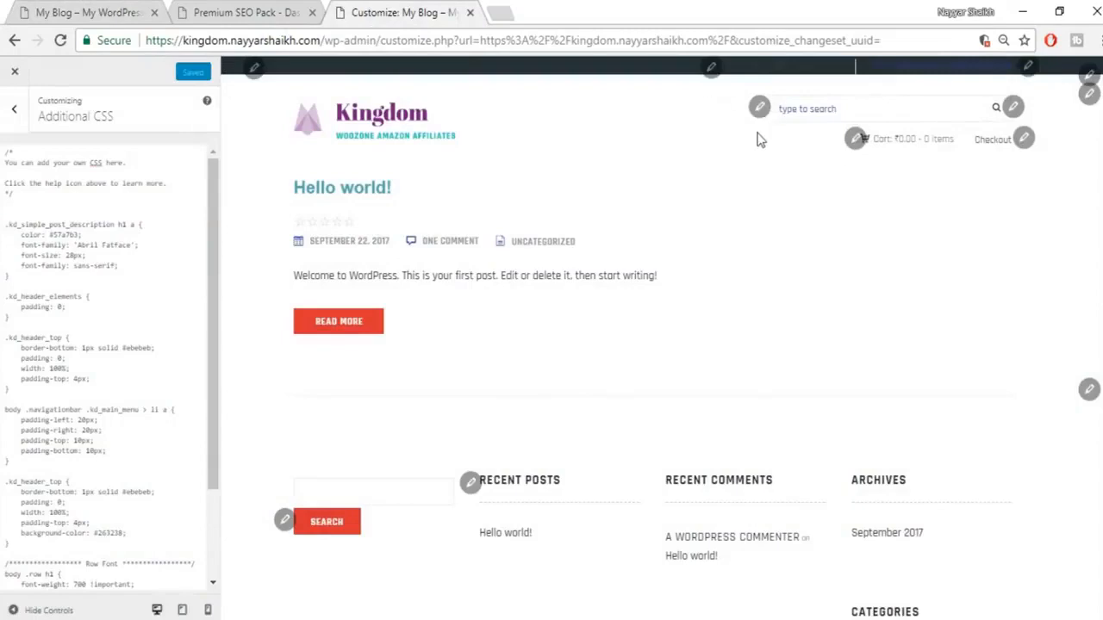
# Step: Set the header social icons to the white FlatUIColors swatch, publish, and view the My Blog storefront
pyautogui.click(710, 74)
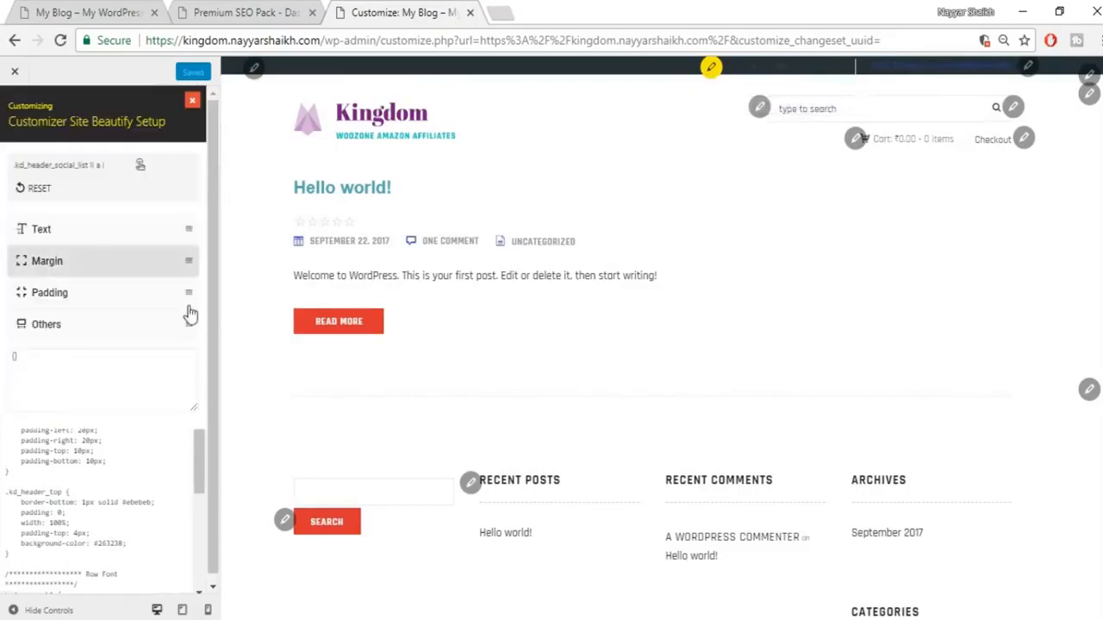
pyautogui.click(134, 226)
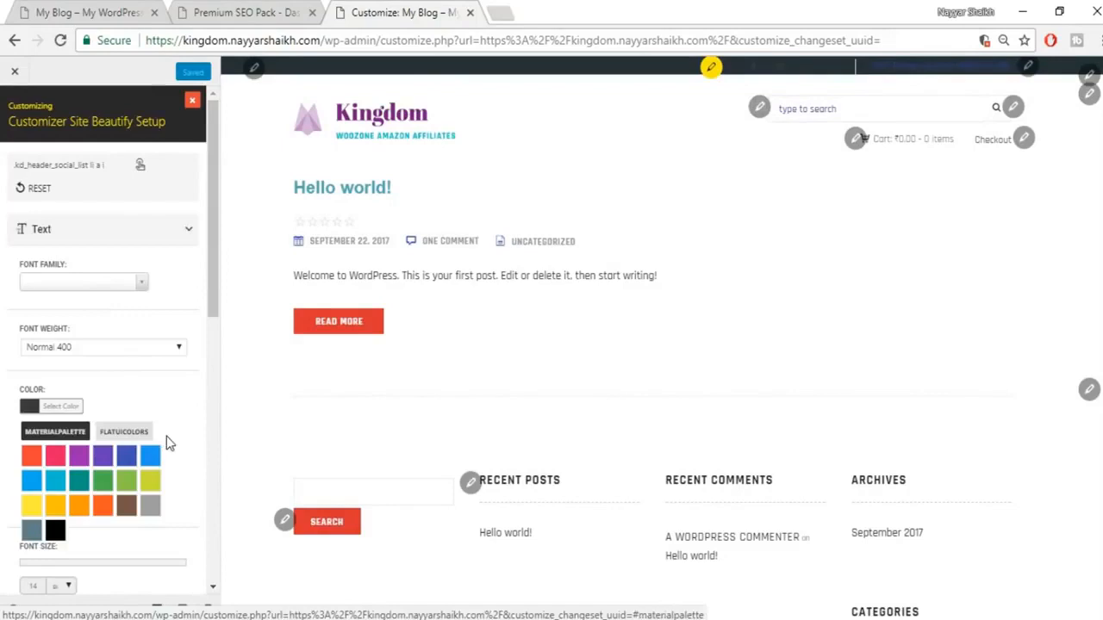
pyautogui.scroll(-1, 167, 436)
pyautogui.click(121, 345)
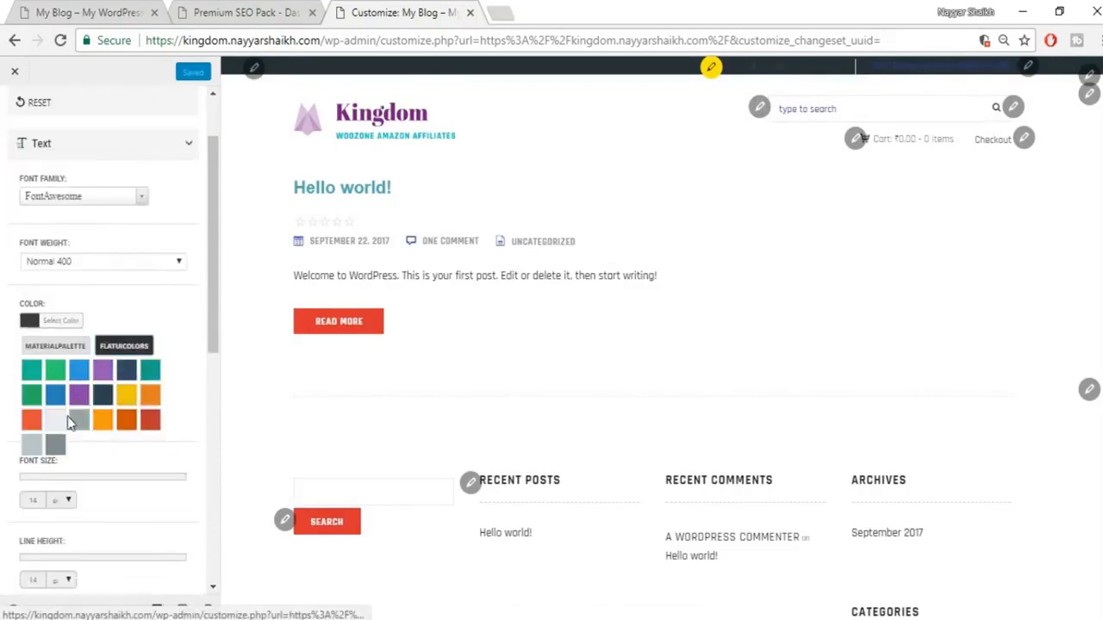
pyautogui.click(55, 423)
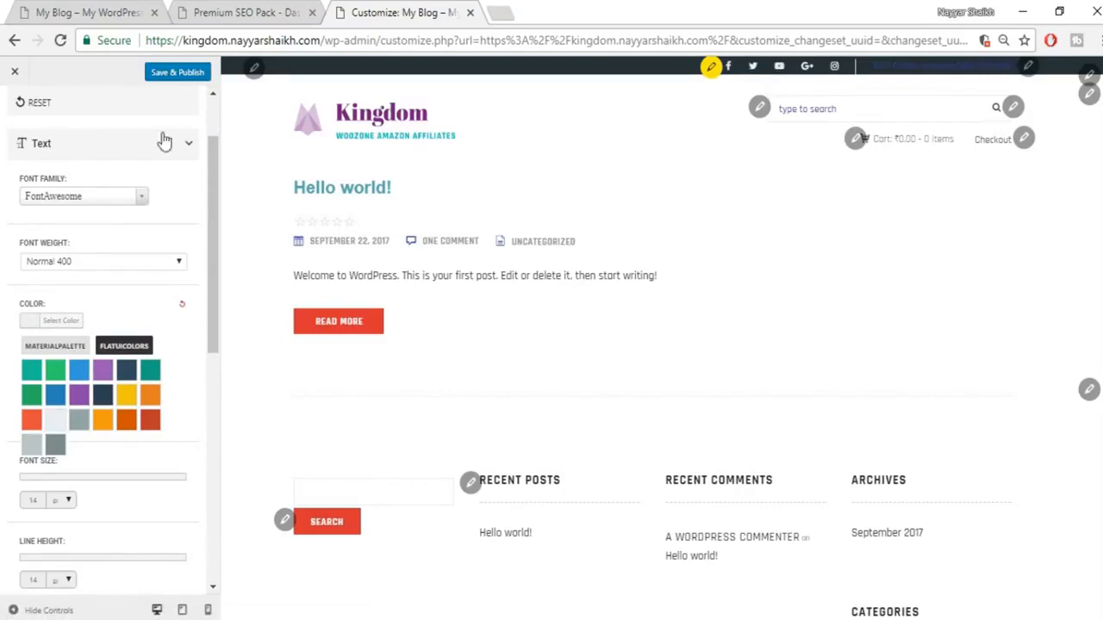
pyautogui.click(189, 79)
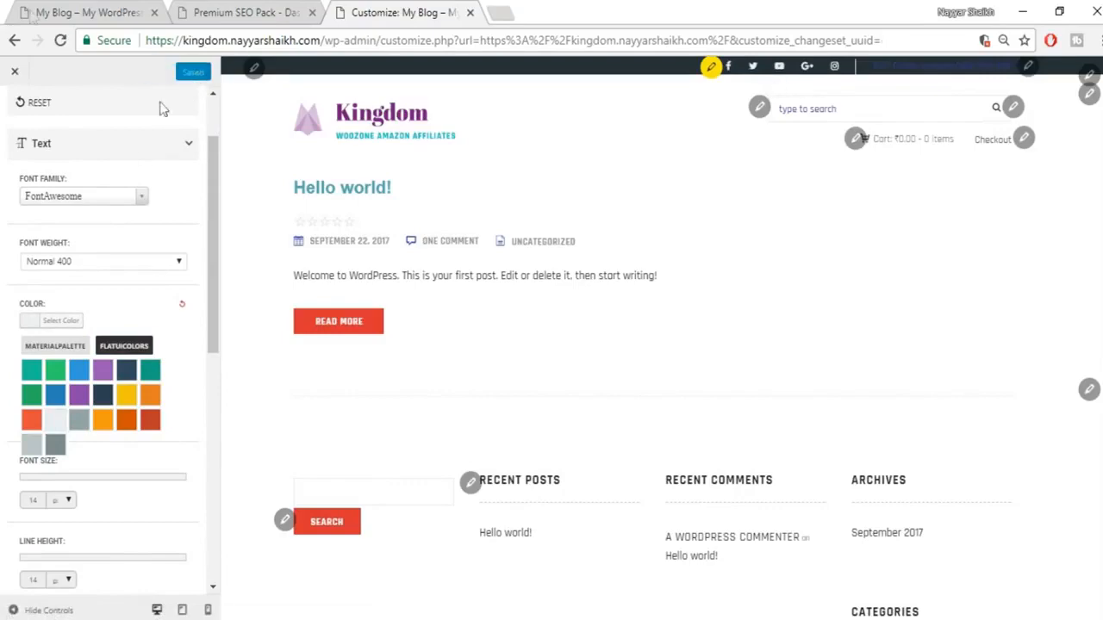
pyautogui.click(81, 13)
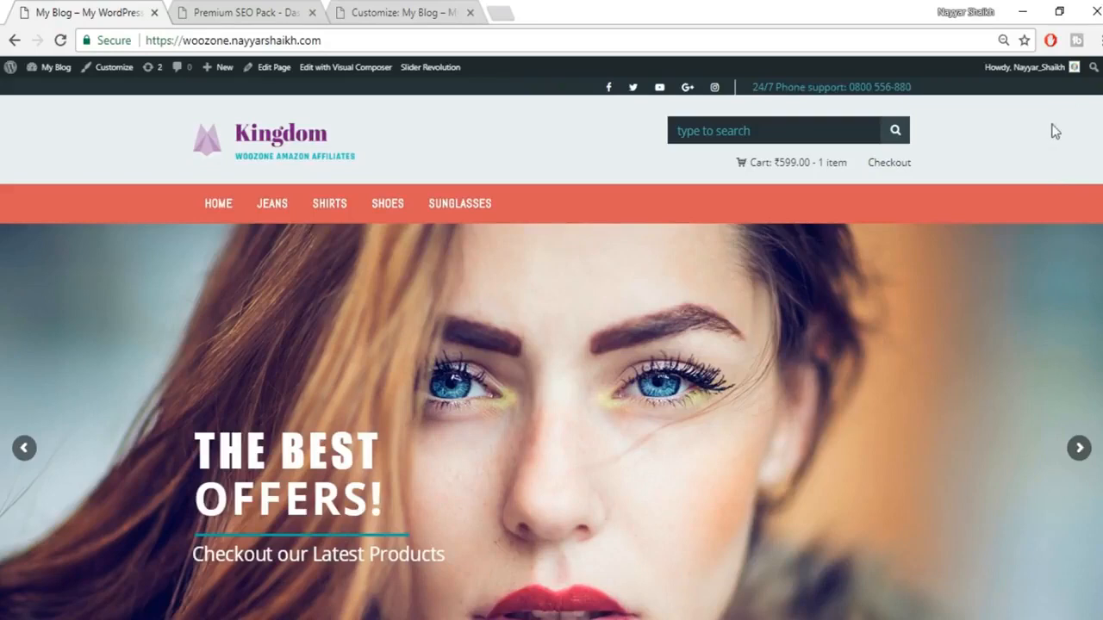
# Step: Inspect the live header in DevTools and select its #eceff1 background-color value
pyautogui.rightClick(1051, 129)
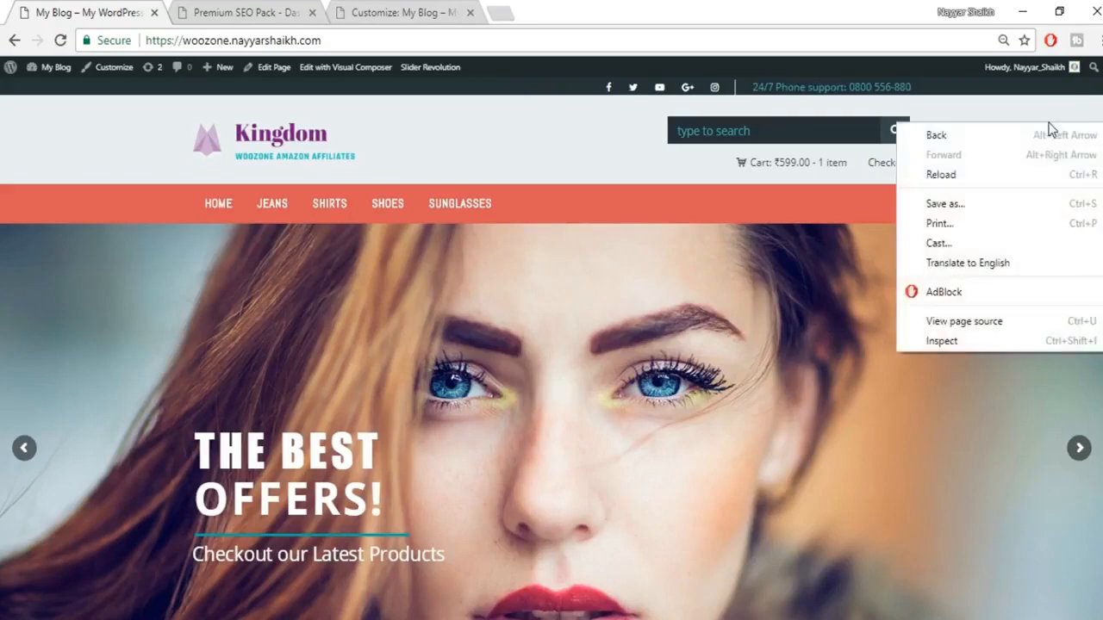
pyautogui.click(970, 338)
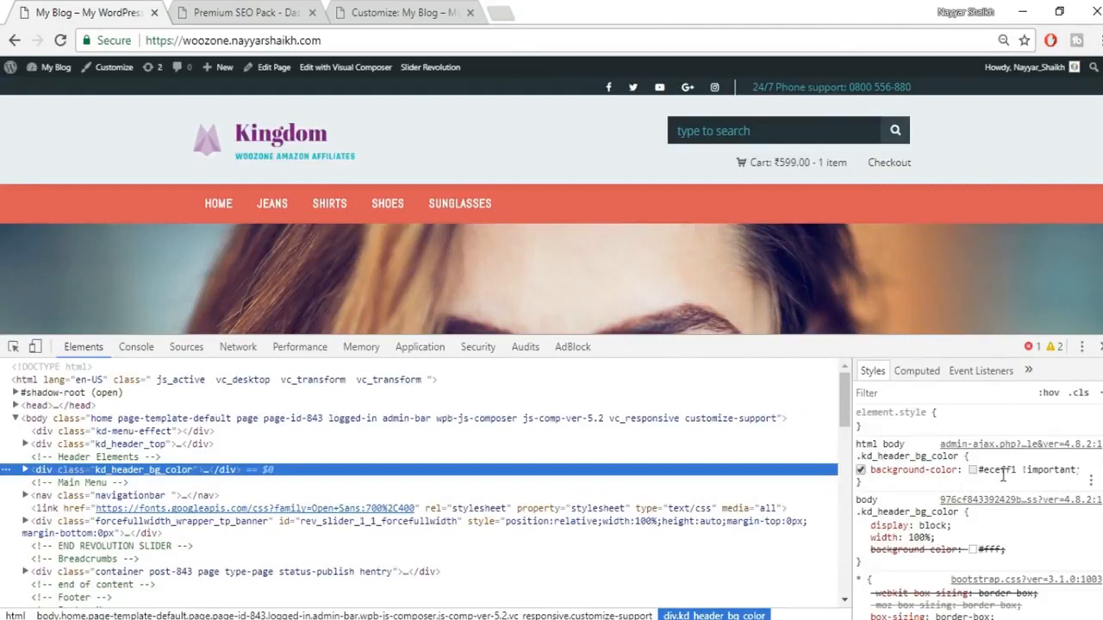
pyautogui.click(999, 470)
pyautogui.press('Escape')
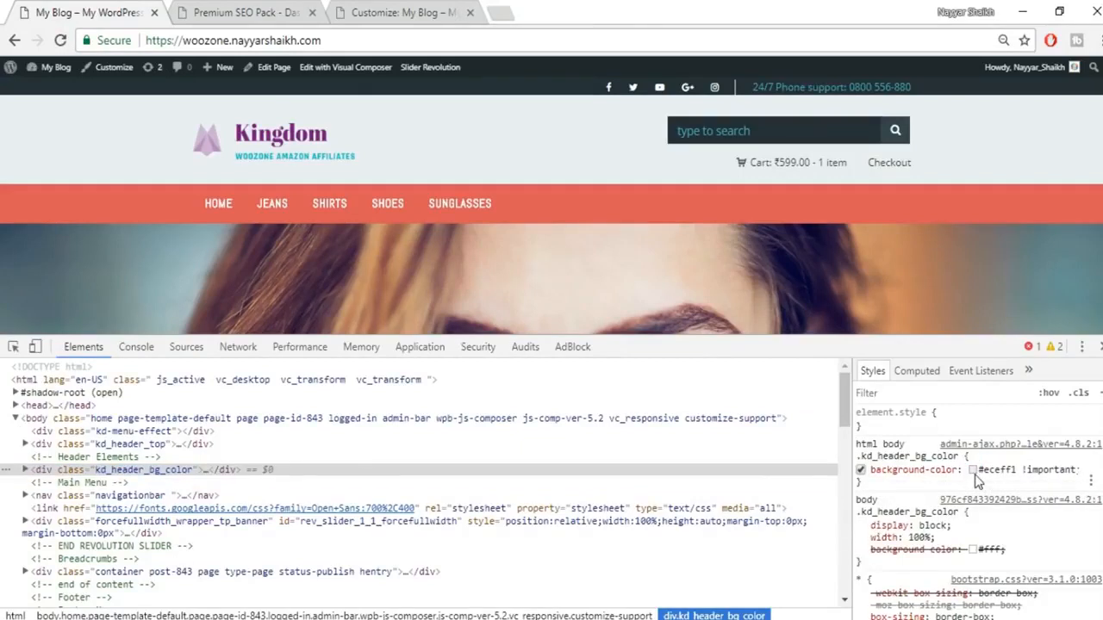
pyautogui.click(991, 471)
pyautogui.click(1005, 472)
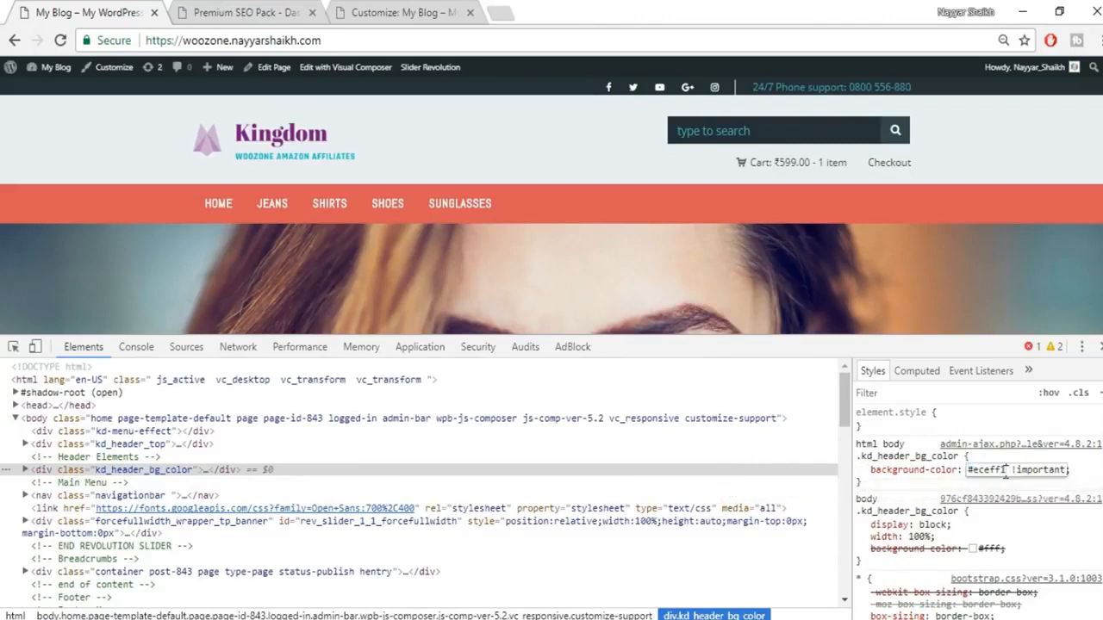
pyautogui.moveTo(1005, 471); pyautogui.dragTo(956, 470)
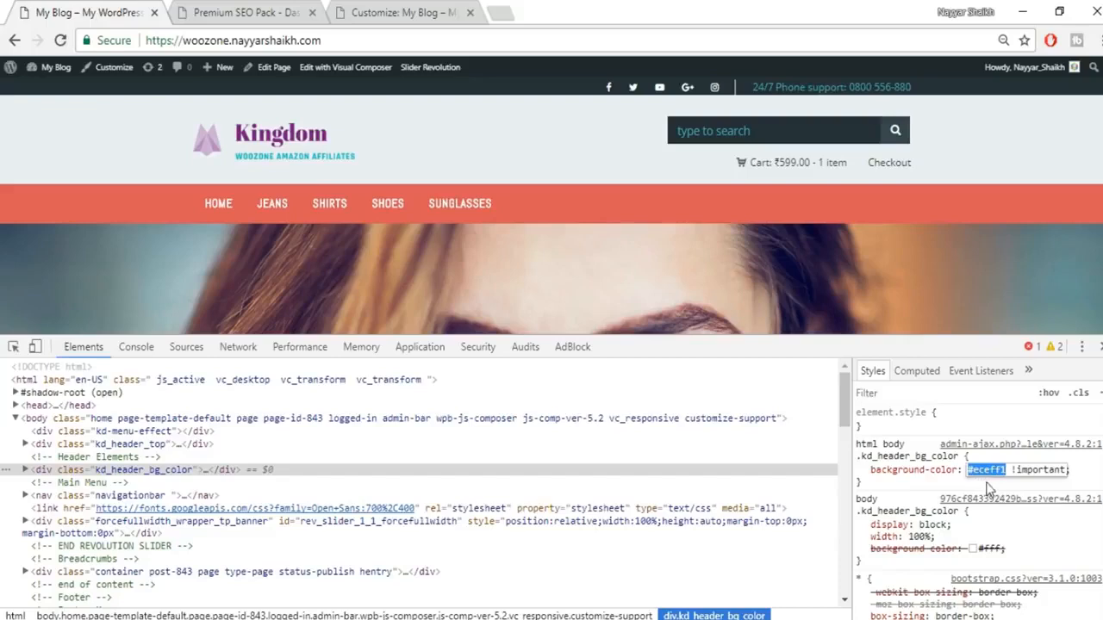
pyautogui.click(435, 9)
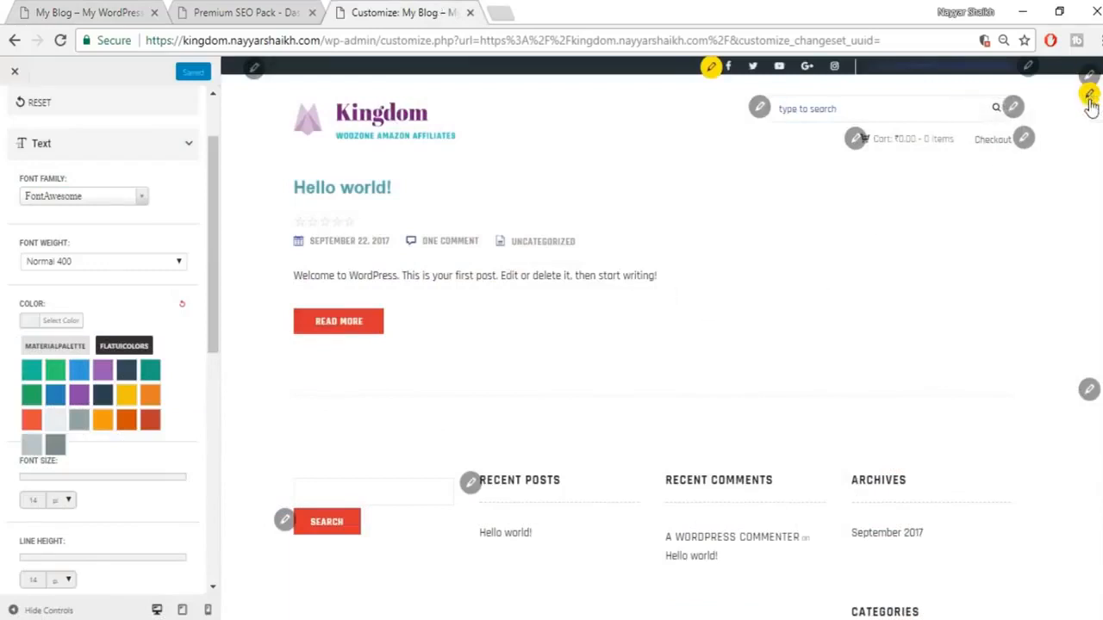
# Step: Give the store header a light grey background and paste #eceff1 into its background colour picker
pyautogui.click(1090, 96)
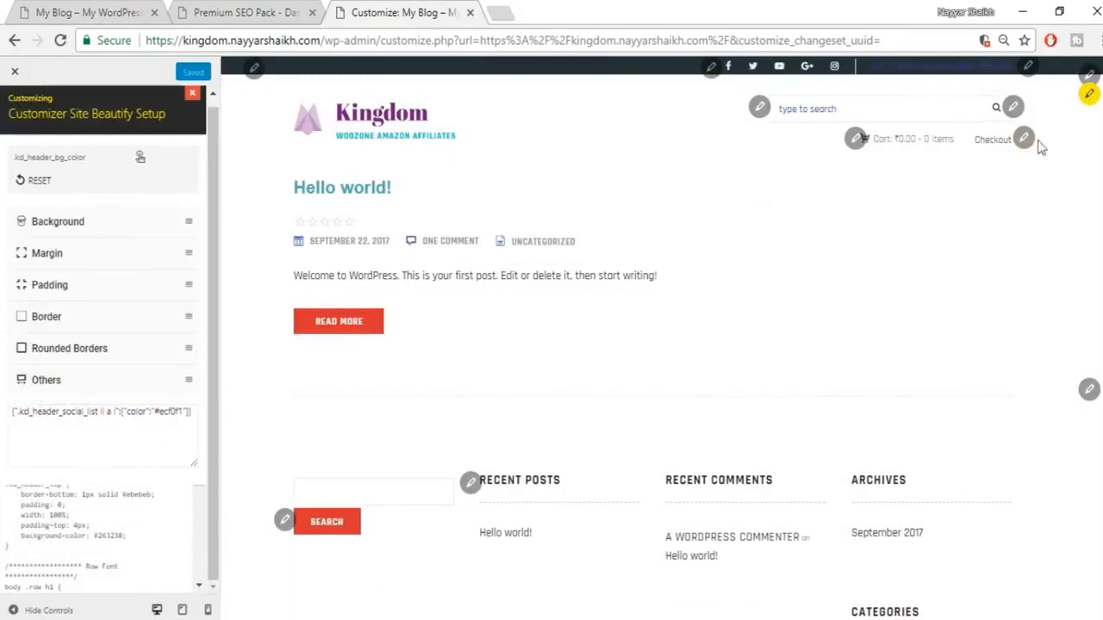
pyautogui.click(78, 222)
pyautogui.click(60, 297)
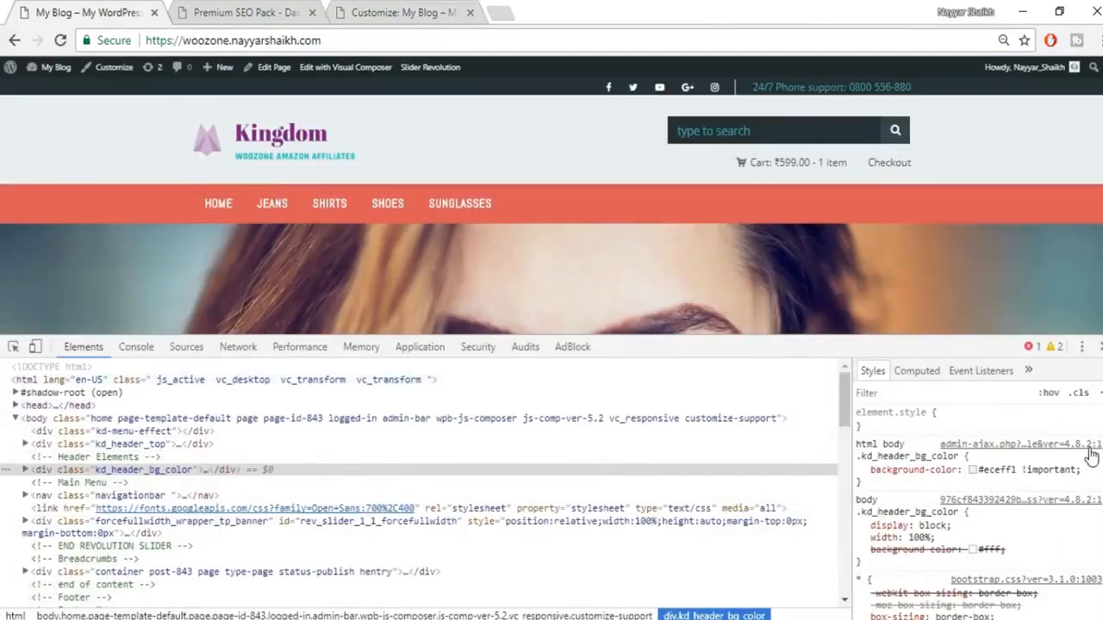
pyautogui.click(389, 10)
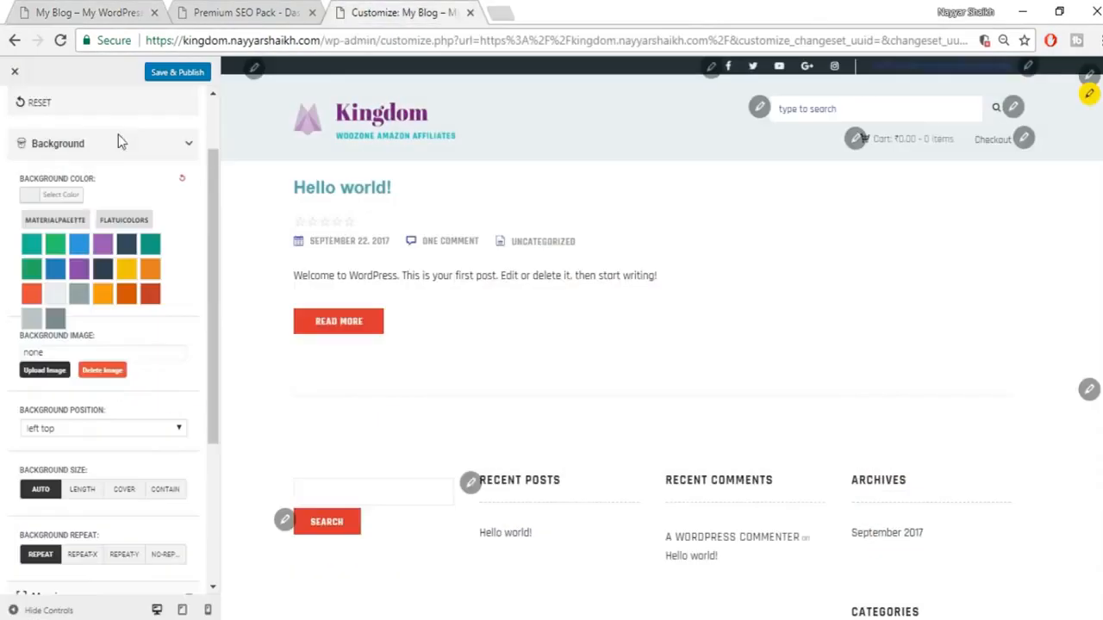
pyautogui.click(60, 196)
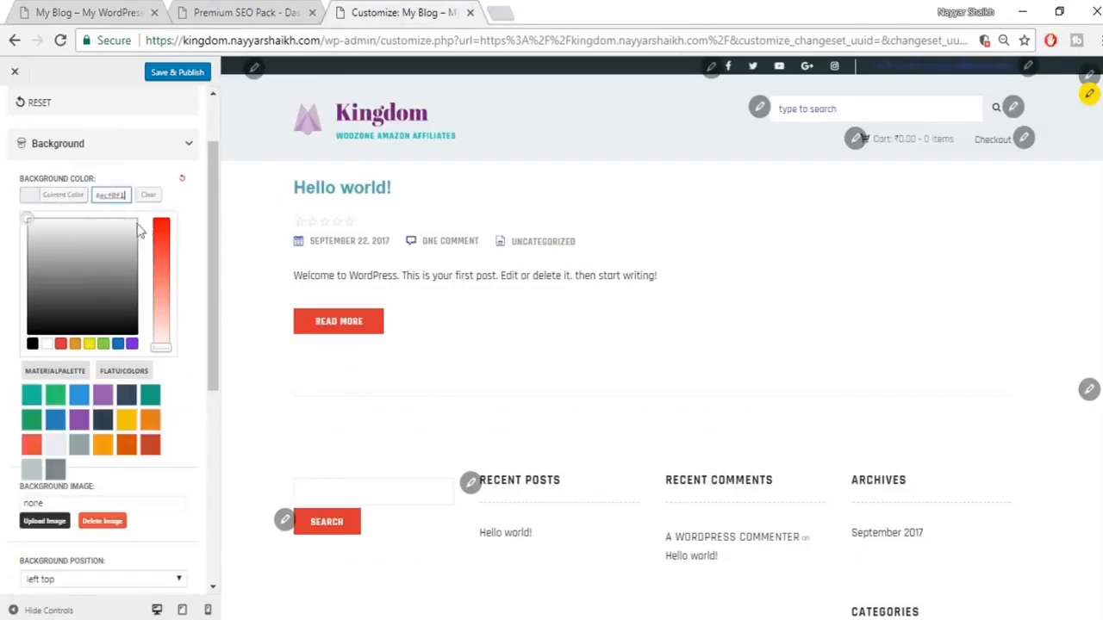
pyautogui.write('#ecf0f1')
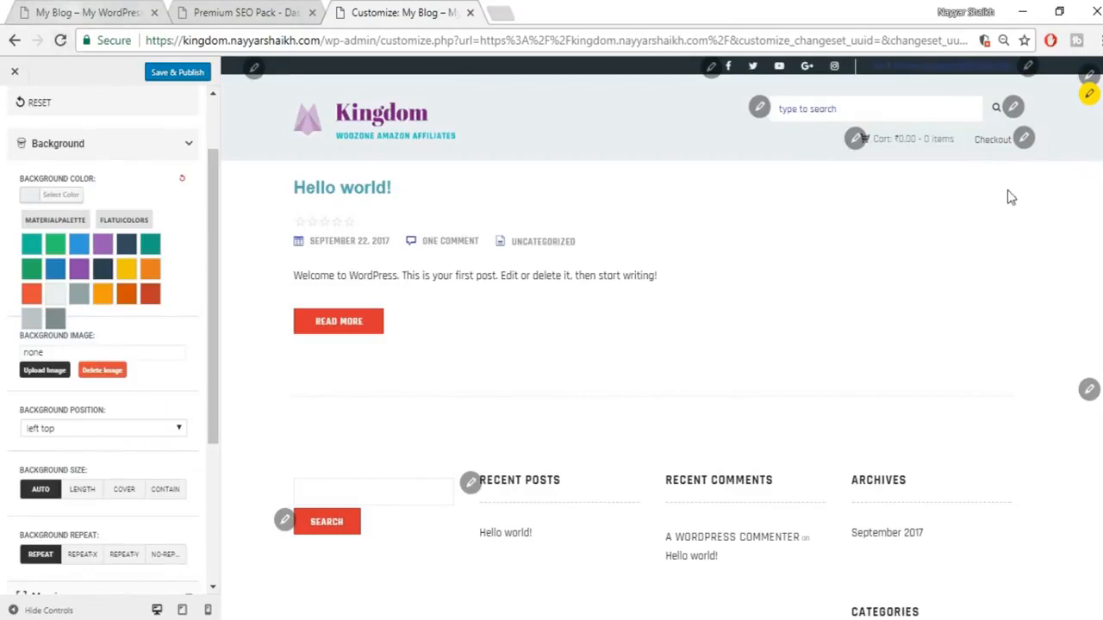
pyautogui.click(53, 11)
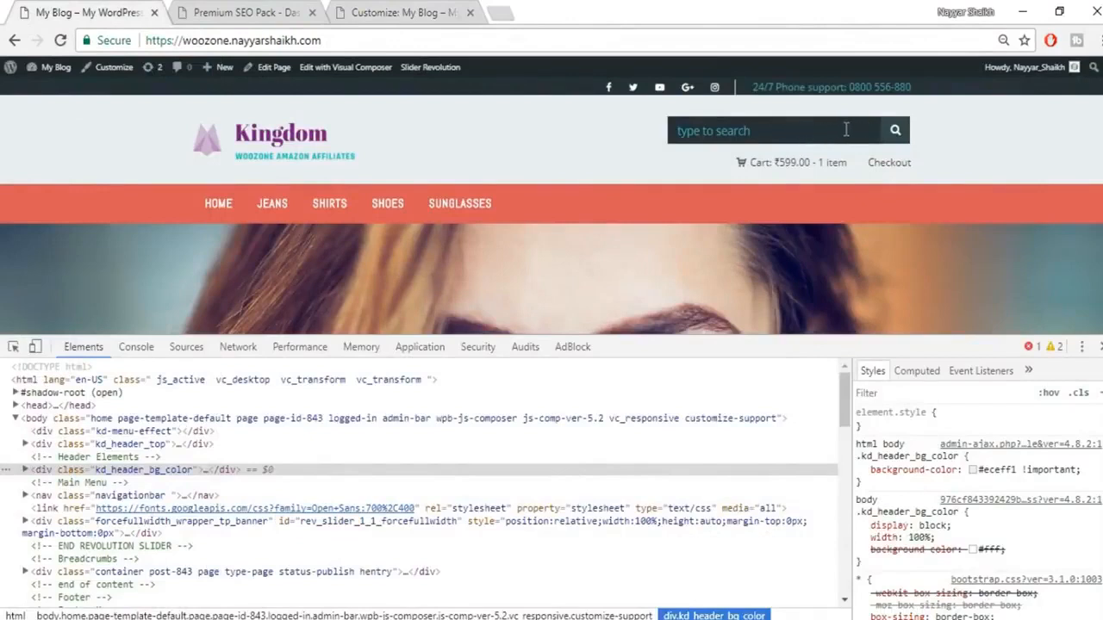
# Step: Inspect the live site's search box in DevTools and select its background colour #263238
pyautogui.rightClick(846, 131)
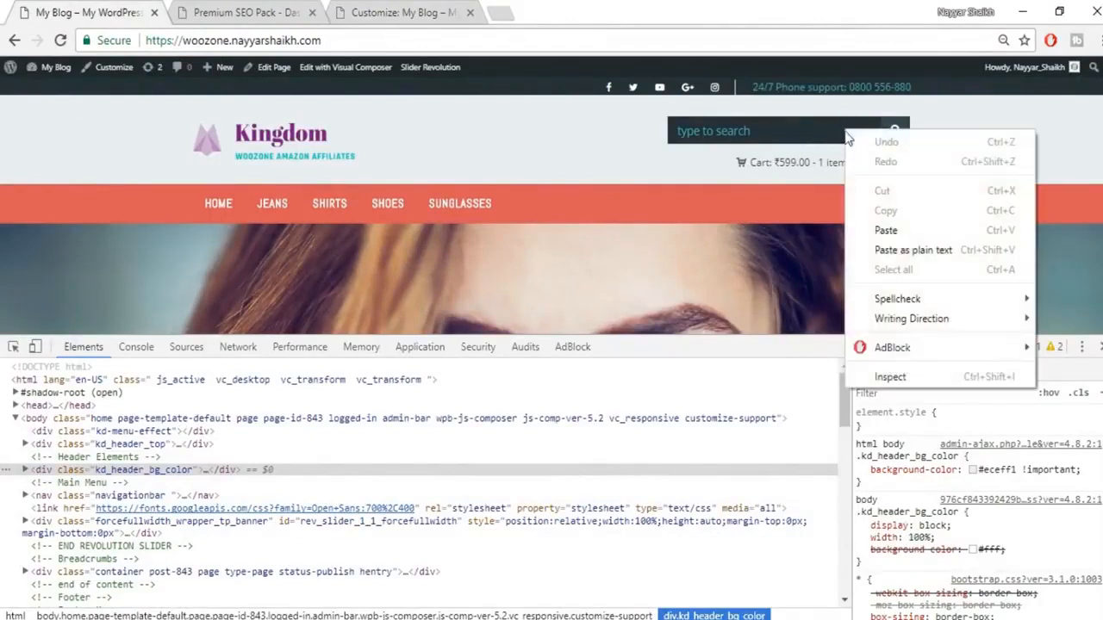
pyautogui.click(887, 377)
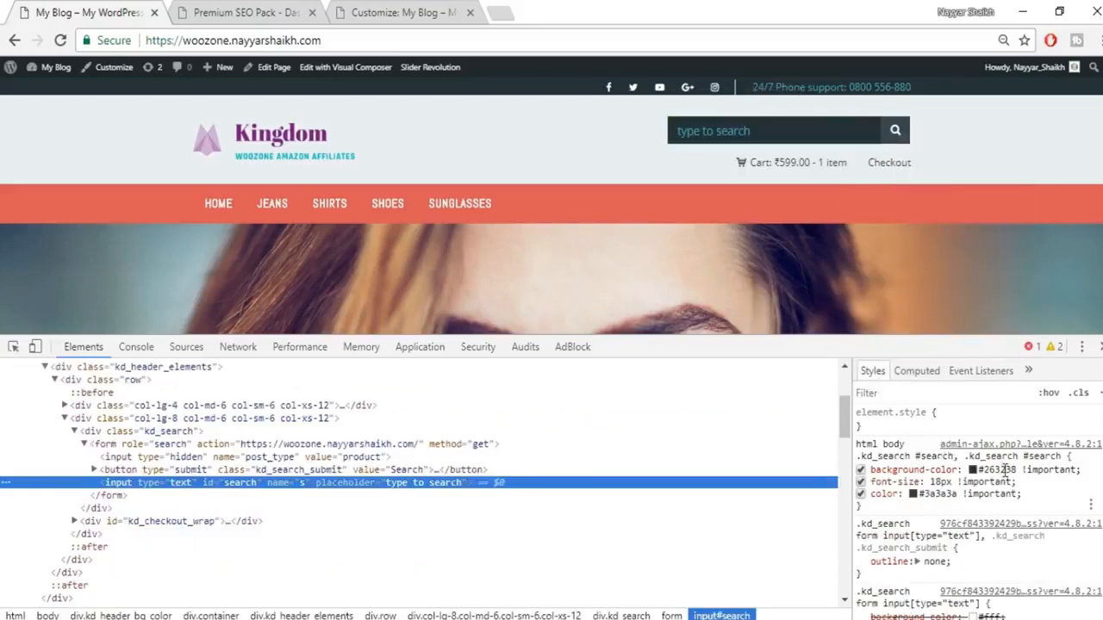
pyautogui.click(1003, 469)
pyautogui.click(1004, 469)
pyautogui.moveTo(991, 469); pyautogui.dragTo(954, 466)
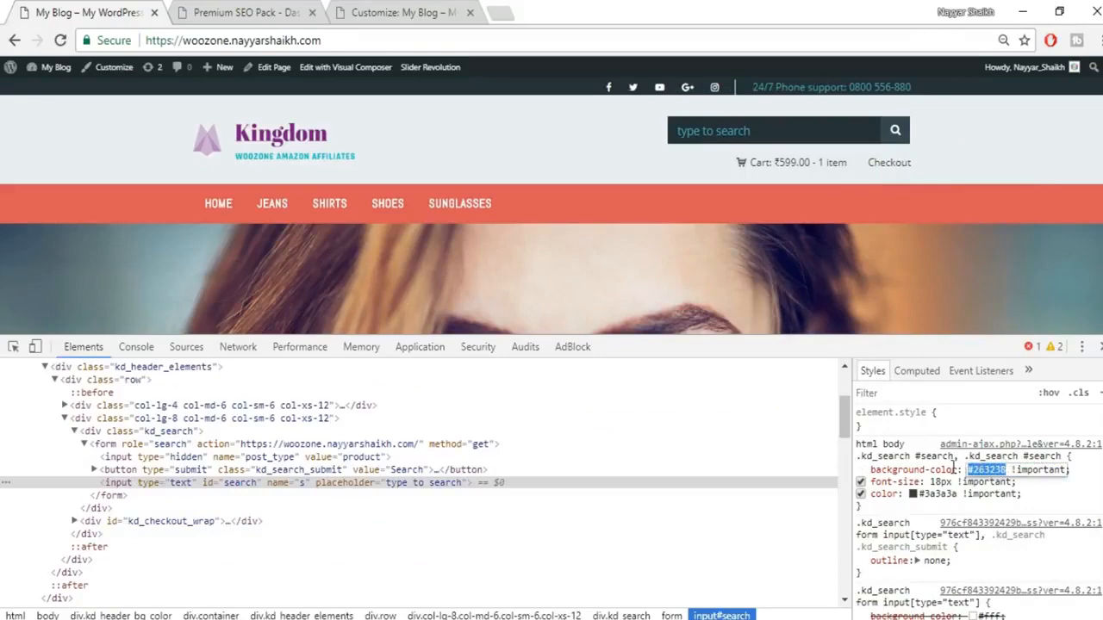
pyautogui.click(374, 9)
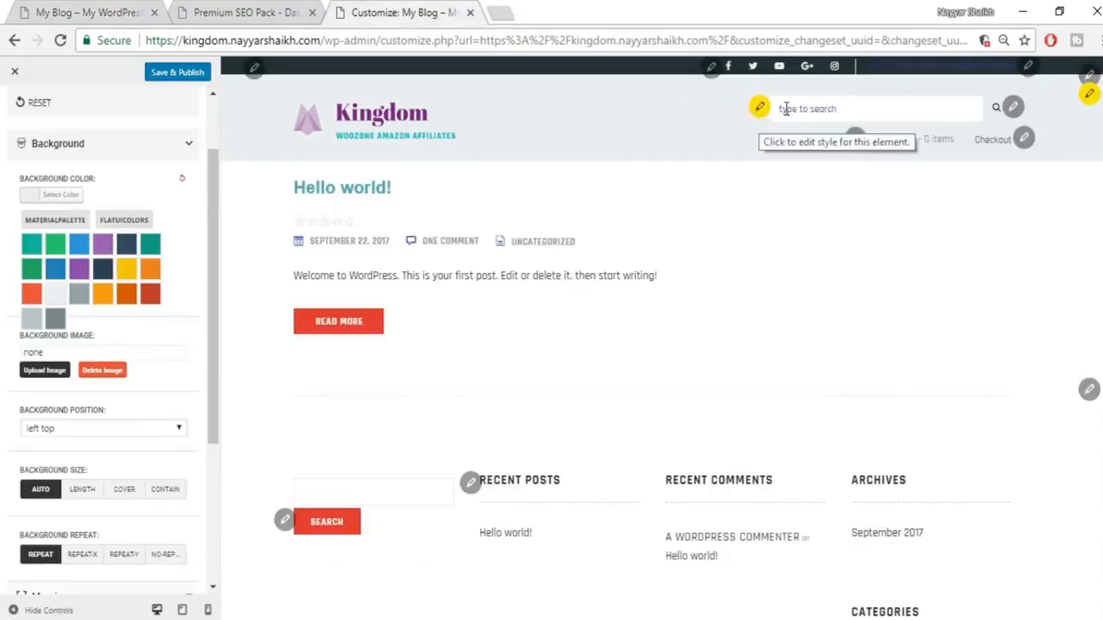
# Step: Give the header search field a #263238 background through its Customizer colour picker
pyautogui.click(759, 107)
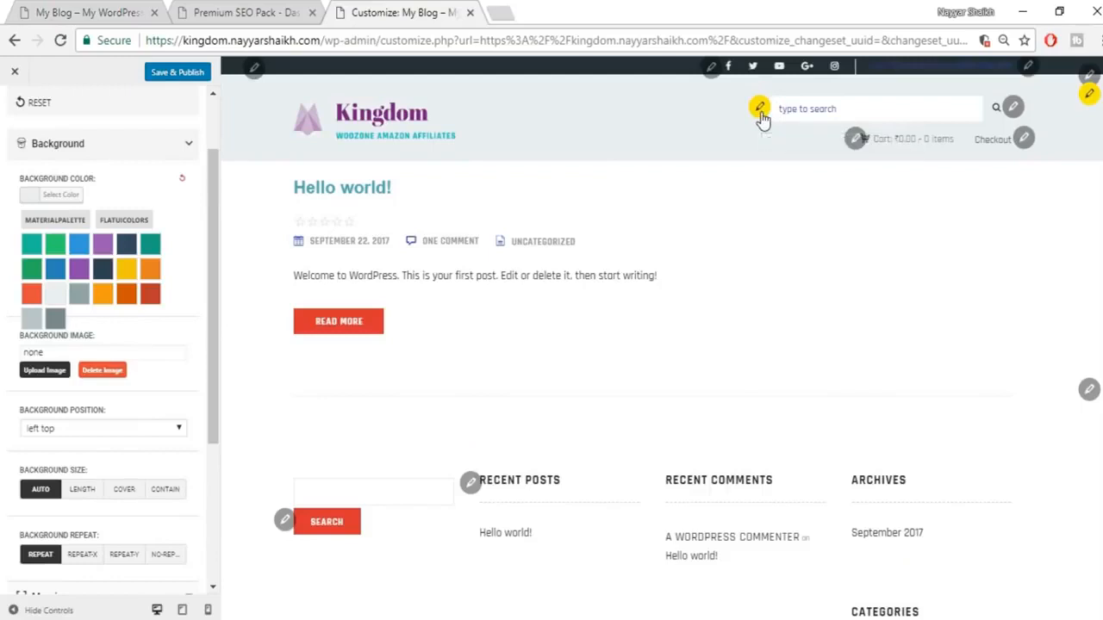
pyautogui.click(56, 227)
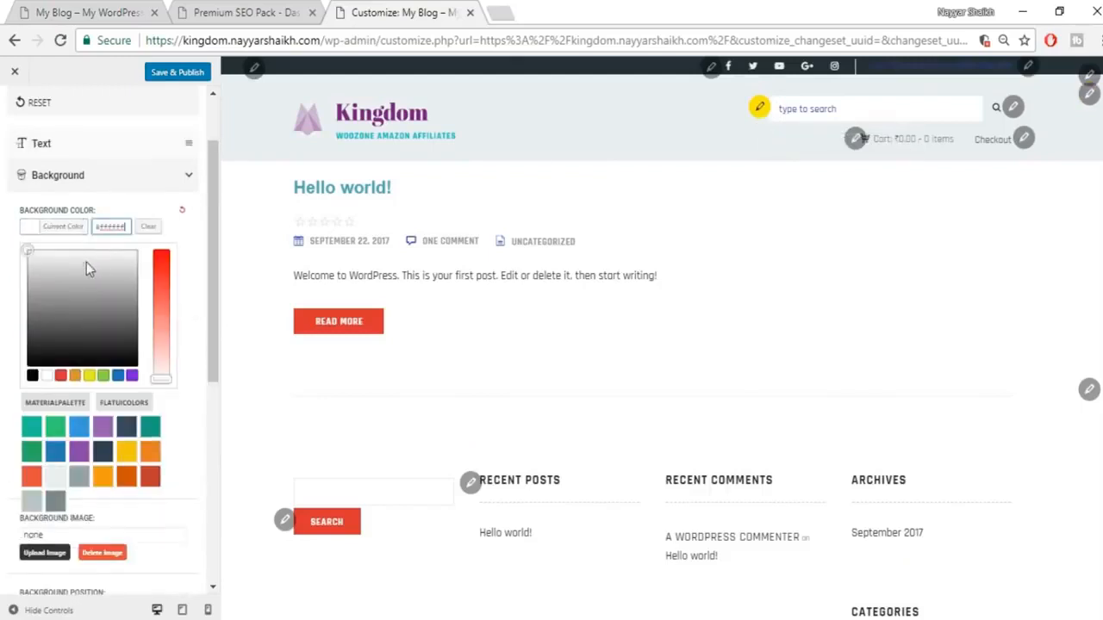
pyautogui.click(96, 452)
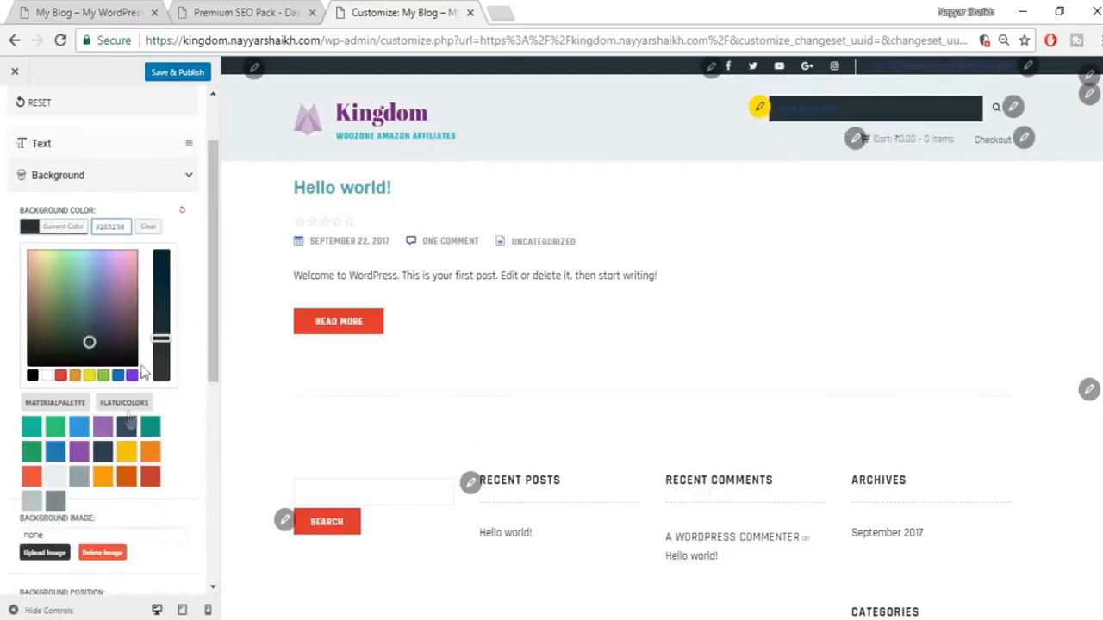
pyautogui.click(102, 427)
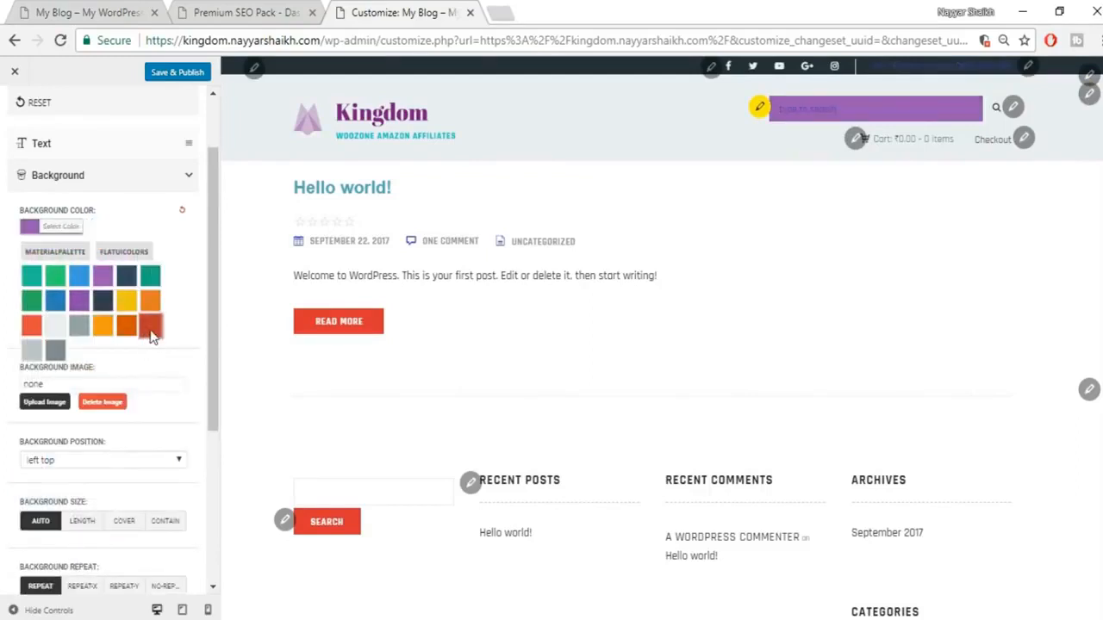
pyautogui.click(151, 326)
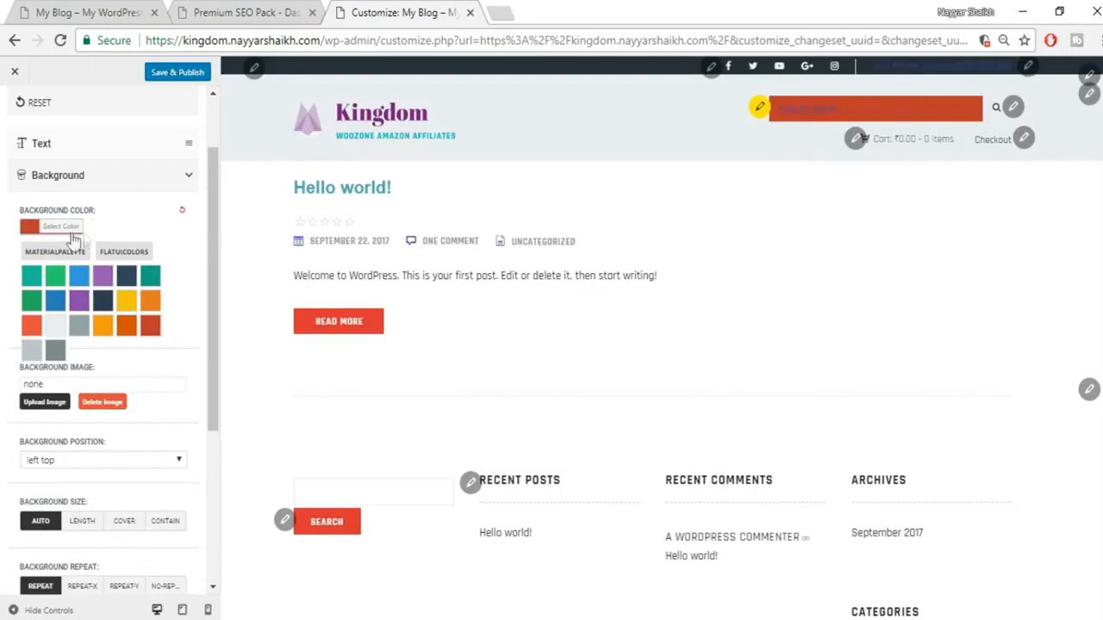
pyautogui.click(62, 227)
pyautogui.press('Return')
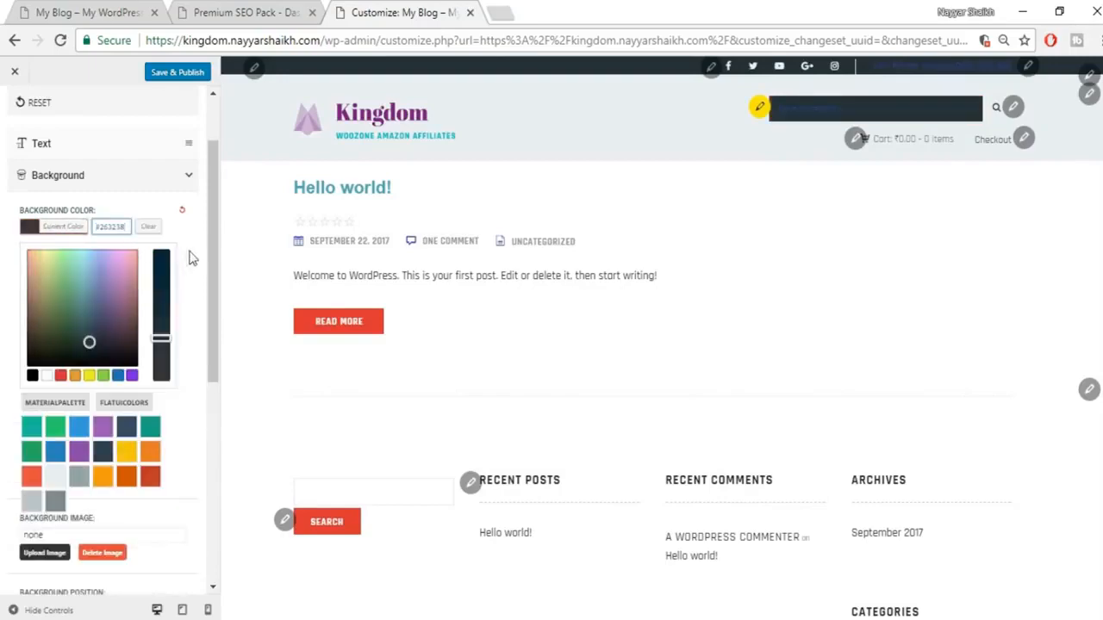
pyautogui.click(191, 258)
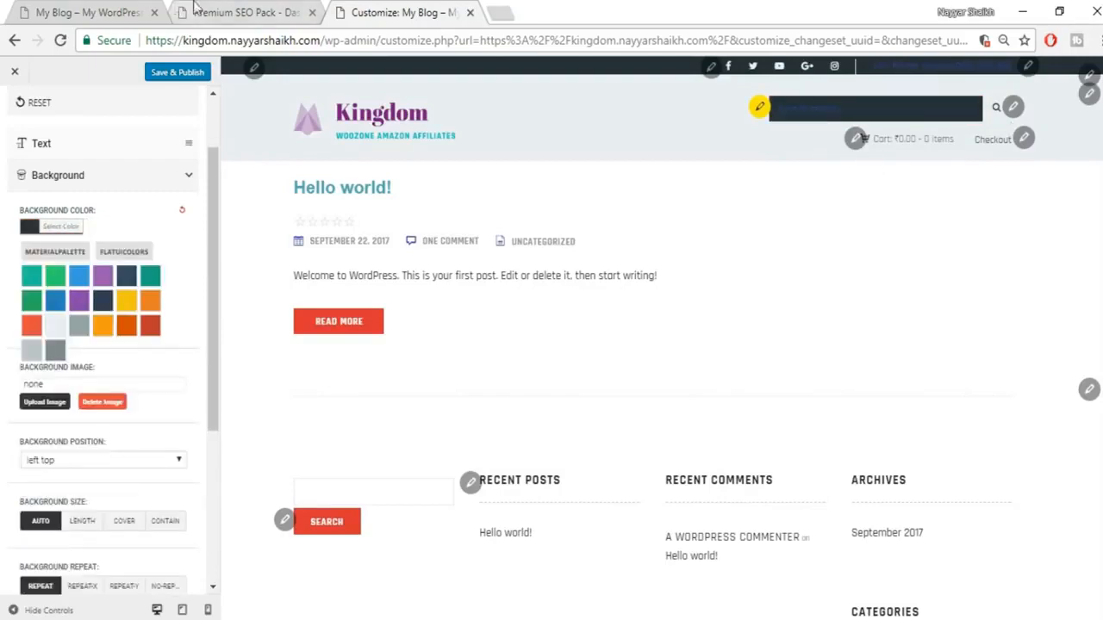
# Step: Inspect the live site's search button and select its background colour #37474f
pyautogui.click(95, 10)
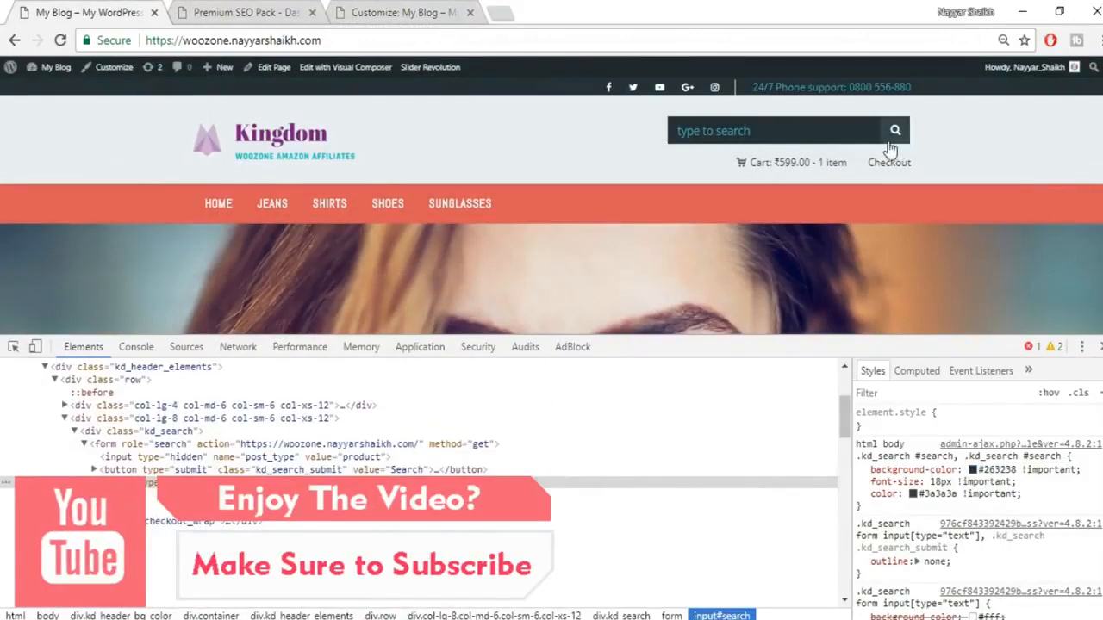
pyautogui.rightClick(895, 148)
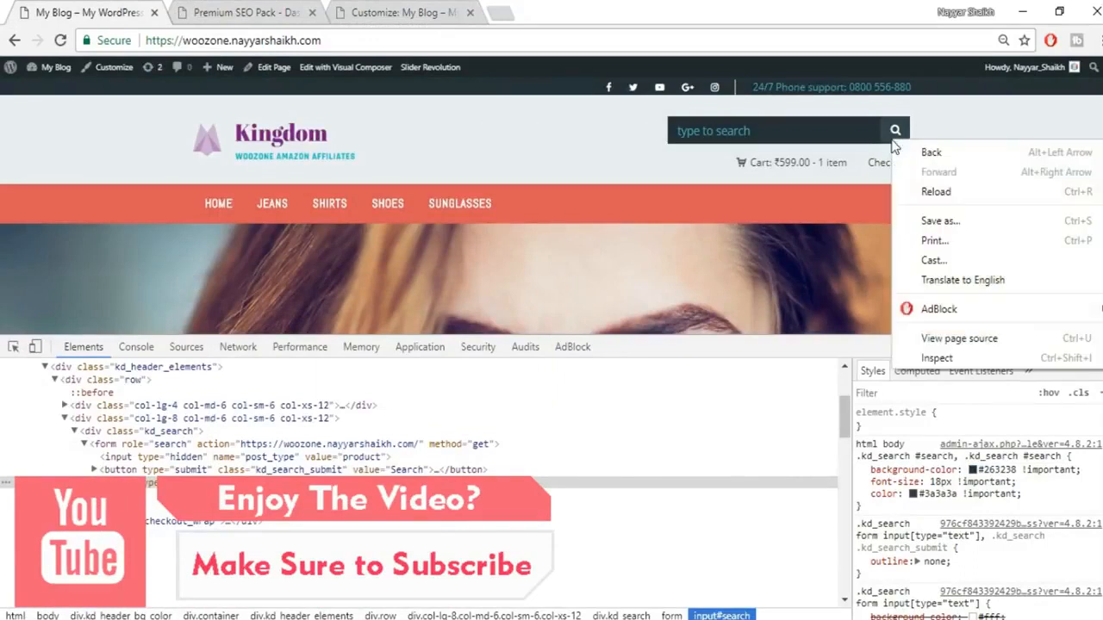
pyautogui.click(938, 358)
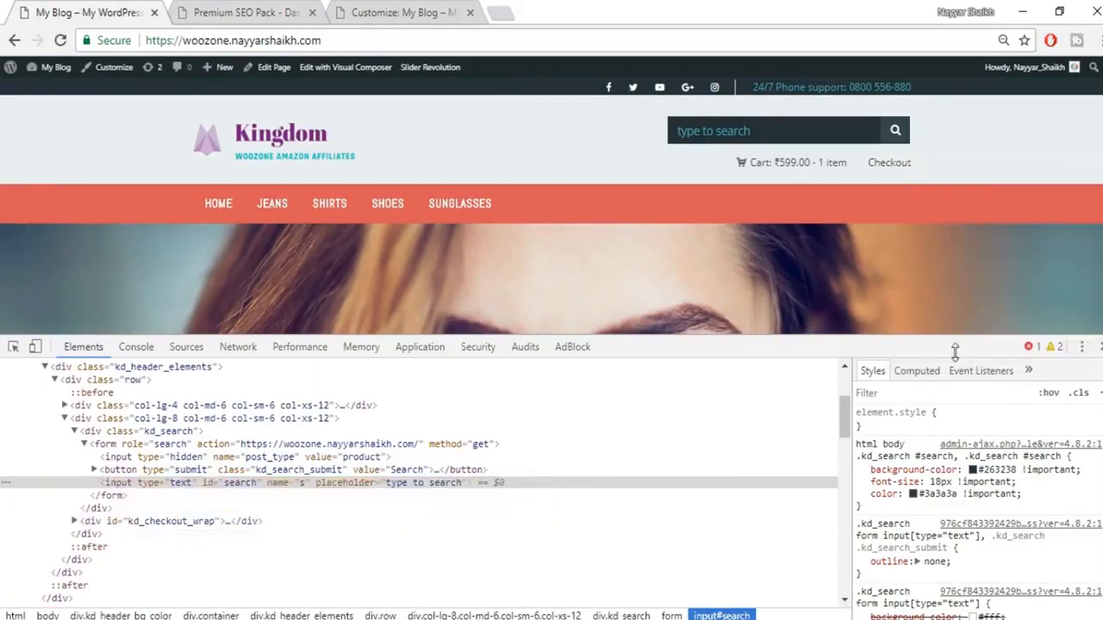
pyautogui.click(1004, 469)
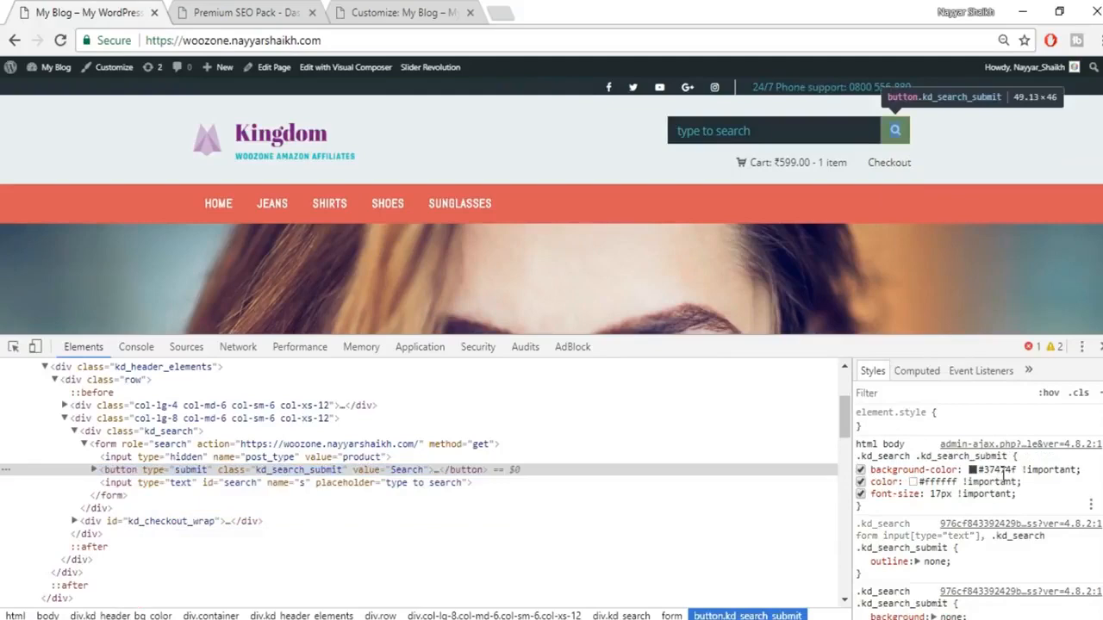
pyautogui.click(1006, 470)
pyautogui.moveTo(1007, 470); pyautogui.dragTo(945, 470)
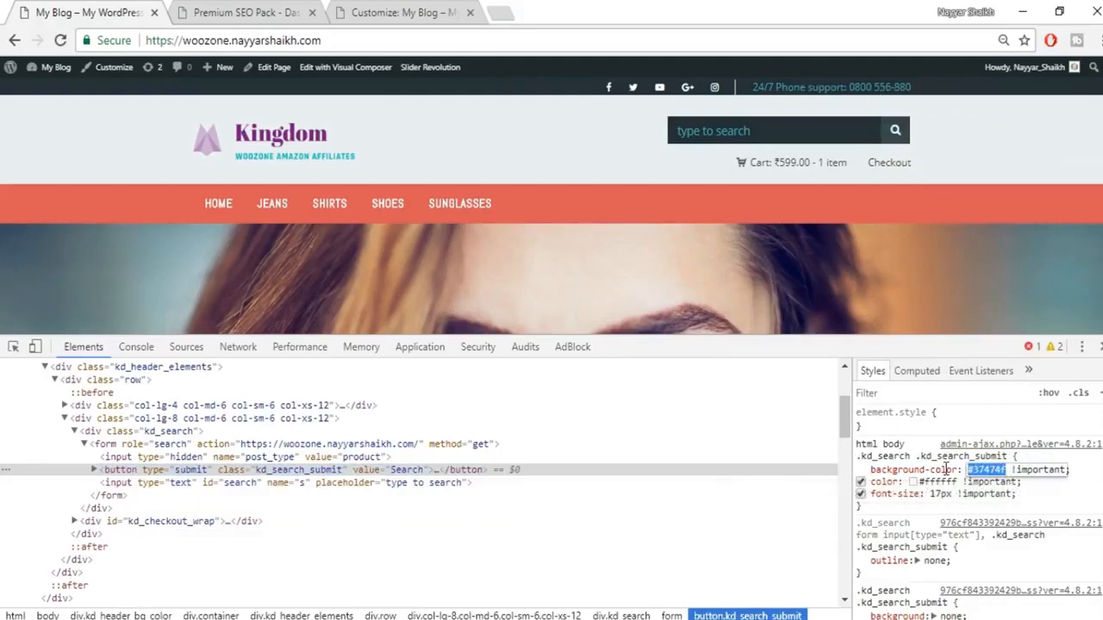
# Step: Apply #37474f as the search button's background colour in the Customizer
pyautogui.click(404, 26)
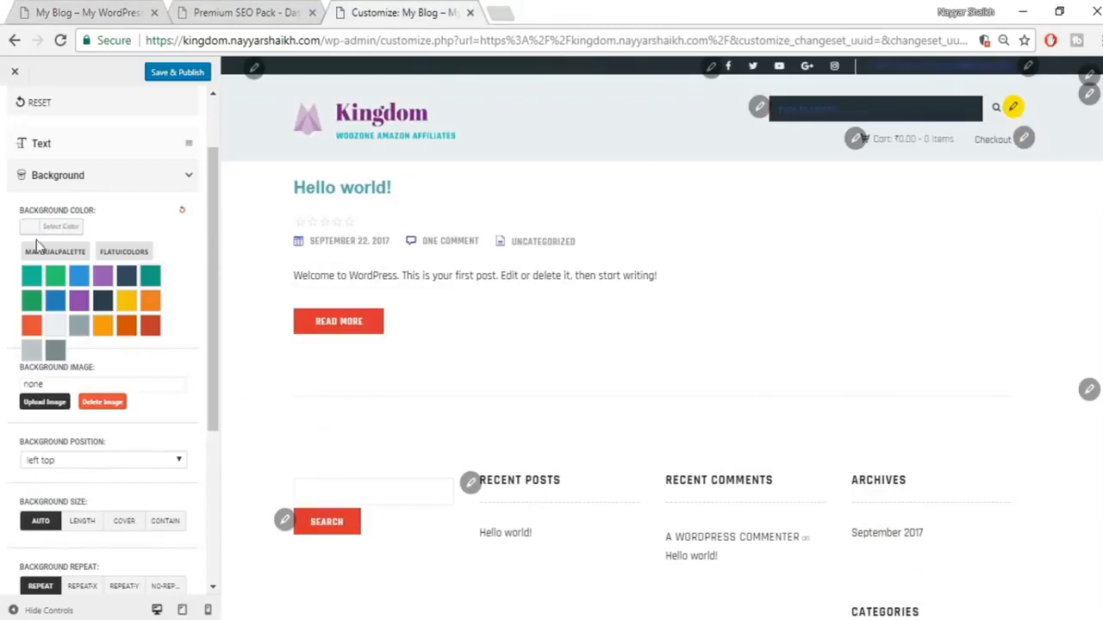
pyautogui.click(68, 229)
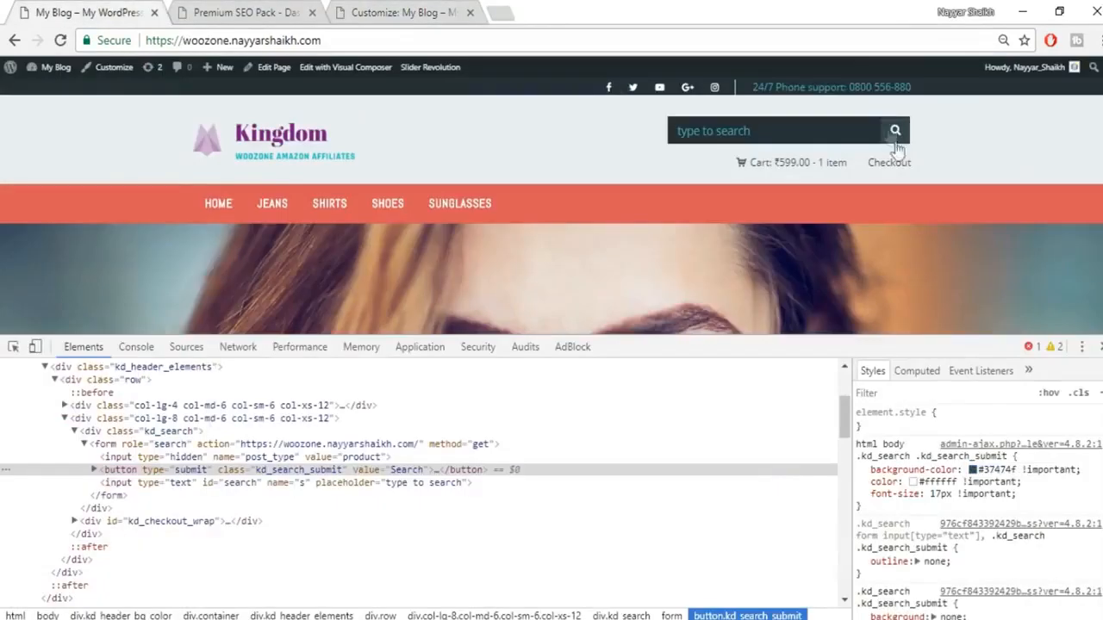
pyautogui.click(365, 10)
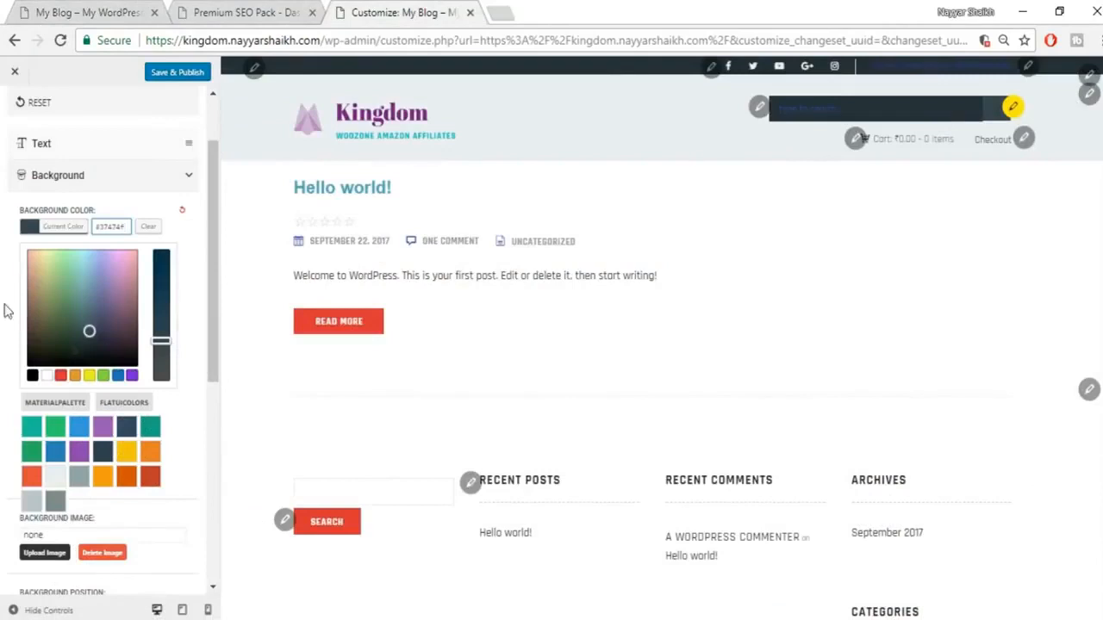
pyautogui.click(142, 176)
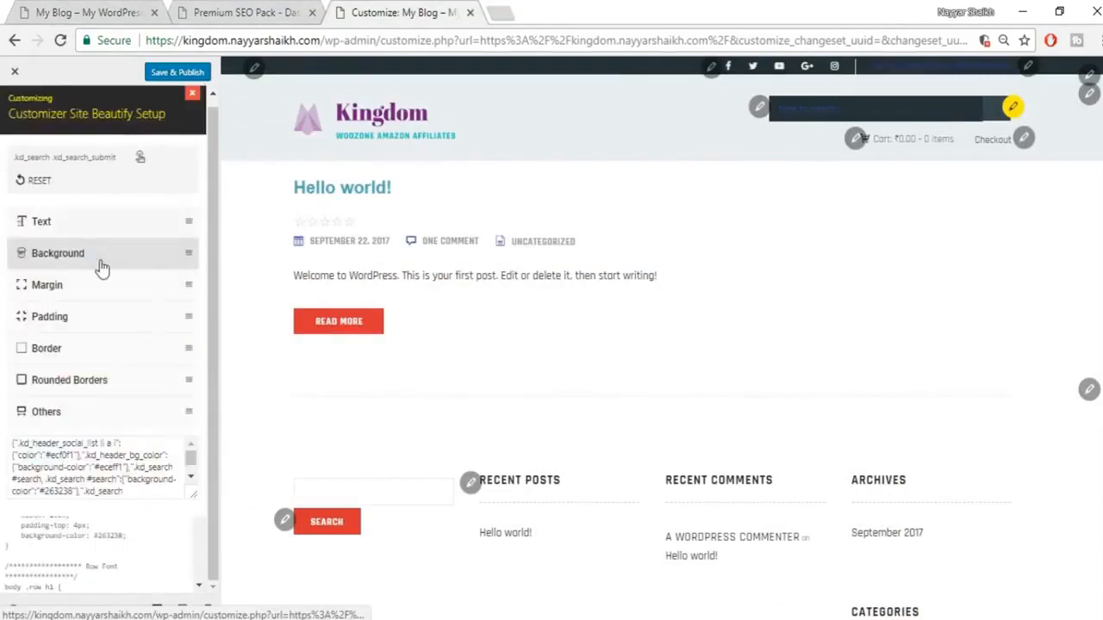
# Step: Make the search button text light grey and publish the Customizer changes
pyautogui.click(105, 224)
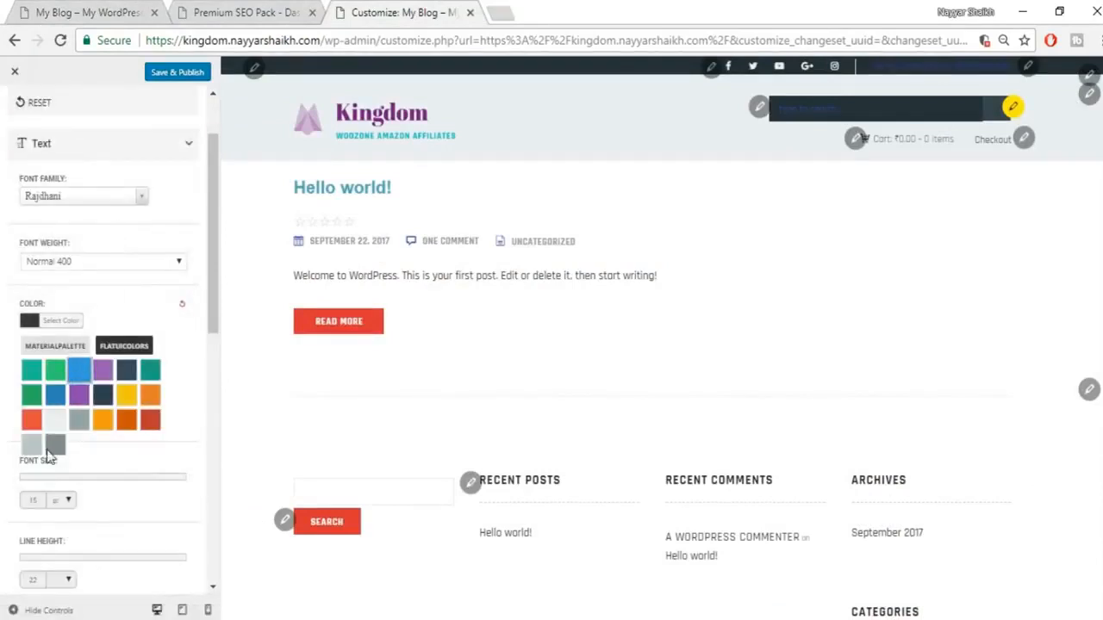
pyautogui.click(51, 425)
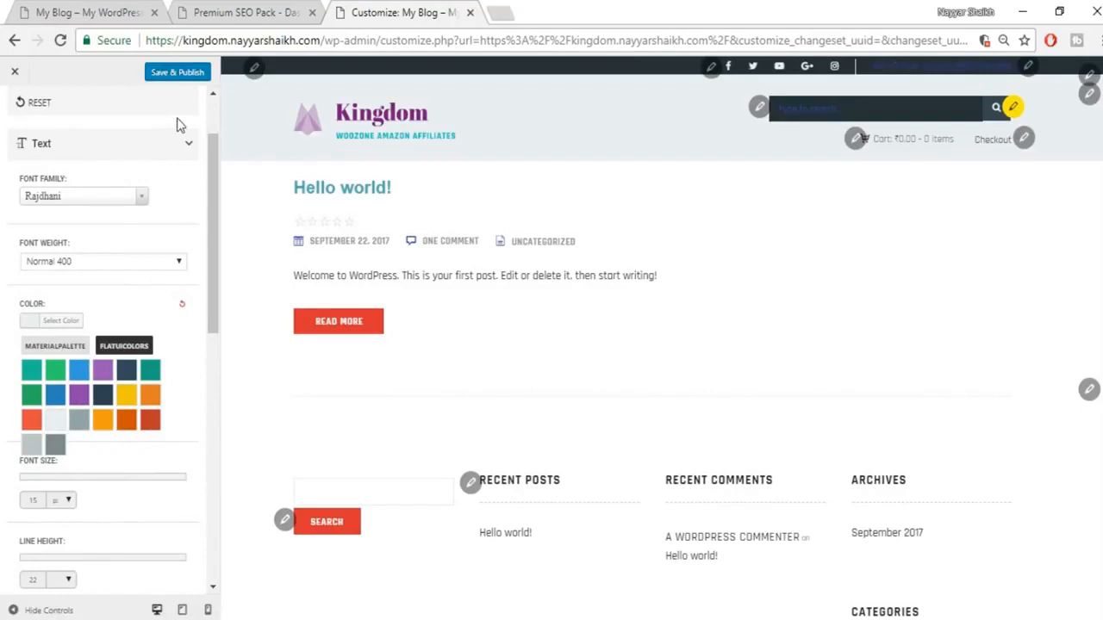
pyautogui.click(172, 76)
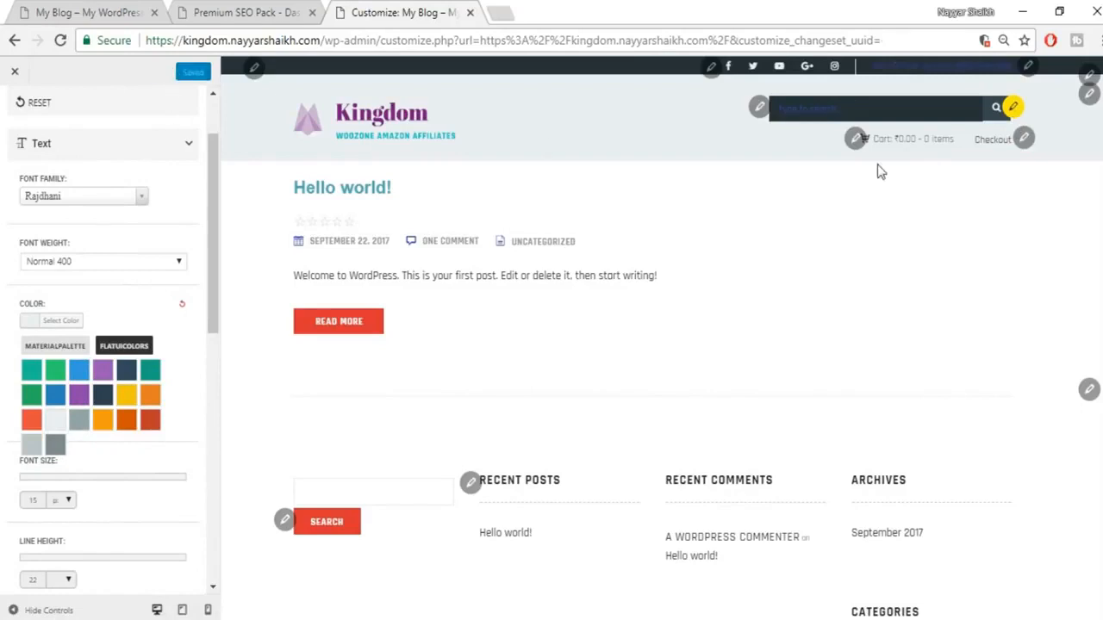
# Step: Close the Site Beautify panel and return to the main Customizer section list
pyautogui.scroll(2, 73, 168)
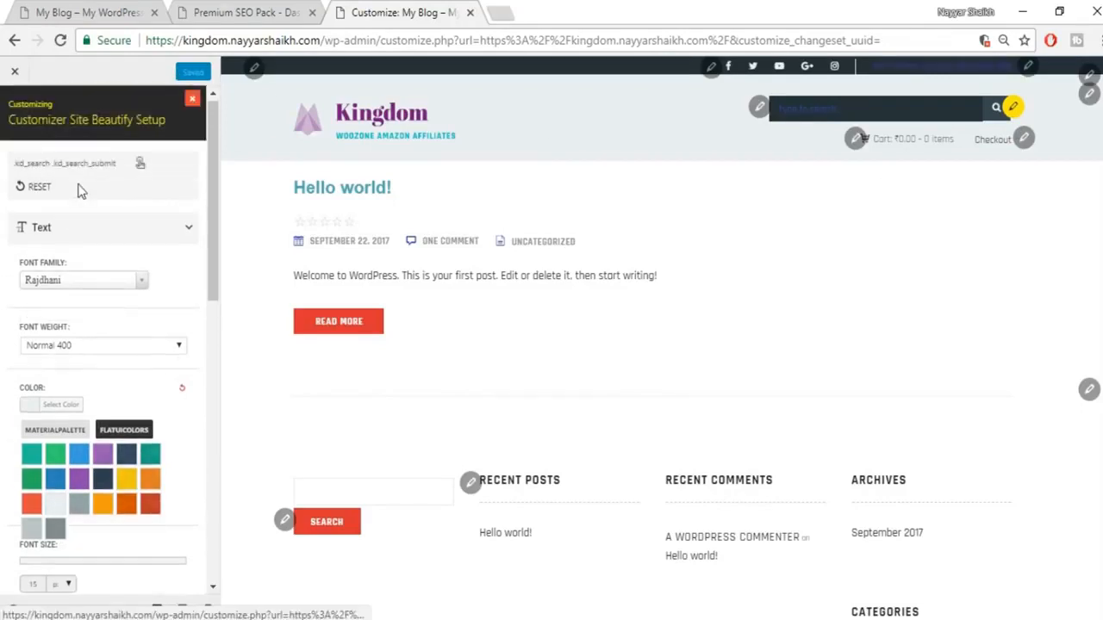
pyautogui.click(192, 105)
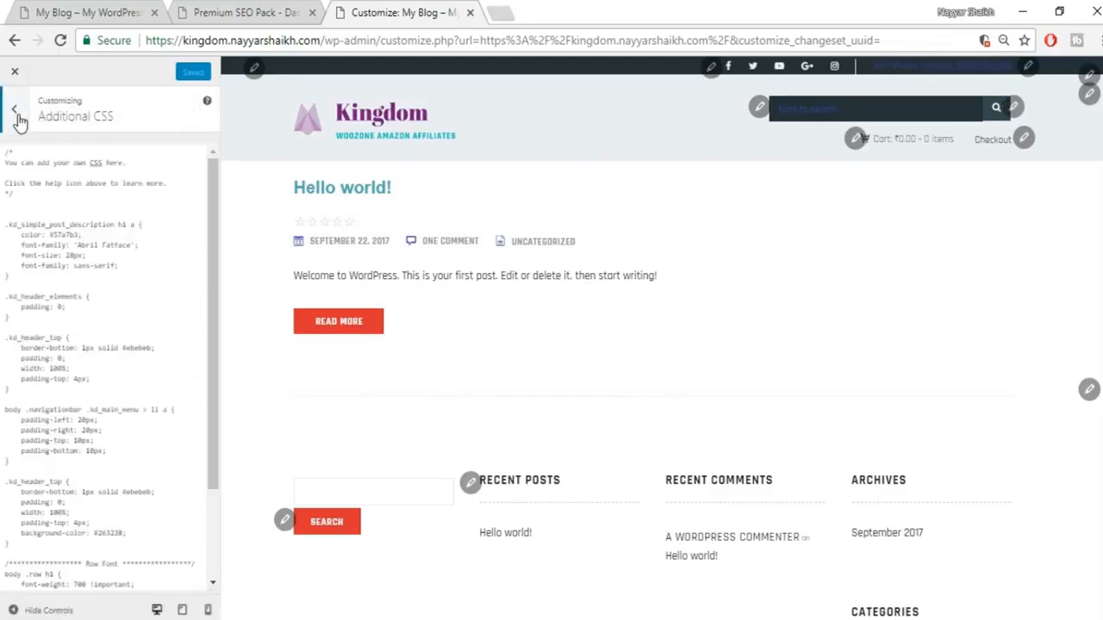
pyautogui.press('Escape')
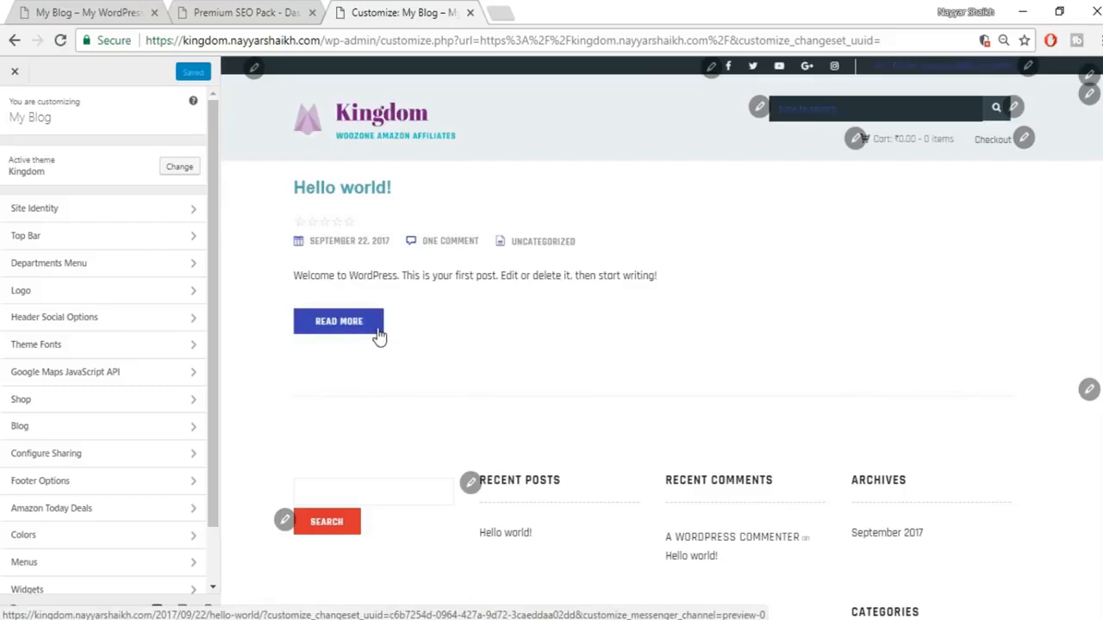
pyautogui.click(5, 6)
pyautogui.click(64, 10)
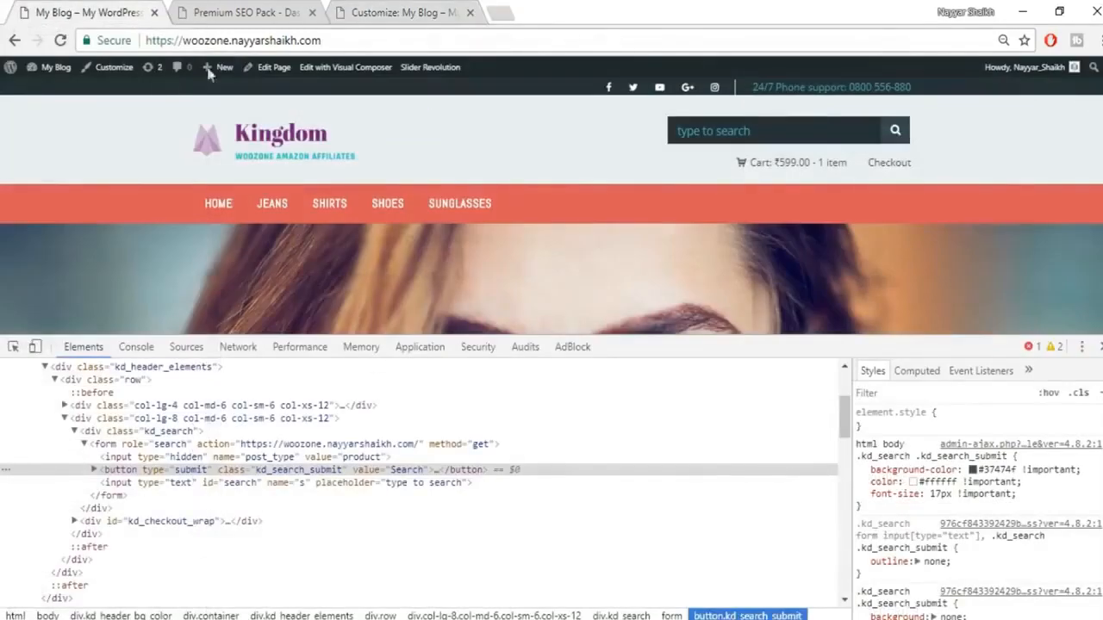
pyautogui.click(1100, 347)
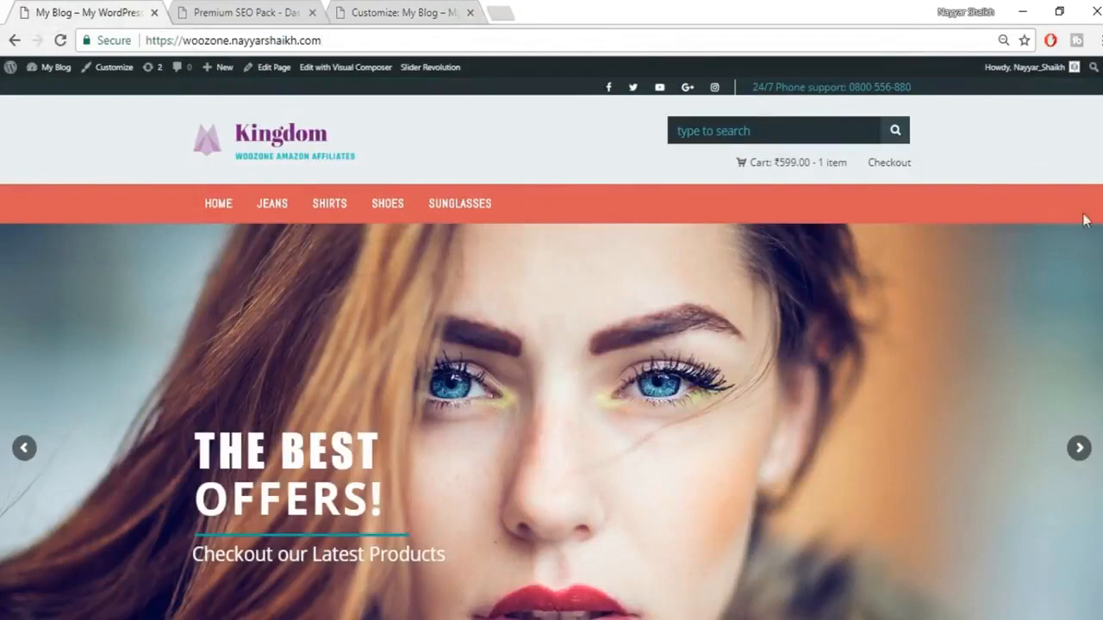
pyautogui.scroll(-3, 1053, 258)
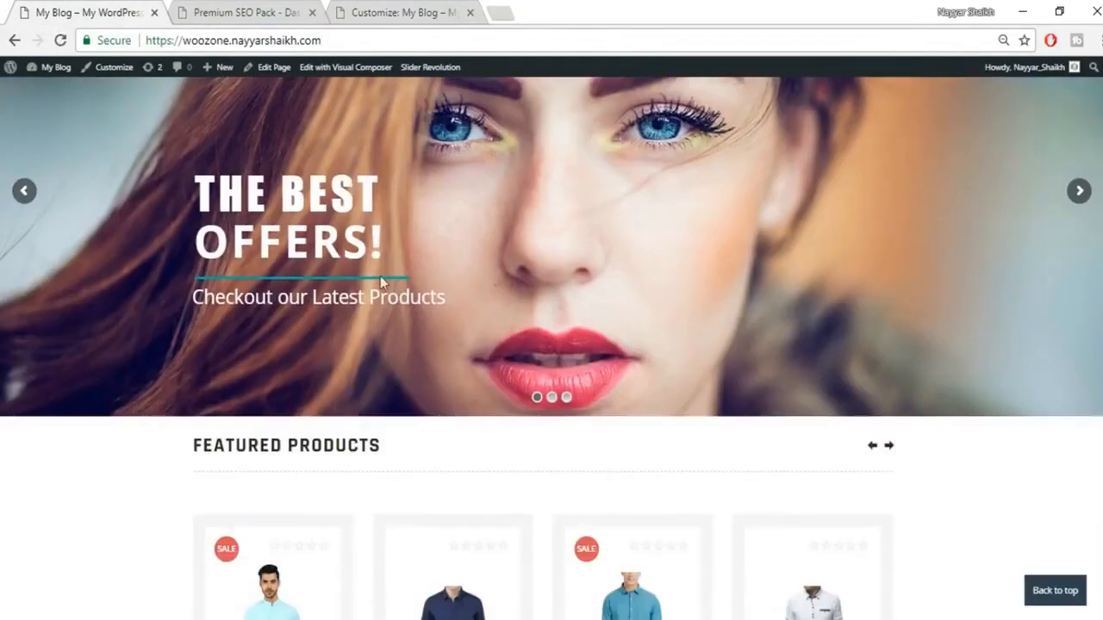
pyautogui.scroll(-5, 485, 344)
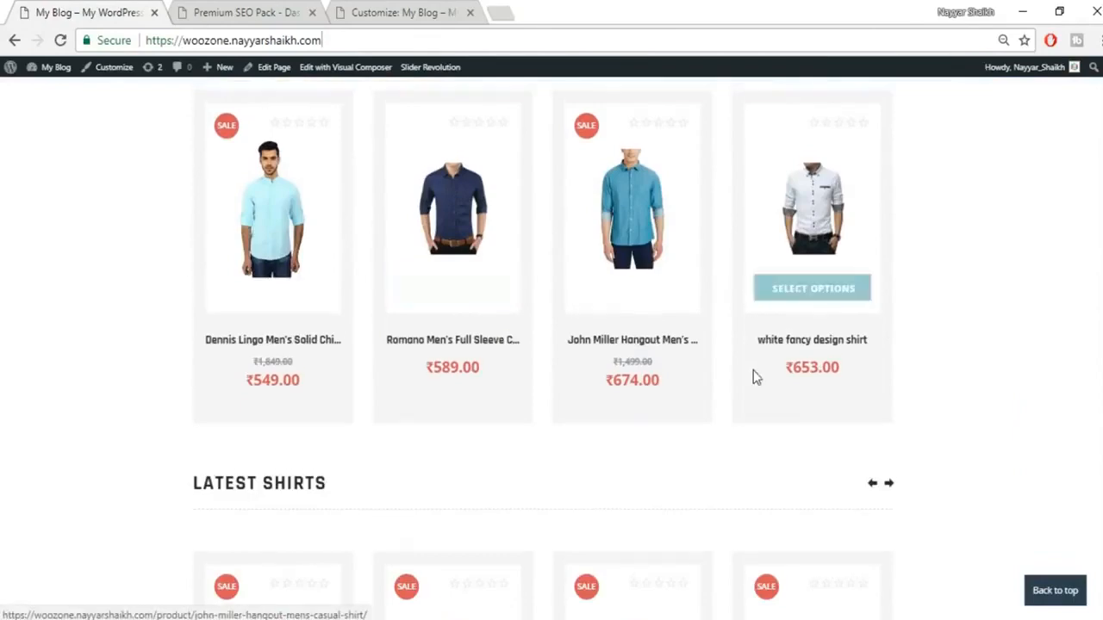
pyautogui.scroll(3, 754, 374)
pyautogui.scroll(4, 755, 377)
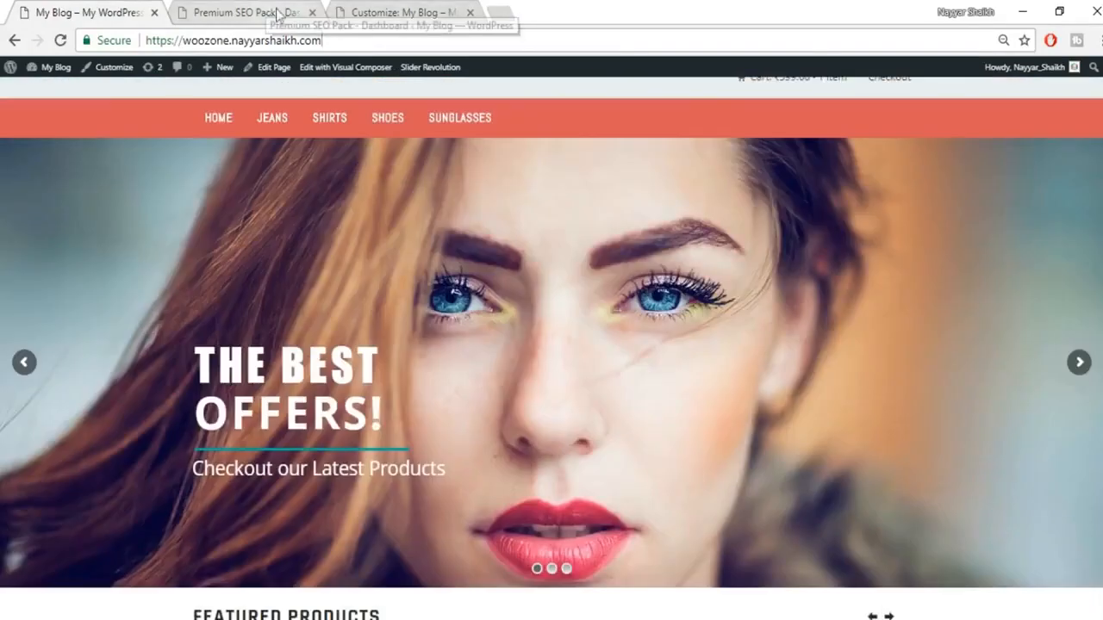
pyautogui.scroll(1, 670, 395)
pyautogui.click(367, 10)
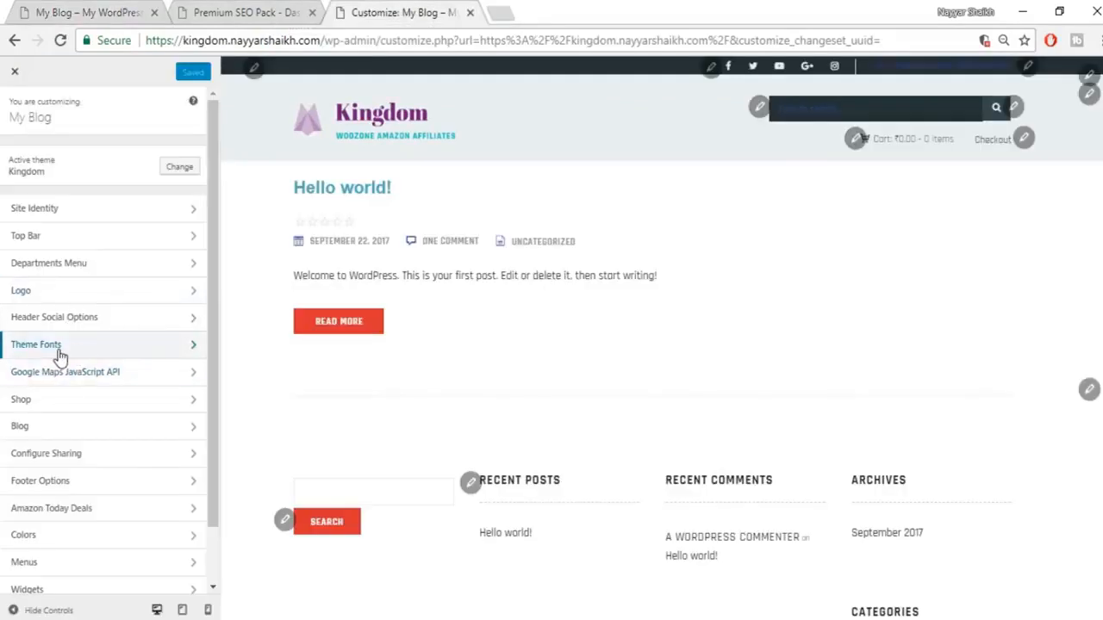
# Step: Glance through Theme Fonts, then go back and open the Colors section instead
pyautogui.click(121, 348)
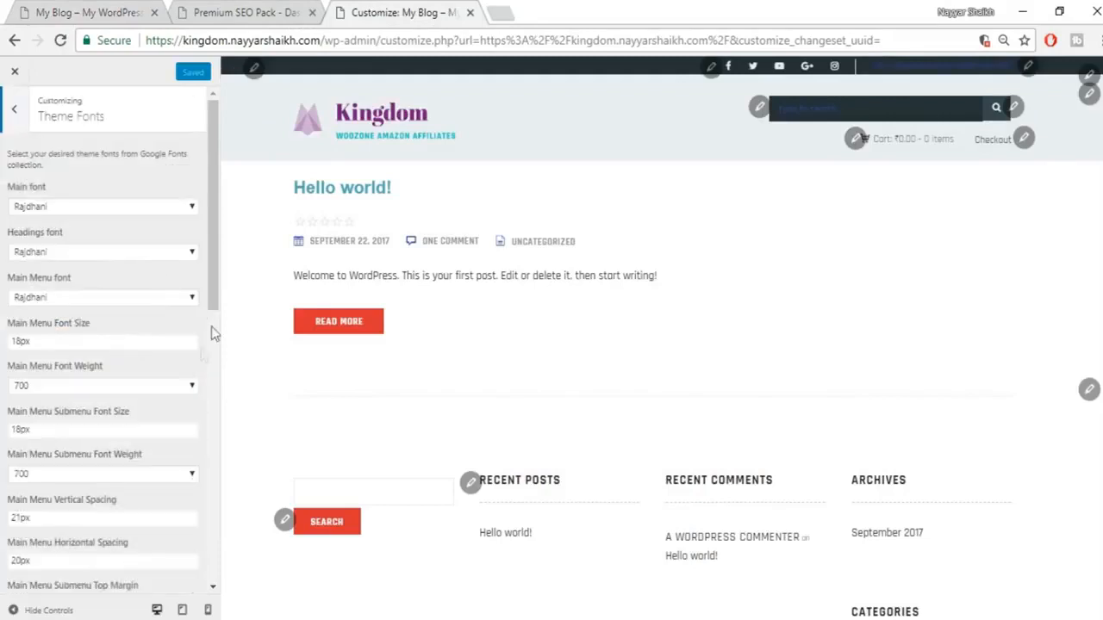
pyautogui.scroll(-7, 189, 399)
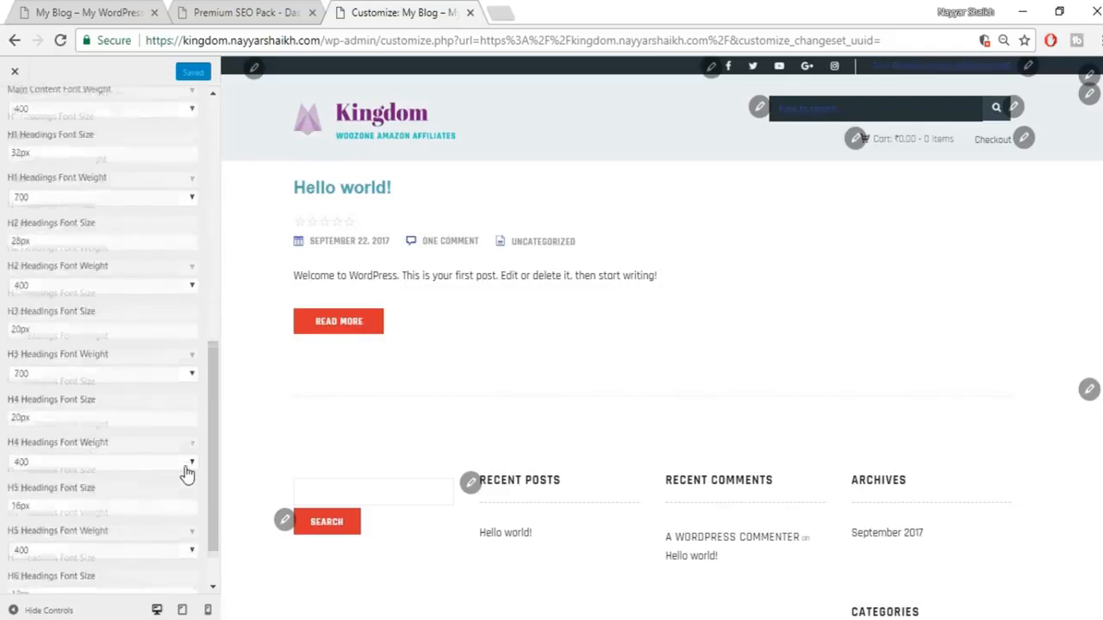
pyautogui.scroll(7, 187, 473)
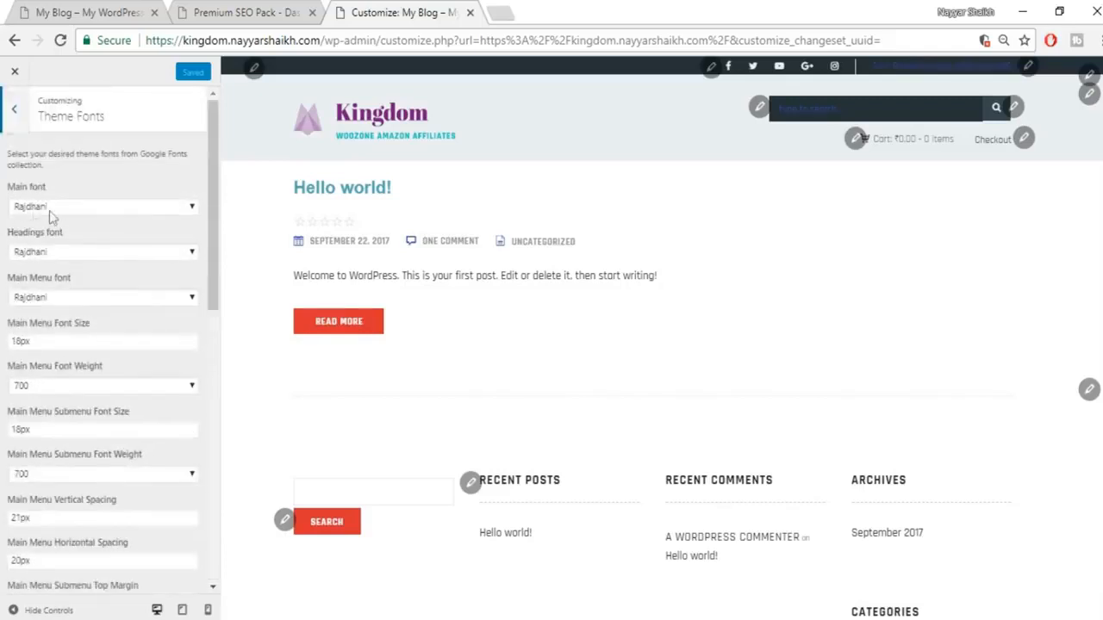
pyautogui.click(12, 110)
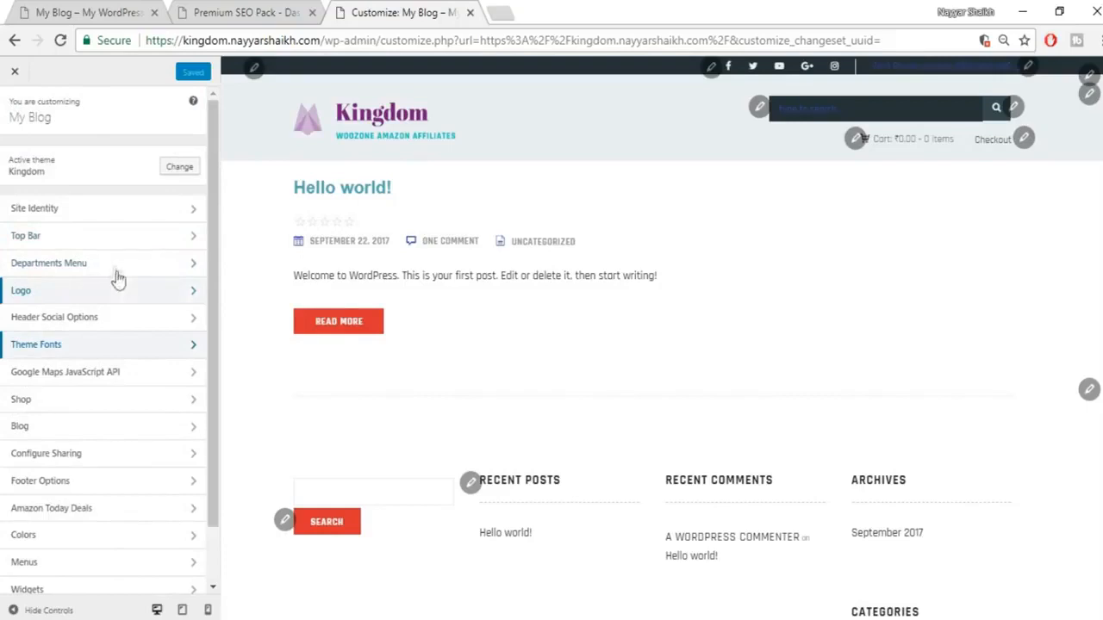
pyautogui.scroll(-1, 106, 385)
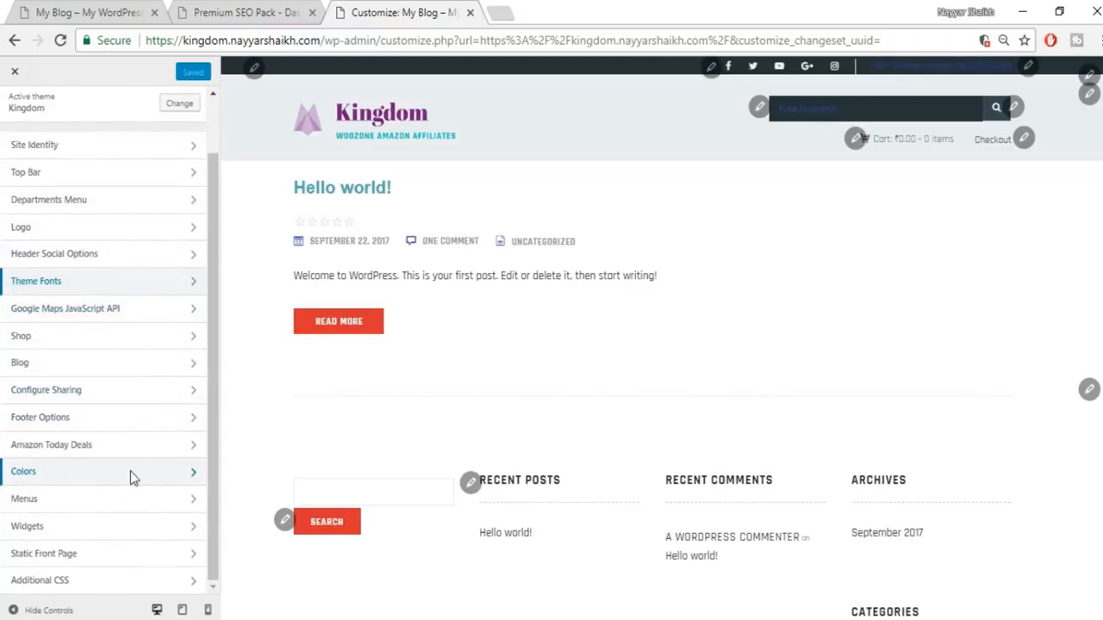
pyautogui.click(178, 478)
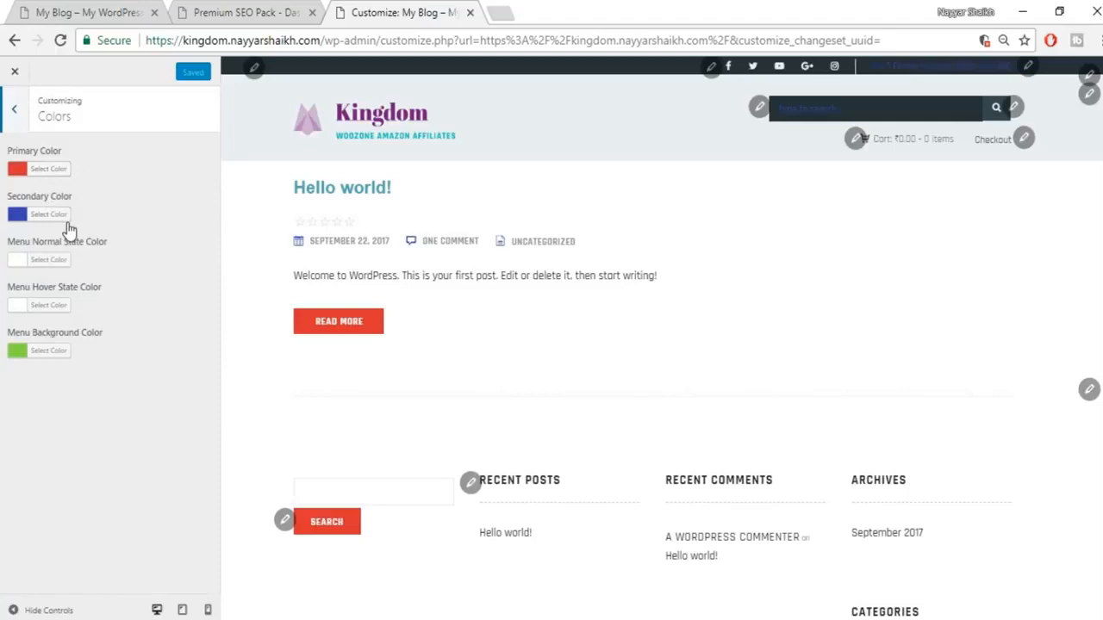
# Step: Inspect the live storefront's menu bar and select its background colour #dd5858
pyautogui.click(90, 12)
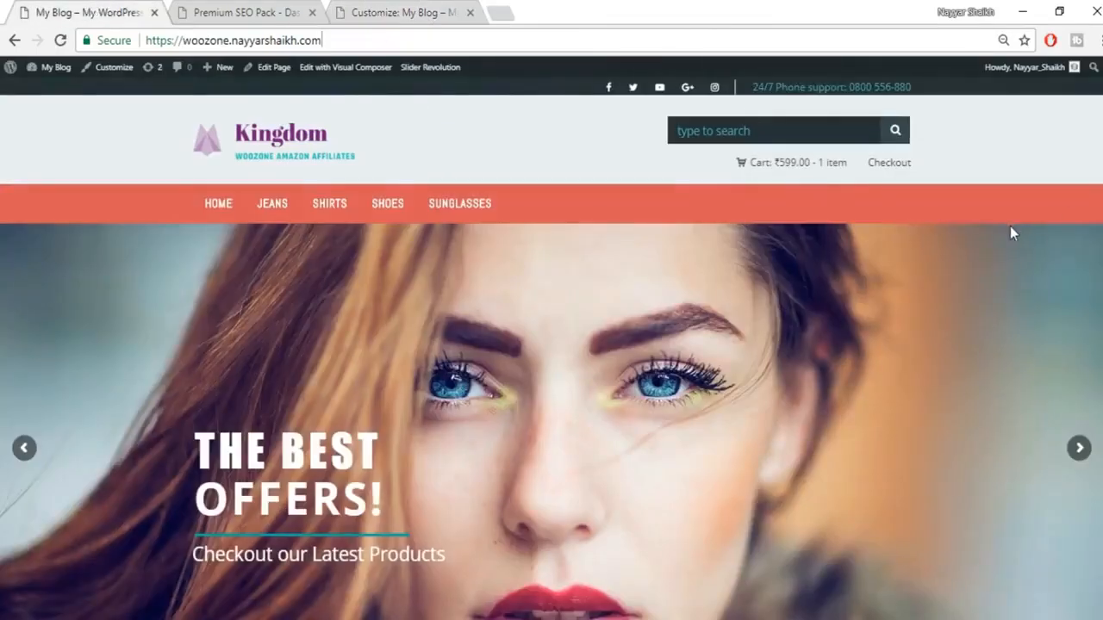
pyautogui.rightClick(1074, 197)
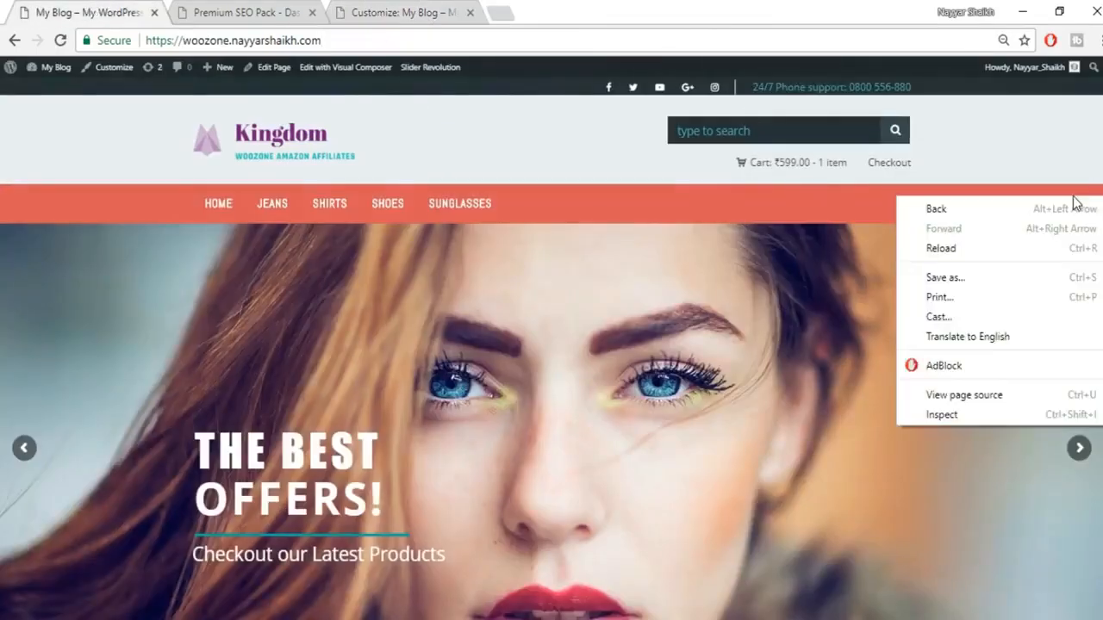
pyautogui.click(992, 420)
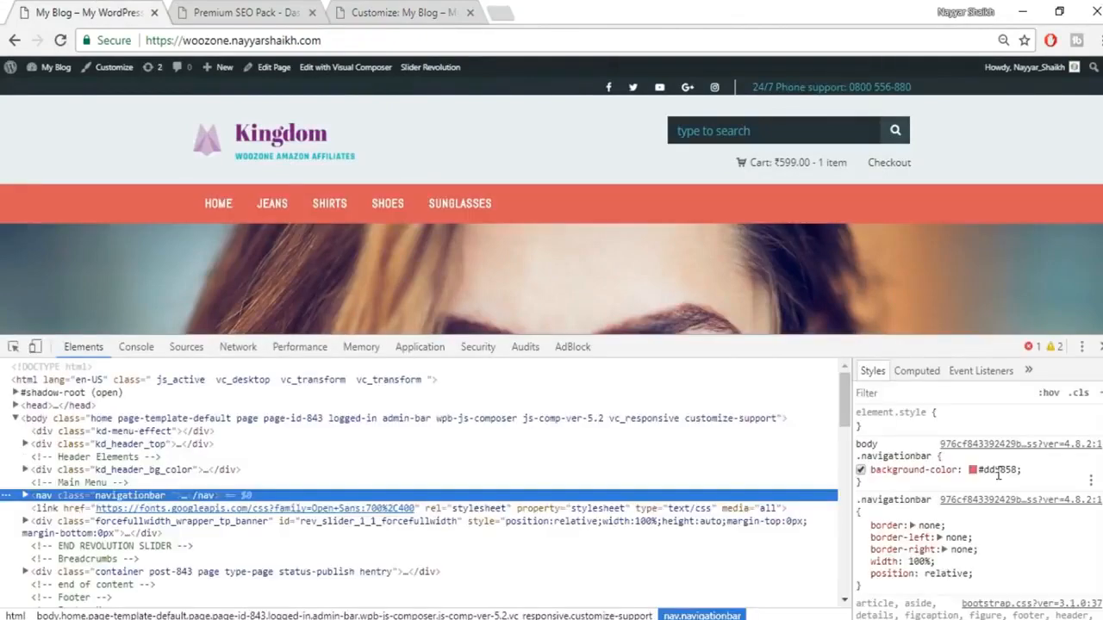
pyautogui.click(991, 470)
pyautogui.hotkey('ctrl', 'c')
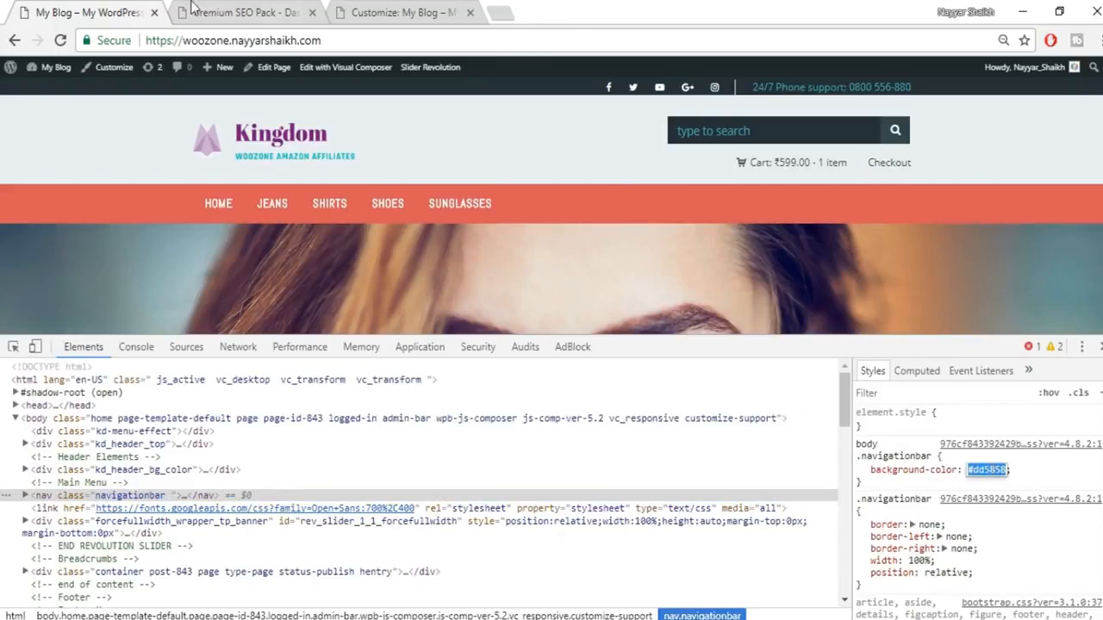
# Step: Replace the Primary Color #dd3333 with #dd5858 in the Customizer
pyautogui.click(368, 11)
pyautogui.click(53, 176)
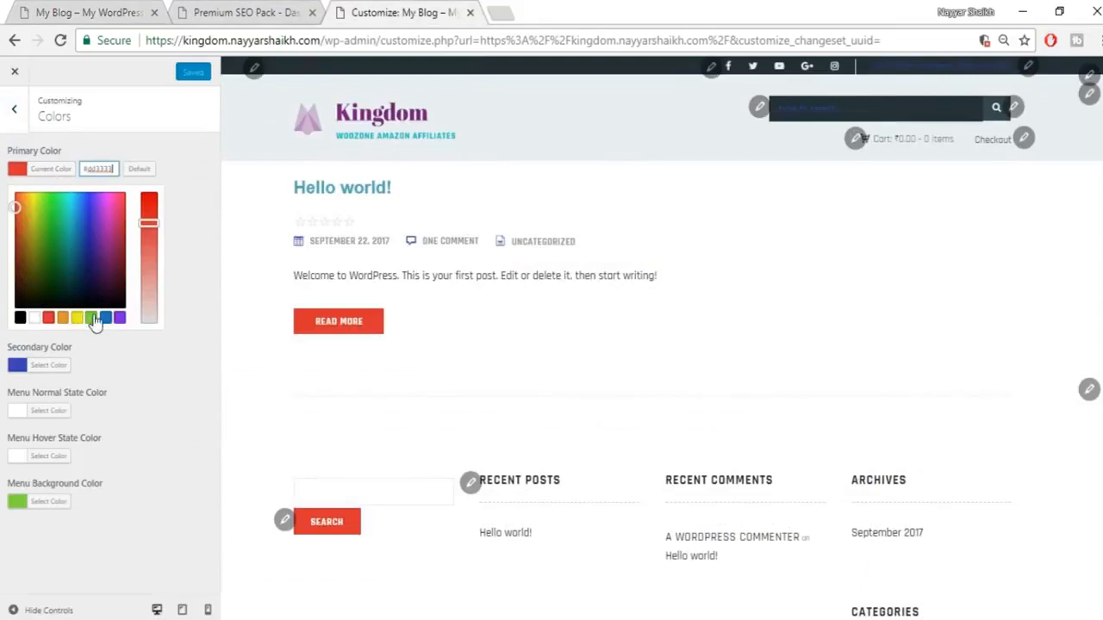
pyautogui.moveTo(130, 173); pyautogui.dragTo(147, 189)
pyautogui.hotkey('ctrl', 'v')
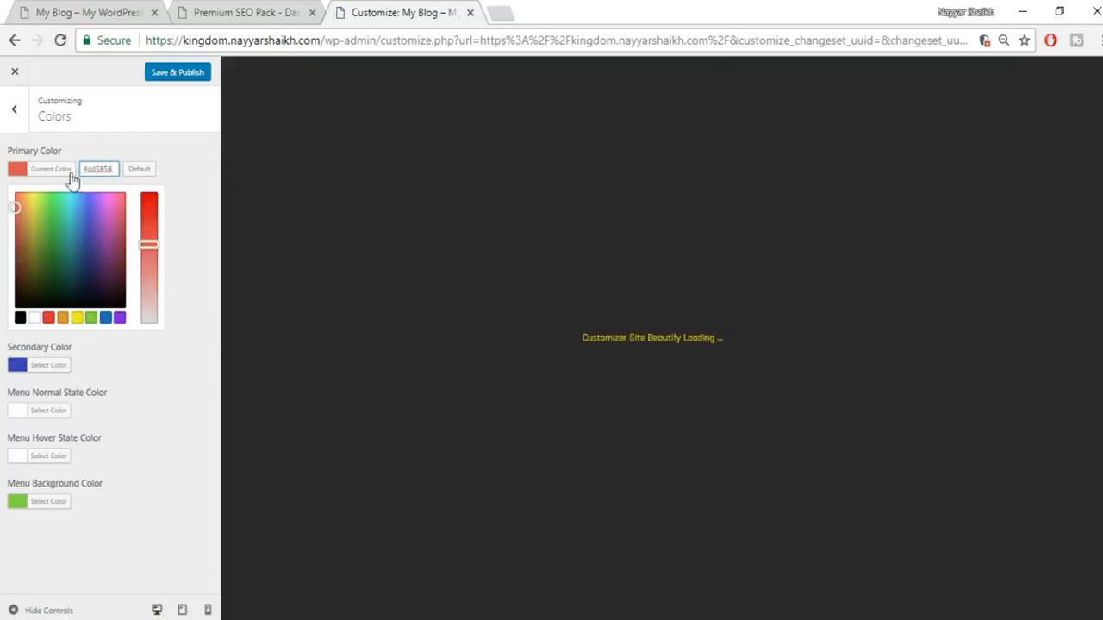
pyautogui.click(72, 172)
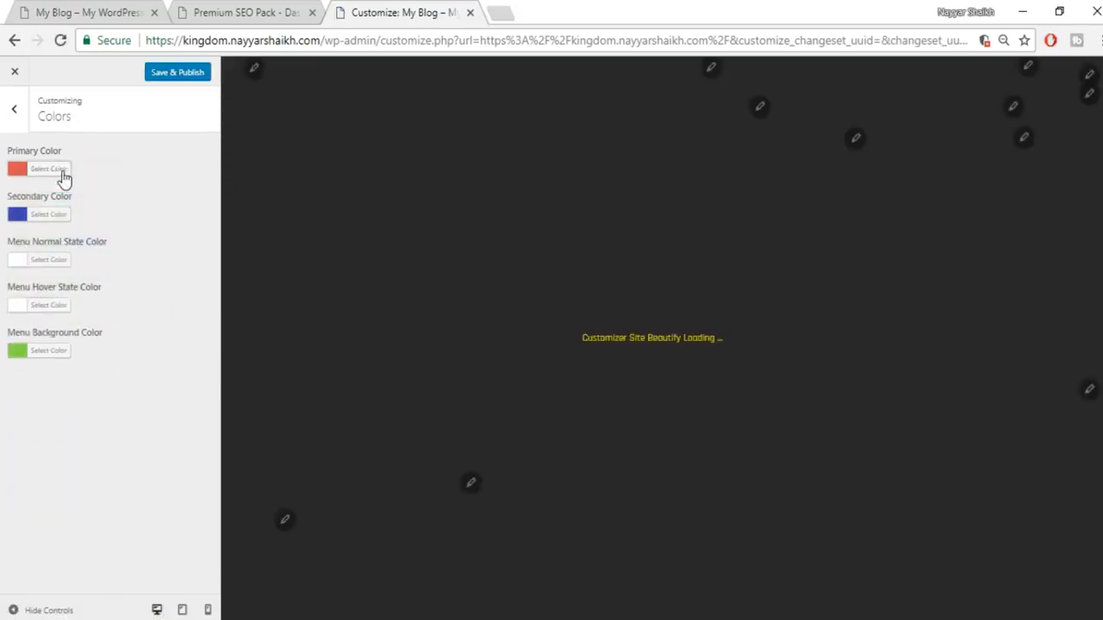
pyautogui.click(93, 11)
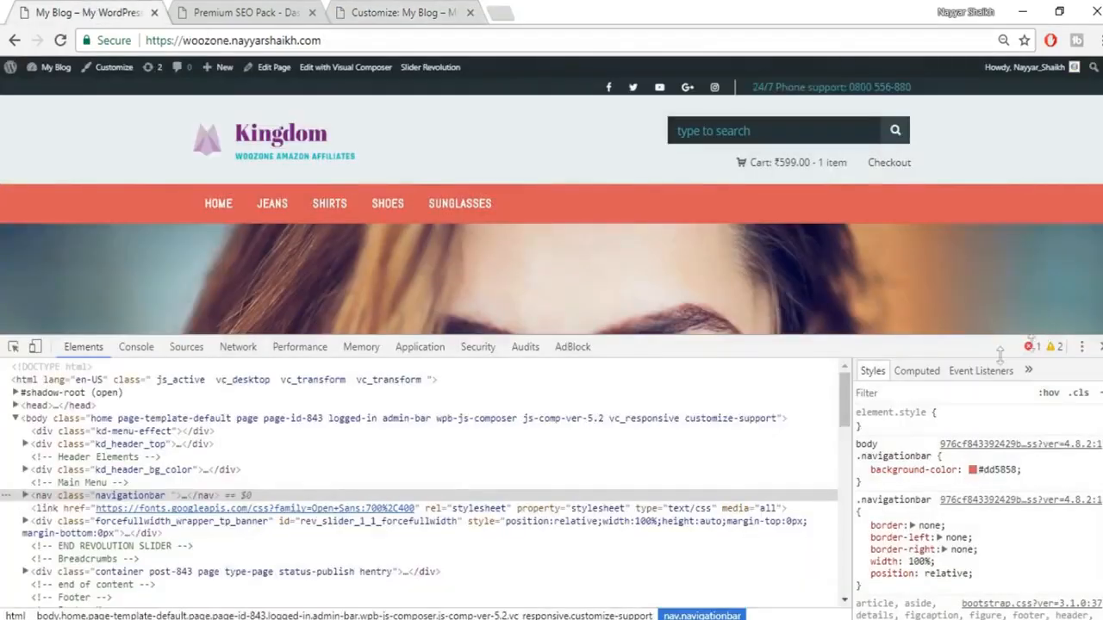
# Step: Inspect the live SELECT OPTIONS button and select its hover background colour #57a7b3
pyautogui.scroll(-8, 672, 196)
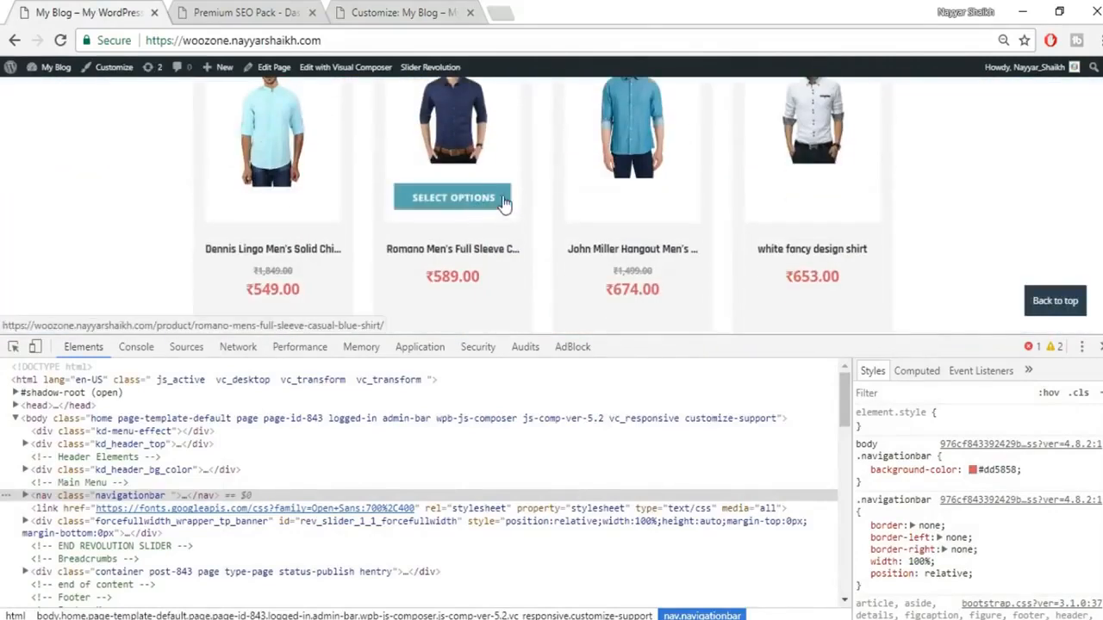
pyautogui.rightClick(505, 203)
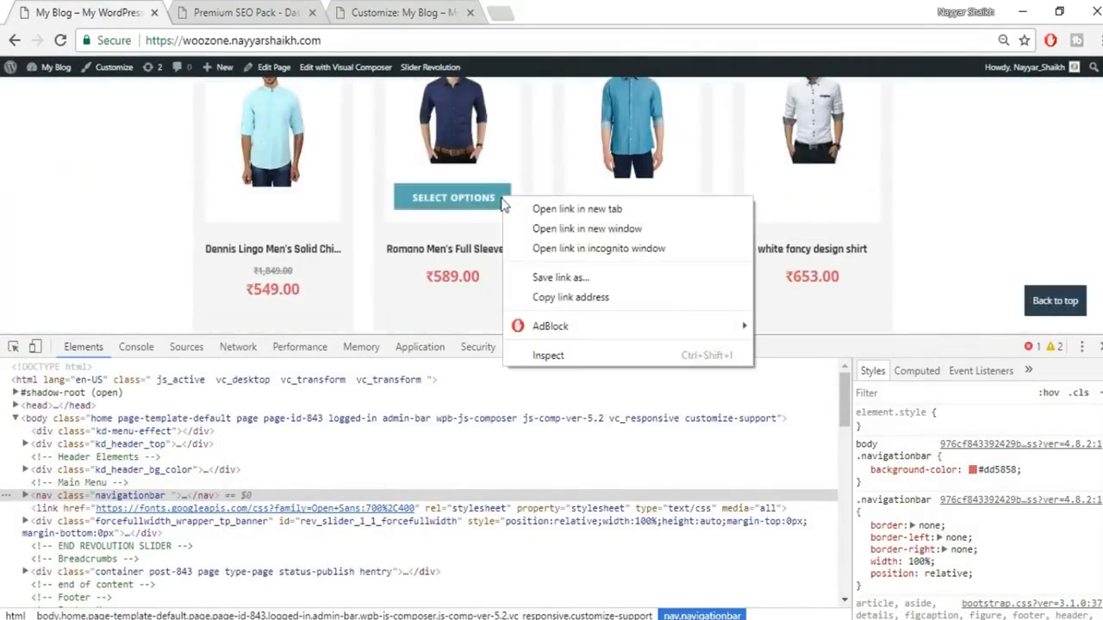
pyautogui.click(560, 356)
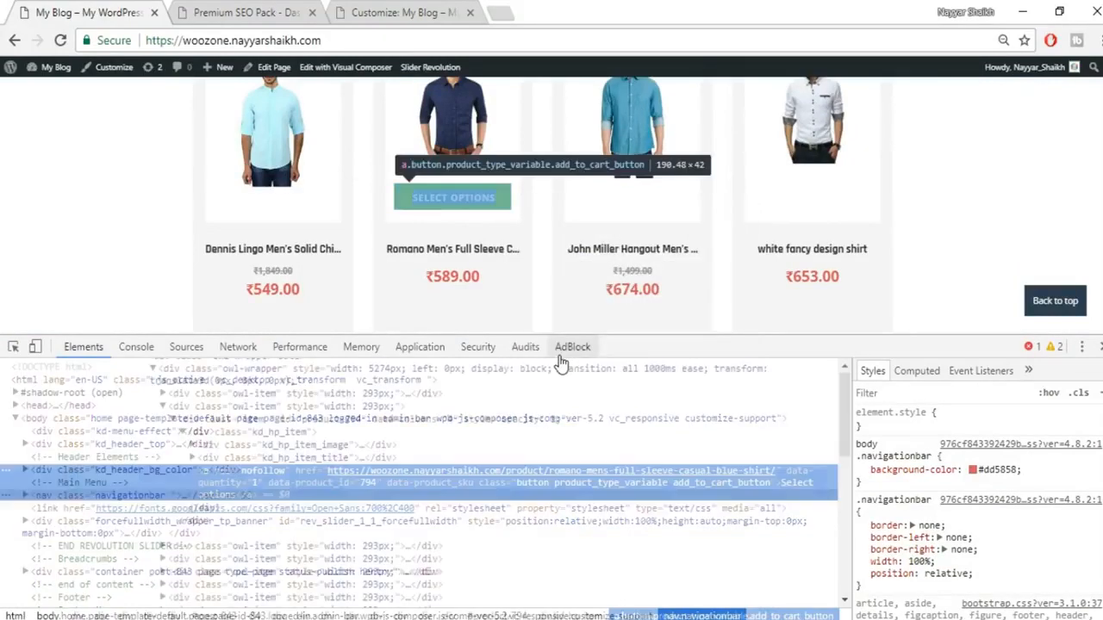
pyautogui.scroll(-2, 1058, 508)
pyautogui.scroll(-5, 1059, 509)
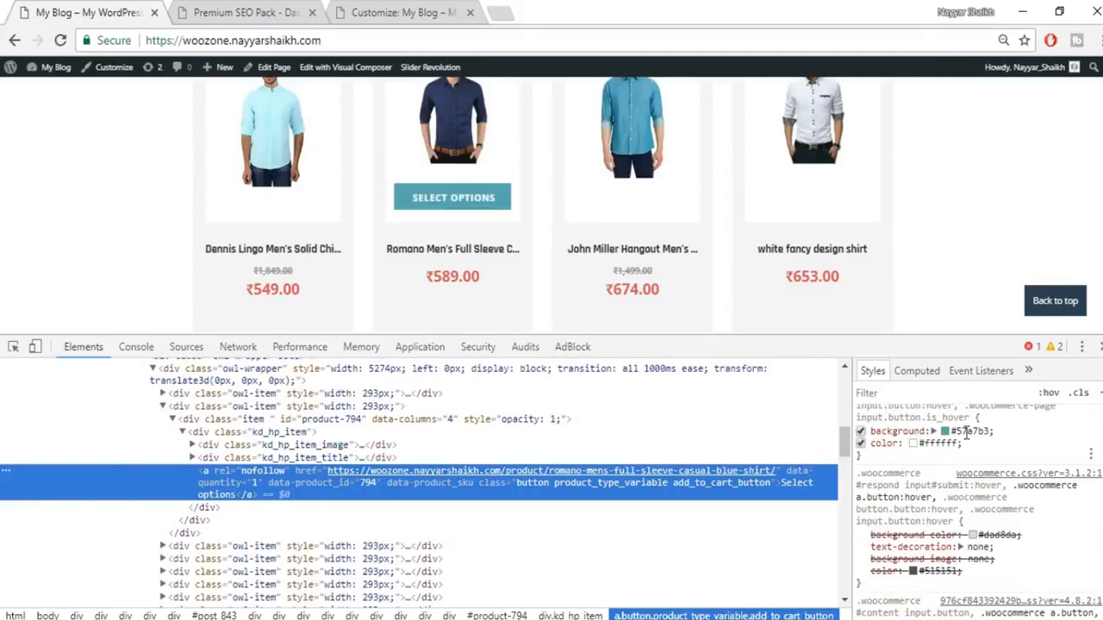
pyautogui.click(965, 432)
pyautogui.hotkey('ctrl', 'c')
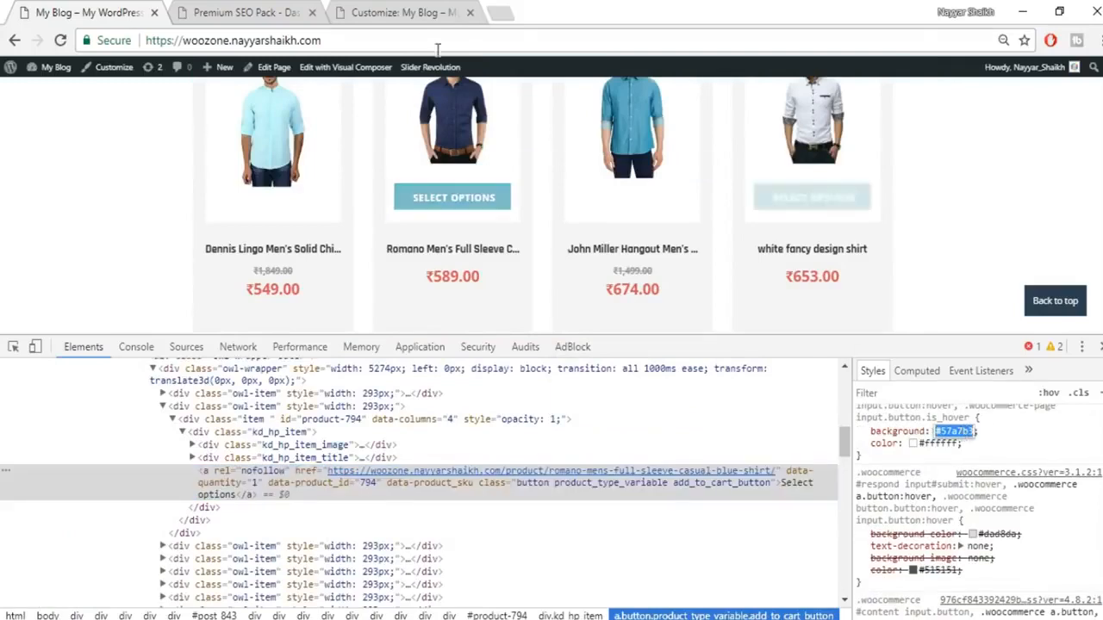
# Step: Set the Secondary Color to #57a7b3 and close DevTools on the live store
pyautogui.click(400, 12)
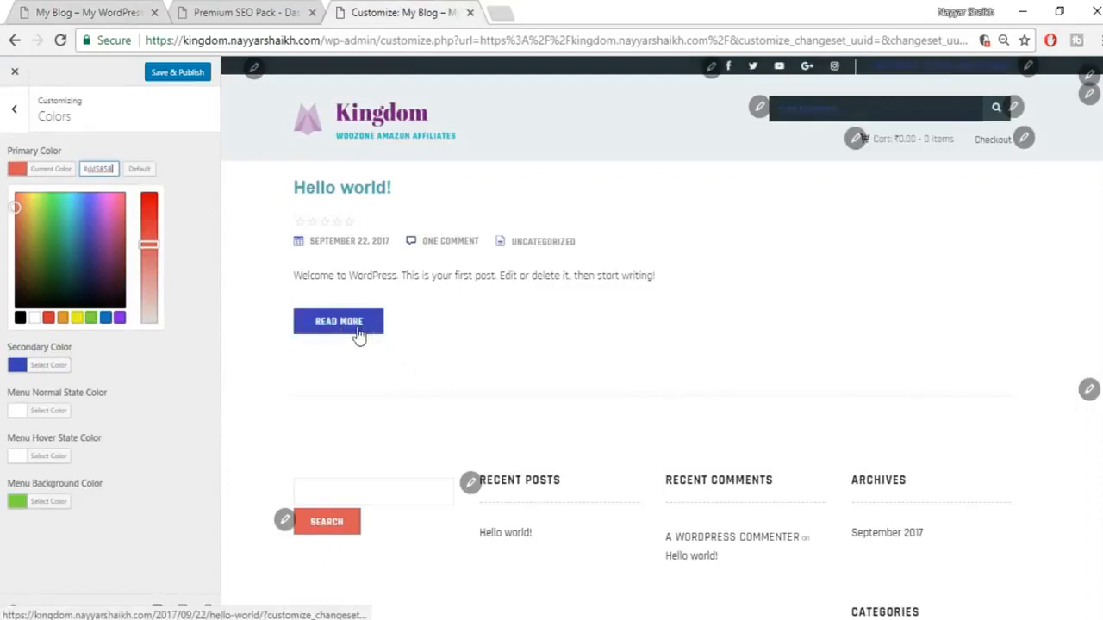
pyautogui.click(63, 367)
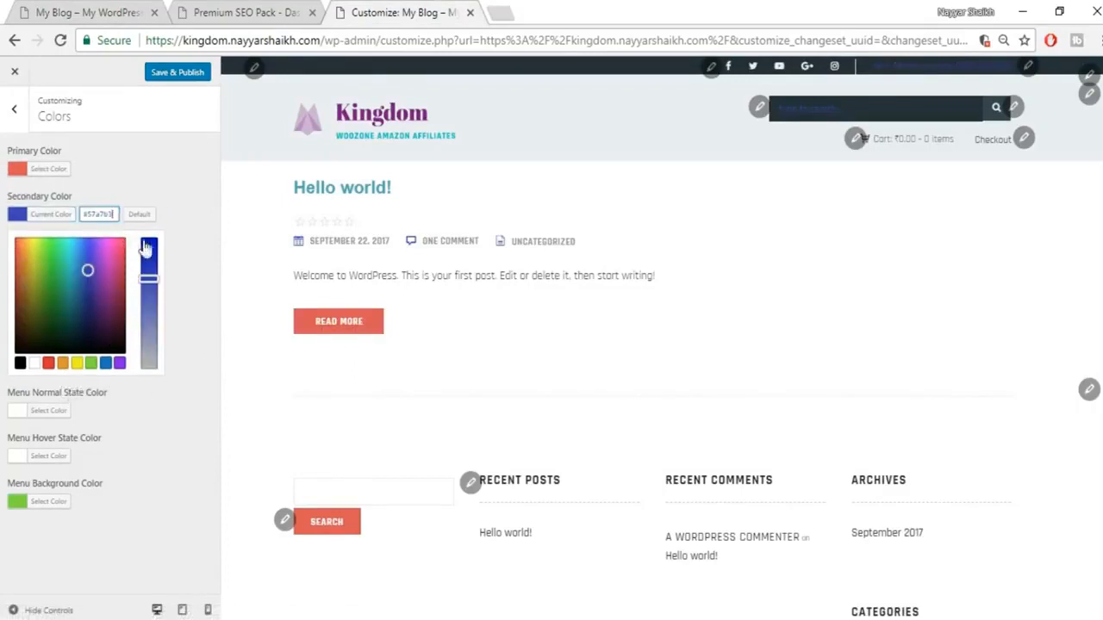
pyautogui.hotkey('ctrl', 'v')
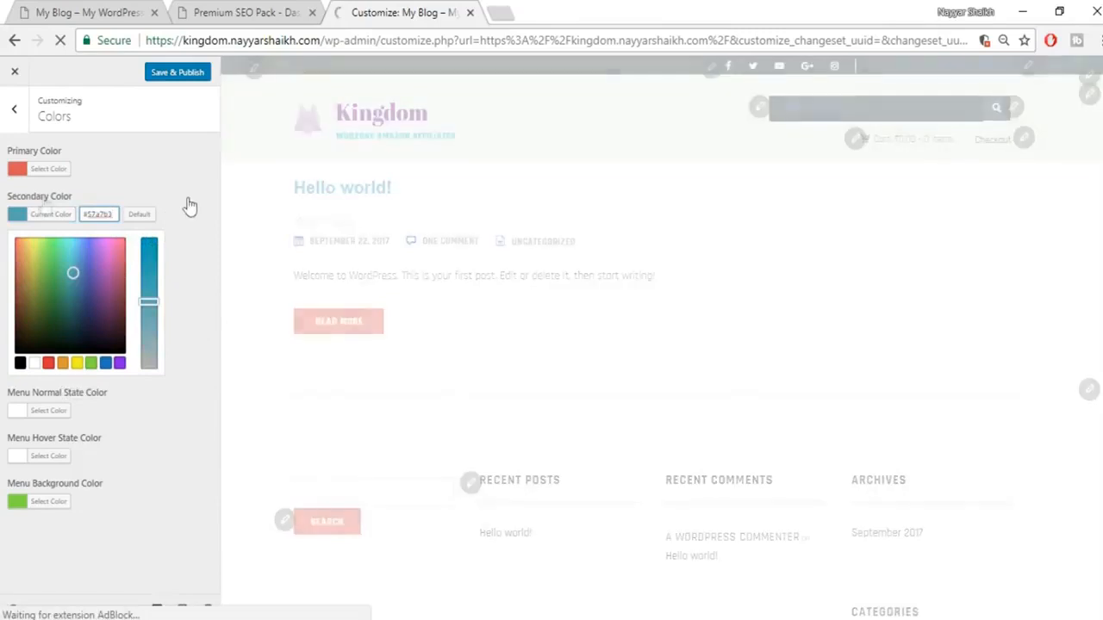
pyautogui.click(38, 220)
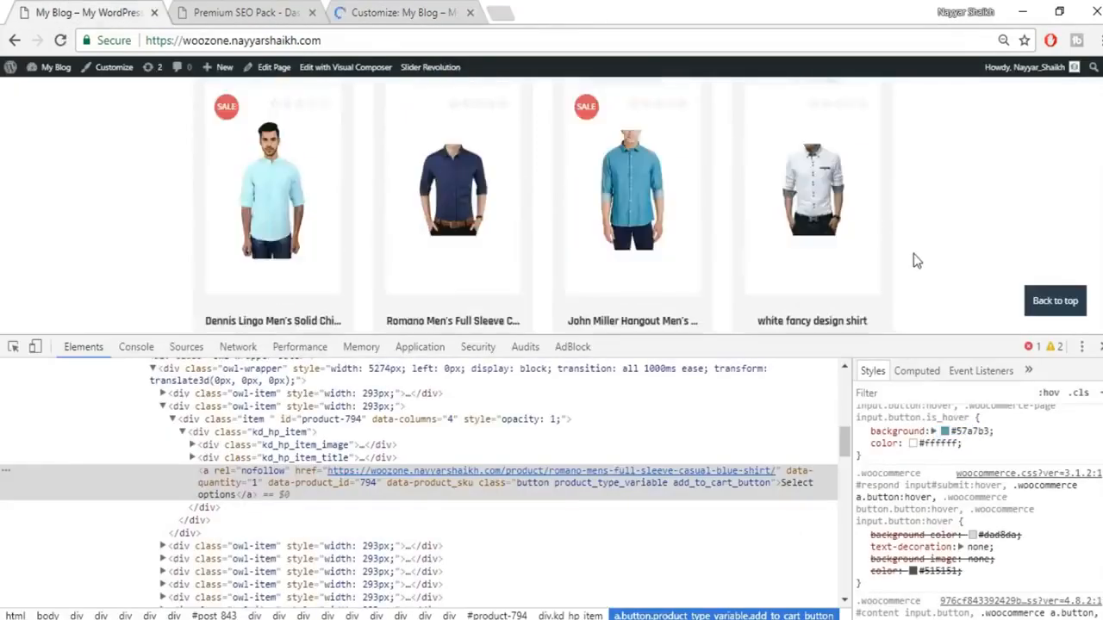
pyautogui.scroll(5, 913, 253)
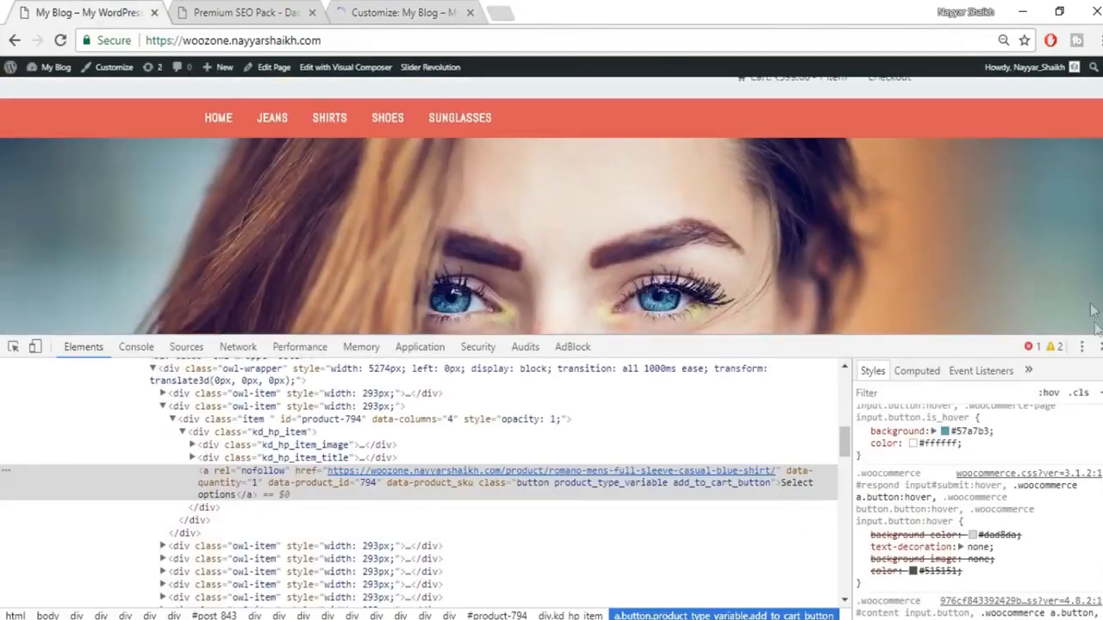
pyautogui.click(1099, 348)
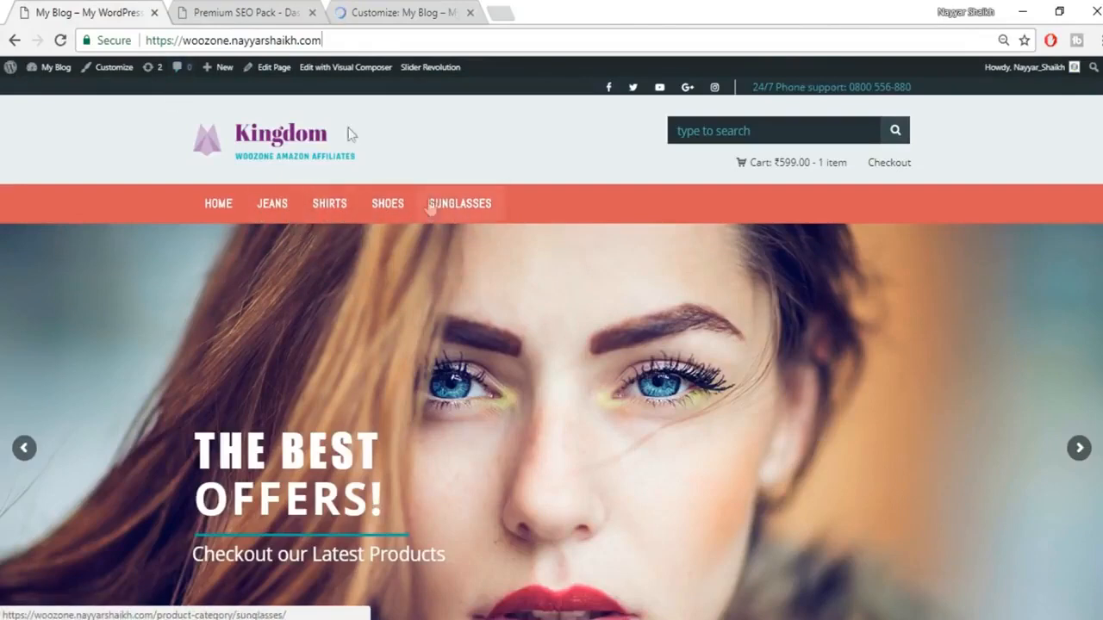
pyautogui.click(363, 12)
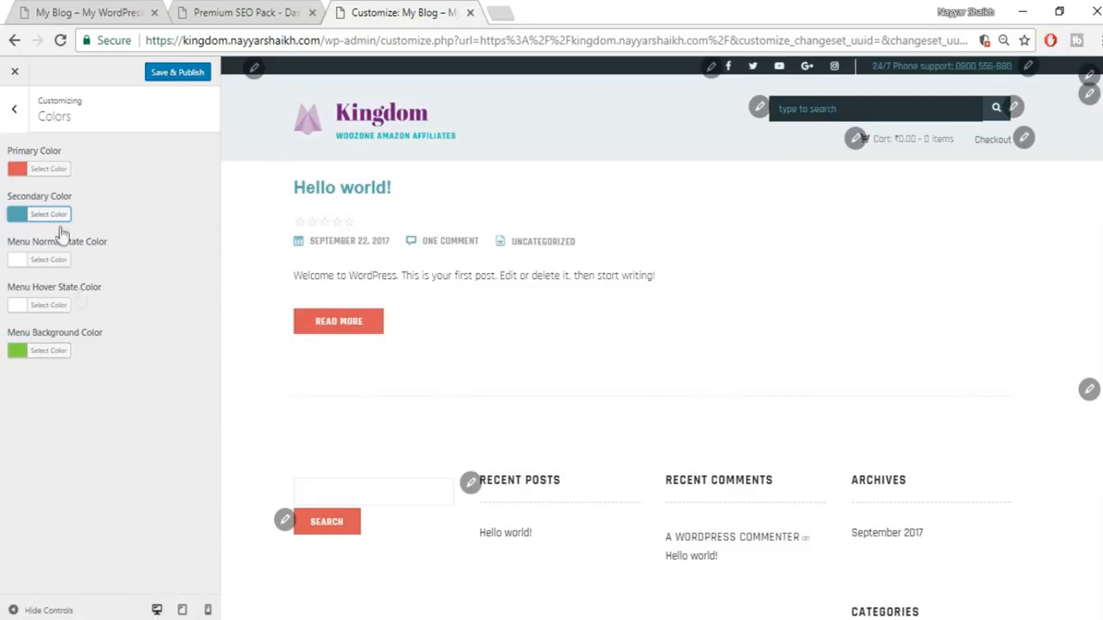
# Step: Paste the red value into Menu Background Color, leaving Primary Color unchanged
pyautogui.click(57, 169)
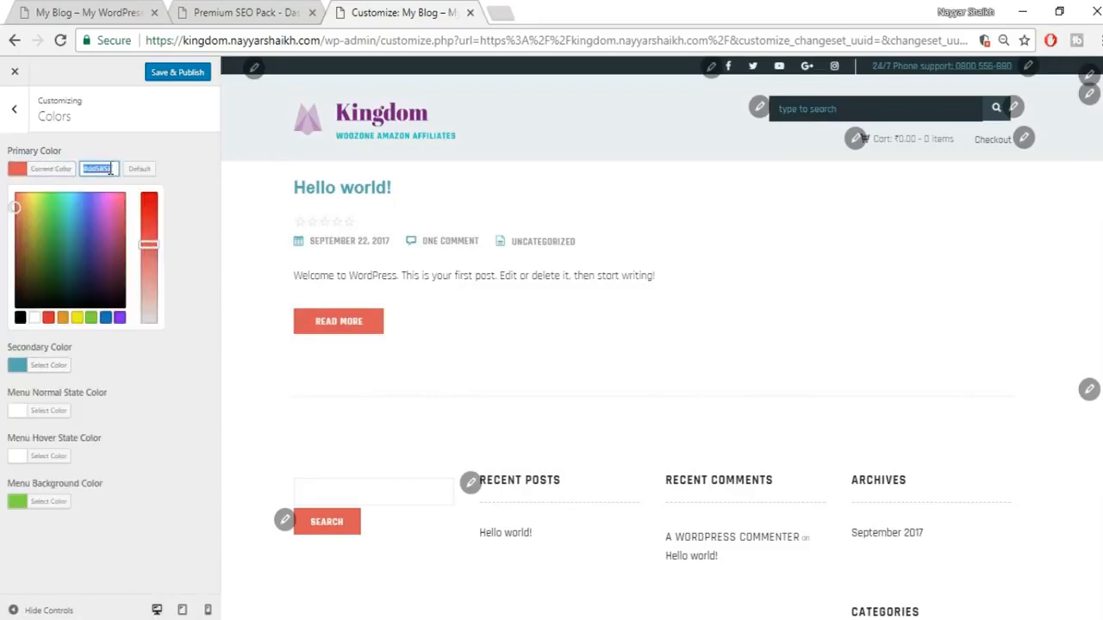
pyautogui.click(63, 170)
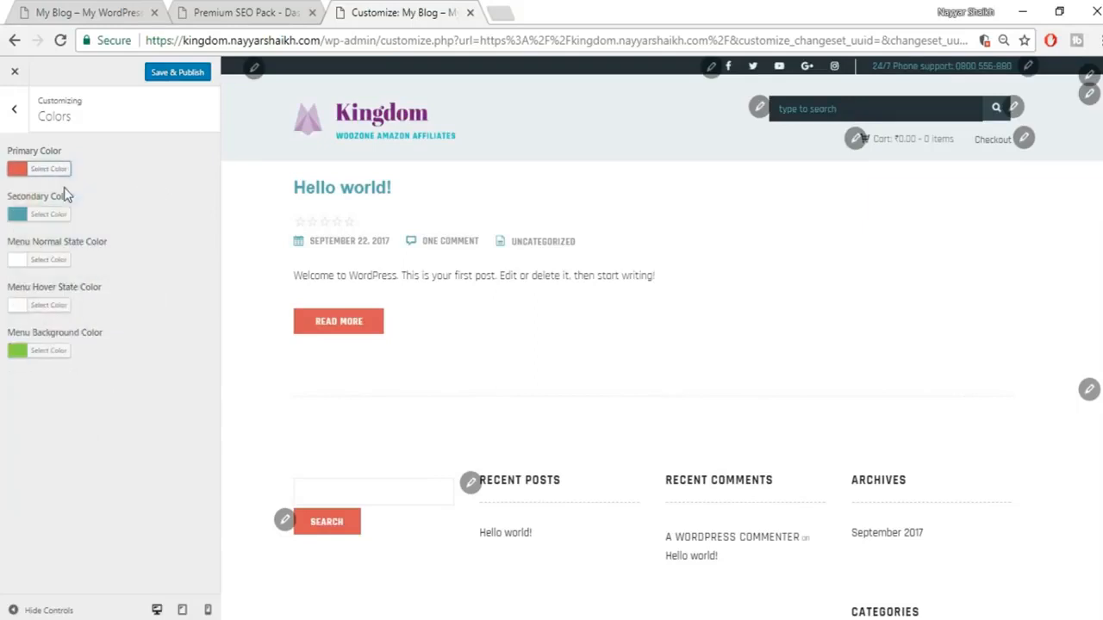
pyautogui.click(56, 352)
pyautogui.write('#d45858')
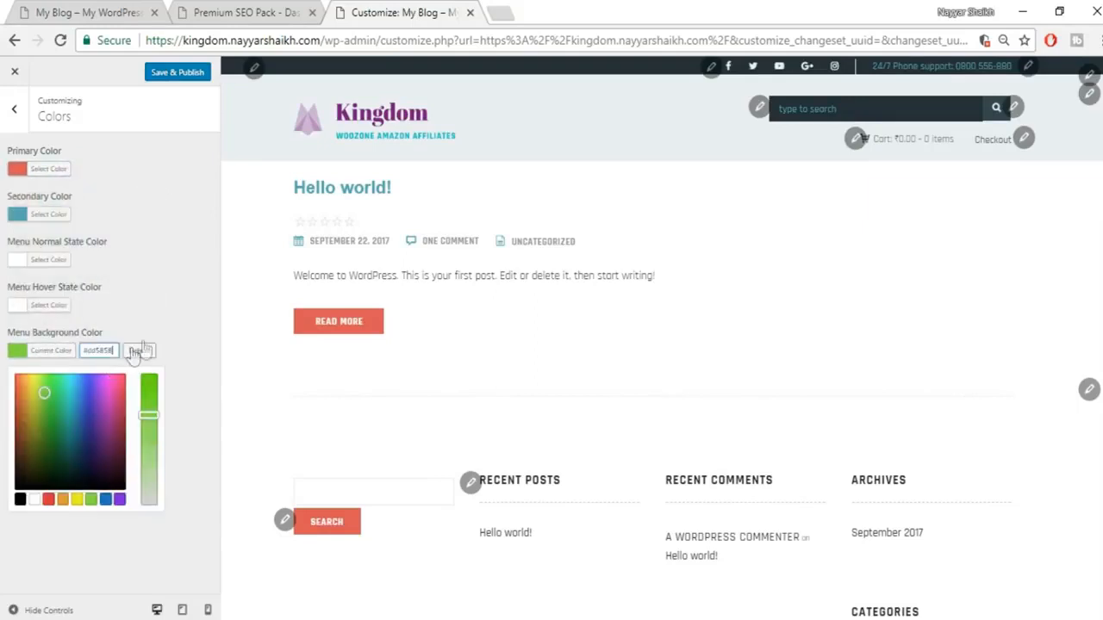
pyautogui.click(1075, 144)
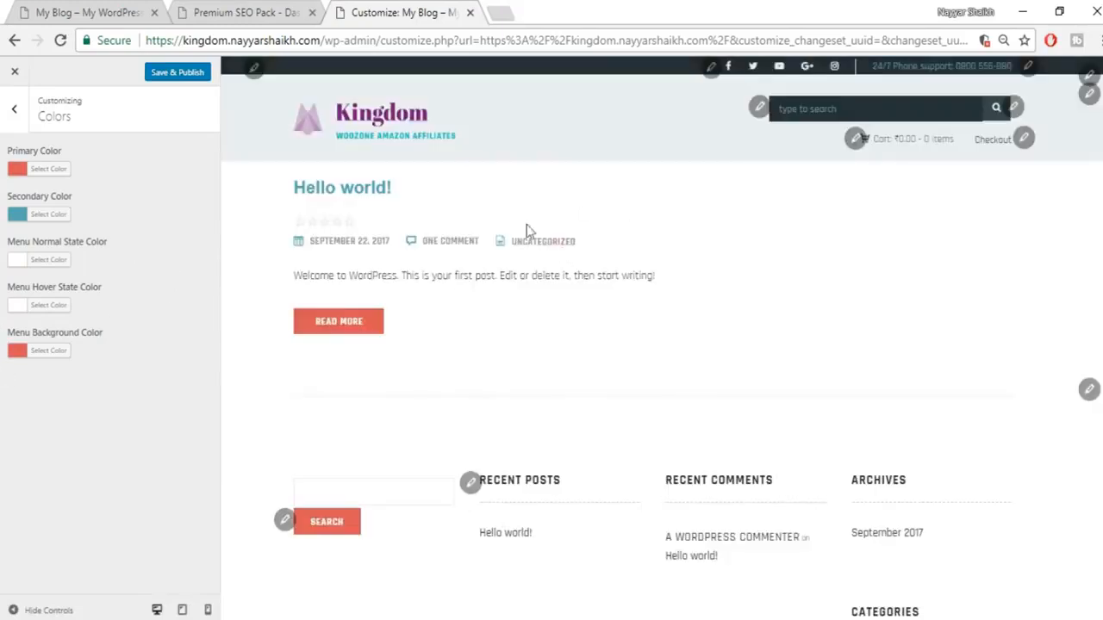
# Step: Publish the colour changes and go back to the main Customizer sections
pyautogui.click(191, 76)
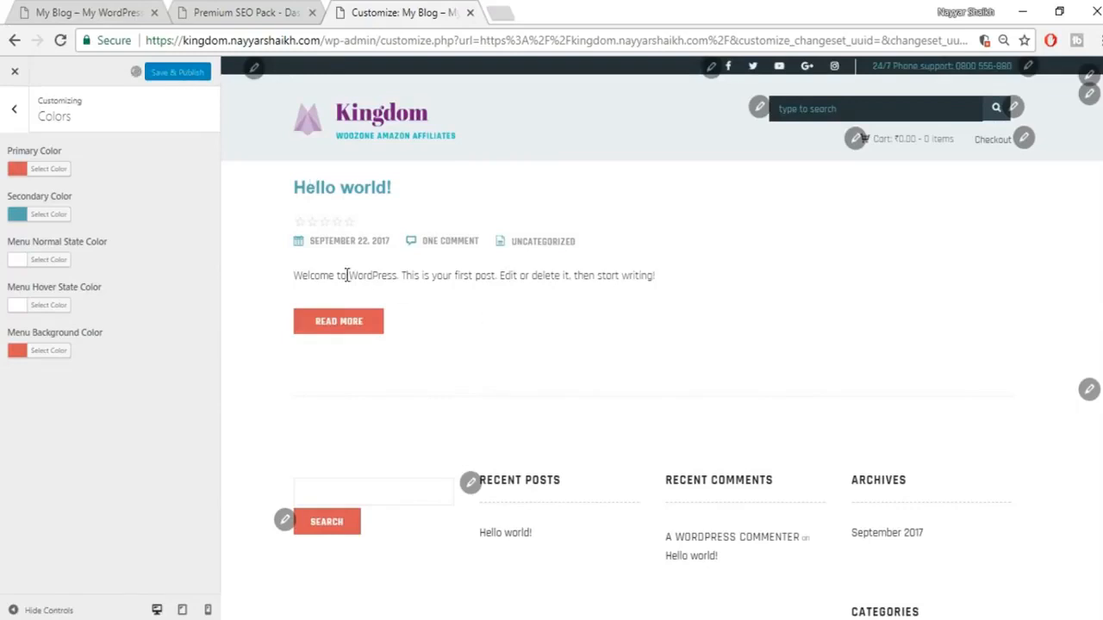
pyautogui.moveTo(303, 277); pyautogui.dragTo(661, 279)
pyautogui.click(663, 278)
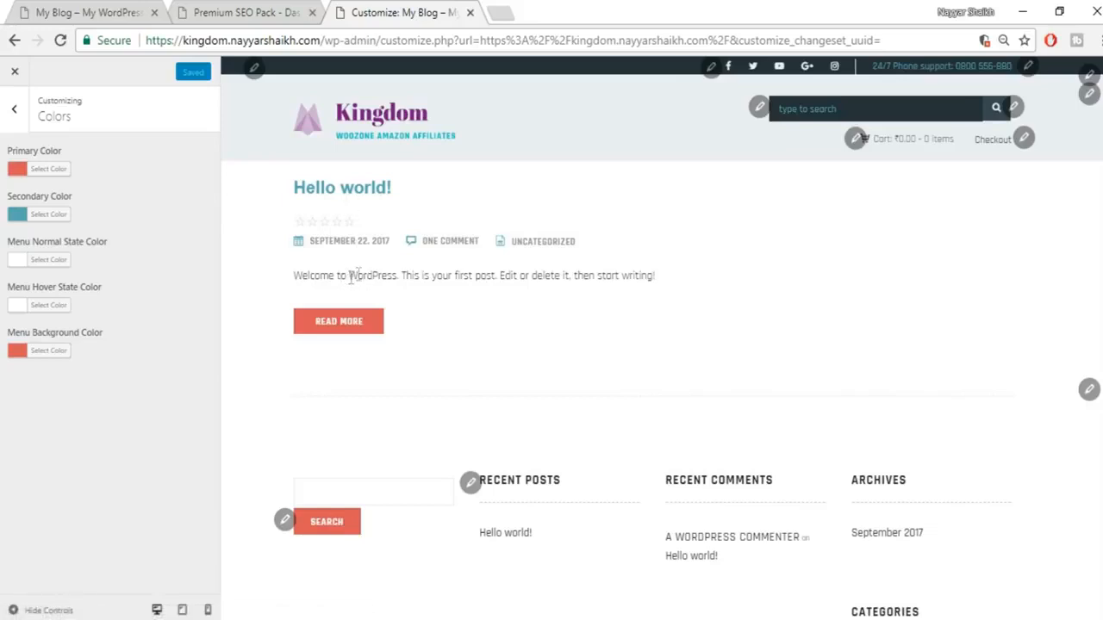
pyautogui.click(13, 109)
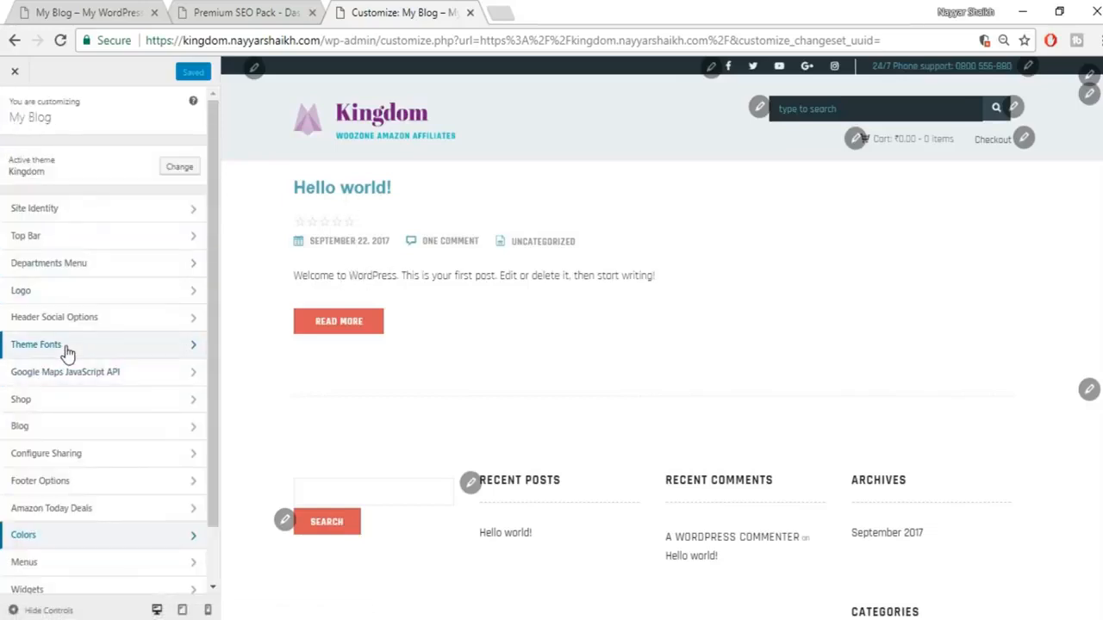
# Step: In Theme Fonts, choose Prompt as the main font
pyautogui.click(67, 349)
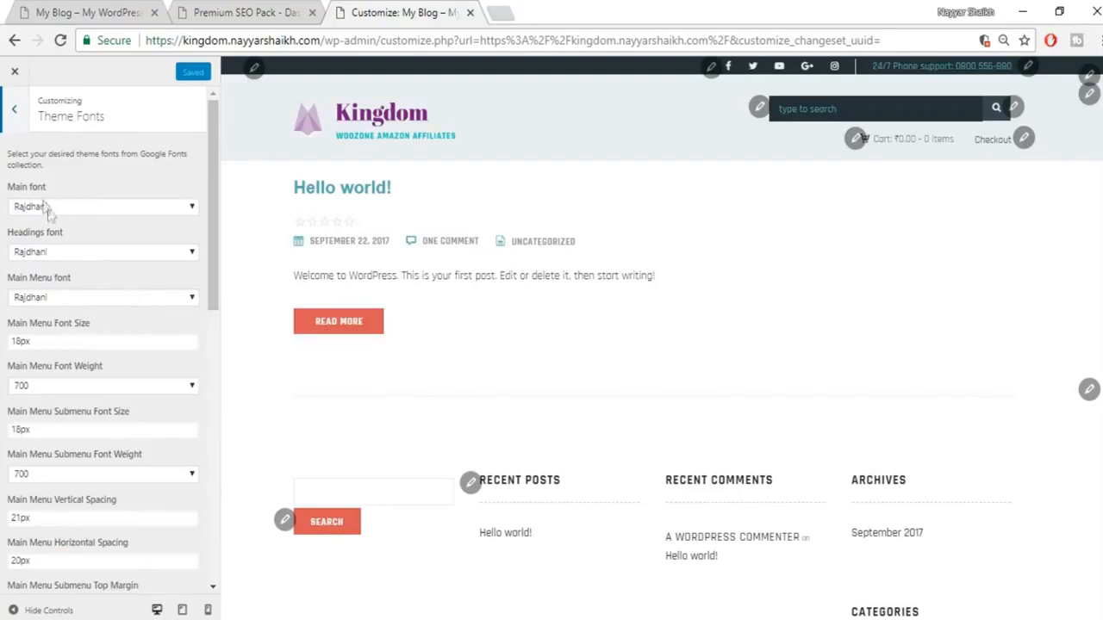
pyautogui.moveTo(501, 276); pyautogui.dragTo(636, 272)
pyautogui.click(636, 274)
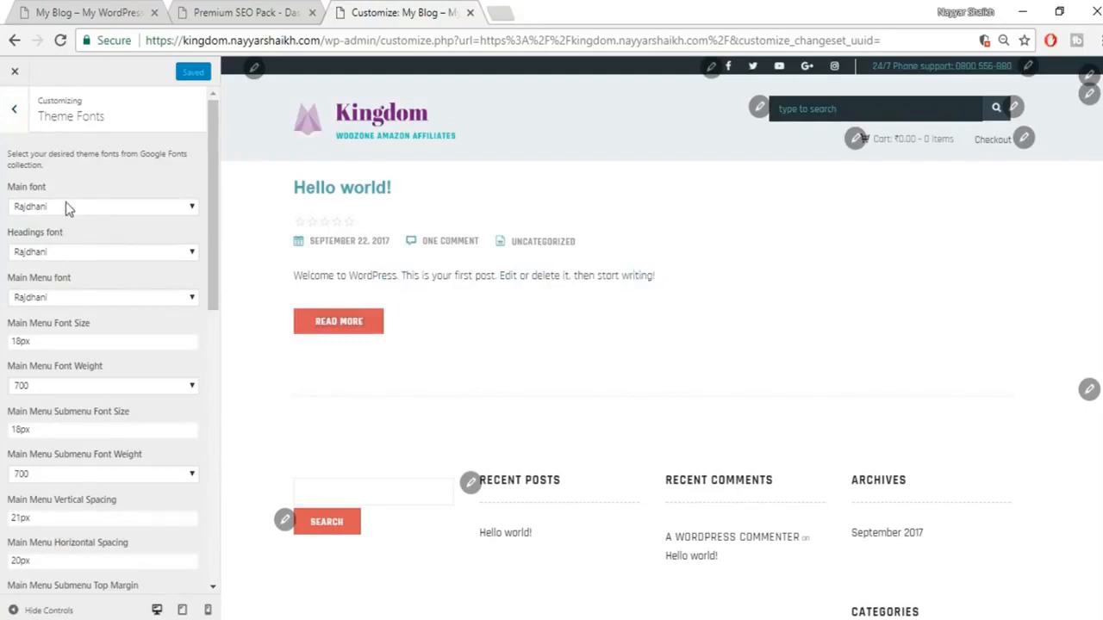
pyautogui.moveTo(294, 275); pyautogui.dragTo(362, 281)
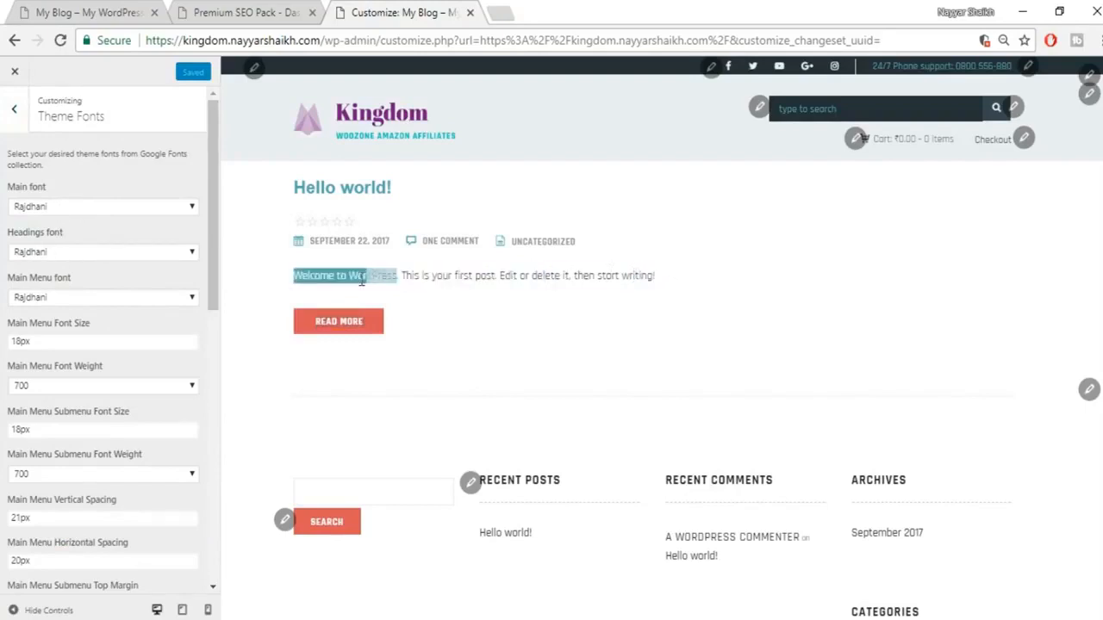
pyautogui.click(413, 281)
pyautogui.click(121, 207)
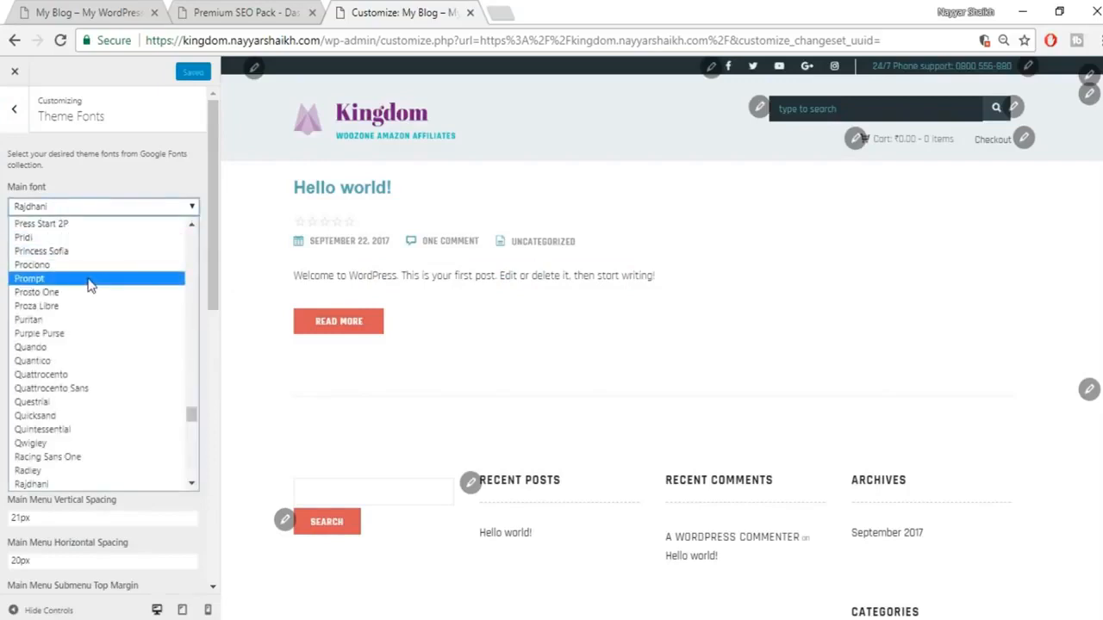
pyautogui.click(95, 280)
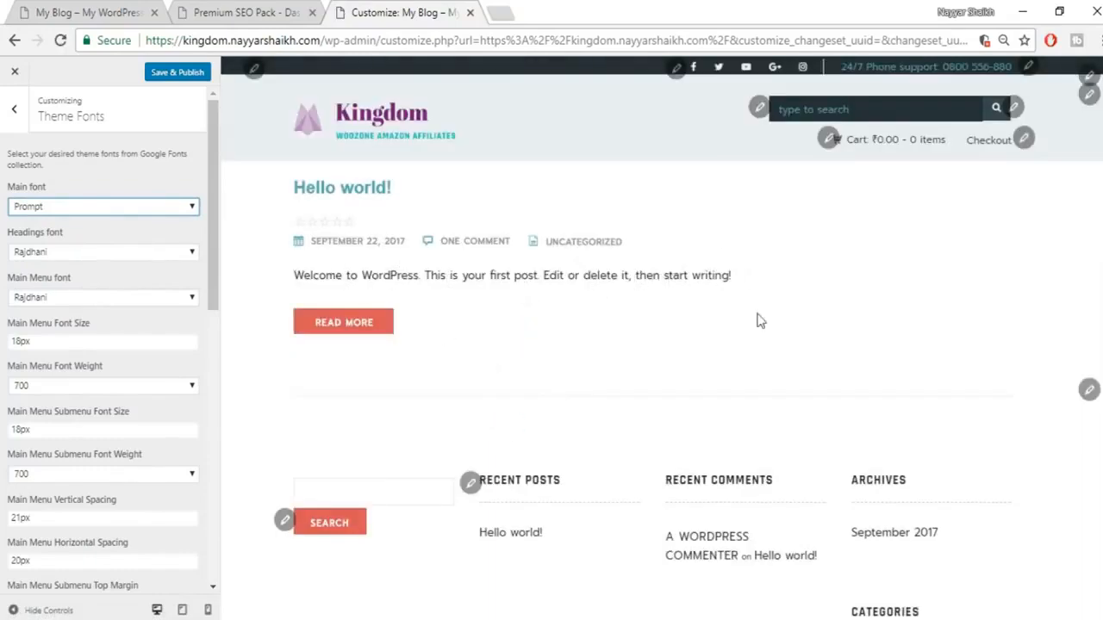
pyautogui.click(127, 209)
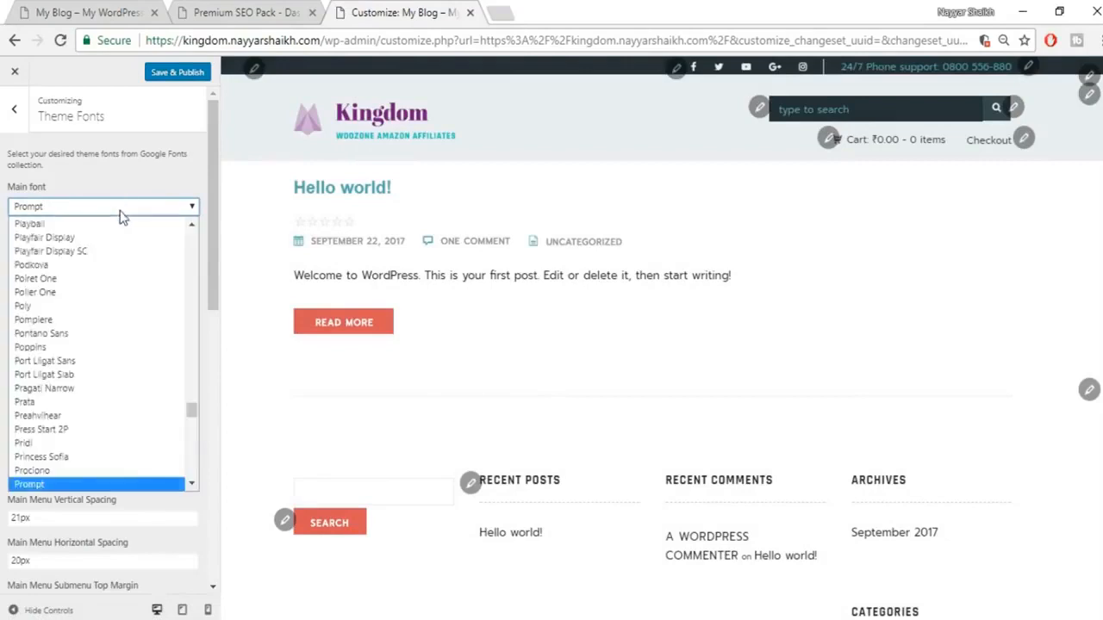
pyautogui.scroll(-3, 99, 388)
pyautogui.scroll(20, 109, 399)
pyautogui.click(149, 178)
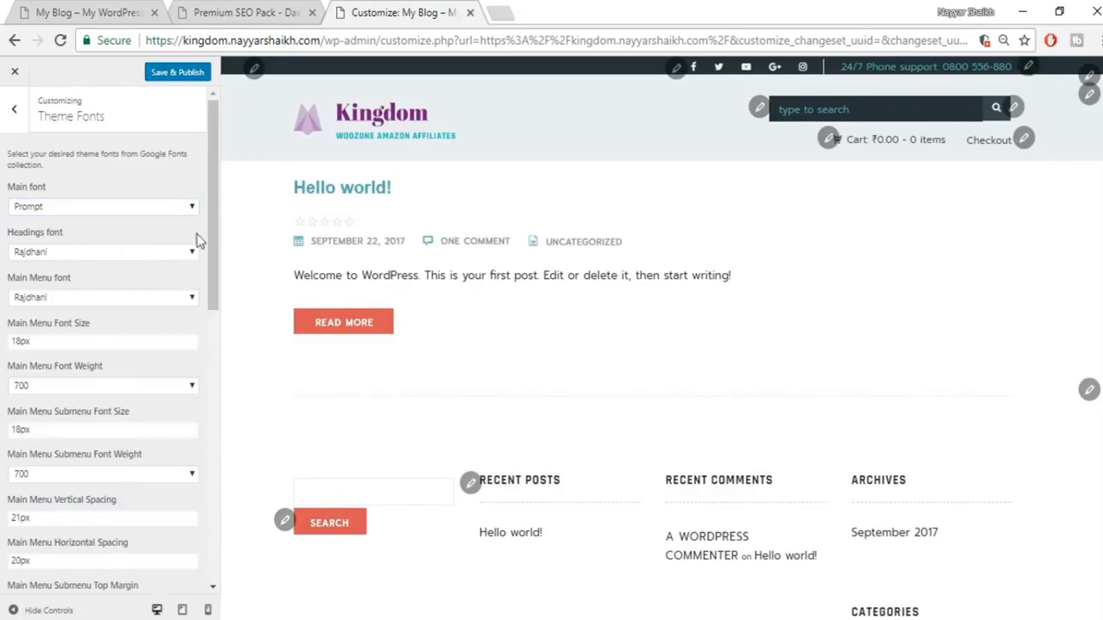
# Step: Keep the heading font and 700 main menu weight unchanged, then publish the font settings
pyautogui.click(113, 253)
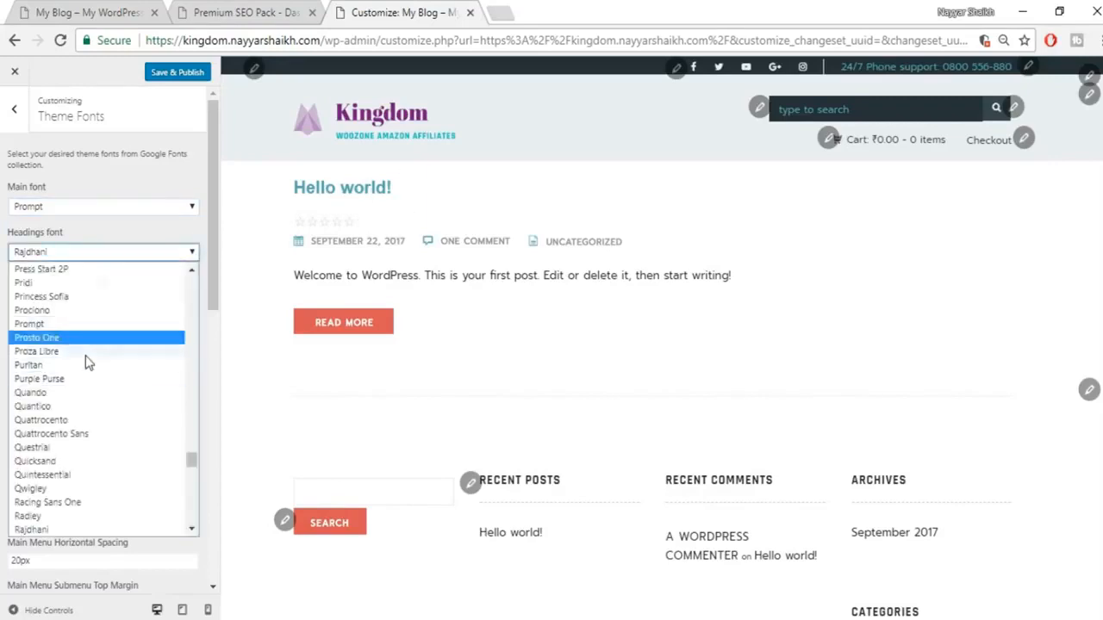
pyautogui.click(140, 178)
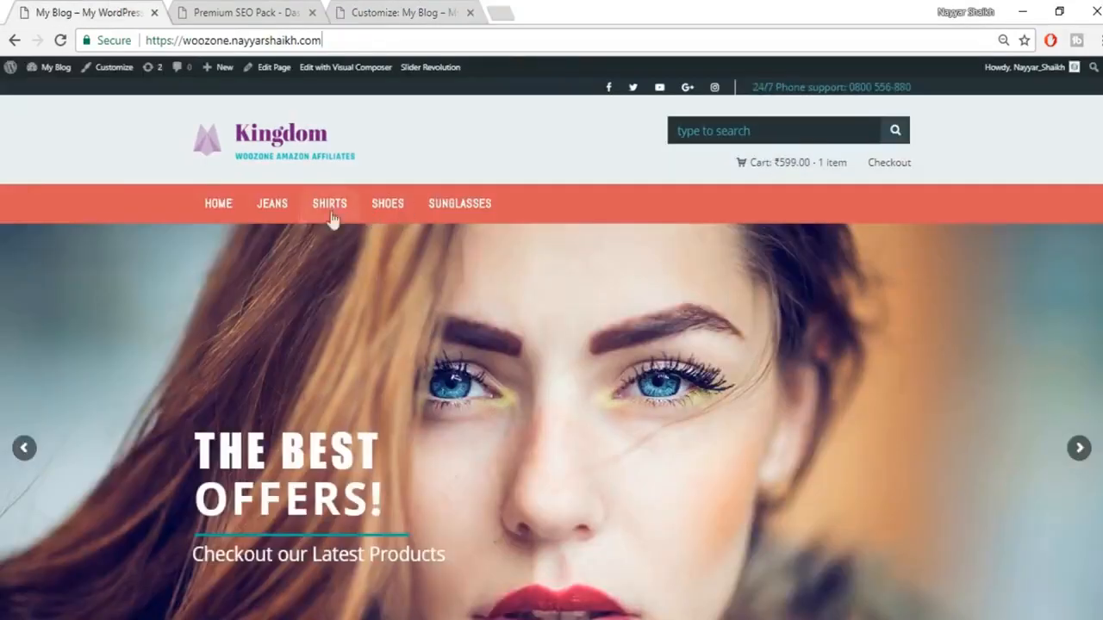
pyautogui.click(410, 10)
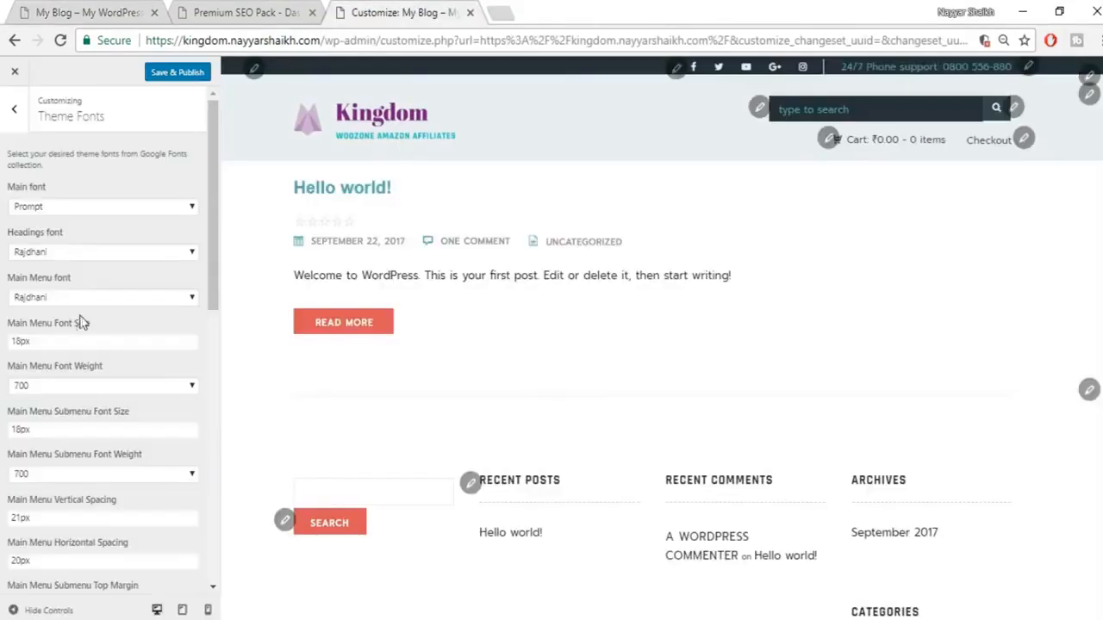
pyautogui.scroll(-1, 181, 386)
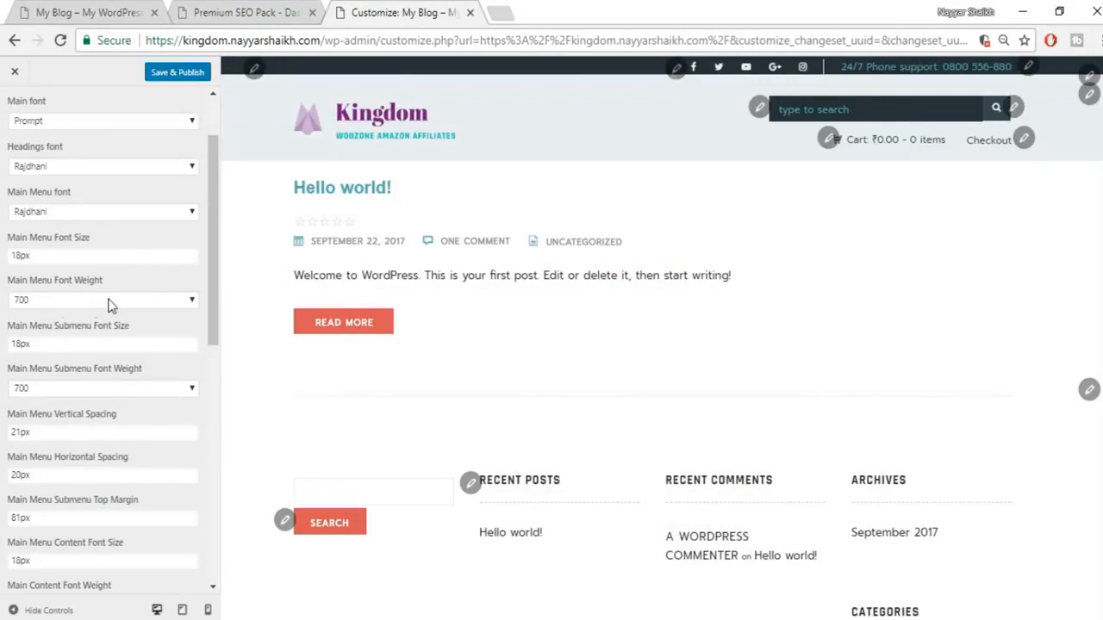
pyautogui.click(109, 302)
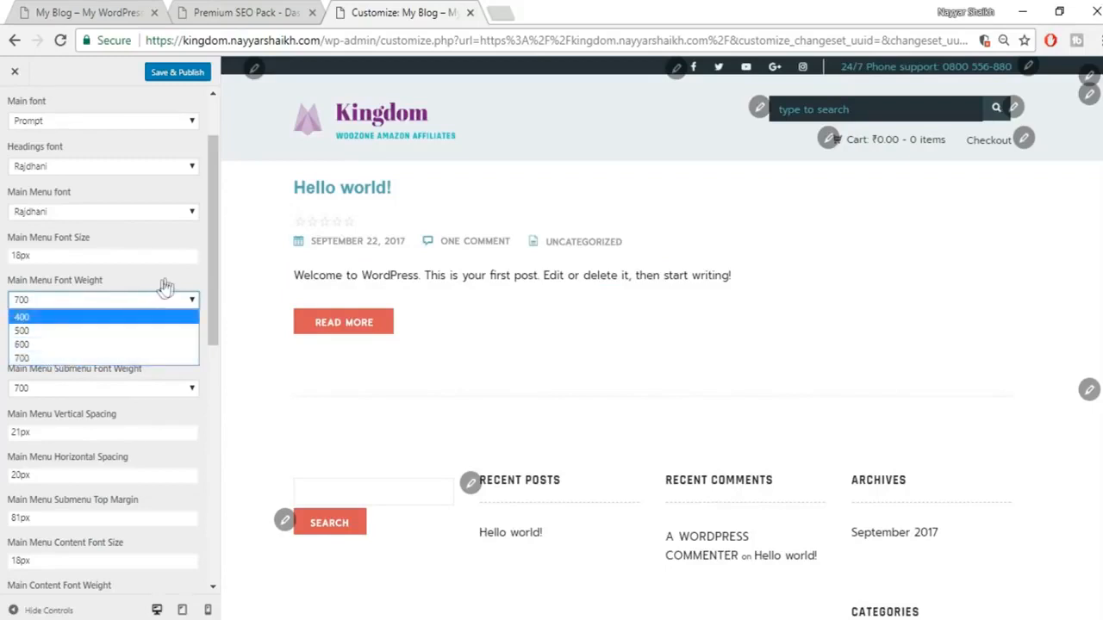
pyautogui.click(472, 285)
pyautogui.scroll(-4, 143, 463)
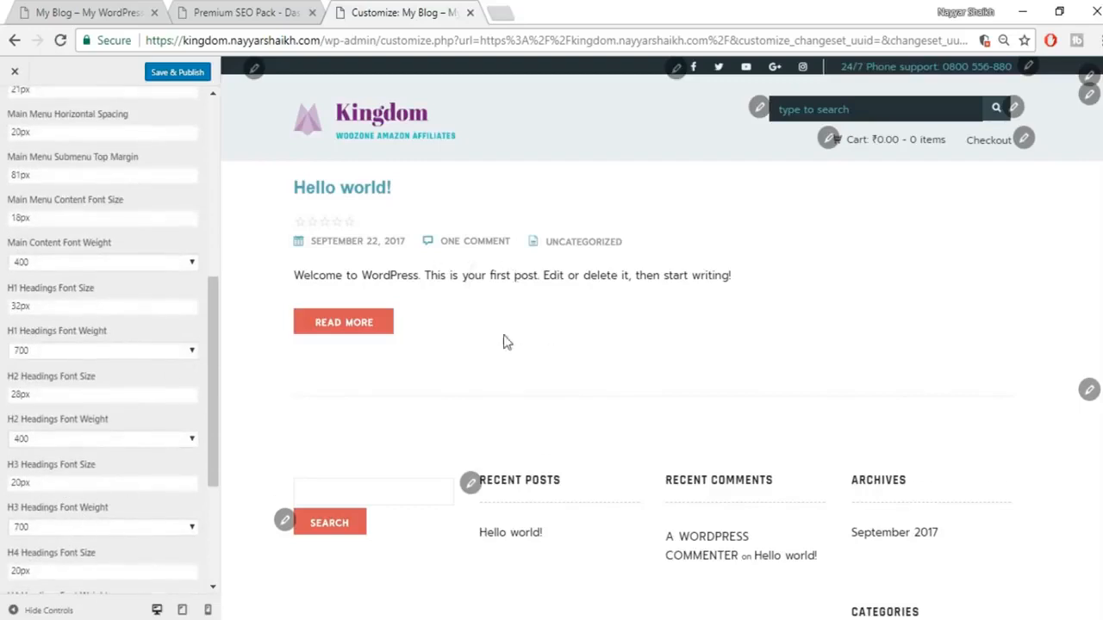
pyautogui.click(177, 78)
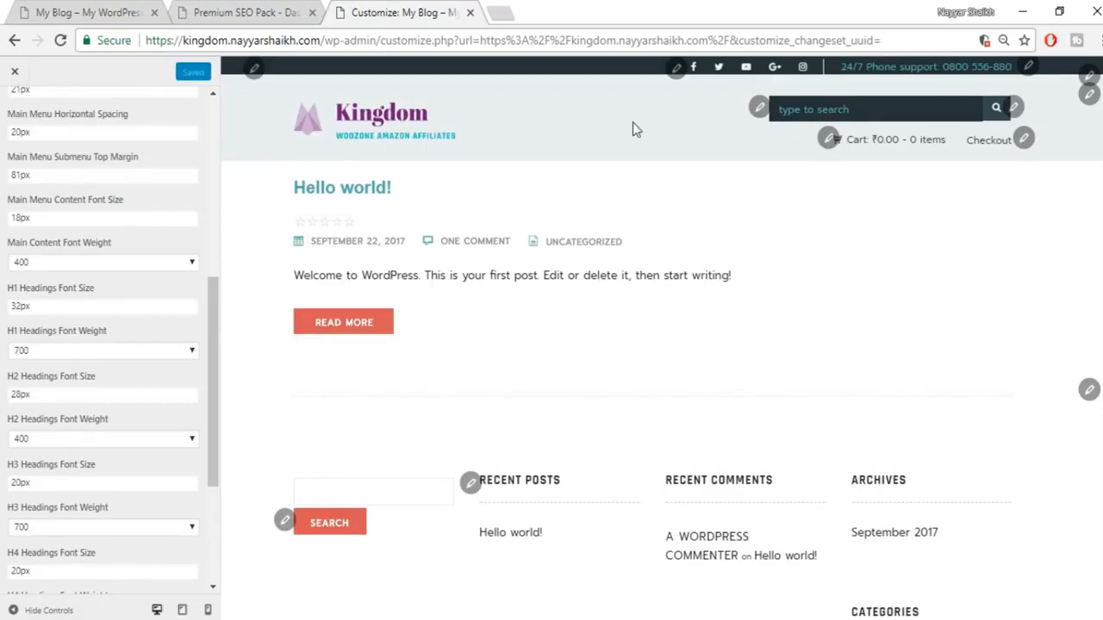
# Step: Close the Customizer and look over the restyled site and the live store homepage
pyautogui.click(25, 78)
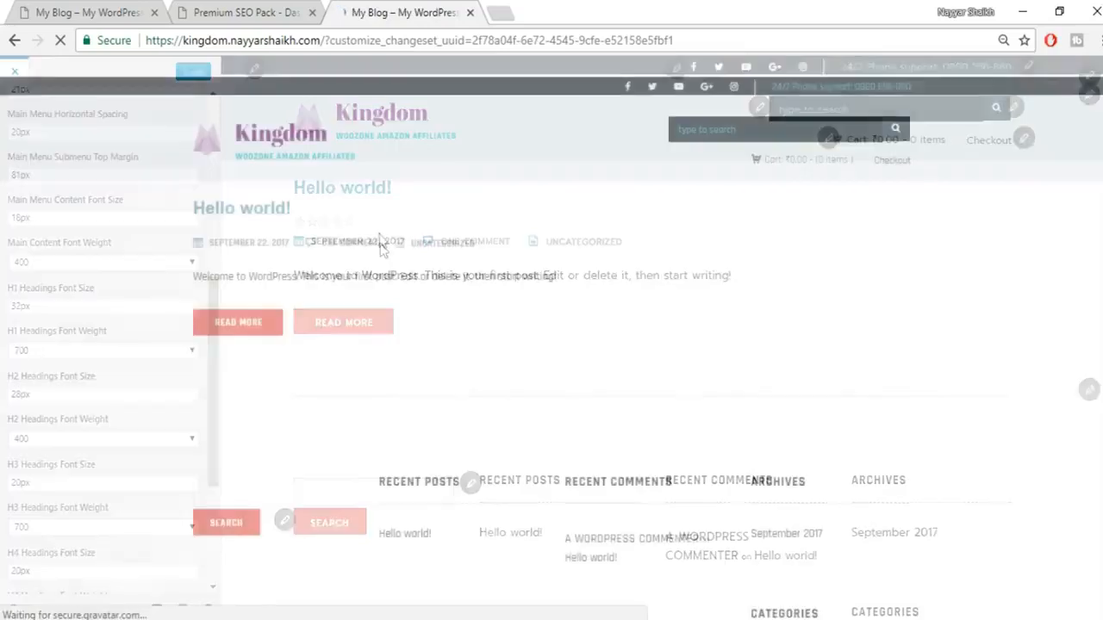
pyautogui.moveTo(847, 166)
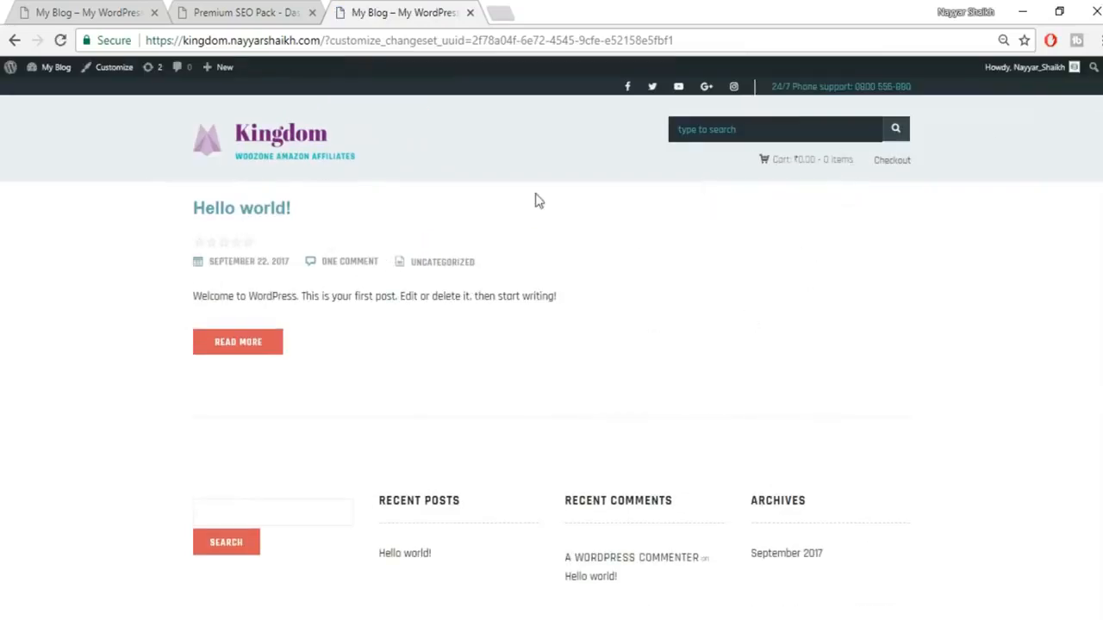
pyautogui.click(31, 8)
pyautogui.scroll(-1, 815, 503)
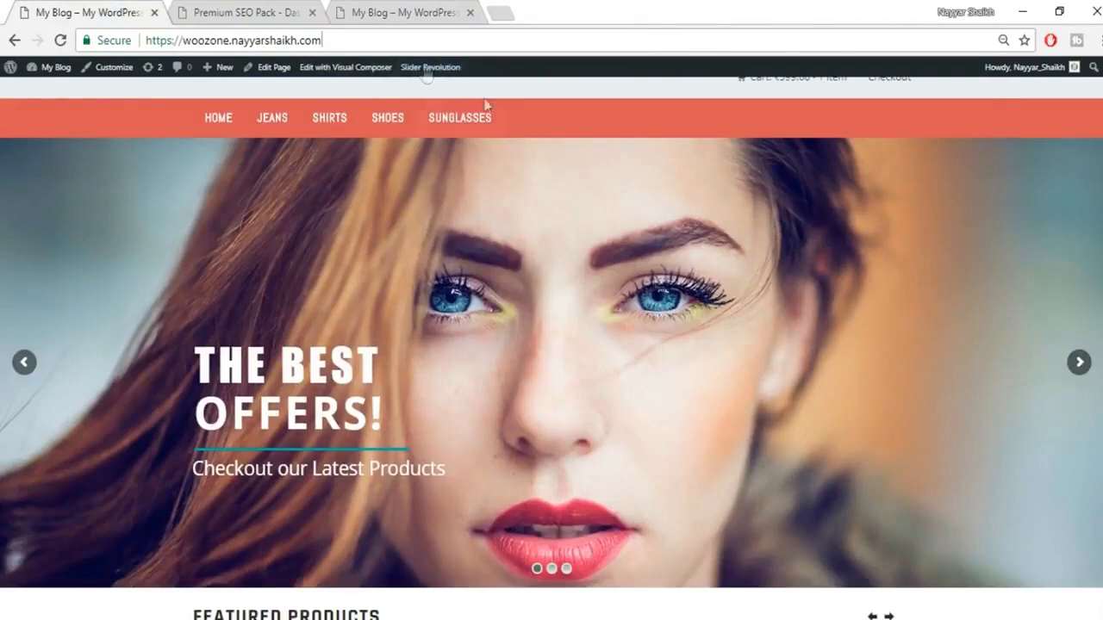
# Step: Zoom out the WordPress admin page and open Slider Revolution from the sidebar
pyautogui.click(258, 11)
pyautogui.hotkey('ctrl', '-')
pyautogui.hotkey('ctrl', '-')
pyautogui.hotkey('ctrl', '-')
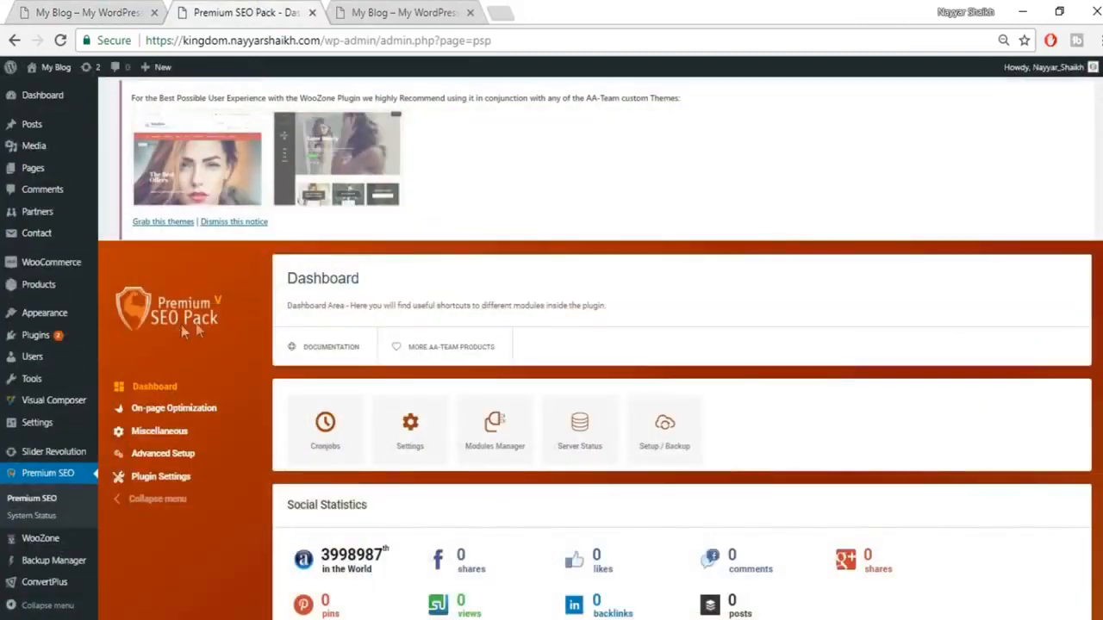
pyautogui.scroll(-1, 17, 430)
pyautogui.moveTo(17, 431)
pyautogui.scroll(-2, 17, 435)
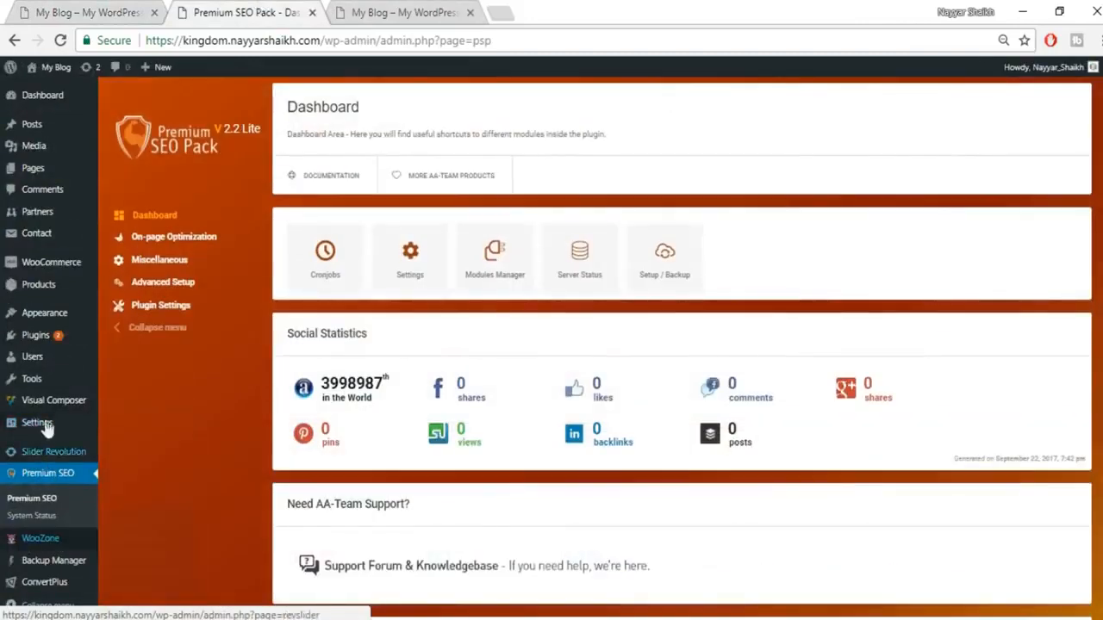
pyautogui.moveTo(76, 463)
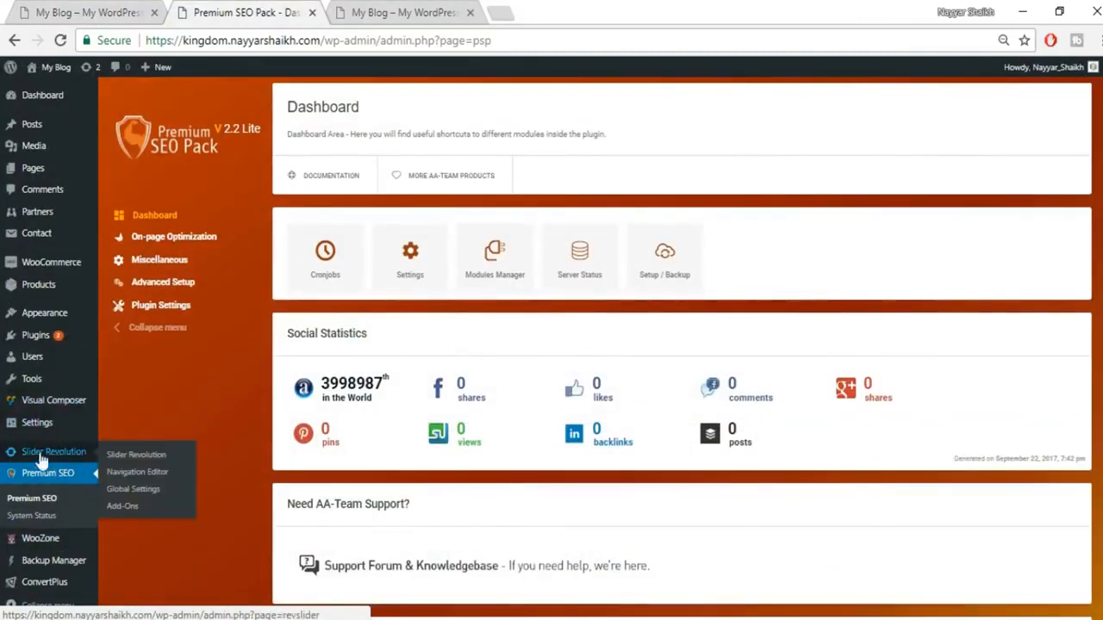
pyautogui.click(45, 453)
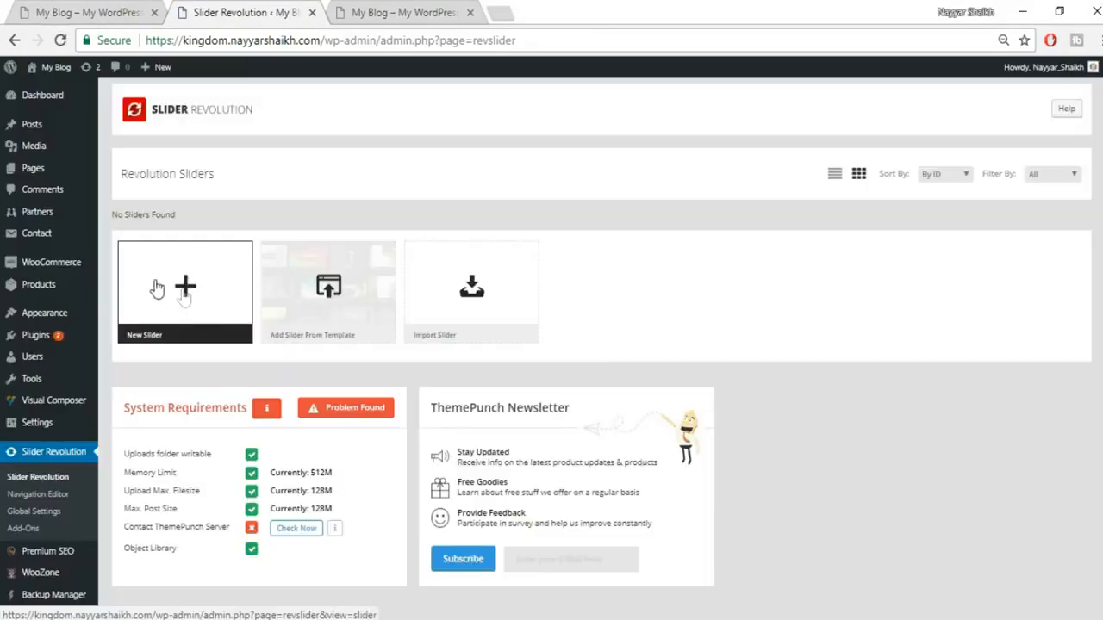
# Step: Start a new Standard slider titled slider1 with alias slider1, checking the live storefront slider for reference
pyautogui.click(200, 291)
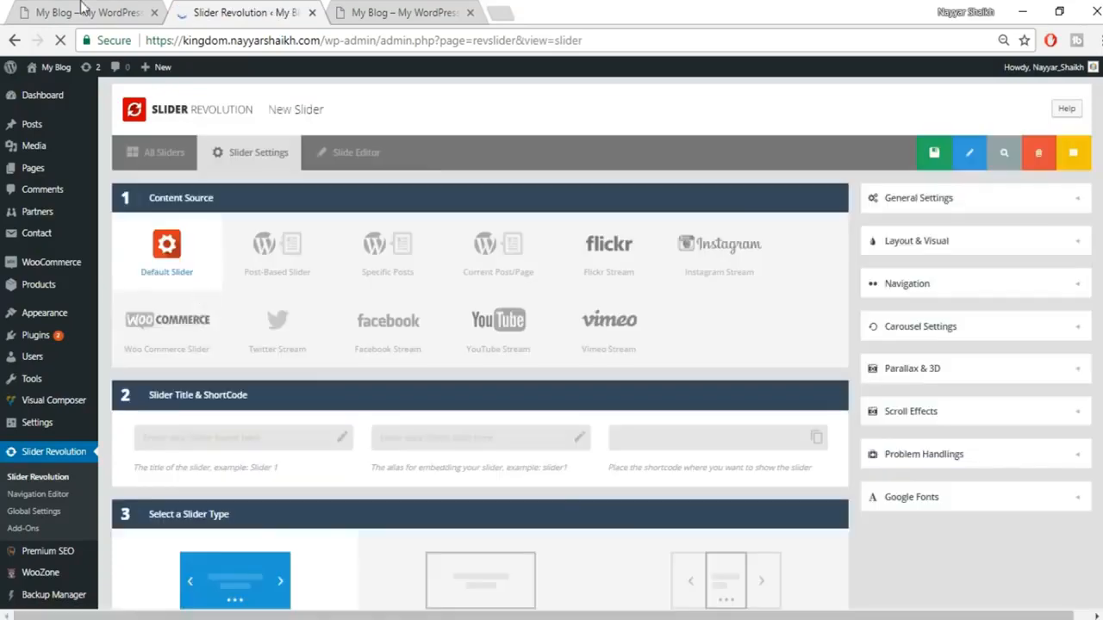
pyautogui.click(81, 12)
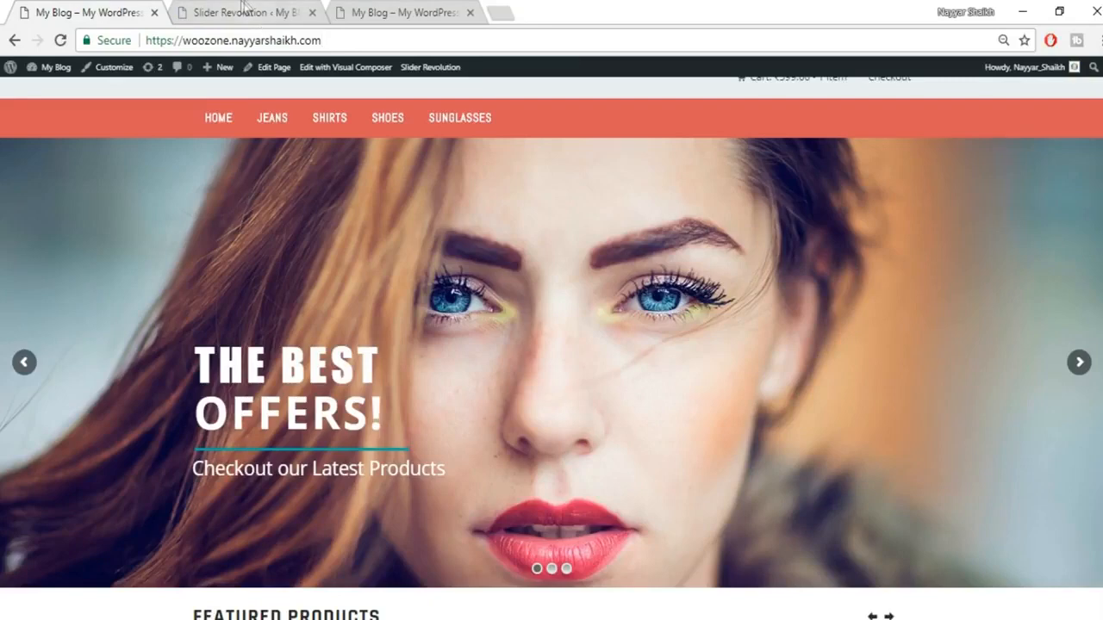
pyautogui.click(242, 7)
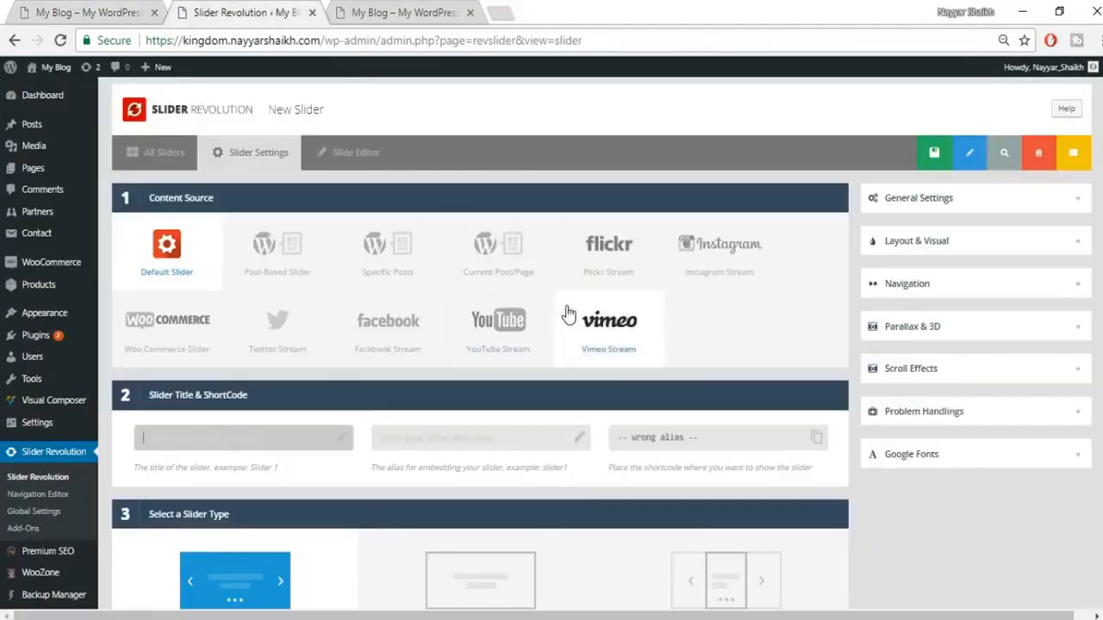
pyautogui.scroll(-1, 568, 314)
pyautogui.scroll(1, 362, 267)
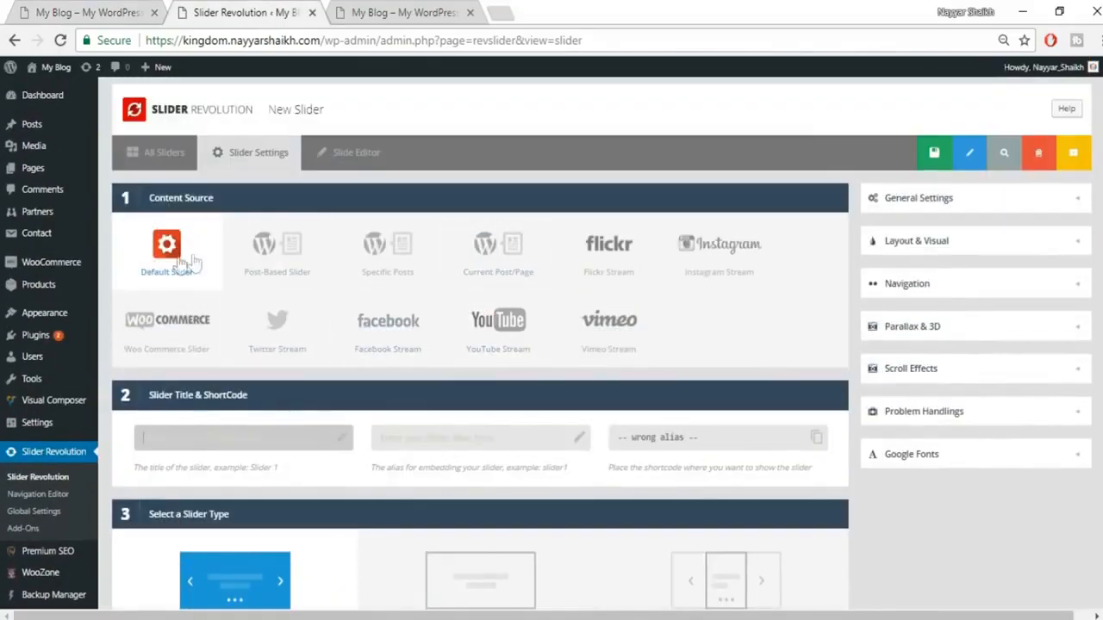
pyautogui.scroll(-2, 298, 290)
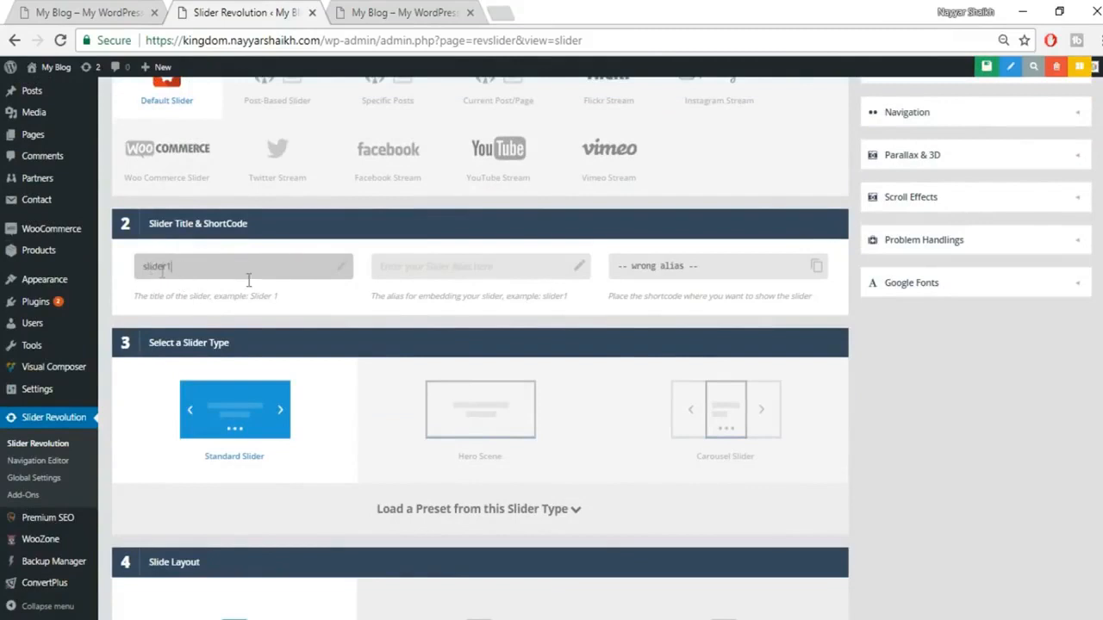
pyautogui.click(452, 267)
pyautogui.write('slider1')
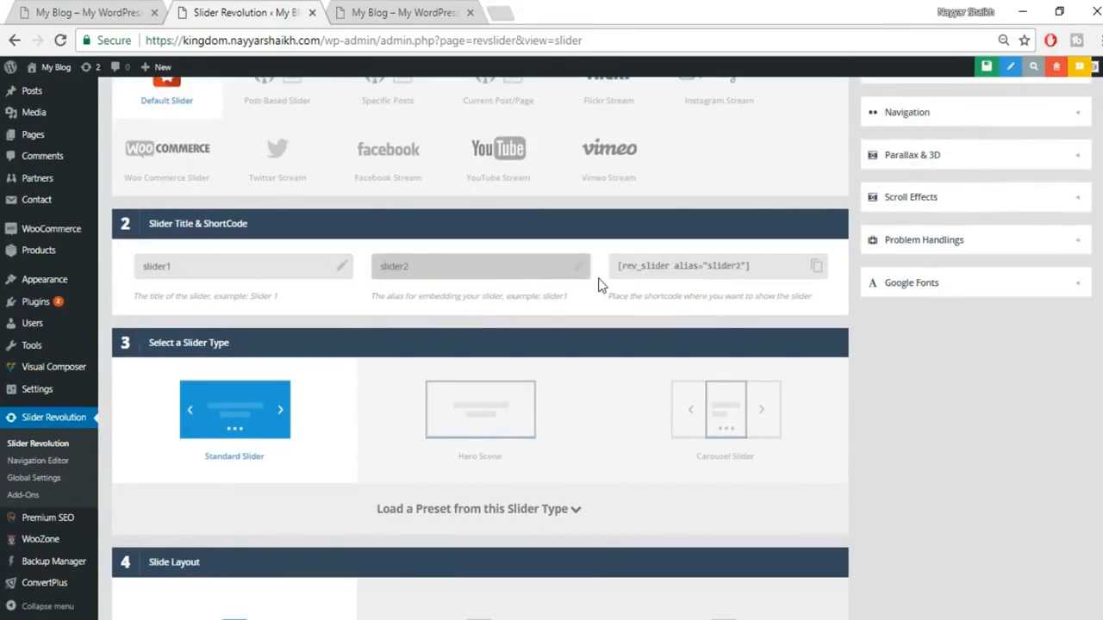
pyautogui.scroll(-2, 607, 308)
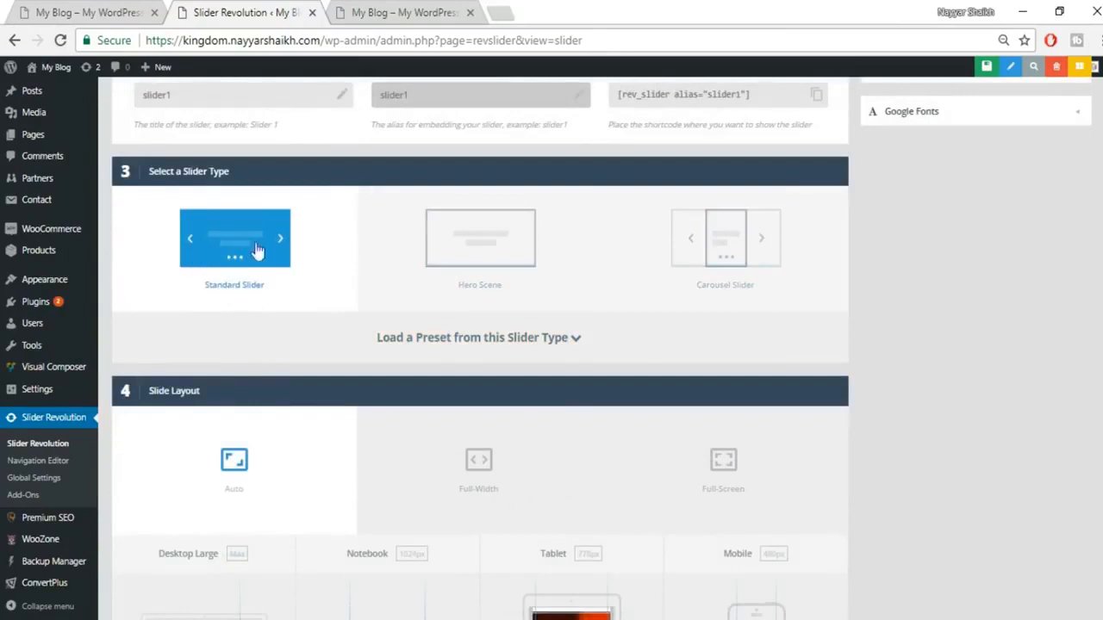
pyautogui.scroll(-2, 301, 257)
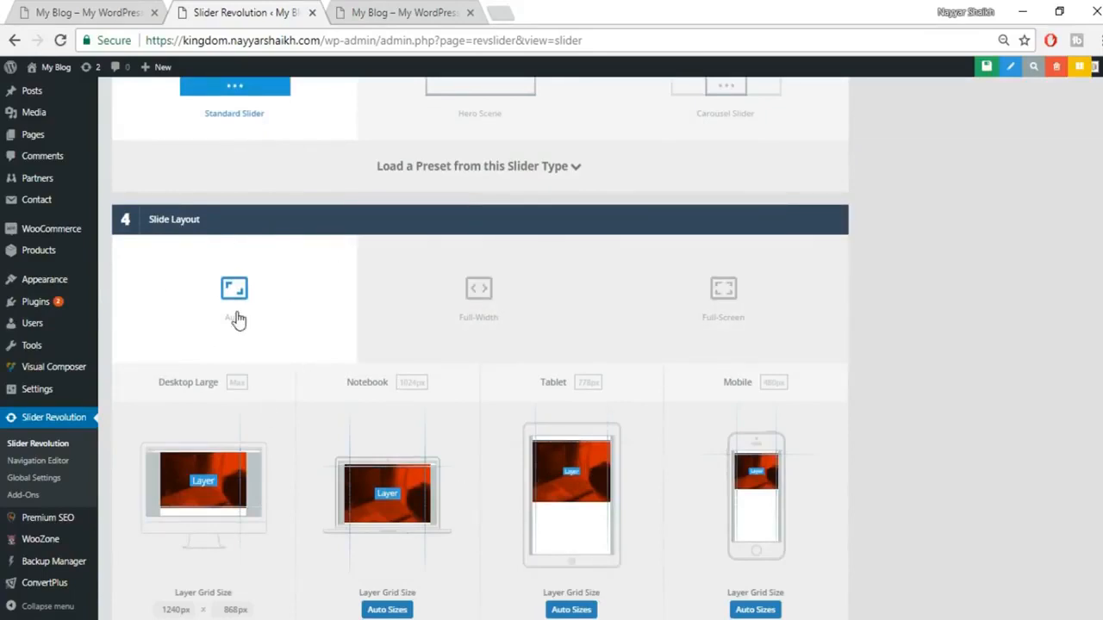
# Step: Switch the slider layout to Full-Width and set the layer grid to 1240 × 700 px
pyautogui.click(489, 326)
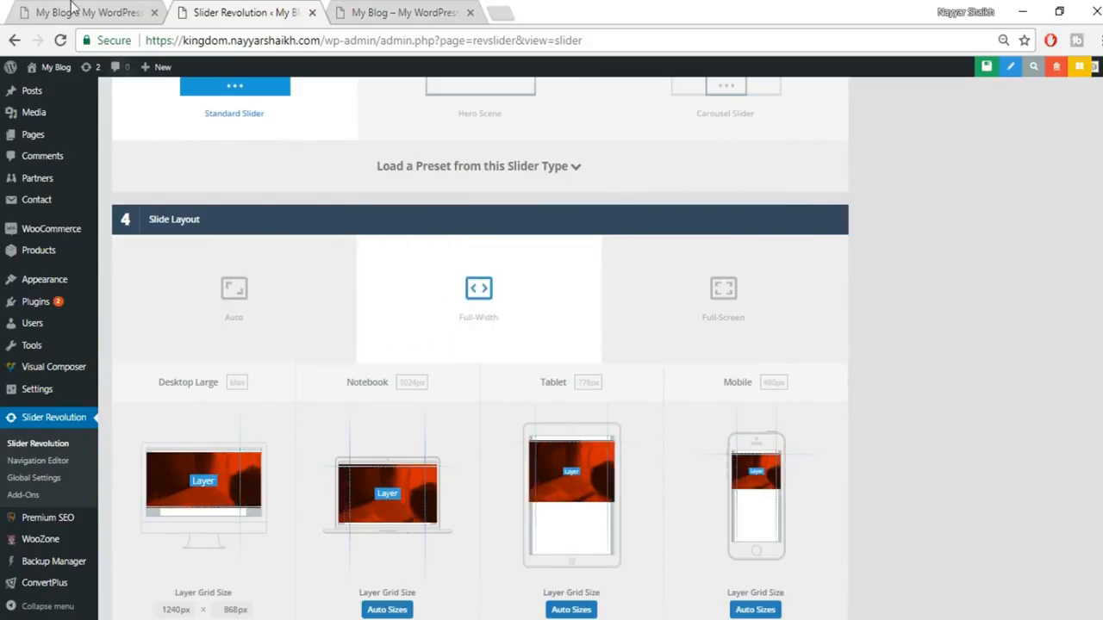
pyautogui.hotkey('ctrl', '1')
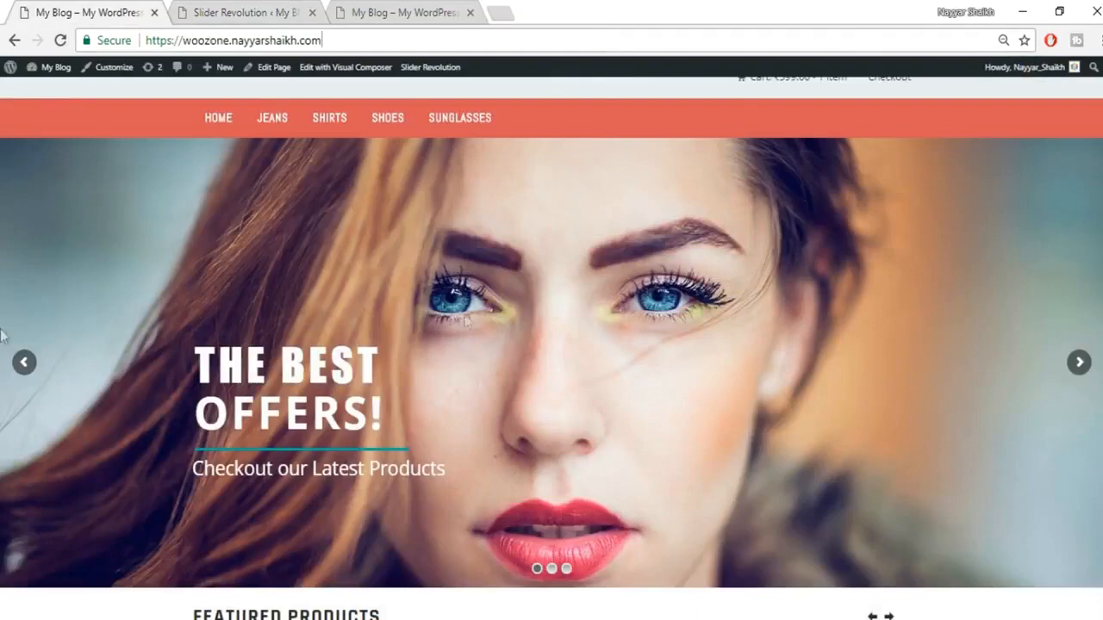
pyautogui.click(200, 11)
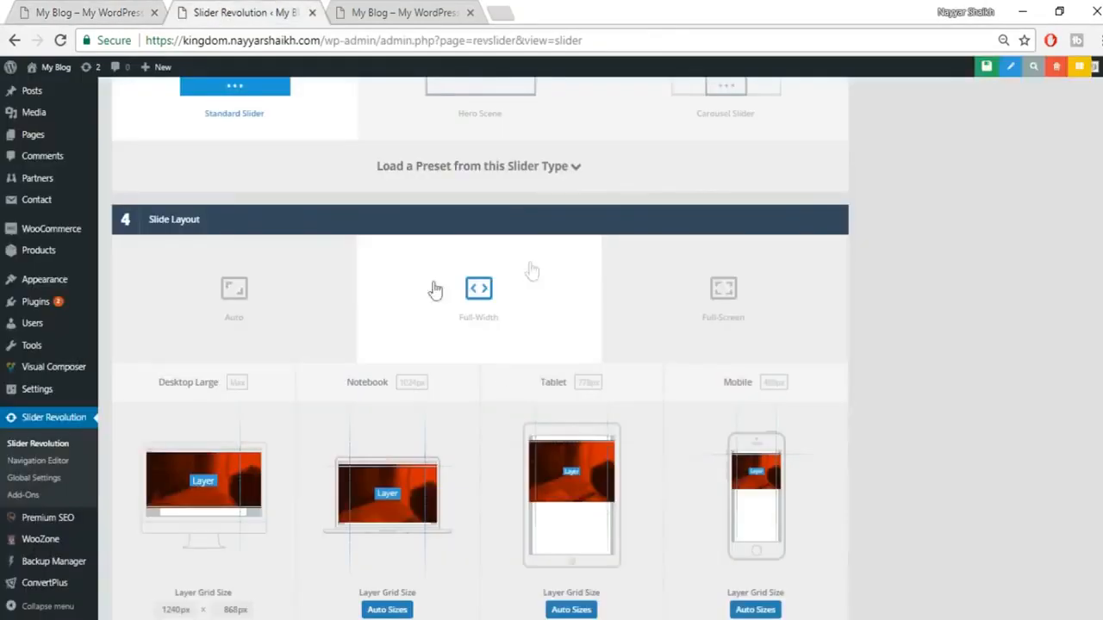
pyautogui.scroll(-2, 1010, 297)
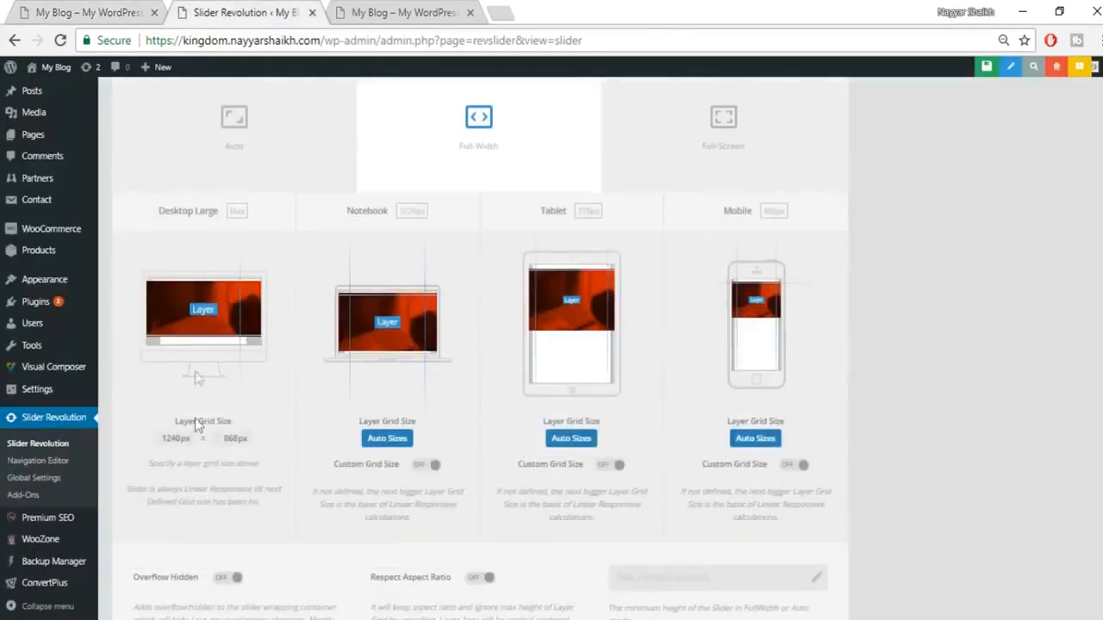
pyautogui.moveTo(239, 439); pyautogui.dragTo(222, 438)
pyautogui.write('00')
pyautogui.click(259, 450)
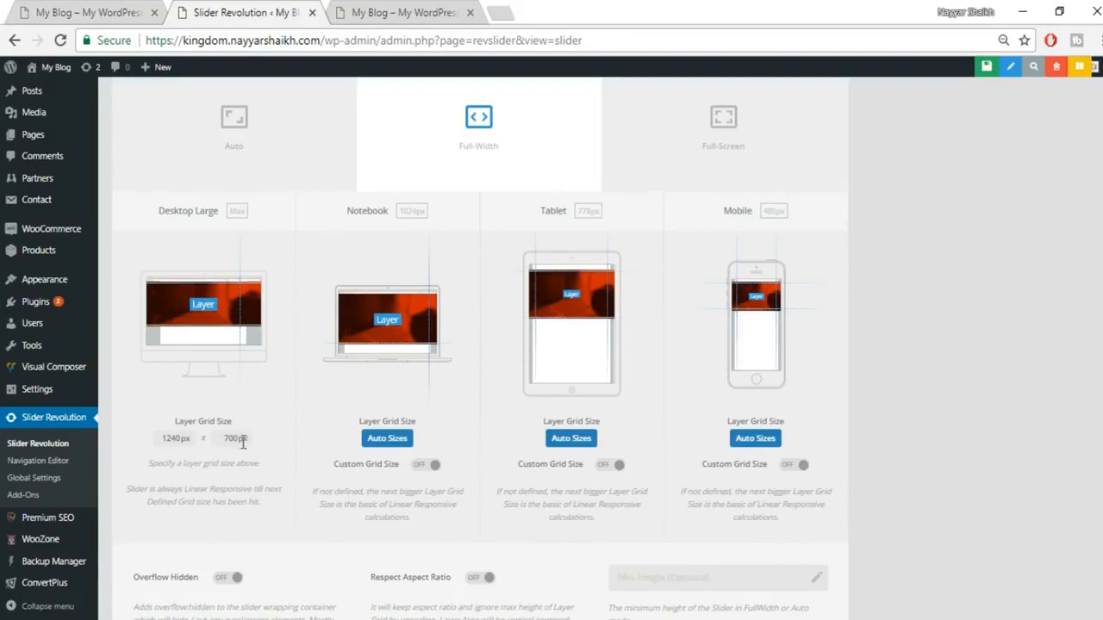
# Step: Compare the new settings against the live store's hero slider, advancing it to the next slide
pyautogui.click(108, 12)
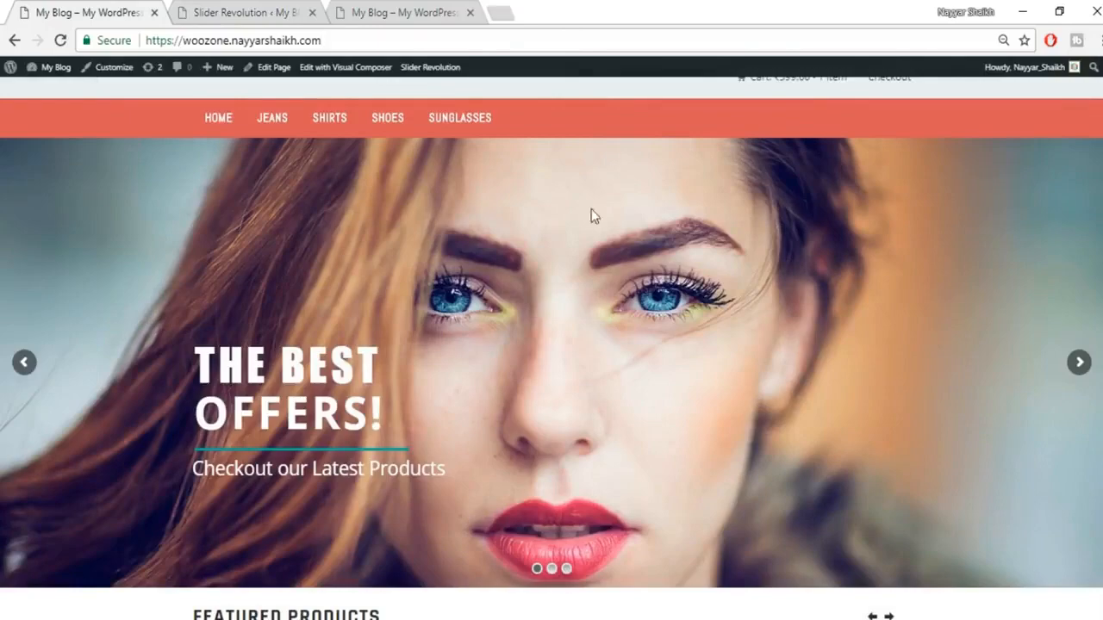
pyautogui.scroll(1, 595, 520)
pyautogui.scroll(-2, 595, 519)
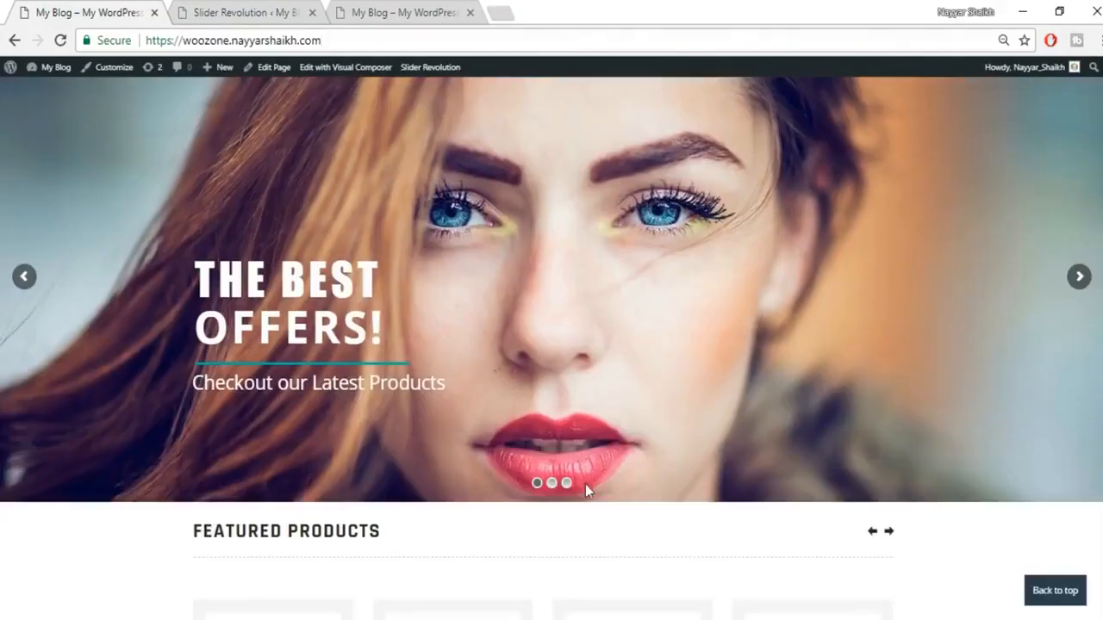
pyautogui.scroll(2, 585, 500)
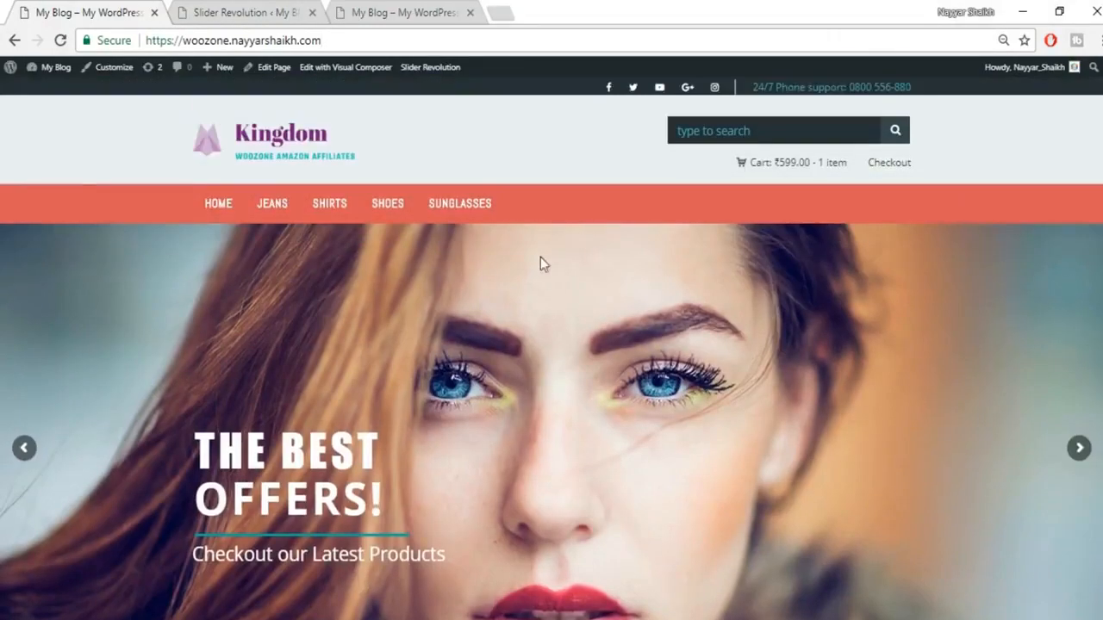
pyautogui.click(274, 12)
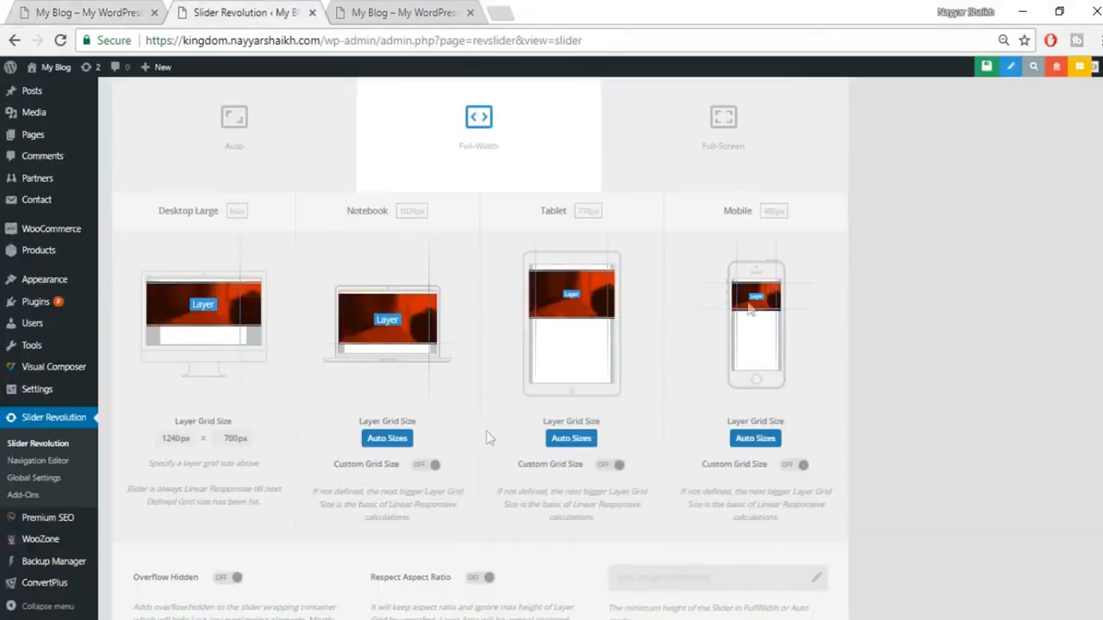
pyautogui.scroll(-4, 870, 439)
pyautogui.scroll(10, 889, 509)
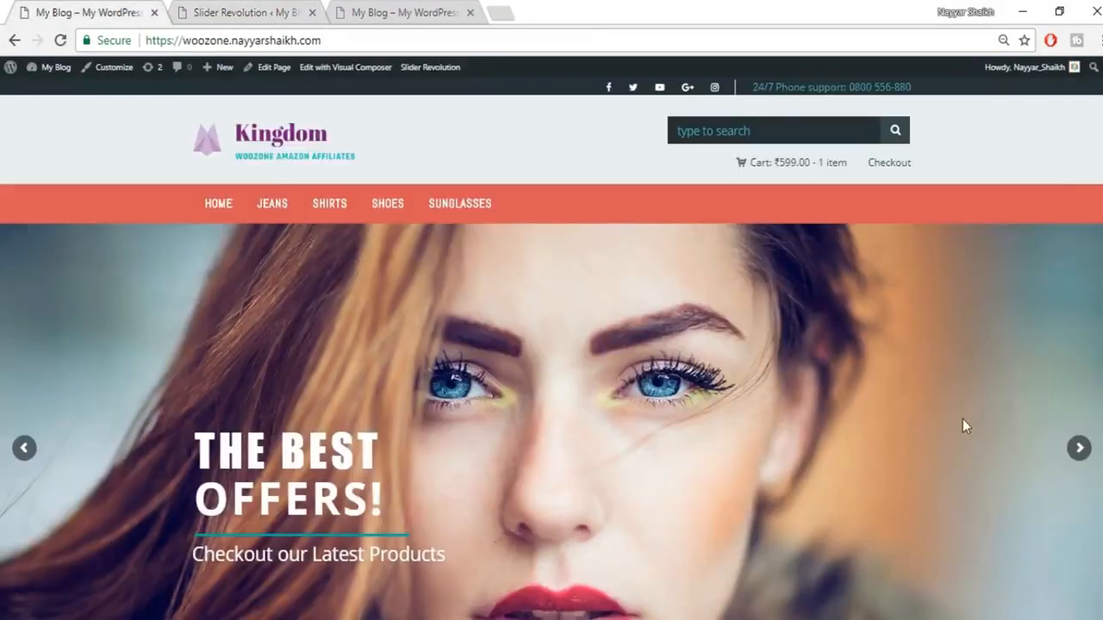
pyautogui.scroll(-1, 963, 418)
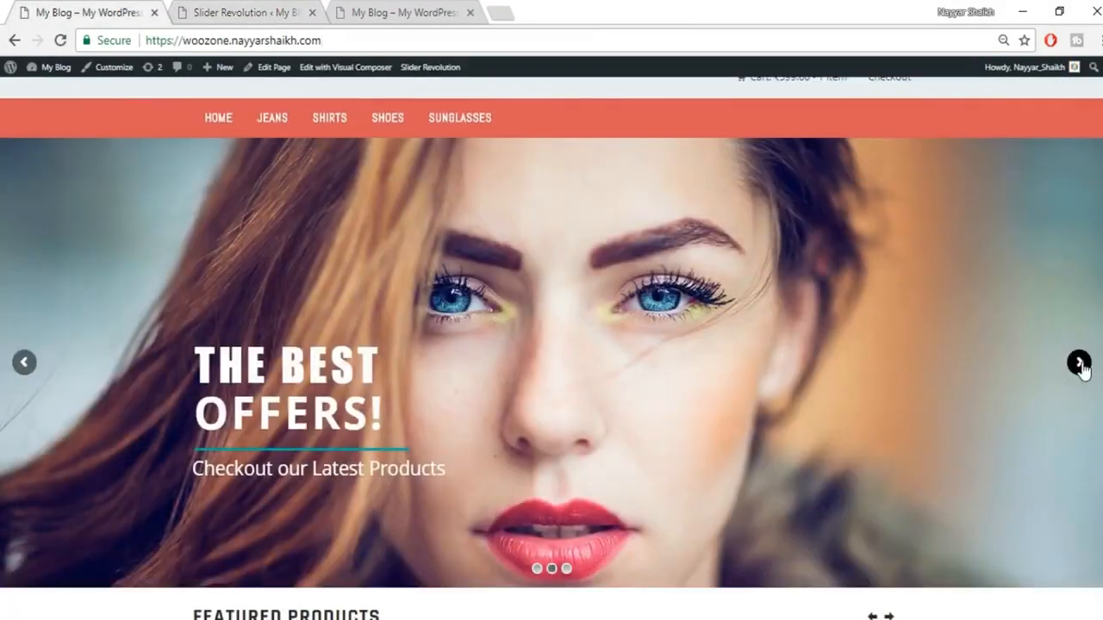
pyautogui.click(1079, 363)
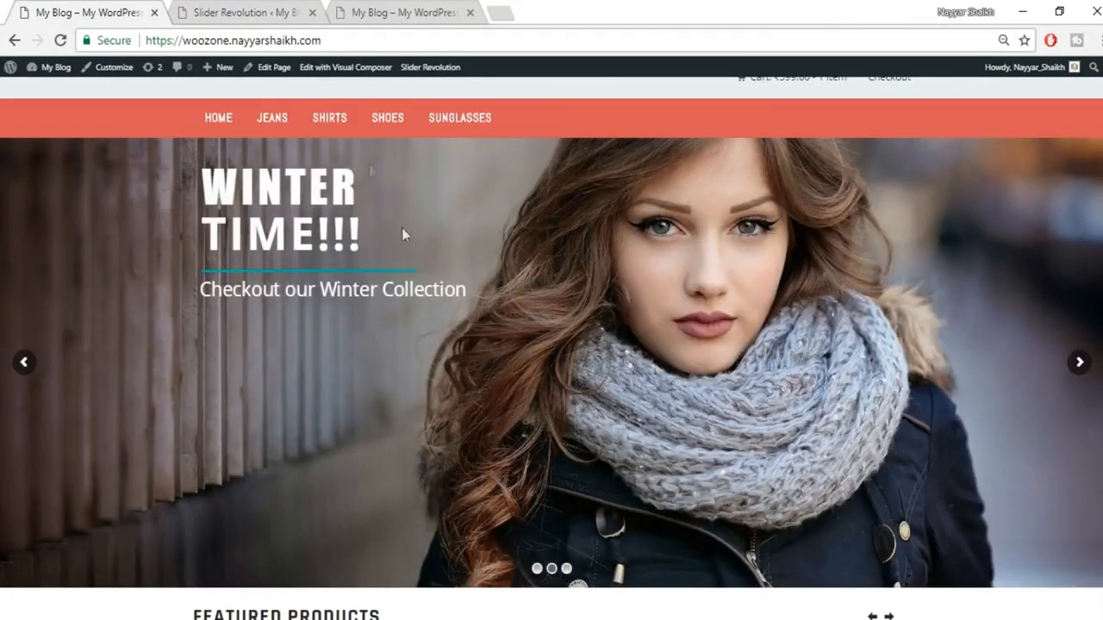
# Step: Enable navigation arrows and Hesperiden bullets for slider1, then save its settings
pyautogui.click(296, 10)
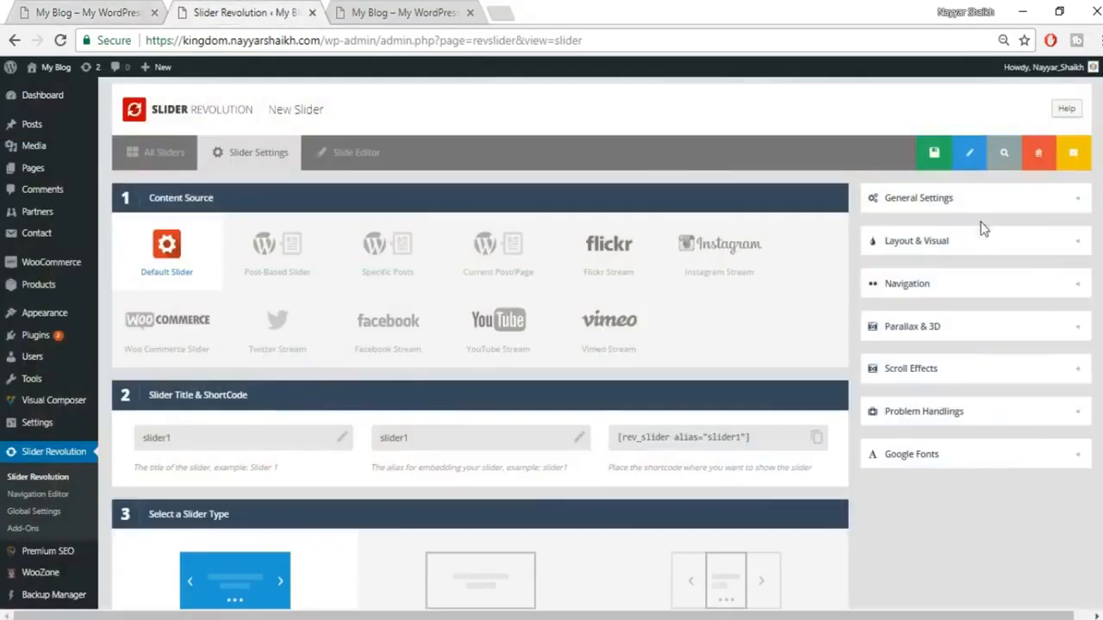
pyautogui.click(936, 300)
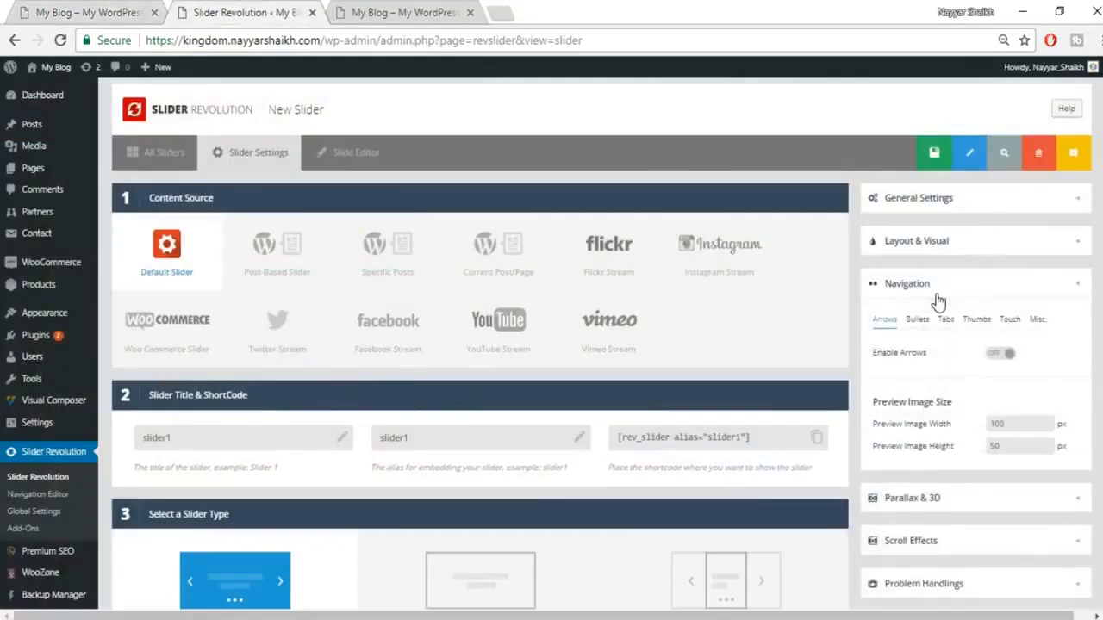
pyautogui.click(1011, 360)
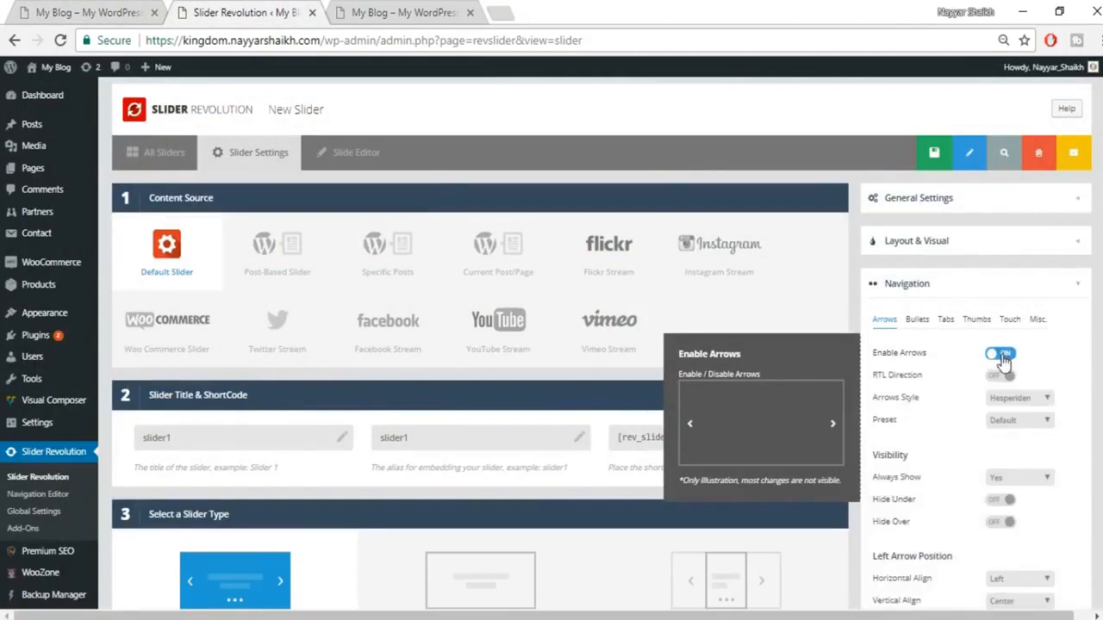
pyautogui.click(917, 320)
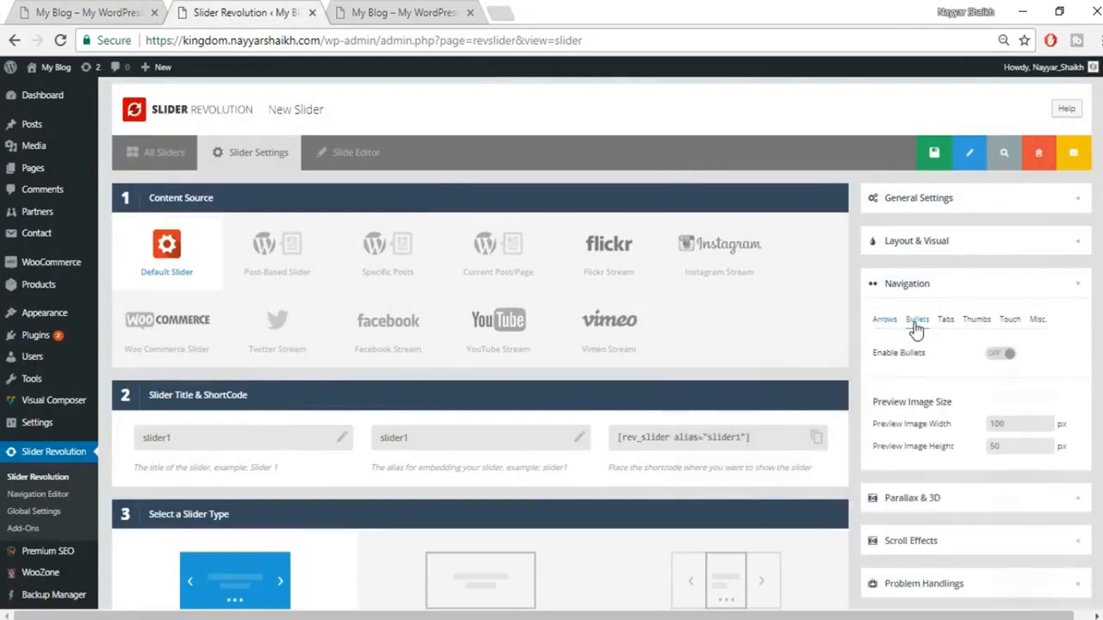
pyautogui.click(1005, 356)
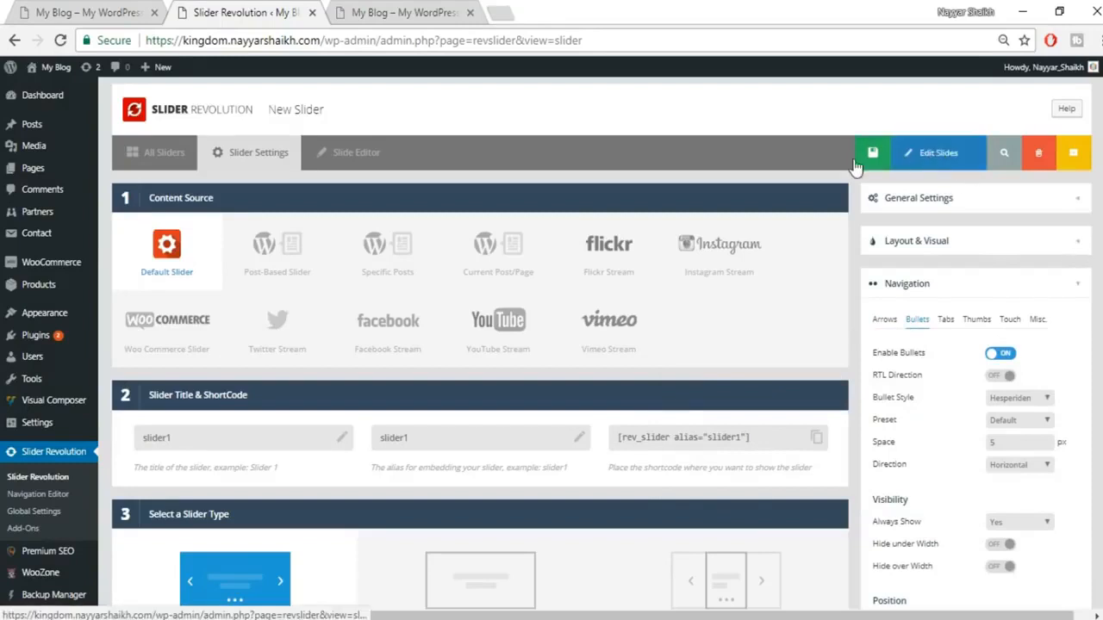
pyautogui.click(889, 158)
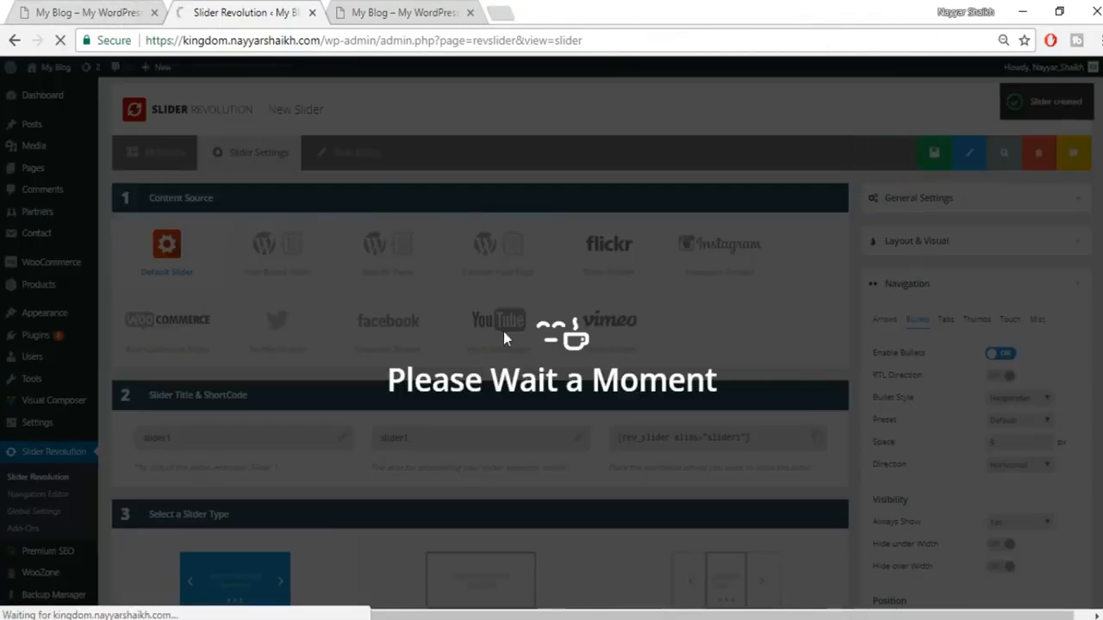
# Step: Review the live store's slider back to THE BEST OFFERS! slide, then scroll the slide editor to Main Background
pyautogui.click(391, 7)
pyautogui.click(4, 5)
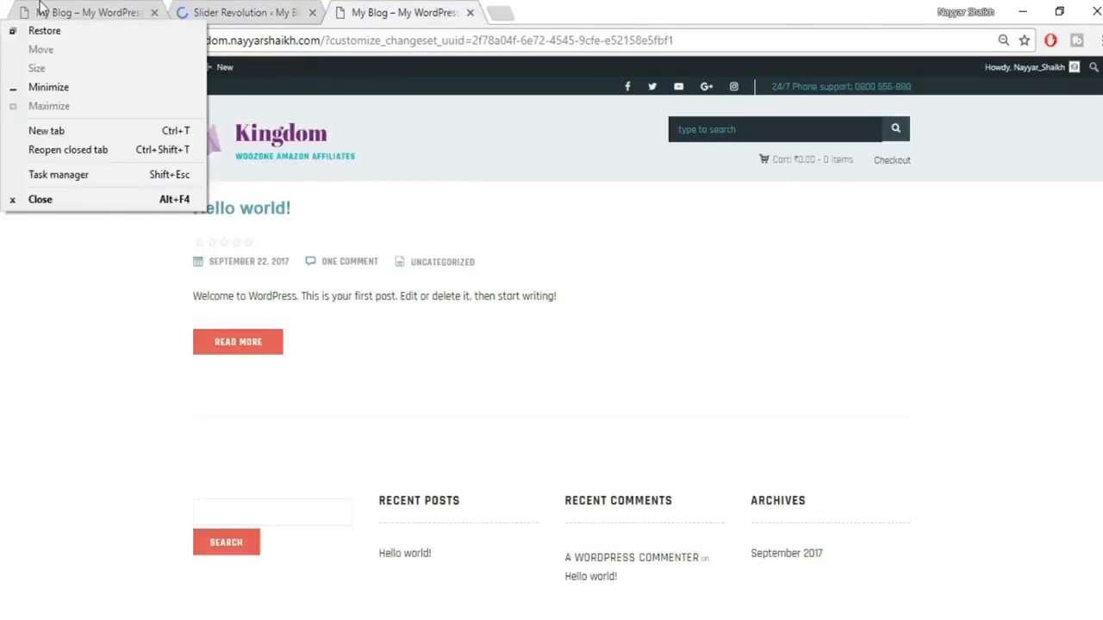
pyautogui.click(40, 5)
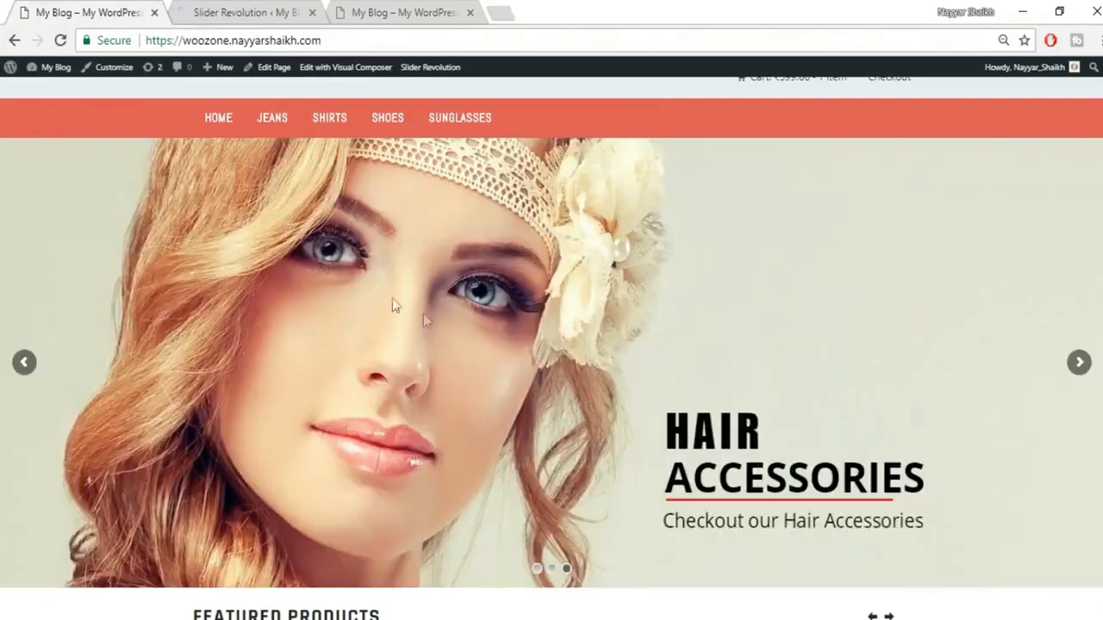
pyautogui.click(1079, 363)
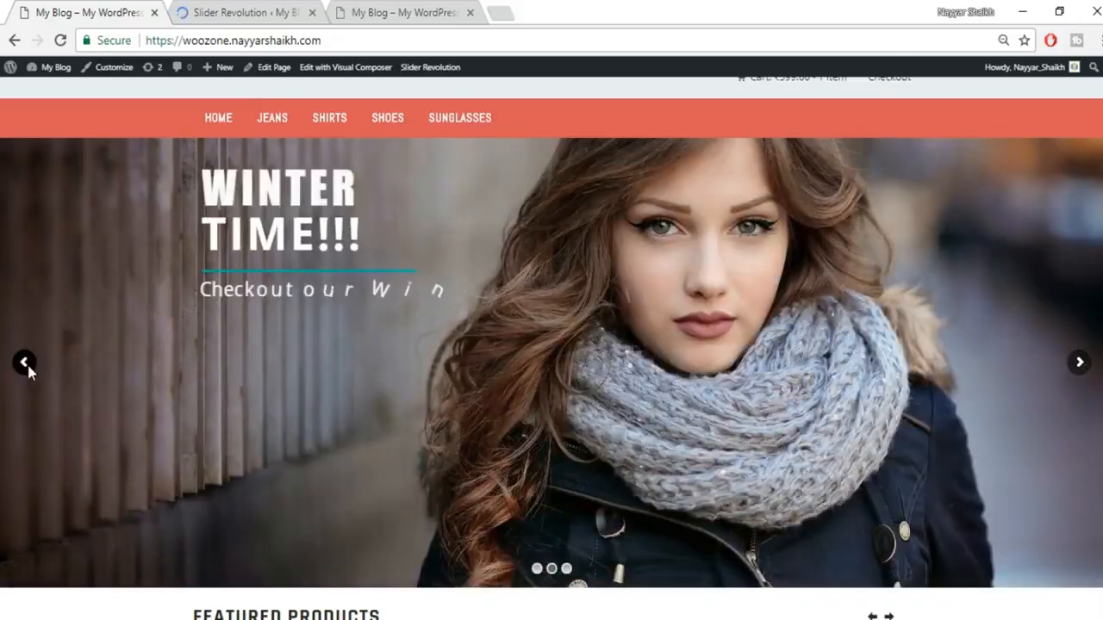
pyautogui.click(25, 362)
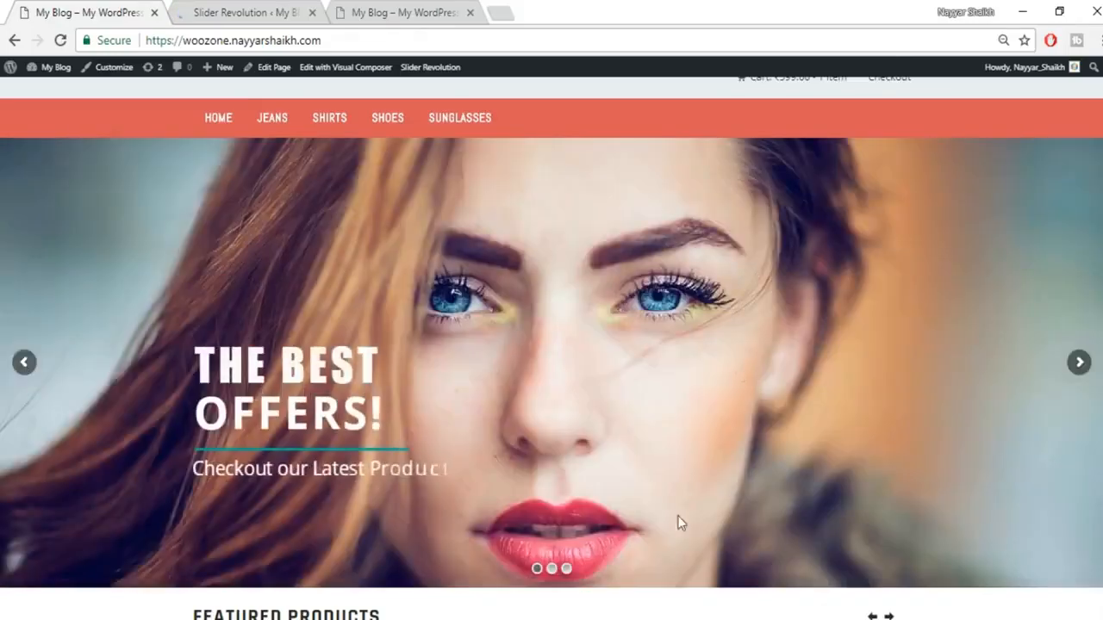
pyautogui.click(222, 12)
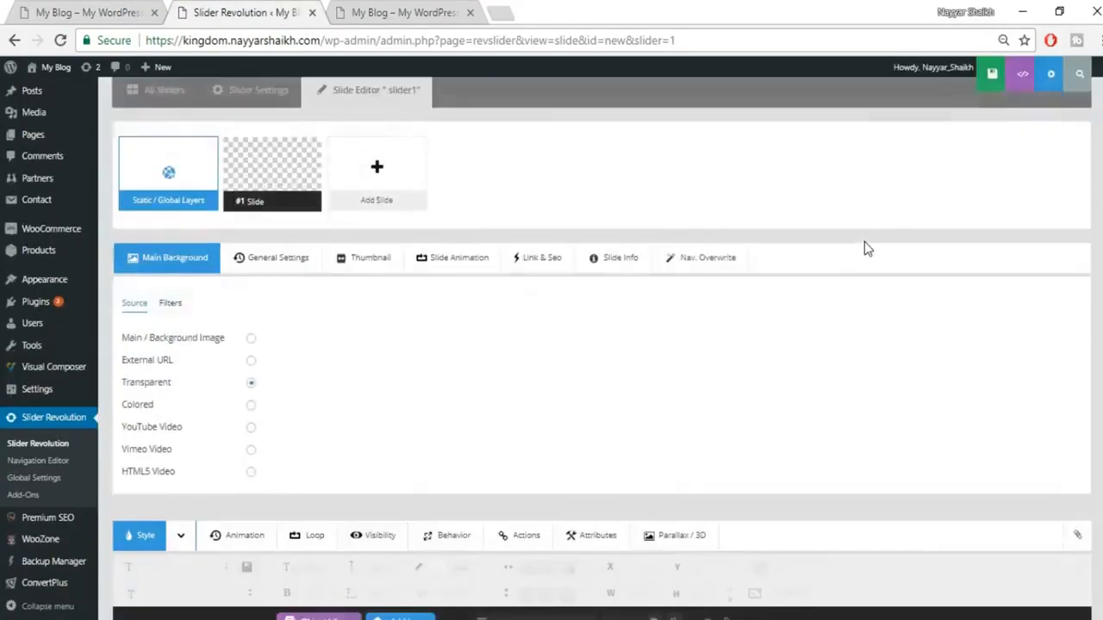
pyautogui.scroll(-3, 864, 249)
pyautogui.scroll(-2, 867, 249)
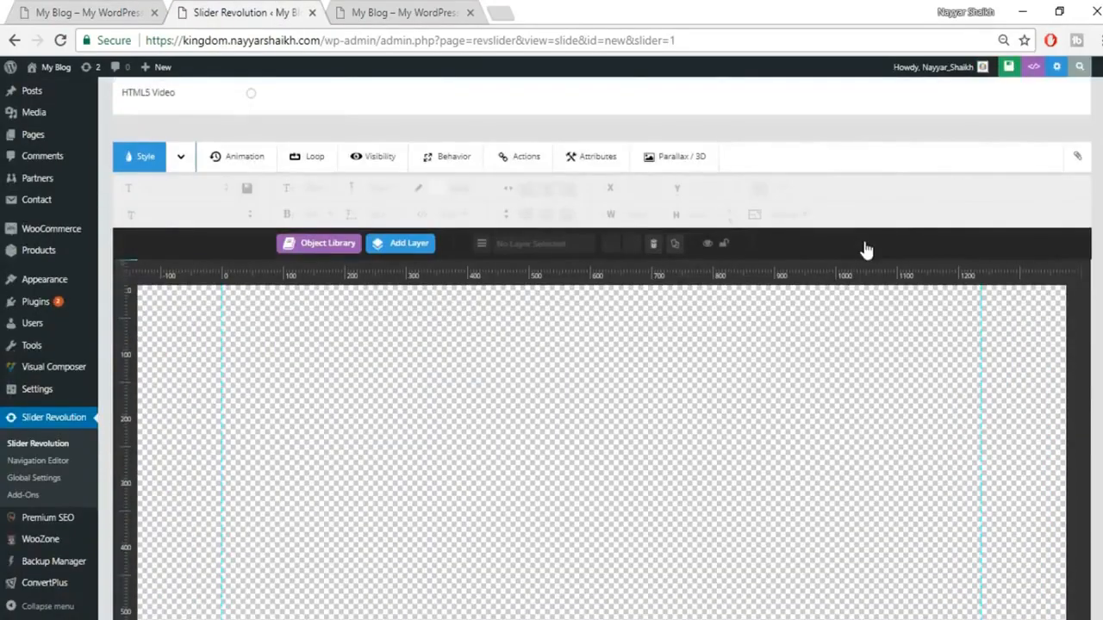
pyautogui.click(89, 9)
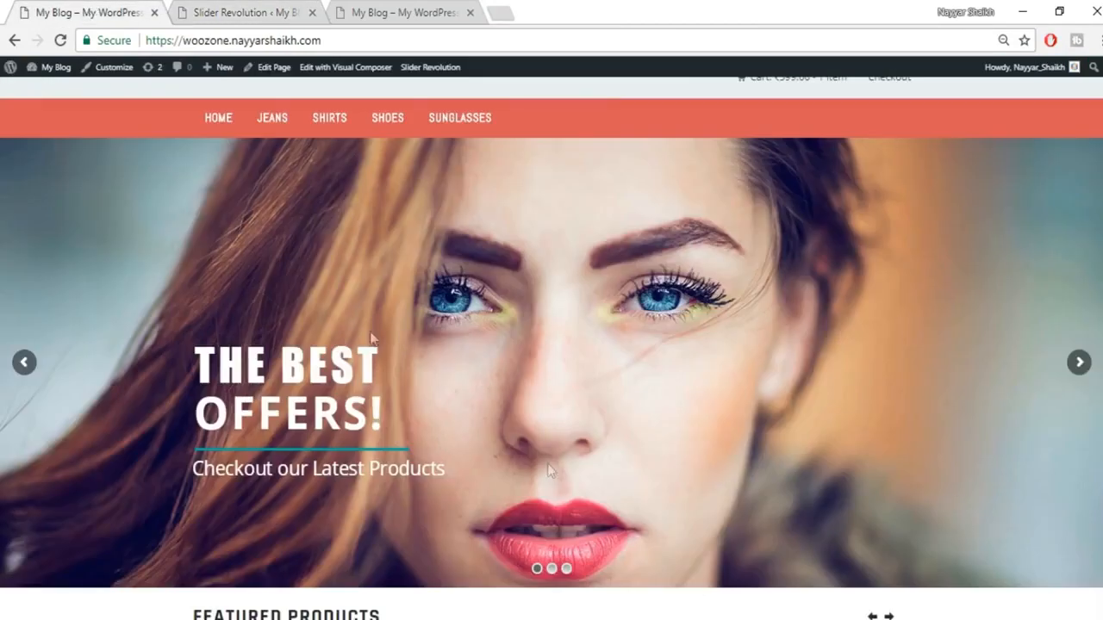
pyautogui.click(248, 13)
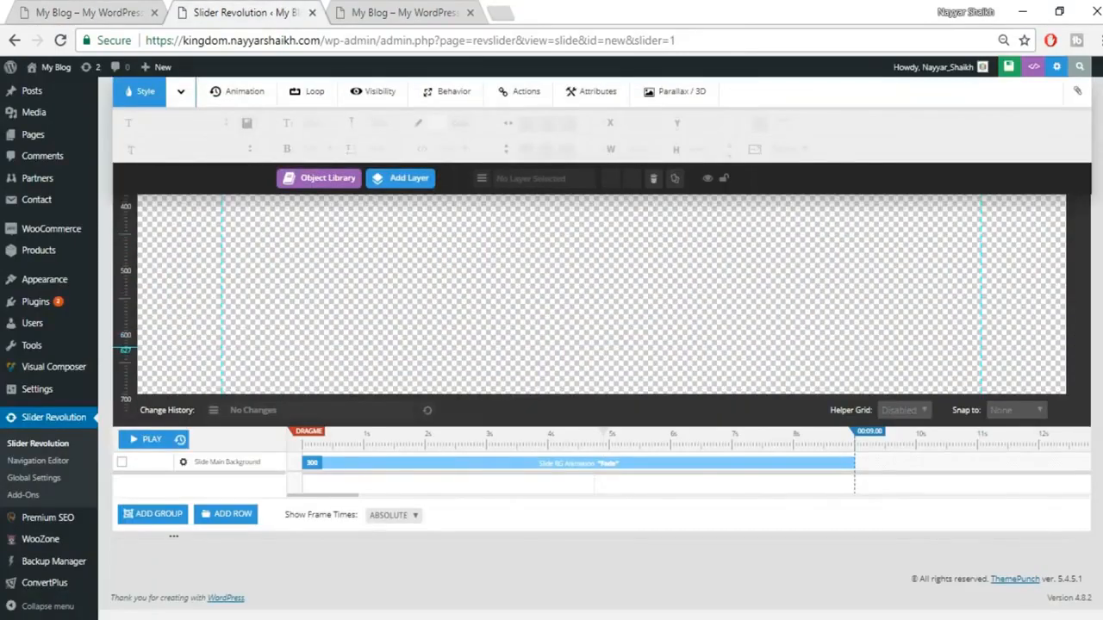
pyautogui.scroll(4, 323, 351)
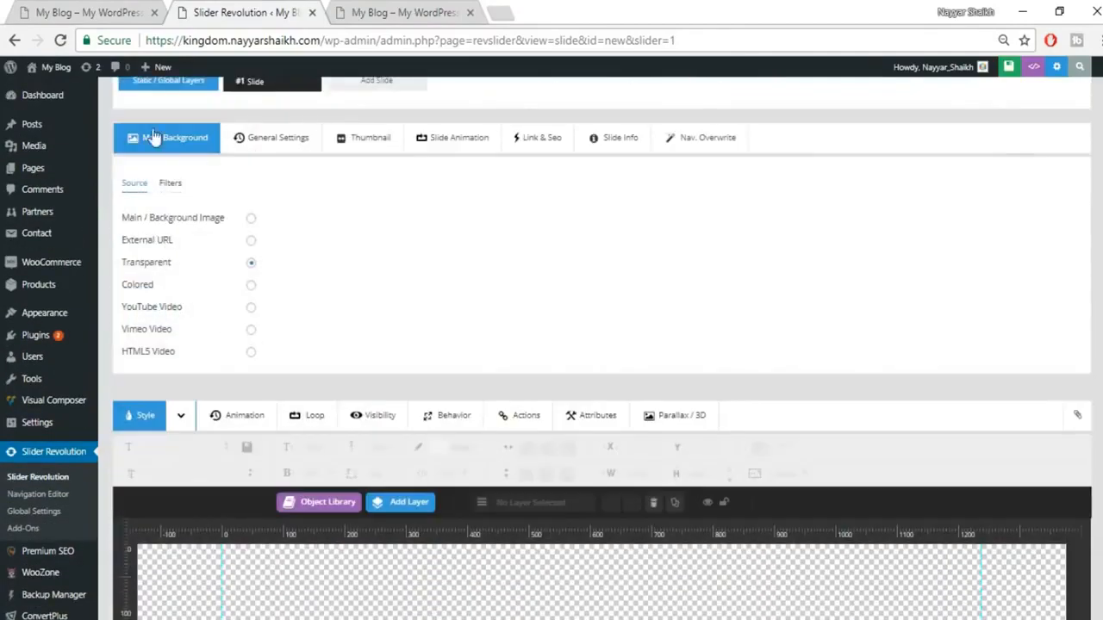
# Step: Upload wallhaven-293064.jpg from Desktop/WooZone Tut and insert it as #1 Slide's background image
pyautogui.click(251, 220)
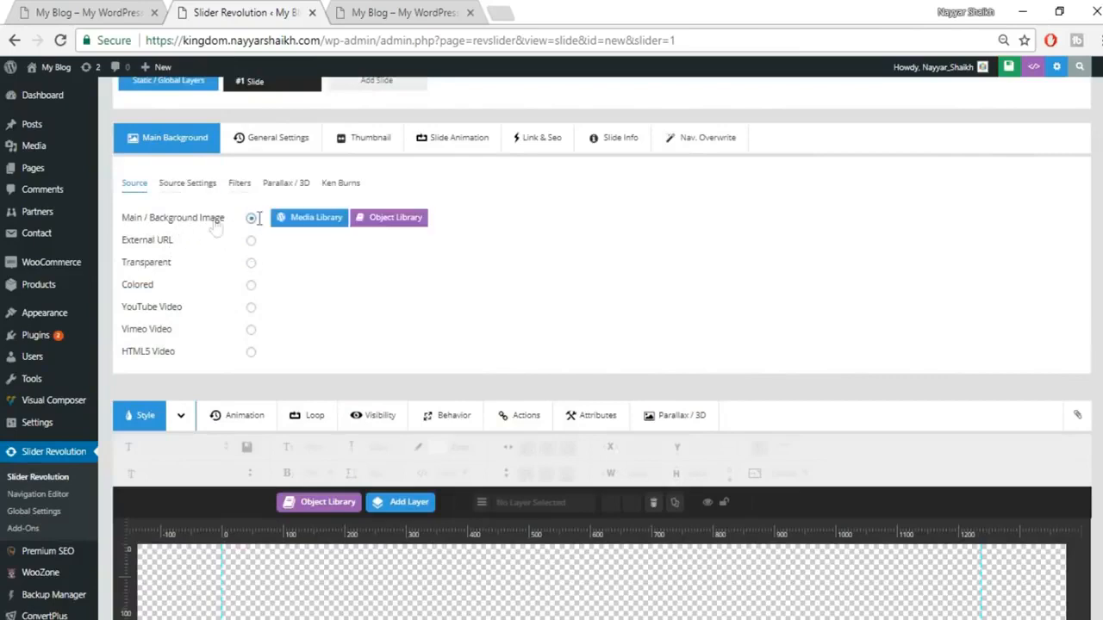
pyautogui.click(316, 219)
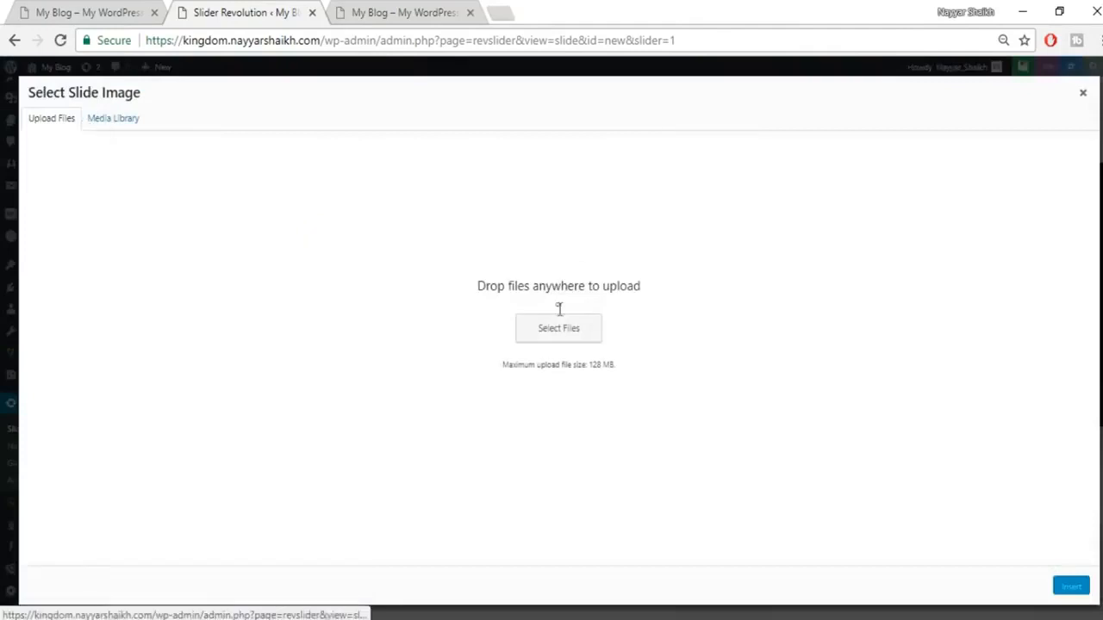
pyautogui.click(558, 336)
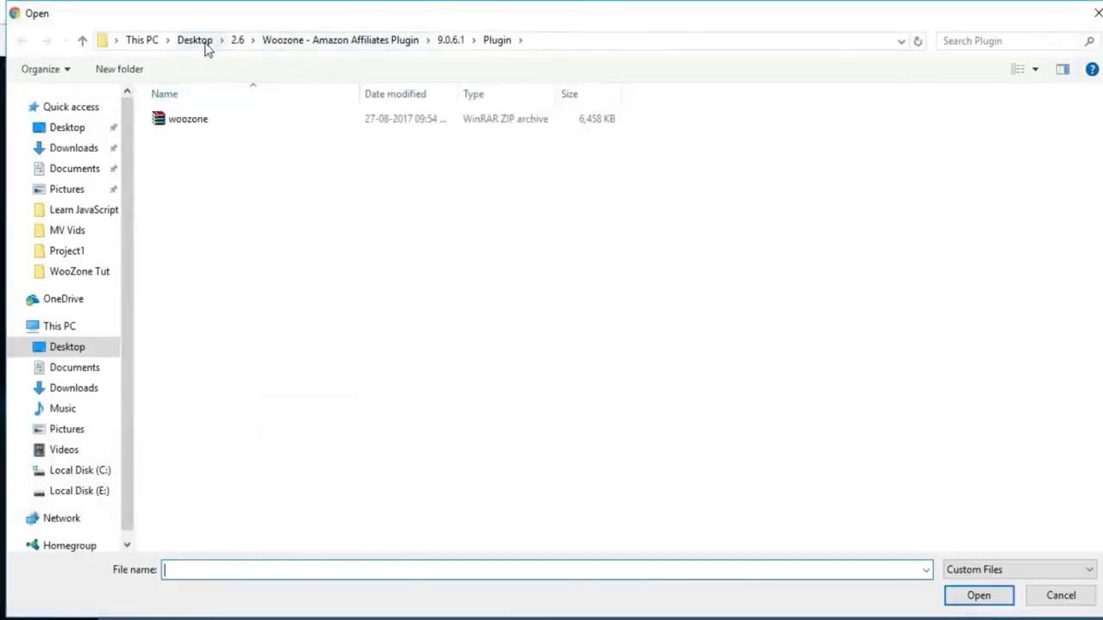
pyautogui.click(203, 45)
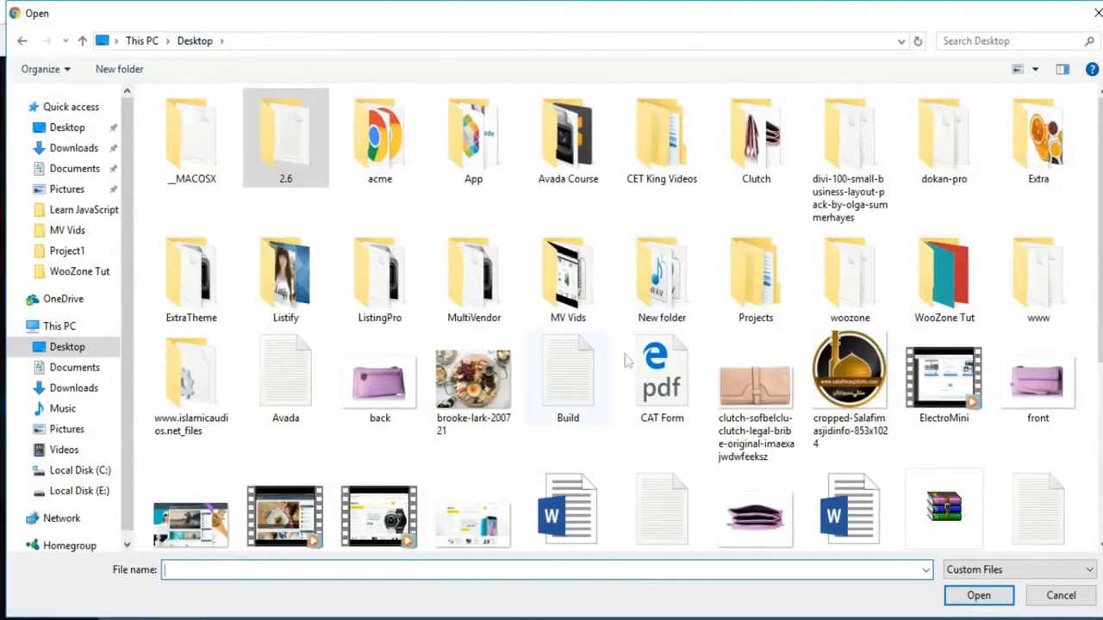
pyautogui.doubleClick(944, 301)
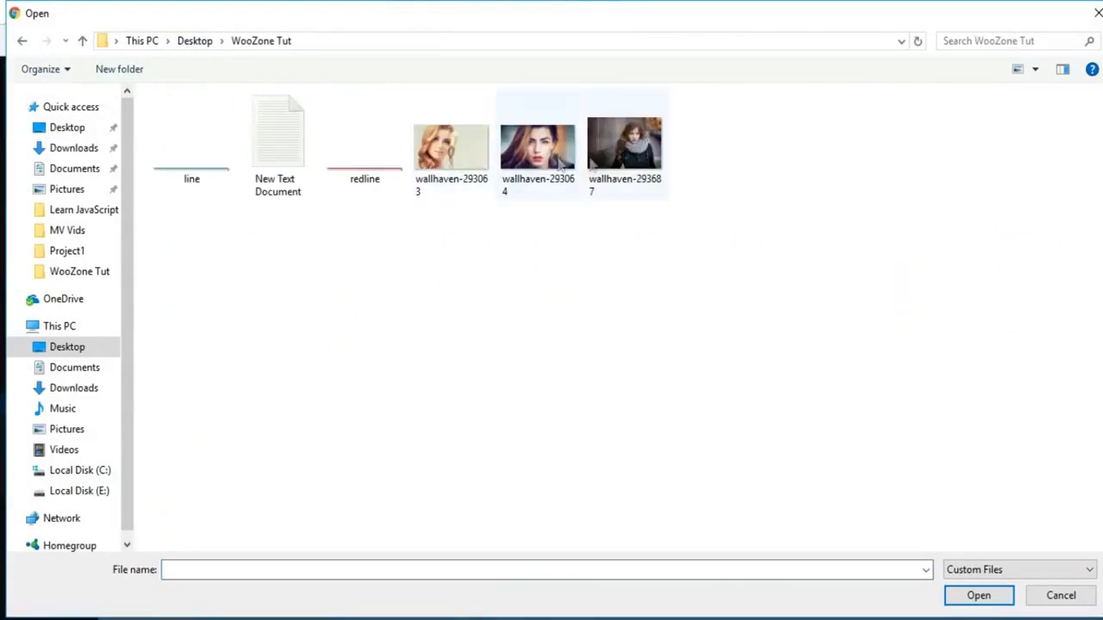
pyautogui.click(538, 148)
pyautogui.click(972, 599)
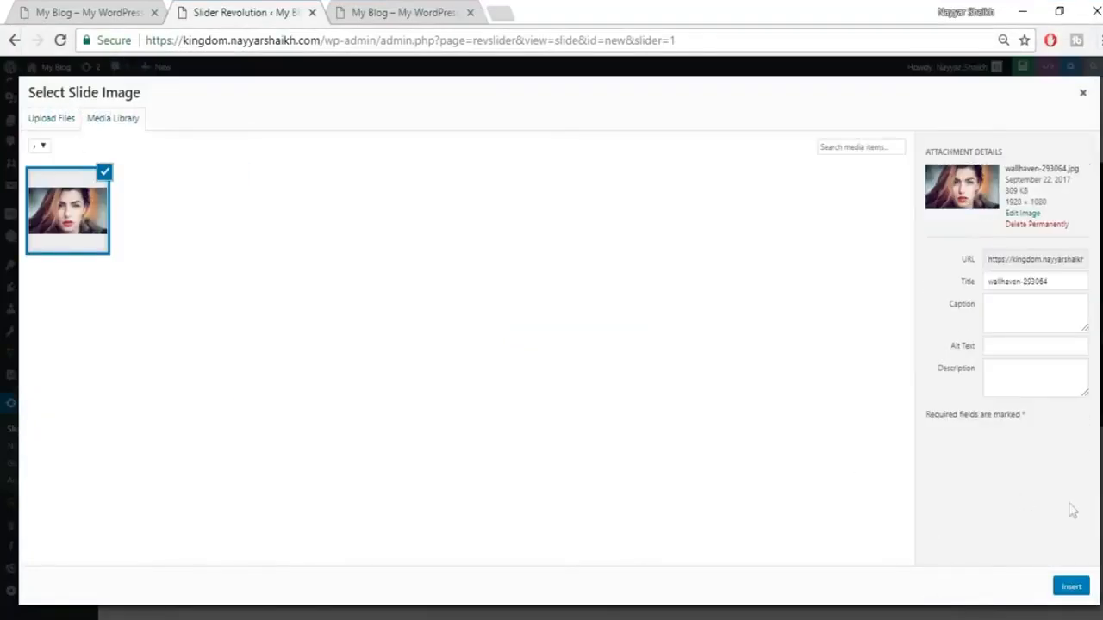
pyautogui.click(1071, 588)
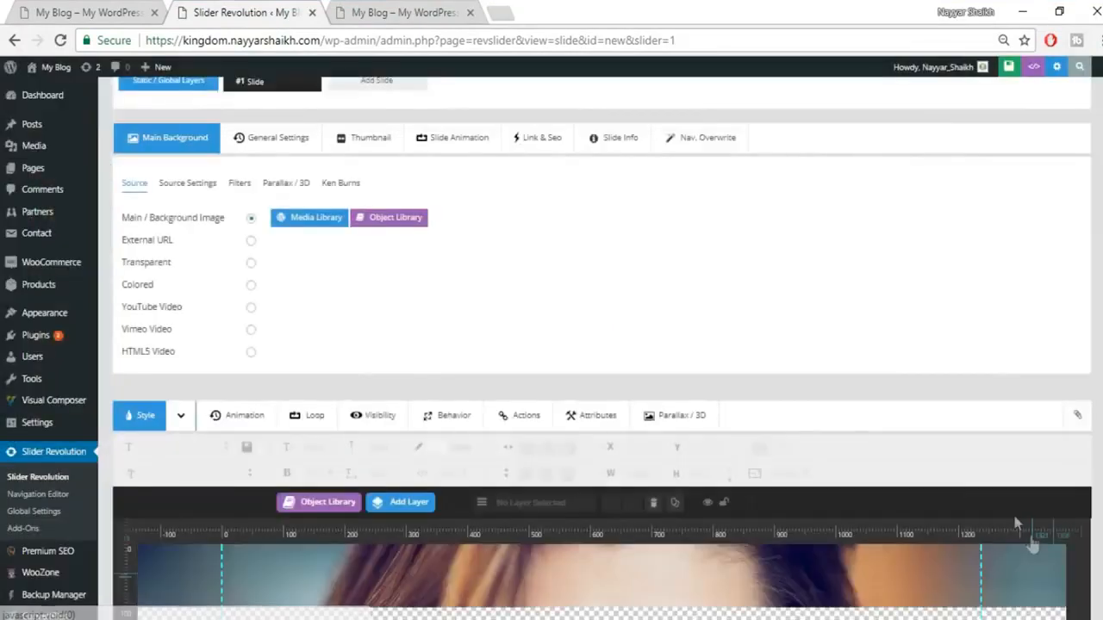
# Step: Compare the slide's new background with the live store's THE BEST OFFERS! slide
pyautogui.scroll(-2, 938, 459)
pyautogui.scroll(-2, 938, 457)
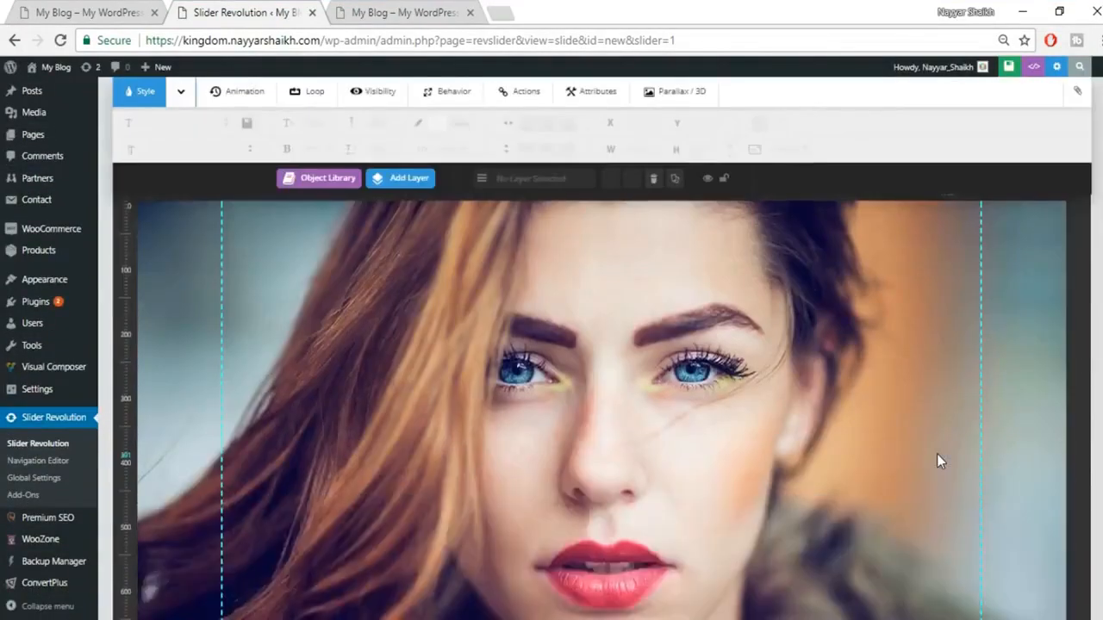
pyautogui.scroll(1, 936, 453)
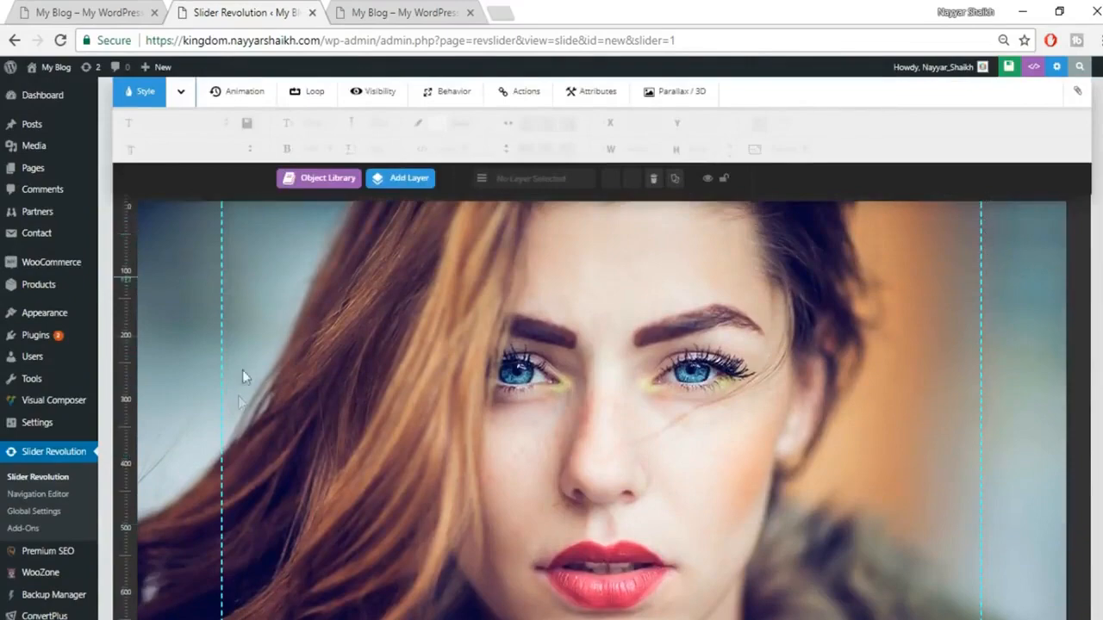
pyautogui.scroll(-1, 237, 396)
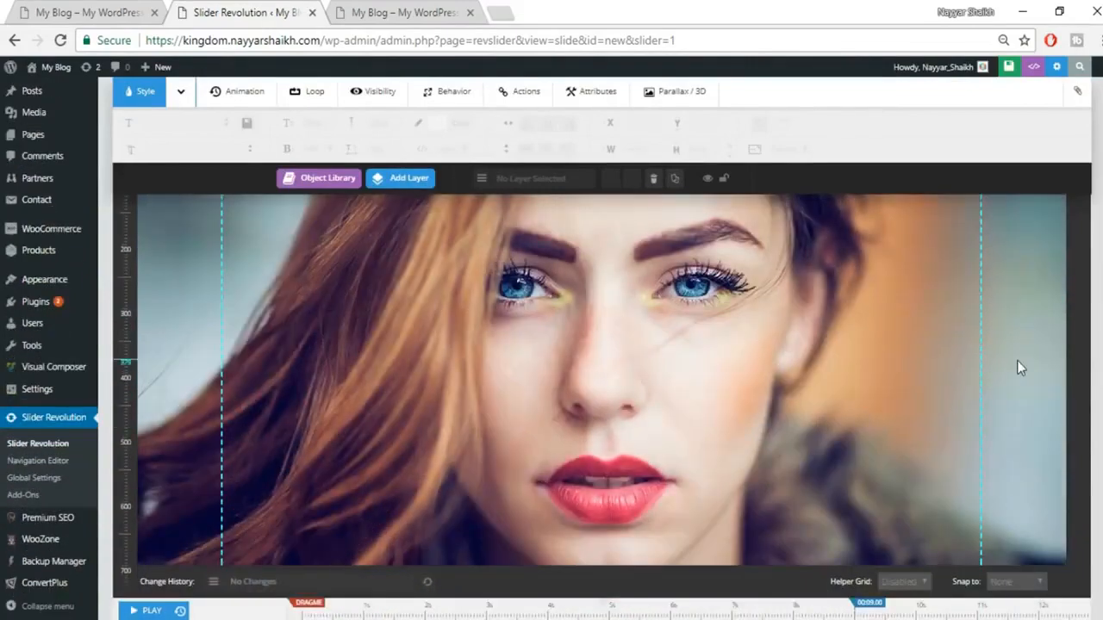
pyautogui.scroll(1, 1017, 361)
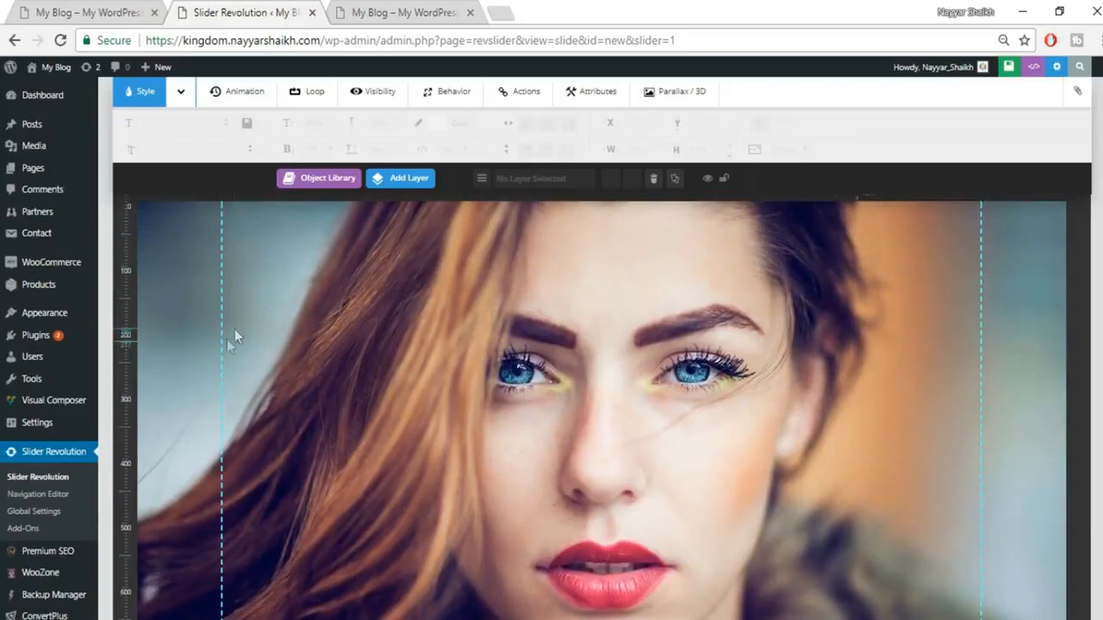
pyautogui.click(48, 12)
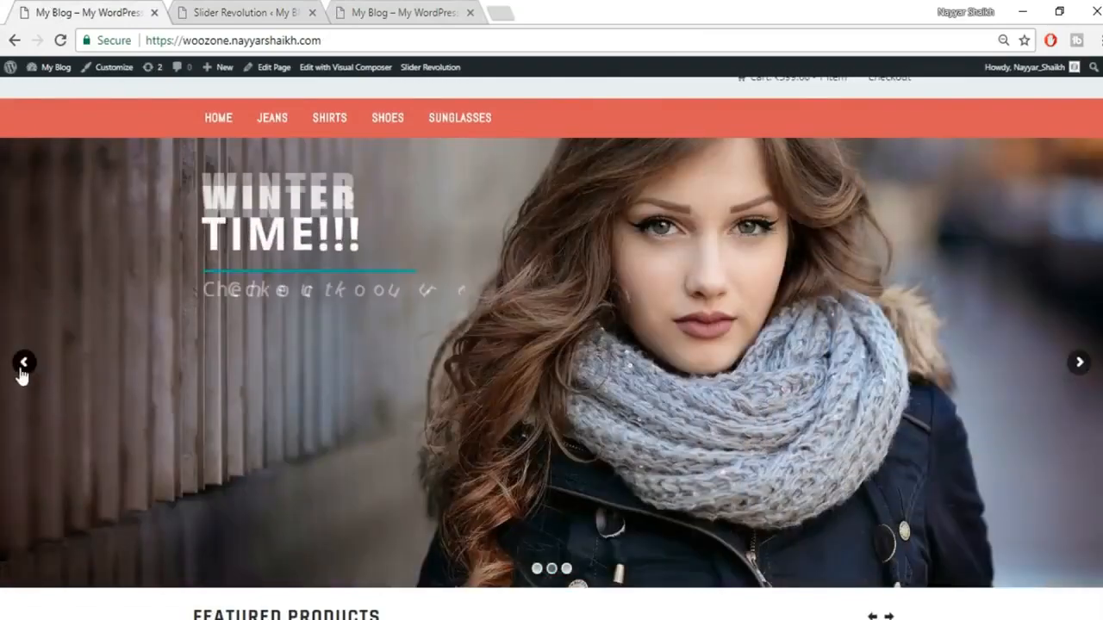
pyautogui.click(22, 367)
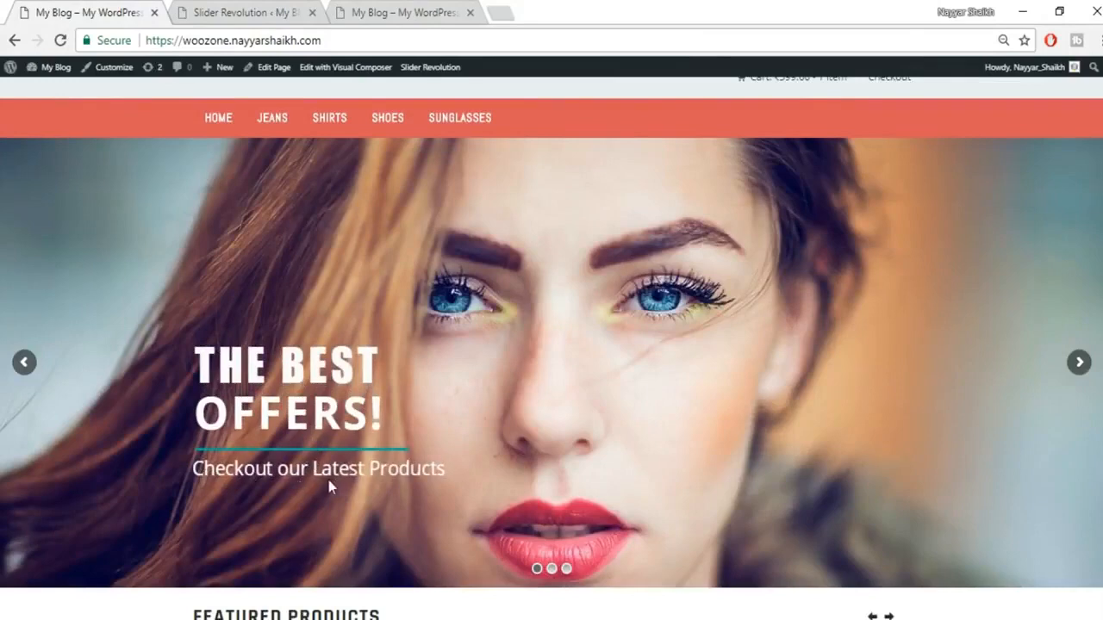
pyautogui.click(211, 11)
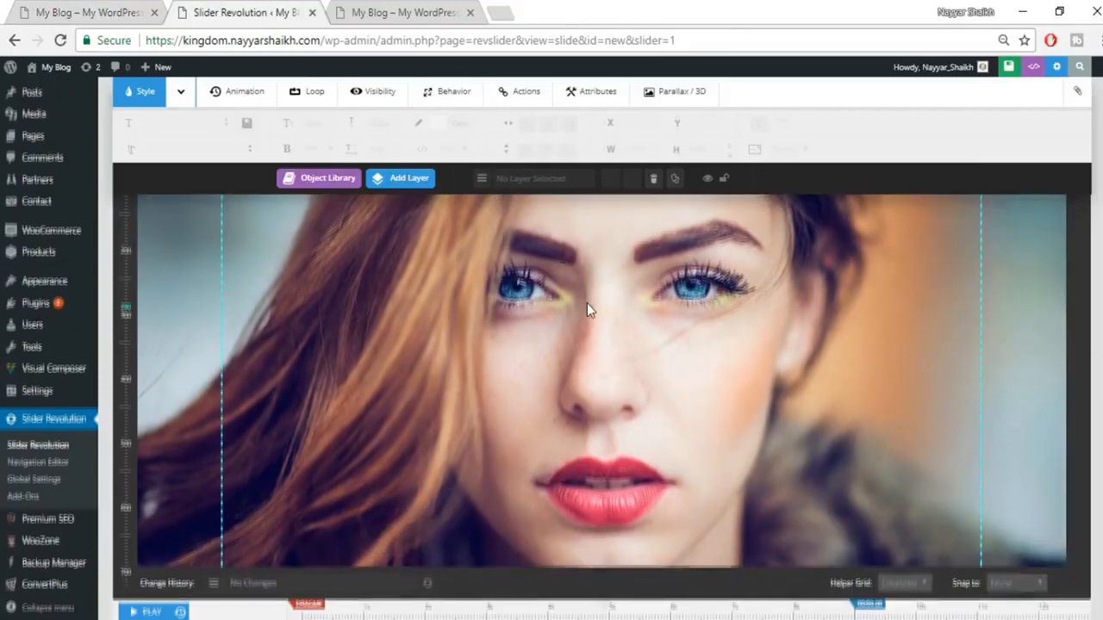
# Step: Bring up the Add Layer menu of layer types in the slide editor
pyautogui.scroll(1, 586, 304)
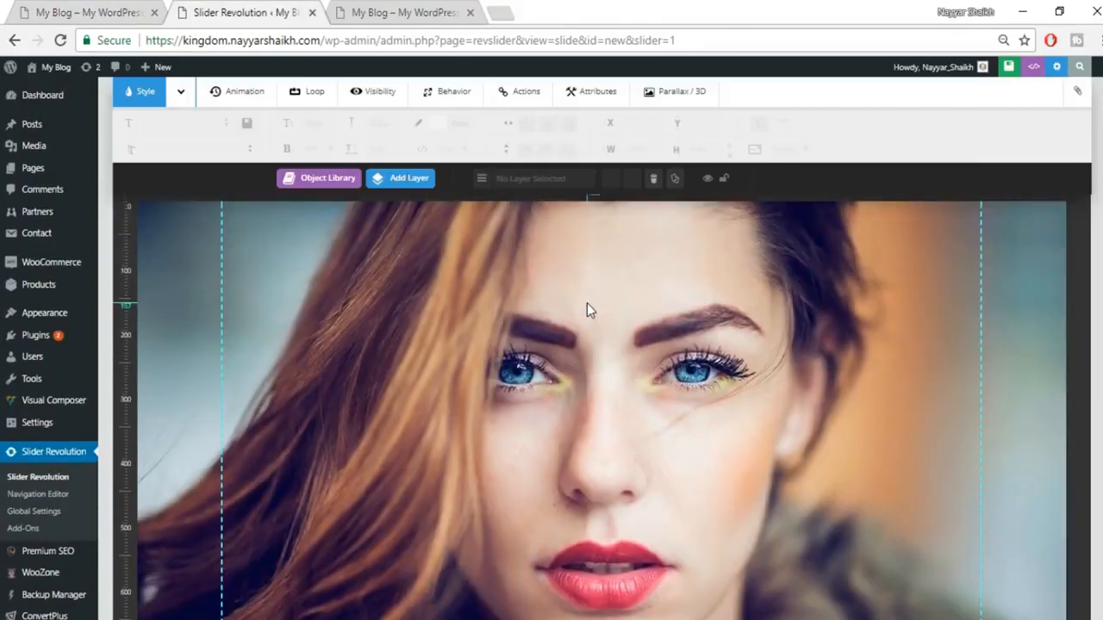
pyautogui.scroll(-1, 587, 316)
pyautogui.click(402, 184)
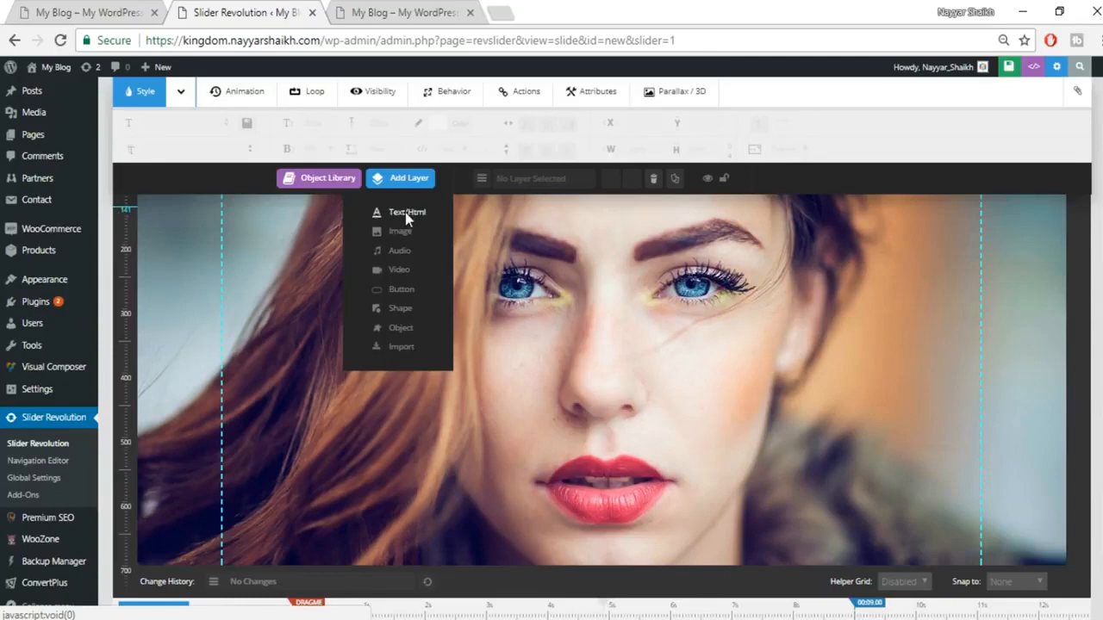
# Step: Add a Caption Text1 text layer to the slide, checking the storefront slider for reference
pyautogui.click(405, 212)
pyautogui.click(40, 11)
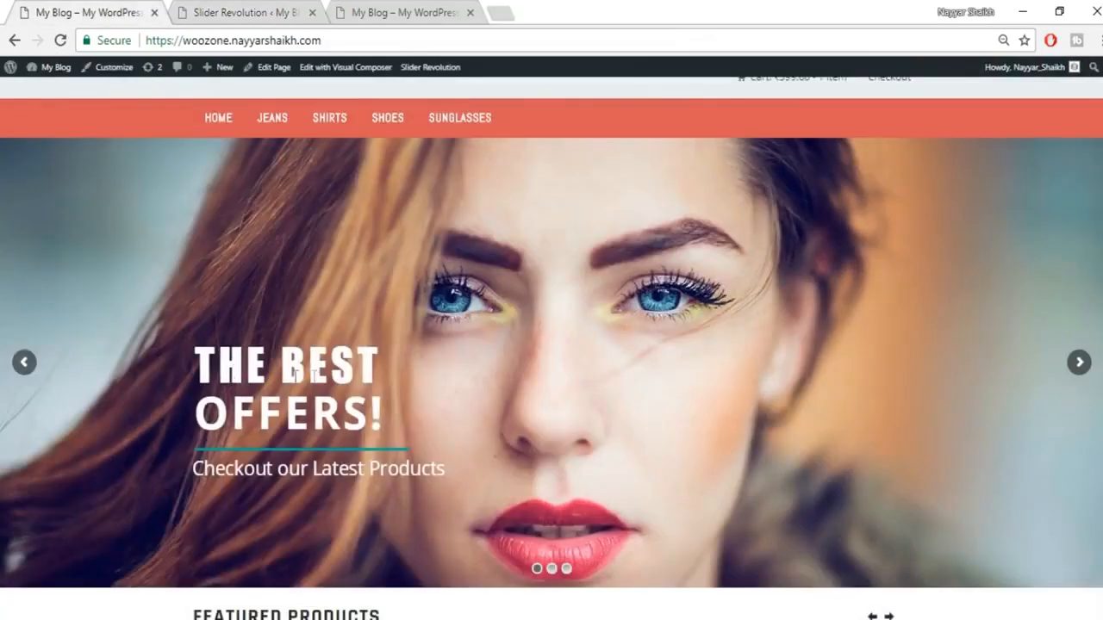
pyautogui.click(250, 12)
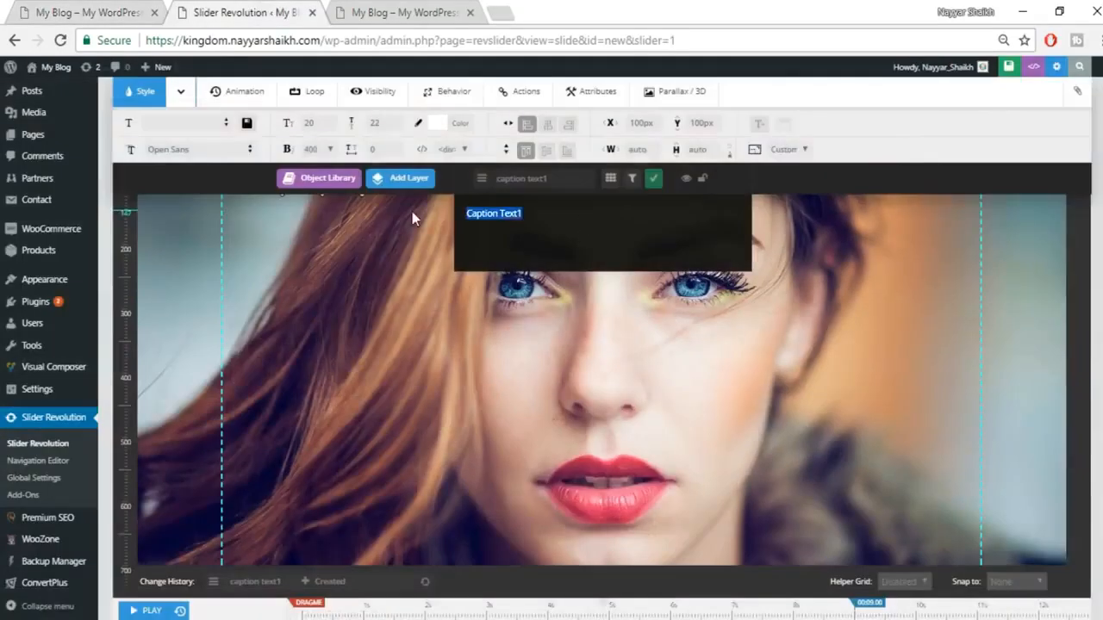
# Step: Change the new layer's text to THE BEST and move it left of the face
pyautogui.write('THE BES')
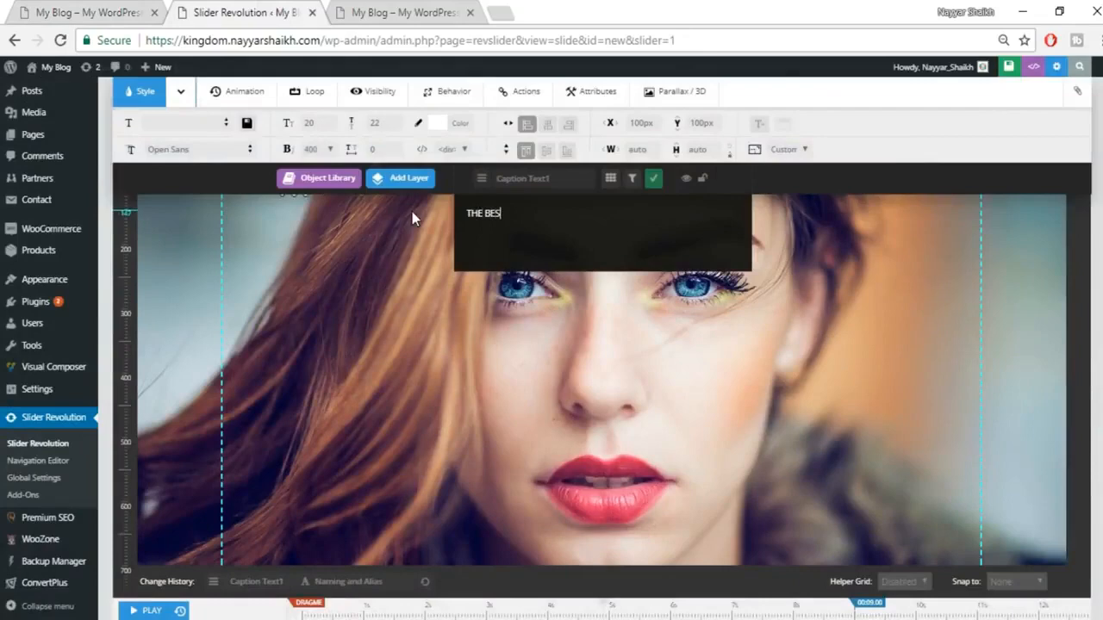
pyautogui.write('T')
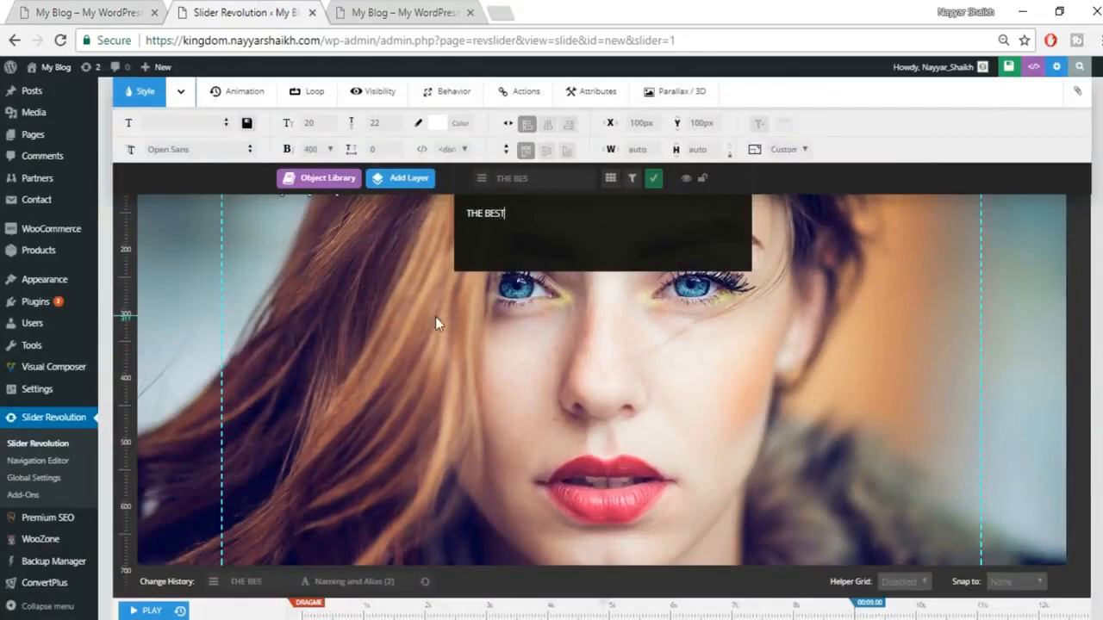
pyautogui.scroll(2, 436, 316)
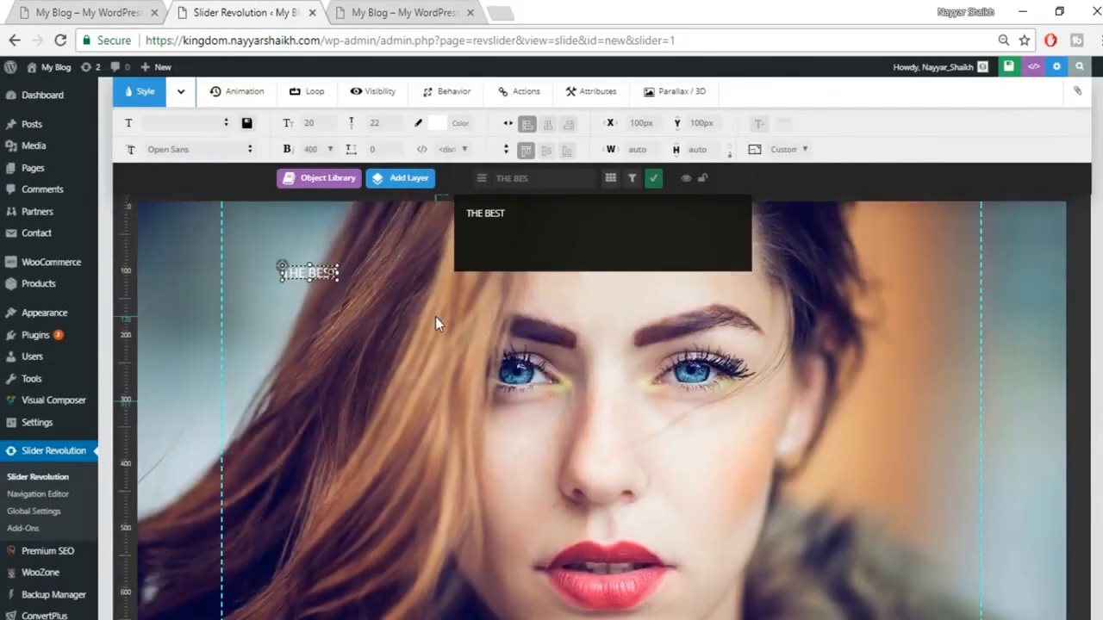
pyautogui.click(655, 184)
pyautogui.moveTo(323, 272); pyautogui.dragTo(338, 379)
# Step: Set THE BEST to 70px font size, 70px line height and font weight 600
pyautogui.click(315, 123)
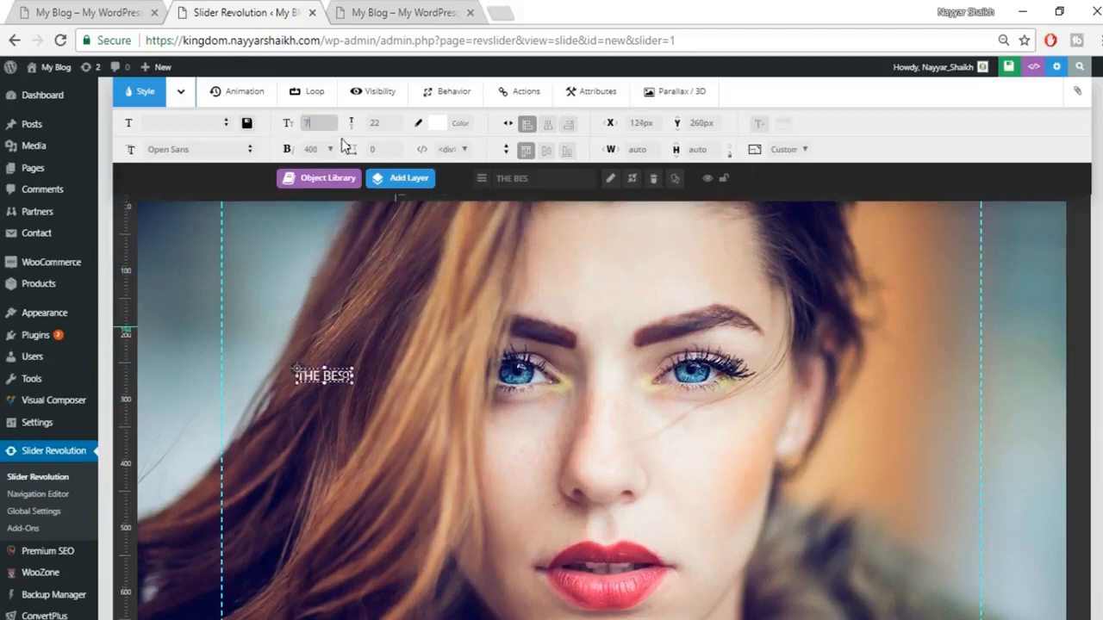
pyautogui.click(382, 123)
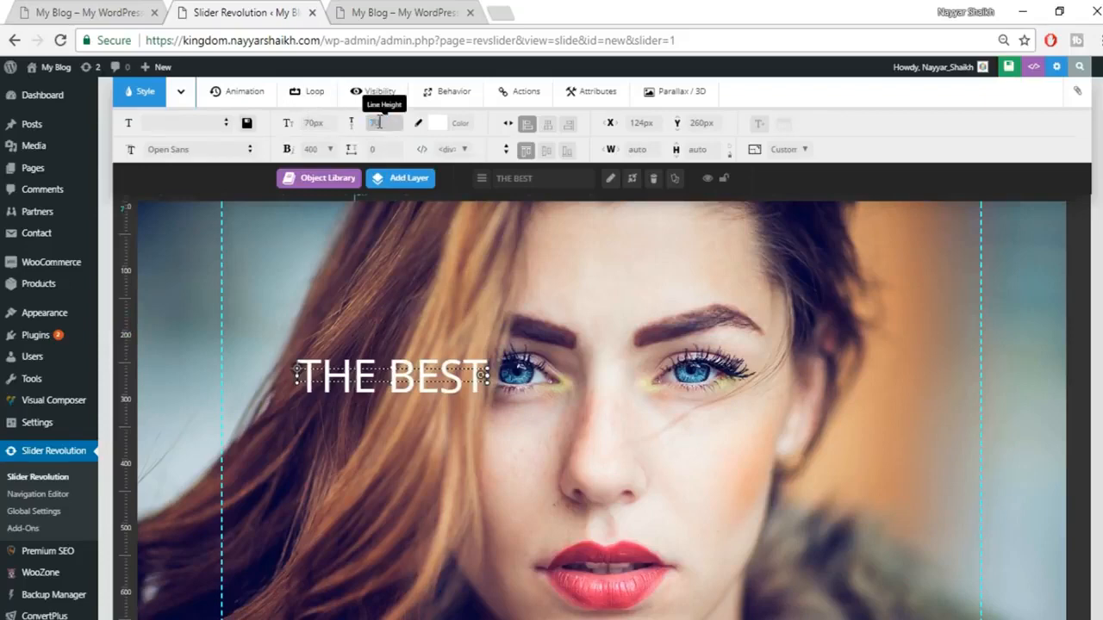
pyautogui.click(324, 153)
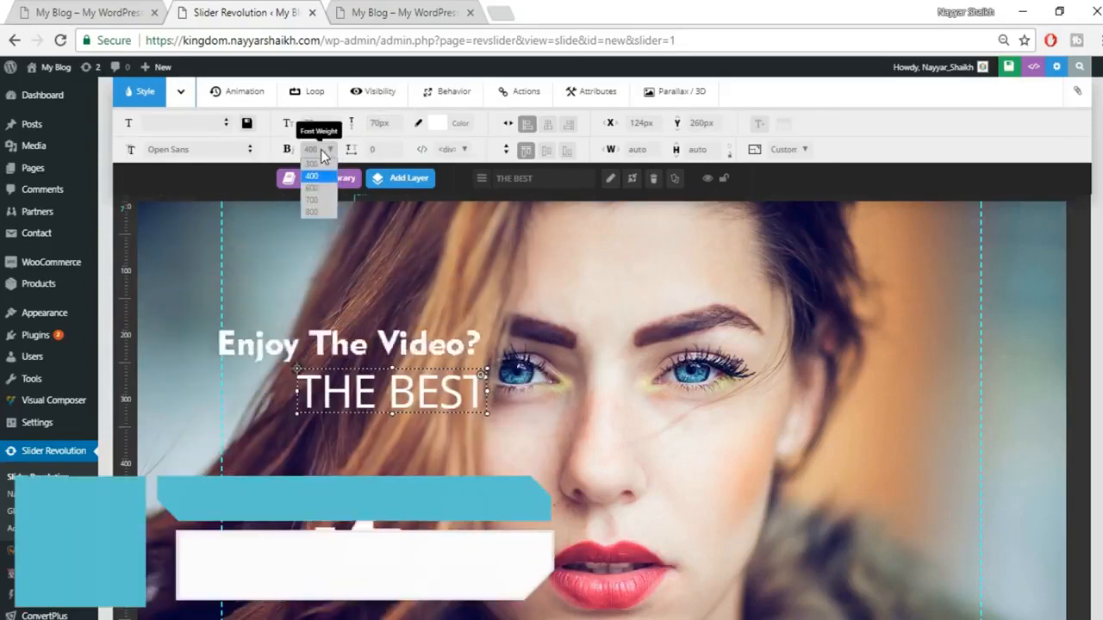
pyautogui.click(320, 214)
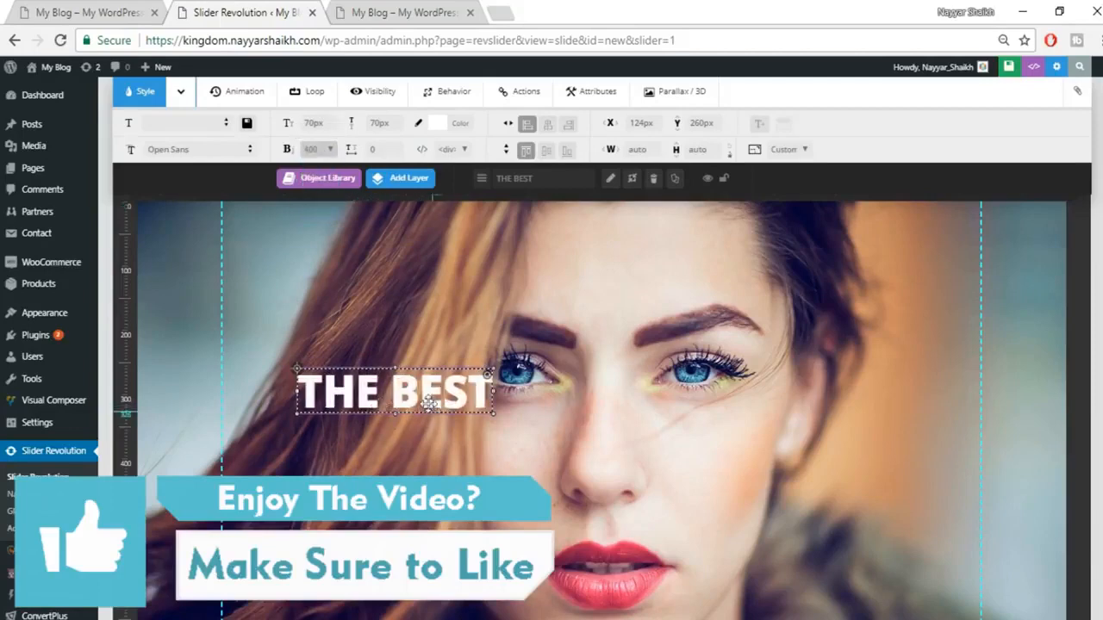
pyautogui.click(325, 150)
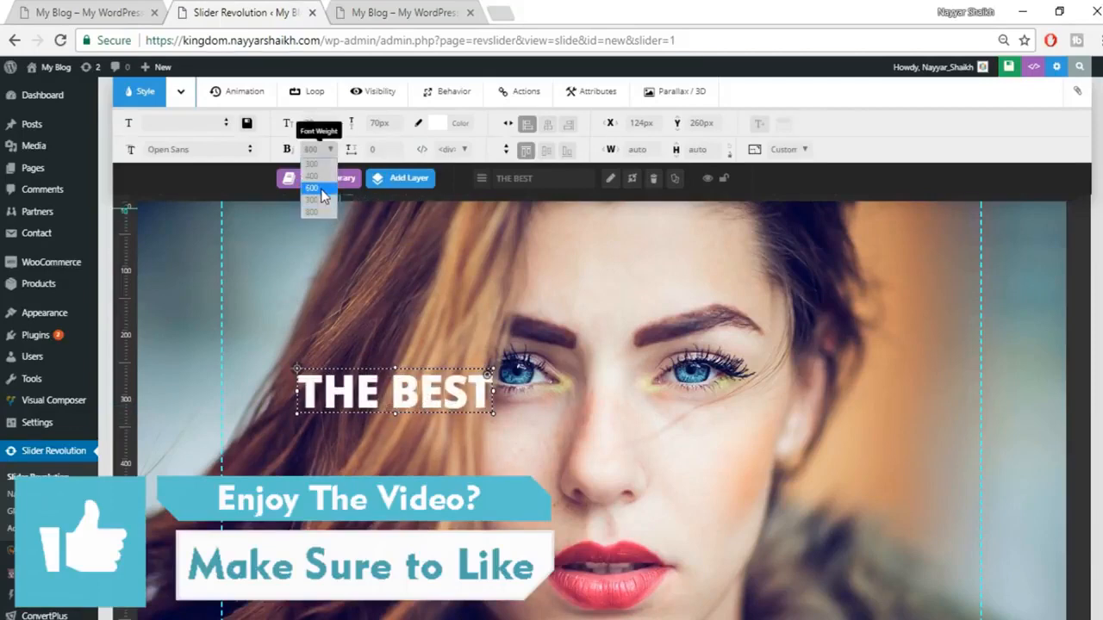
pyautogui.click(434, 396)
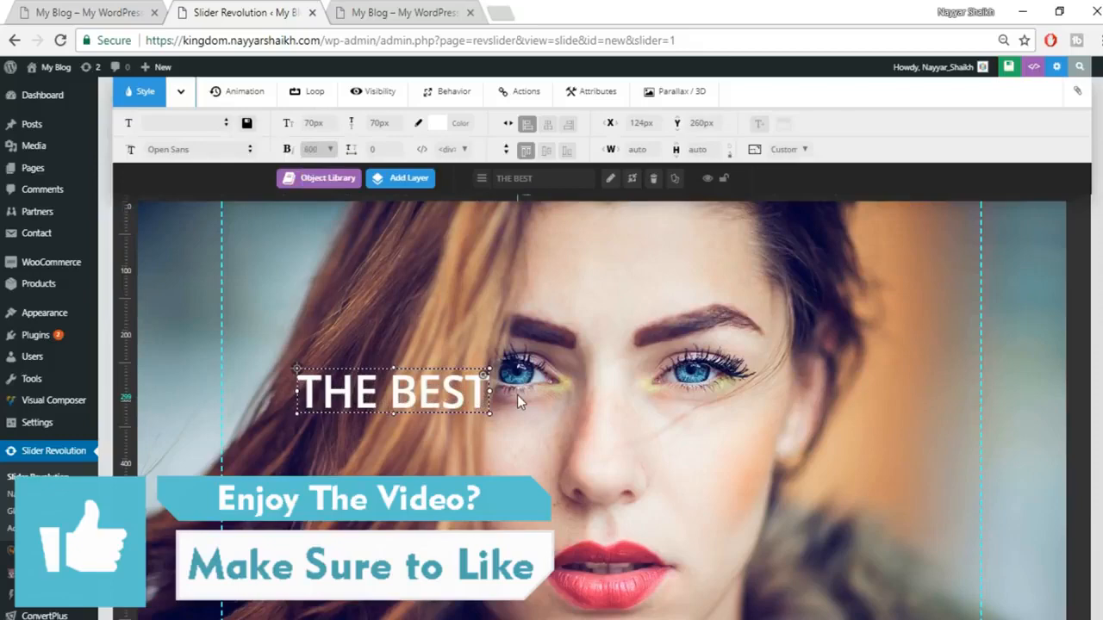
pyautogui.scroll(-2, 517, 395)
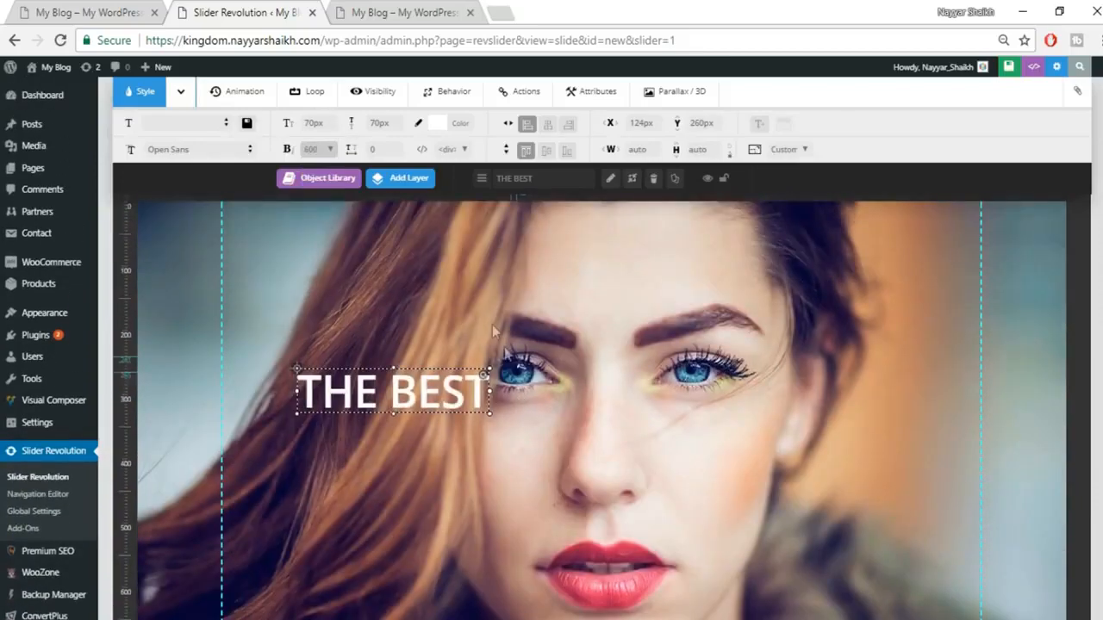
pyautogui.scroll(2, 538, 372)
pyautogui.scroll(-2, 537, 372)
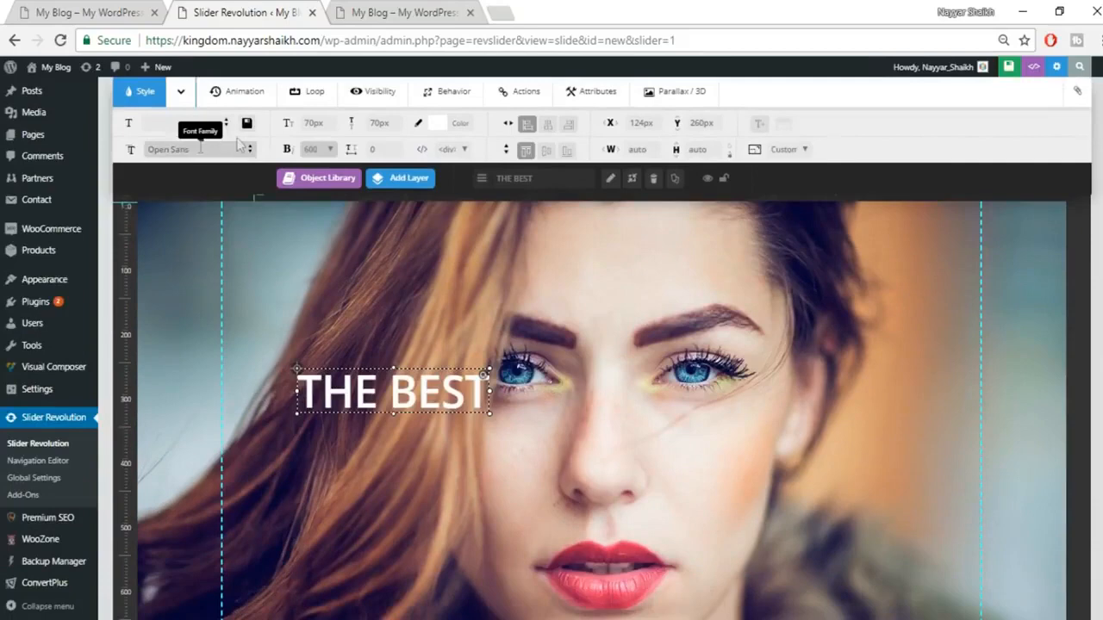
# Step: Try Georgia and Comic Sans MS for THE BEST, then revert to Open Sans
pyautogui.click(235, 149)
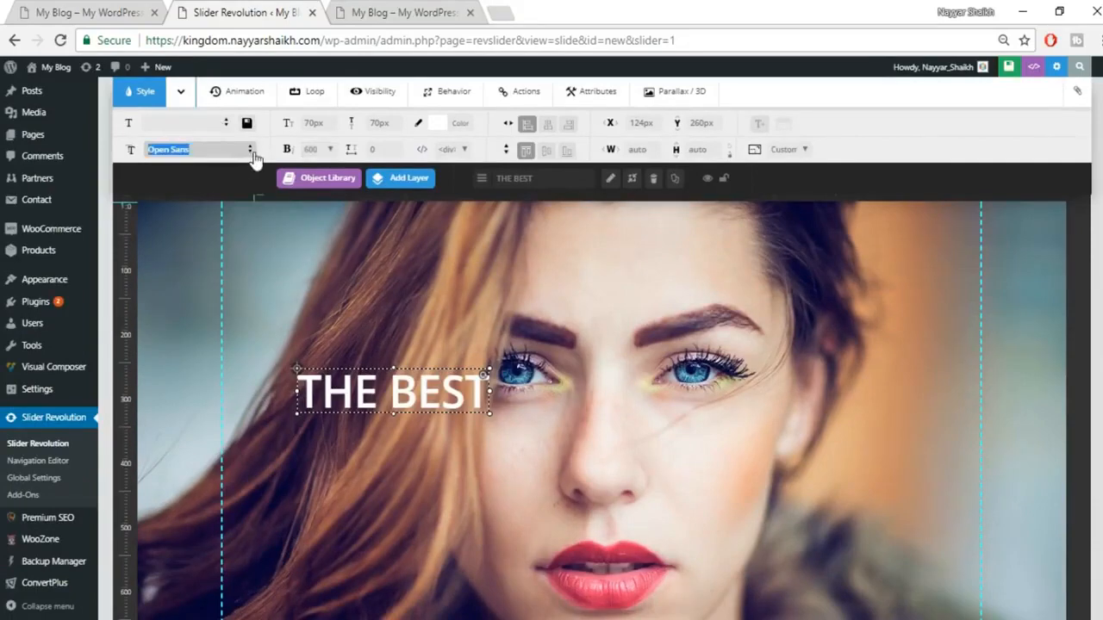
pyautogui.click(251, 152)
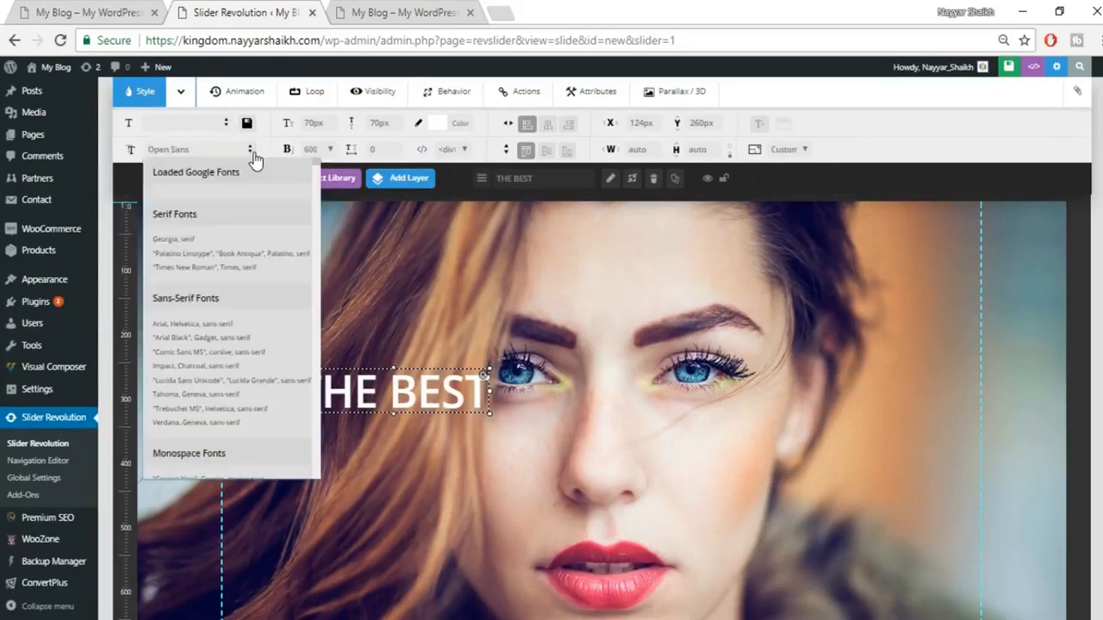
pyautogui.click(208, 245)
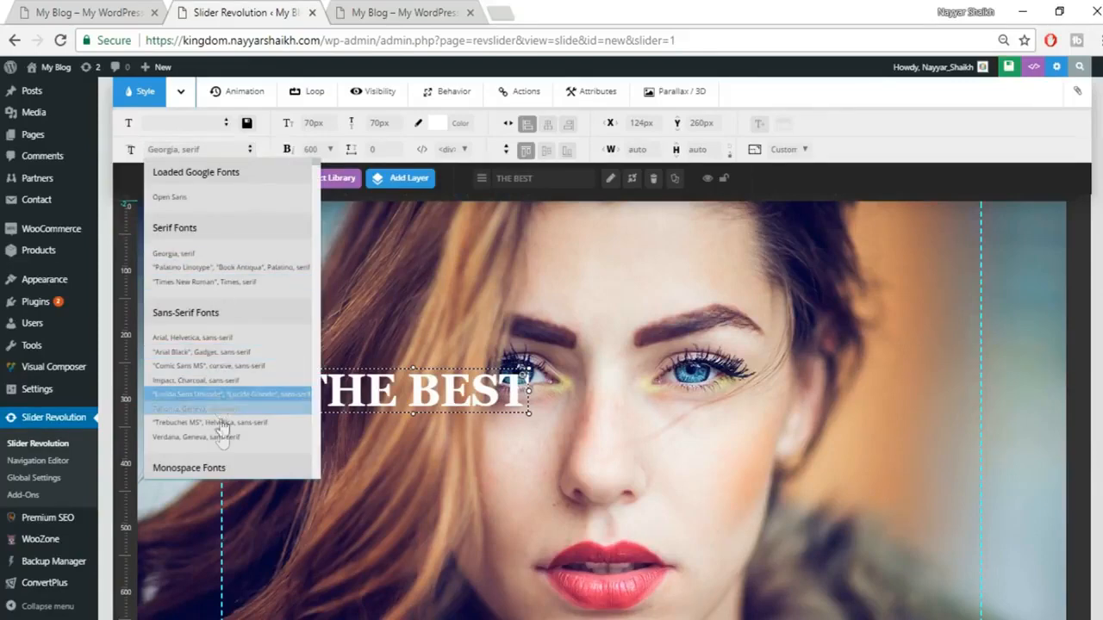
pyautogui.click(240, 366)
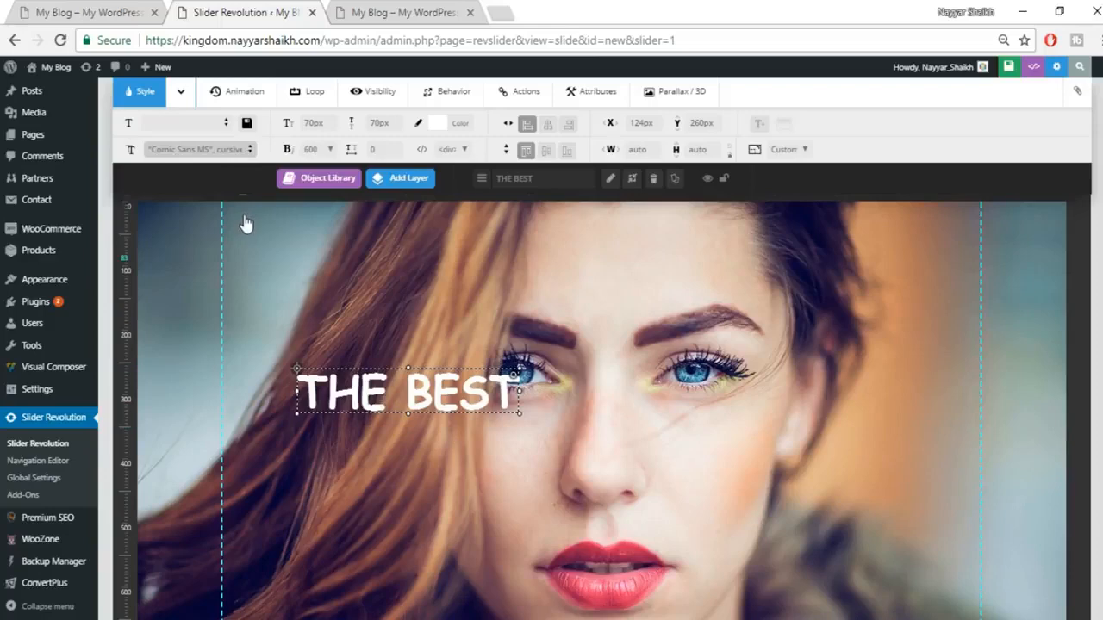
pyautogui.click(244, 155)
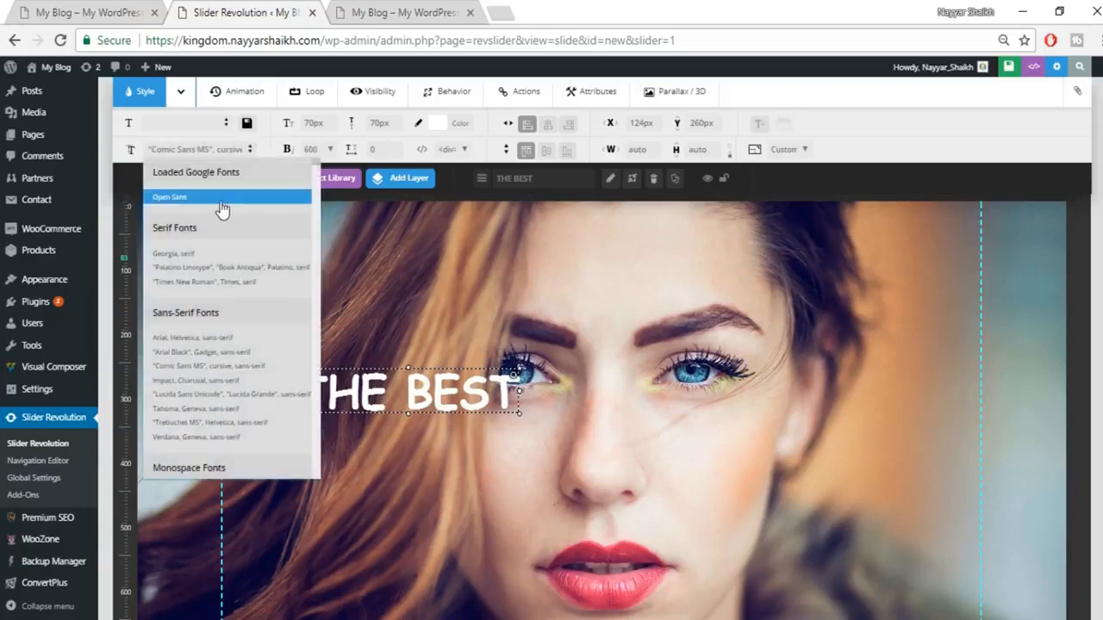
pyautogui.click(547, 355)
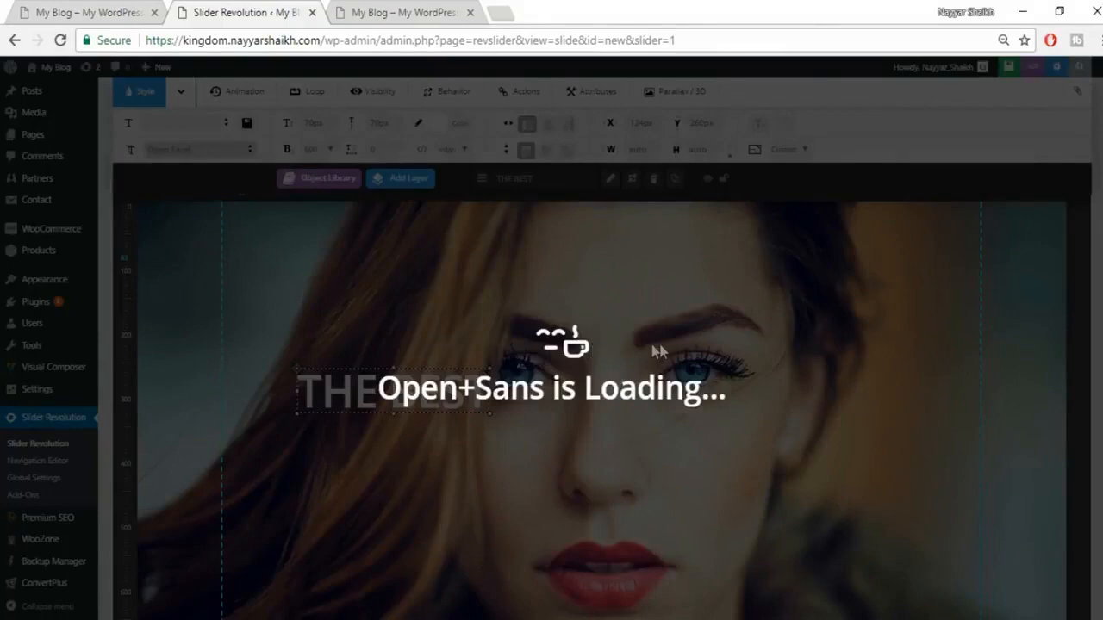
# Step: Move THE BEST lower and left to X 78px, Y 402px, comparing with the storefront slide
pyautogui.click(117, 11)
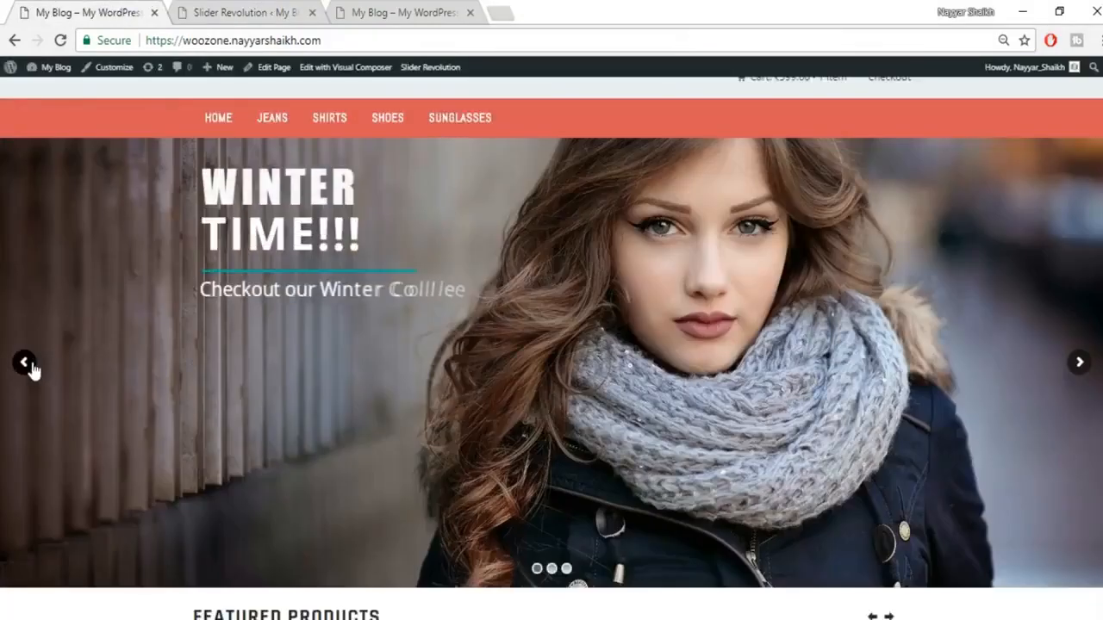
pyautogui.click(30, 366)
pyautogui.click(247, 12)
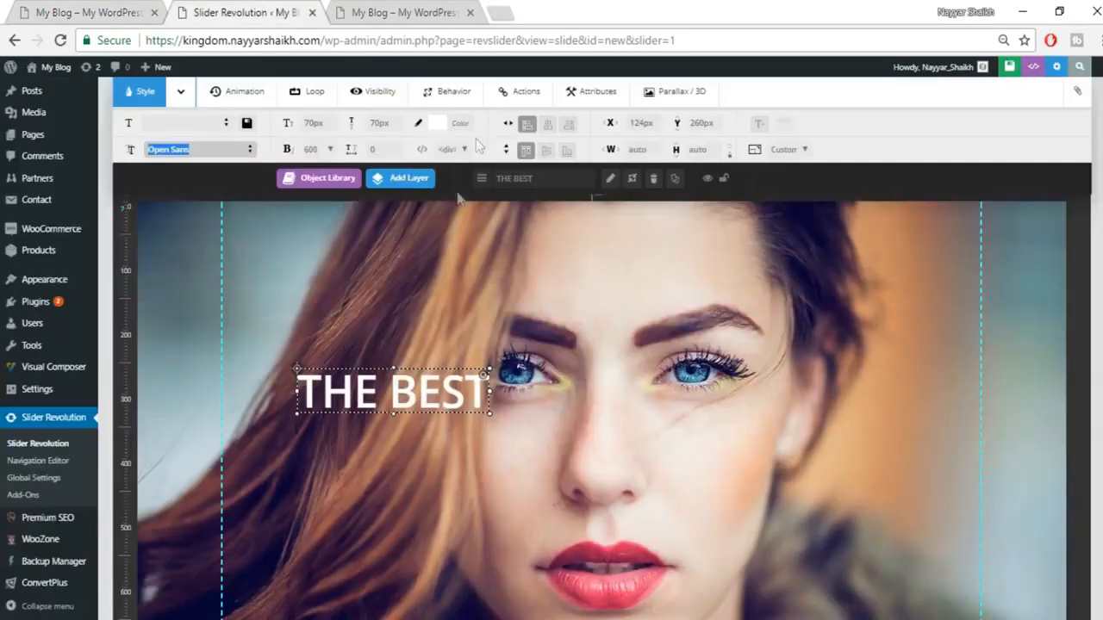
pyautogui.scroll(-2, 585, 376)
pyautogui.scroll(1, 460, 319)
pyautogui.moveTo(395, 305); pyautogui.dragTo(363, 397)
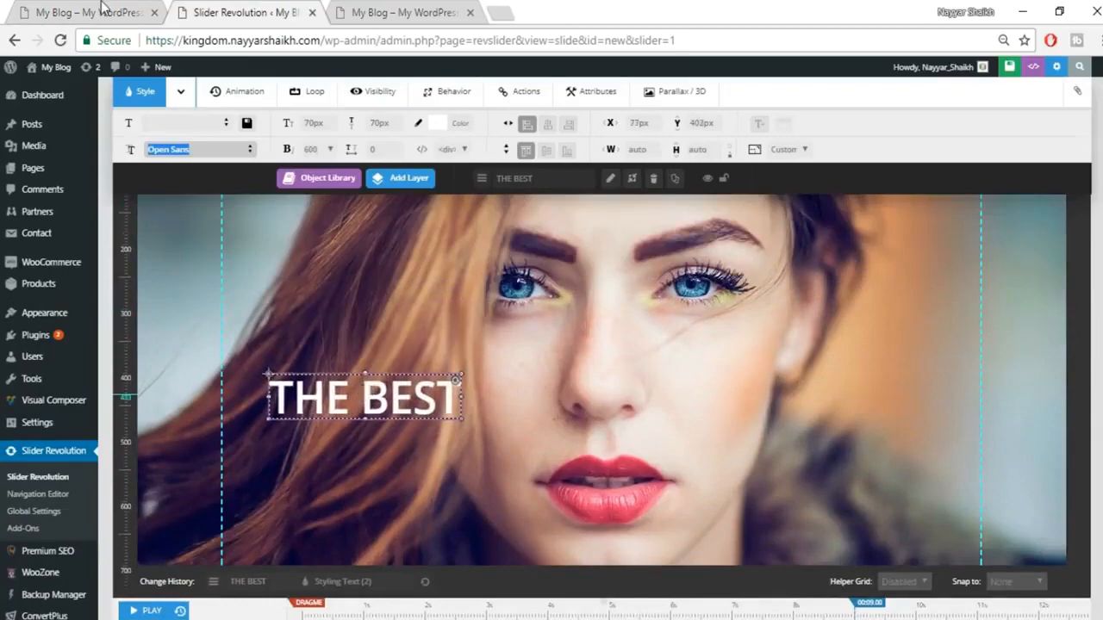
pyautogui.click(103, 11)
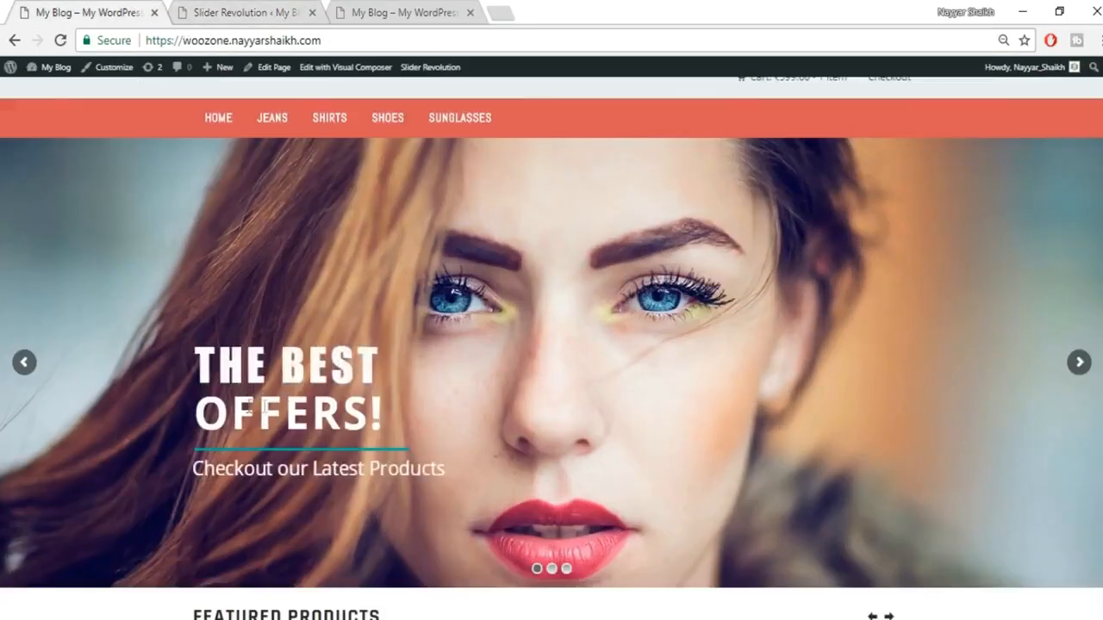
pyautogui.click(222, 9)
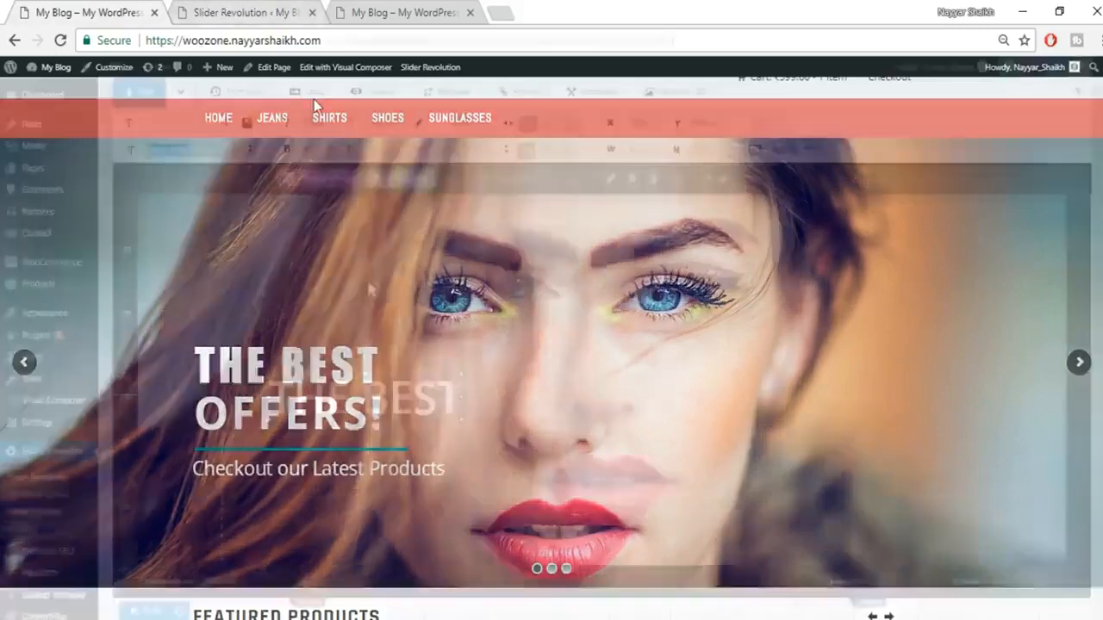
pyautogui.moveTo(412, 184)
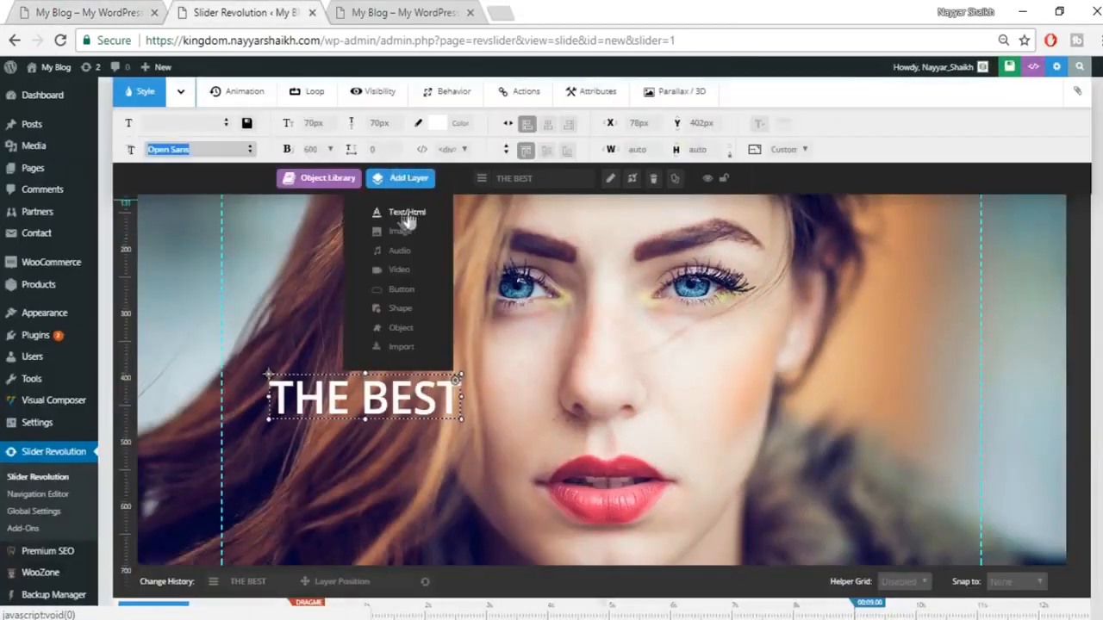
pyautogui.click(127, 6)
# Step: Change the next caption's text to OFFERS! and place it below THE BEST
pyautogui.click(237, 9)
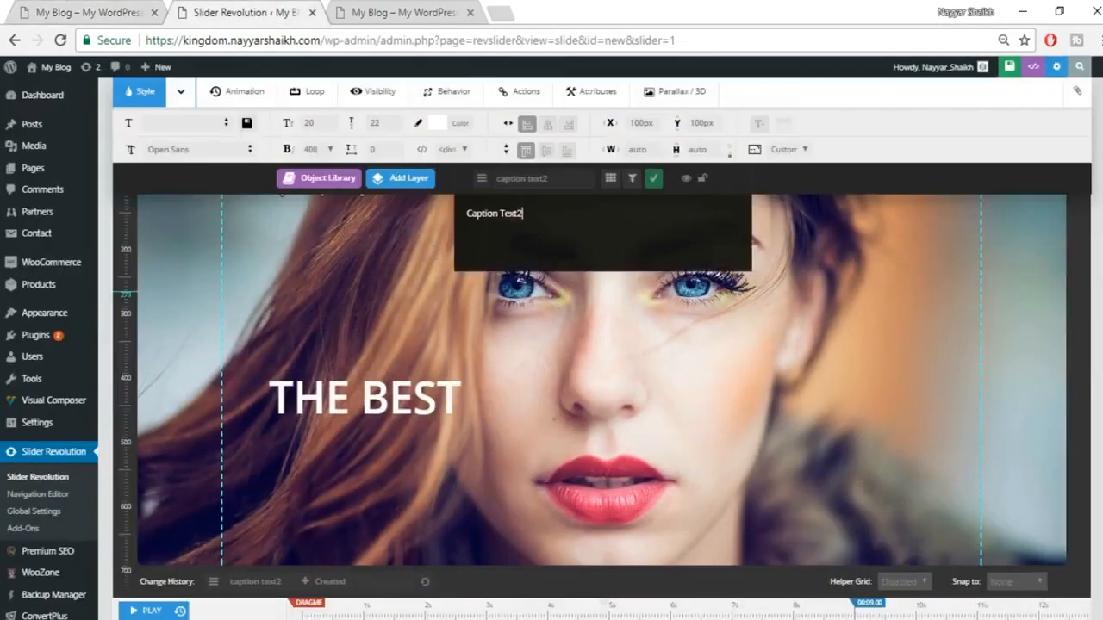
pyautogui.moveTo(556, 215); pyautogui.dragTo(427, 213)
pyautogui.write('OFFERS!')
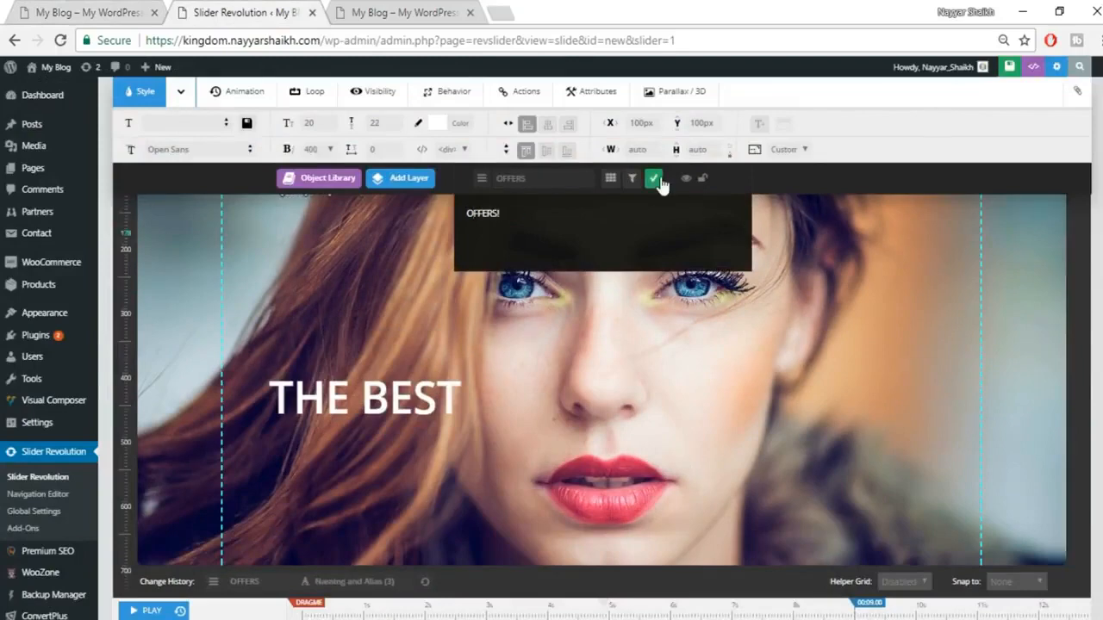
pyautogui.click(656, 180)
pyautogui.scroll(1, 648, 259)
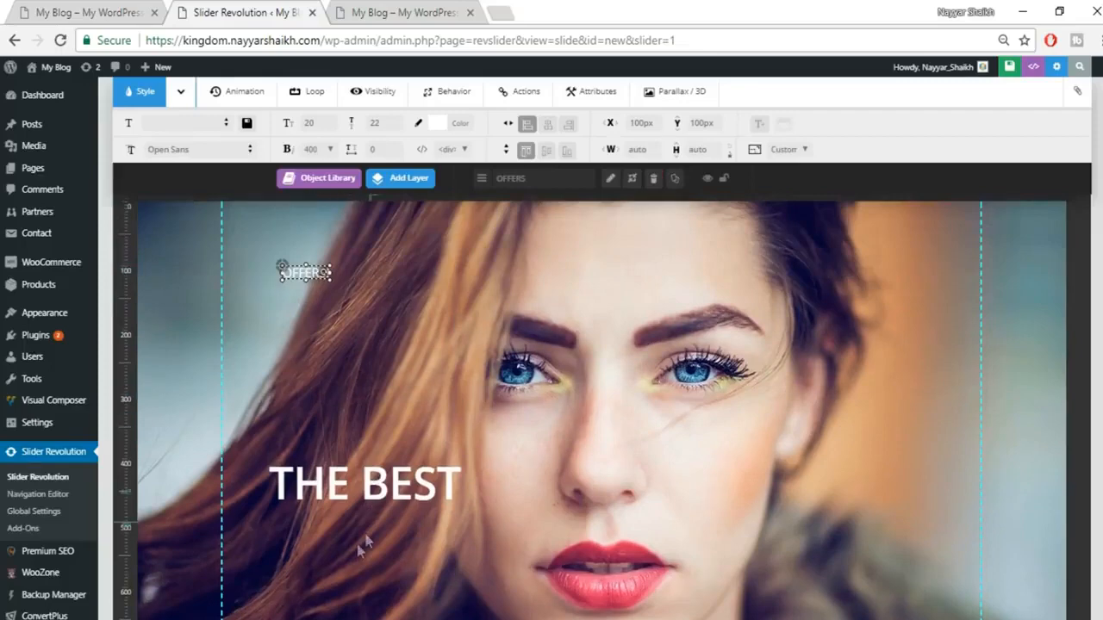
pyautogui.click(455, 486)
pyautogui.moveTo(336, 455); pyautogui.dragTo(297, 534)
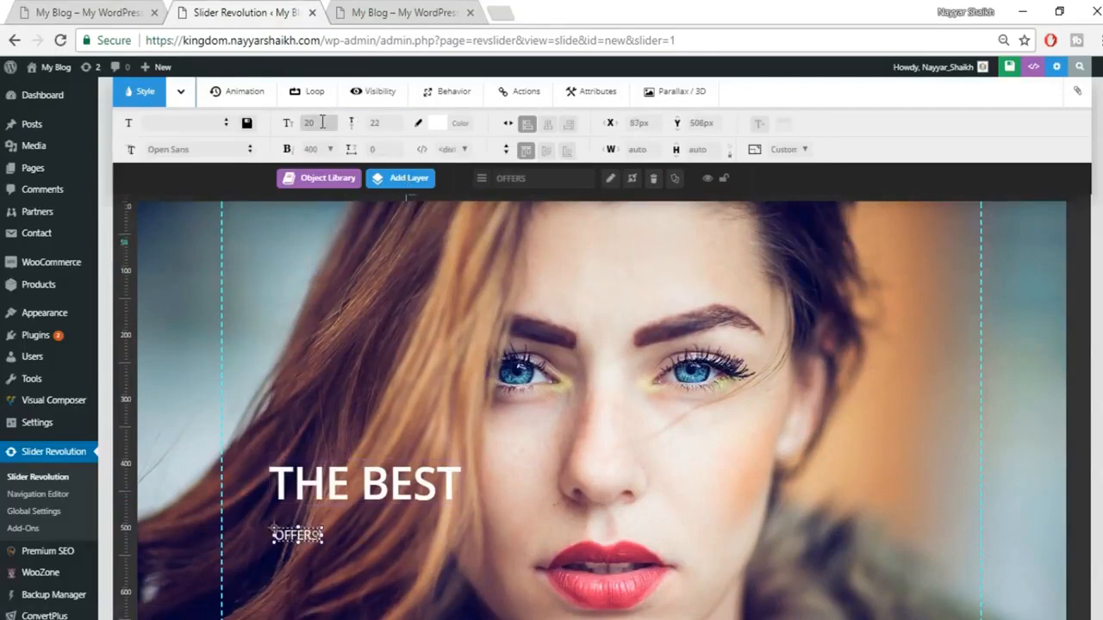
# Step: Give OFFERS! a 60px font size and font weight 600
pyautogui.click(289, 125)
pyautogui.write('60')
pyautogui.click(378, 124)
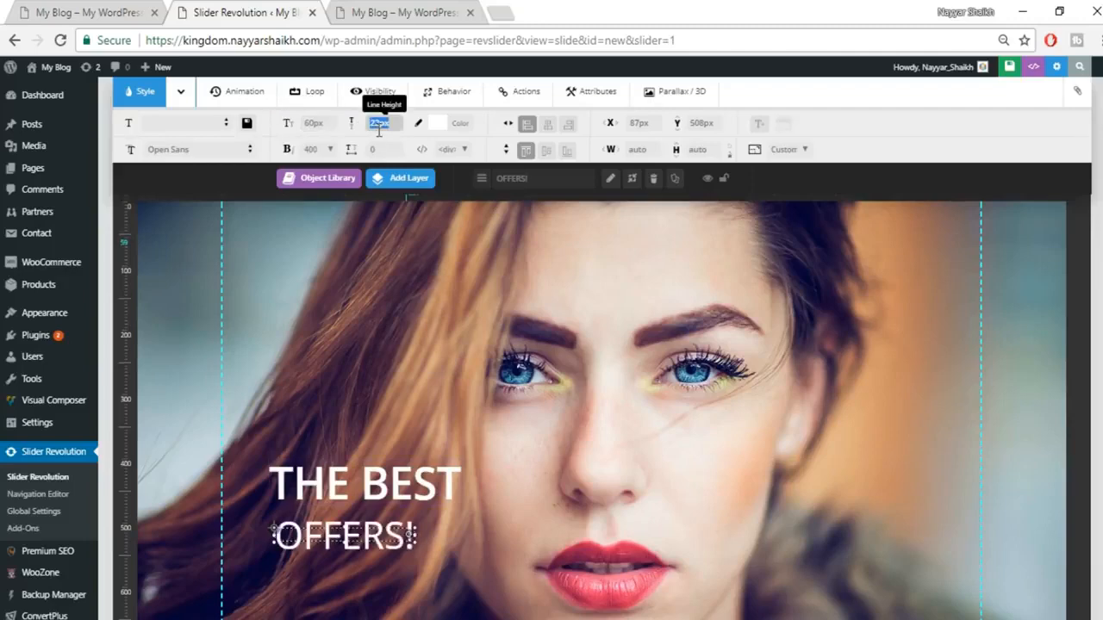
pyautogui.click(318, 149)
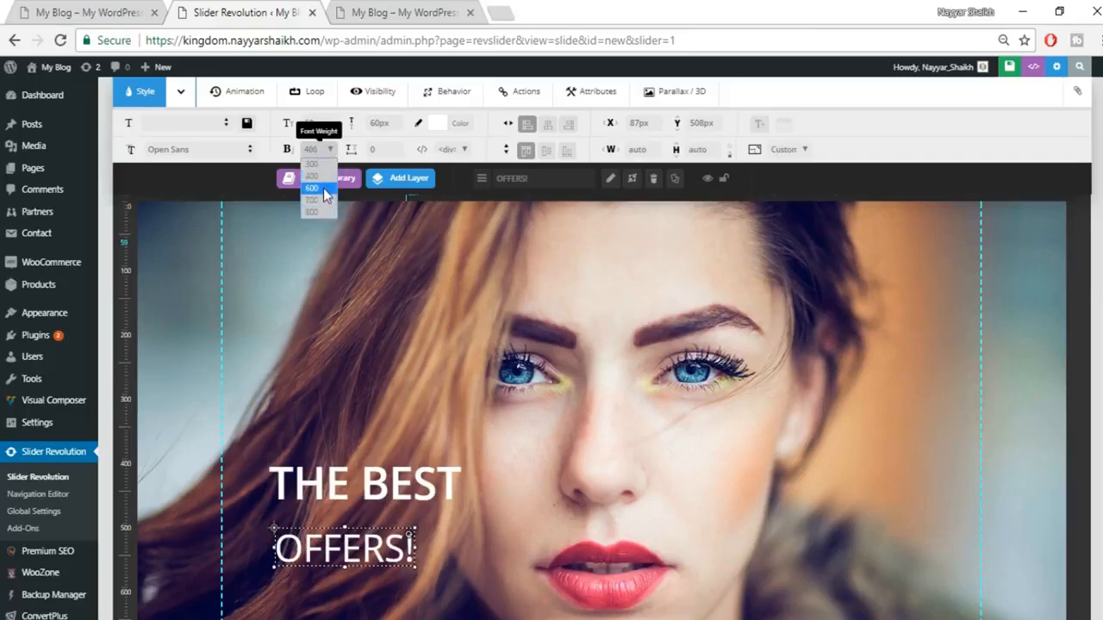
pyautogui.click(324, 189)
# Step: Confirm THE BEST stays at weight 600 and tuck OFFERS! under it at X 75px, Y 472px
pyautogui.moveTo(377, 547); pyautogui.dragTo(374, 535)
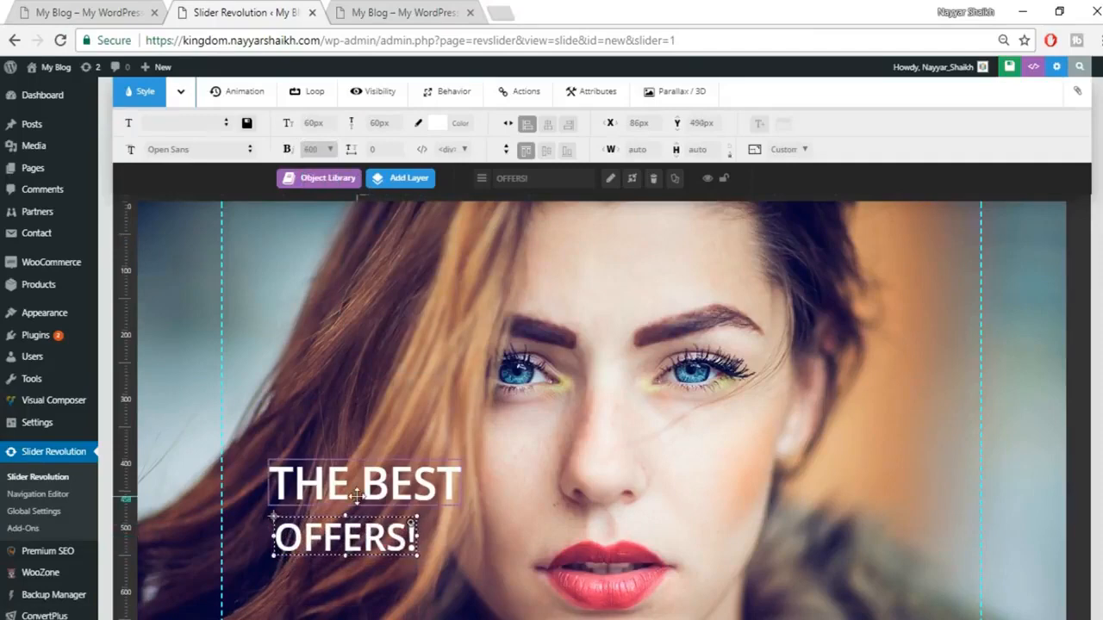
pyautogui.click(357, 496)
pyautogui.click(319, 150)
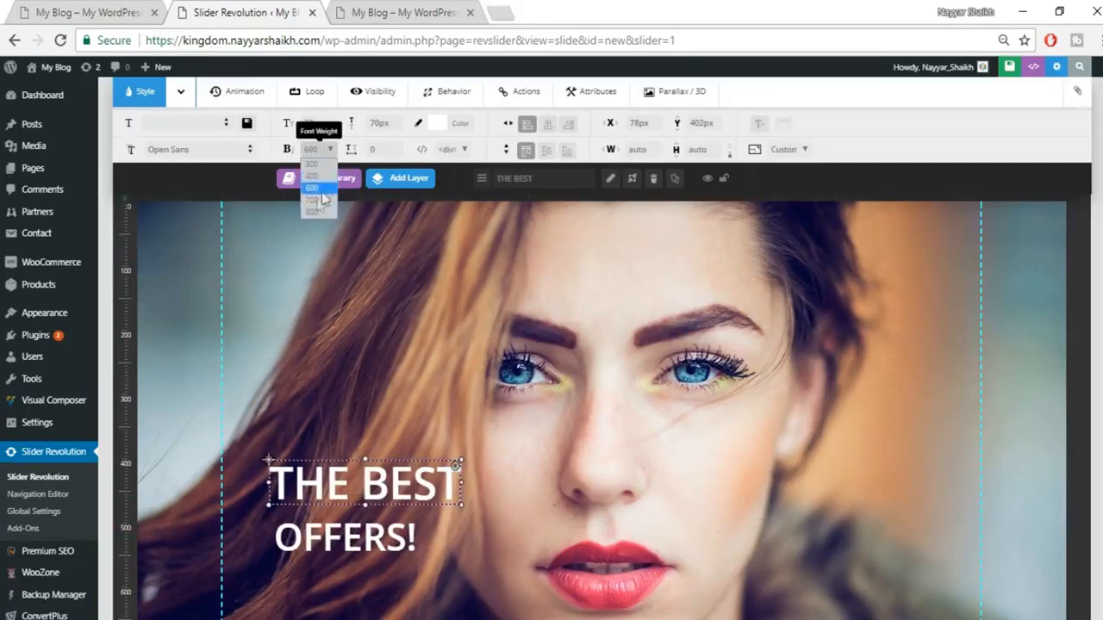
pyautogui.click(397, 488)
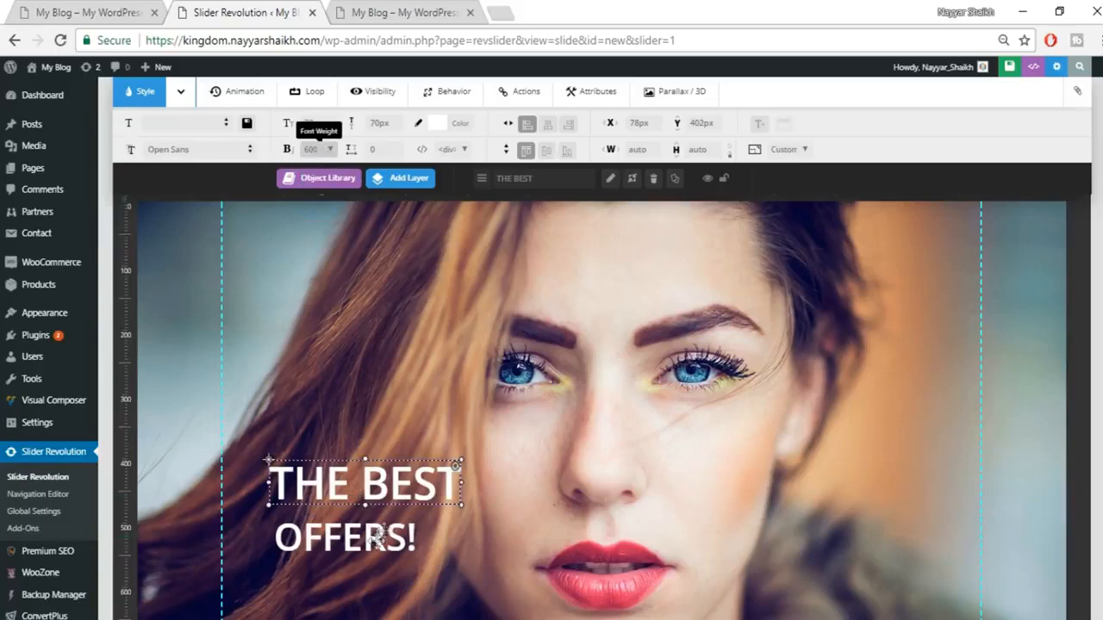
pyautogui.moveTo(371, 538)
pyautogui.mouseDown()
pyautogui.moveTo(368, 528)
pyautogui.moveTo(372, 540)
pyautogui.mouseUp()
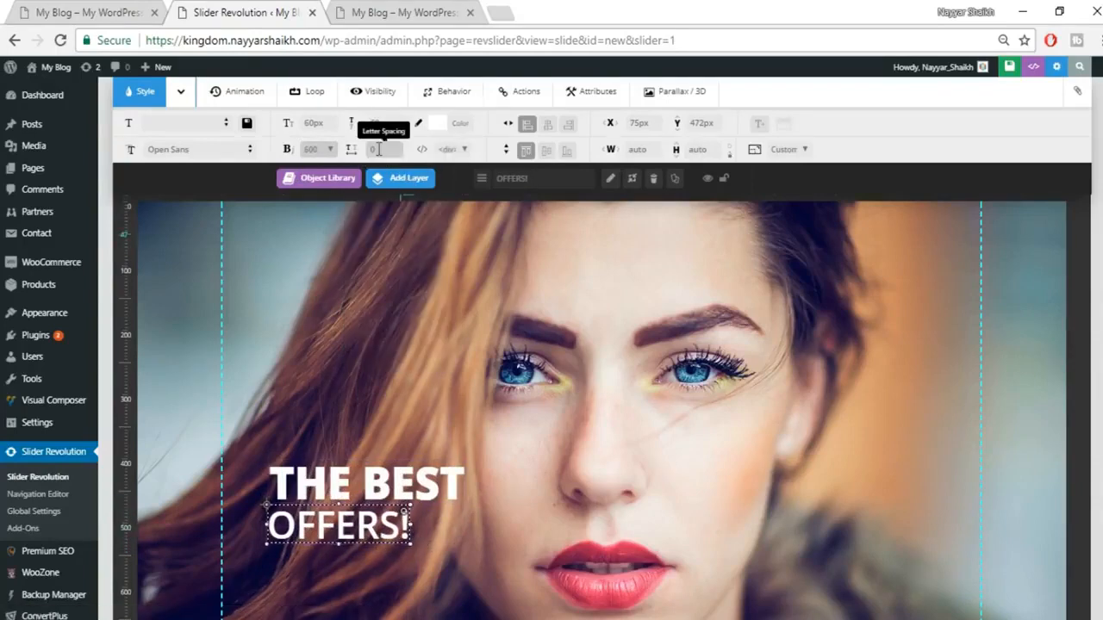
# Step: Try 5px letter spacing on OFFERS! and preview the result
pyautogui.moveTo(387, 149); pyautogui.dragTo(372, 150)
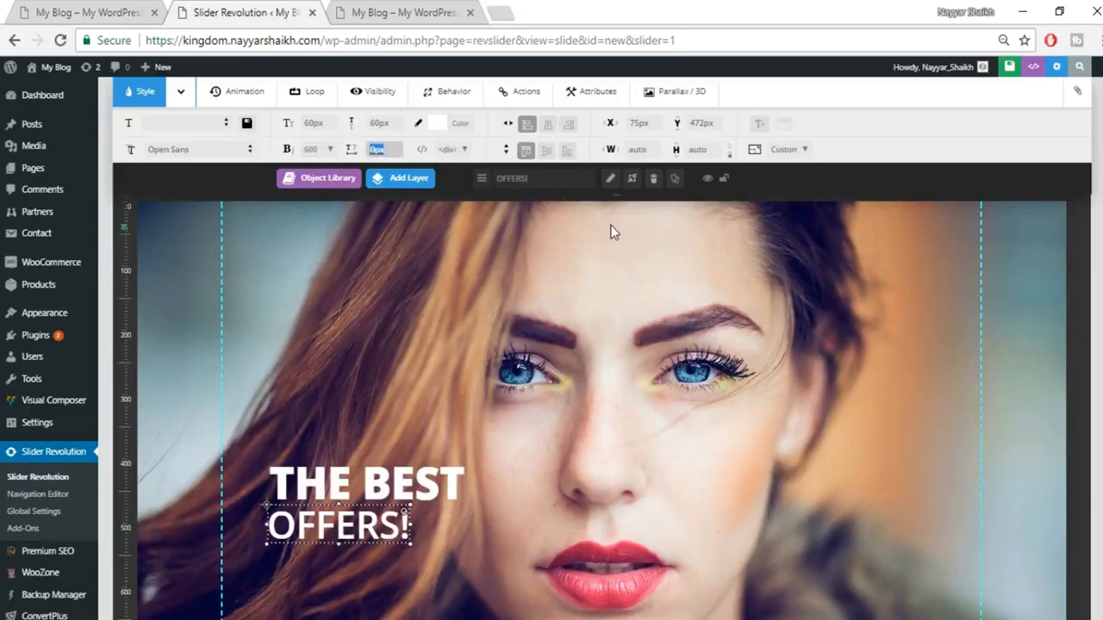
pyautogui.write('5')
pyautogui.press('Return')
pyautogui.click(445, 515)
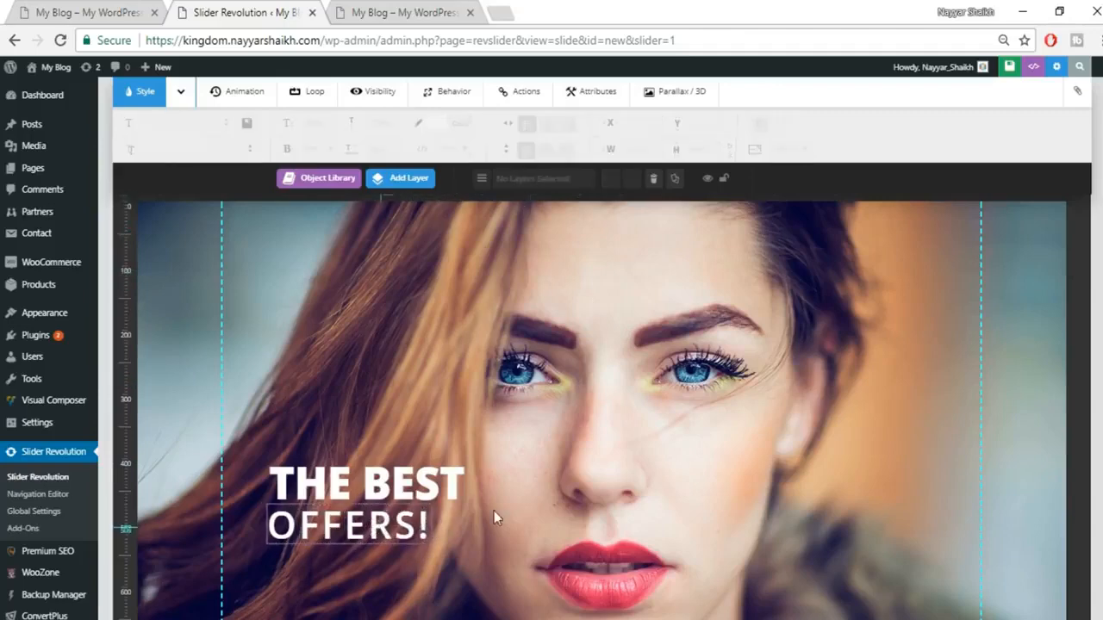
# Step: Raise the OFFERS! letter spacing to 10px and compare with the live site's slider
pyautogui.click(375, 536)
pyautogui.doubleClick(377, 149)
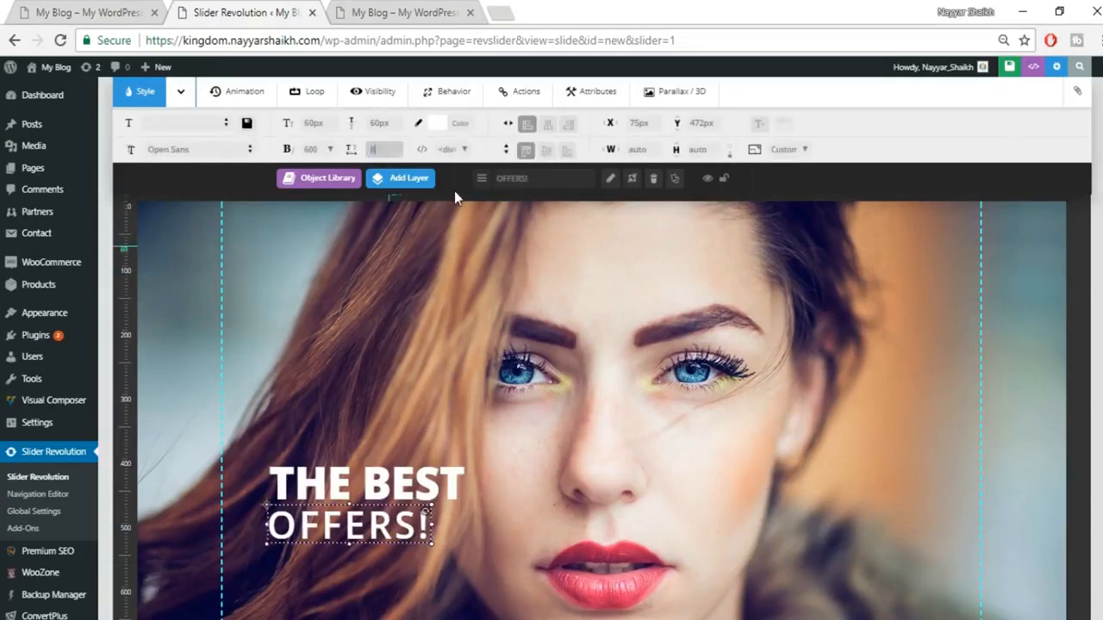
pyautogui.write('8')
pyautogui.press('Return')
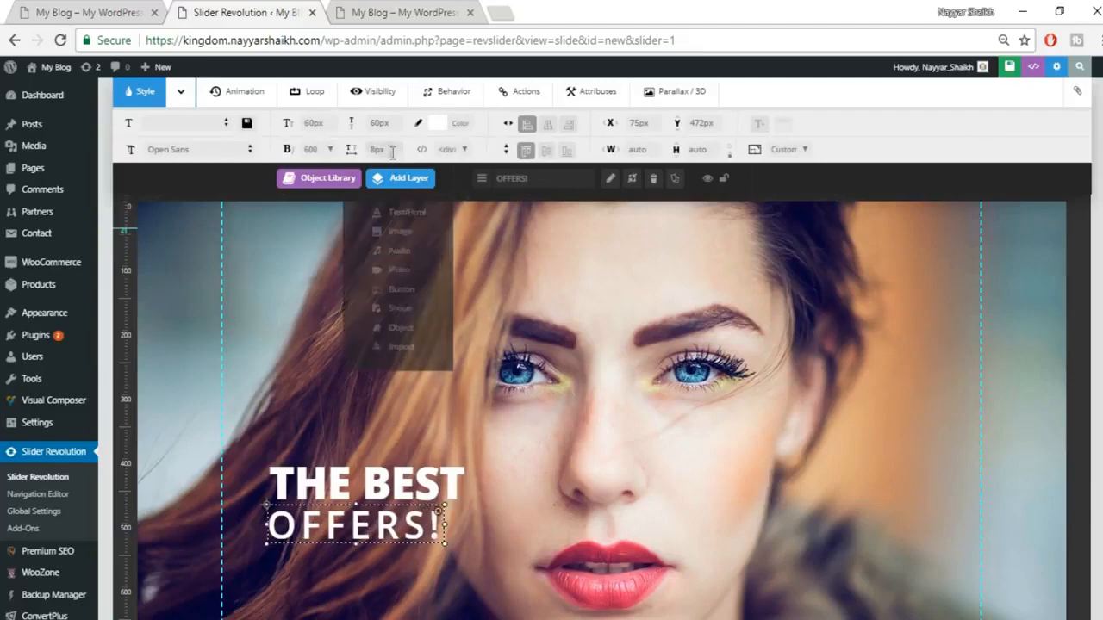
pyautogui.write('10')
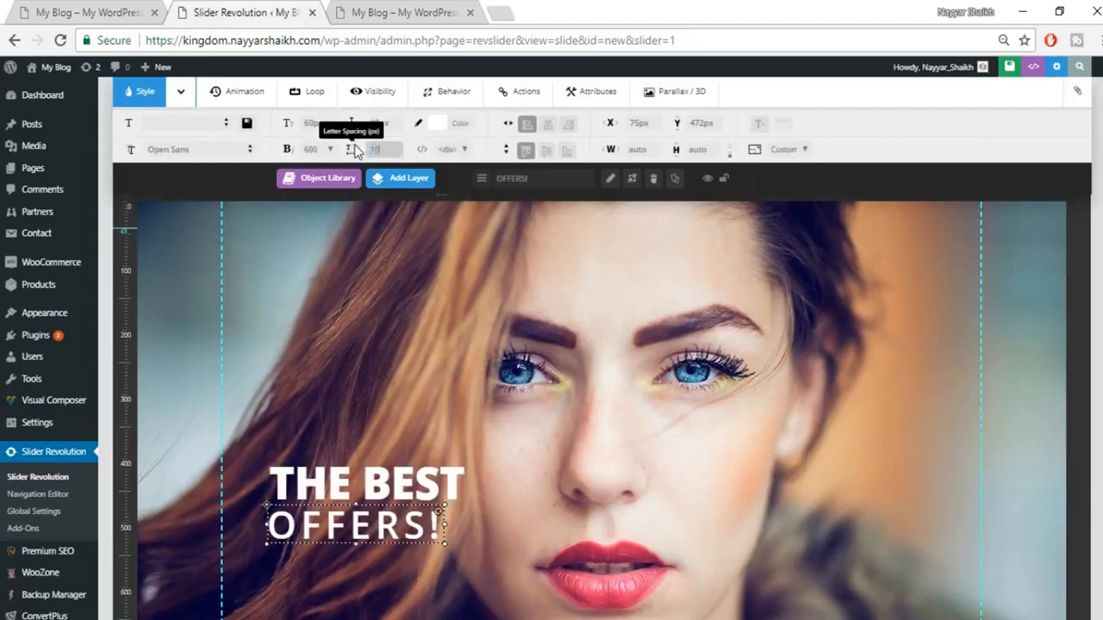
pyautogui.moveTo(406, 521); pyautogui.dragTo(403, 522)
pyautogui.click(534, 484)
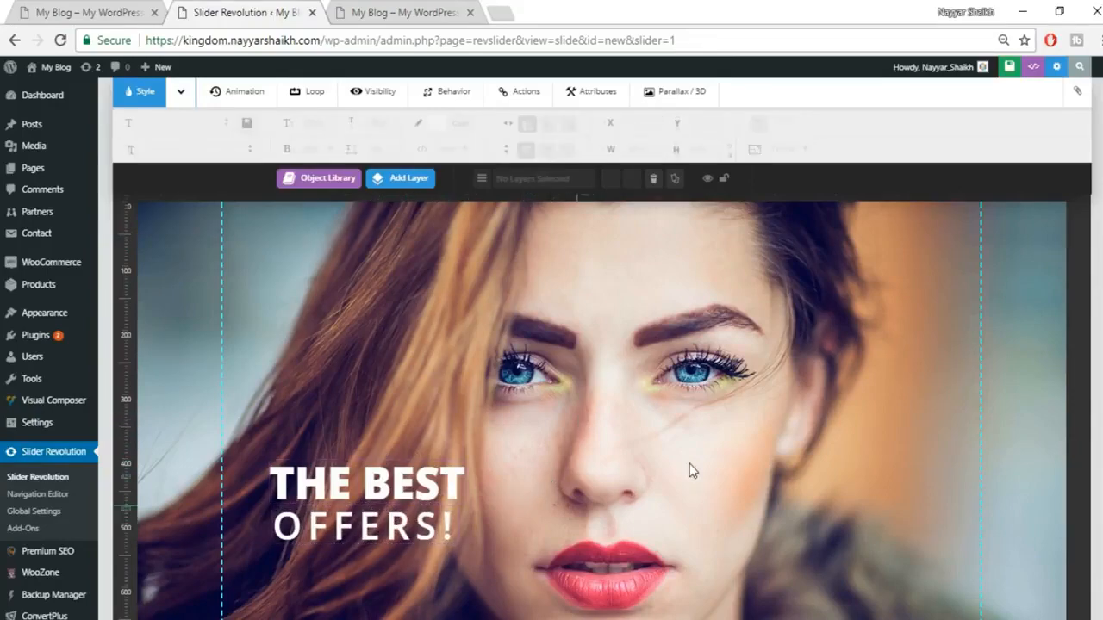
pyautogui.scroll(-2, 689, 463)
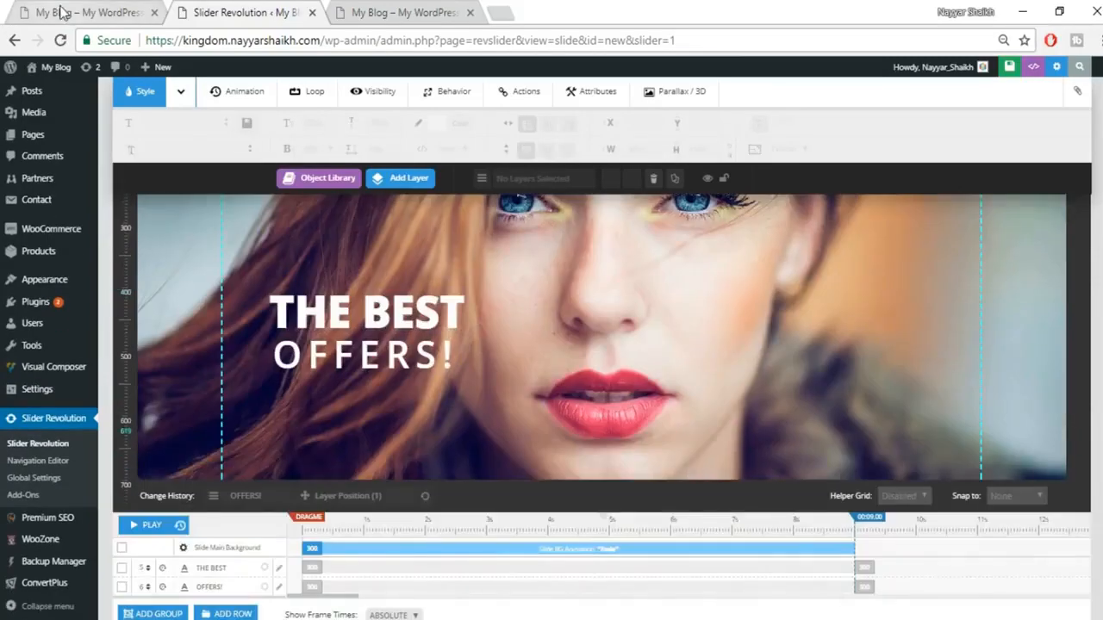
pyautogui.click(65, 13)
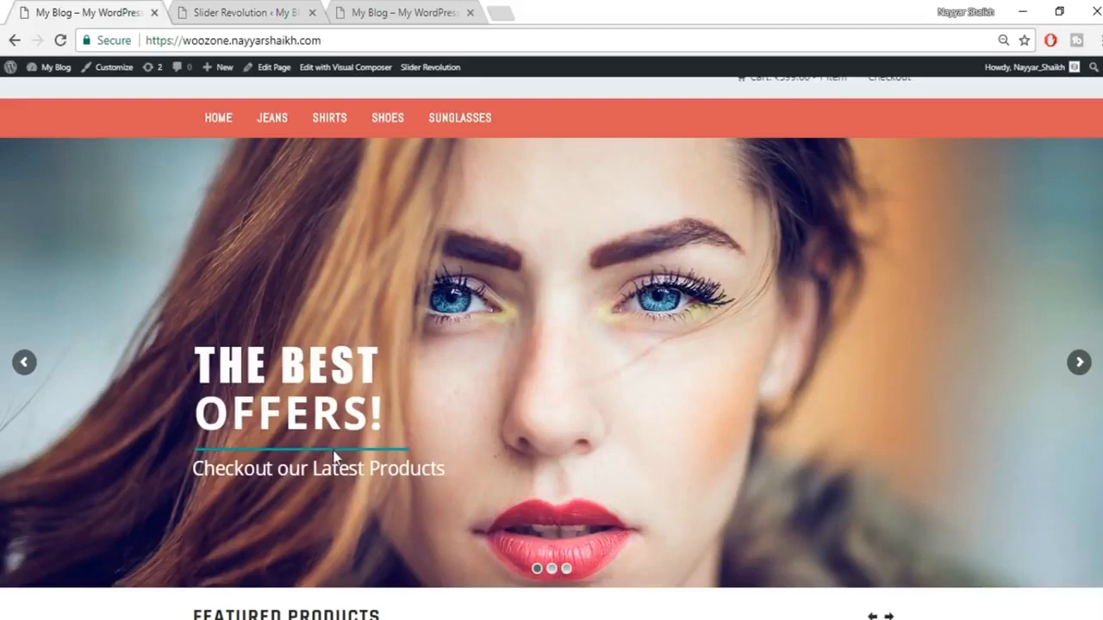
# Step: Add an image layer and upload the 'line' image from the WooZone Tut folder
pyautogui.click(250, 12)
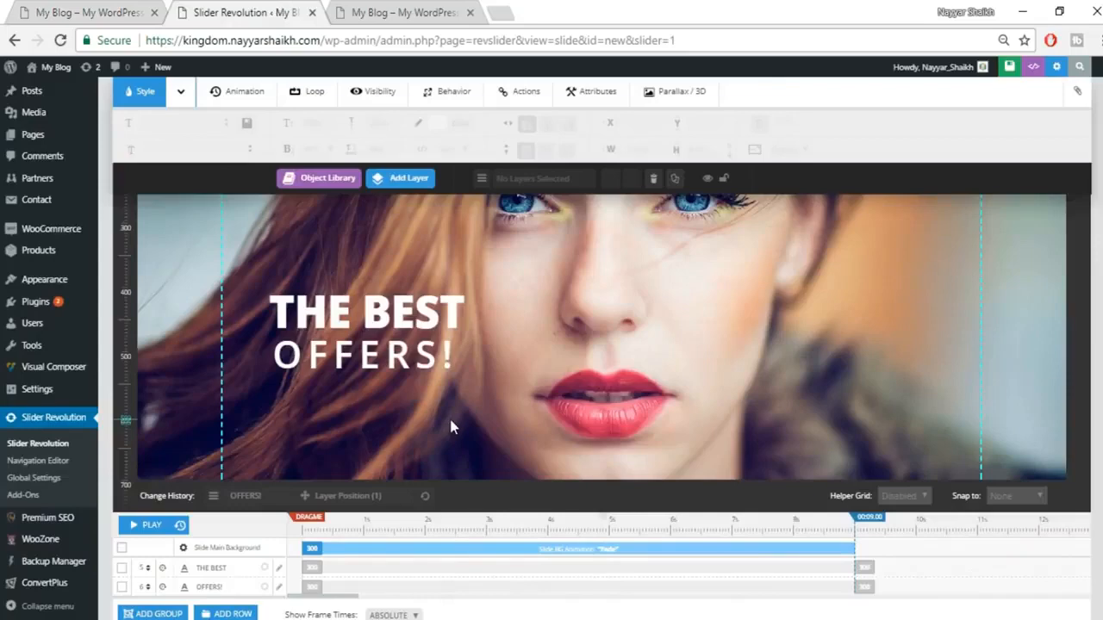
pyautogui.scroll(1, 450, 427)
pyautogui.moveTo(407, 193)
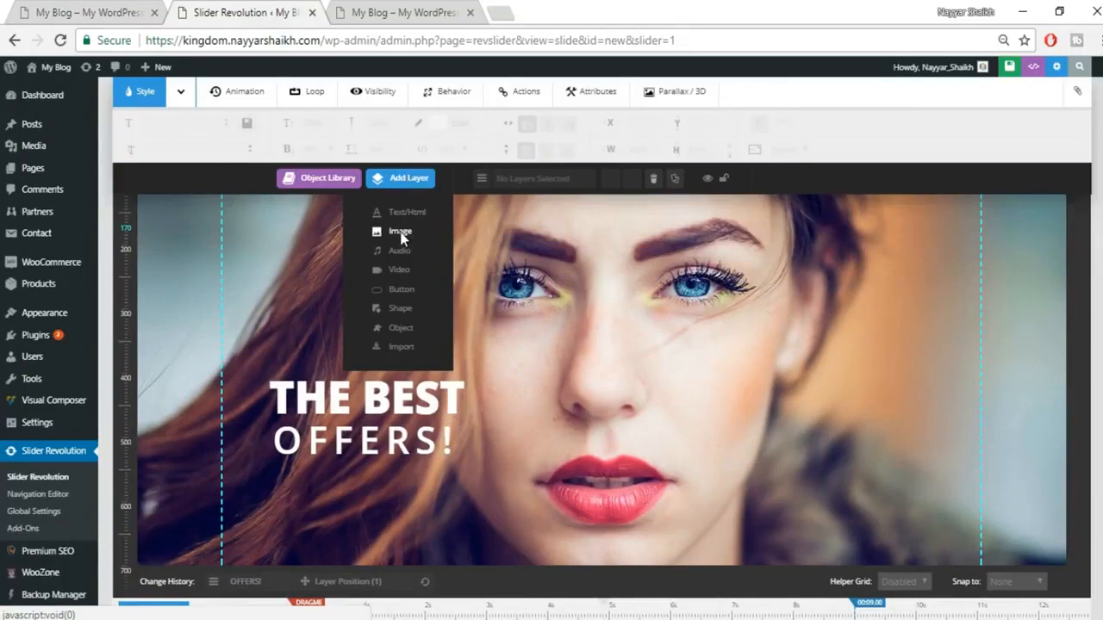
pyautogui.click(401, 232)
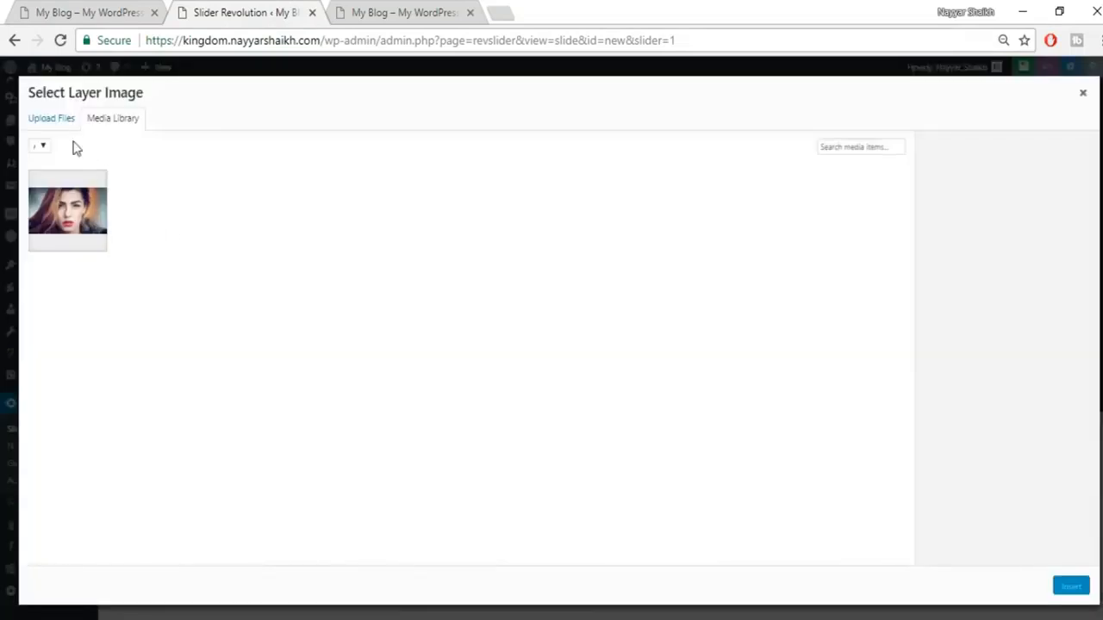
pyautogui.click(39, 121)
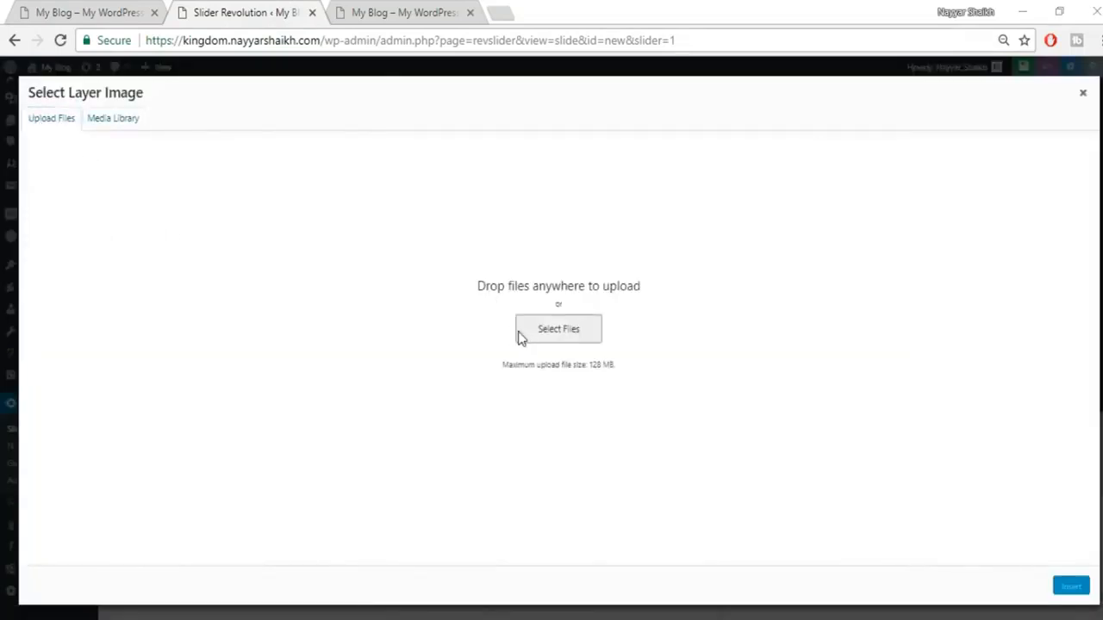
pyautogui.click(537, 336)
pyautogui.click(194, 181)
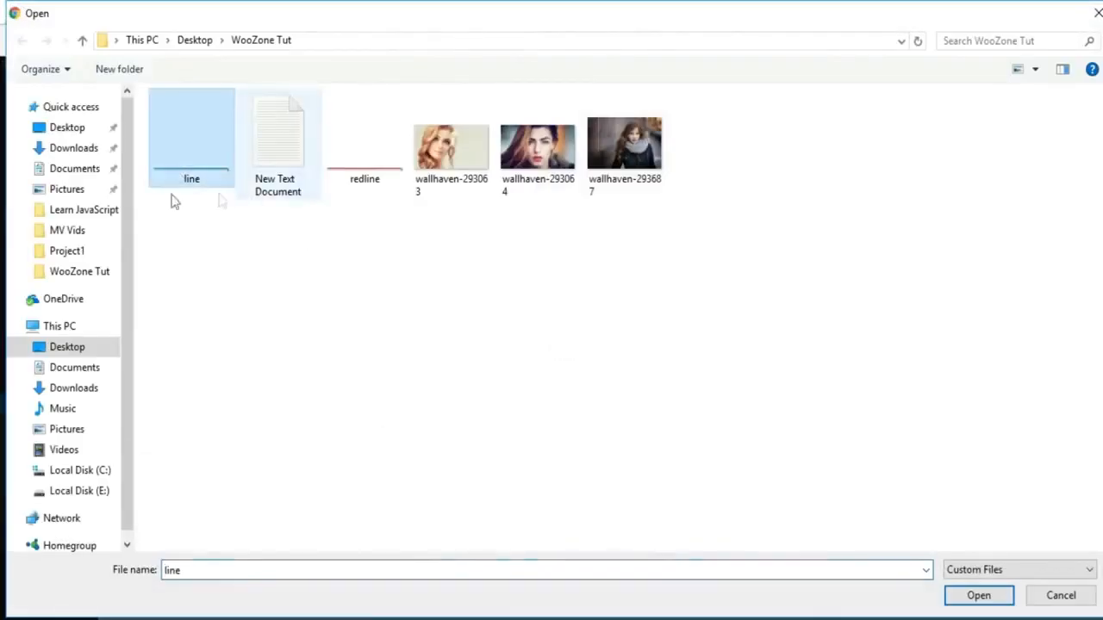
pyautogui.click(972, 594)
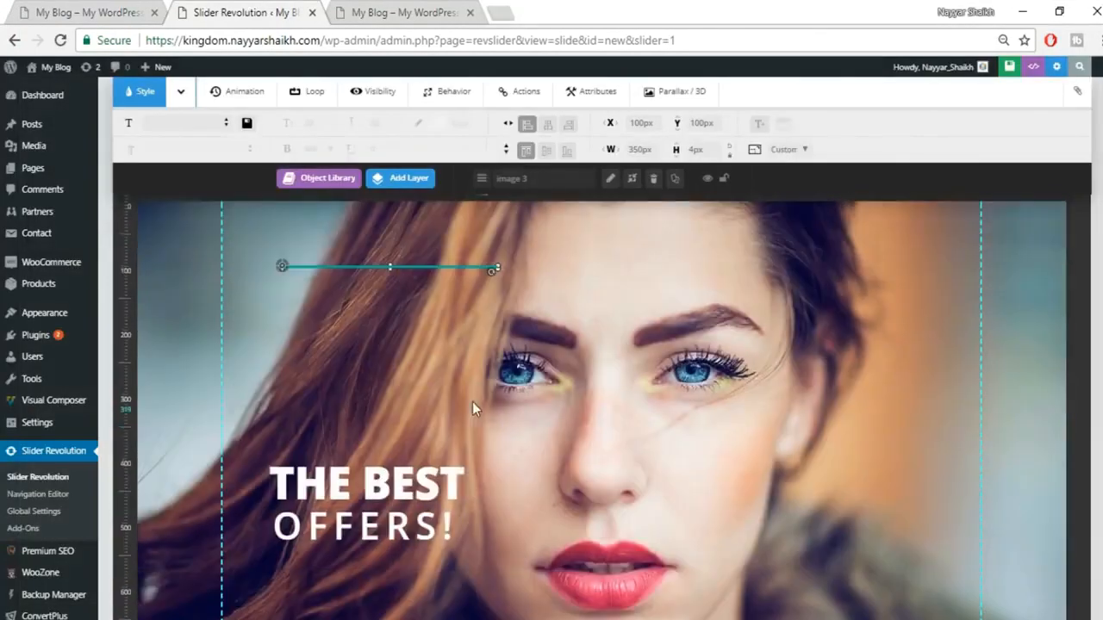
# Step: Place the teal line just under OFFERS! and realign OFFERS! with it, checking the live site
pyautogui.moveTo(399, 266); pyautogui.dragTo(385, 574)
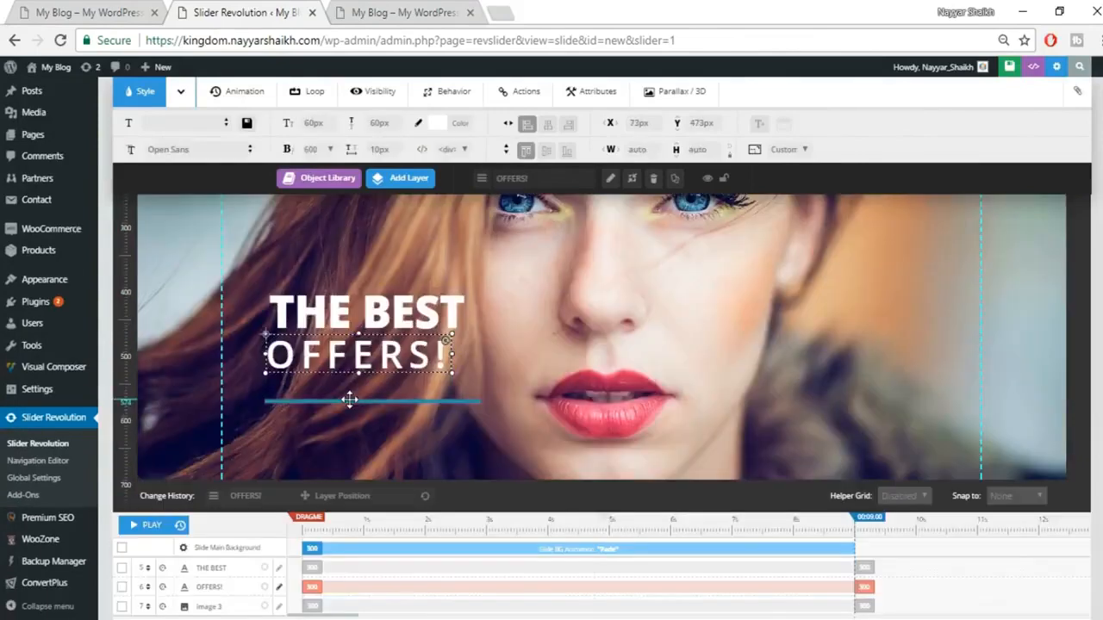
pyautogui.moveTo(353, 399); pyautogui.dragTo(353, 387)
pyautogui.click(298, 358)
pyautogui.moveTo(304, 358); pyautogui.dragTo(300, 360)
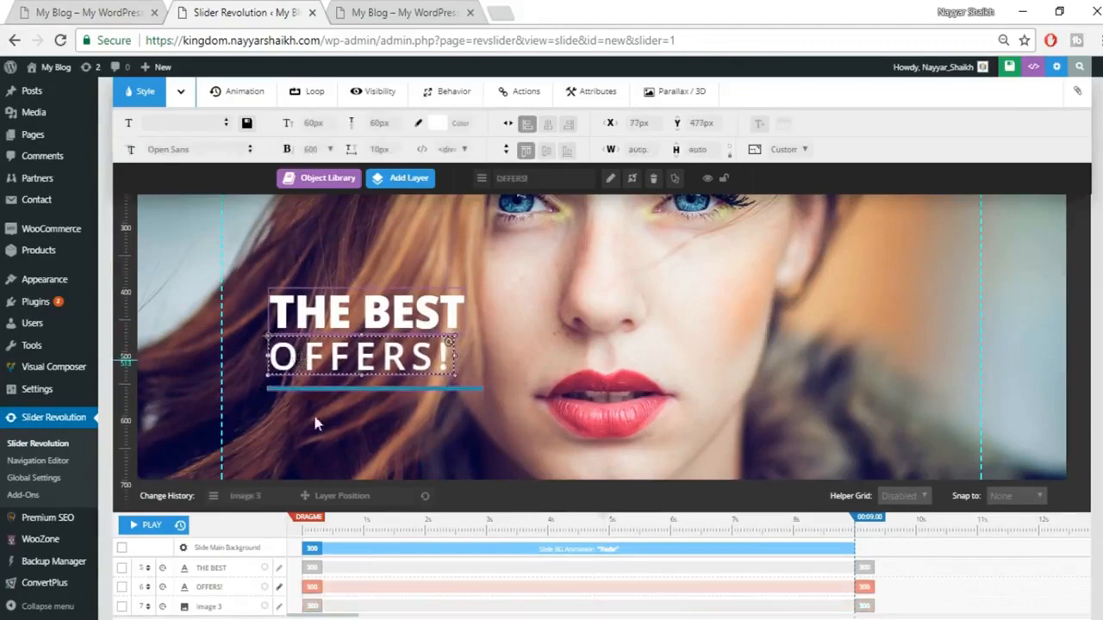
pyautogui.click(62, 10)
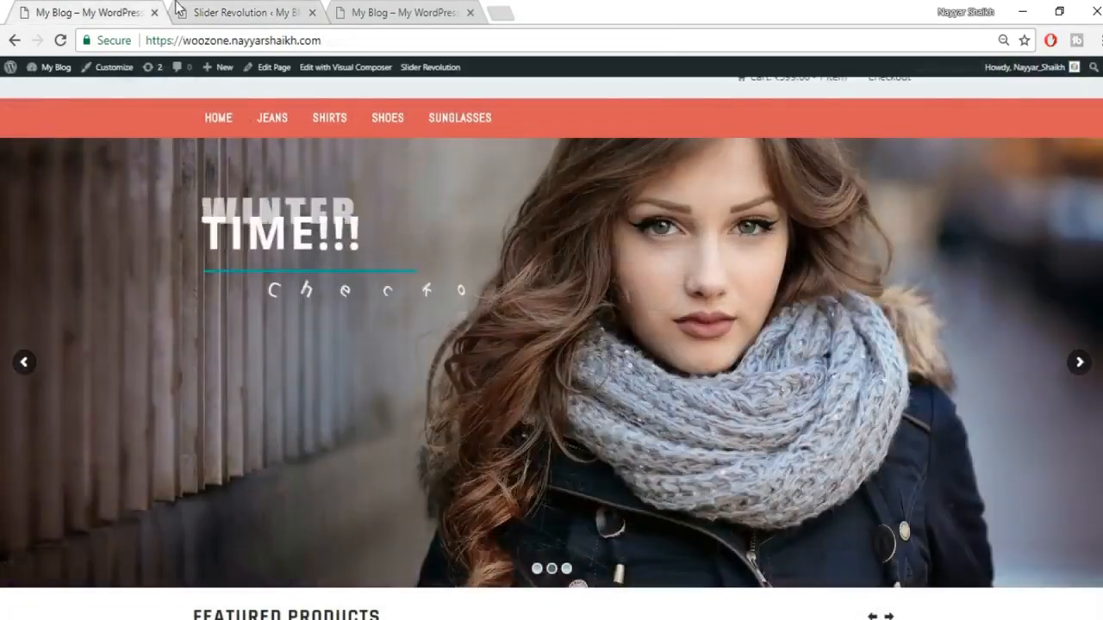
pyautogui.click(215, 11)
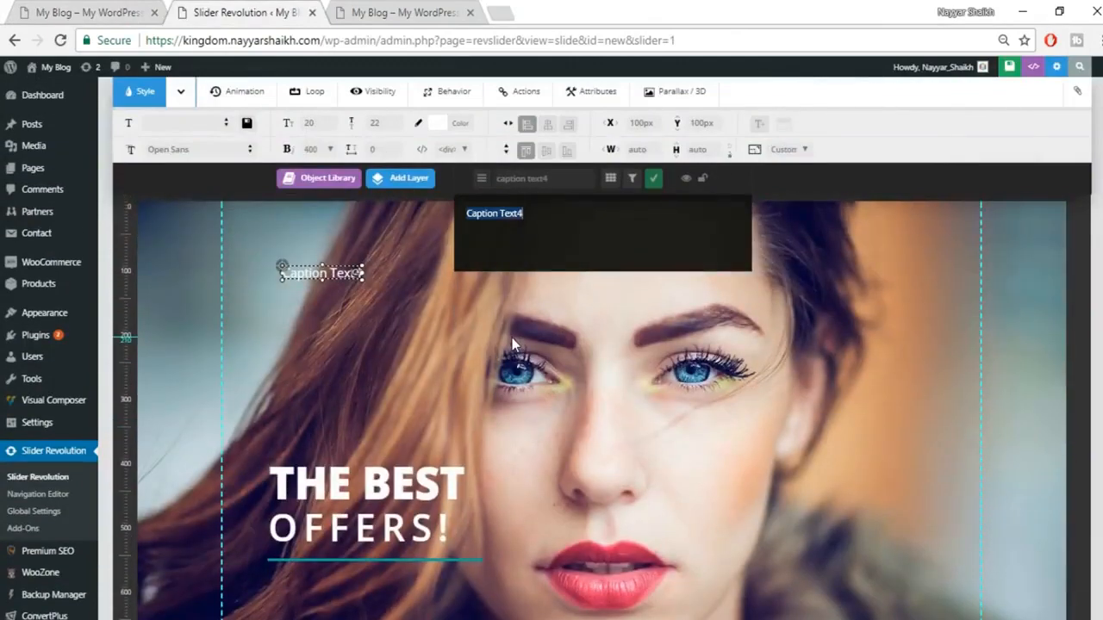
# Step: Enter CHECKOUT OUR LATEST PRODUCTS as the caption and position it under the teal line at X 77px, Y 580px
pyautogui.write('CHECKOUT OUR LATEST PRODUCTS')
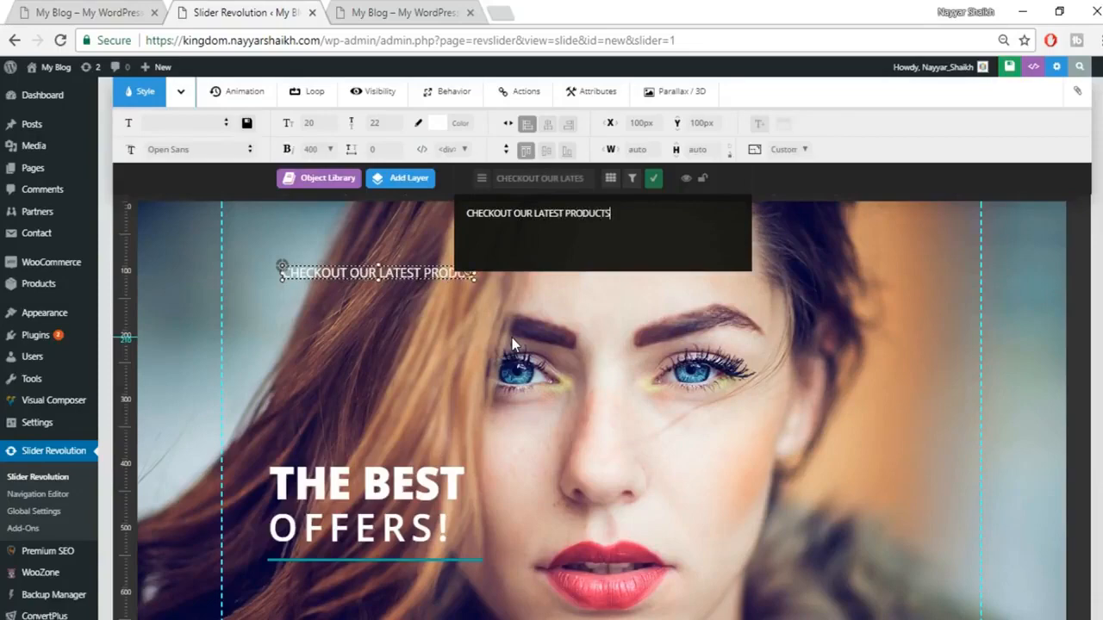
pyautogui.click(653, 178)
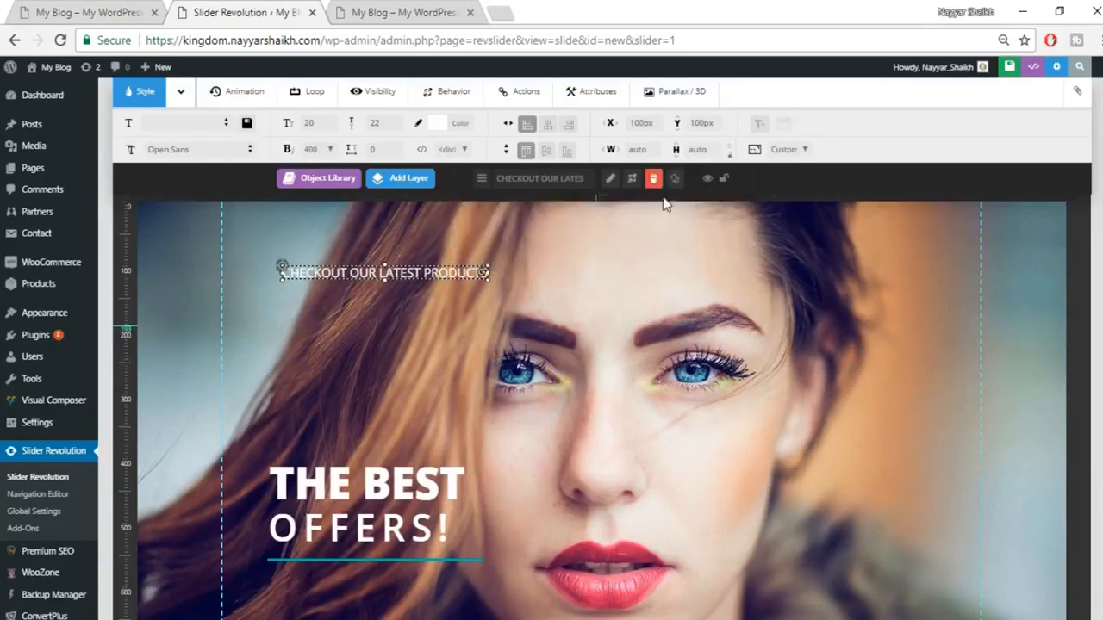
pyautogui.scroll(-3, 454, 235)
pyautogui.scroll(3, 439, 245)
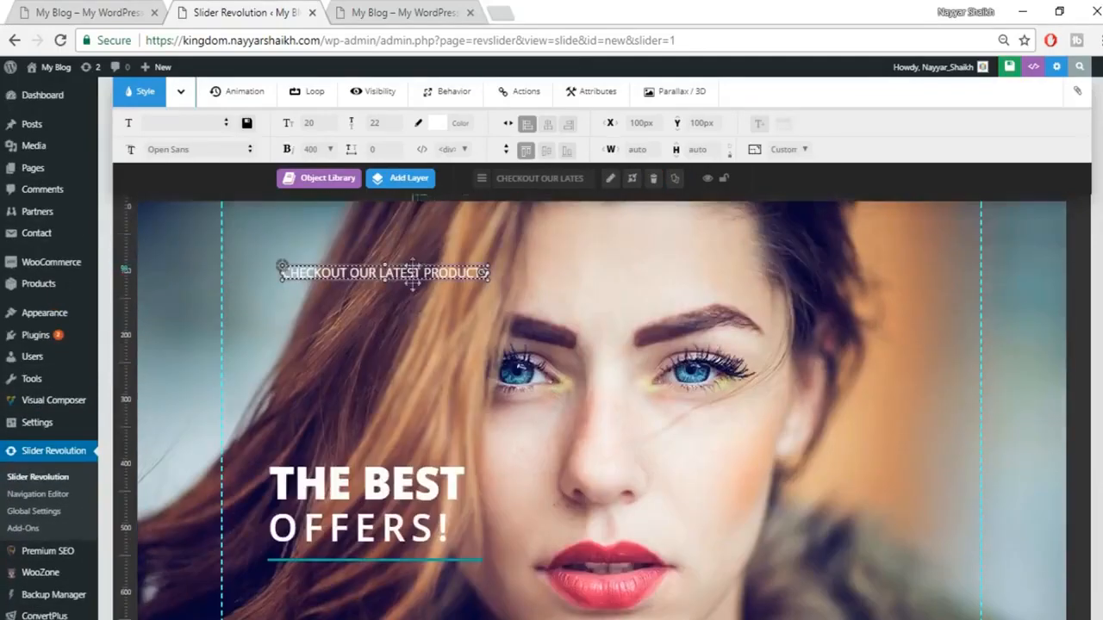
pyautogui.moveTo(417, 262); pyautogui.dragTo(399, 573)
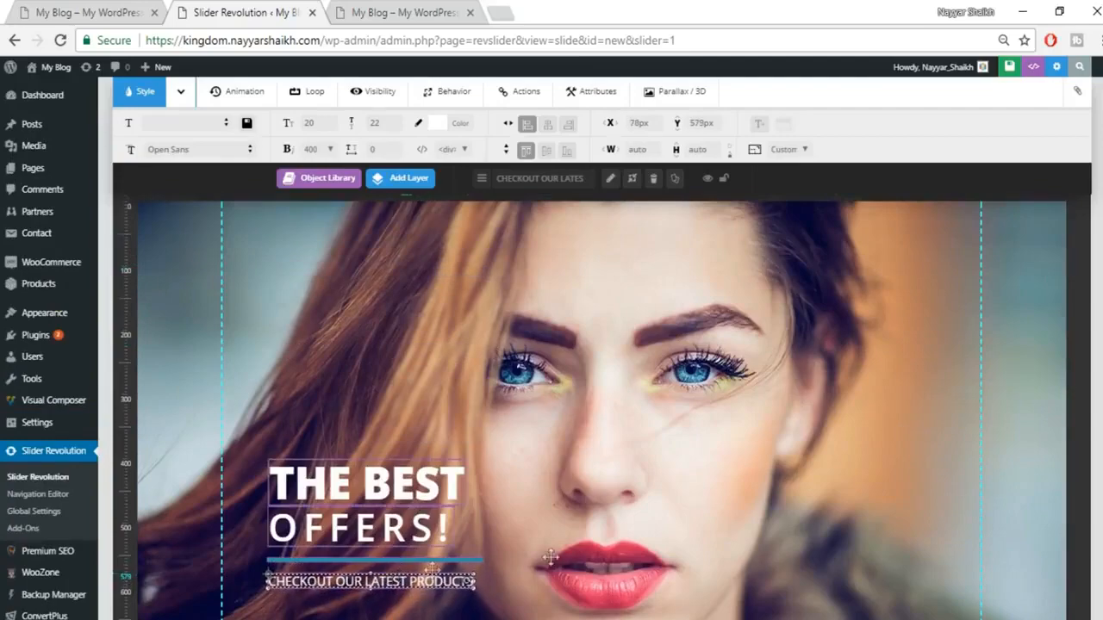
pyautogui.scroll(-1, 565, 553)
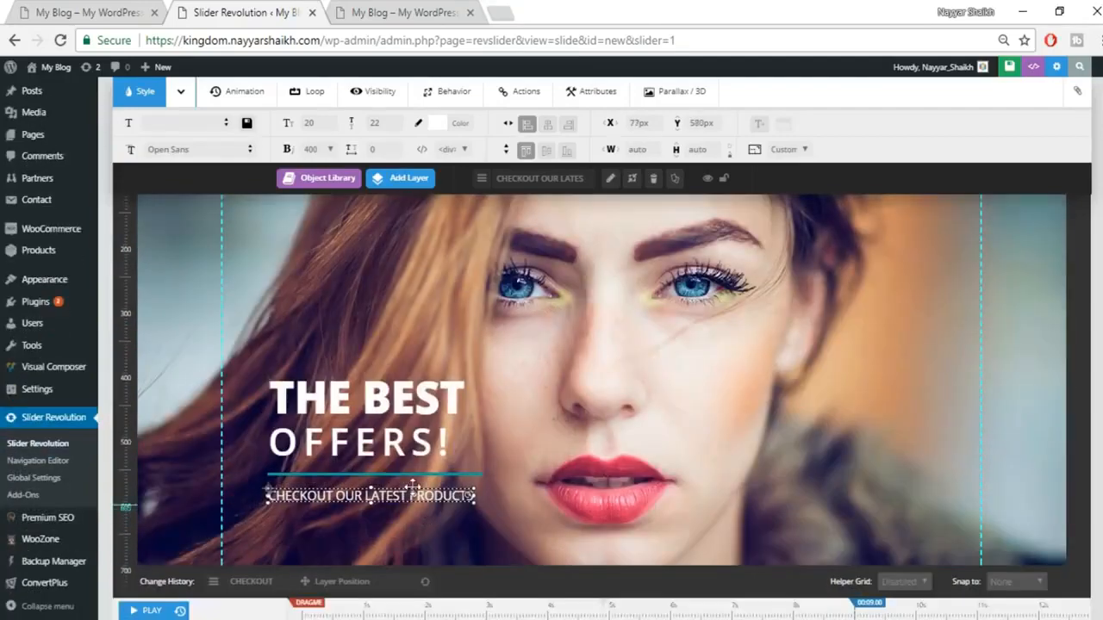
pyautogui.scroll(2, 732, 423)
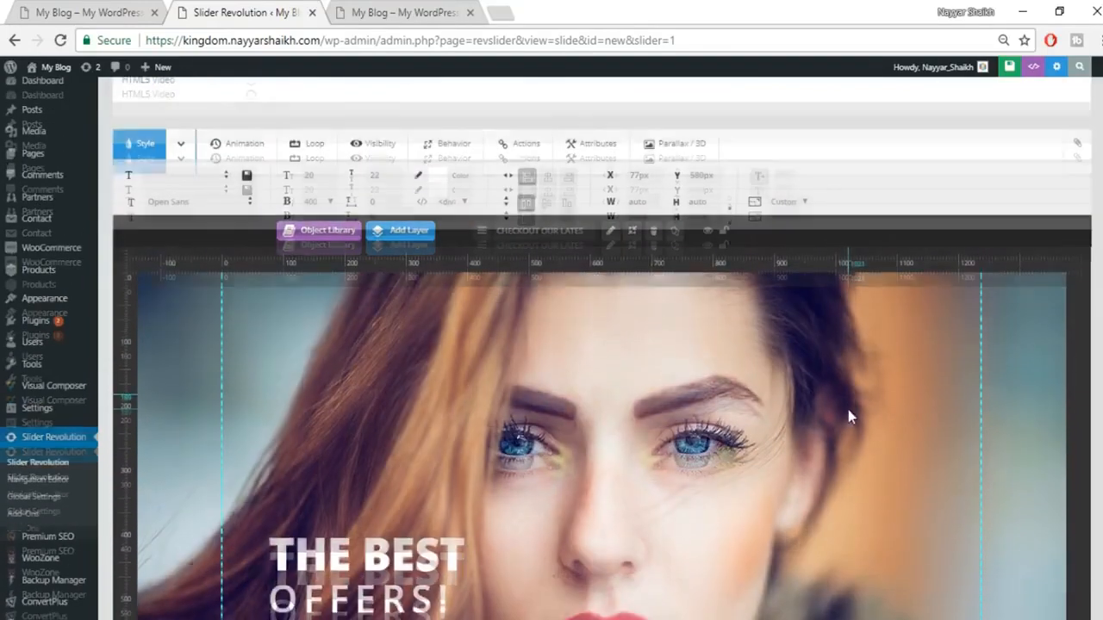
pyautogui.scroll(-2, 836, 419)
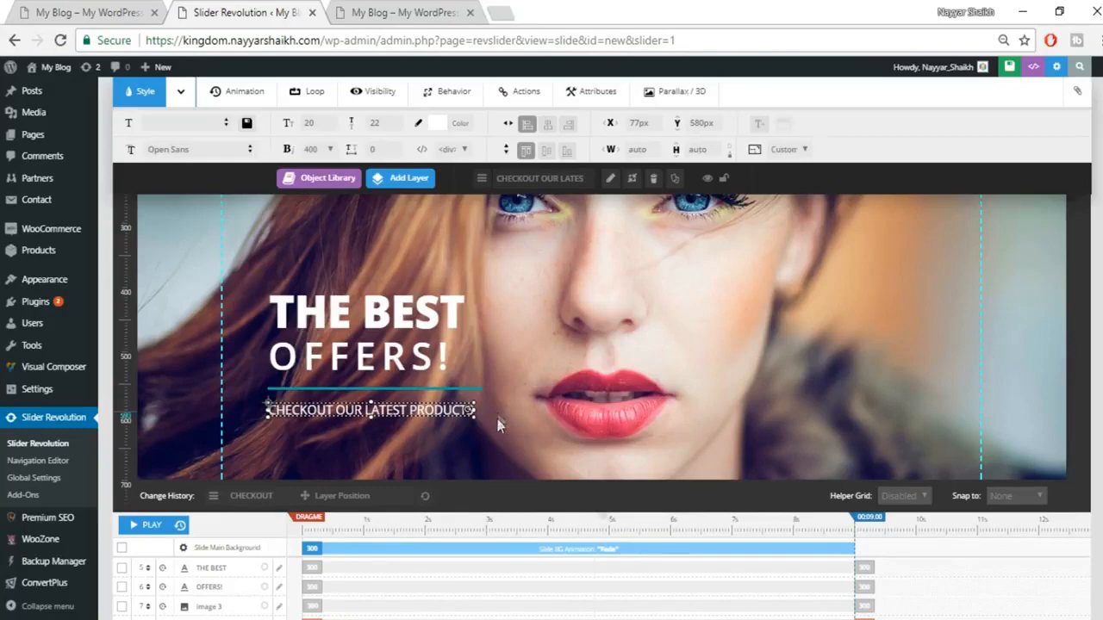
# Step: Give THE BEST the SlideMaskFromBottom entrance animation template
pyautogui.click(521, 379)
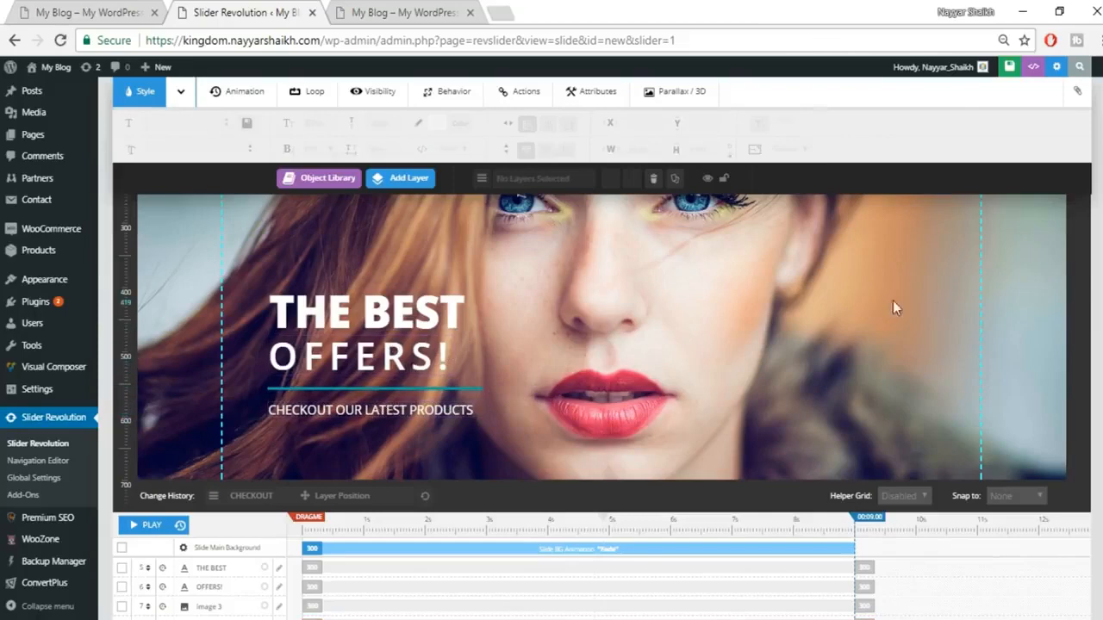
pyautogui.click(403, 308)
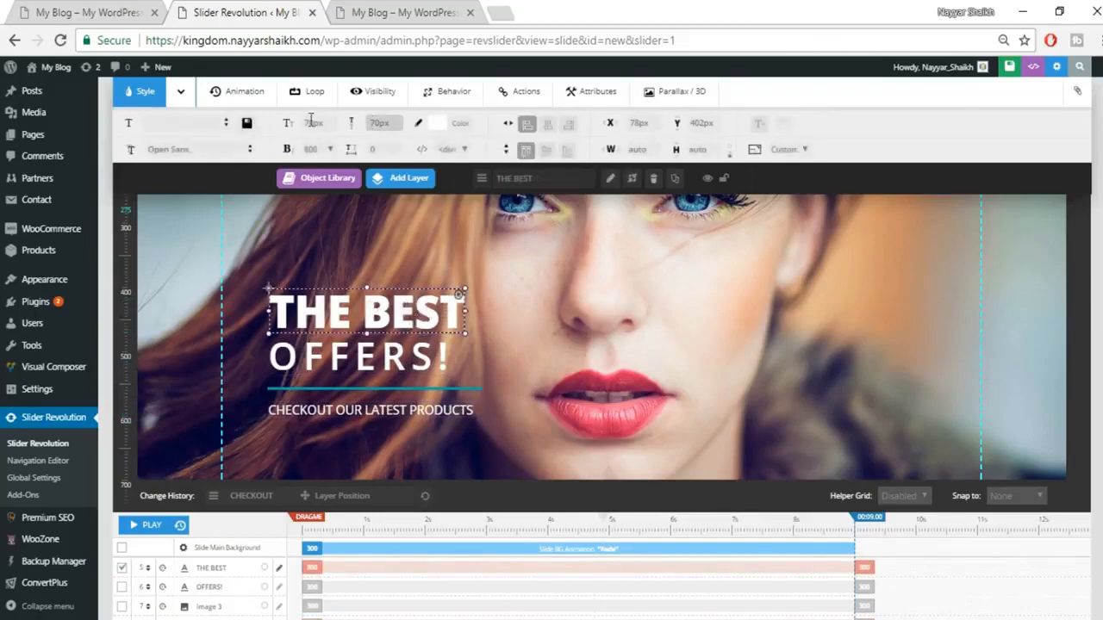
pyautogui.click(244, 103)
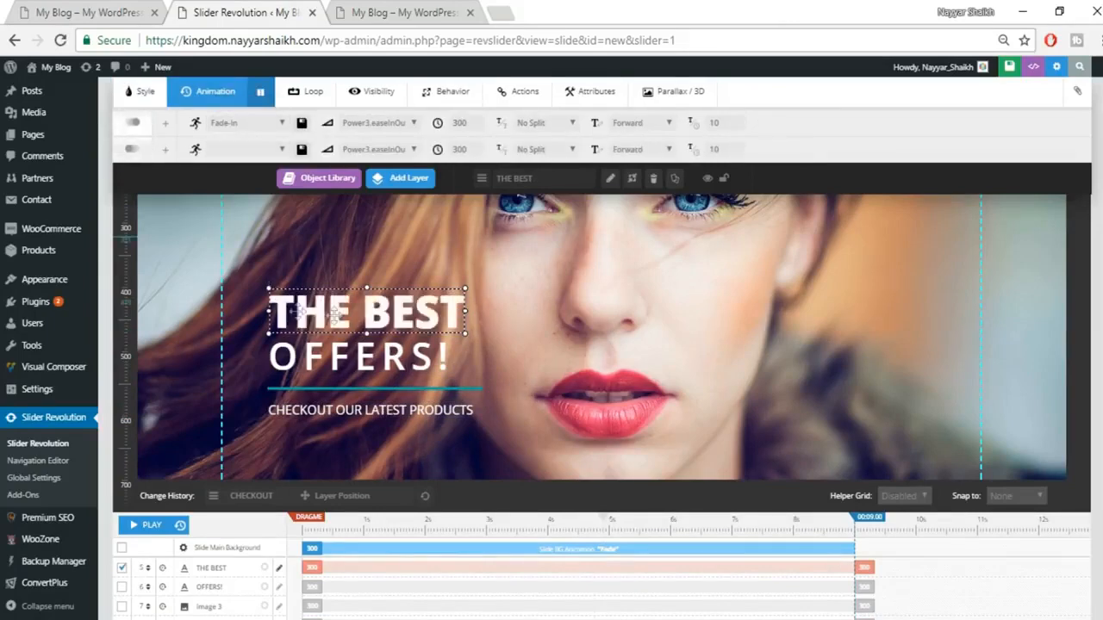
pyautogui.click(247, 126)
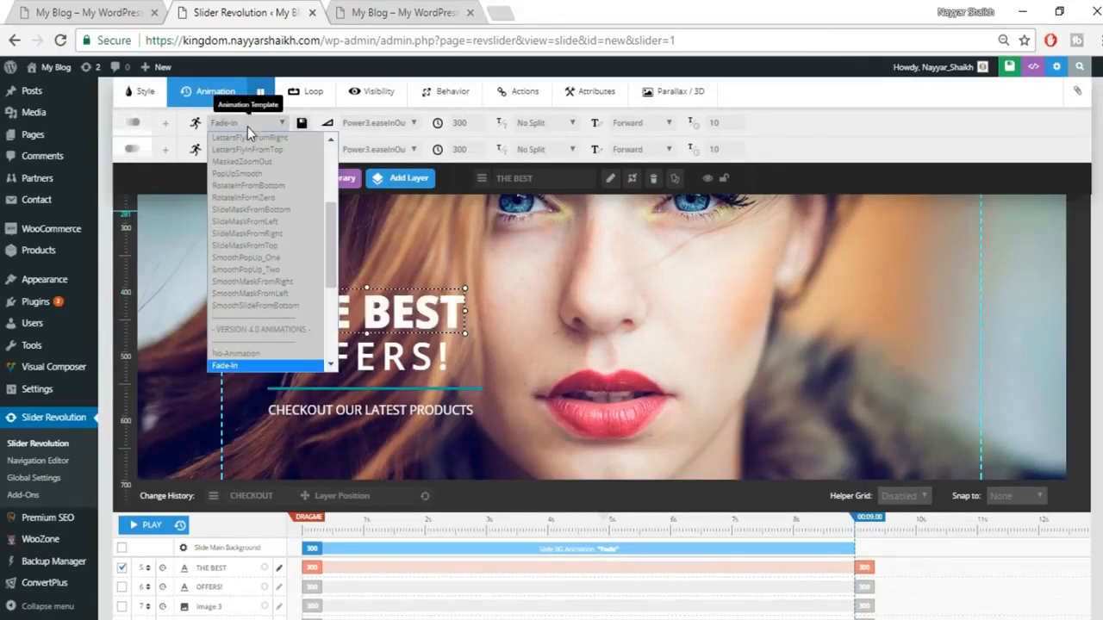
pyautogui.click(246, 120)
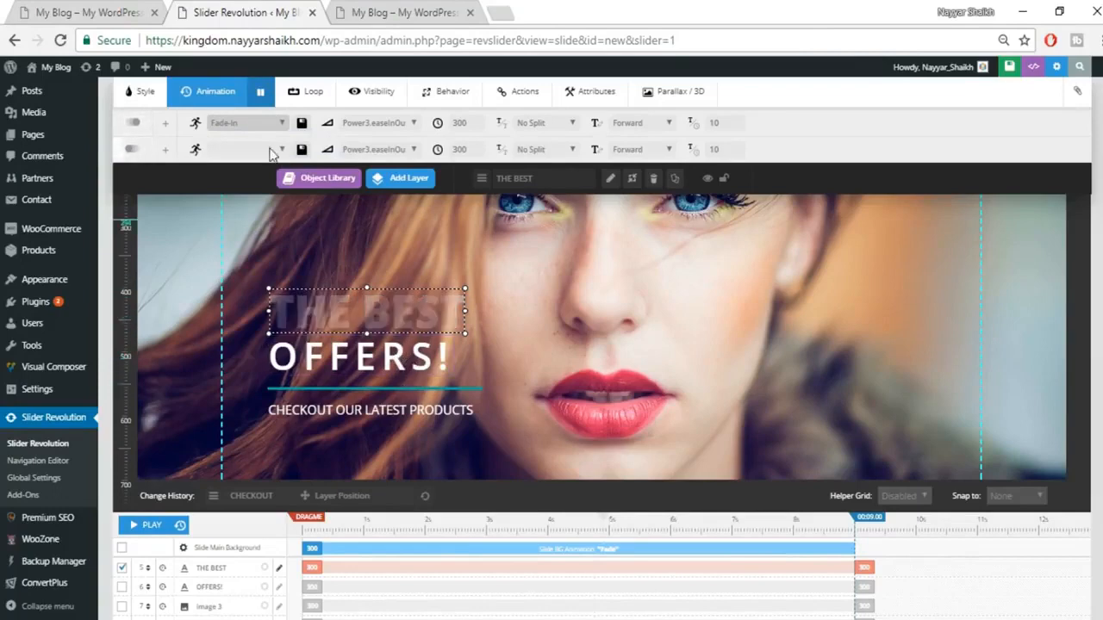
pyautogui.click(250, 123)
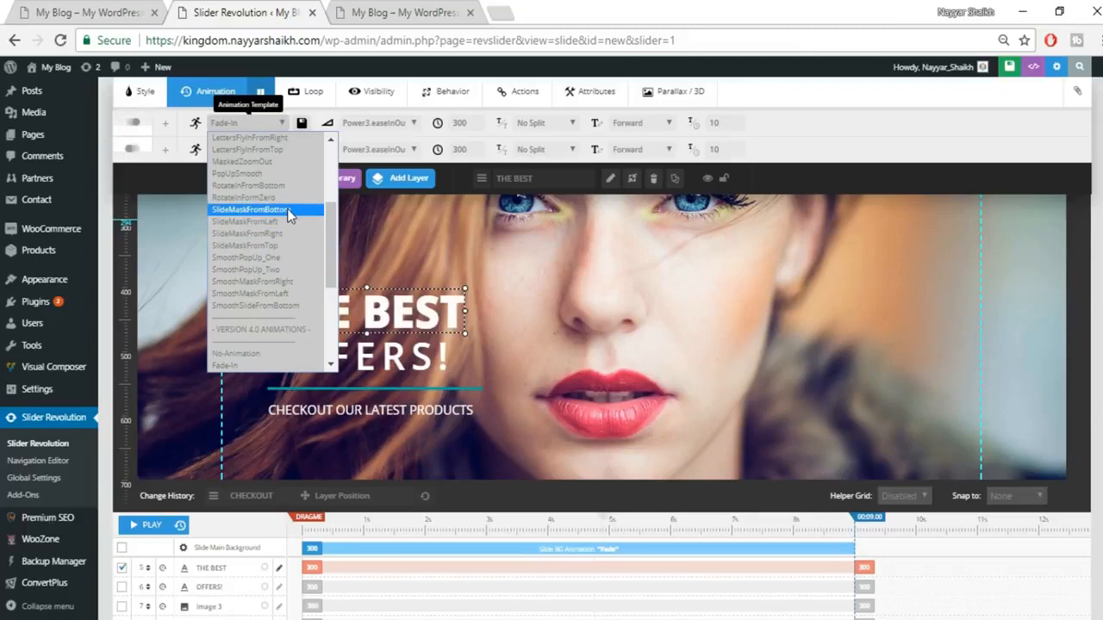
pyautogui.click(287, 209)
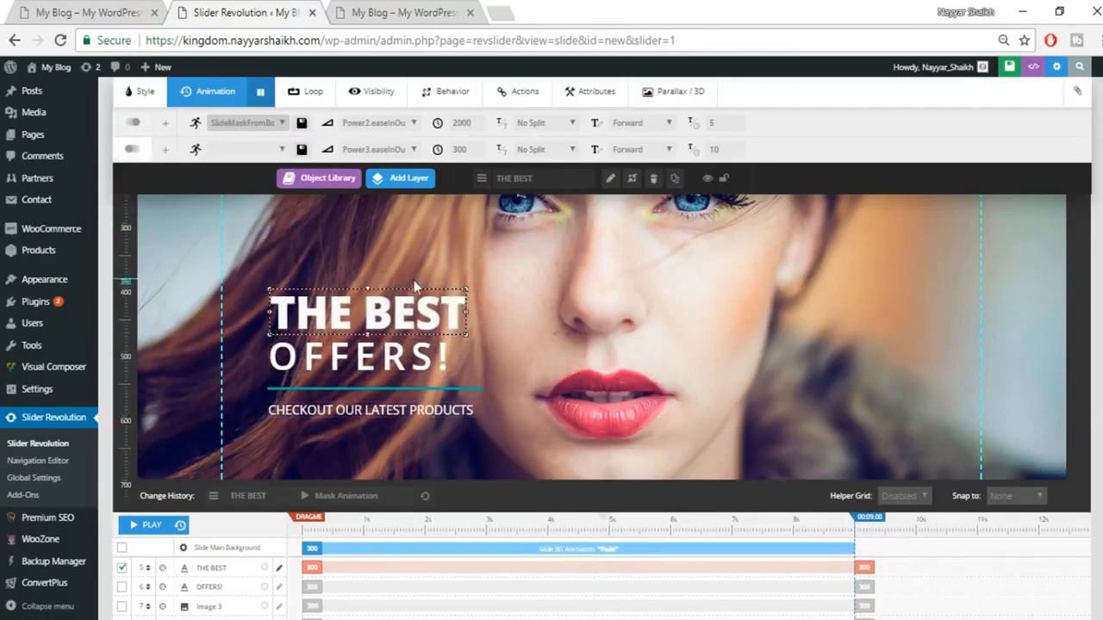
# Step: Give OFFERS! the SlideMaskFromTop entrance animation template
pyautogui.click(435, 361)
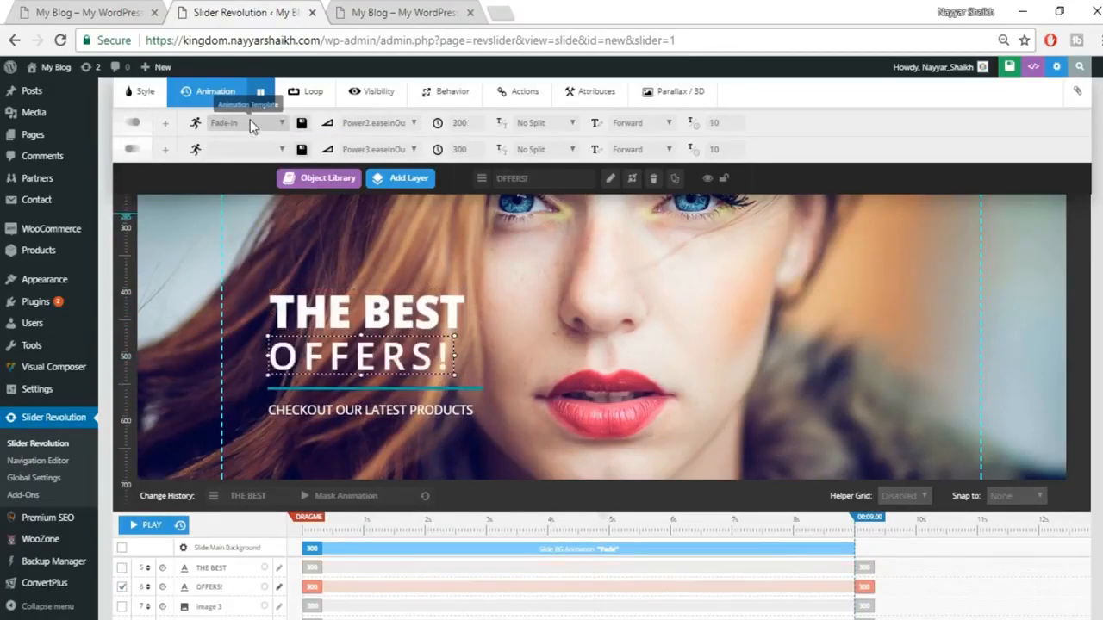
pyautogui.click(250, 119)
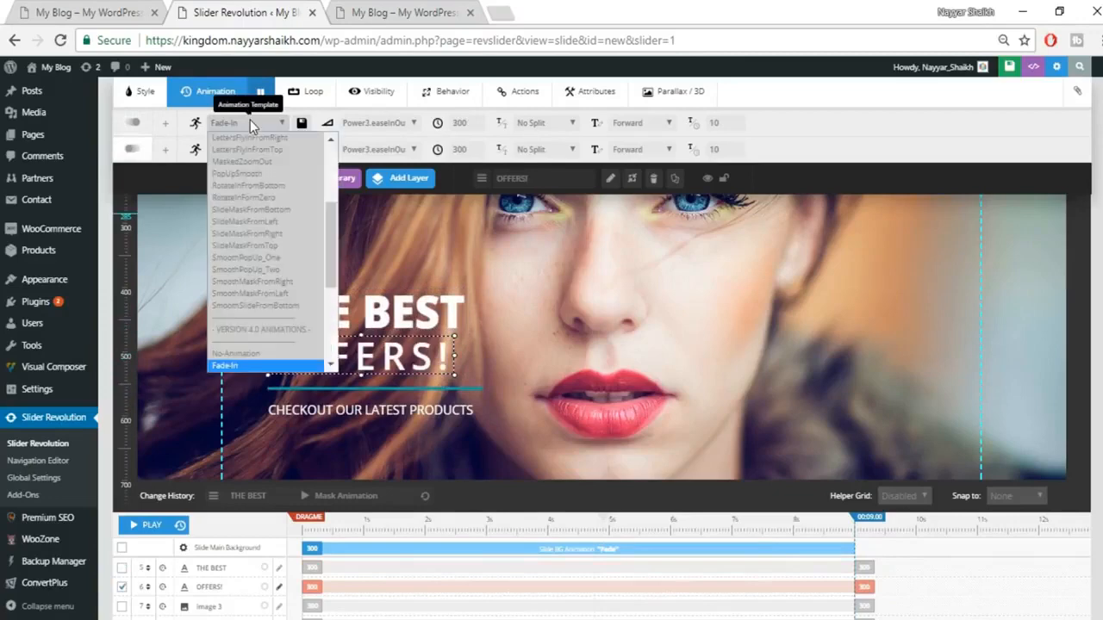
pyautogui.click(278, 244)
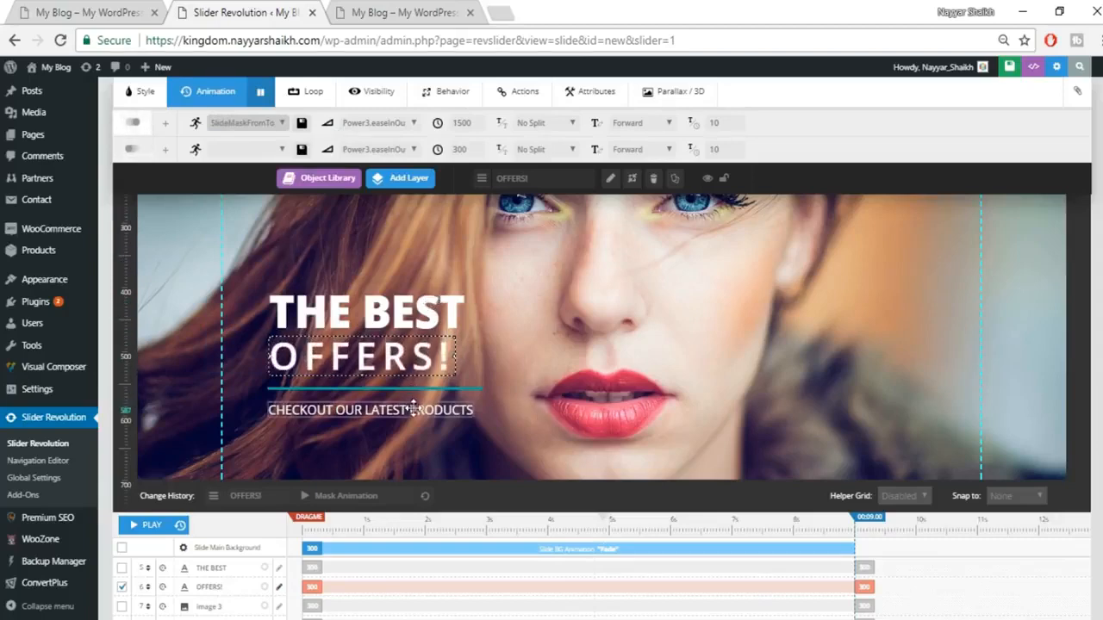
pyautogui.click(451, 387)
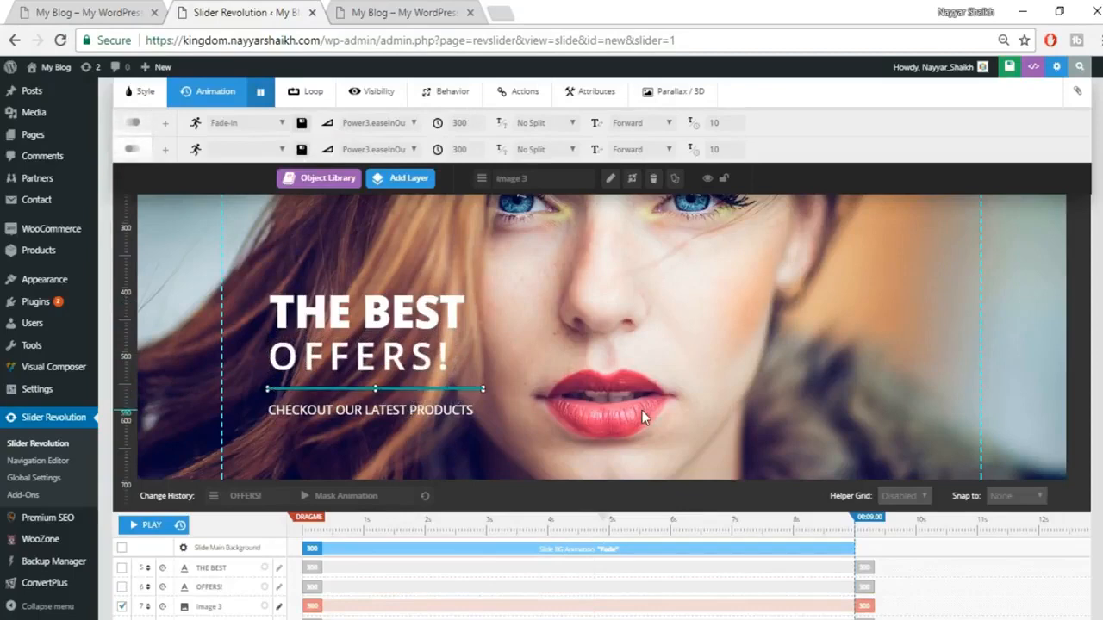
# Step: Apply SmoothMaskFromLeft to the divider line and Random-Rotate-and-Scale to the CHECKOUT caption
pyautogui.click(247, 129)
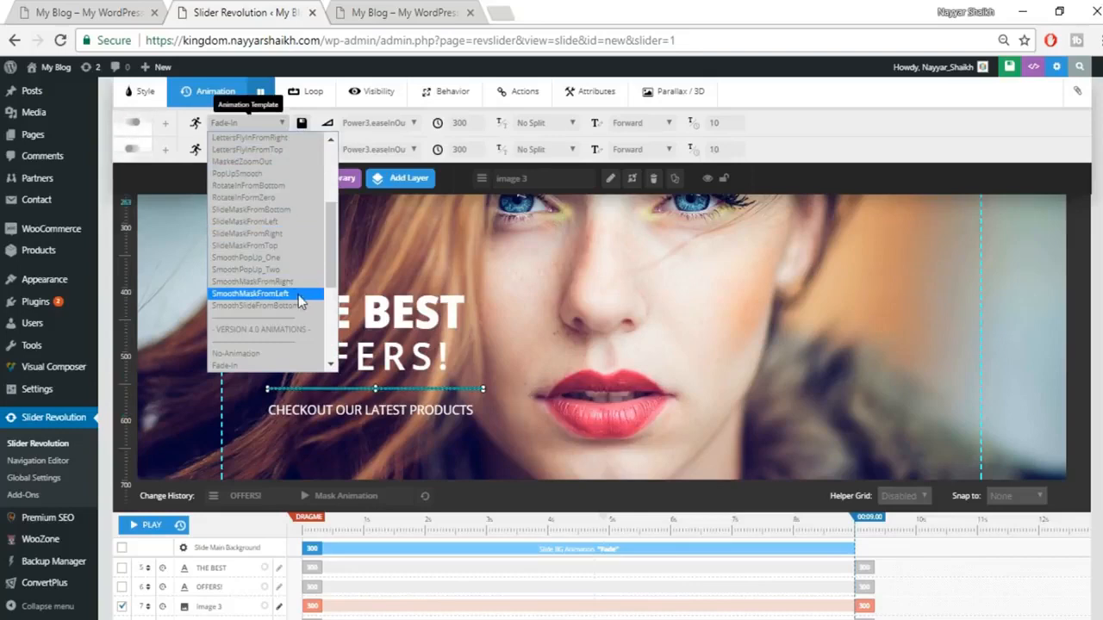
pyautogui.click(299, 293)
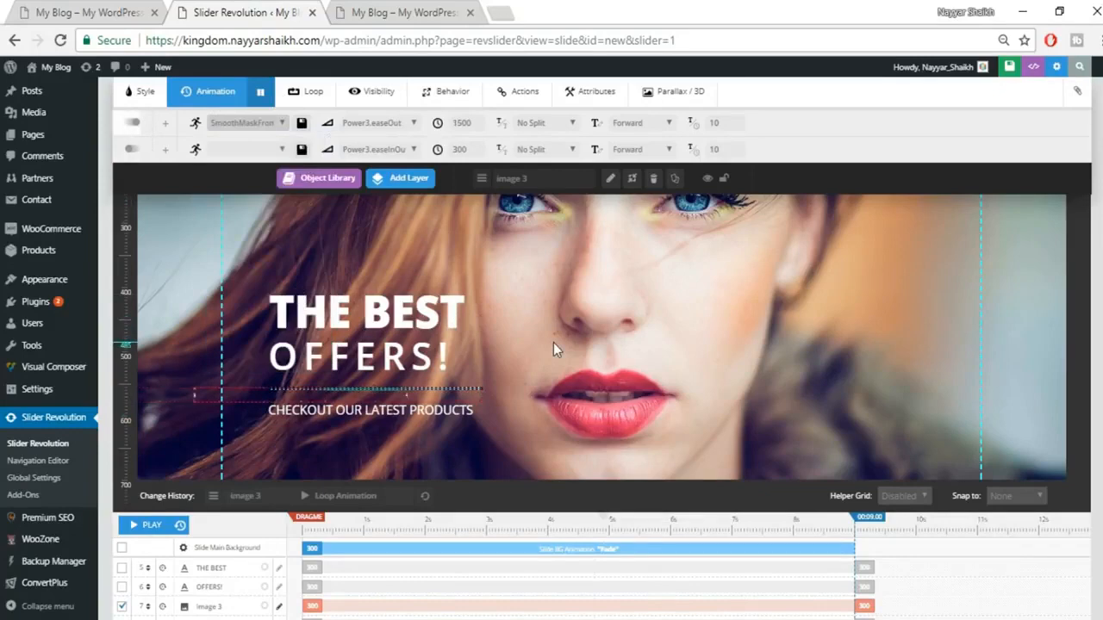
pyautogui.click(407, 411)
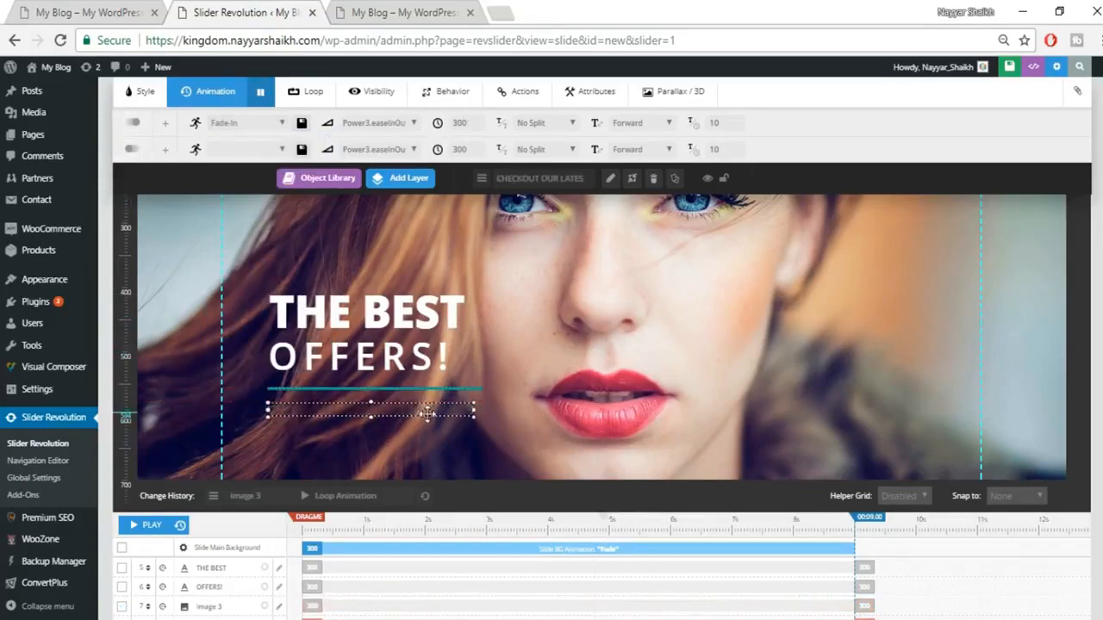
pyautogui.click(254, 129)
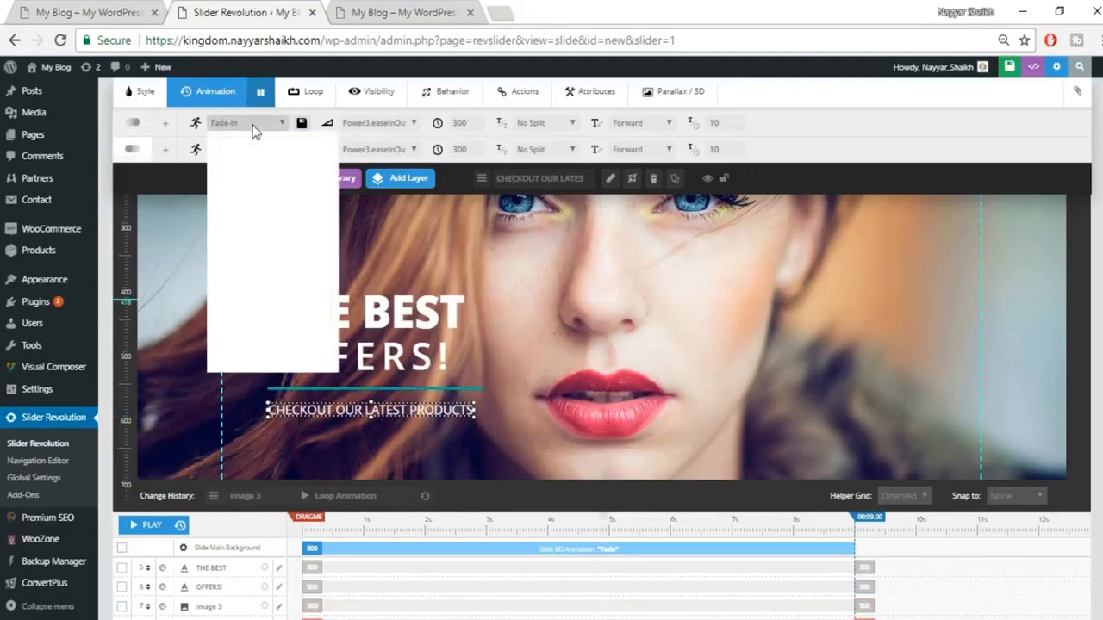
pyautogui.scroll(-3, 278, 295)
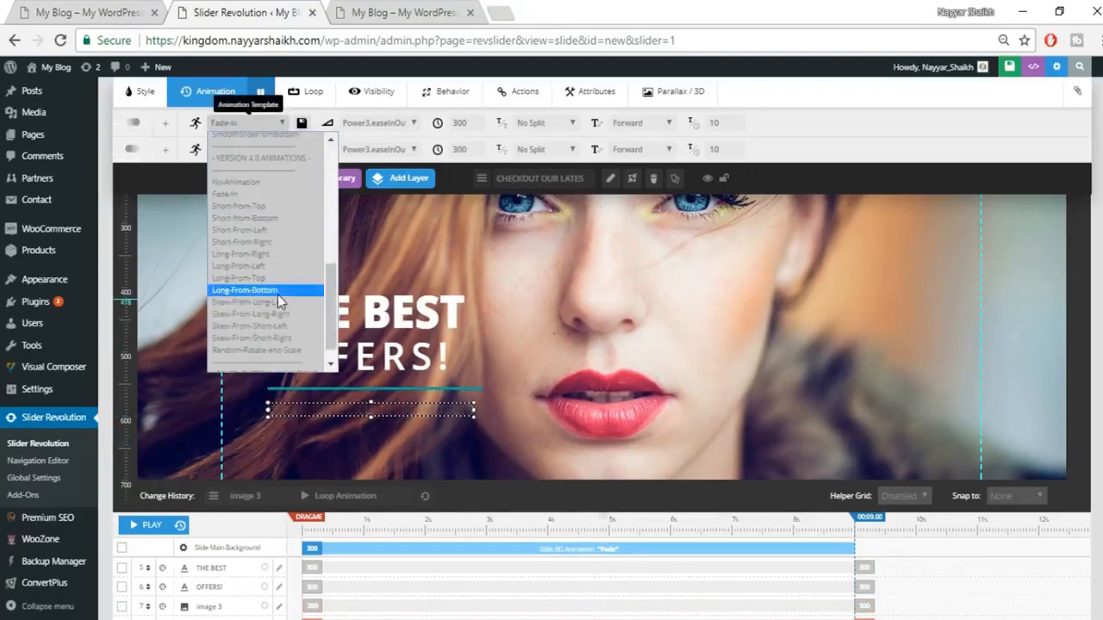
pyautogui.click(283, 352)
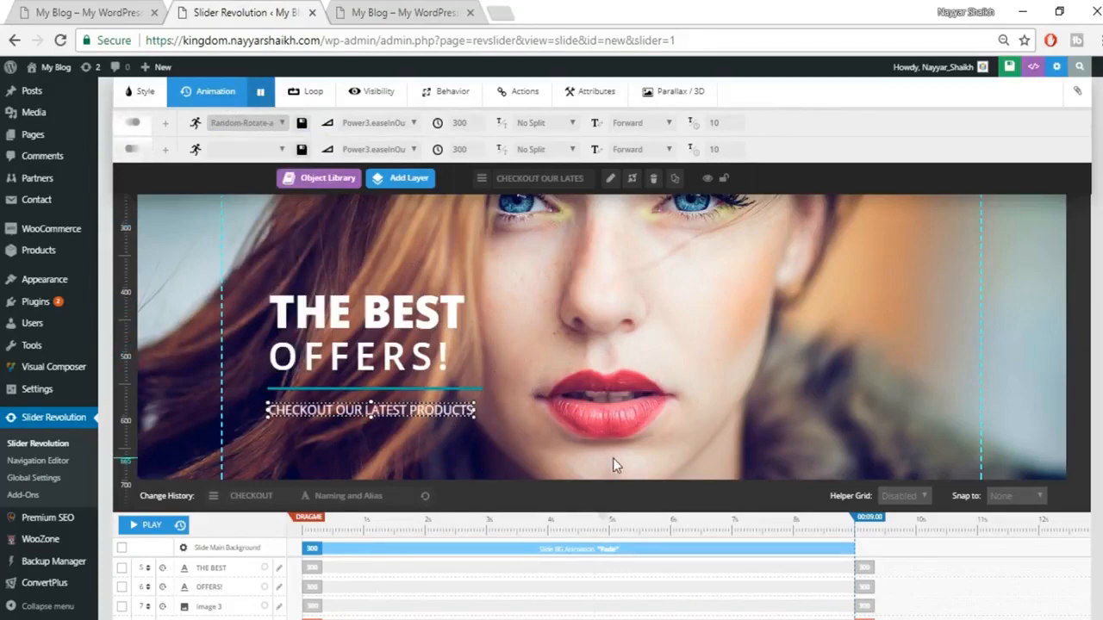
pyautogui.scroll(10, 613, 458)
pyautogui.scroll(5, 1003, 147)
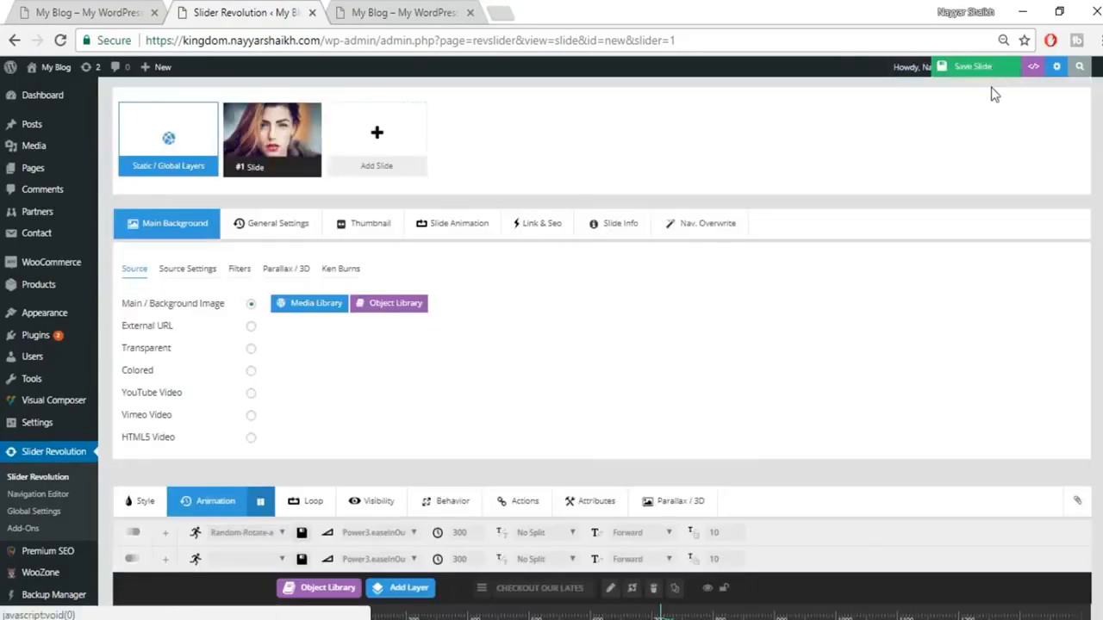
# Step: Save the slide and preview it on the live storefront, advancing to the next slide
pyautogui.click(990, 76)
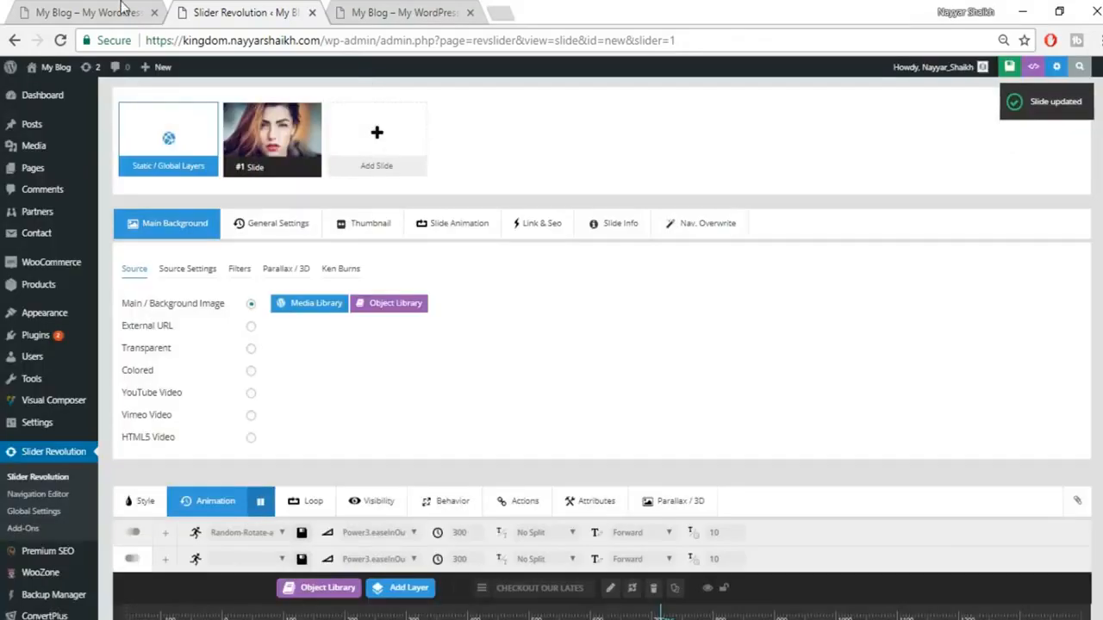
pyautogui.click(122, 5)
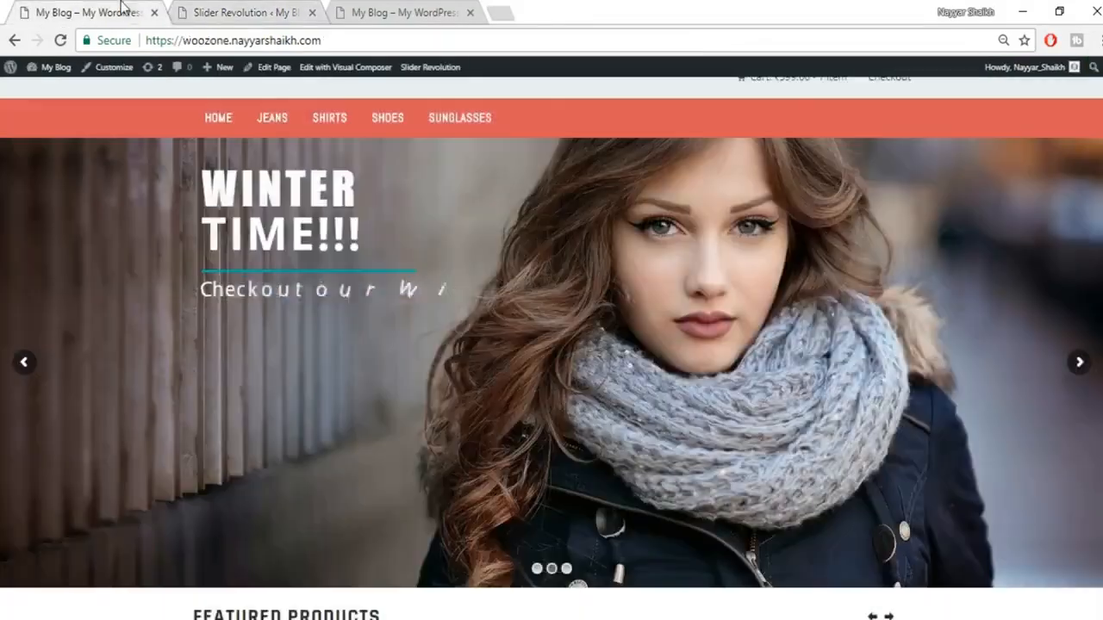
pyautogui.click(1080, 363)
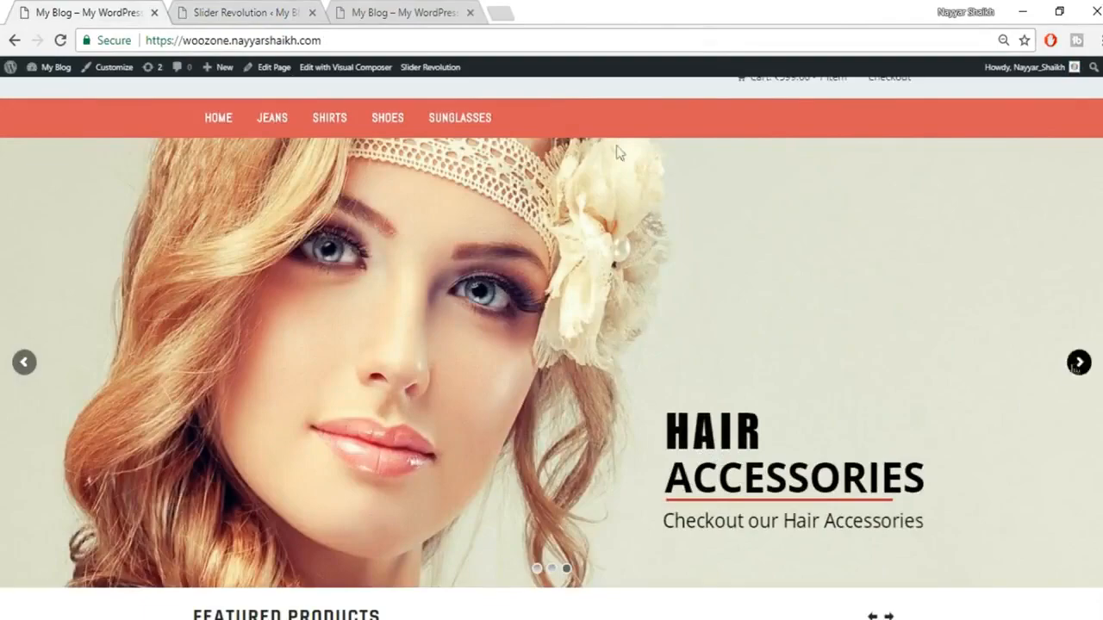
# Step: Recheck the slide editor against the storefront slider, ending back in the Slide Editor
pyautogui.click(287, 10)
pyautogui.scroll(-5, 722, 414)
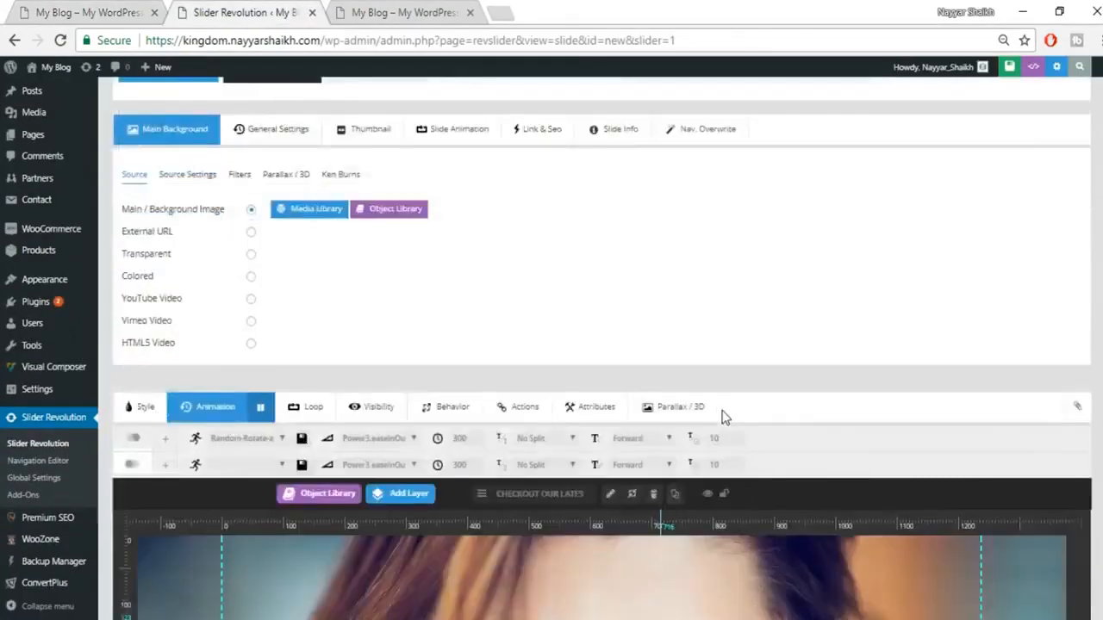
pyautogui.scroll(3, 722, 410)
pyautogui.scroll(3, 723, 418)
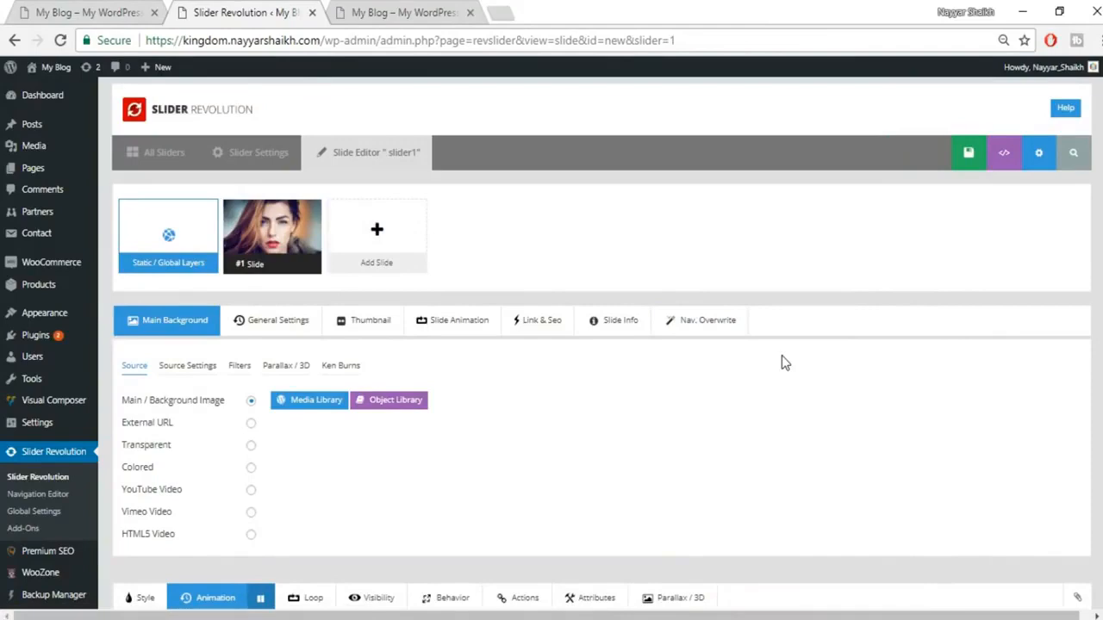
pyautogui.click(125, 13)
pyautogui.scroll(1, 587, 335)
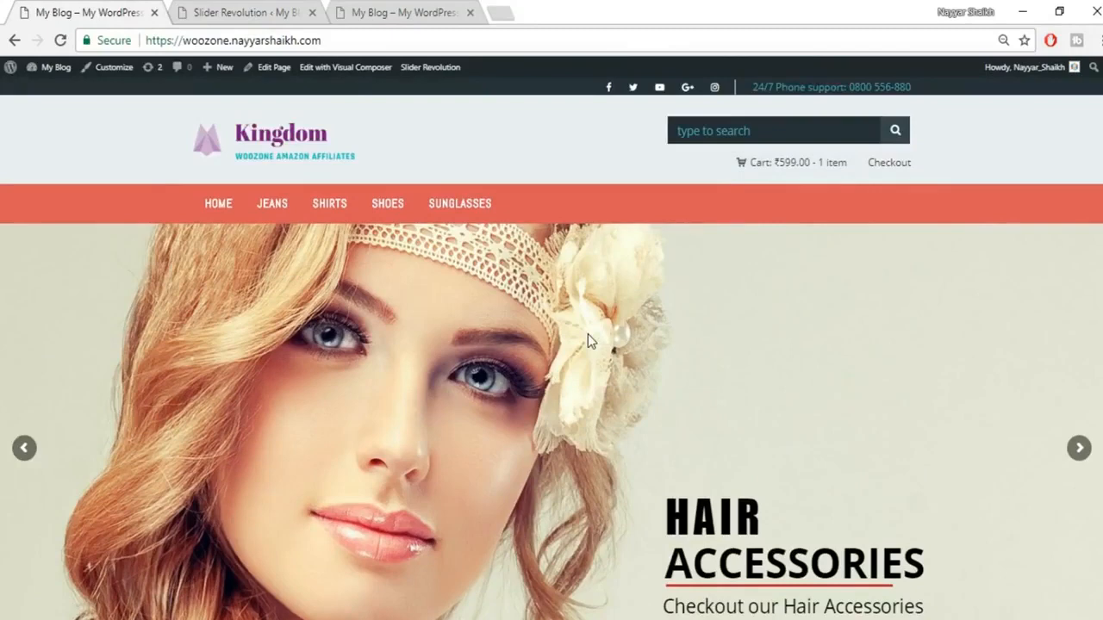
pyautogui.click(231, 10)
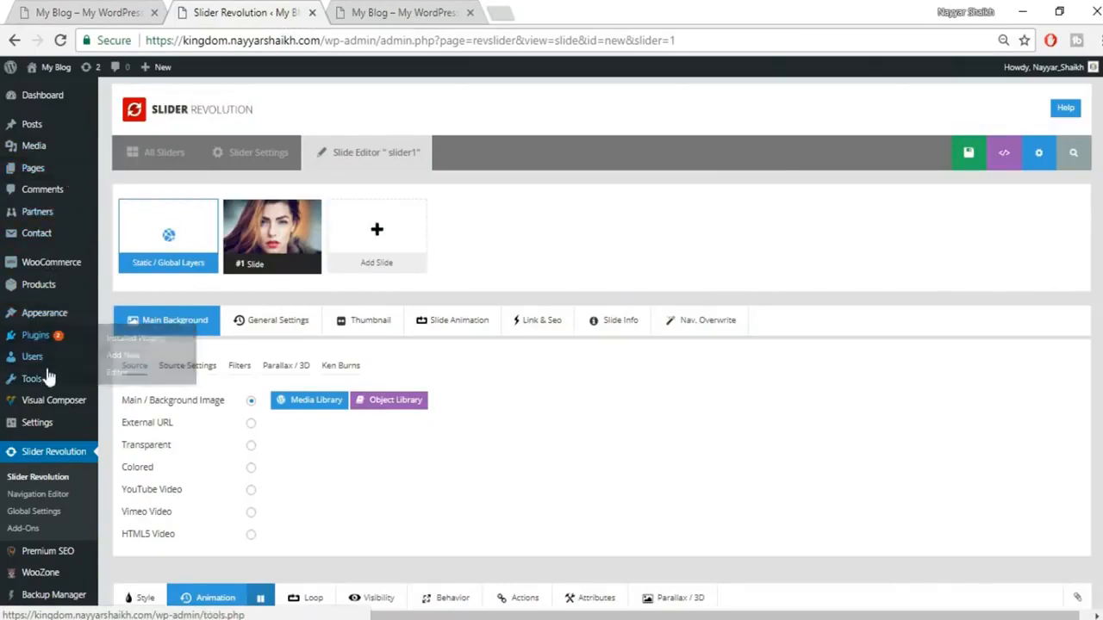
# Step: Start a new page titled 'Home Page', glancing at the storefront meanwhile
pyautogui.moveTo(26, 170)
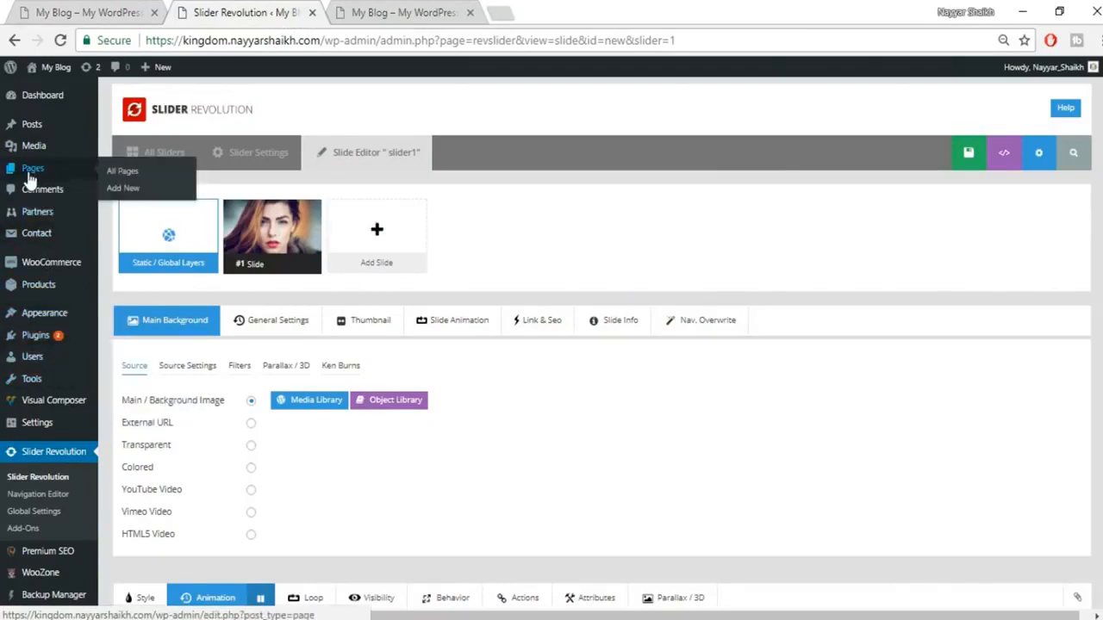
pyautogui.click(123, 189)
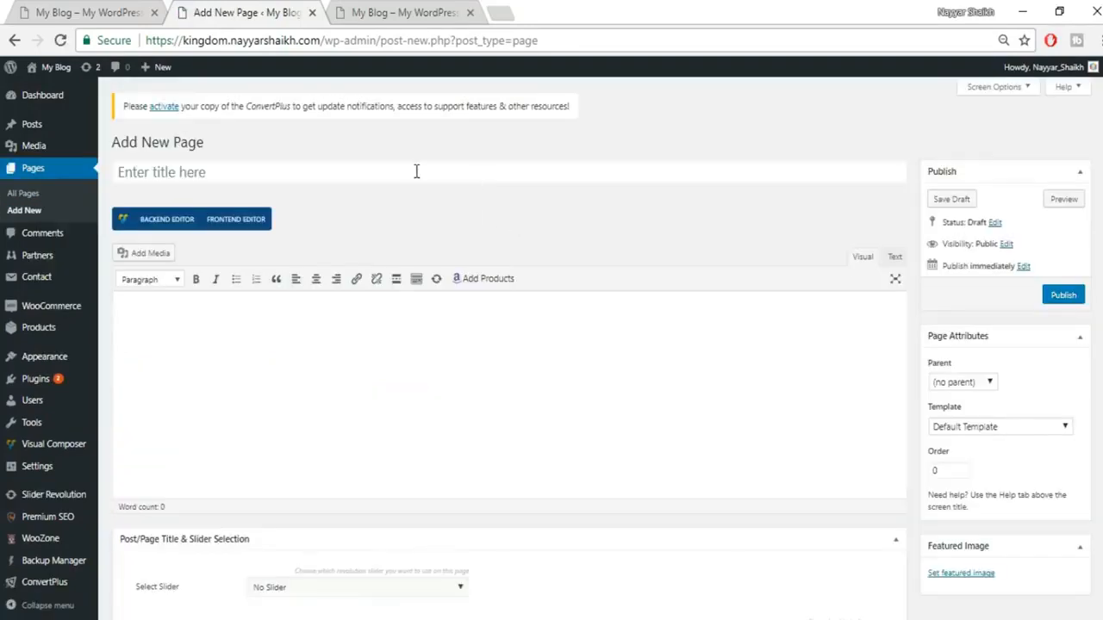
pyautogui.click(416, 171)
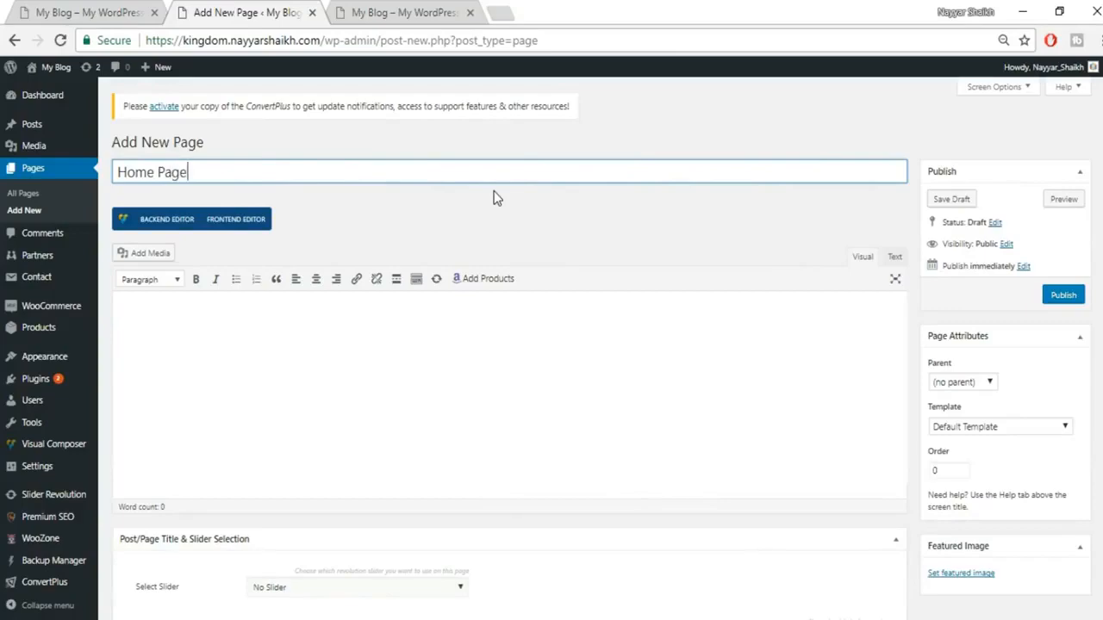
pyautogui.click(97, 11)
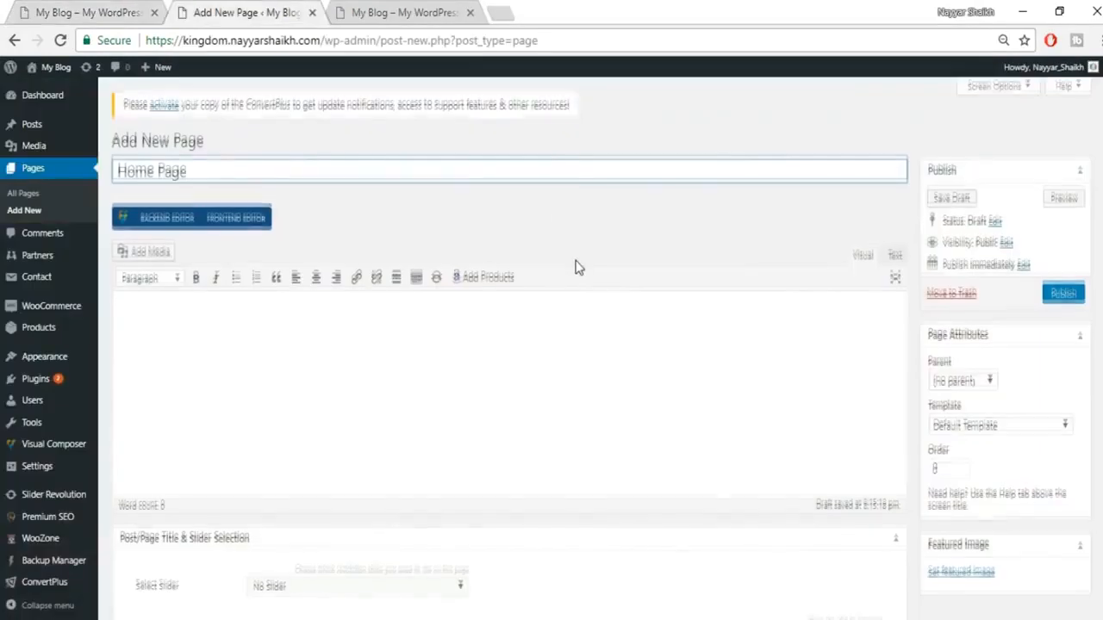
pyautogui.scroll(-3, 578, 266)
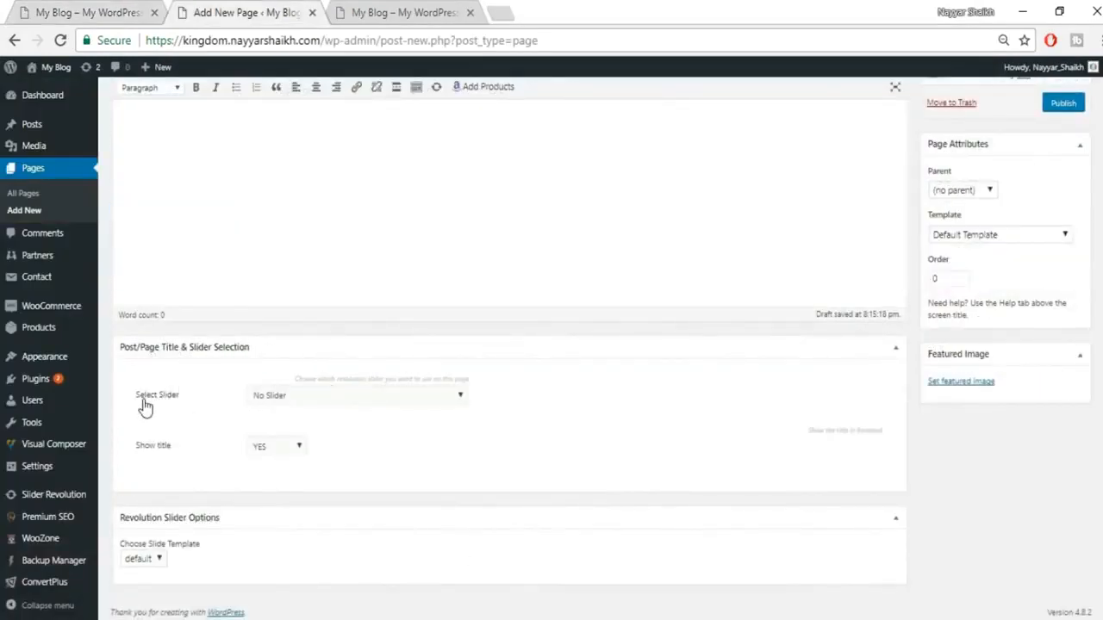
# Step: Attach slider1 to the page, set Show title to NO, and publish it
pyautogui.click(316, 402)
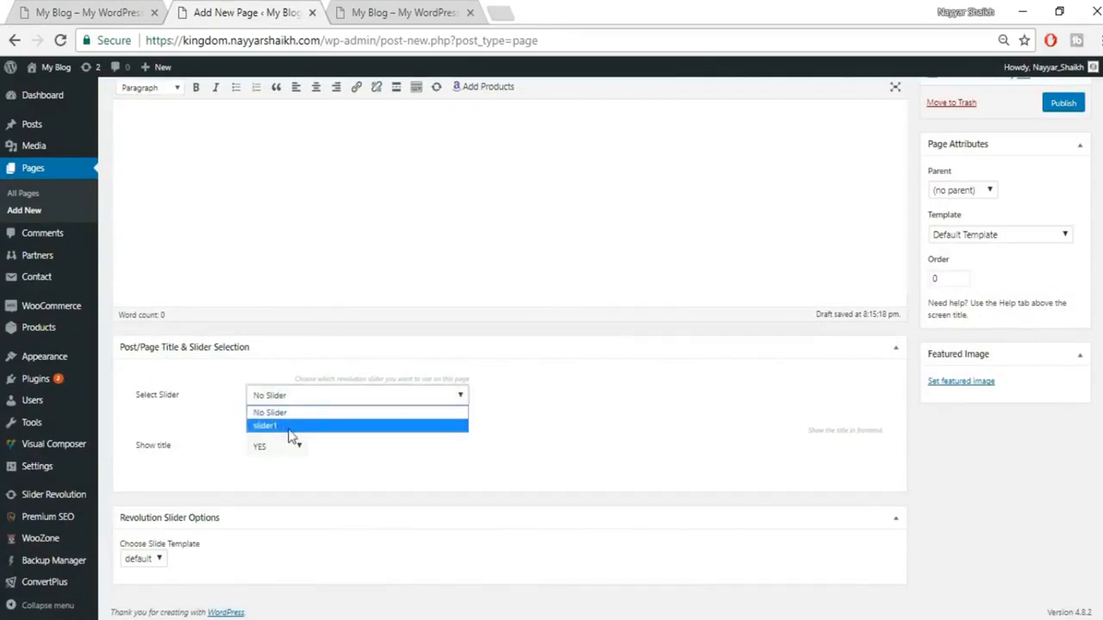
pyautogui.click(299, 428)
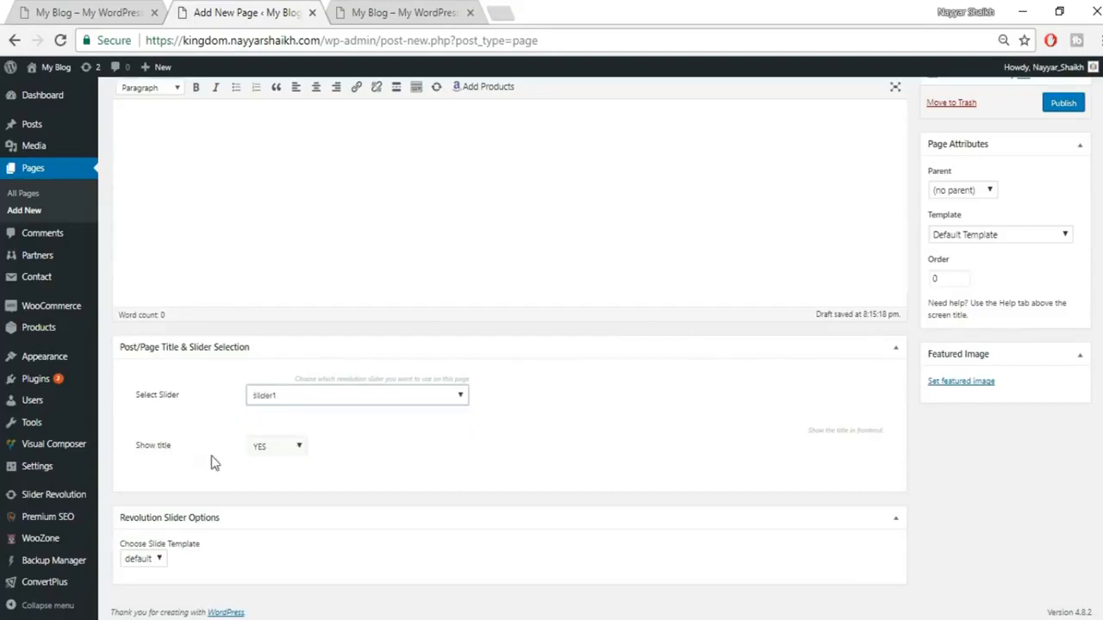
pyautogui.click(287, 452)
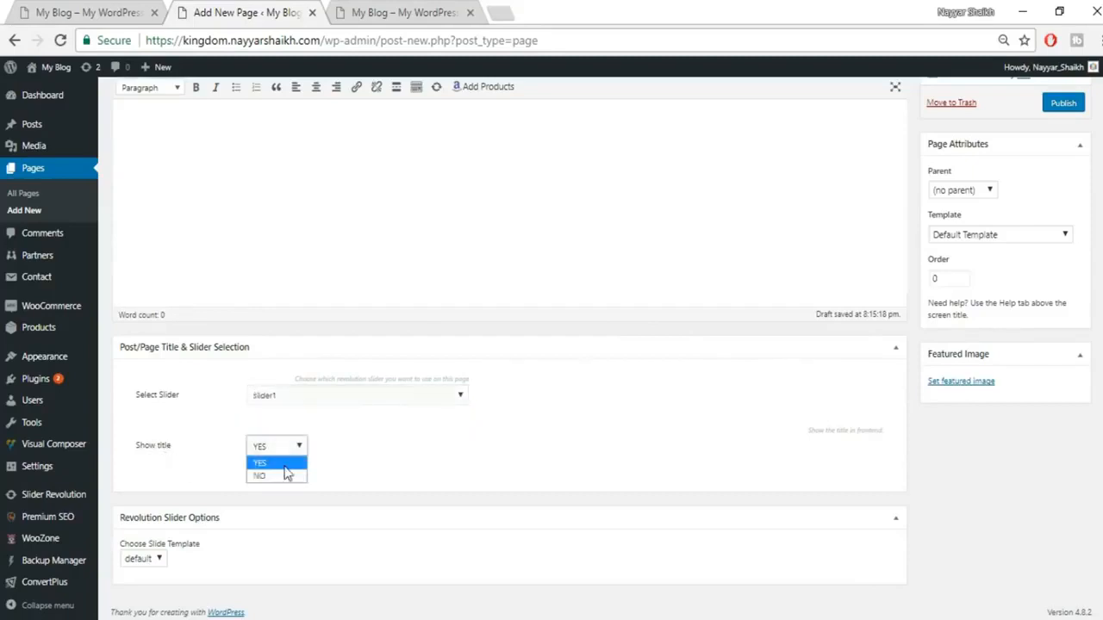
pyautogui.click(287, 475)
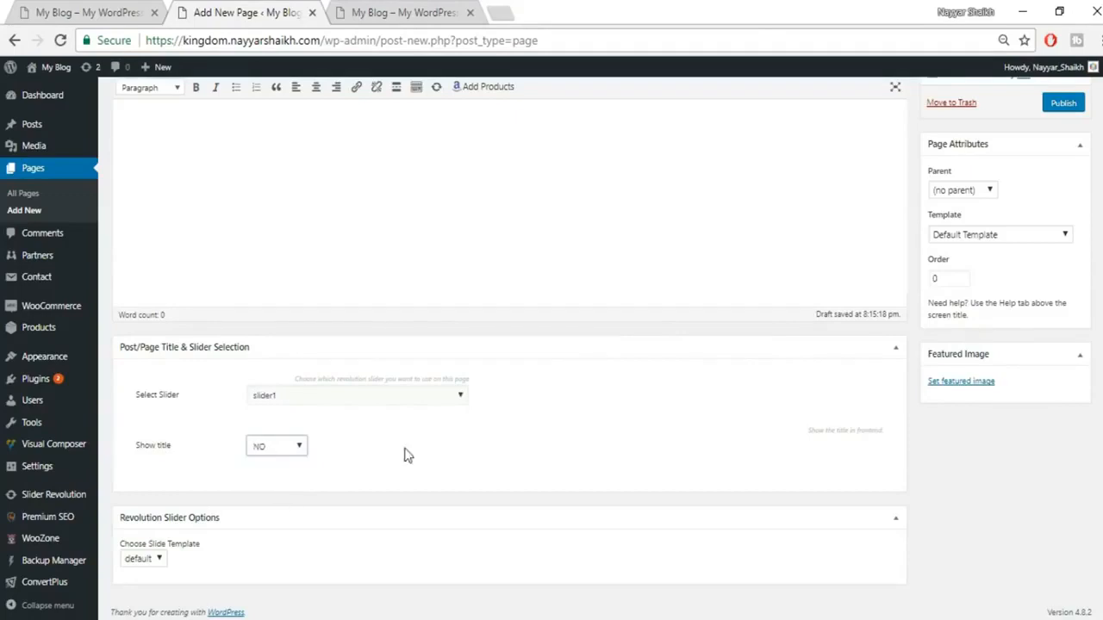
pyautogui.click(1082, 107)
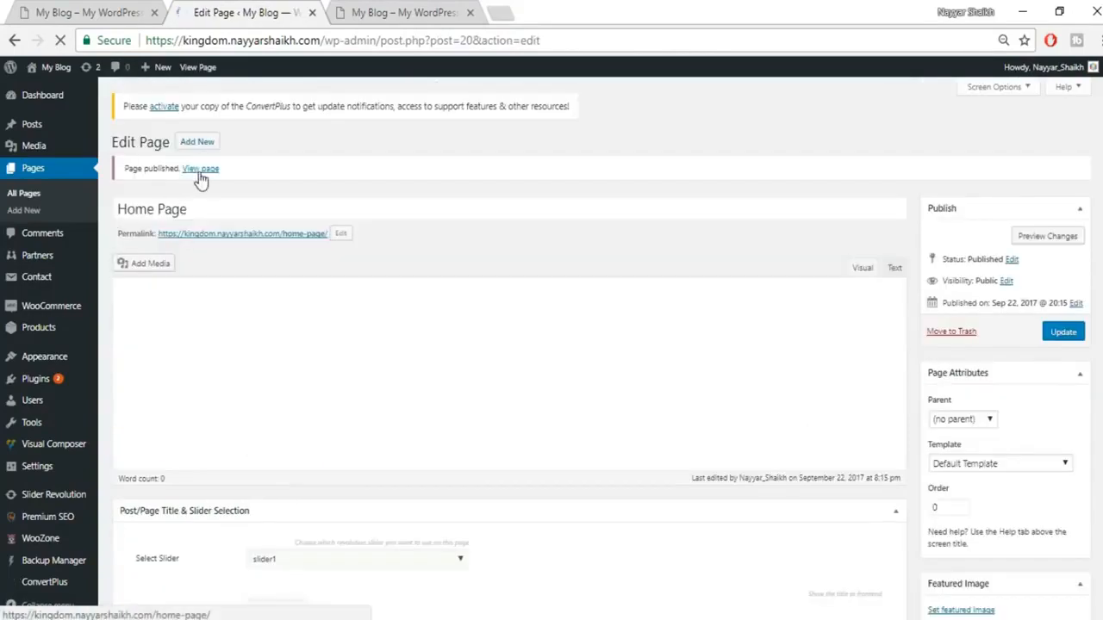
# Step: Open the published Home Page in a new tab and look it over
pyautogui.rightClick(201, 178)
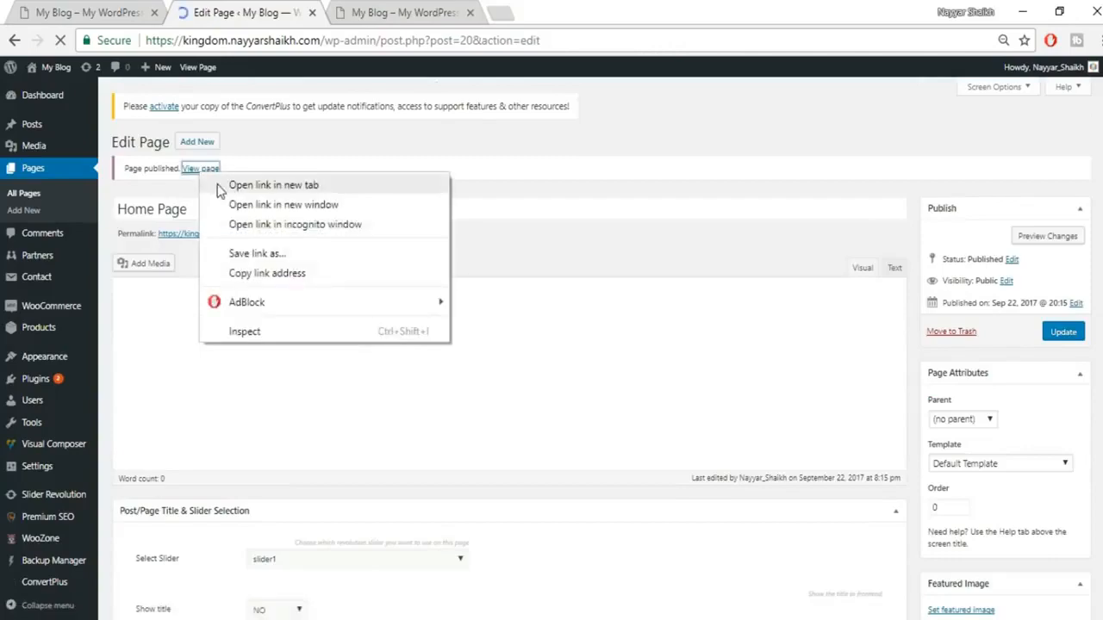
pyautogui.click(272, 185)
pyautogui.click(405, 13)
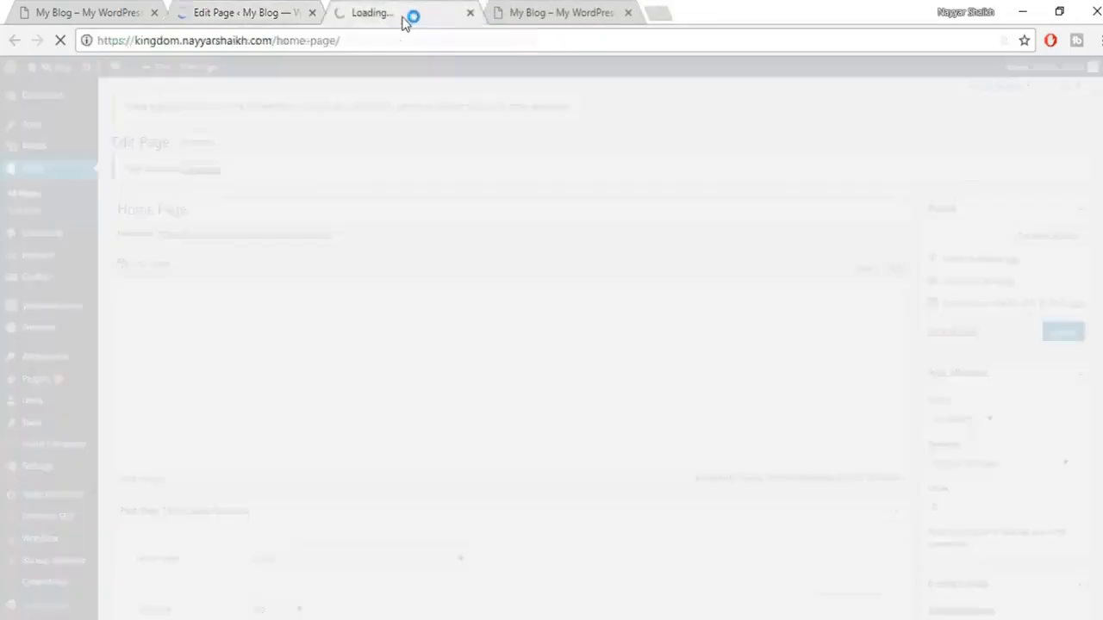
pyautogui.scroll(-3, 755, 330)
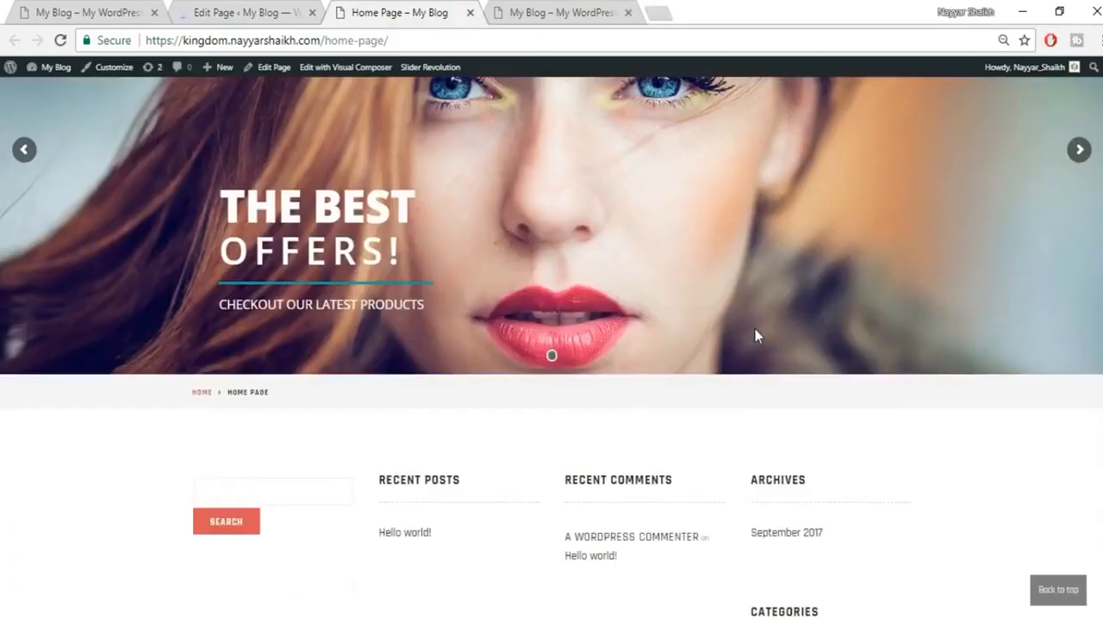
pyautogui.scroll(3, 755, 329)
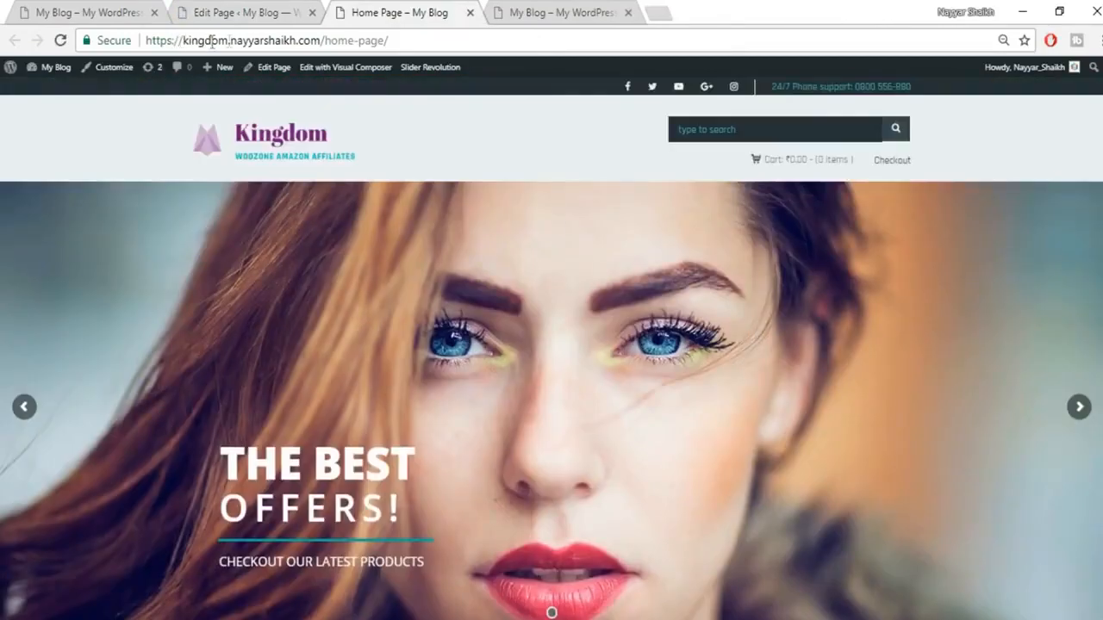
# Step: Compare the site's main homepage, still listing blog posts, with the Edit Page tab
pyautogui.moveTo(324, 40); pyautogui.dragTo(419, 40)
pyautogui.click(429, 41)
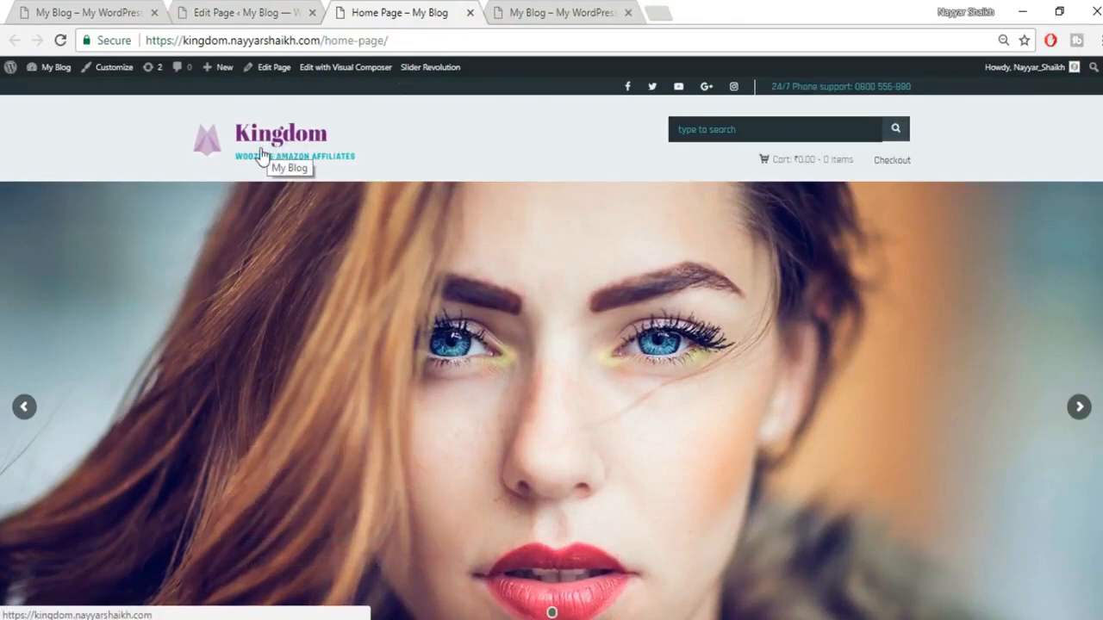
pyautogui.click(266, 154)
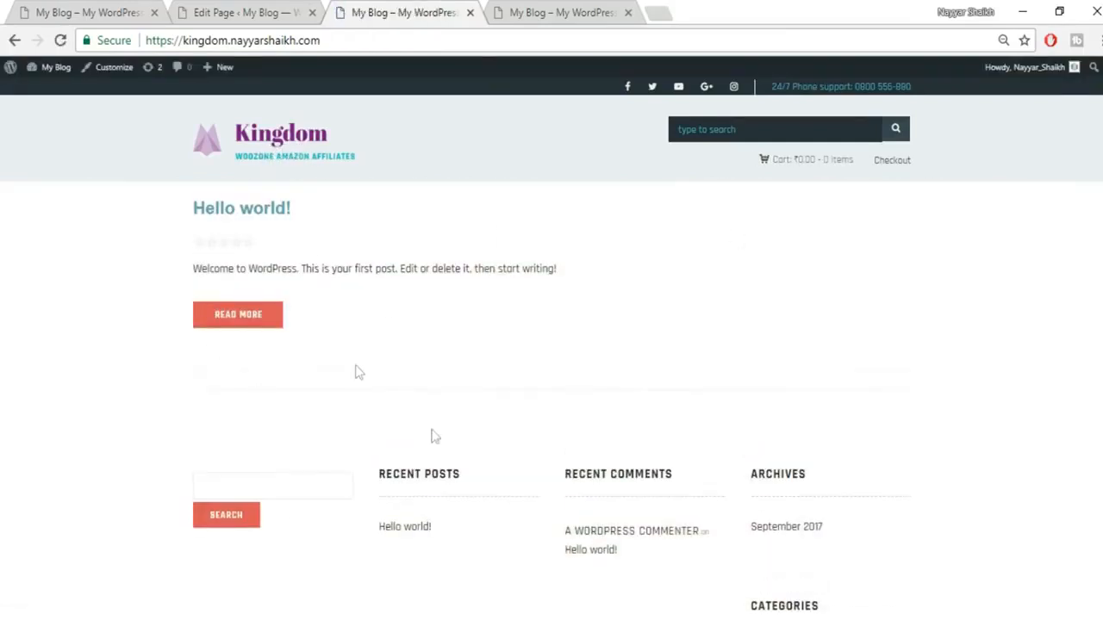
pyautogui.click(244, 13)
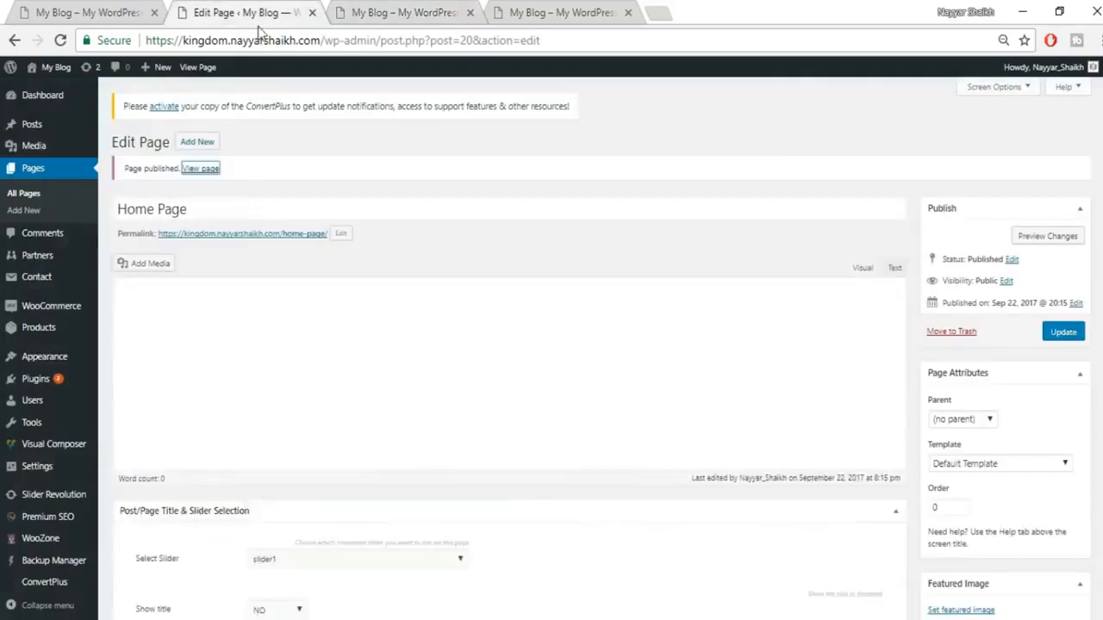
pyautogui.click(433, 9)
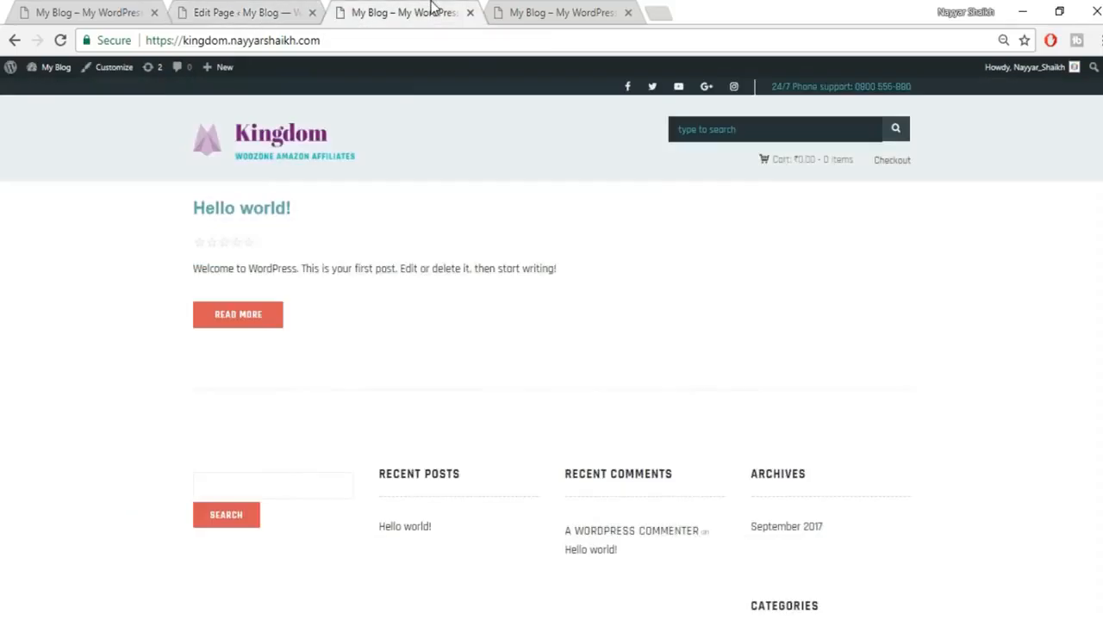
pyautogui.click(264, 12)
pyautogui.click(397, 8)
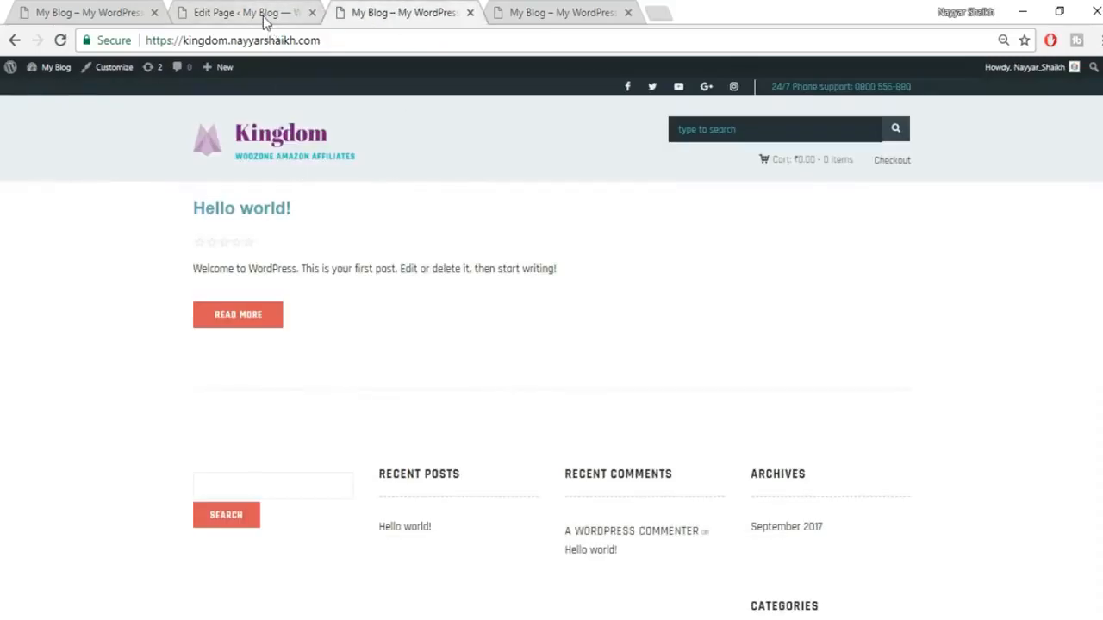
pyautogui.click(264, 14)
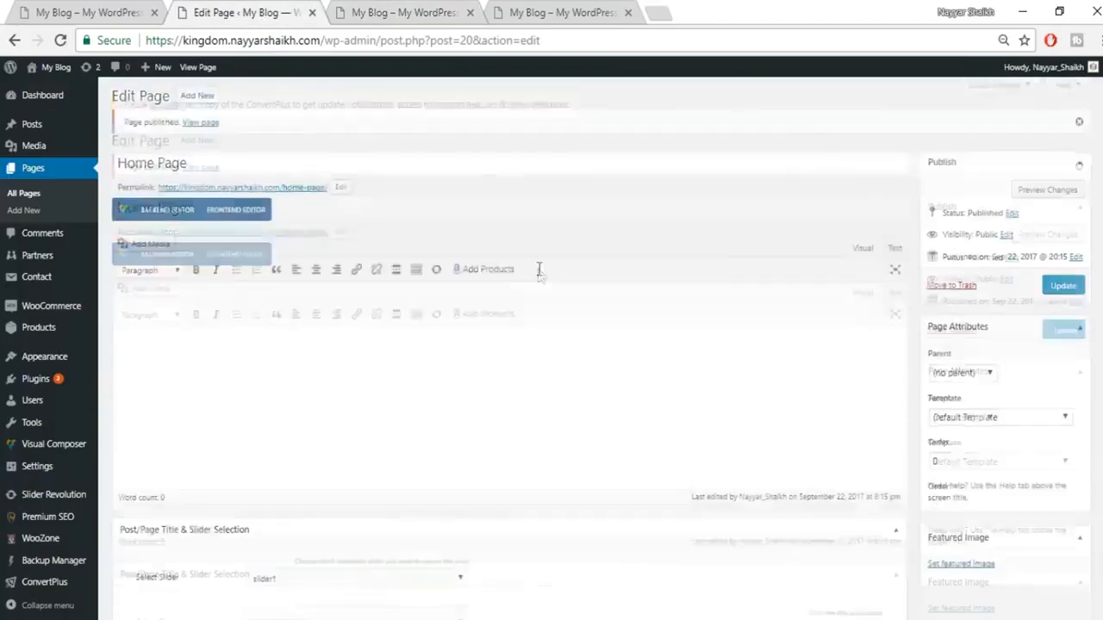
pyautogui.scroll(-2, 538, 269)
pyautogui.scroll(1, 172, 392)
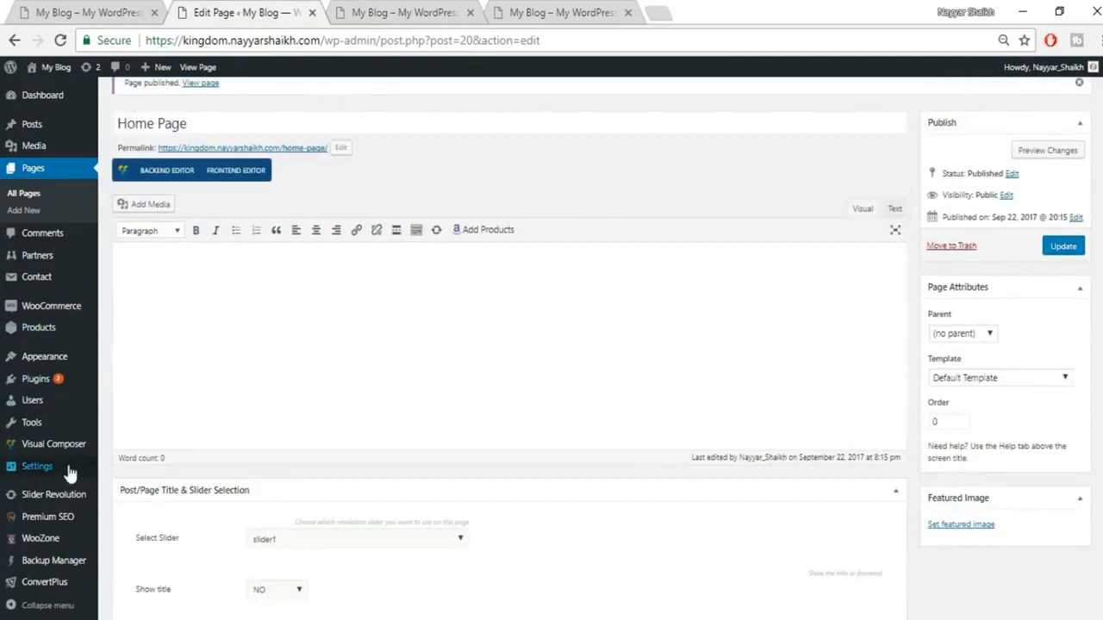
# Step: Set Reading Settings to a static front page of 'Home Page' and save
pyautogui.moveTo(42, 470)
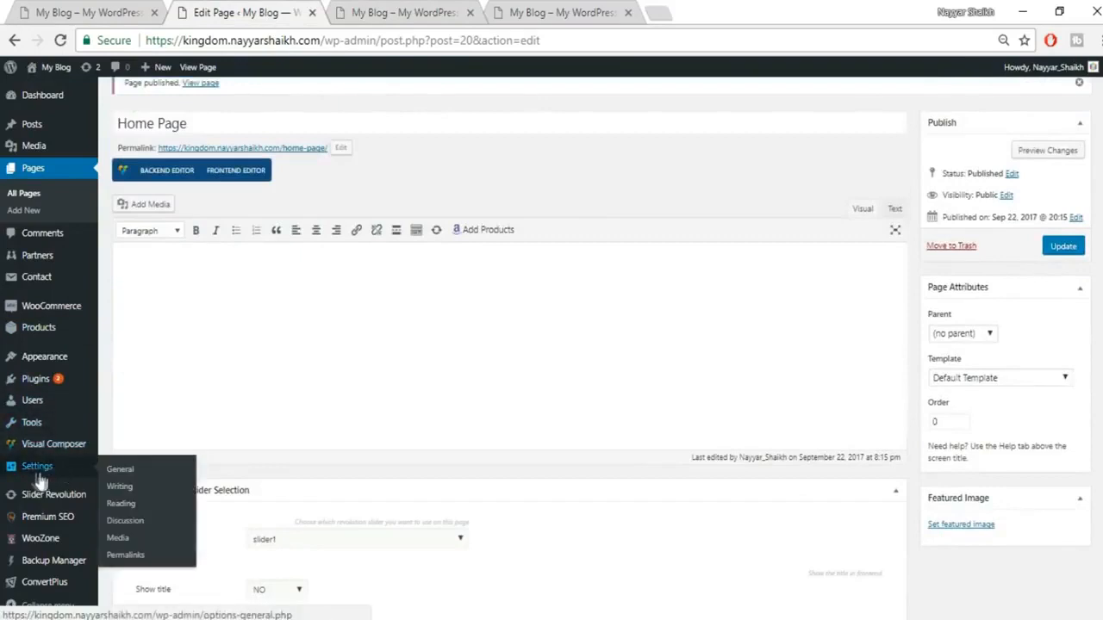
pyautogui.click(127, 502)
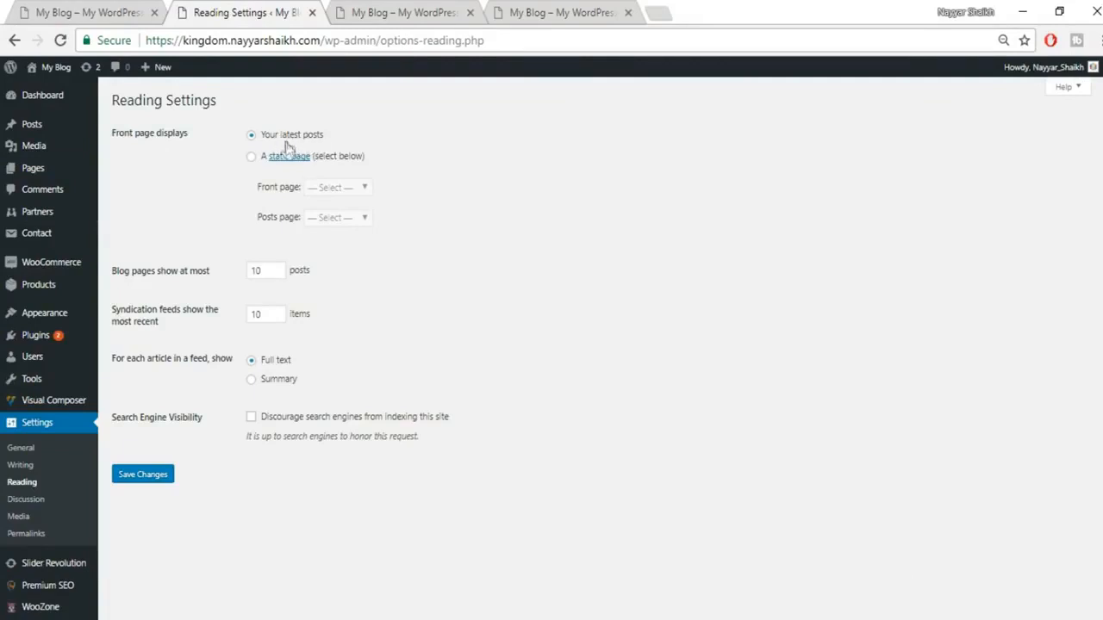
pyautogui.click(250, 159)
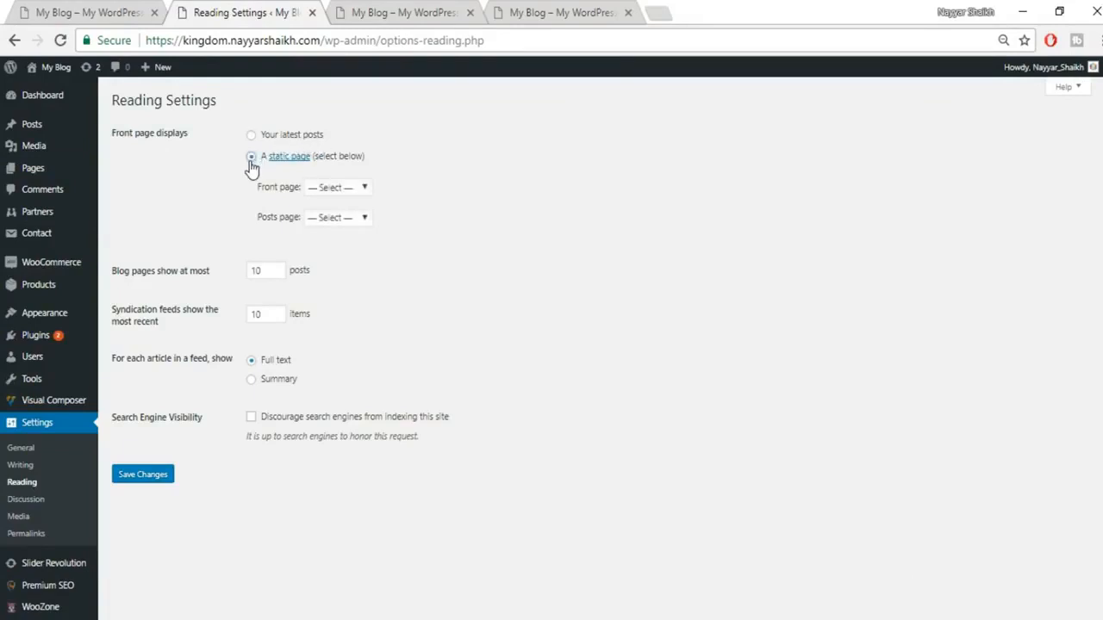
pyautogui.click(328, 188)
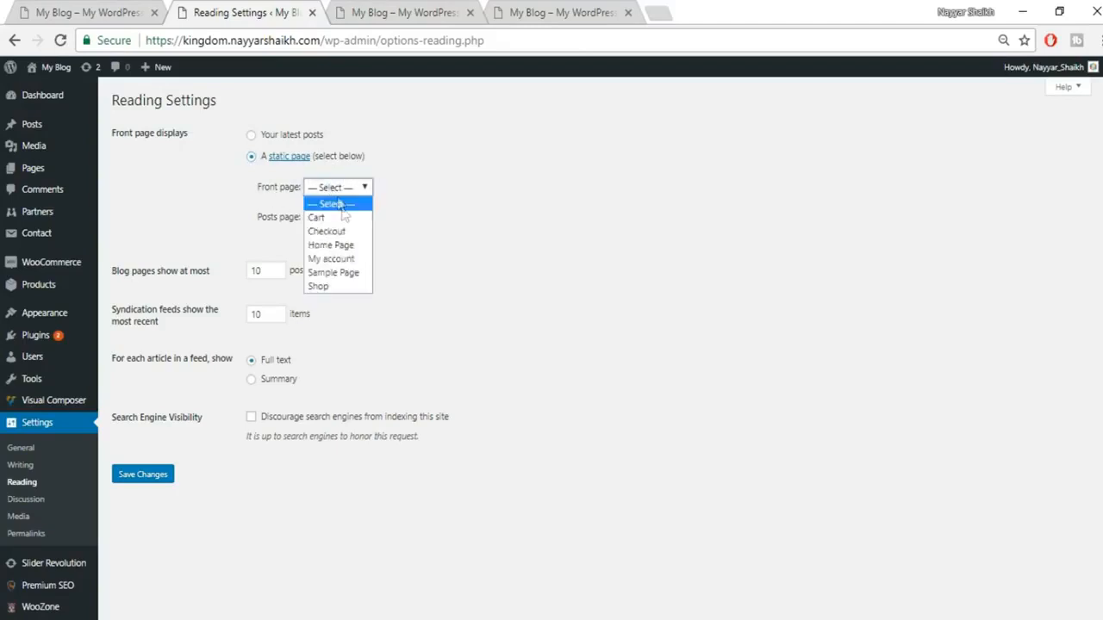
pyautogui.click(349, 248)
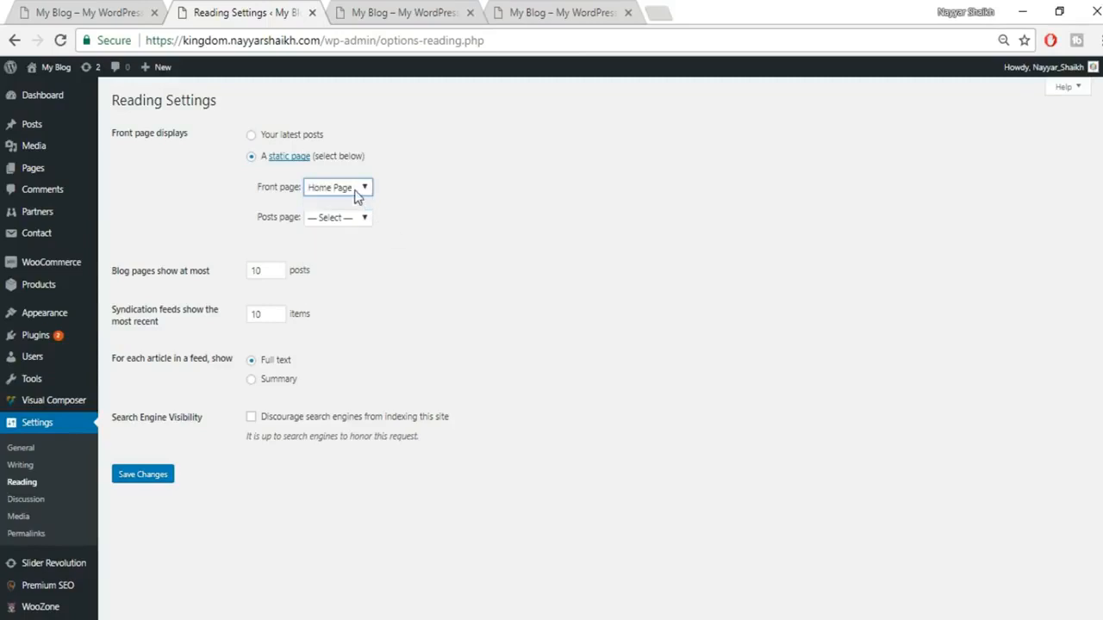
pyautogui.click(157, 480)
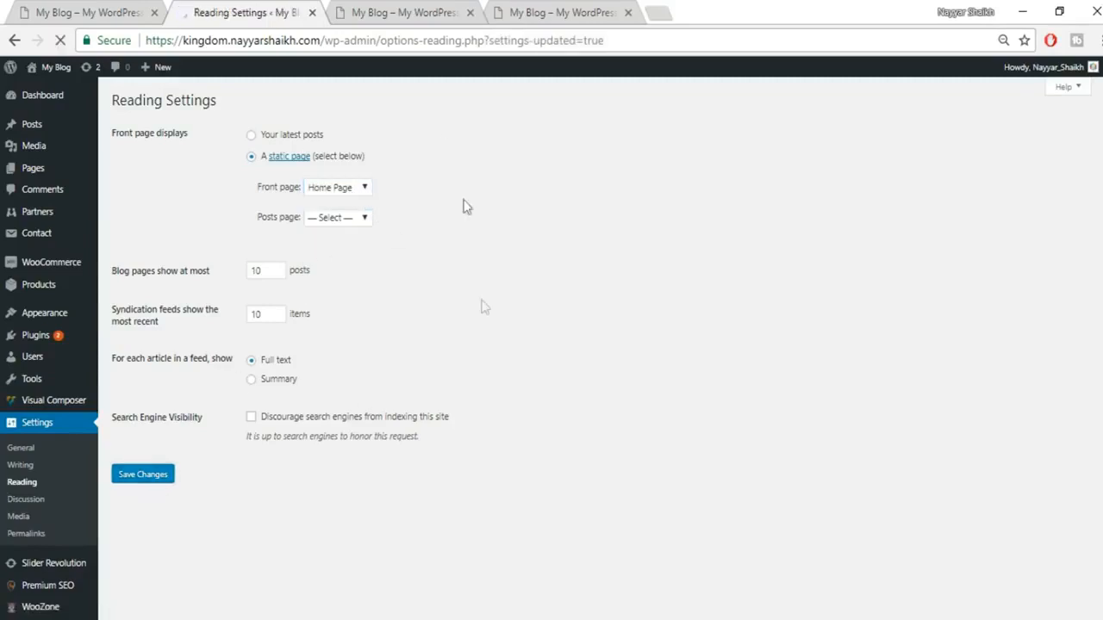
pyautogui.click(397, 9)
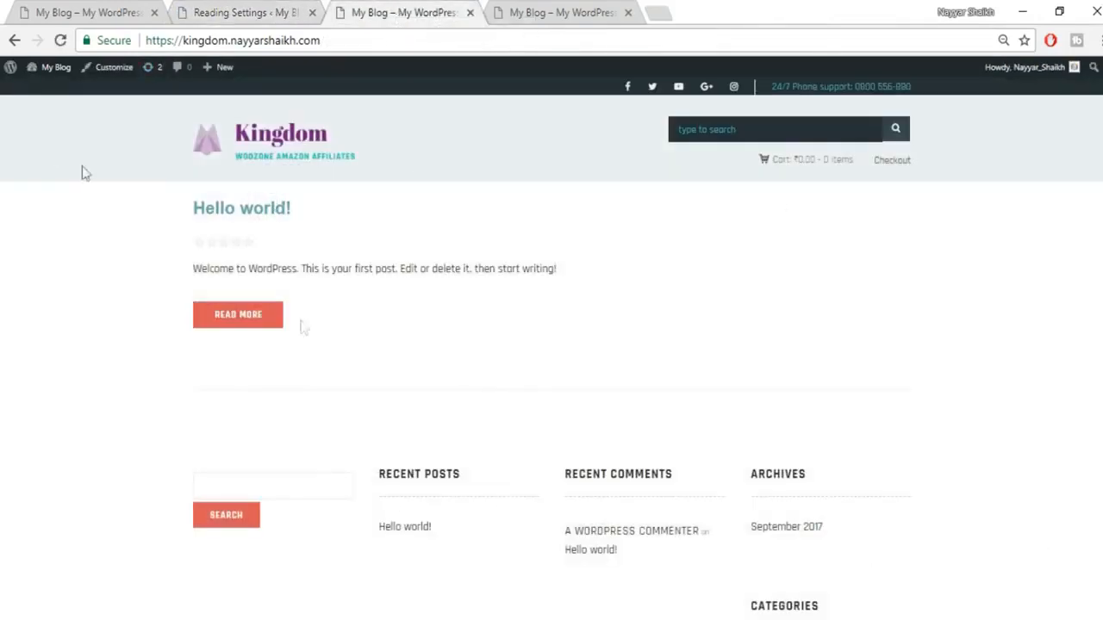
# Step: Reload the homepage and check it now shows the THE BEST OFFERS! slider
pyautogui.click(59, 67)
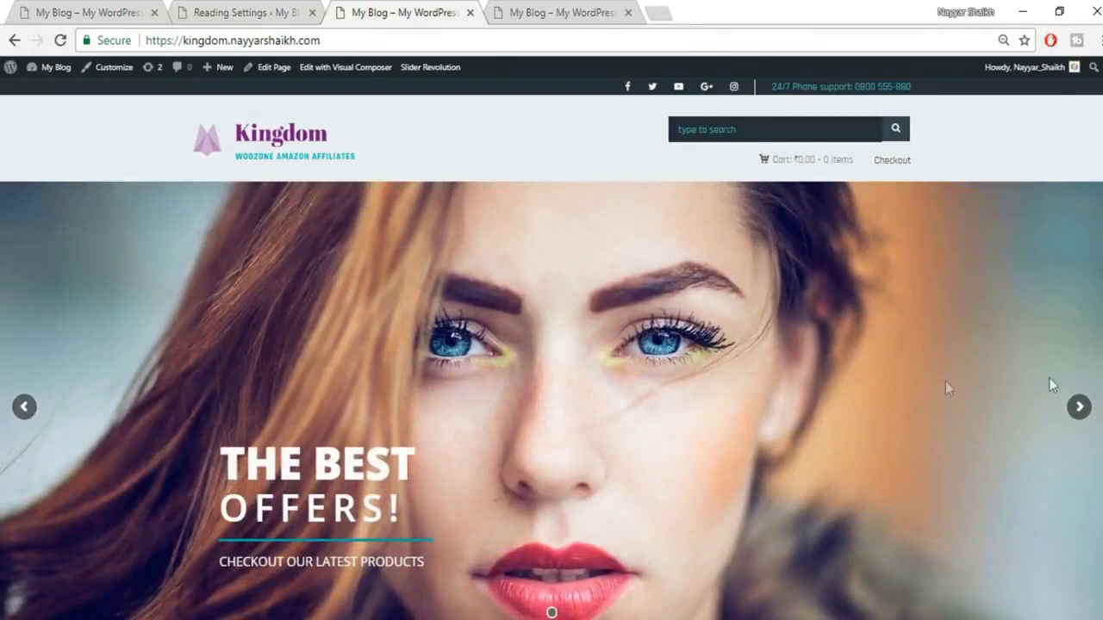
pyautogui.scroll(-6, 935, 381)
pyautogui.scroll(5, 937, 455)
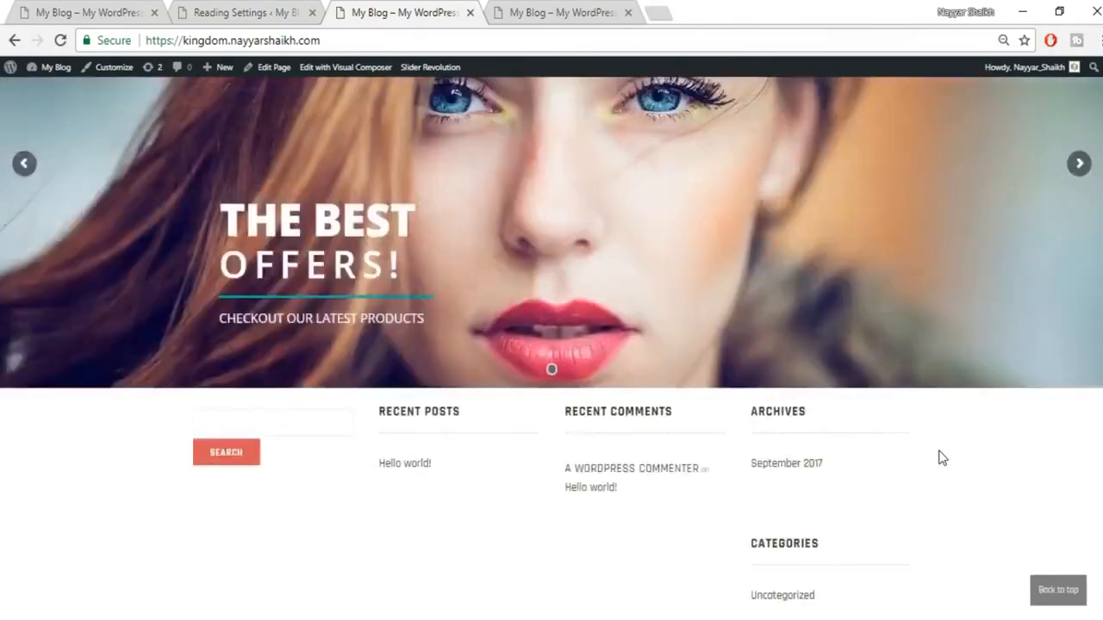
pyautogui.scroll(1, 938, 457)
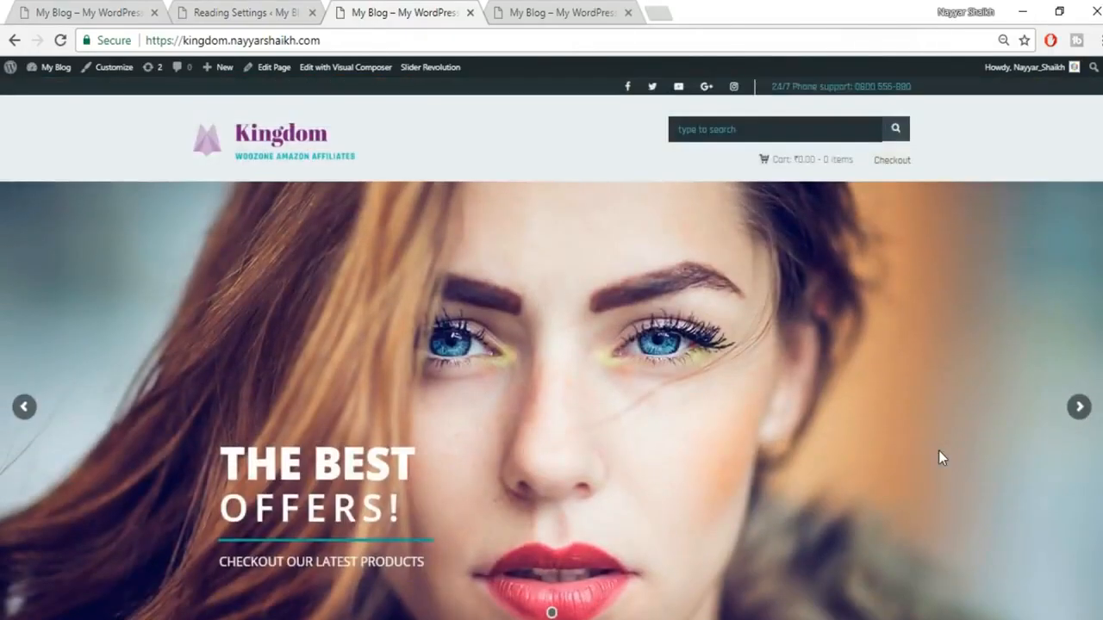
# Step: Compare against the woozone demo site, then return to Reading Settings
pyautogui.hotkey('ctrl', '1')
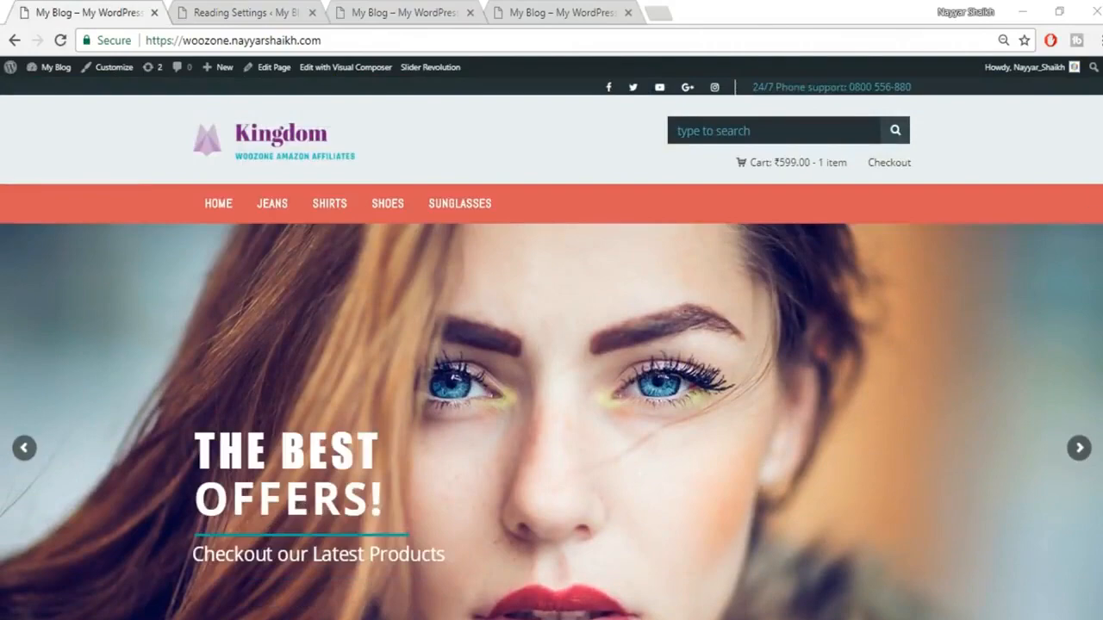
pyautogui.scroll(-8, 746, 265)
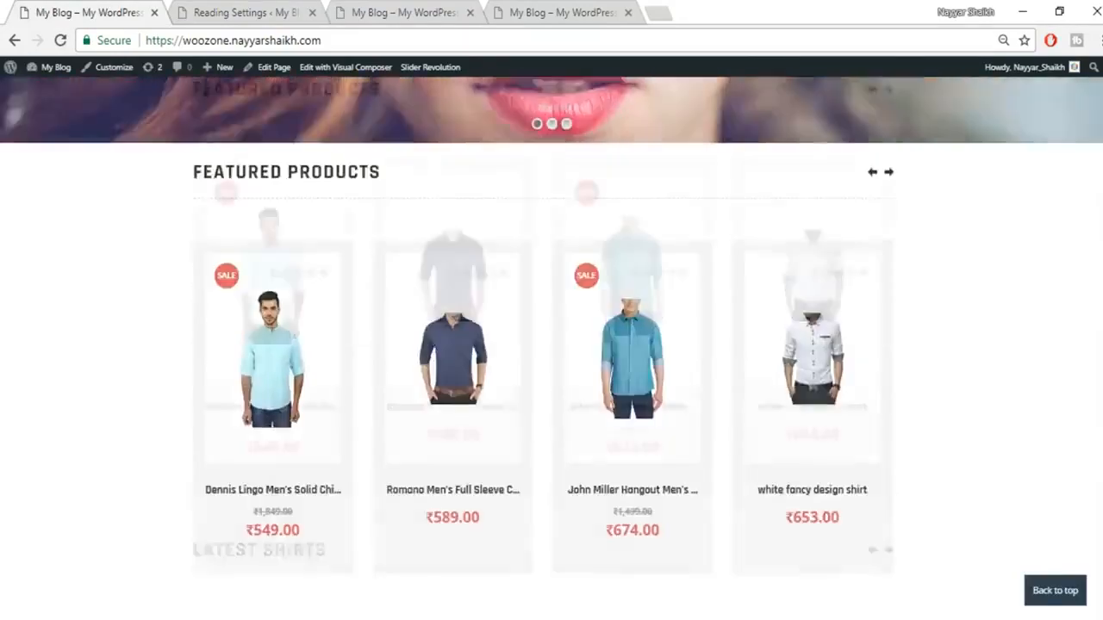
pyautogui.scroll(2, 571, 291)
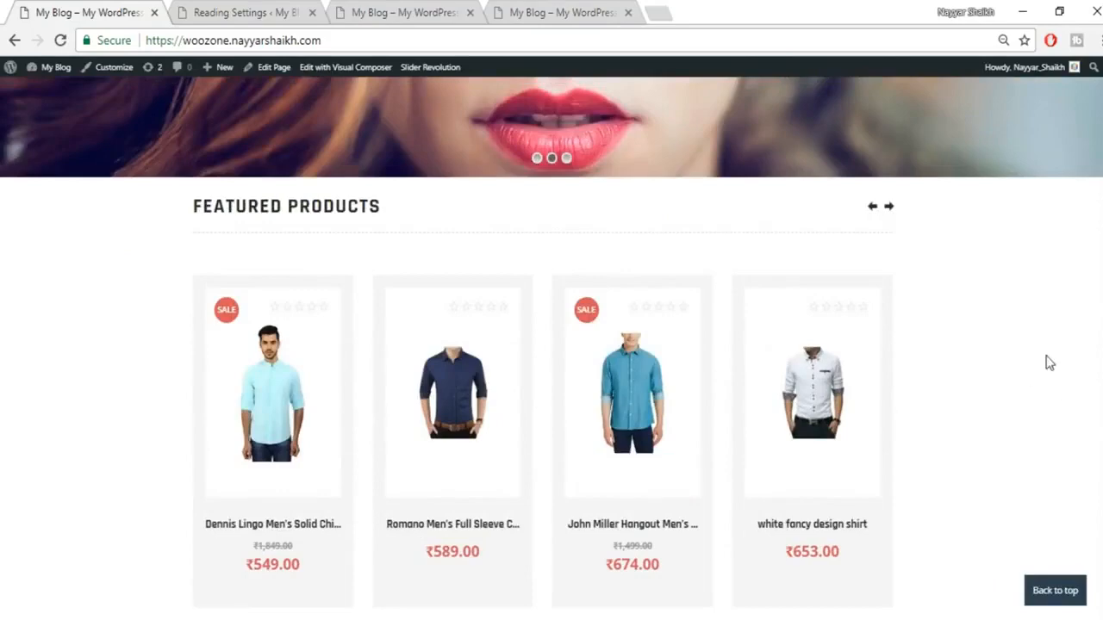
pyautogui.scroll(-1, 1051, 377)
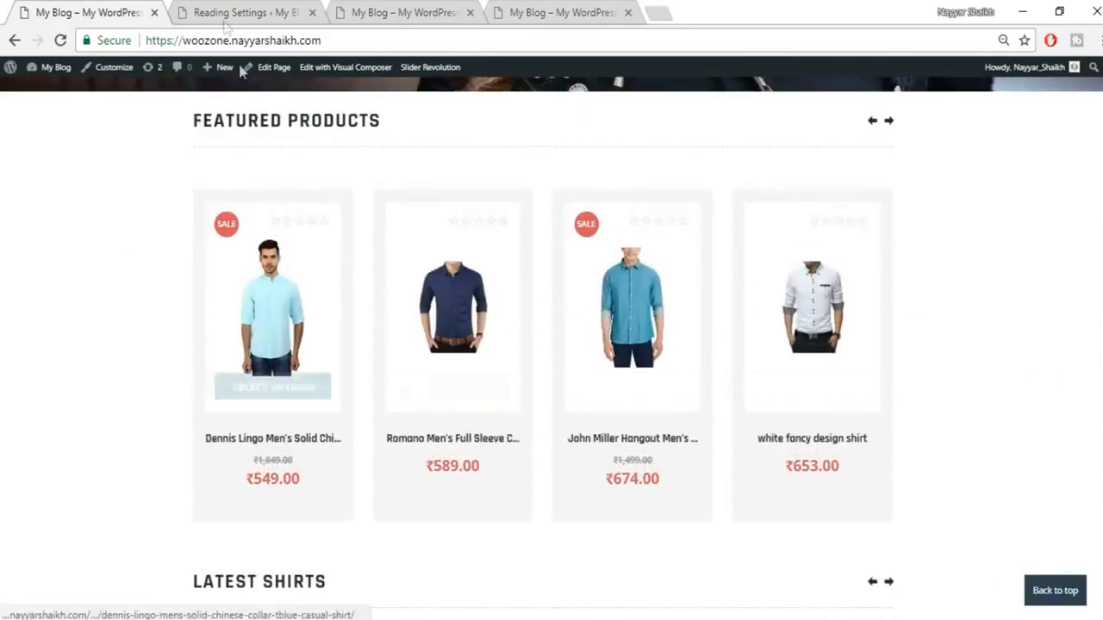
pyautogui.click(226, 20)
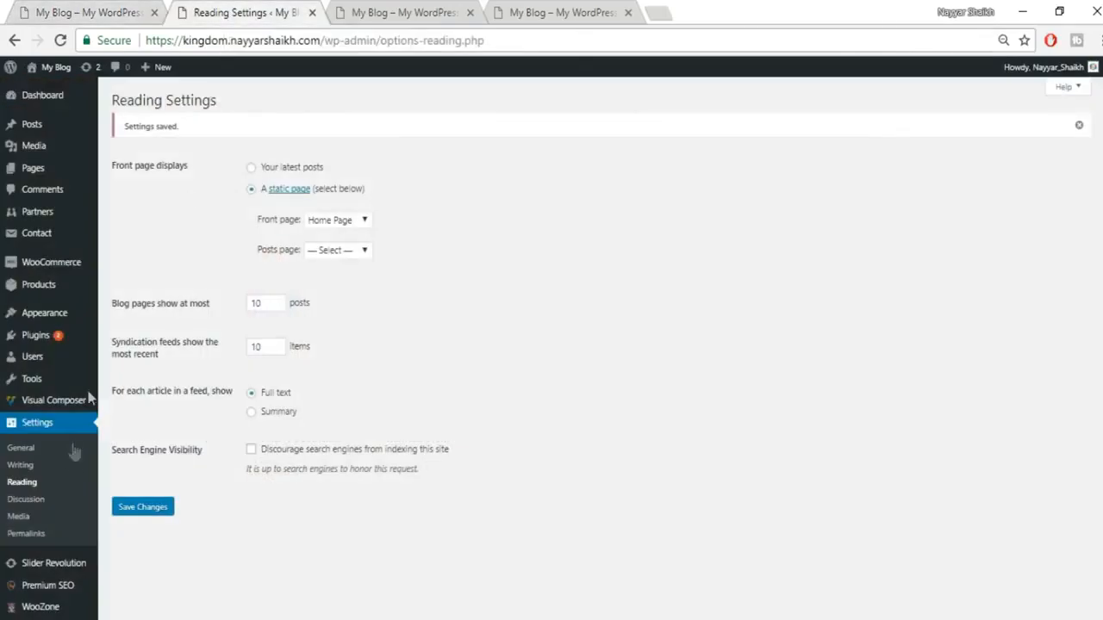
pyautogui.scroll(-1, 73, 463)
pyautogui.moveTo(53, 559)
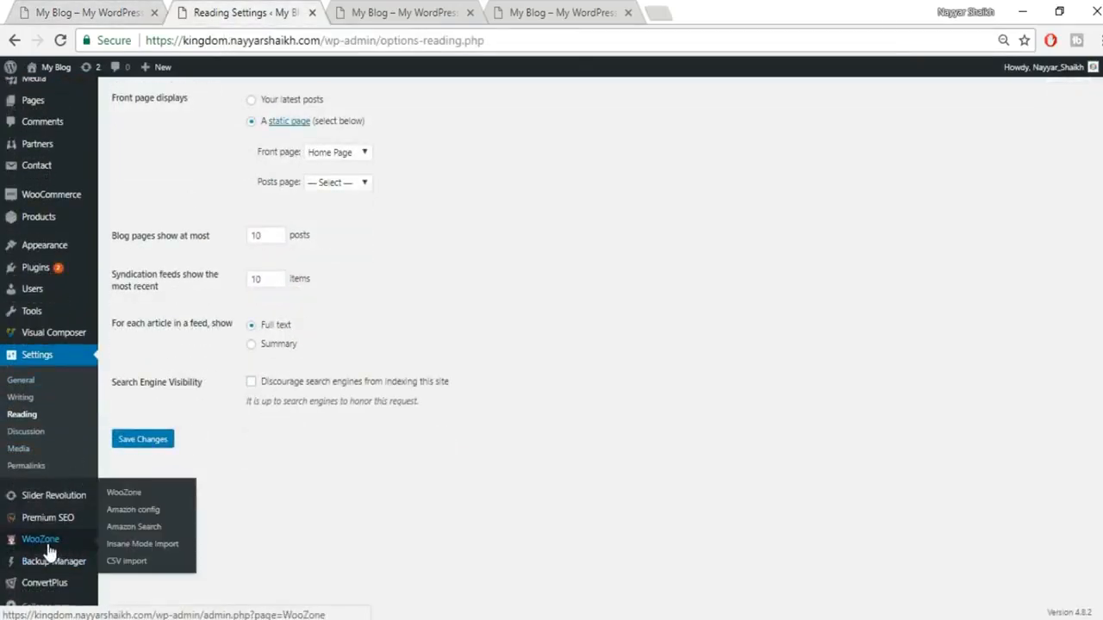
# Step: Open WooZone, paste the item purchase code, and activate the licence
pyautogui.click(50, 545)
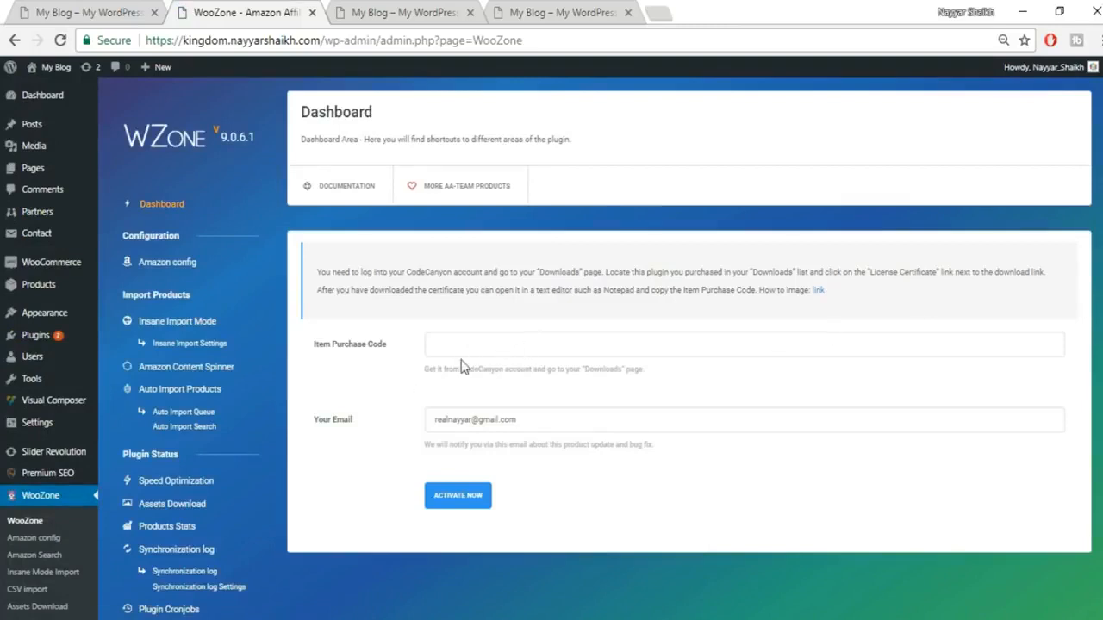
pyautogui.click(532, 344)
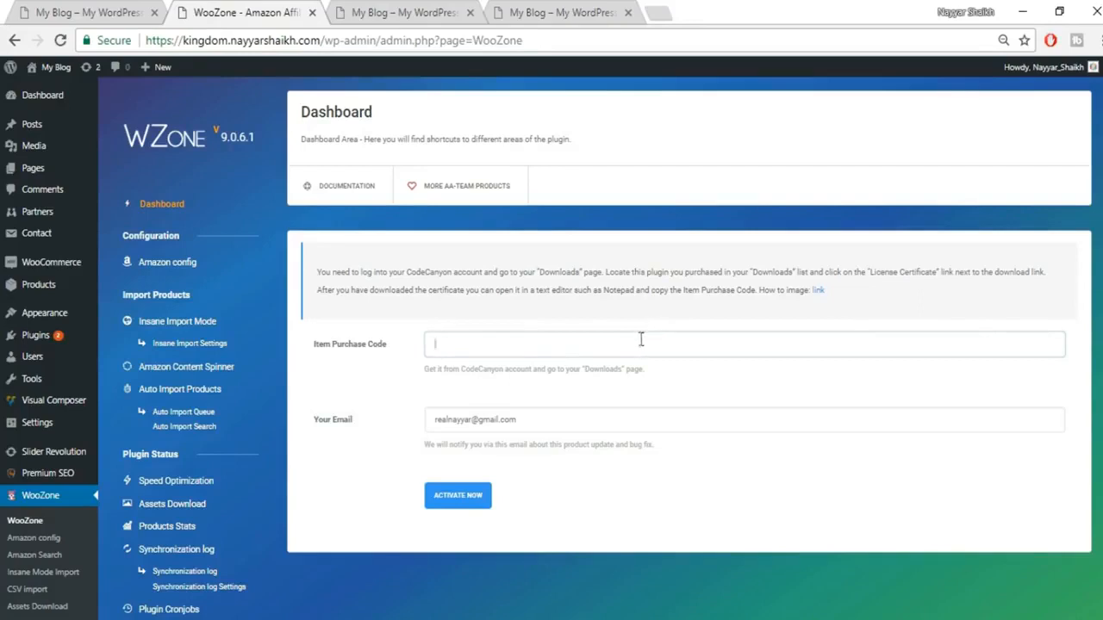
pyautogui.hotkey('ctrl', 'v')
pyautogui.click(474, 507)
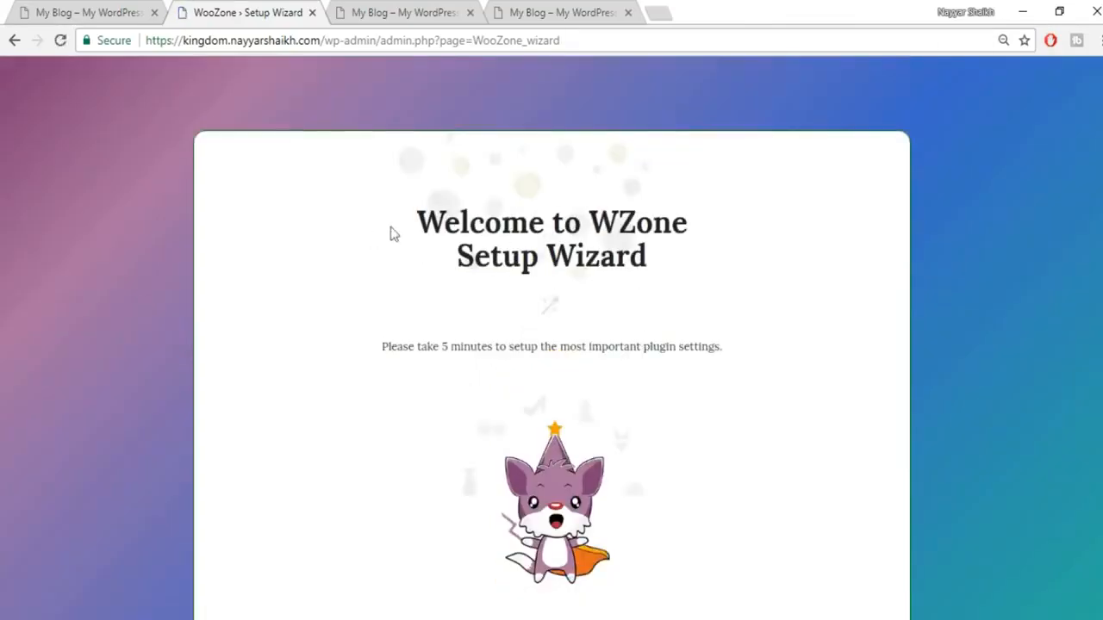
# Step: Launch the setup wizard and answer that the site is an Online Store
pyautogui.scroll(-2, 647, 327)
pyautogui.scroll(1, 734, 463)
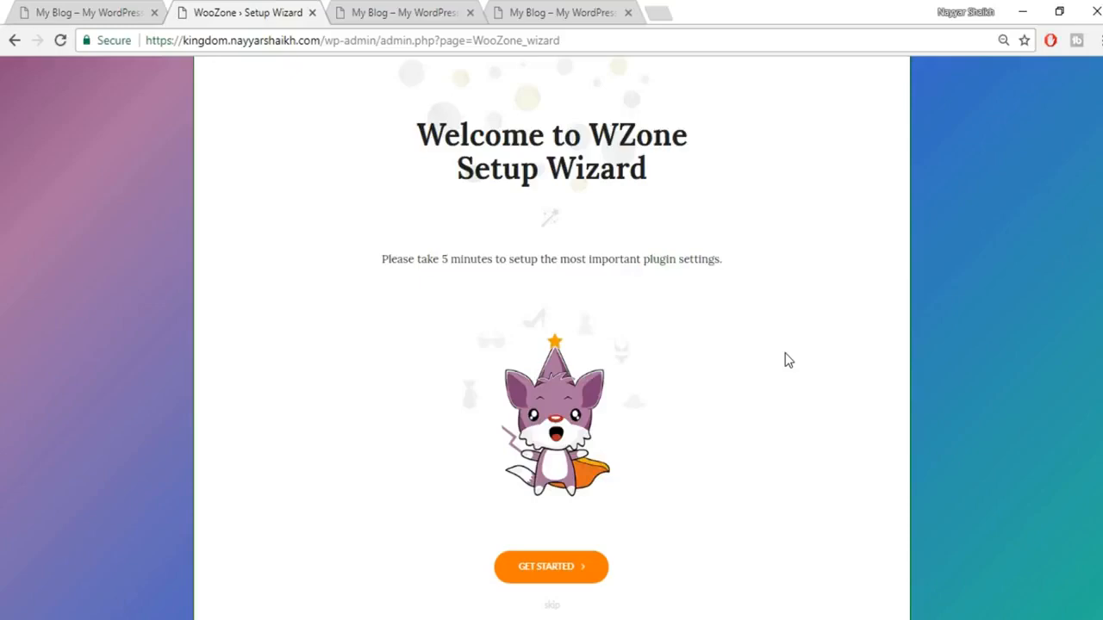
pyautogui.scroll(1, 791, 371)
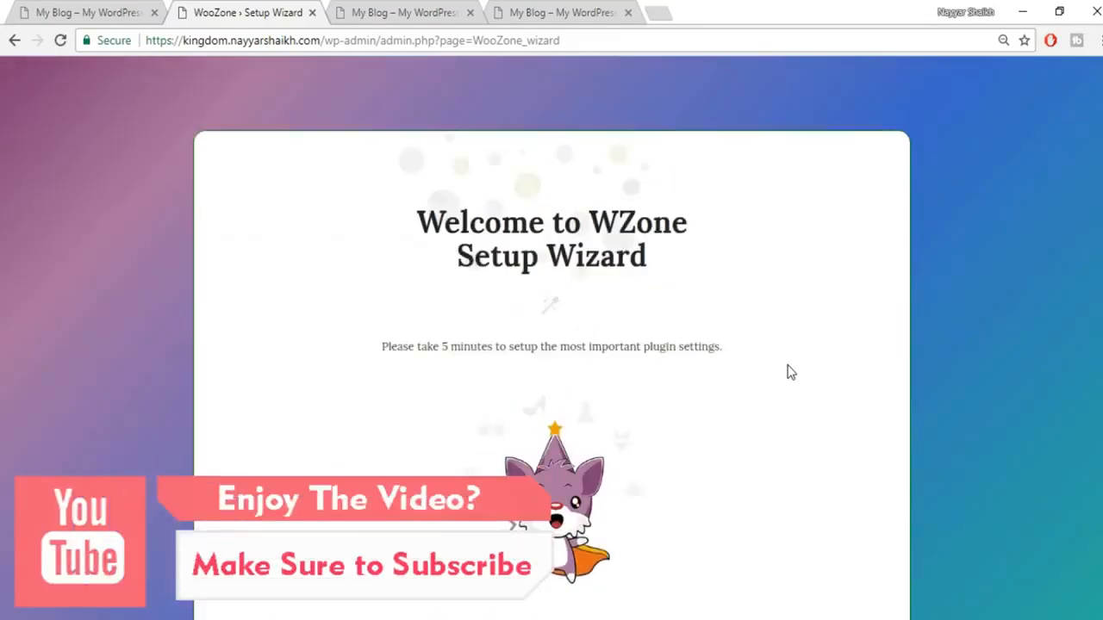
pyautogui.scroll(-2, 801, 351)
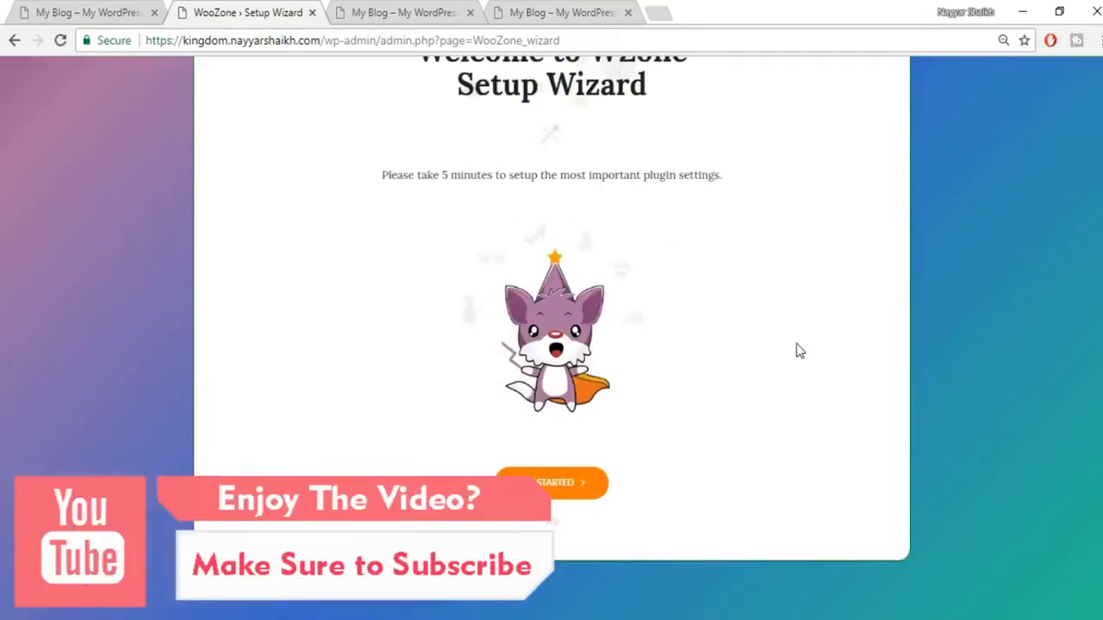
pyautogui.scroll(1, 799, 350)
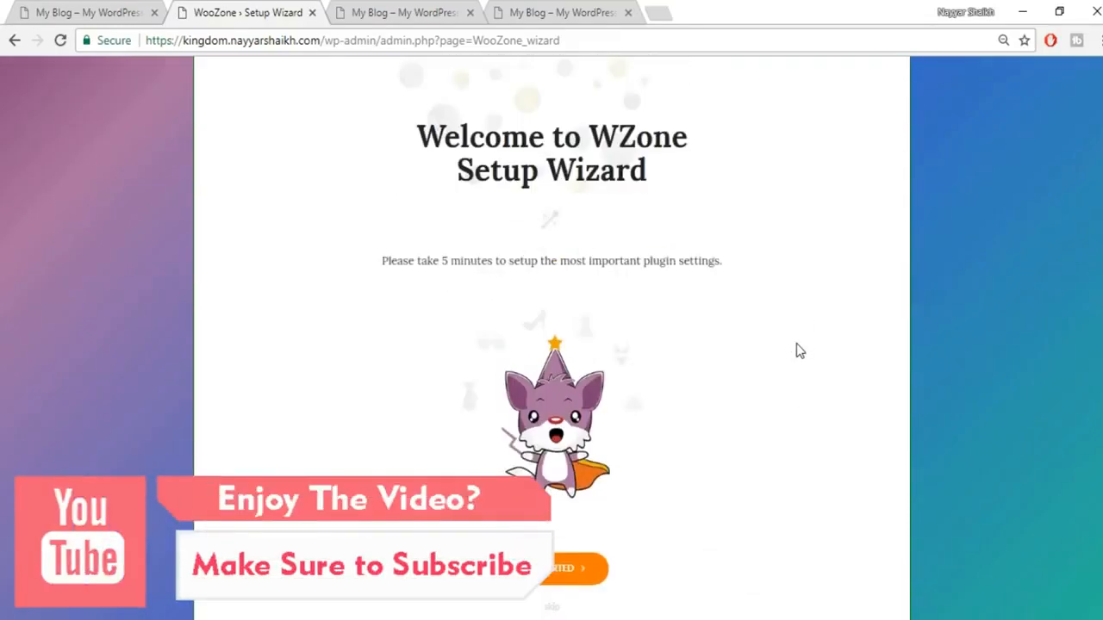
pyautogui.click(543, 585)
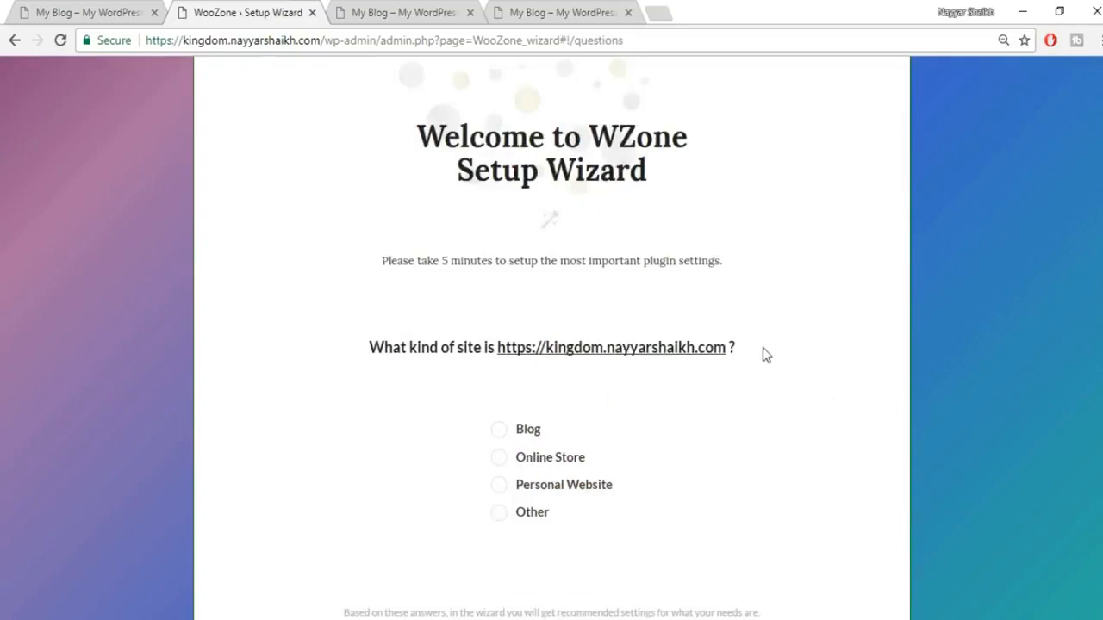
pyautogui.scroll(-1, 762, 354)
pyautogui.click(535, 349)
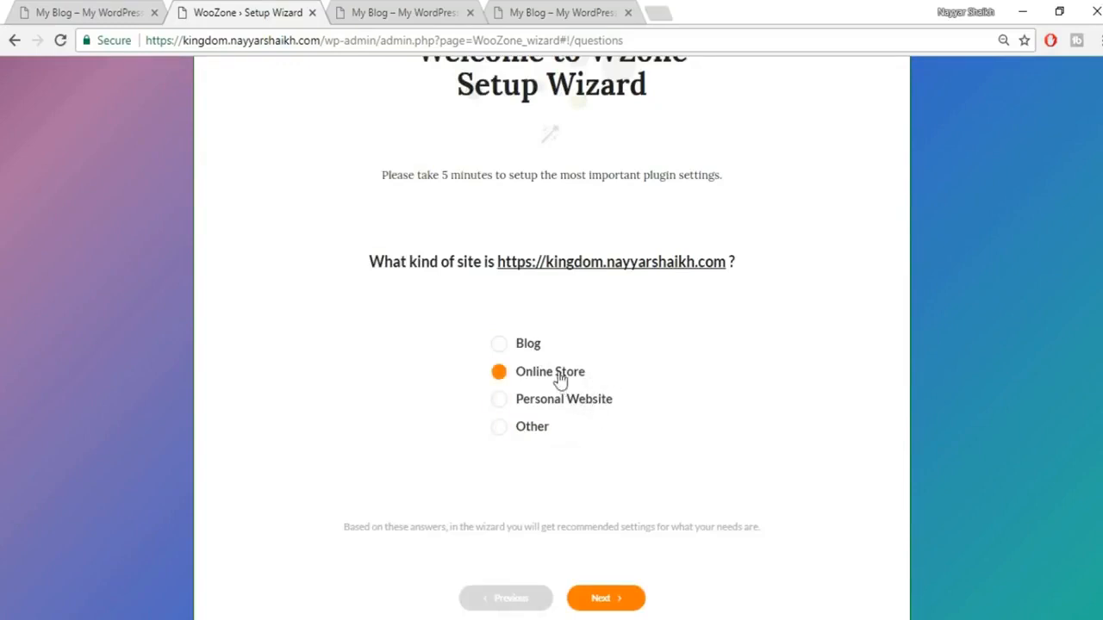
pyautogui.scroll(-1, 776, 430)
pyautogui.click(607, 514)
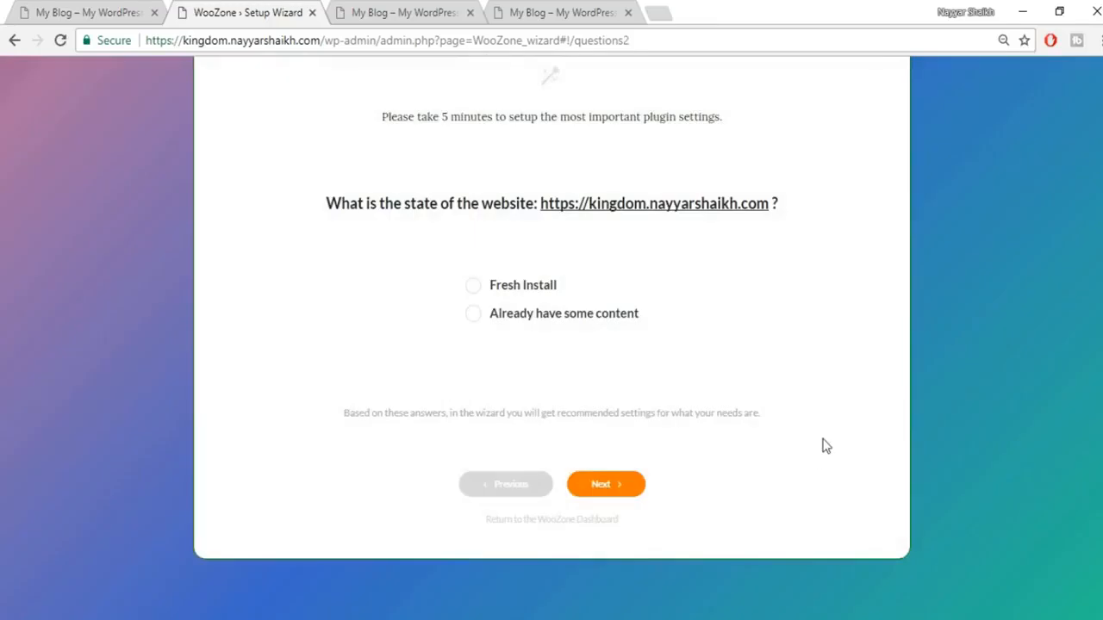
# Step: Choose Fresh Install and set the purpose to creating a new Amazon-products store
pyautogui.click(536, 291)
pyautogui.click(565, 317)
pyautogui.click(530, 293)
pyautogui.click(620, 491)
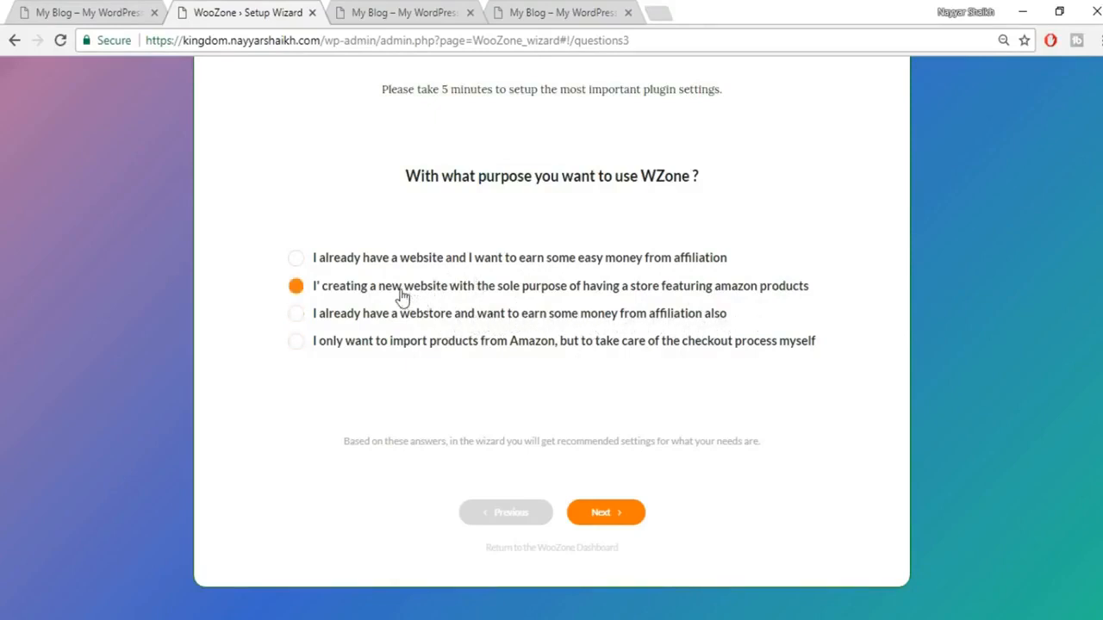
pyautogui.click(472, 298)
# Step: Accept Settings and keep prices at Amazon OR other sellers, merchant Amazon and other sellers
pyautogui.click(628, 513)
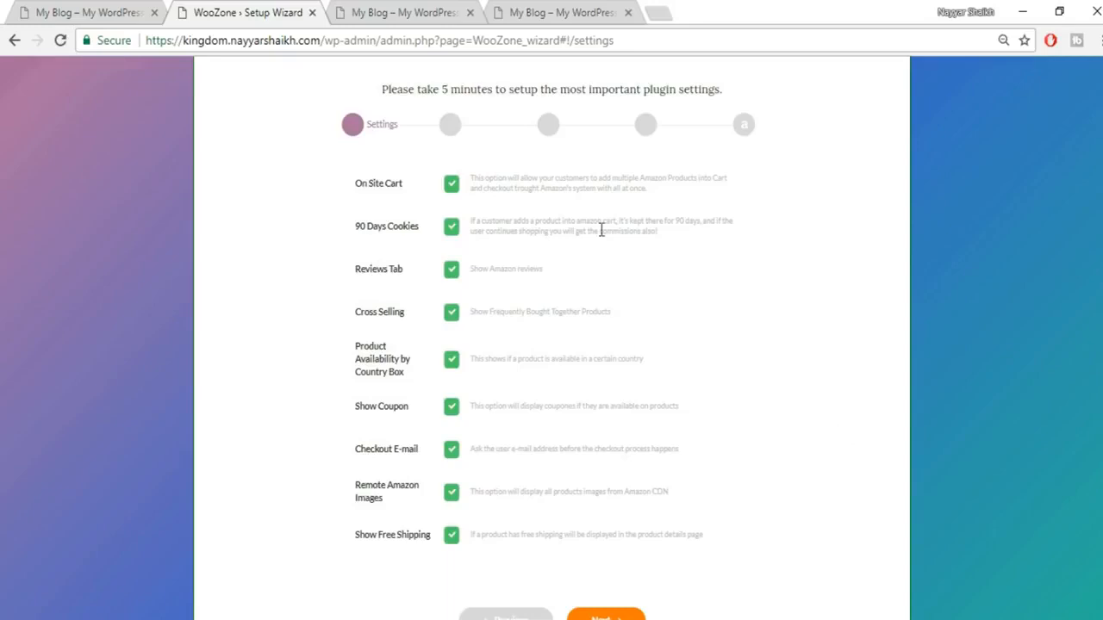
pyautogui.scroll(-1, 466, 498)
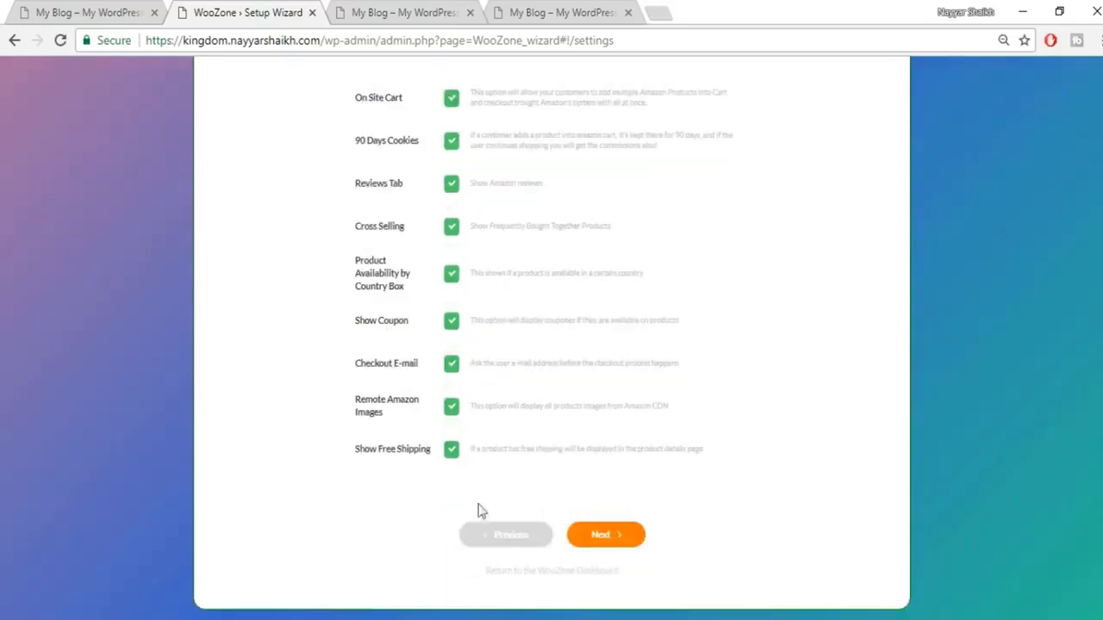
pyautogui.click(606, 537)
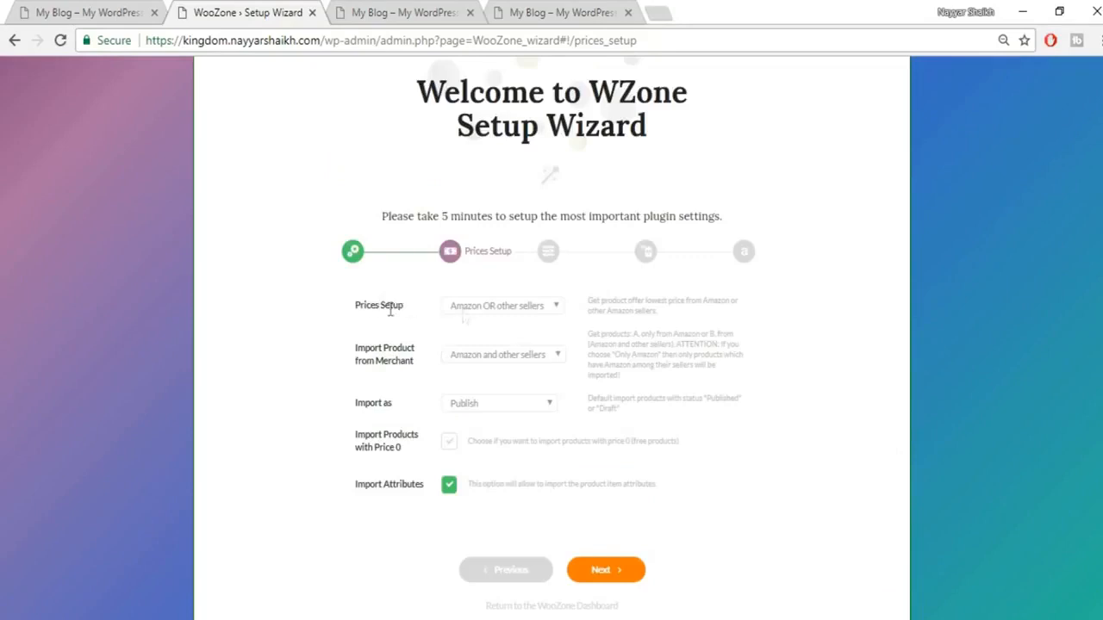
pyautogui.click(513, 308)
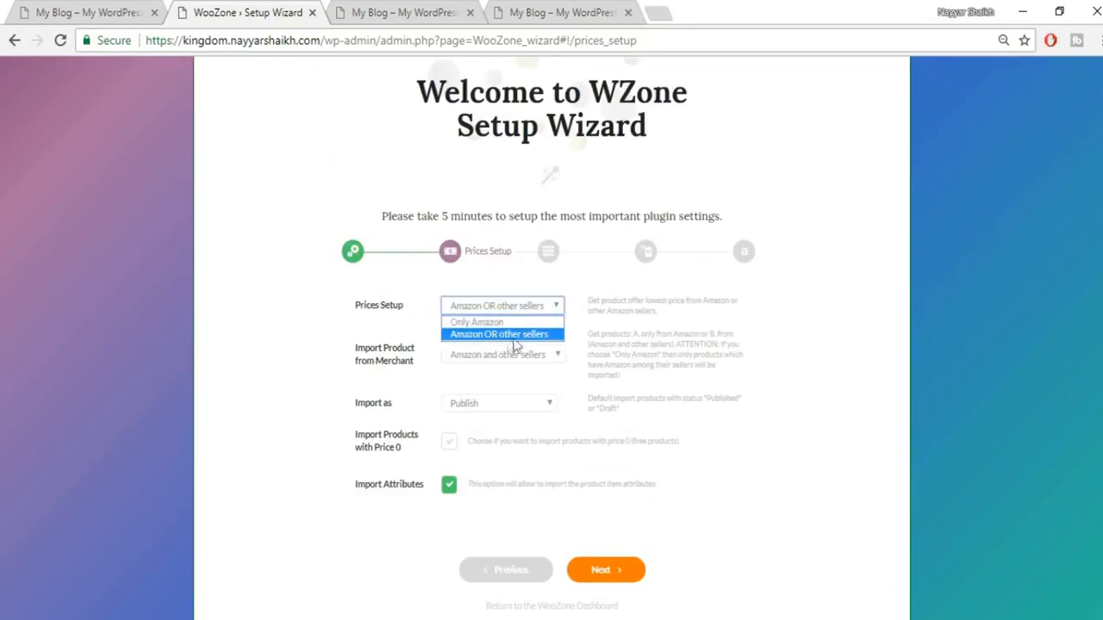
pyautogui.click(517, 343)
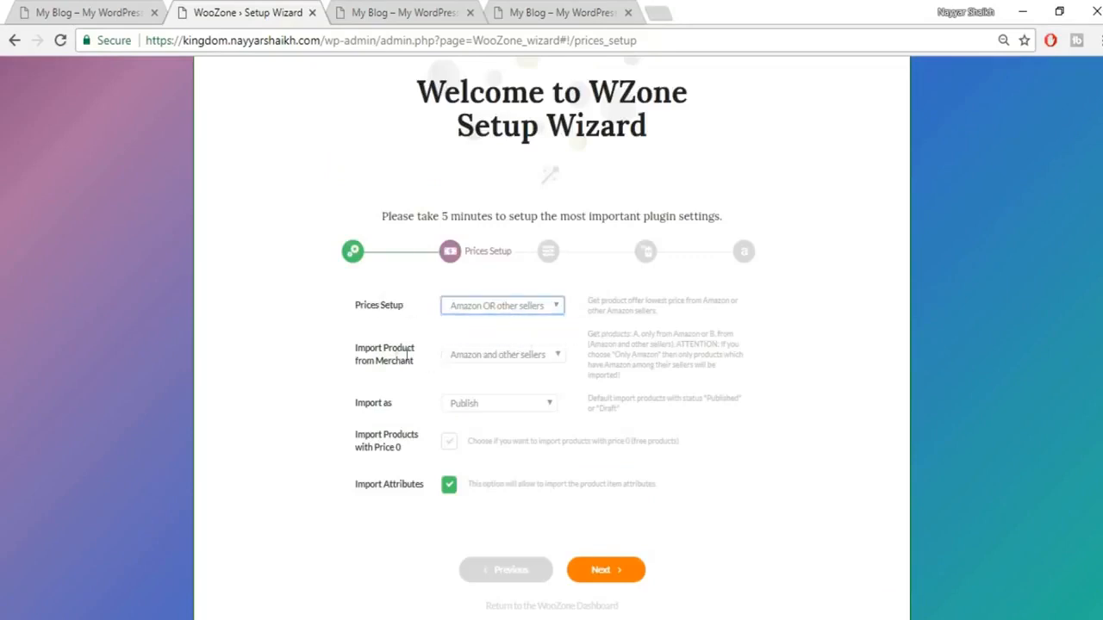
pyautogui.click(488, 355)
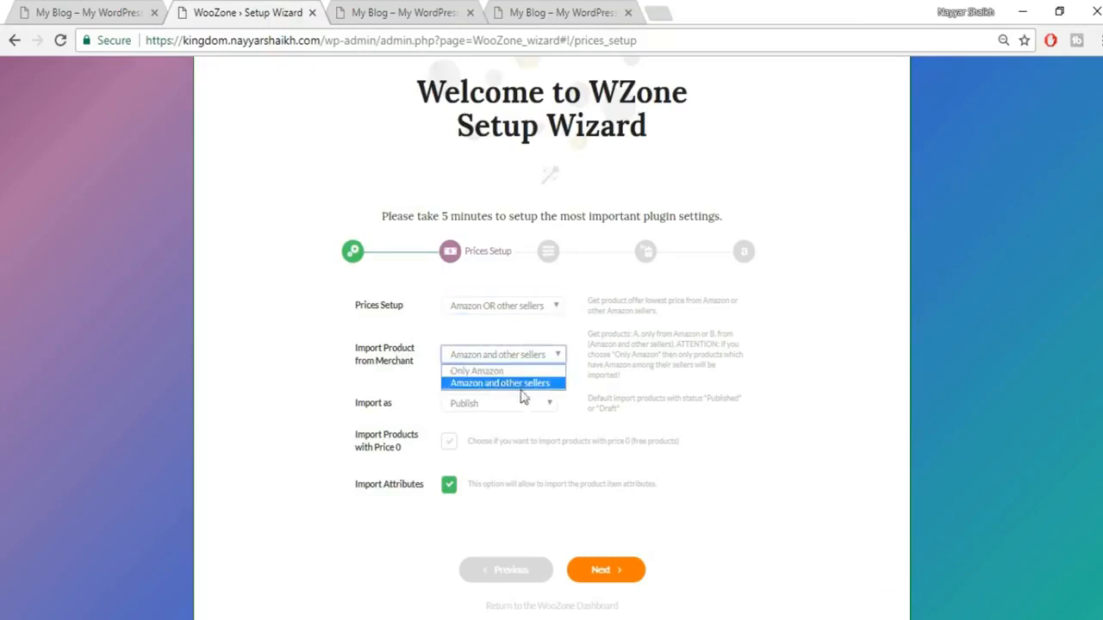
pyautogui.click(558, 385)
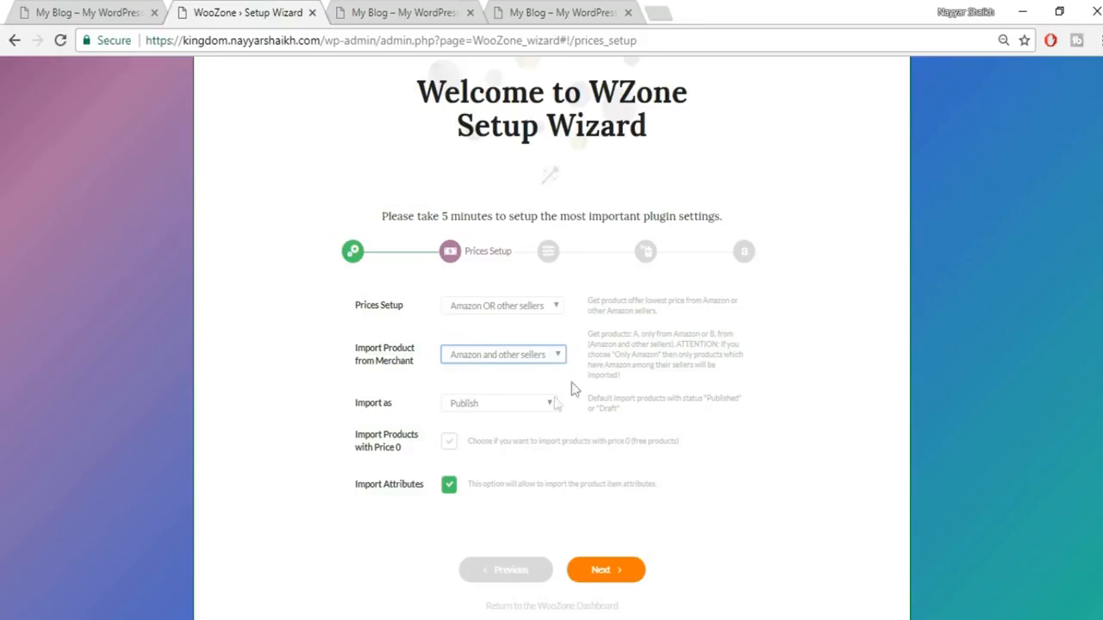
# Step: Keep Publish as the product import status
pyautogui.click(530, 413)
pyautogui.click(508, 419)
pyautogui.click(498, 414)
pyautogui.click(500, 421)
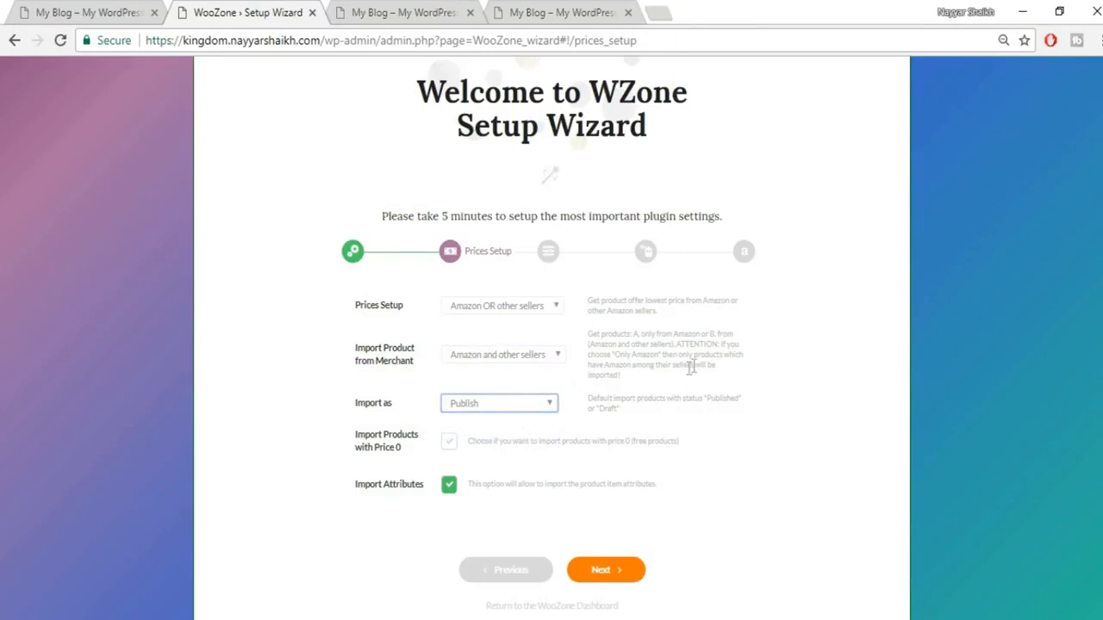
pyautogui.click(535, 405)
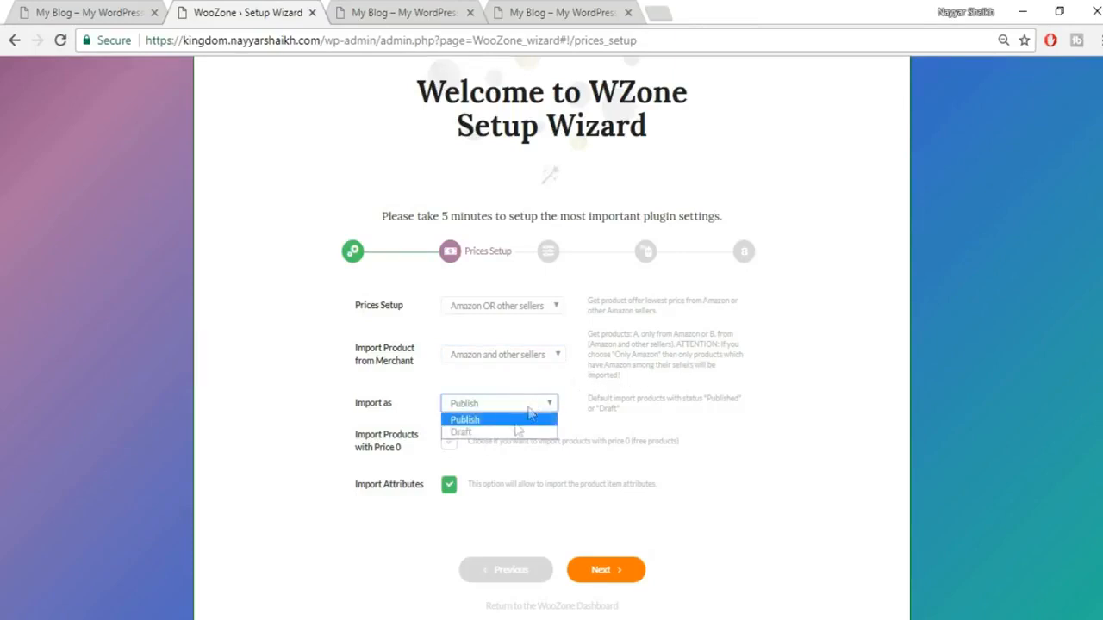
pyautogui.click(705, 423)
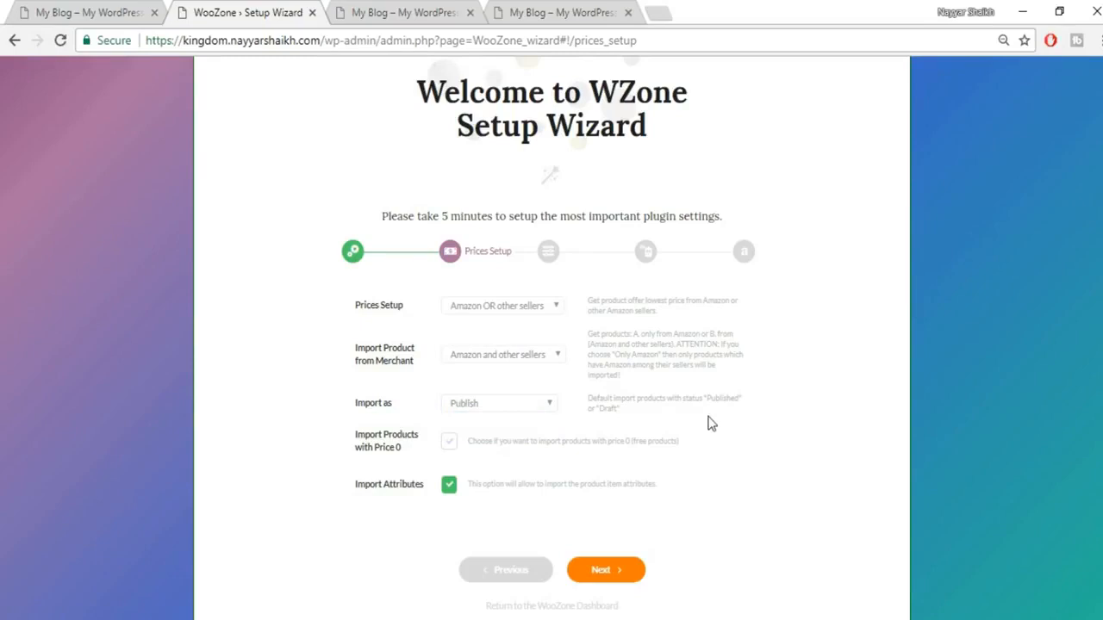
pyautogui.click(516, 404)
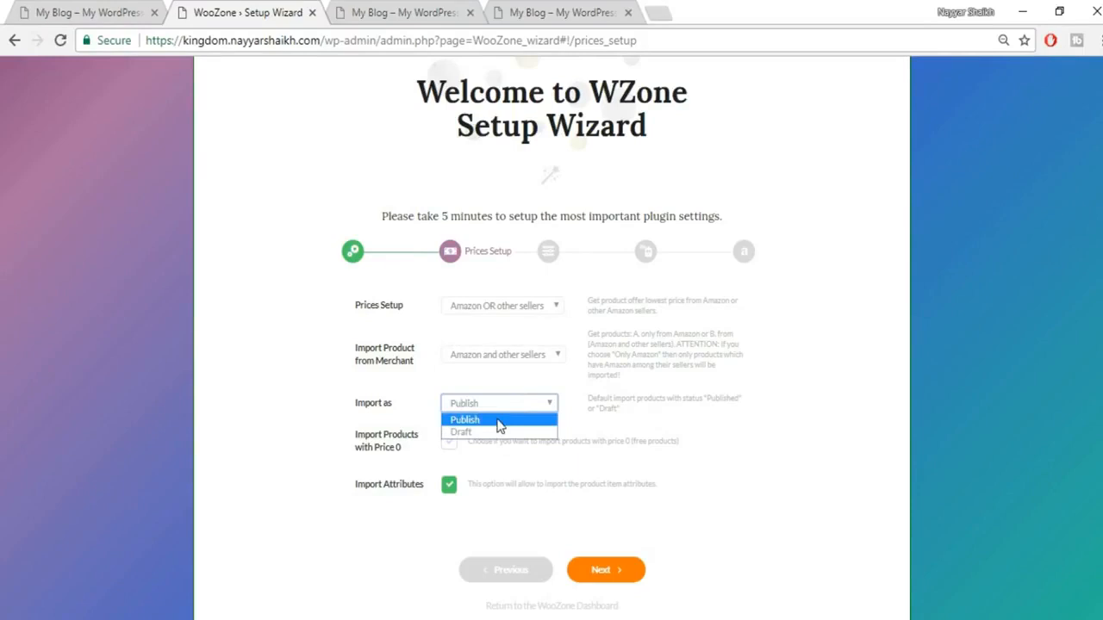
pyautogui.click(499, 424)
pyautogui.scroll(-1, 920, 387)
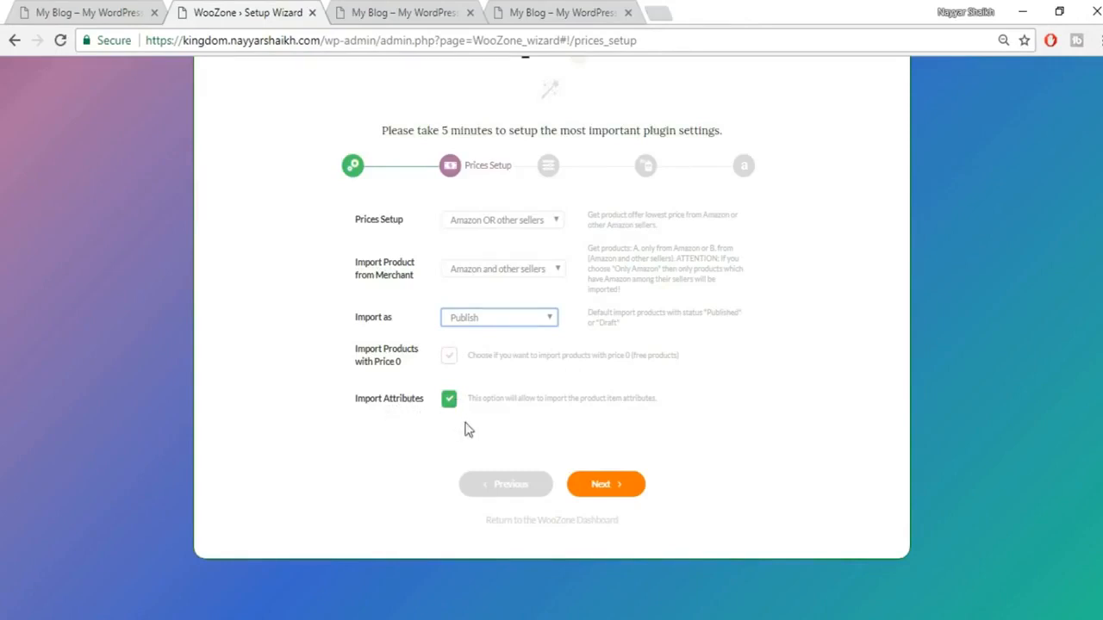
# Step: On Fine Tuning, try the Variations slider and leave images and variations at all
pyautogui.click(624, 492)
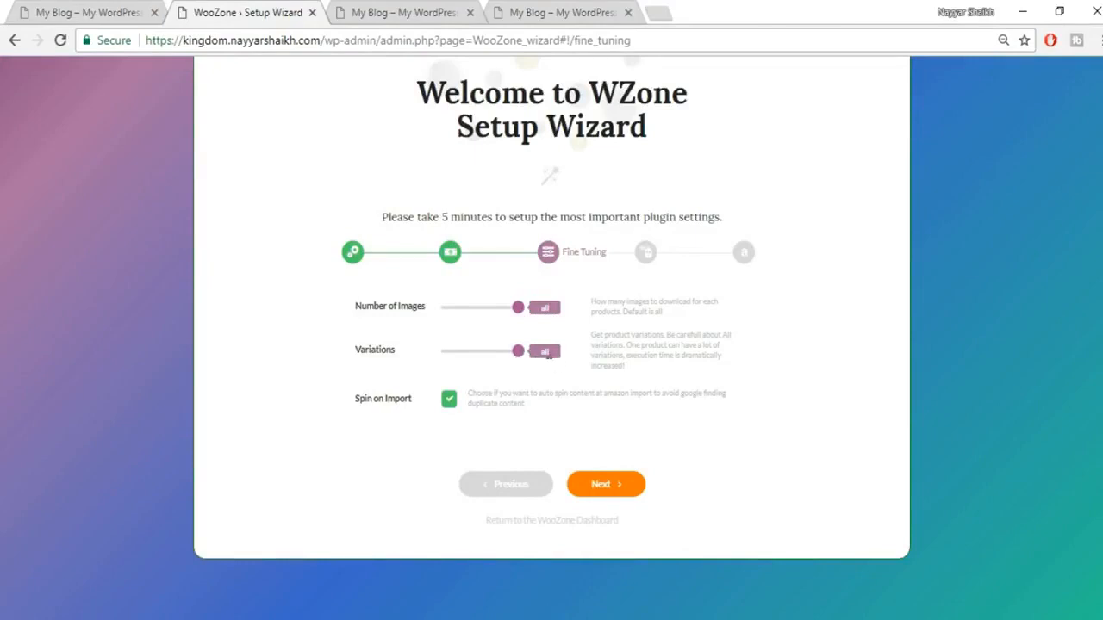
pyautogui.moveTo(517, 352); pyautogui.dragTo(425, 358)
pyautogui.click(517, 352)
pyautogui.moveTo(518, 352); pyautogui.dragTo(627, 367)
pyautogui.moveTo(556, 357); pyautogui.dragTo(533, 357)
# Step: On Customization, change the redirect delay from 3 to 1 second
pyautogui.click(615, 489)
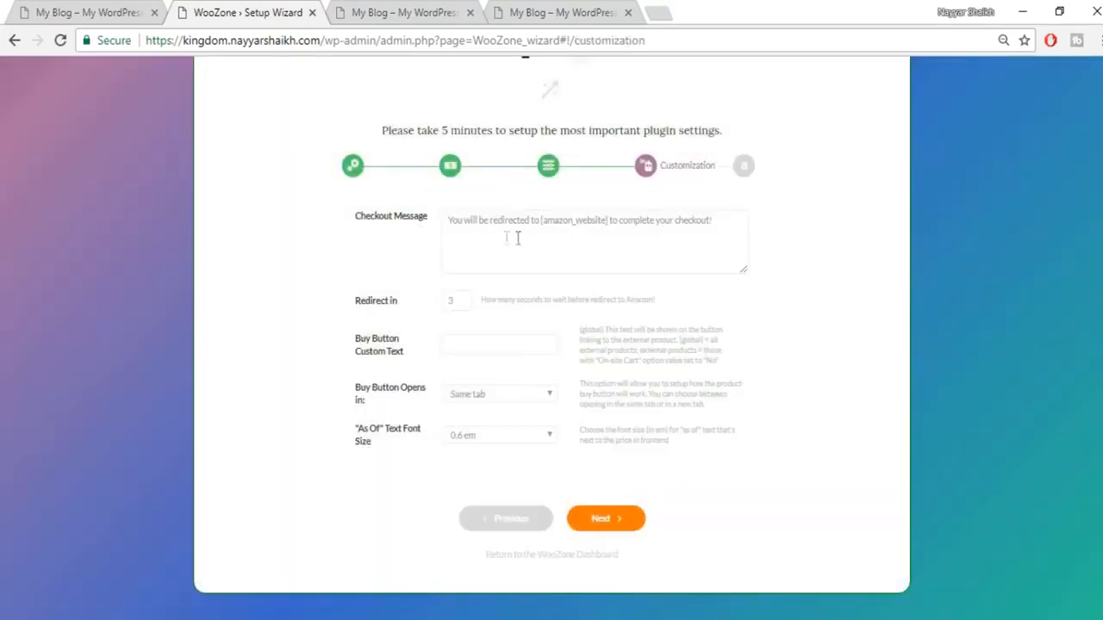
pyautogui.click(489, 234)
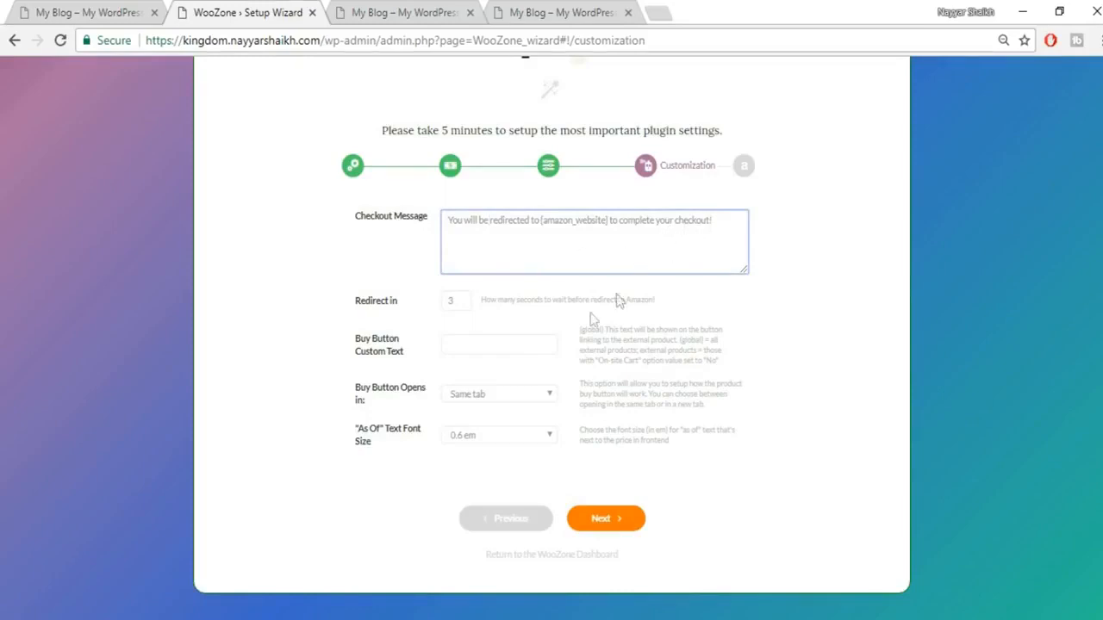
pyautogui.moveTo(465, 302); pyautogui.dragTo(429, 303)
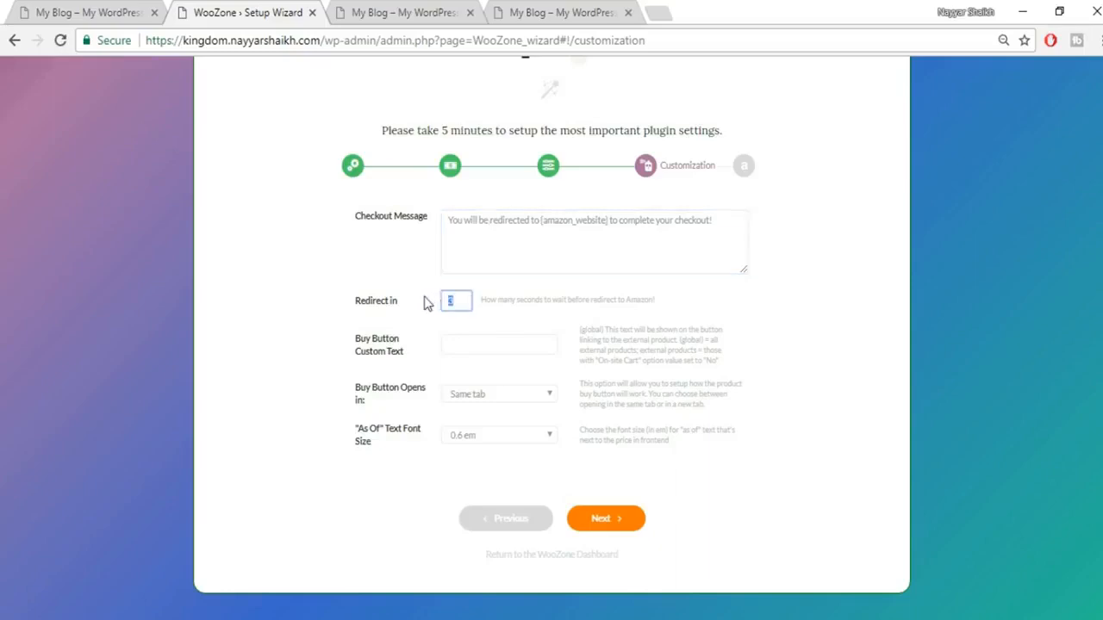
pyautogui.click(500, 318)
pyautogui.moveTo(457, 304); pyautogui.dragTo(433, 312)
pyautogui.click(522, 333)
# Step: Set the buy button text to Buy Now, opening in the same tab
pyautogui.click(498, 349)
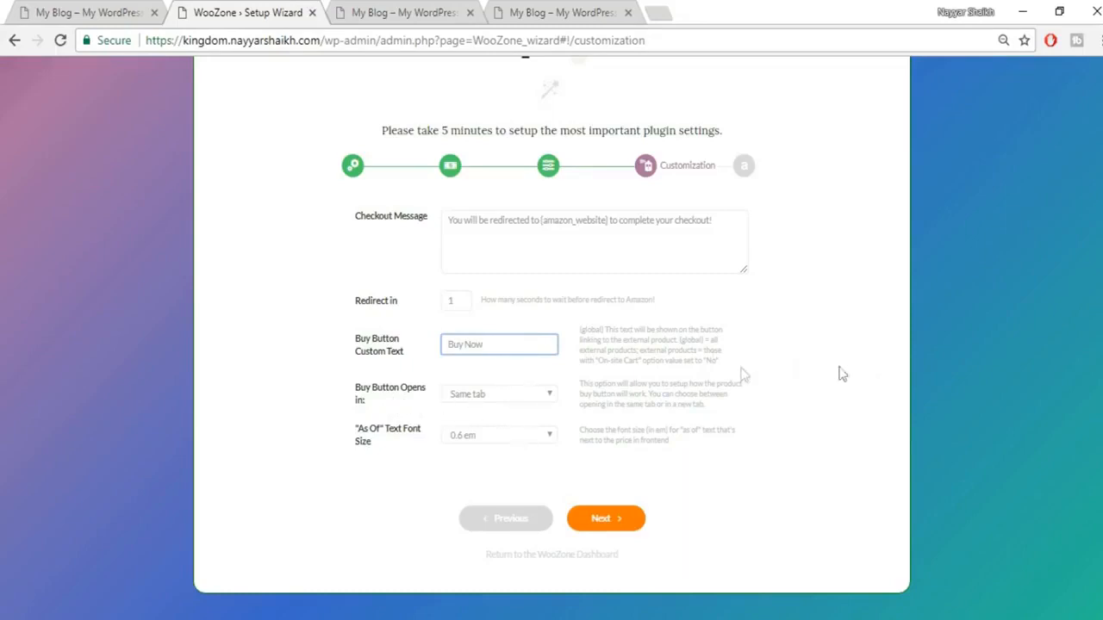
pyautogui.click(514, 400)
pyautogui.click(515, 412)
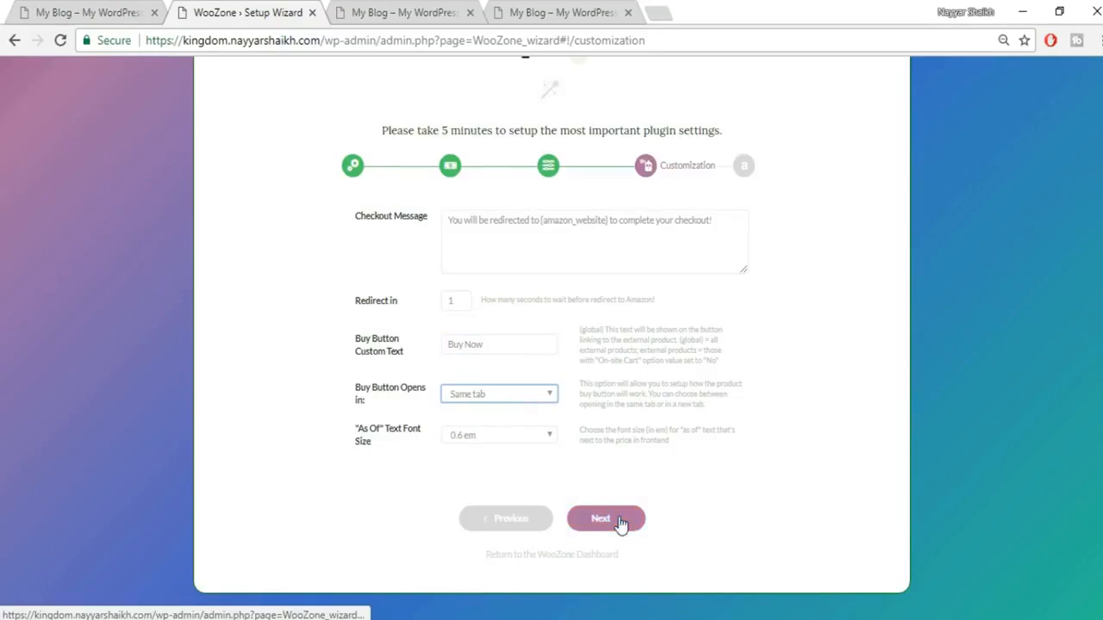
# Step: Advance to the Amazon Keys step and review its demo access keys and blank affiliate ID fields
pyautogui.click(620, 523)
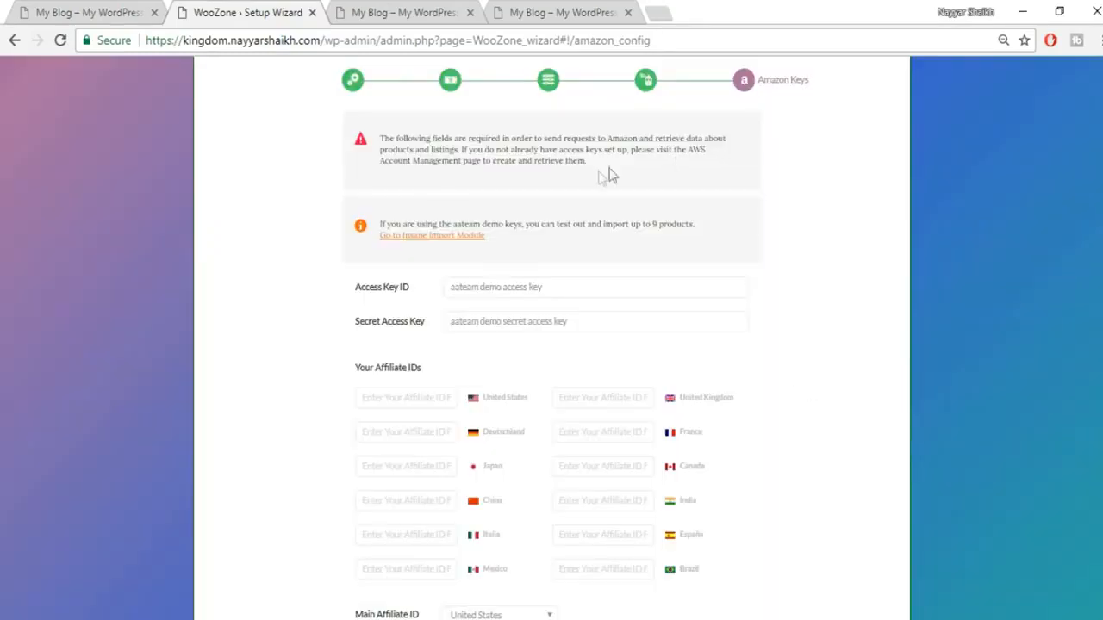
pyautogui.scroll(-1, 776, 226)
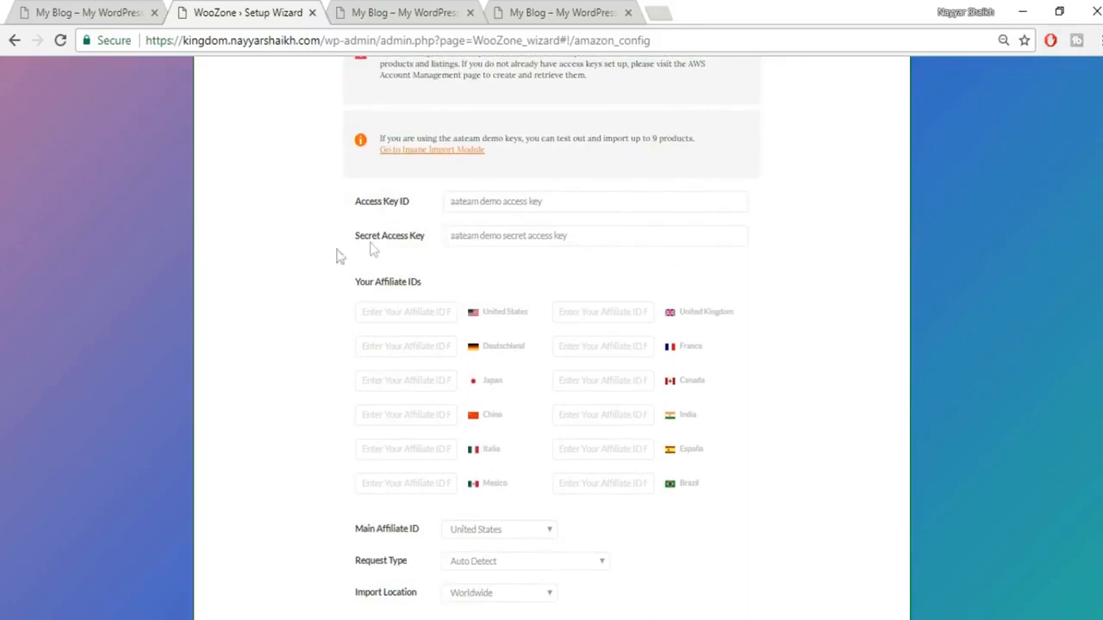
pyautogui.scroll(-1, 791, 248)
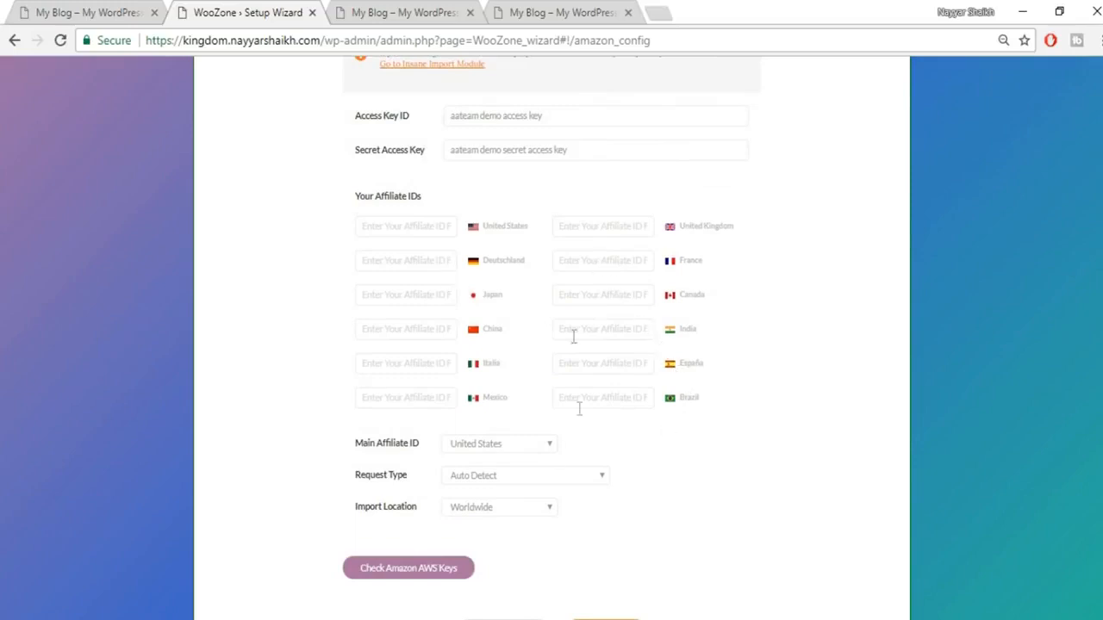
pyautogui.scroll(1, 679, 377)
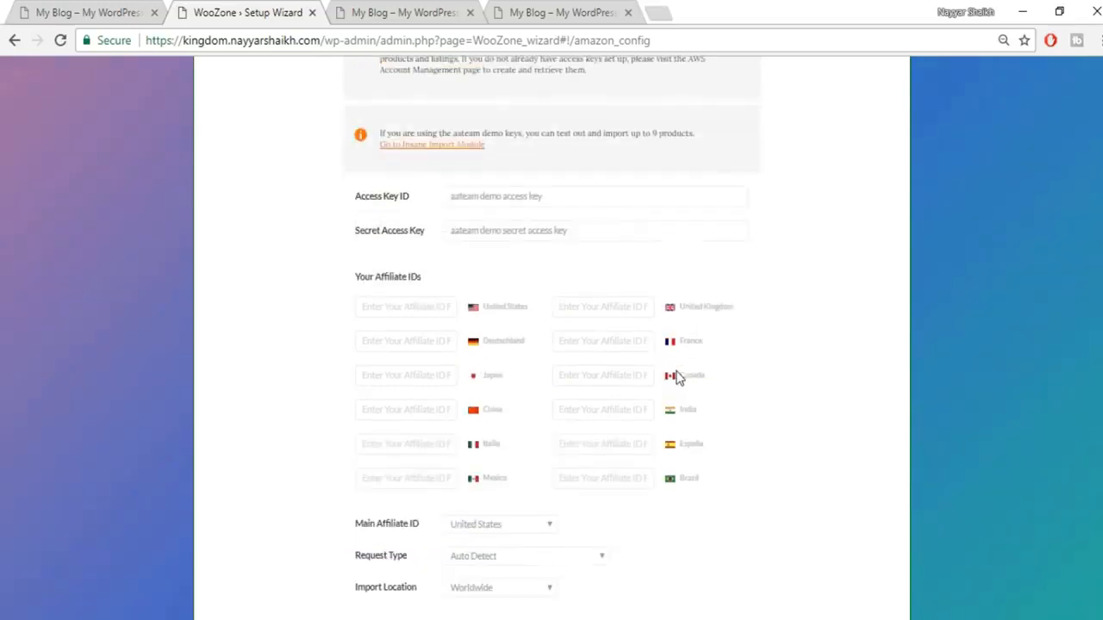
# Step: Go to affiliate-program.amazon.in in a new browser tab
pyautogui.click(664, 12)
pyautogui.write('a')
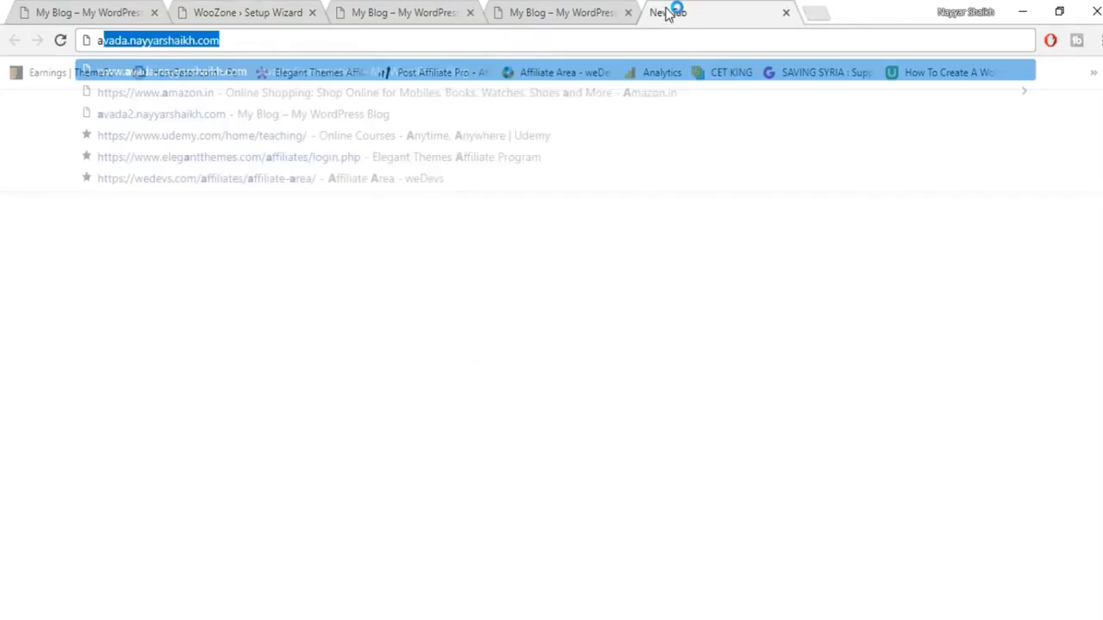
pyautogui.write('ffiliate')
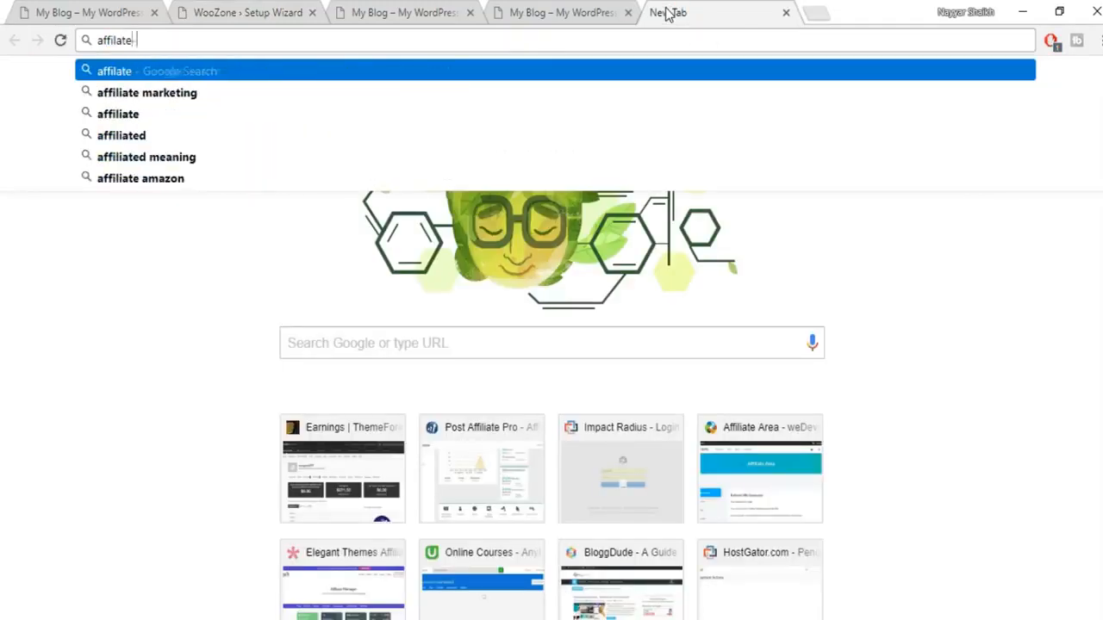
pyautogui.write('-')
pyautogui.press('Down')
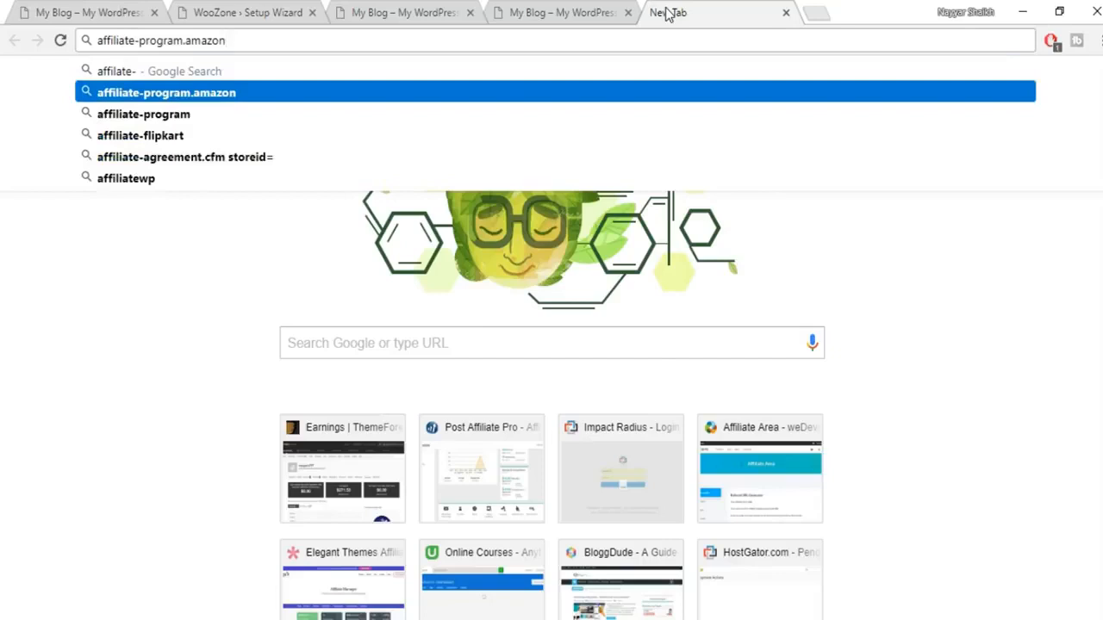
pyautogui.write('.ine')
pyautogui.press('BackSpace')
pyautogui.press('BackSpace')
pyautogui.write('n')
pyautogui.press('Return')
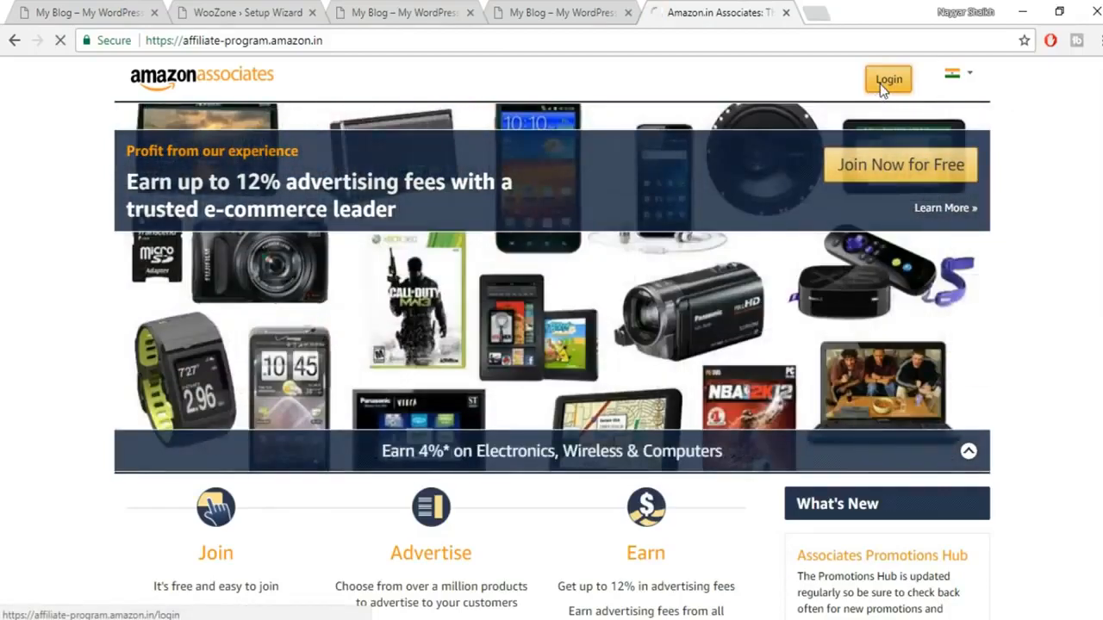
# Step: Sign in to Amazon.in Associates, then return to the WooZone setup wizard tab
pyautogui.click(880, 83)
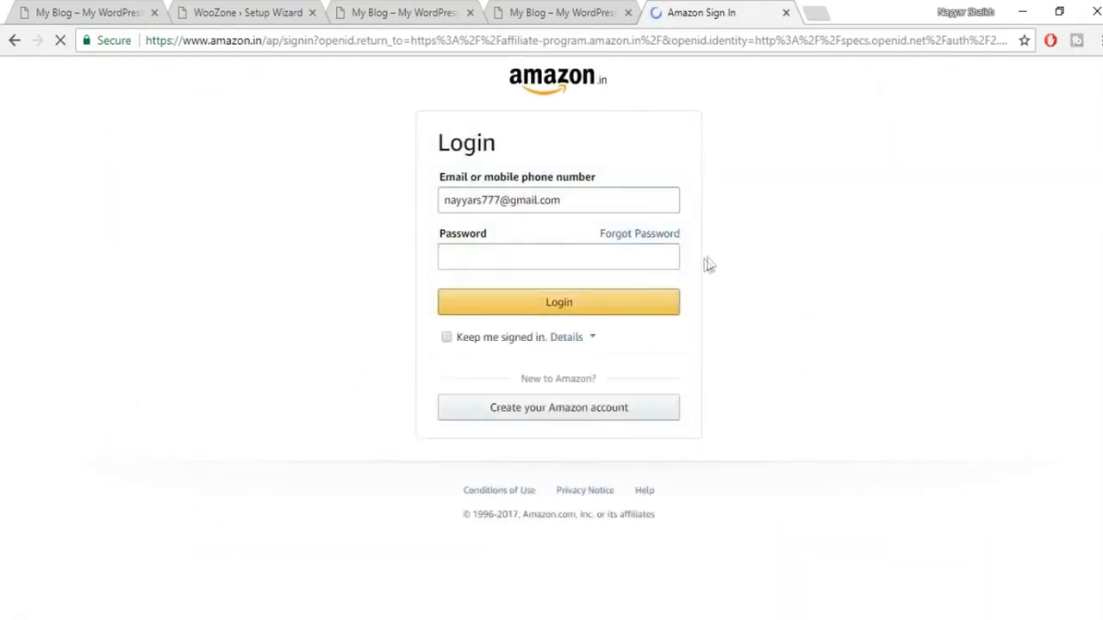
pyautogui.click(611, 318)
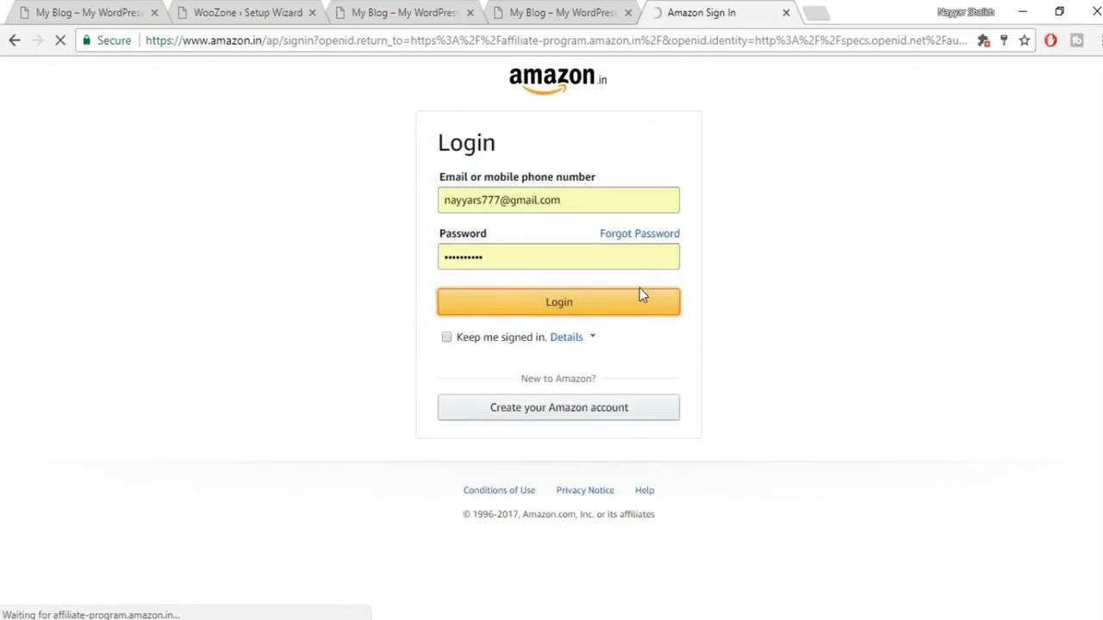
pyautogui.click(564, 12)
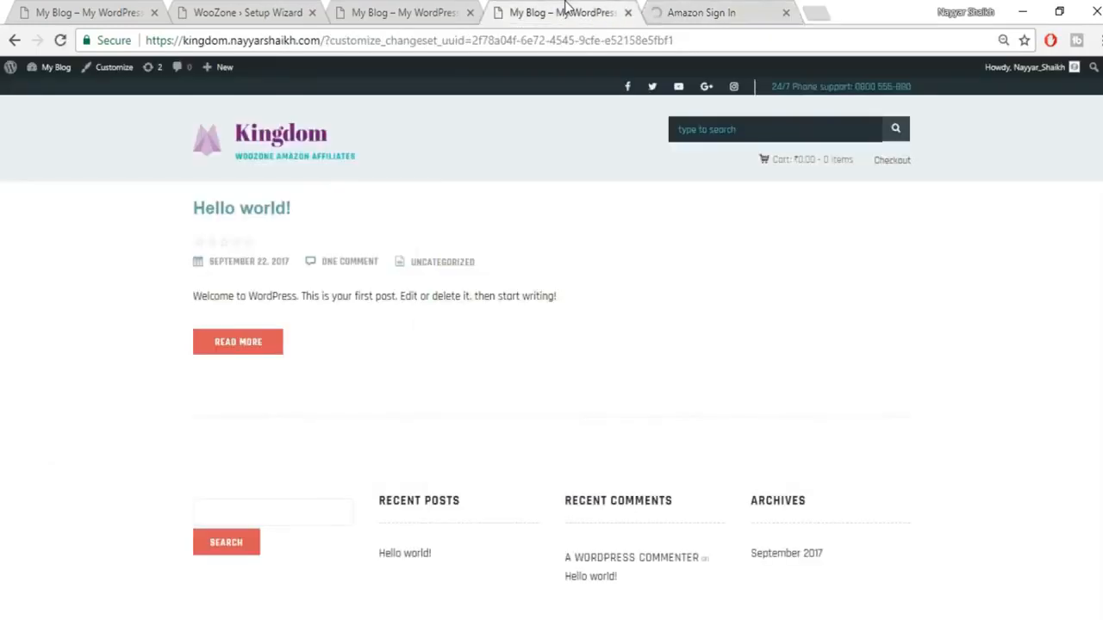
pyautogui.click(377, 10)
pyautogui.click(226, 10)
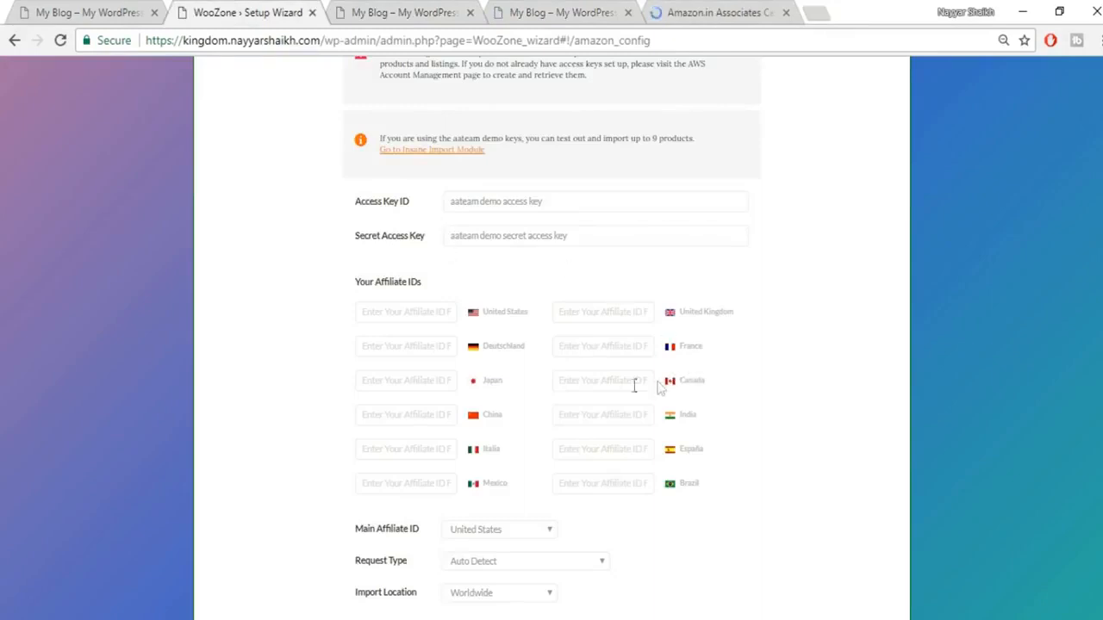
# Step: Copy the Associates store ID and paste it into WooZone's India affiliate ID field
pyautogui.click(715, 14)
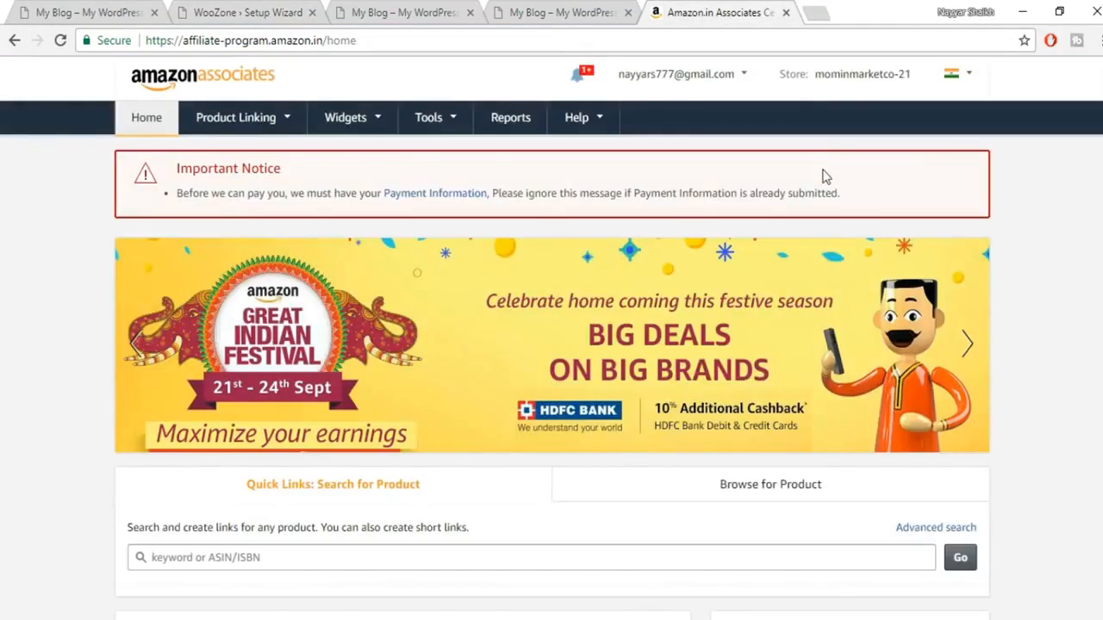
pyautogui.moveTo(912, 74); pyautogui.dragTo(815, 74)
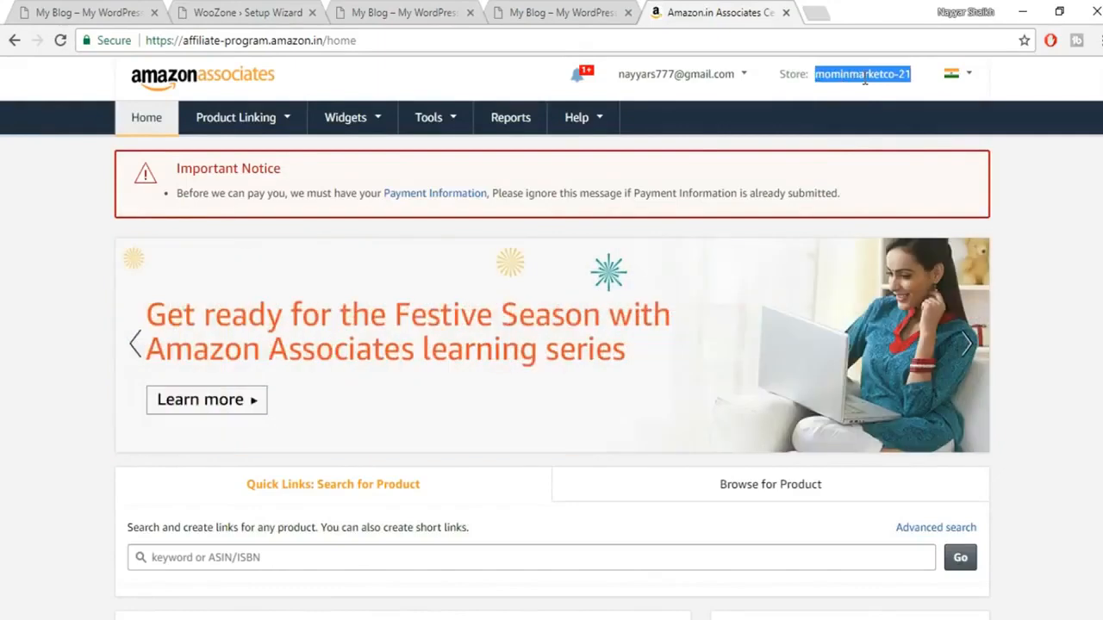
pyautogui.rightClick(865, 78)
pyautogui.click(879, 92)
pyautogui.click(396, 12)
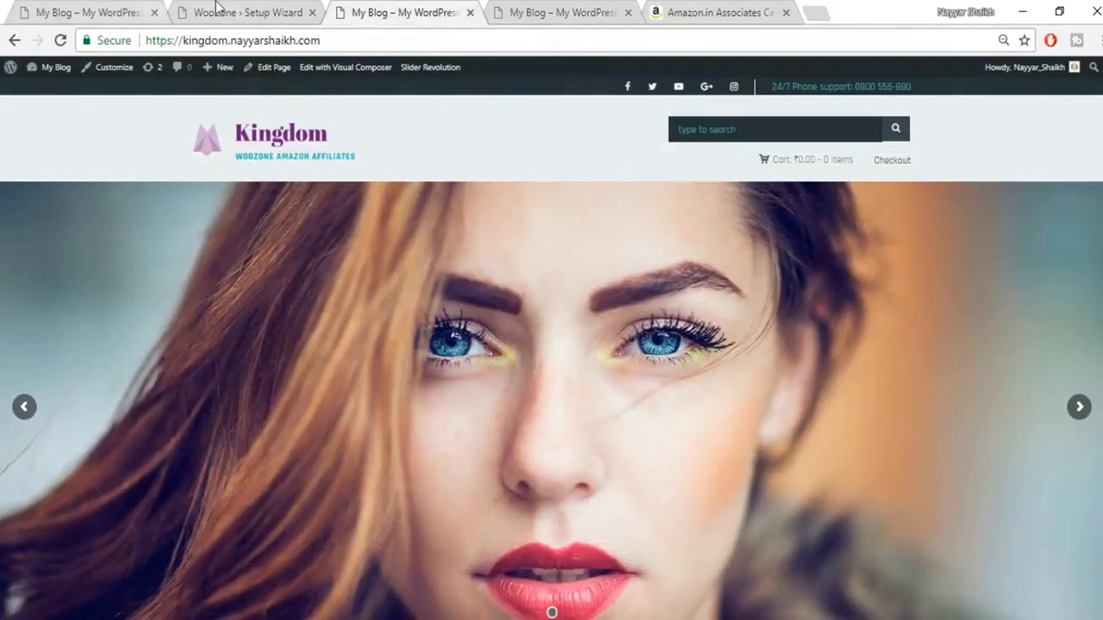
pyautogui.click(217, 7)
pyautogui.click(621, 414)
pyautogui.hotkey('ctrl', 'v')
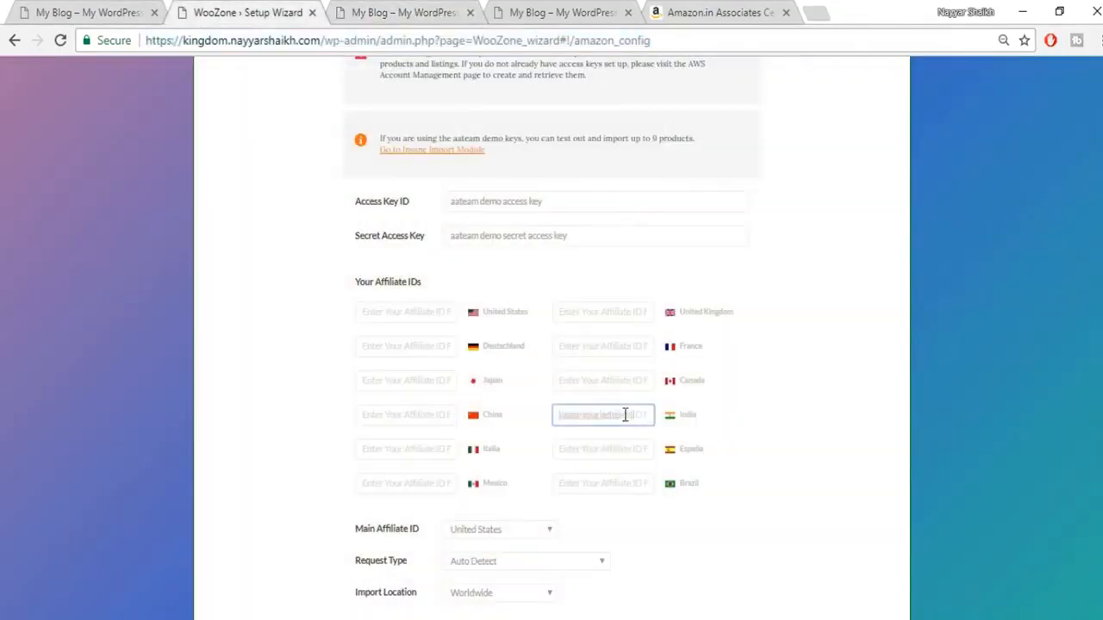
# Step: Check the Associates store's country setting, then go back to the Associates home page
pyautogui.click(749, 10)
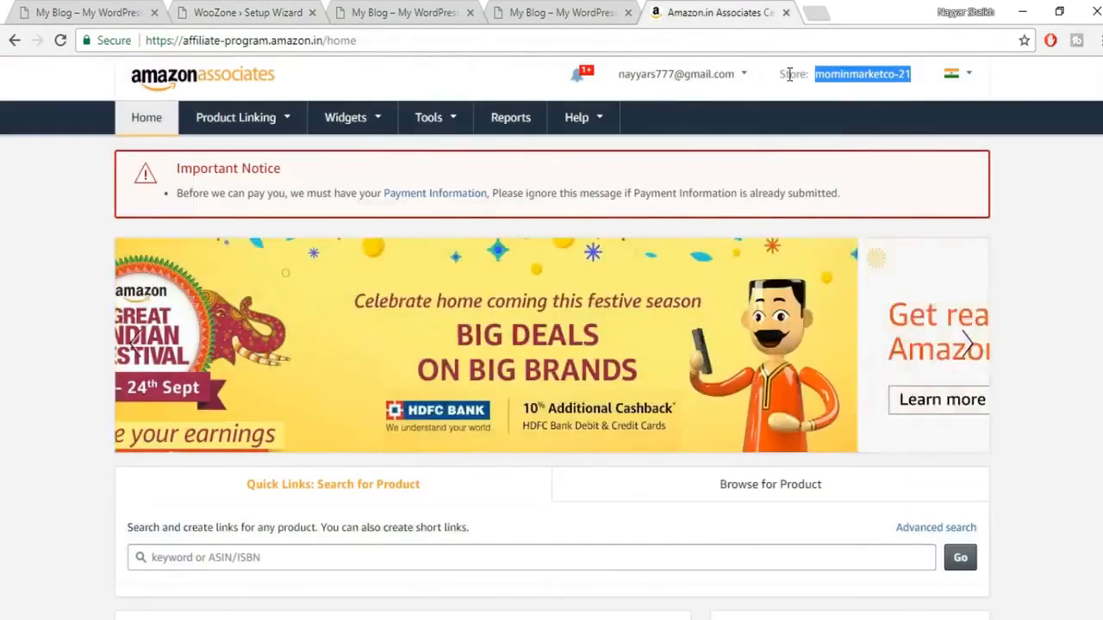
pyautogui.click(967, 77)
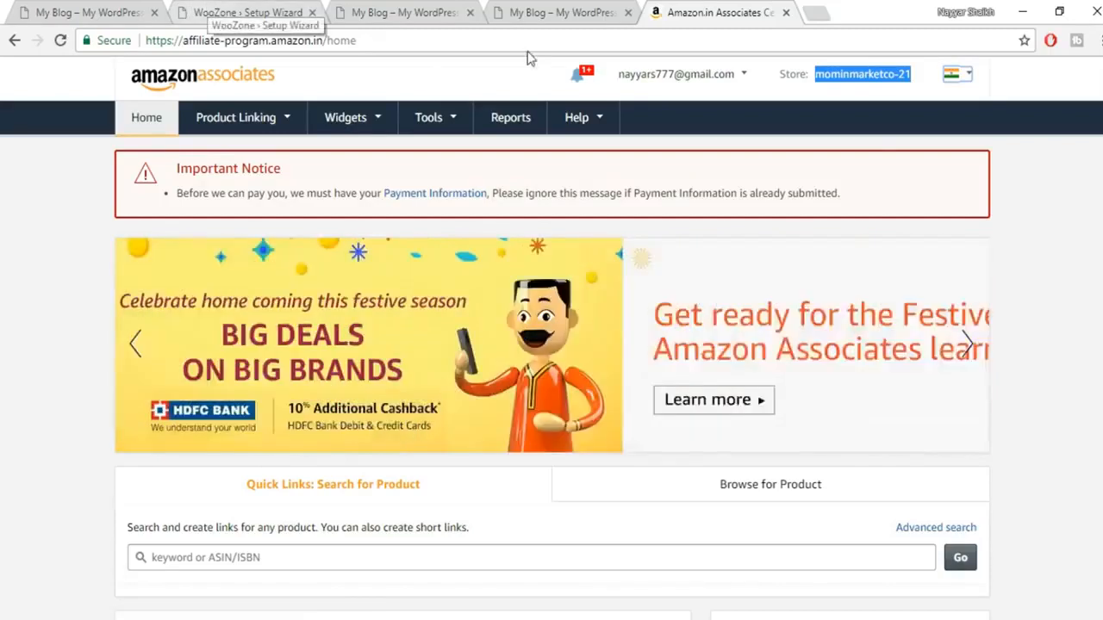
pyautogui.click(248, 12)
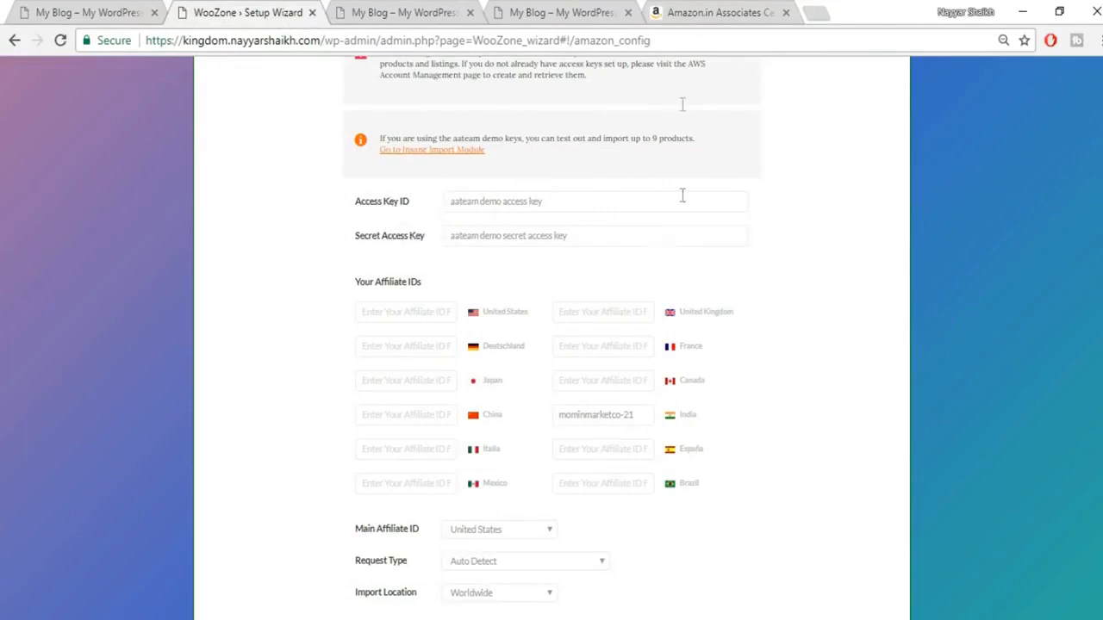
pyautogui.click(711, 12)
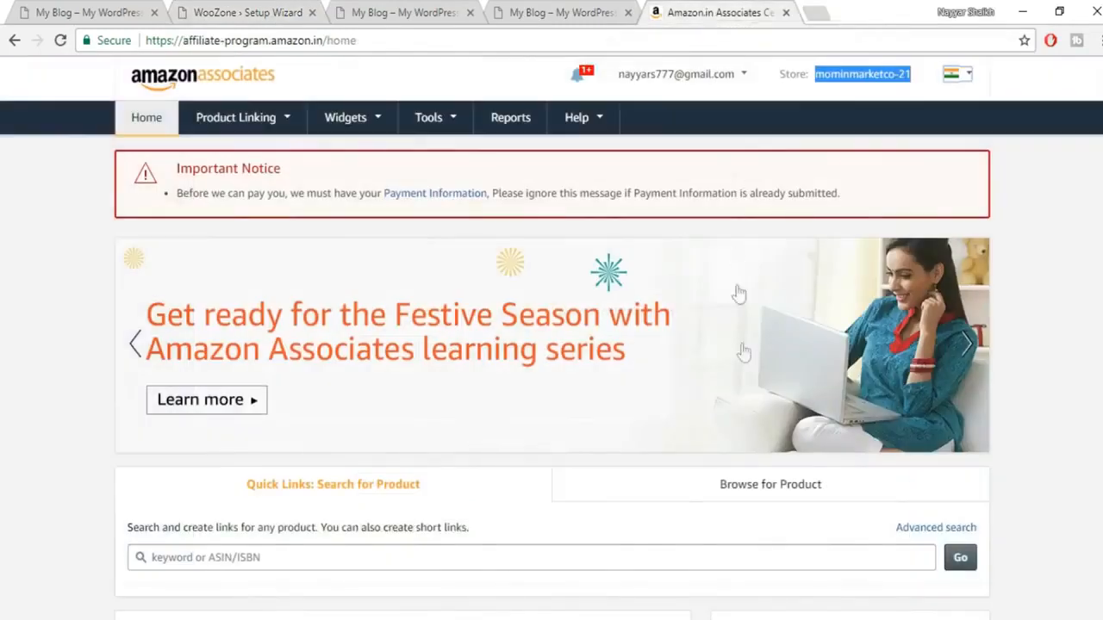
pyautogui.moveTo(450, 125)
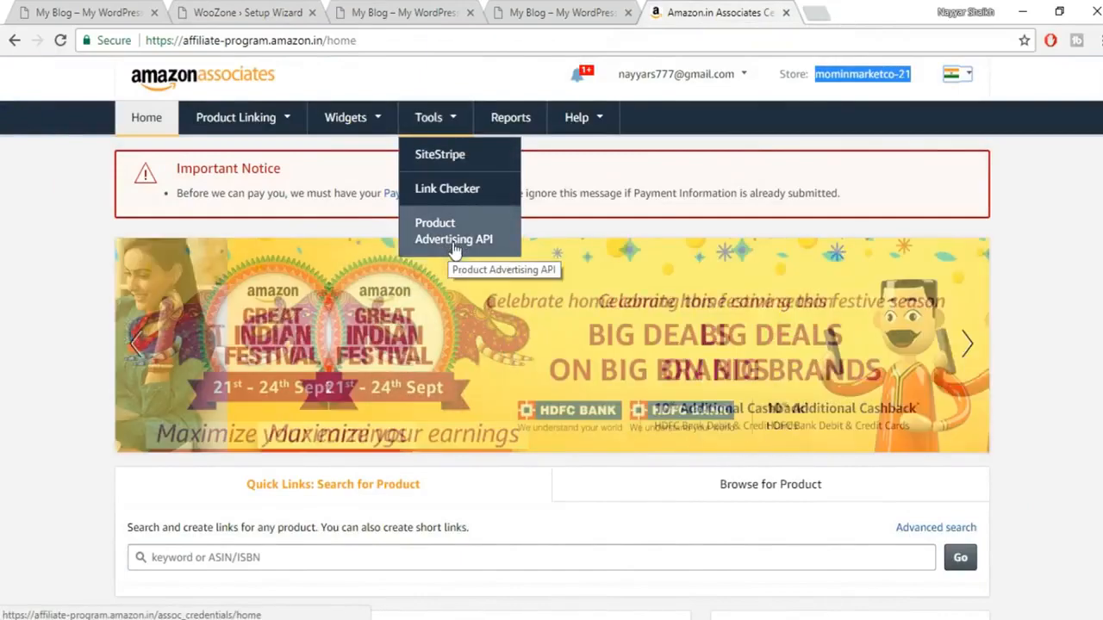
# Step: Open Tools > Product Advertising API and choose Manage Credentials to reach AWS sign-in
pyautogui.click(453, 244)
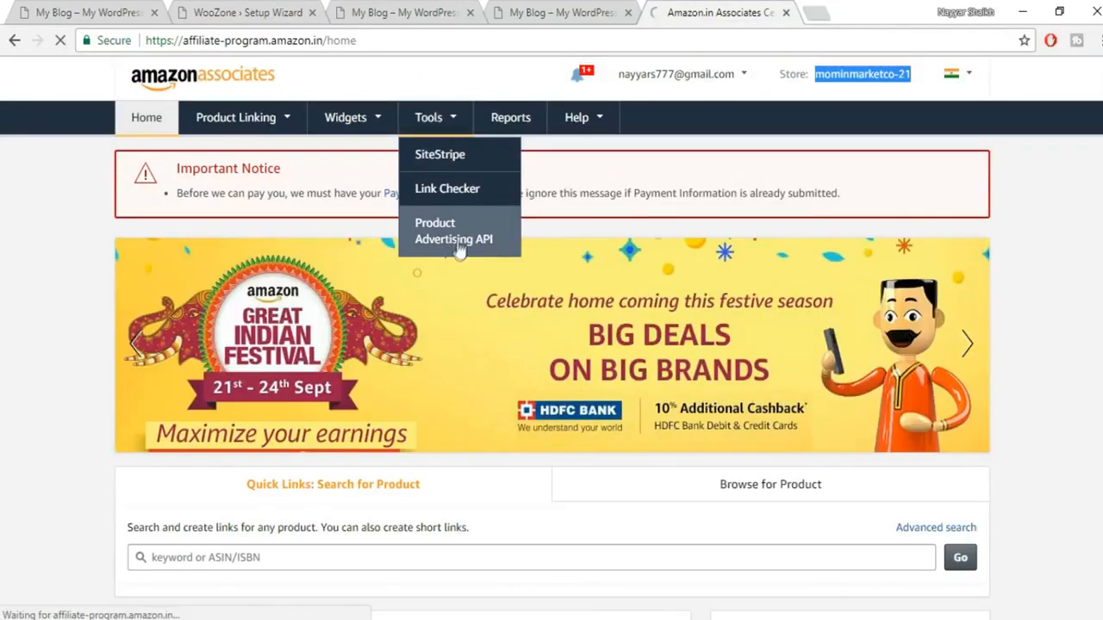
pyautogui.scroll(-1, 898, 315)
pyautogui.scroll(-1, 622, 335)
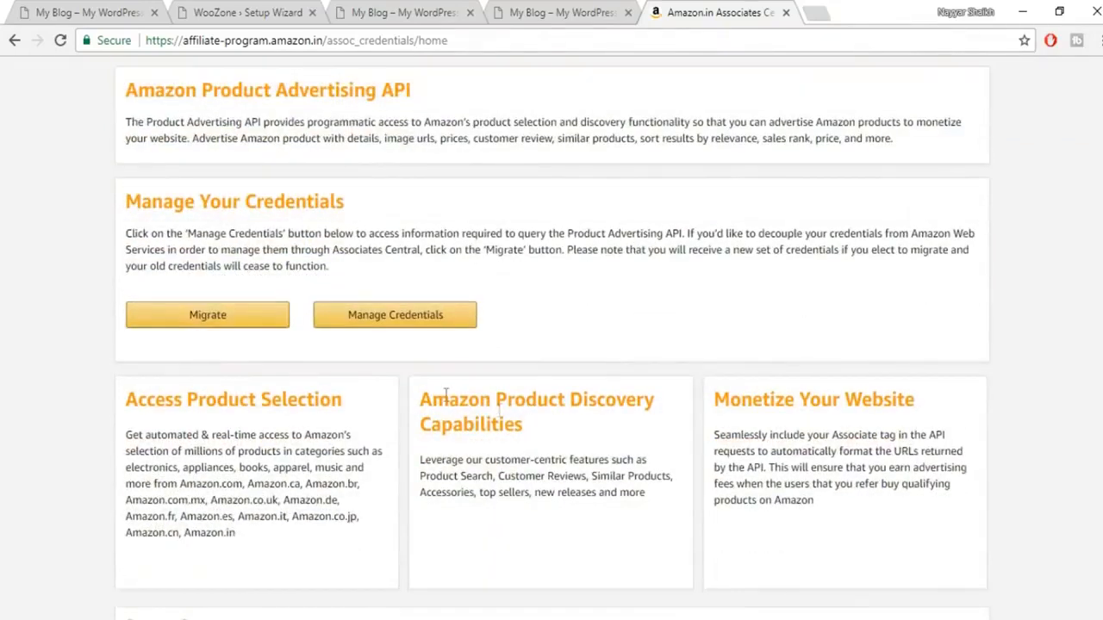
pyautogui.click(424, 324)
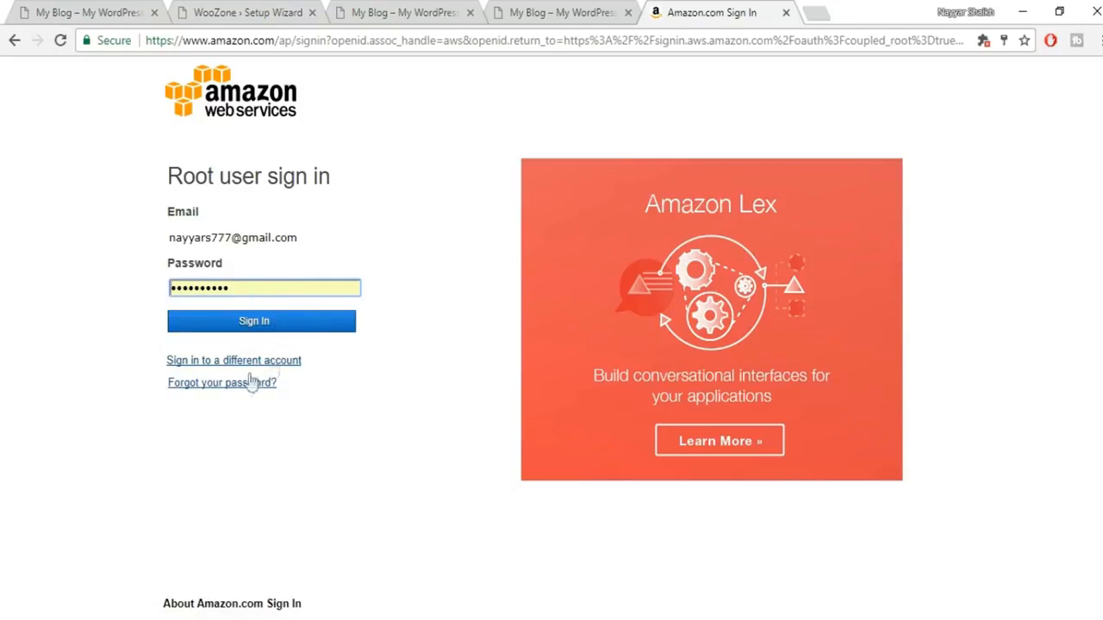
# Step: Sign in as AWS root user and delete the existing active access key
pyautogui.click(277, 331)
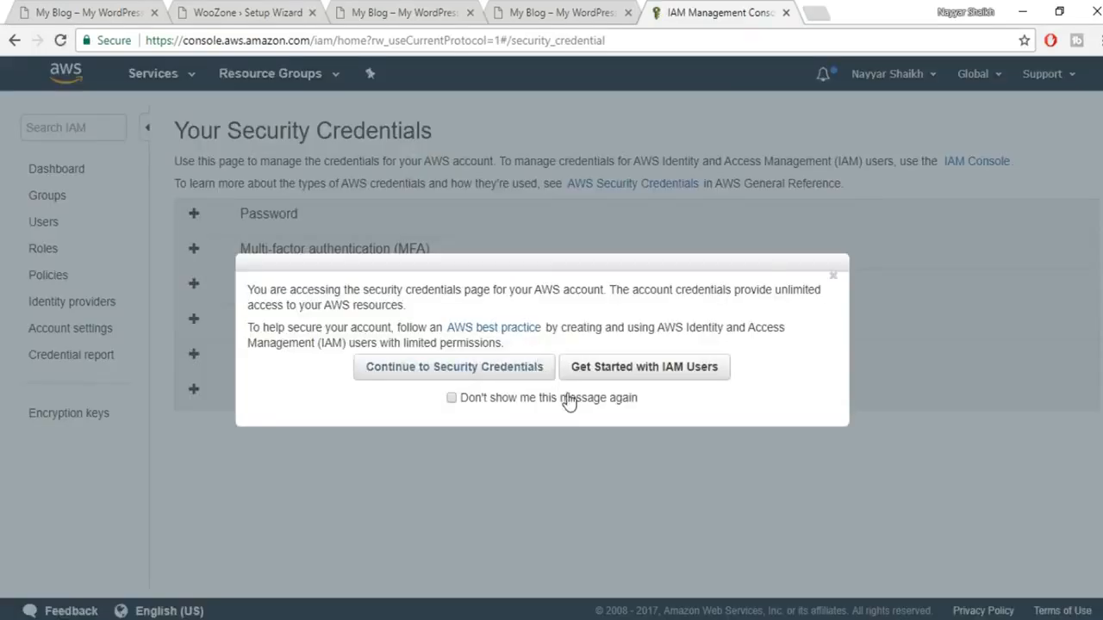
pyautogui.click(495, 379)
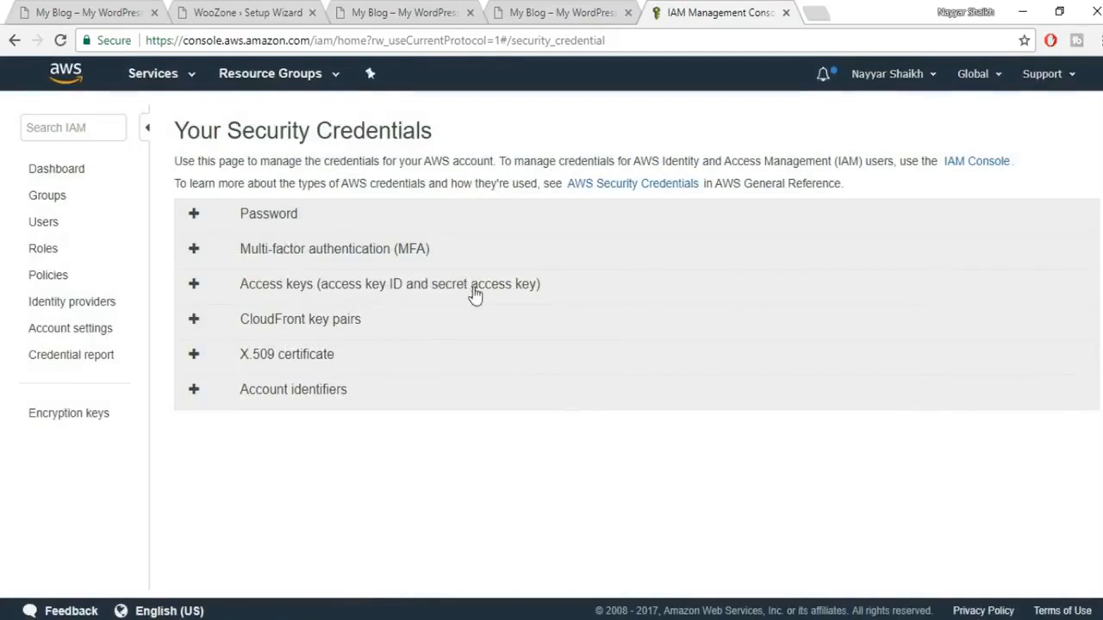
pyautogui.click(316, 287)
pyautogui.scroll(-1, 769, 426)
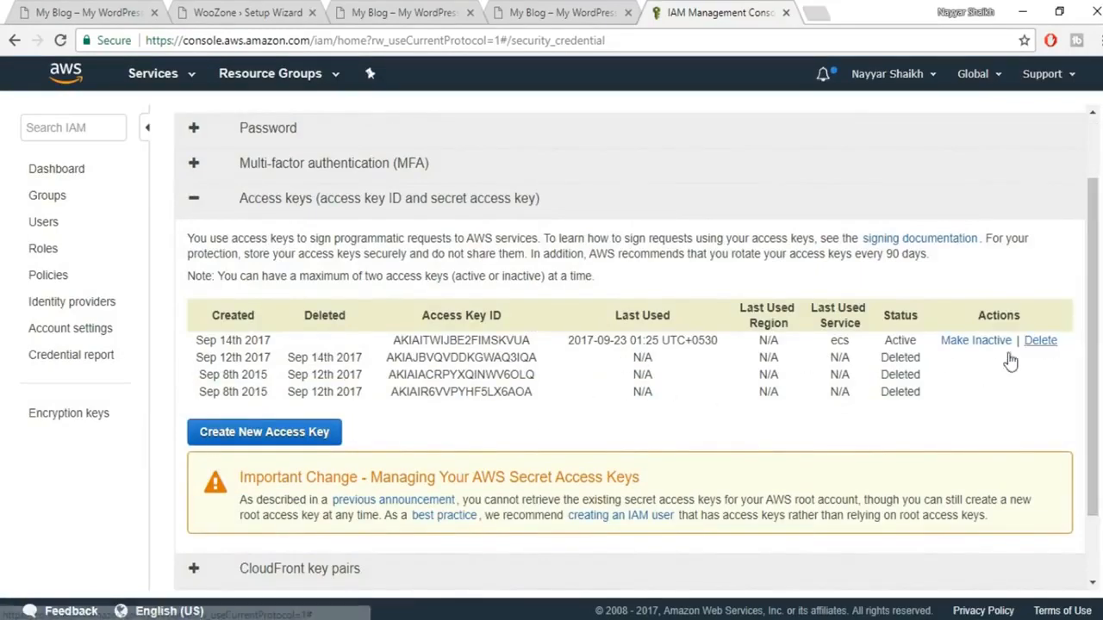
pyautogui.click(1045, 343)
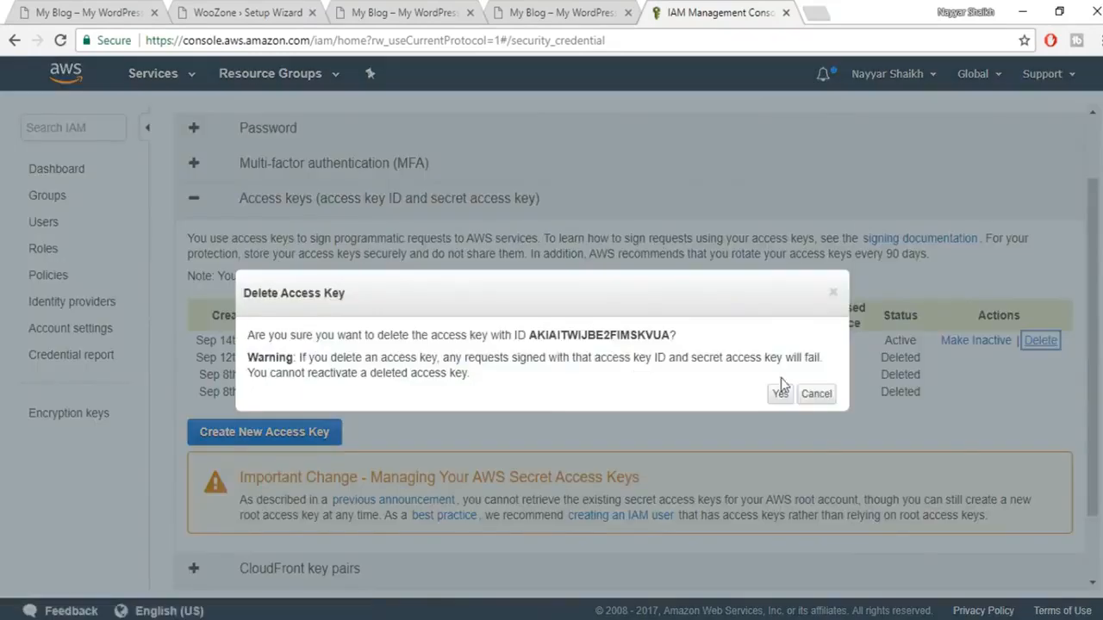
pyautogui.click(770, 398)
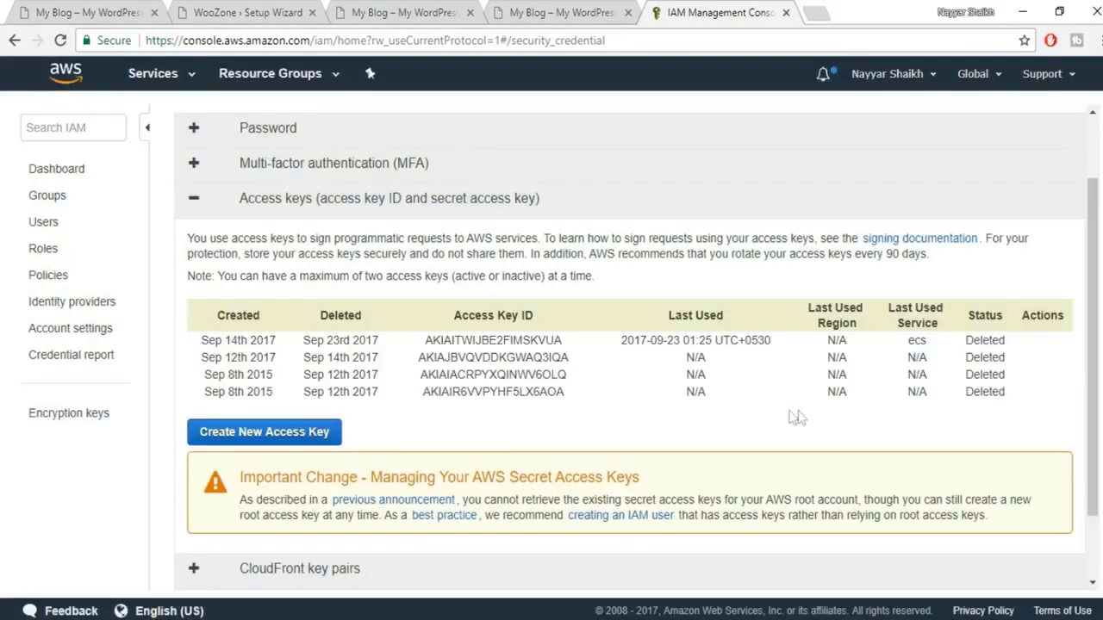
# Step: Create a new access key pair and select its Access Key ID
pyautogui.click(280, 439)
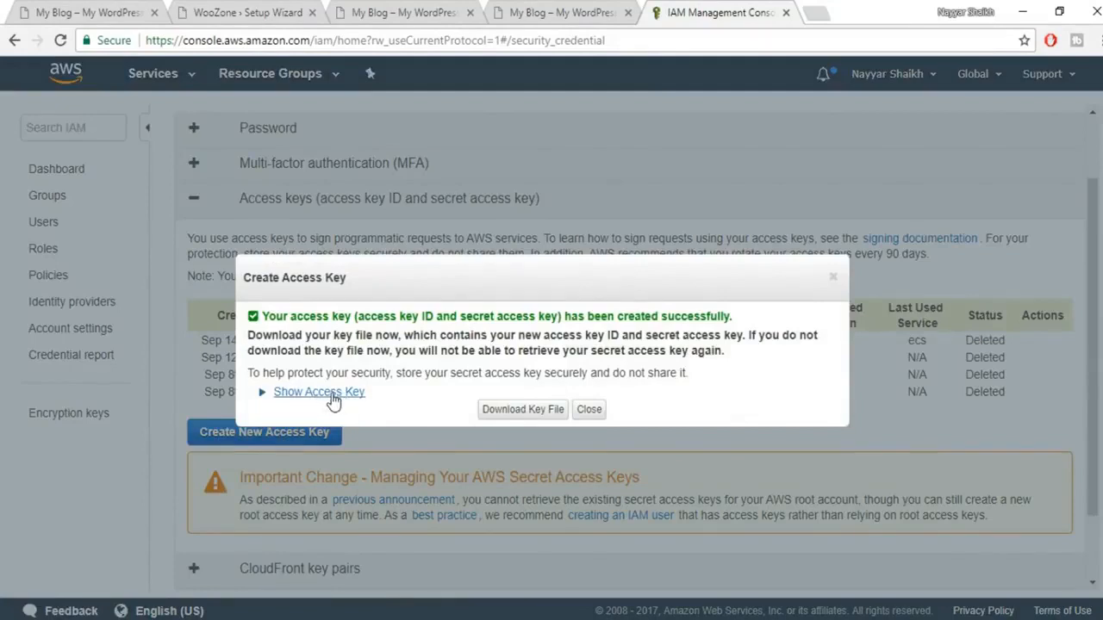
pyautogui.click(332, 394)
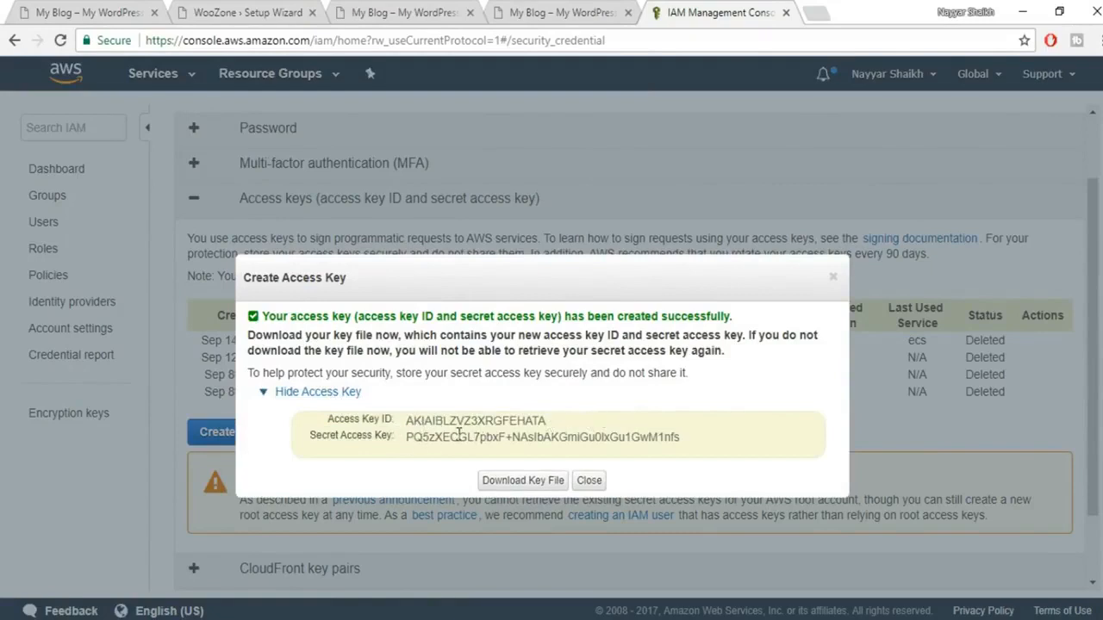
pyautogui.moveTo(556, 426); pyautogui.dragTo(407, 431)
pyautogui.hotkey('ctrl', 'c')
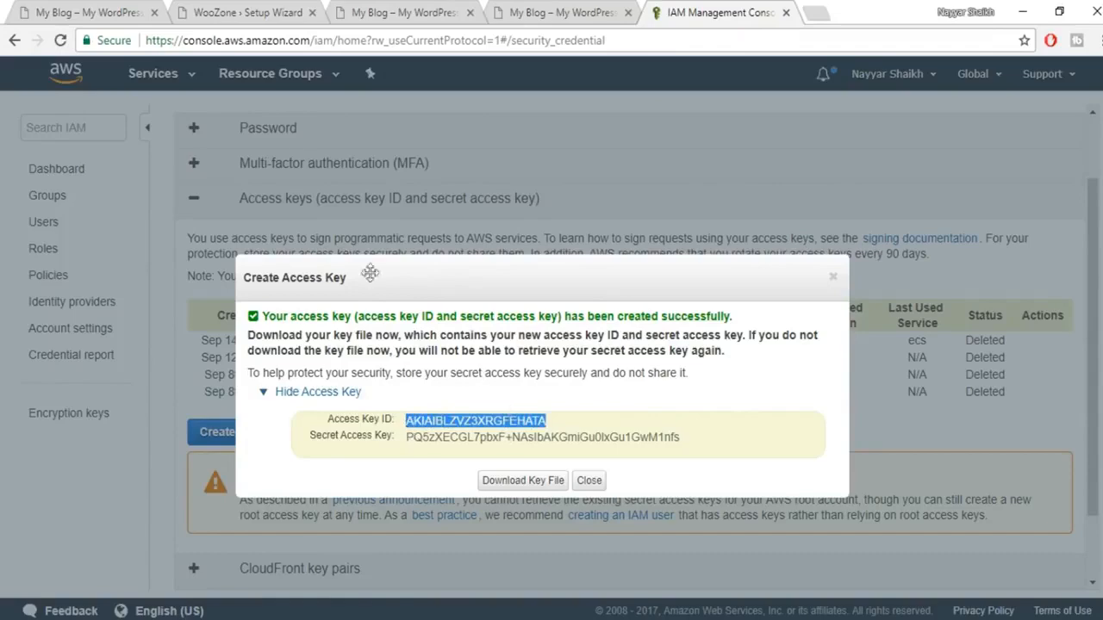
pyautogui.click(301, 9)
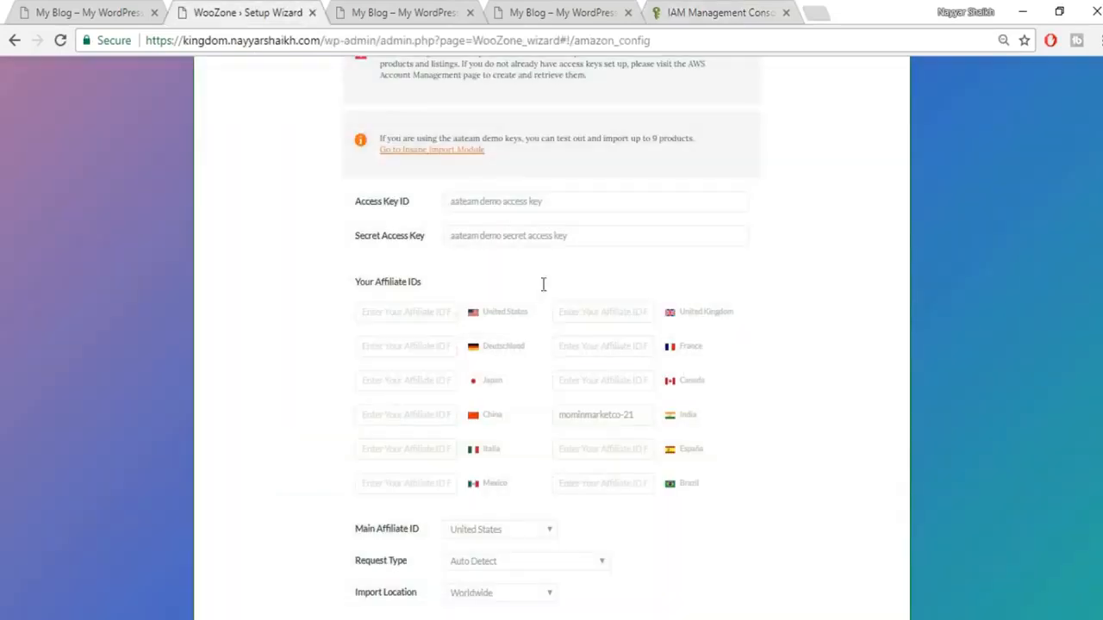
# Step: Paste the new Access Key ID and Secret Access Key into the WooZone wizard
pyautogui.click(479, 200)
pyautogui.hotkey('ctrl', 'v')
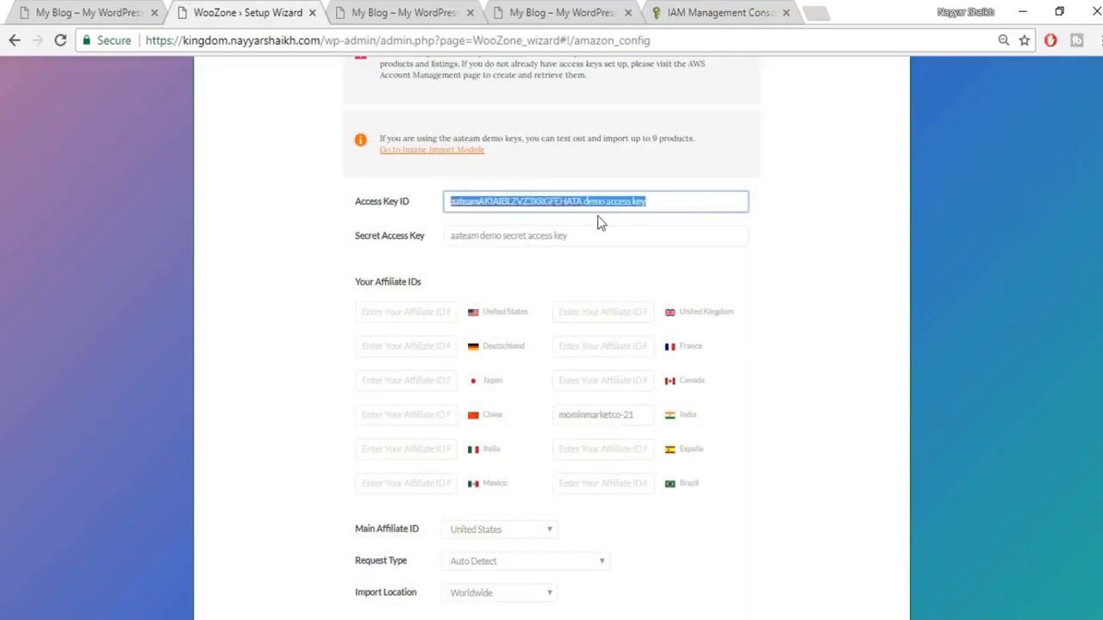
pyautogui.click(707, 12)
pyautogui.moveTo(712, 444); pyautogui.dragTo(408, 447)
pyautogui.hotkey('ctrl', 'c')
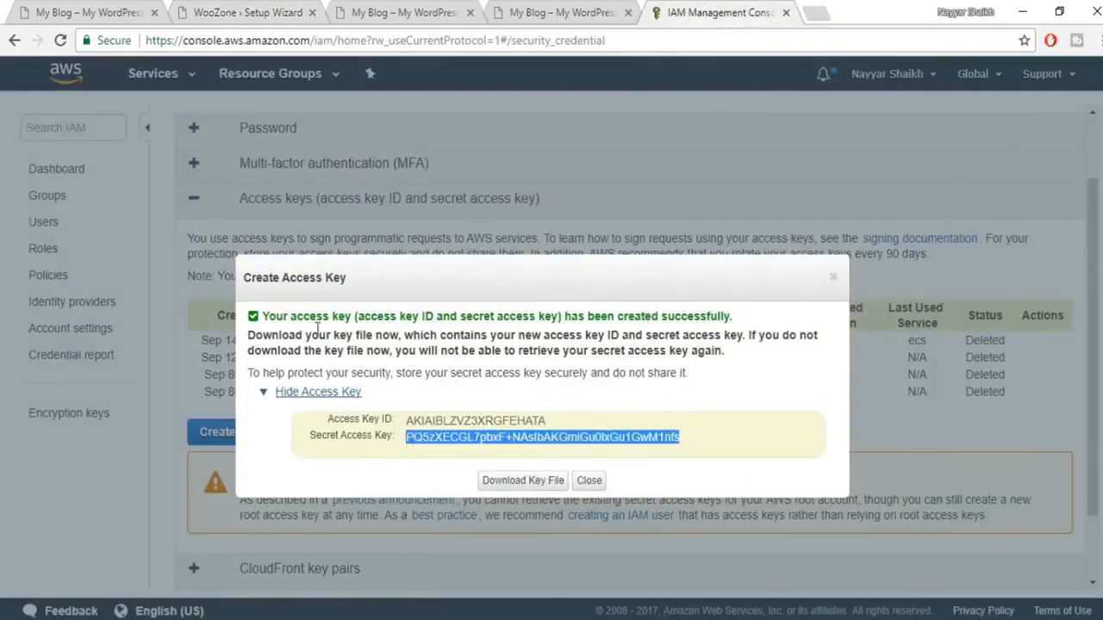
pyautogui.click(197, 10)
pyautogui.tripleClick(636, 235)
pyautogui.hotkey('ctrl', 'v')
# Step: Set both the Main Affiliate ID country and the Import Location to India
pyautogui.scroll(-3, 878, 356)
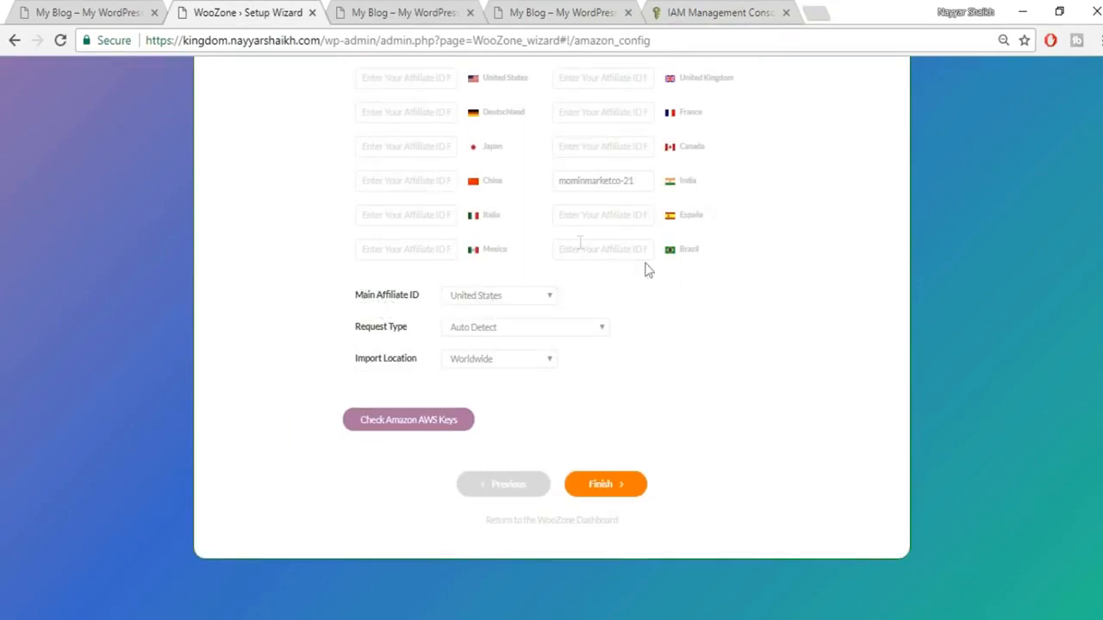
pyautogui.scroll(1, 771, 310)
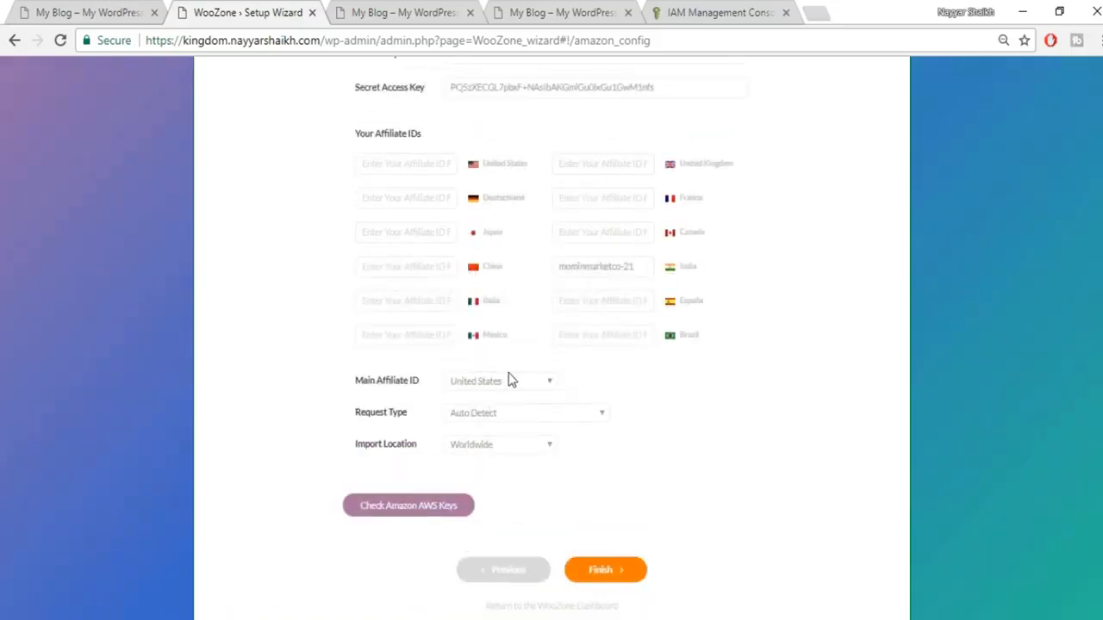
pyautogui.click(509, 380)
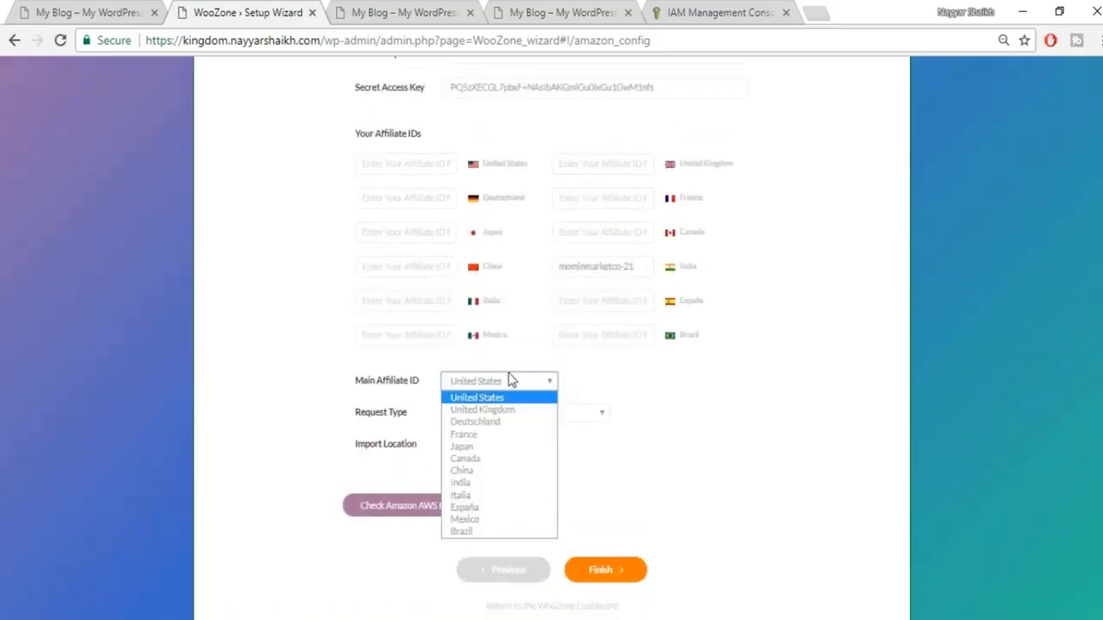
pyautogui.click(492, 483)
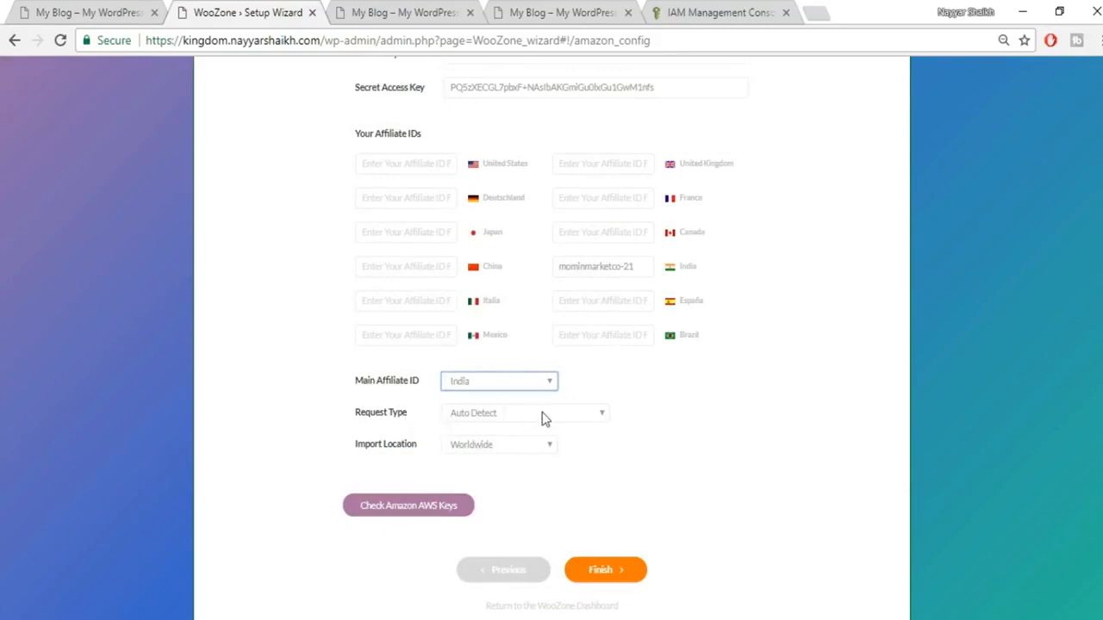
pyautogui.click(494, 451)
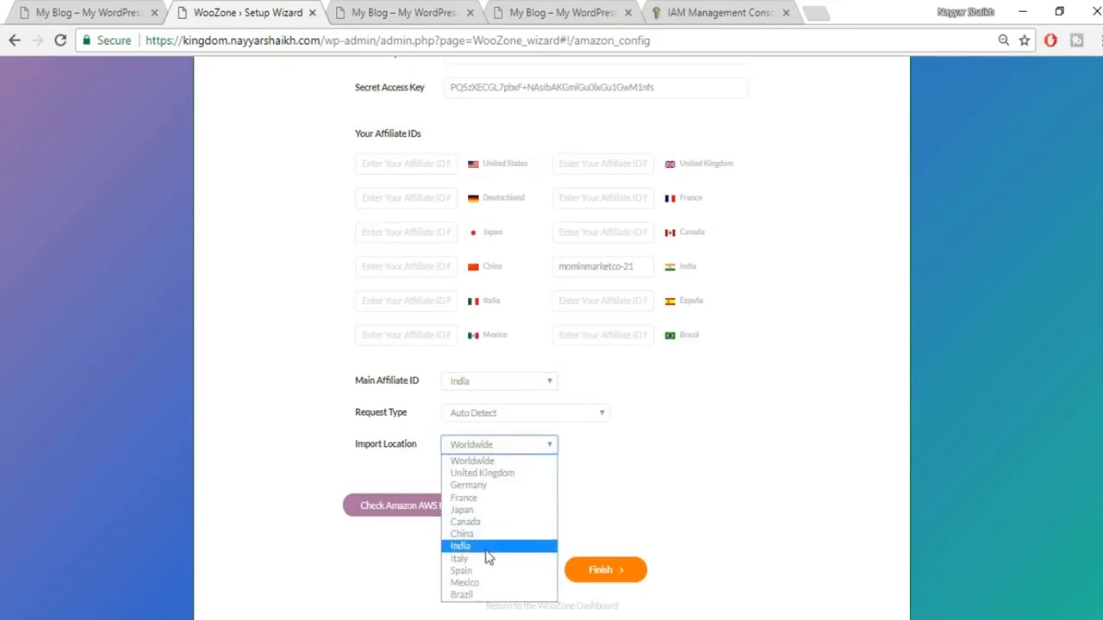
pyautogui.click(485, 550)
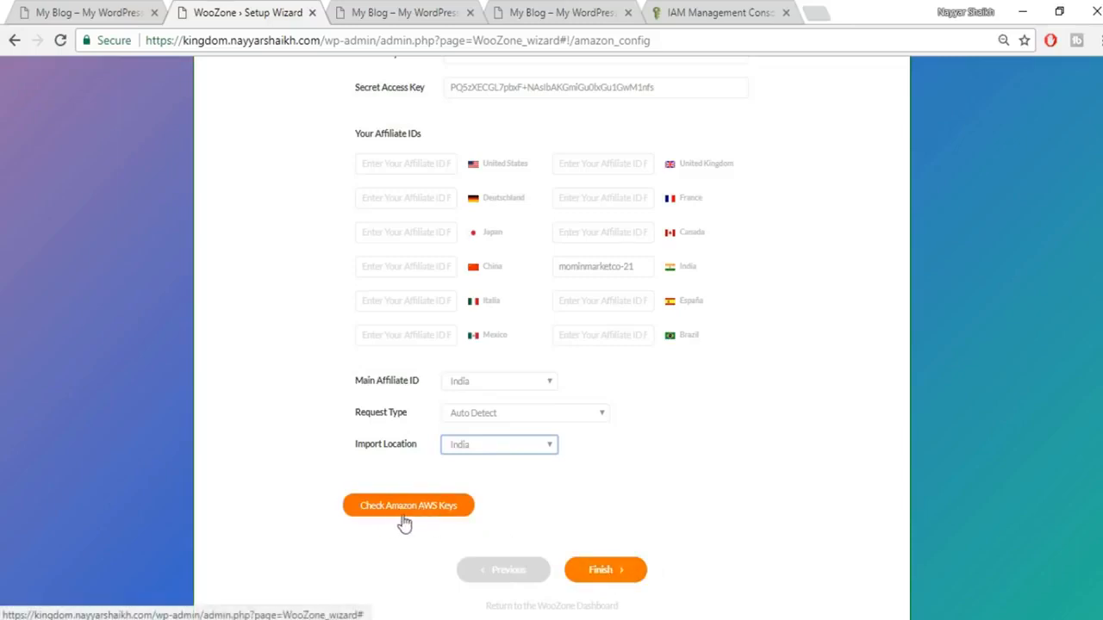
# Step: Run Check Amazon AWS Keys and finish the setup wizard
pyautogui.click(438, 513)
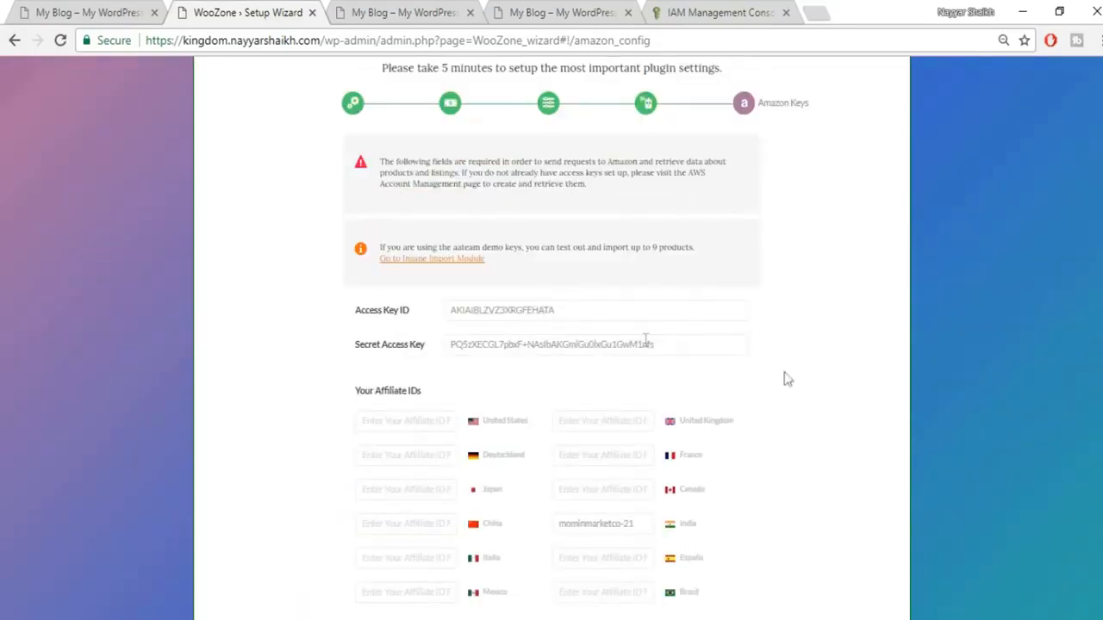
pyautogui.scroll(-4, 793, 383)
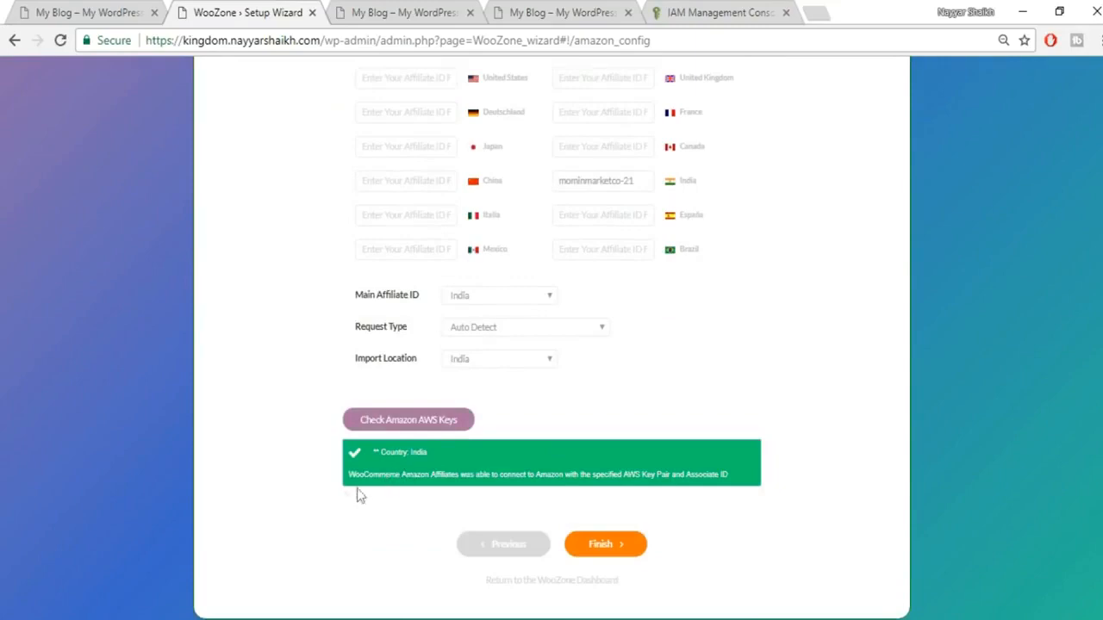
pyautogui.click(617, 554)
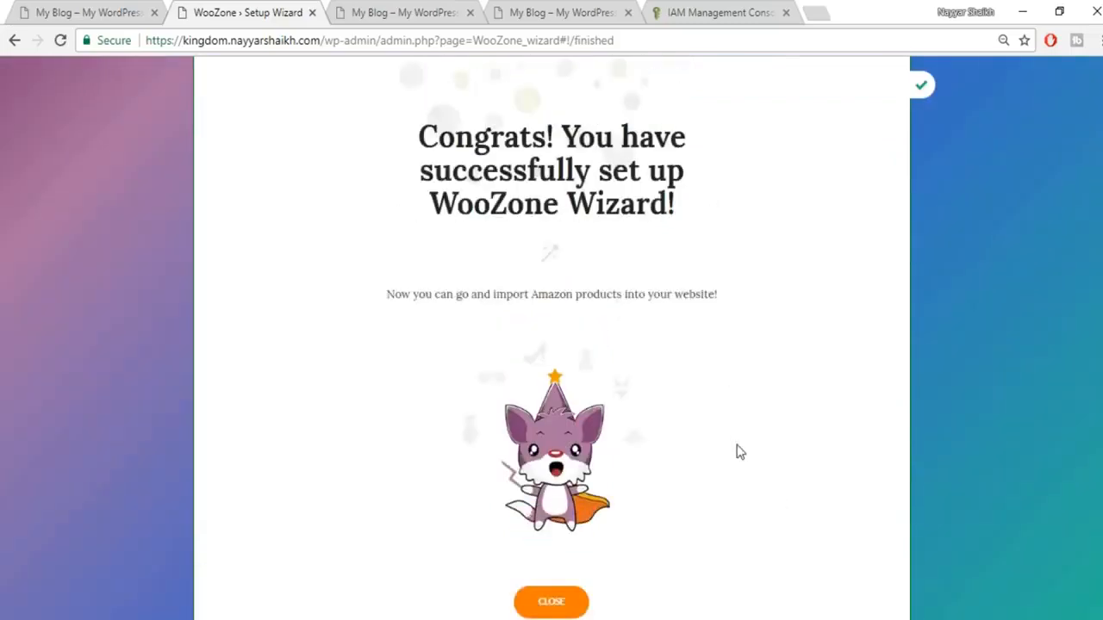
# Step: Close the congratulations screen to reach the WooZone dashboard
pyautogui.scroll(-1, 741, 452)
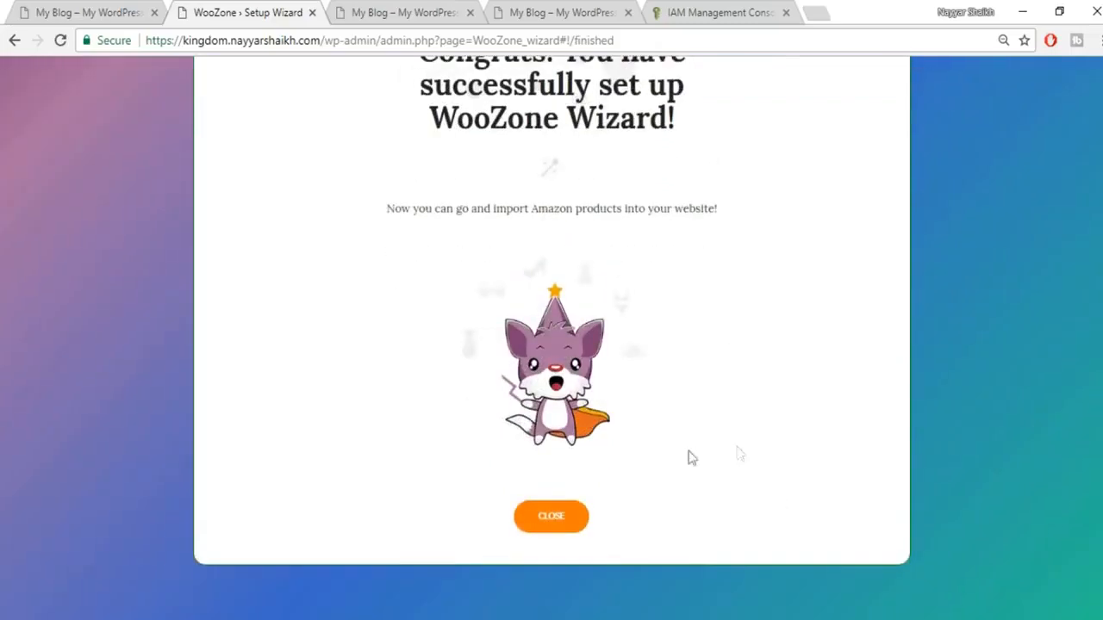
pyautogui.click(558, 524)
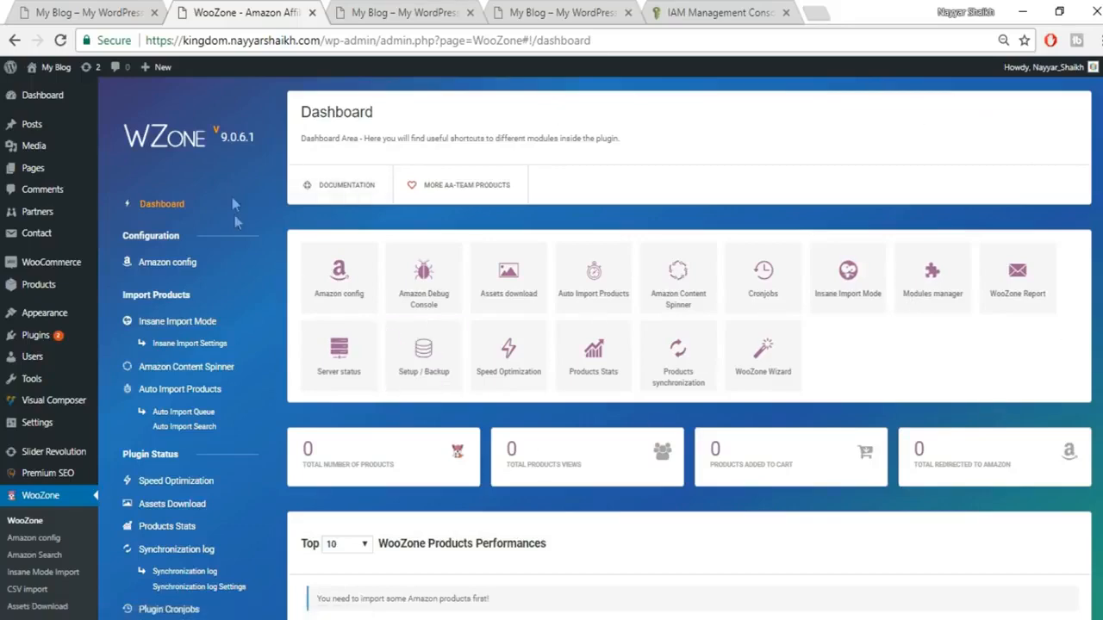
pyautogui.scroll(-1, 944, 240)
pyautogui.scroll(-2, 939, 245)
pyautogui.scroll(2, 922, 275)
pyautogui.scroll(-1, 259, 278)
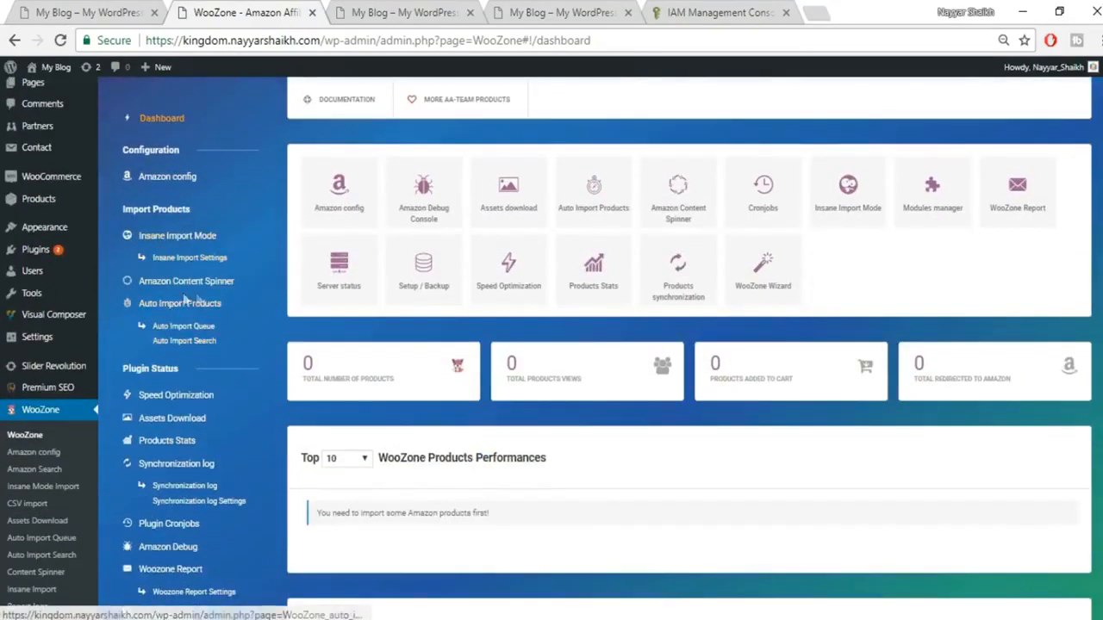
# Step: Open WooZone's Insane Import Mode page and look over its product search area
pyautogui.click(182, 238)
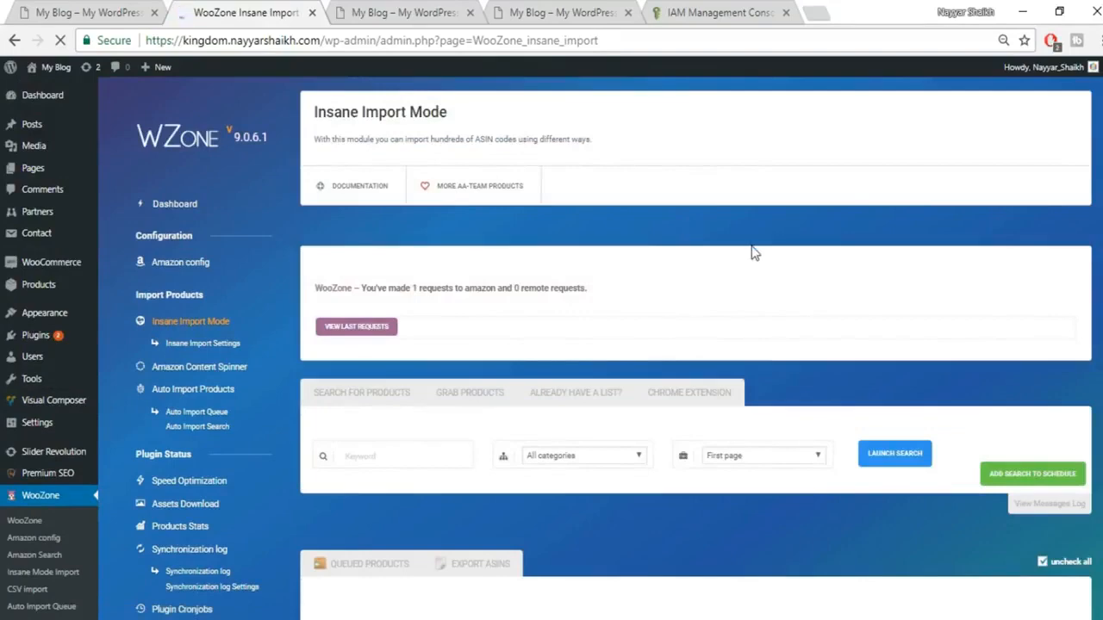
pyautogui.scroll(-1, 773, 257)
pyautogui.scroll(-1, 774, 256)
pyautogui.click(374, 288)
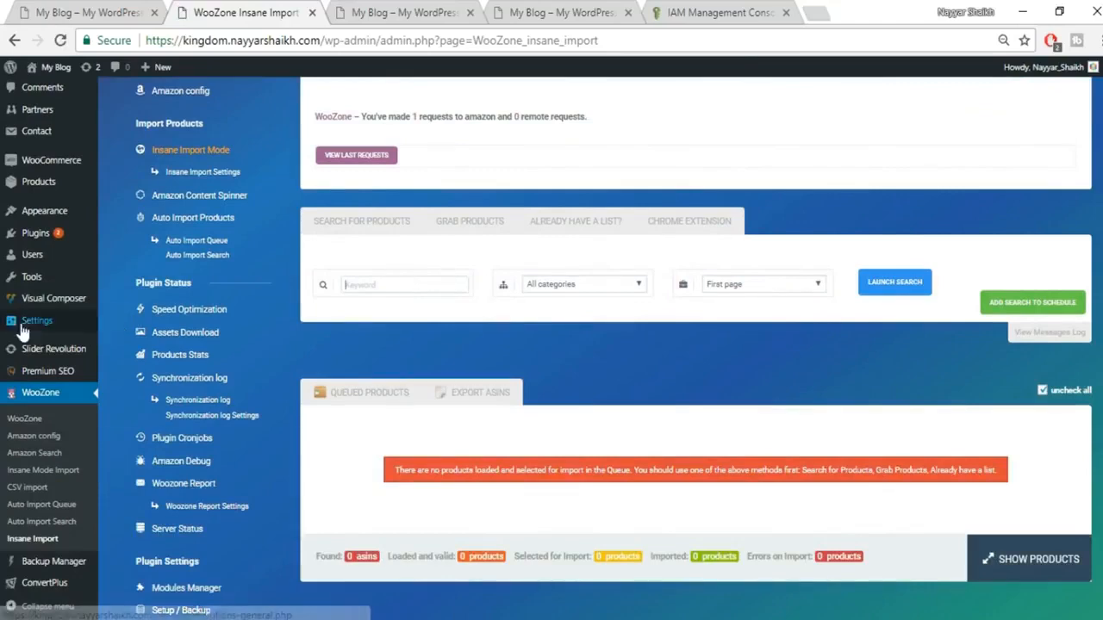
pyautogui.moveTo(56, 172)
pyautogui.scroll(1, 51, 185)
pyautogui.moveTo(35, 269)
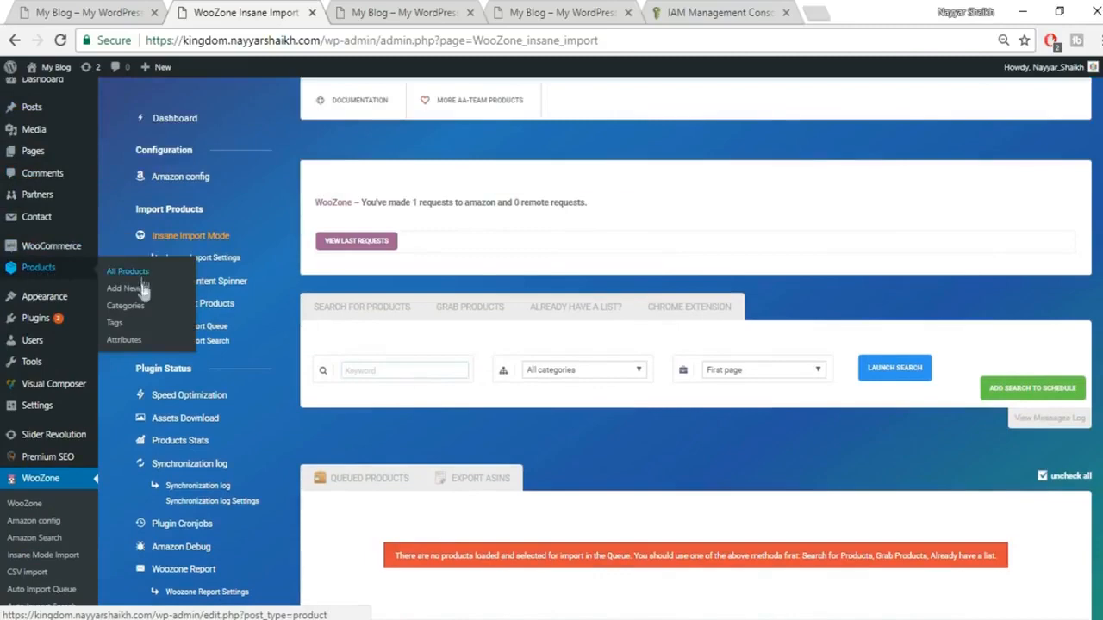
# Step: Open Products > Categories in a new tab, glancing at the live shop front
pyautogui.rightClick(127, 307)
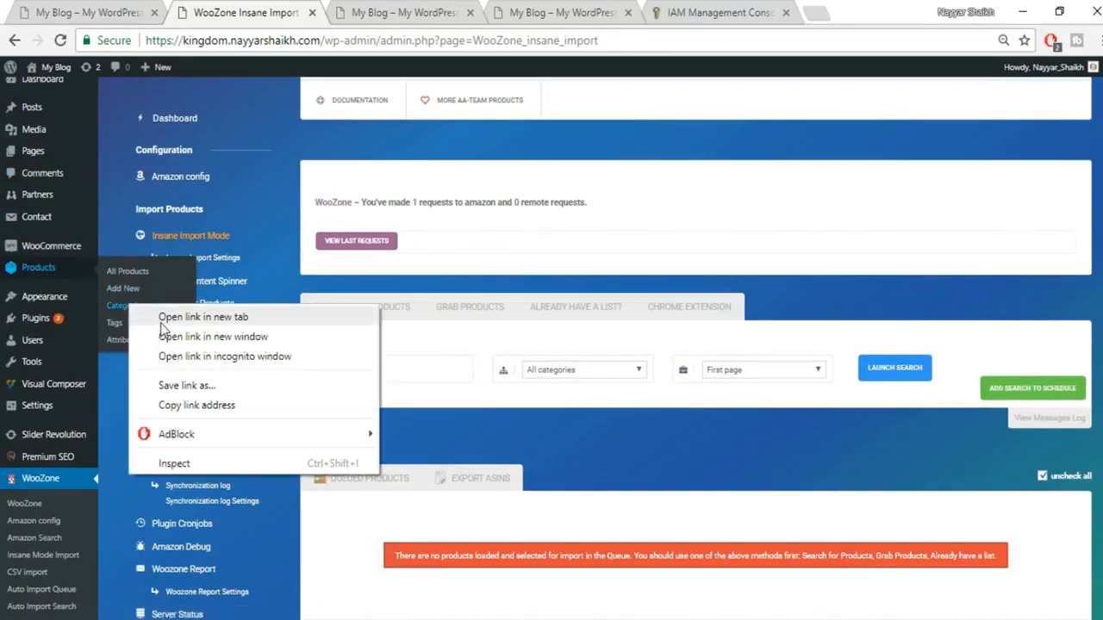
pyautogui.click(164, 327)
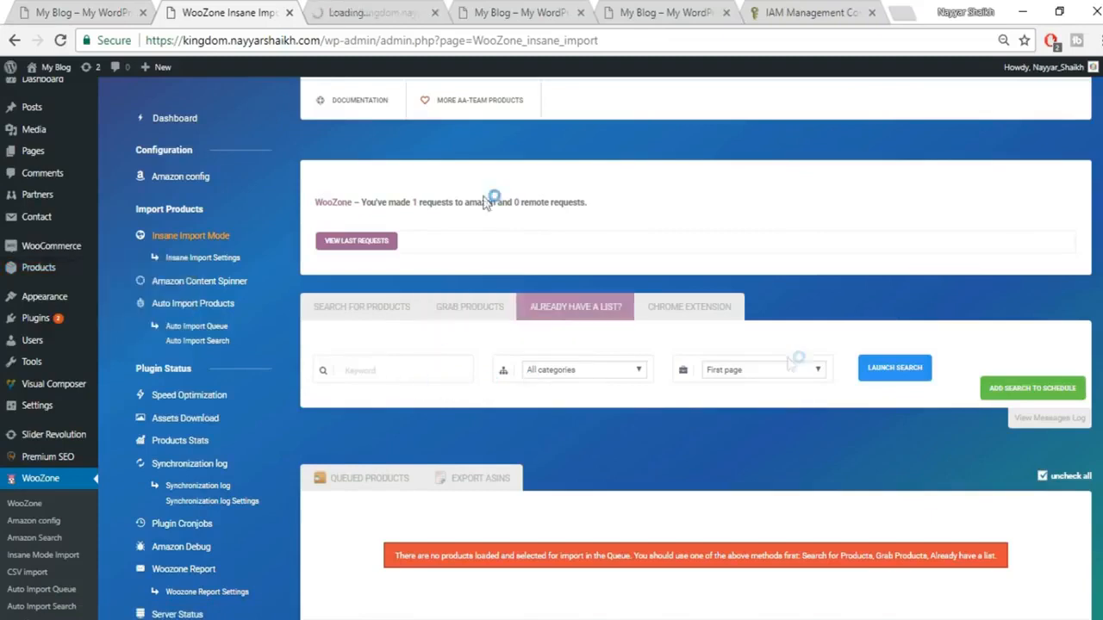
pyautogui.click(387, 10)
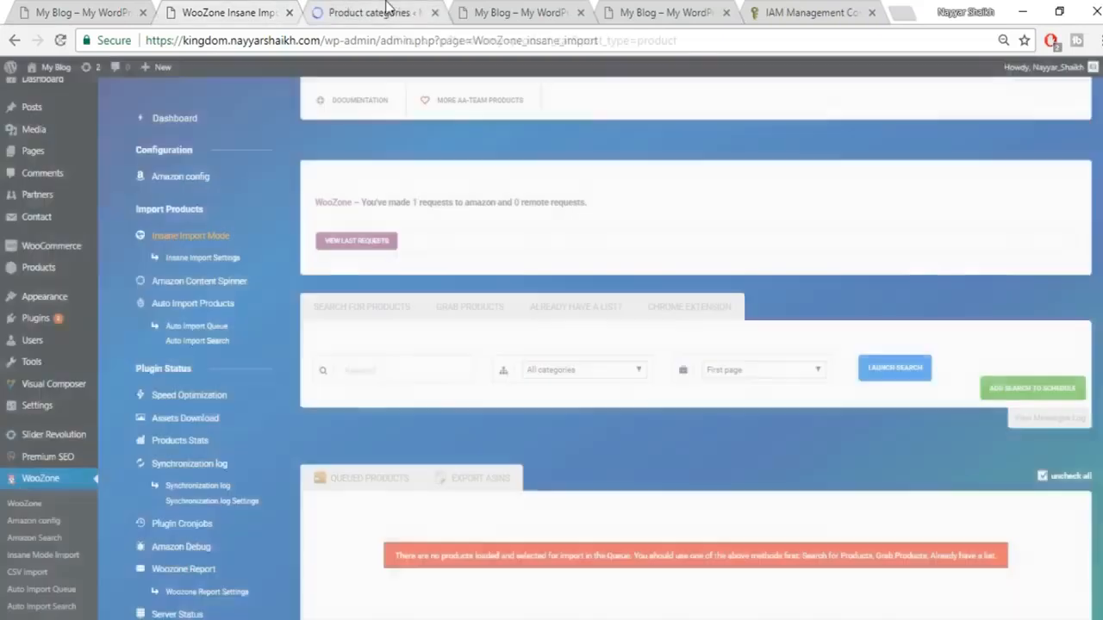
pyautogui.click(59, 10)
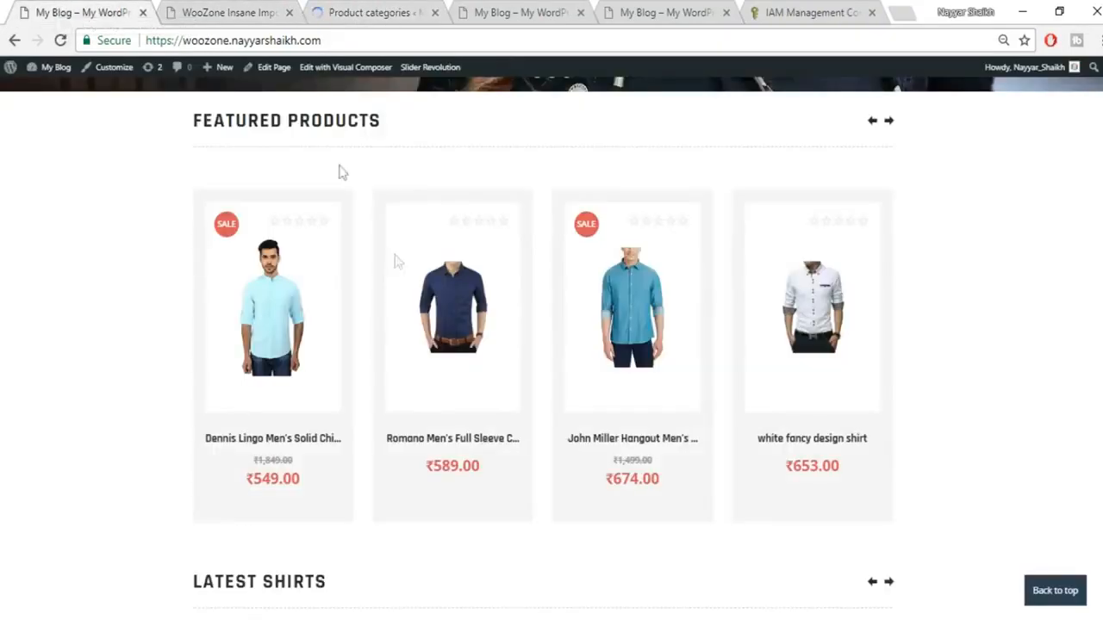
pyautogui.scroll(10, 400, 267)
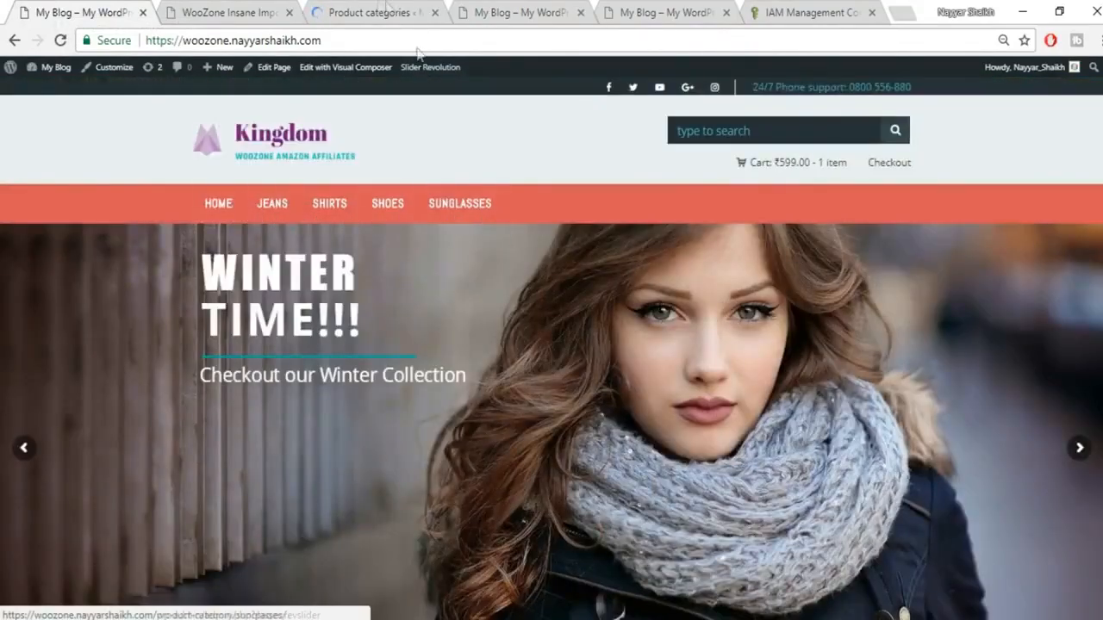
pyautogui.click(379, 9)
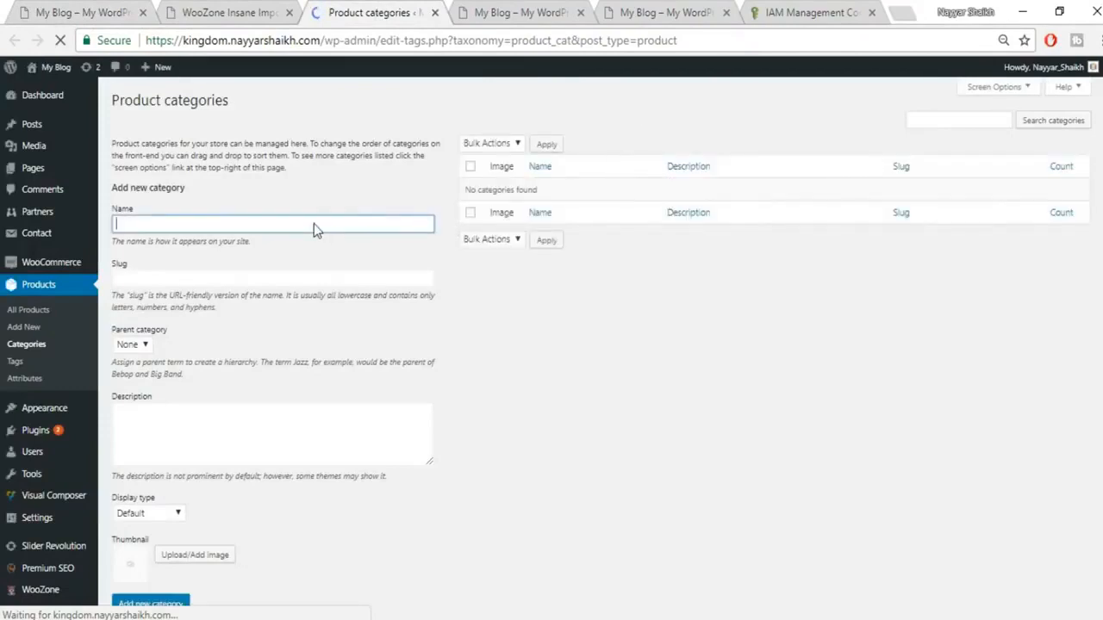
# Step: Add the product categories SHIRTS and JEANS
pyautogui.write('SHIRTS')
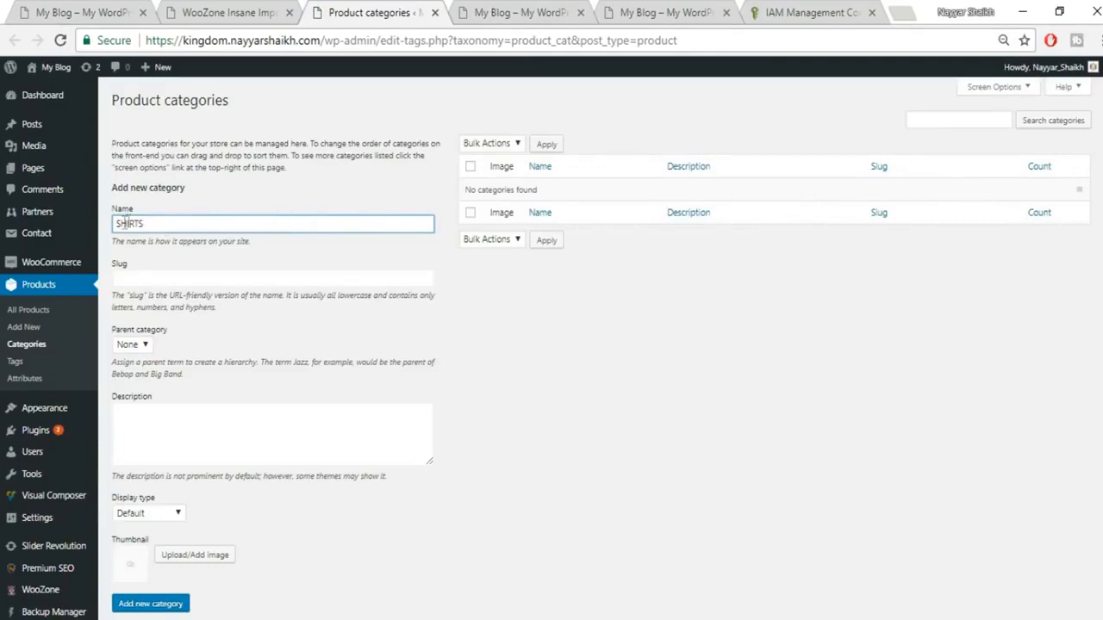
pyautogui.scroll(-1, 202, 569)
pyautogui.click(172, 567)
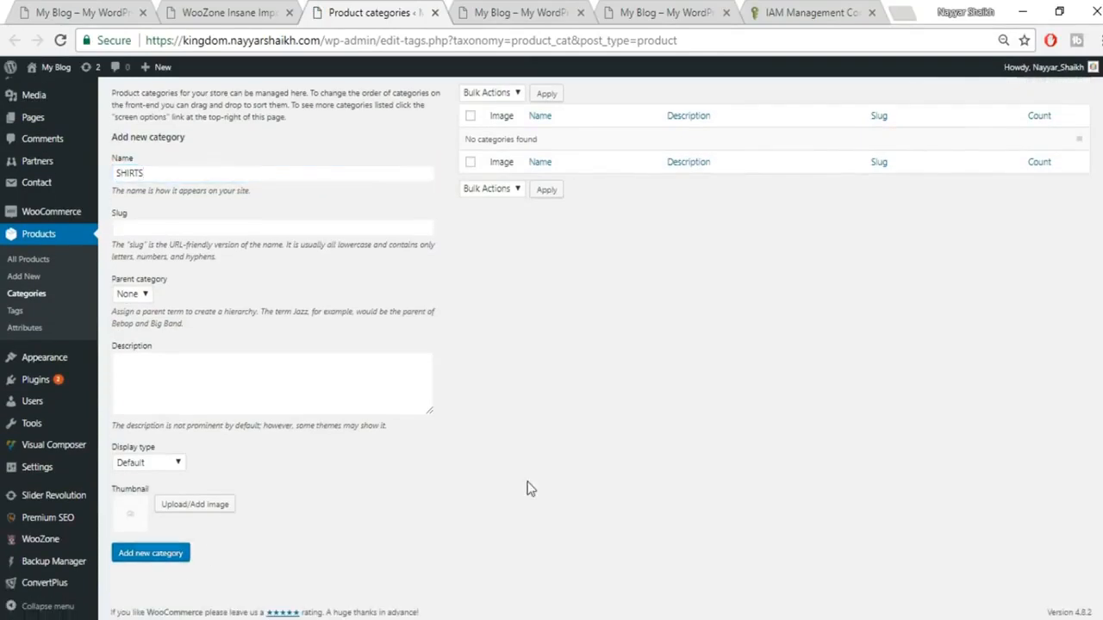
pyautogui.scroll(1, 531, 488)
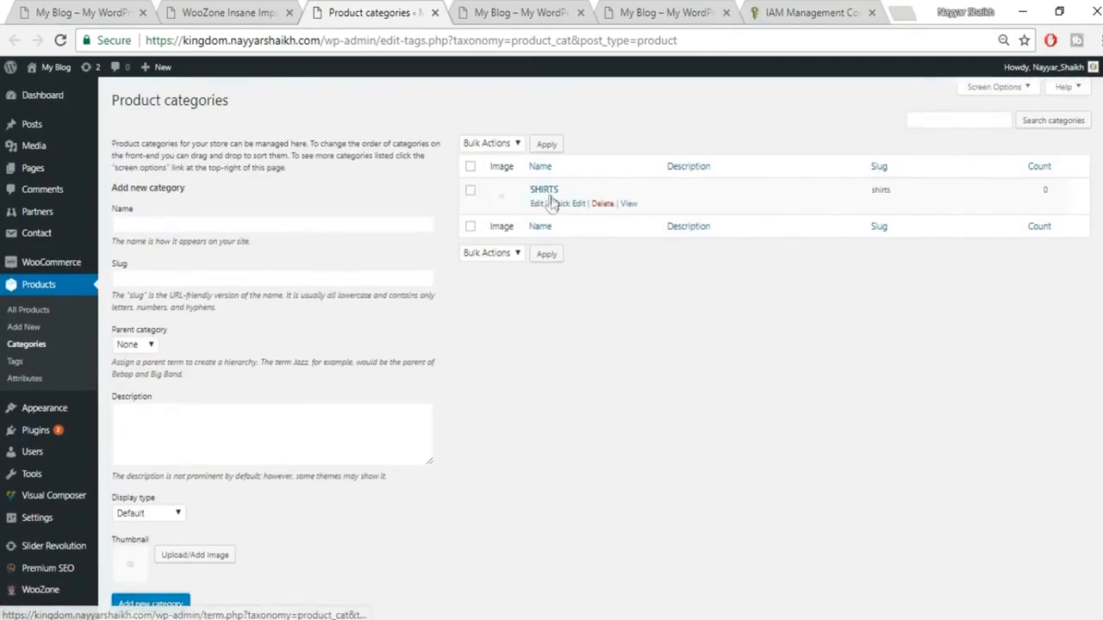
pyautogui.click(245, 224)
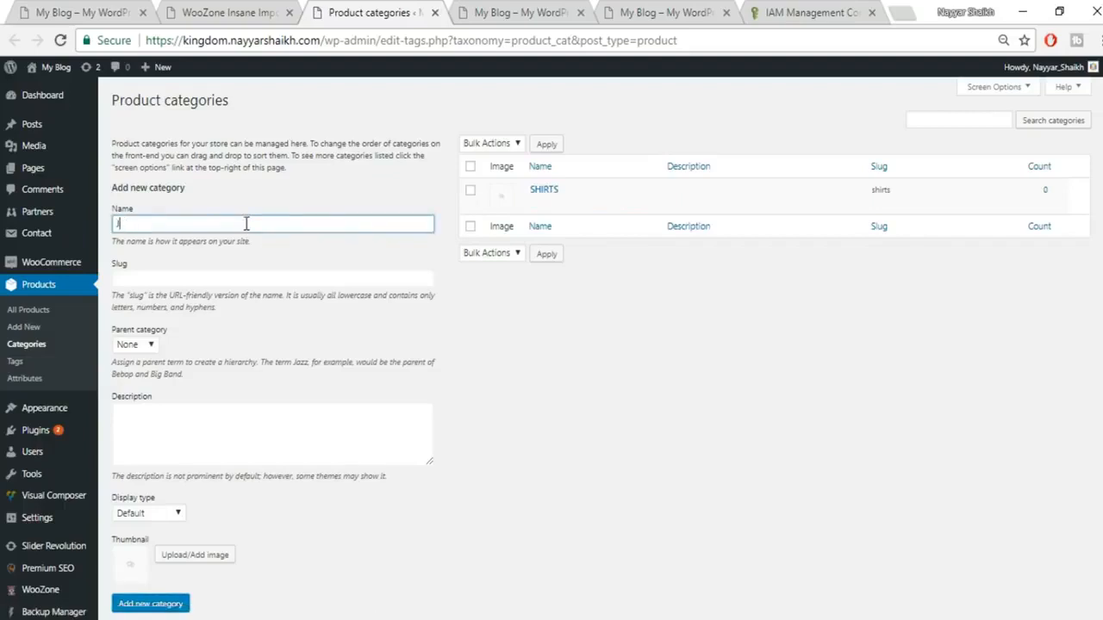
pyautogui.scroll(-1, 322, 323)
pyautogui.click(163, 553)
pyautogui.scroll(1, 304, 508)
# Step: Add the product categories SUNGLASSES and SHOES
pyautogui.click(207, 226)
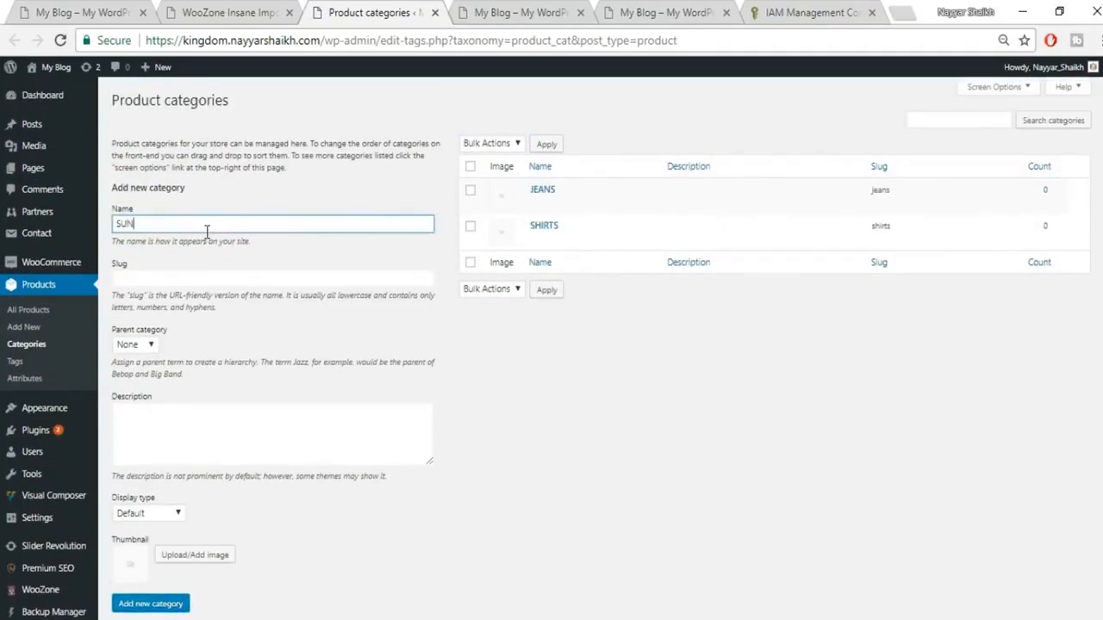
pyautogui.write('SUNGLASSES')
pyautogui.click(167, 603)
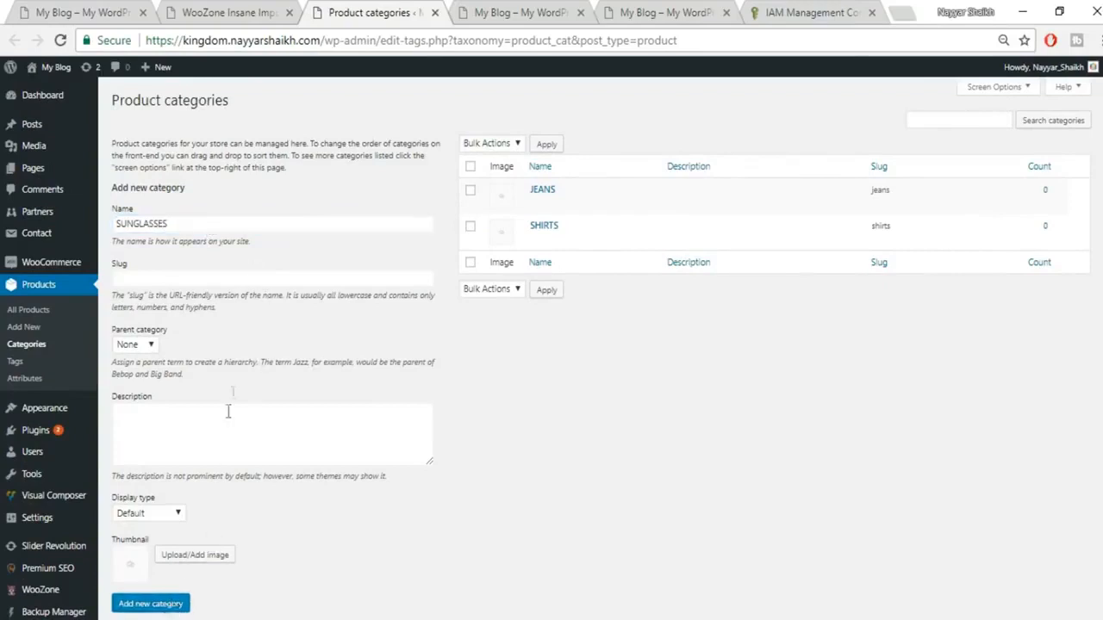
pyautogui.click(201, 226)
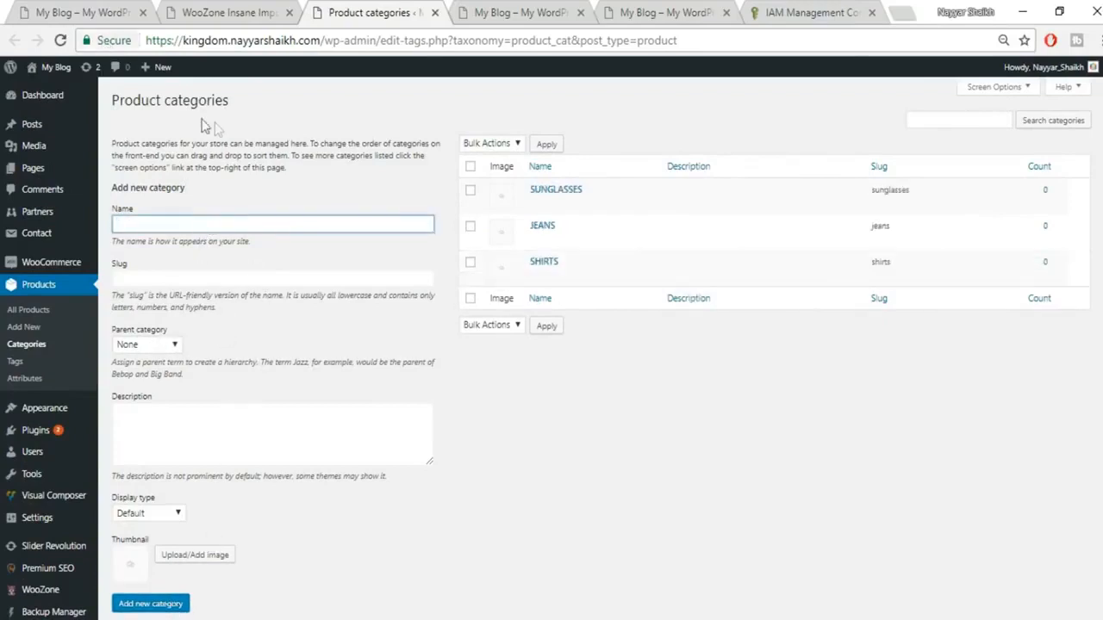
pyautogui.write('SHOES')
pyautogui.click(156, 604)
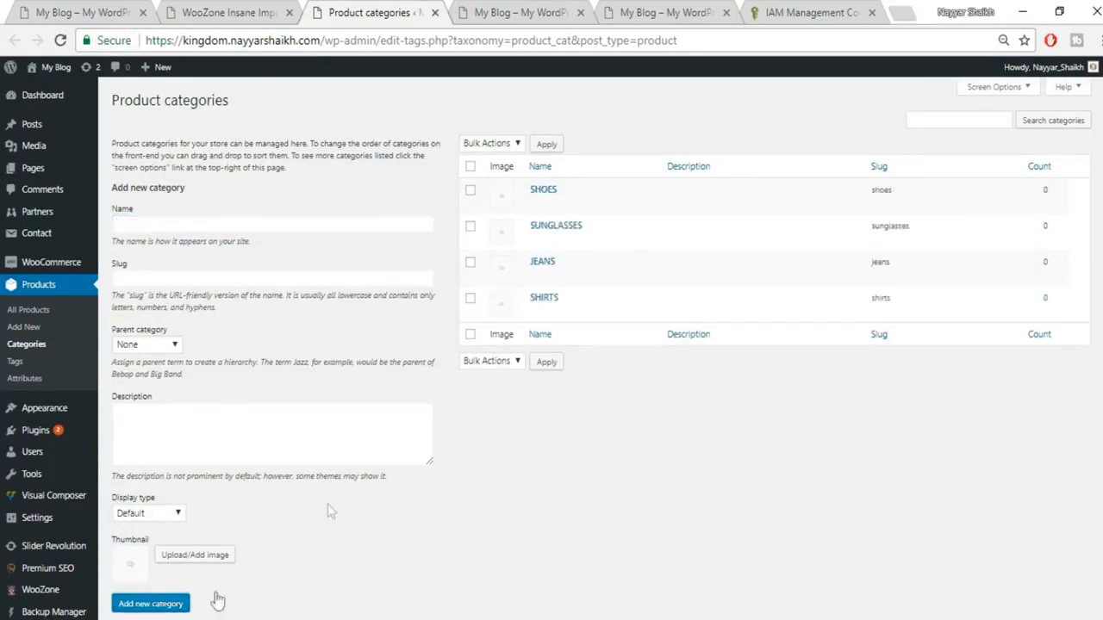
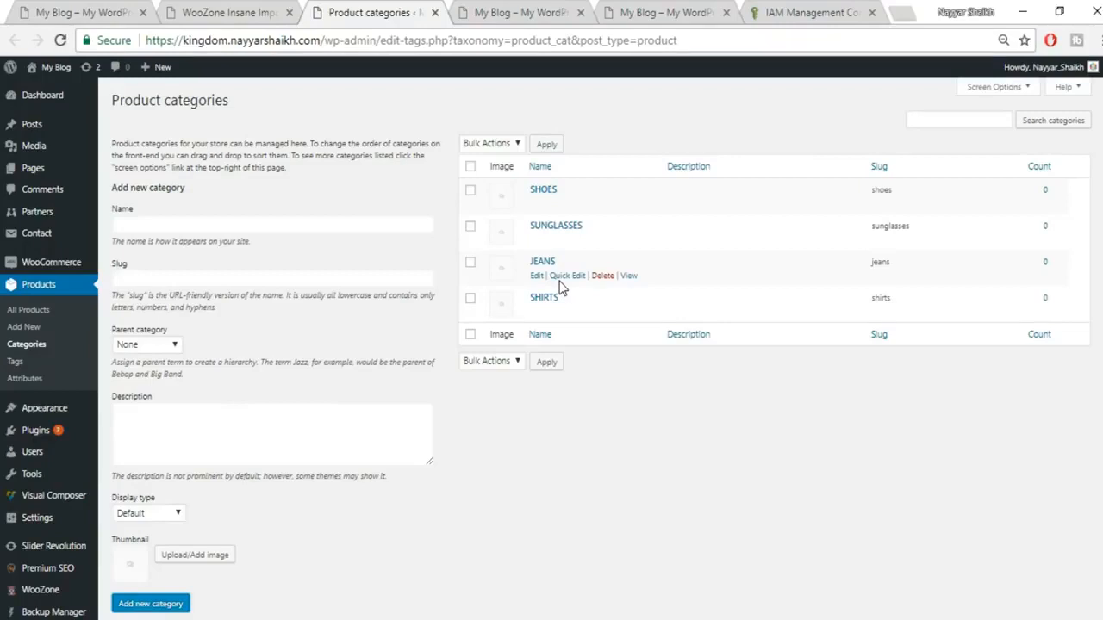
# Step: Switch back to the WooZone Insane Import tab
pyautogui.click(198, 9)
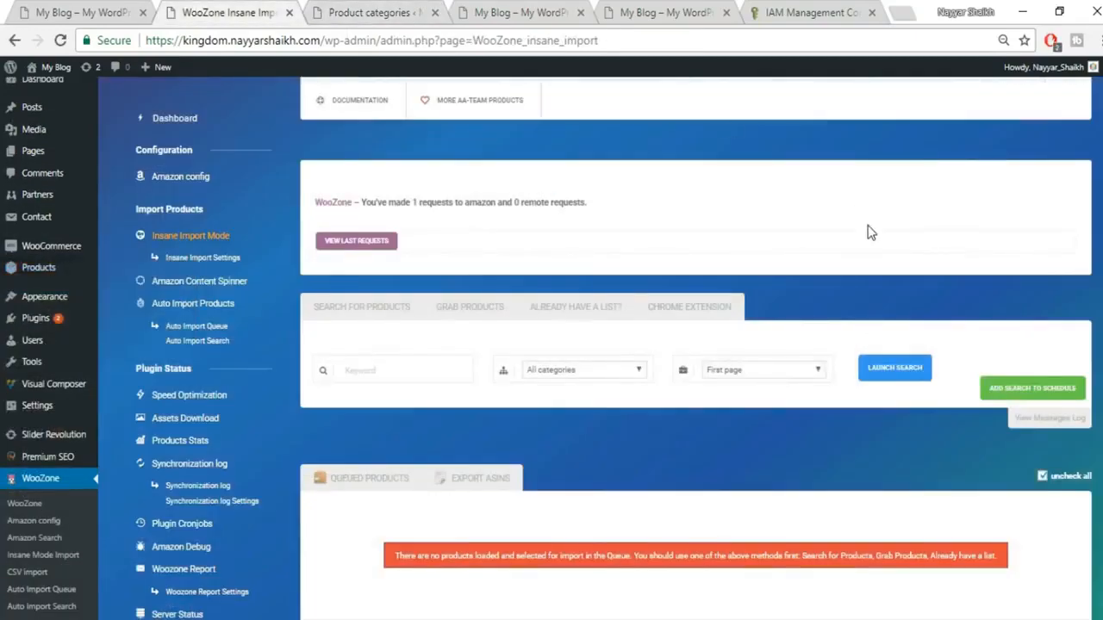
# Step: Narrow the WooZone search to Apparel > Categories > Men > Shirts > Casual Shirts
pyautogui.scroll(-1, 870, 232)
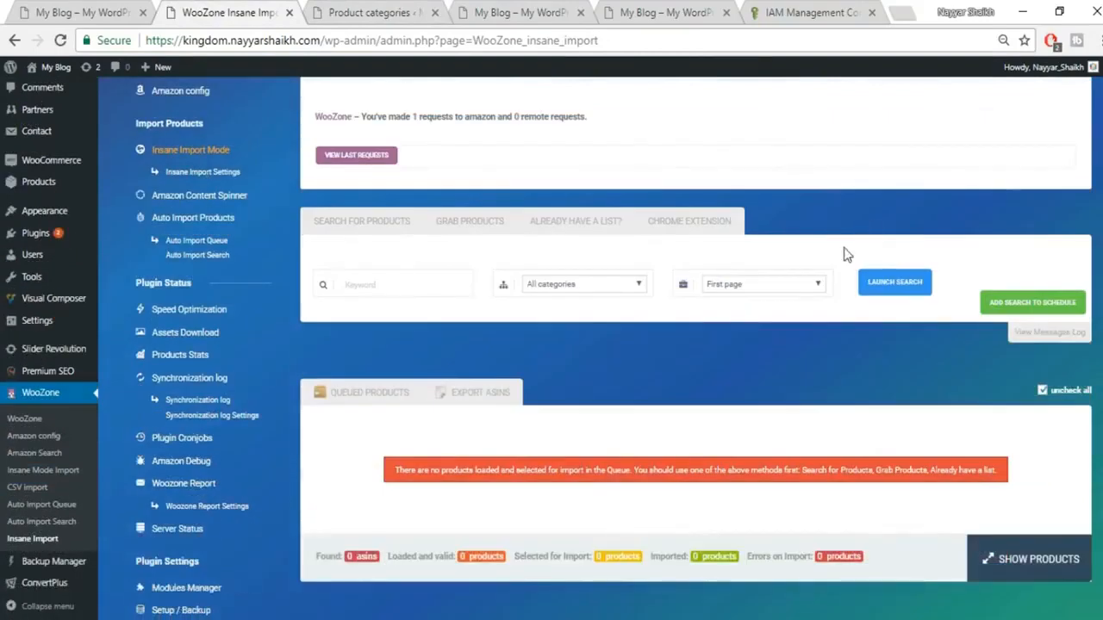
pyautogui.click(444, 280)
pyautogui.click(582, 289)
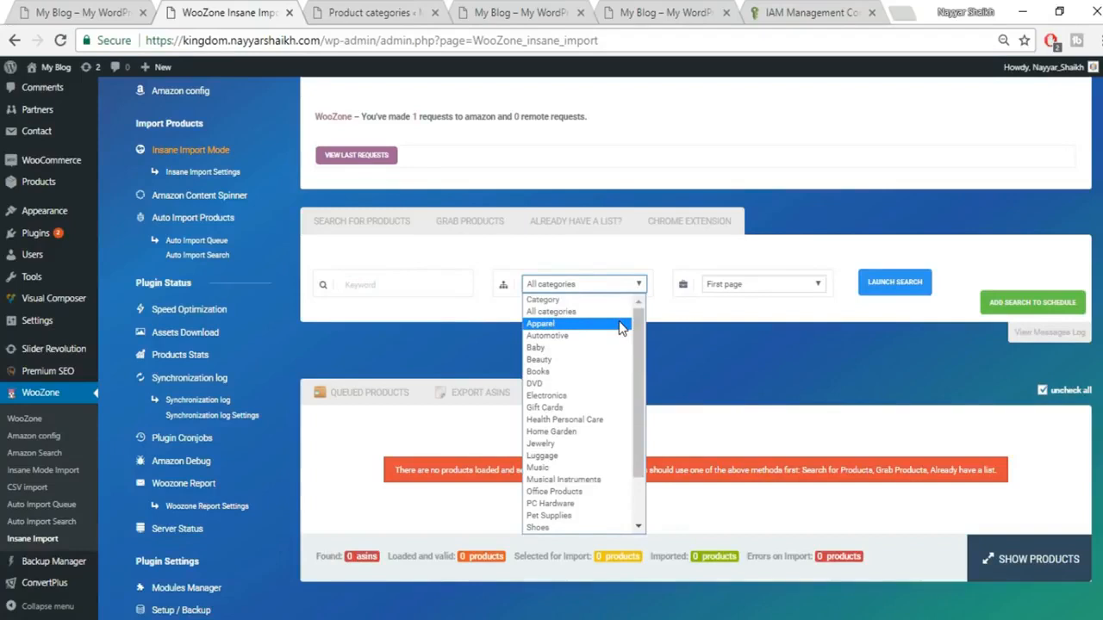
pyautogui.click(562, 325)
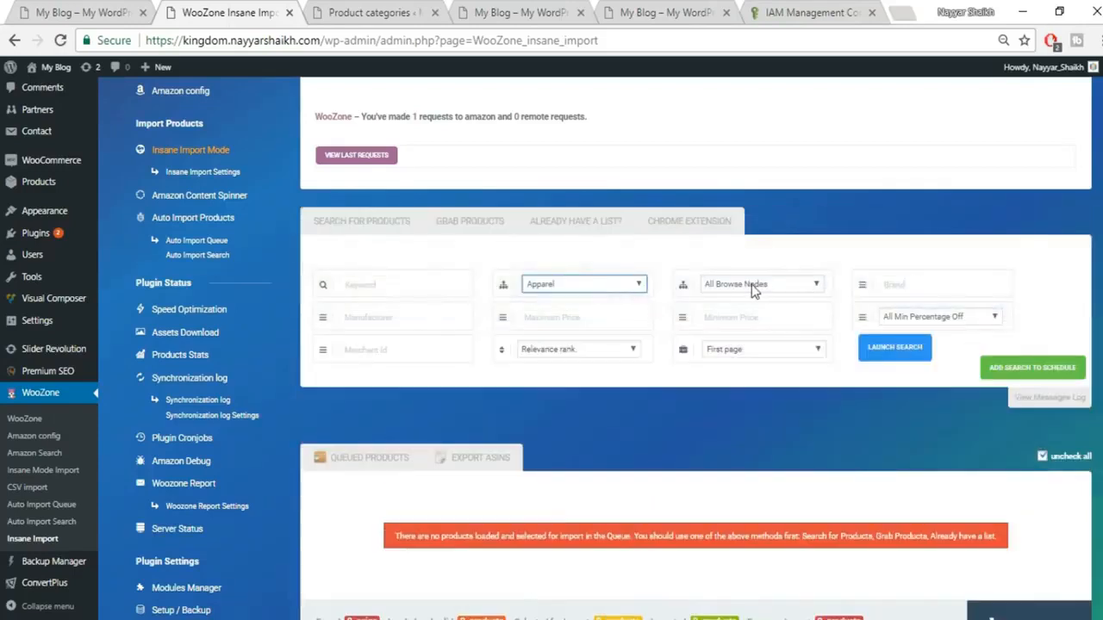
pyautogui.click(752, 288)
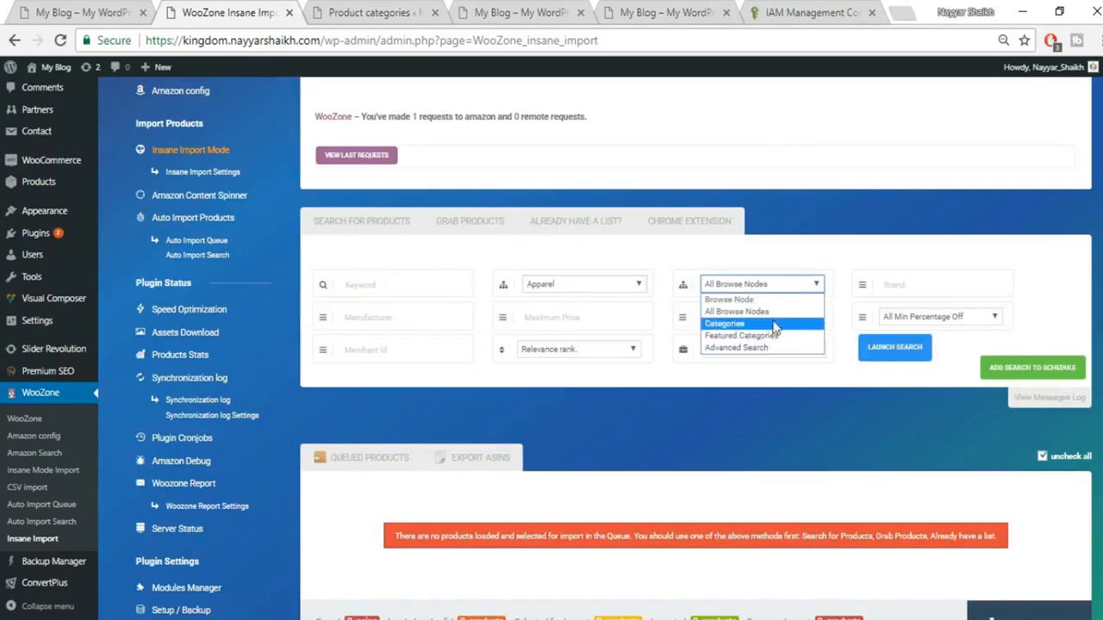
pyautogui.click(746, 326)
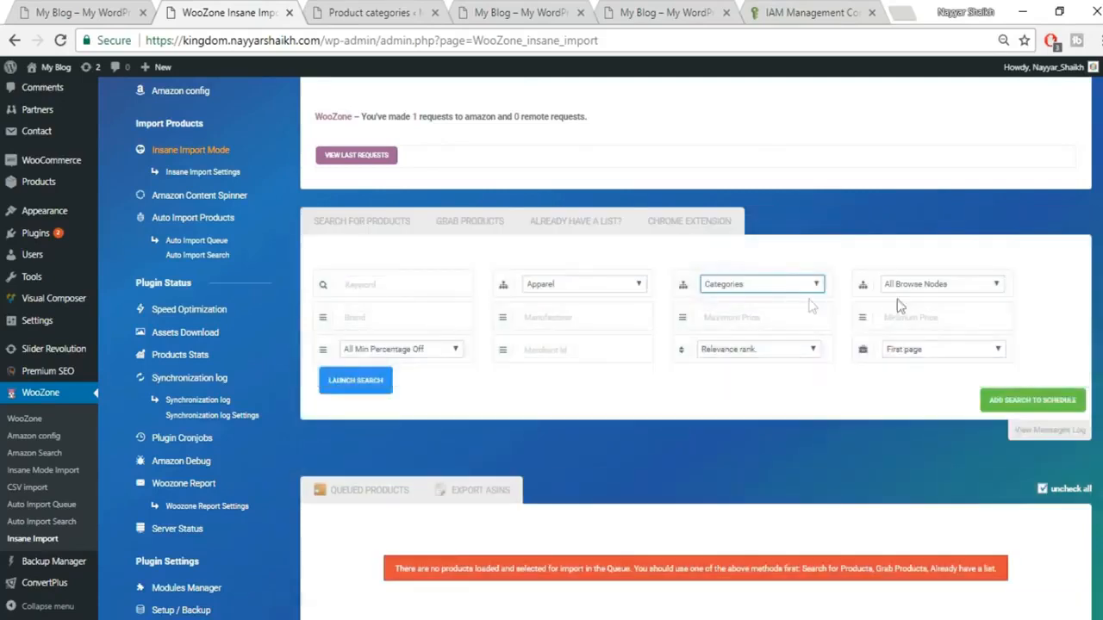
pyautogui.click(928, 285)
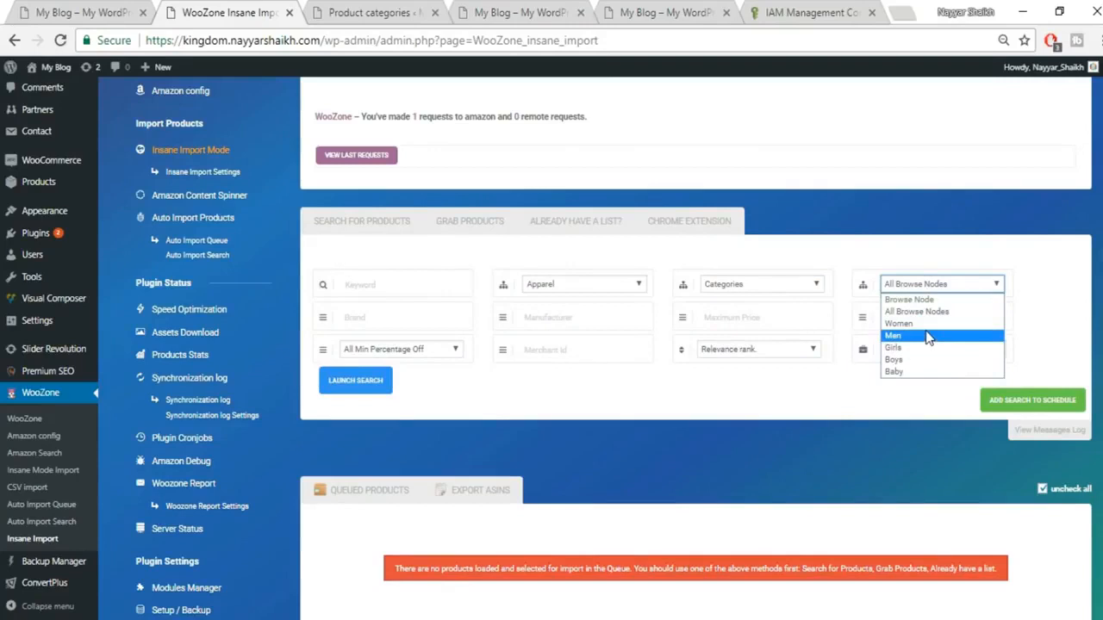
pyautogui.click(896, 336)
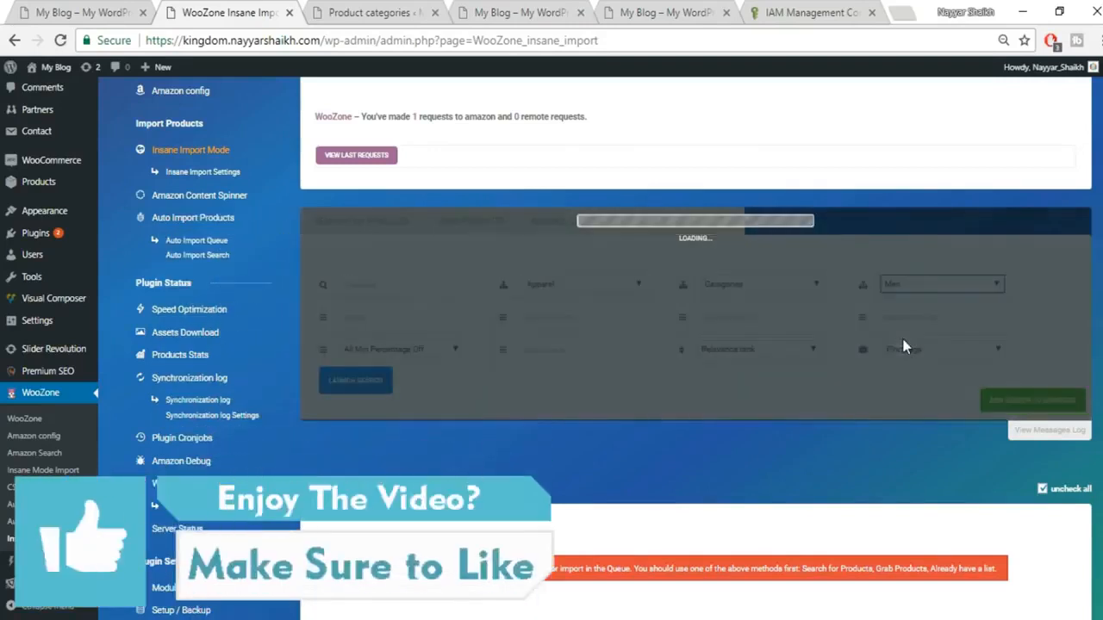
pyautogui.click(423, 317)
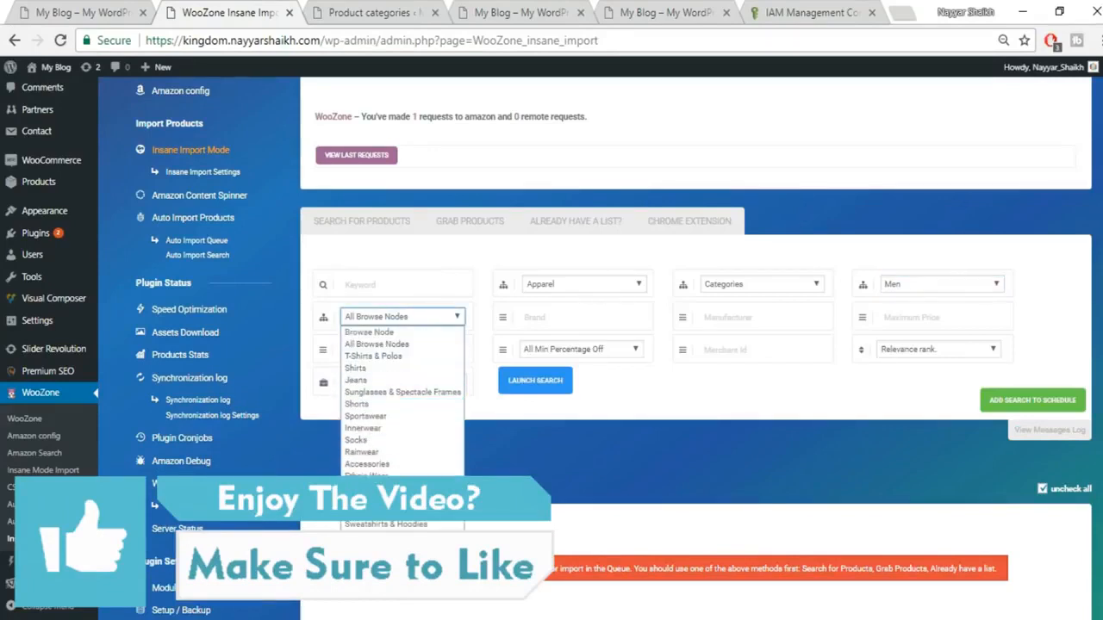
pyautogui.click(377, 370)
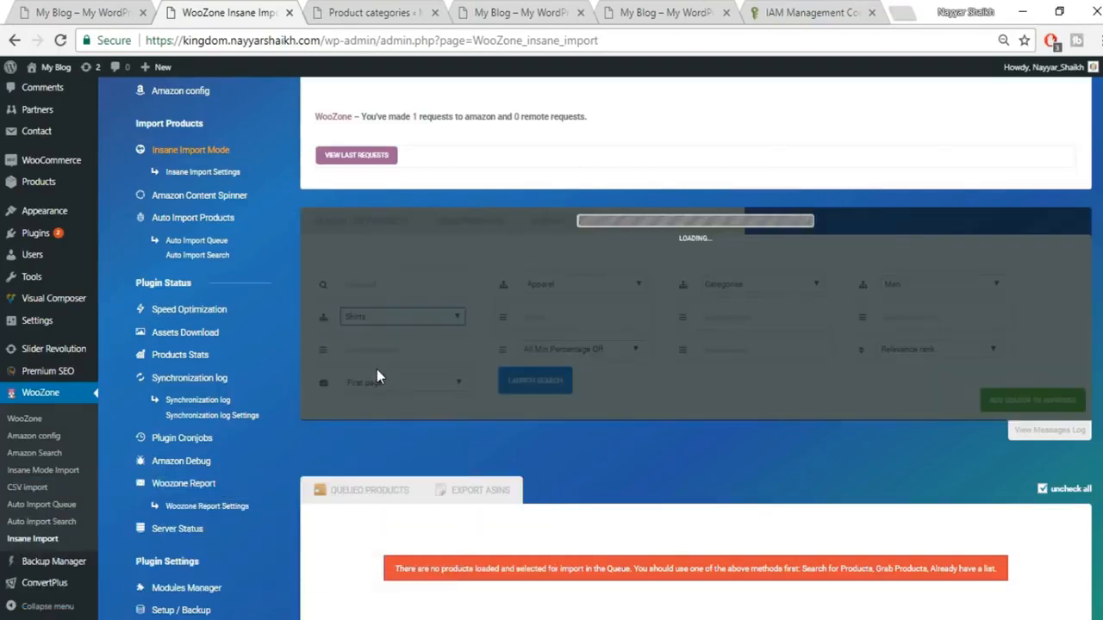
pyautogui.click(622, 319)
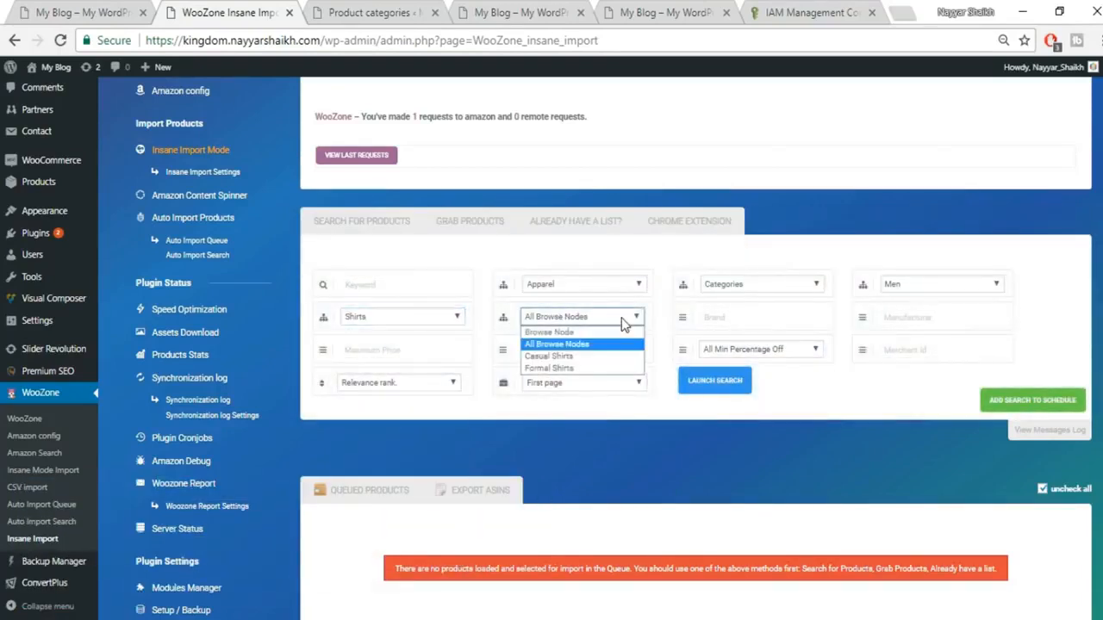
pyautogui.click(585, 357)
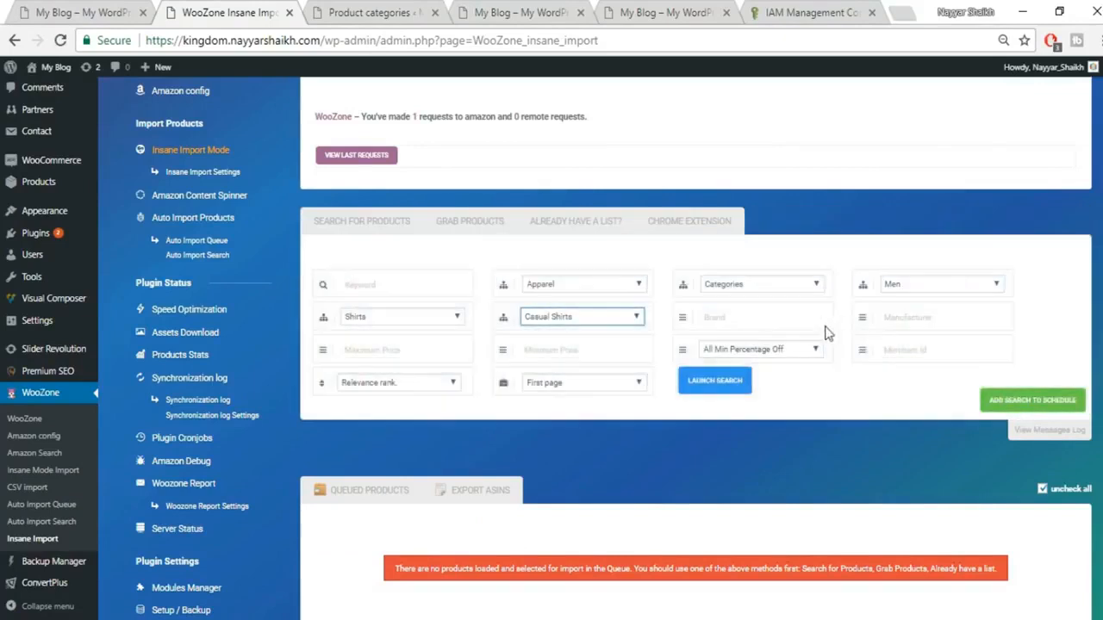
# Step: Limit results to the First 2 pages and launch the casual shirts search
pyautogui.click(760, 327)
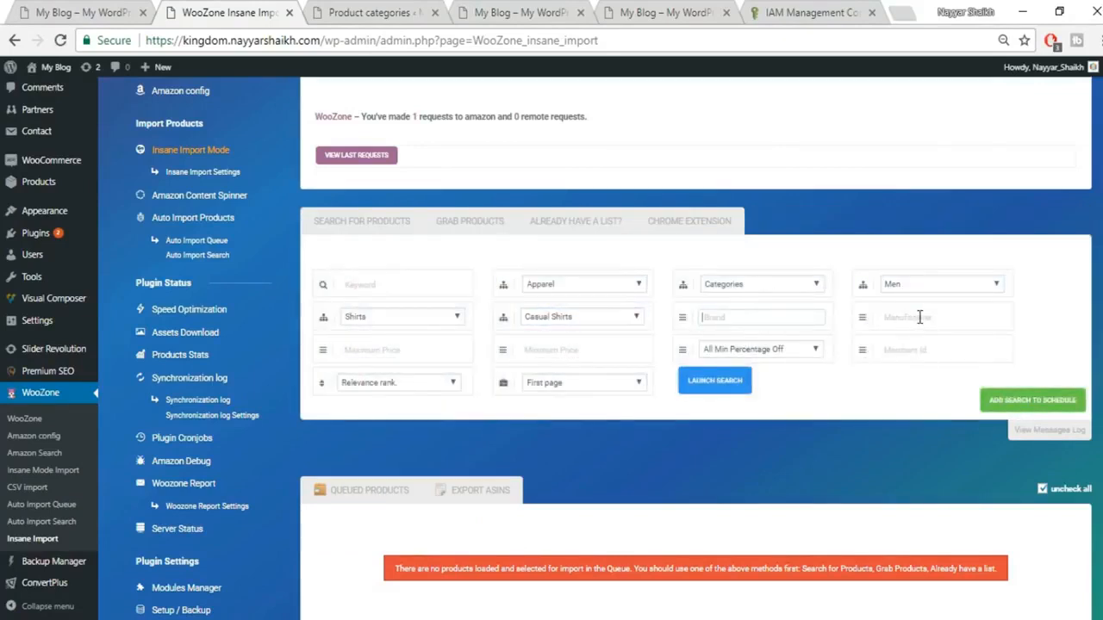
pyautogui.click(424, 352)
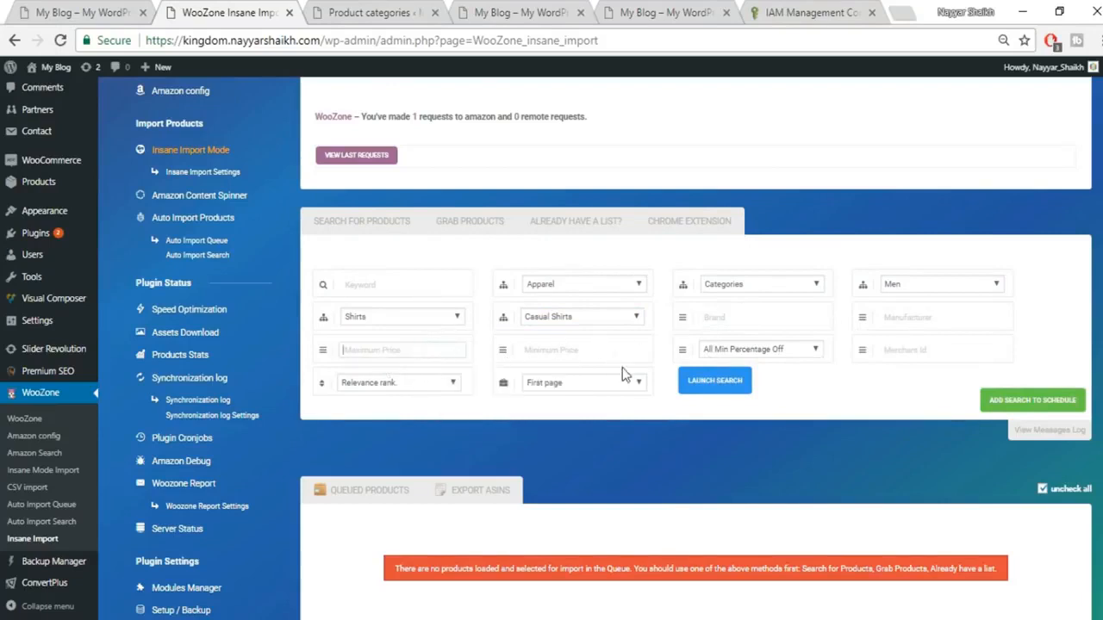
pyautogui.click(585, 384)
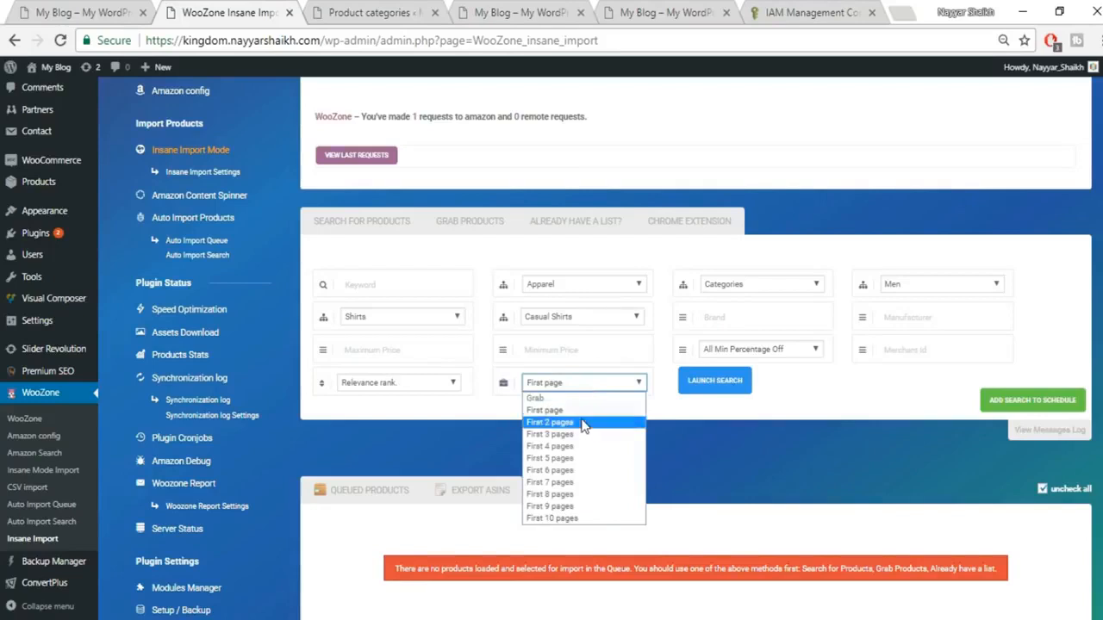
pyautogui.click(583, 425)
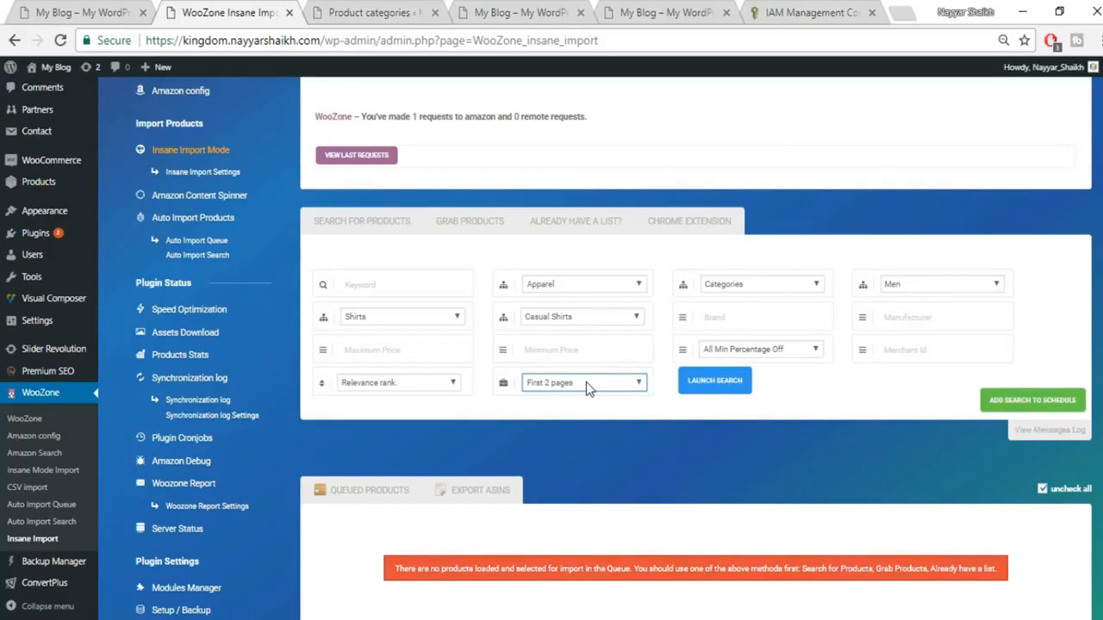
pyautogui.scroll(-4, 586, 381)
pyautogui.scroll(4, 586, 381)
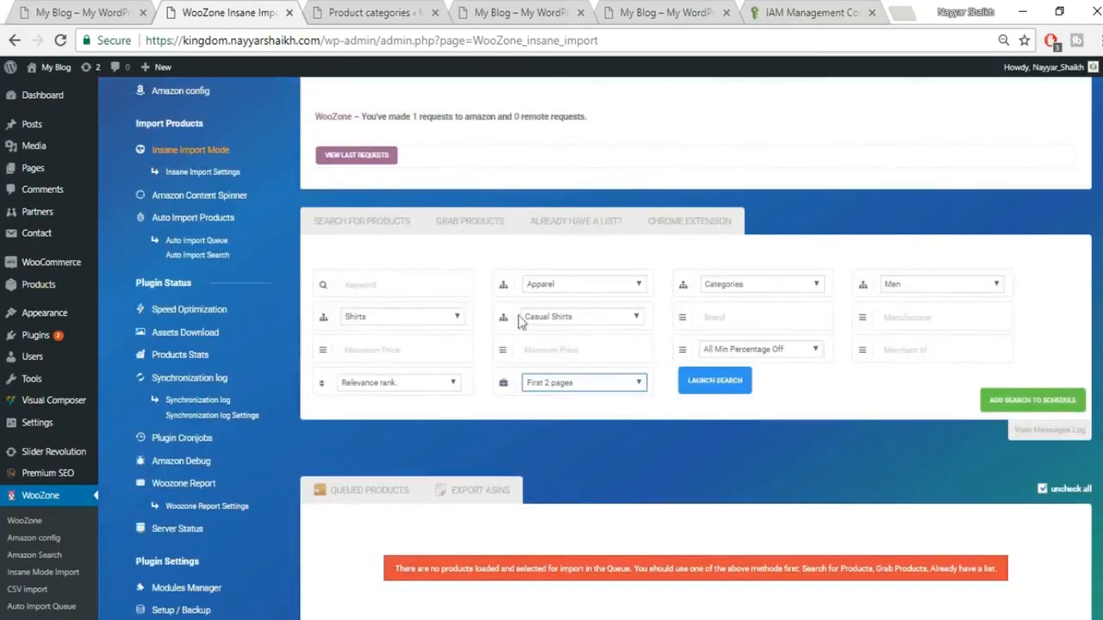
pyautogui.click(713, 389)
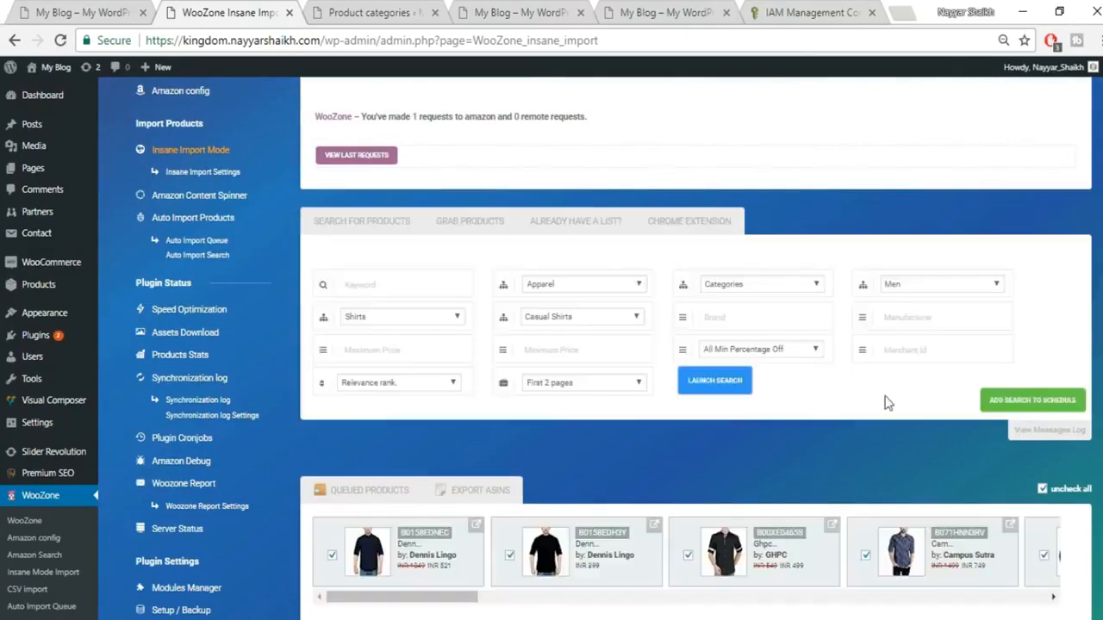
# Step: Review the 20 queued shirts, unticking and re-ticking the second so all stay selected
pyautogui.scroll(-2, 891, 413)
pyautogui.moveTo(417, 426); pyautogui.dragTo(387, 453)
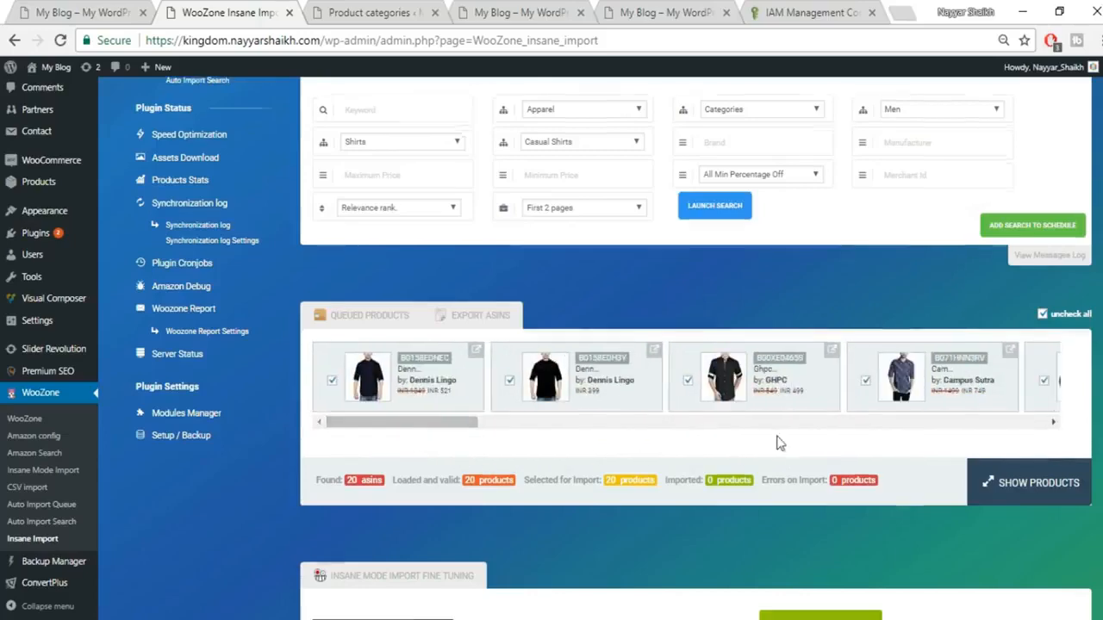
pyautogui.scroll(-3, 778, 442)
pyautogui.scroll(2, 672, 396)
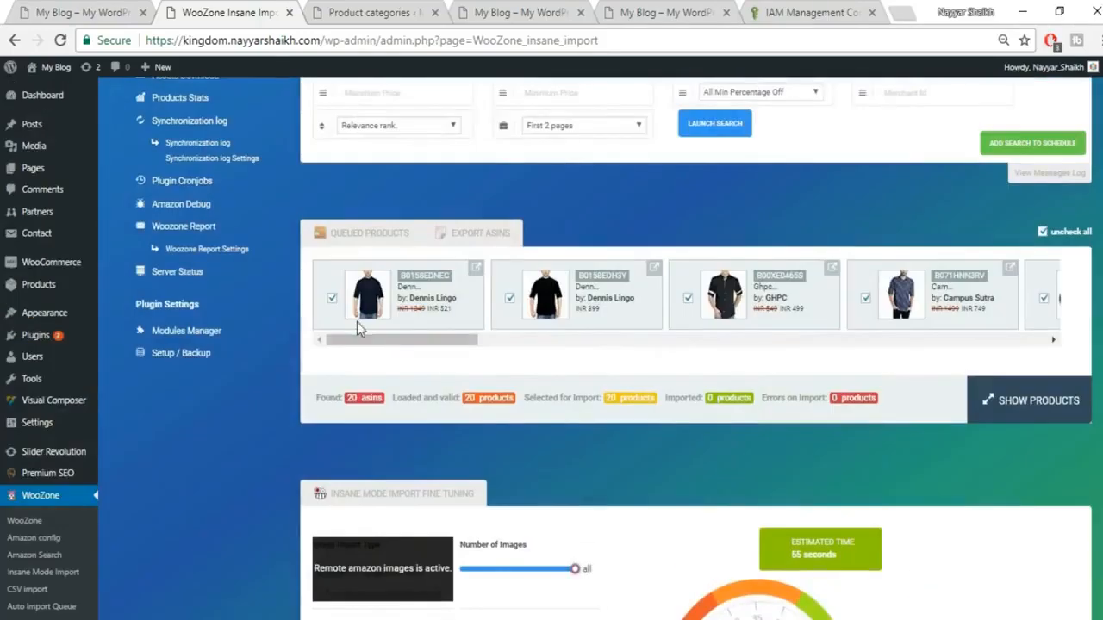
pyautogui.click(509, 299)
pyautogui.moveTo(419, 338); pyautogui.dragTo(365, 346)
pyautogui.click(510, 302)
pyautogui.scroll(-3, 790, 324)
pyautogui.scroll(-2, 846, 381)
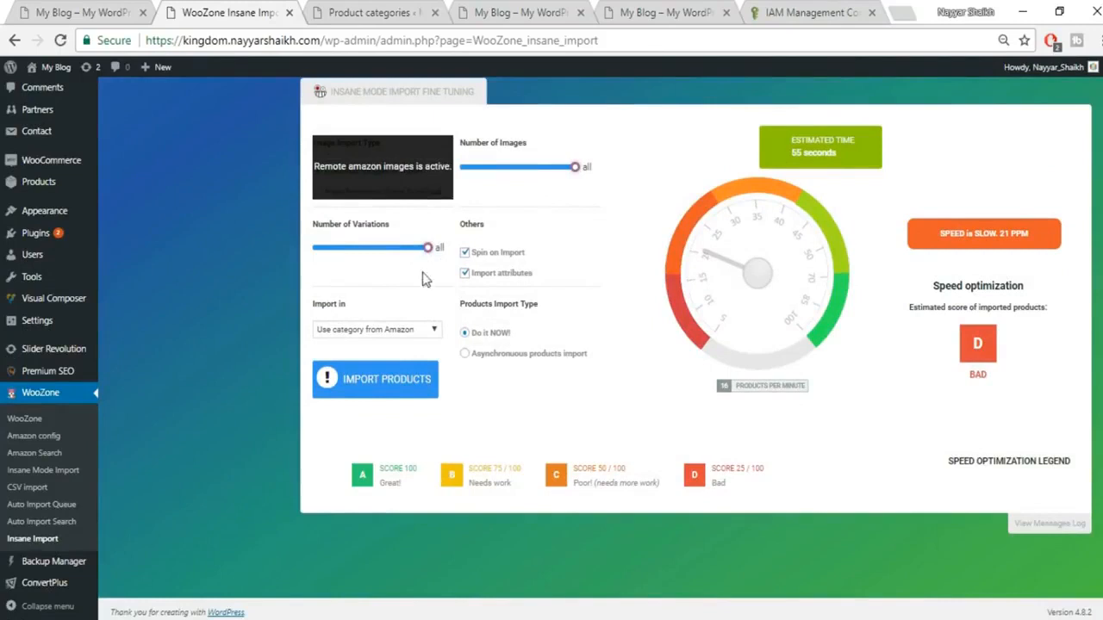
pyautogui.click(429, 332)
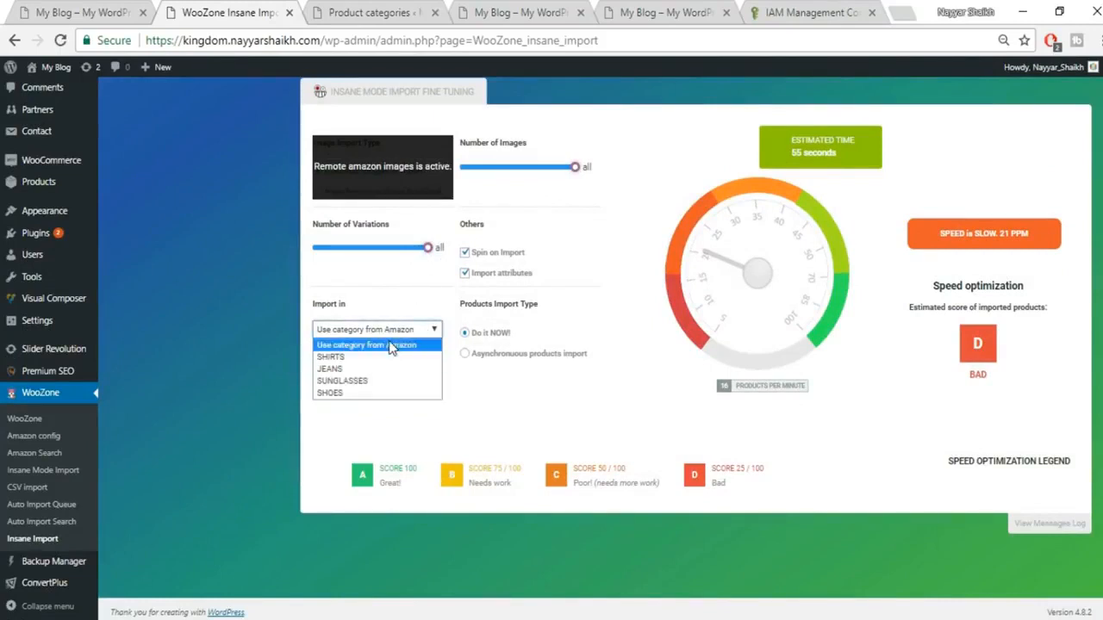
# Step: Import all 20 shirts into SHIRTS with Spin on Import off, finishing in 44 seconds
pyautogui.click(389, 347)
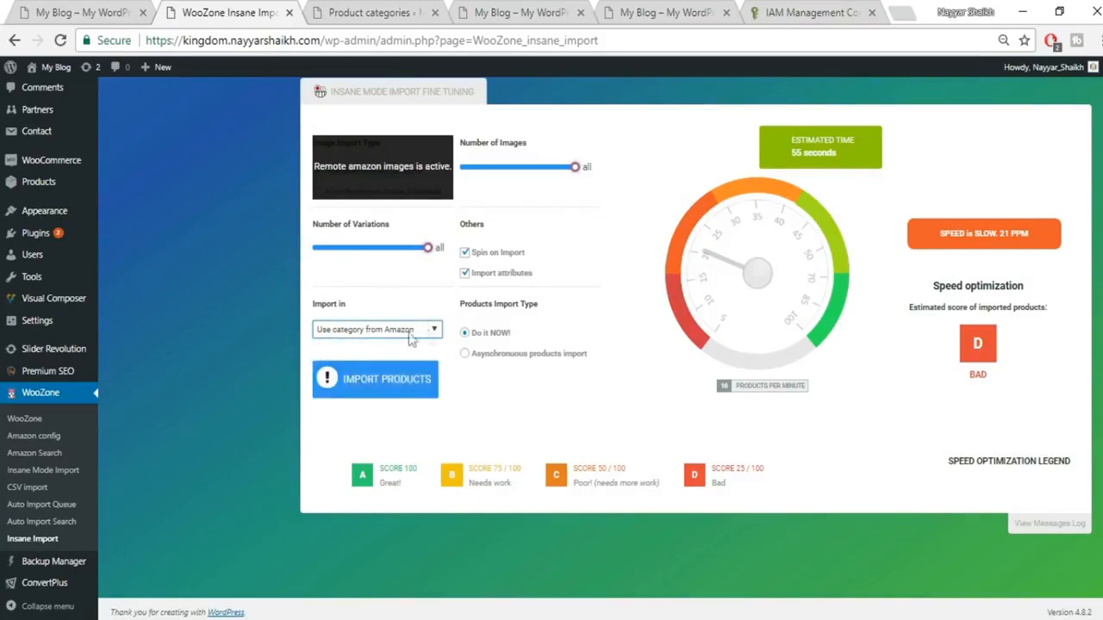
pyautogui.click(394, 333)
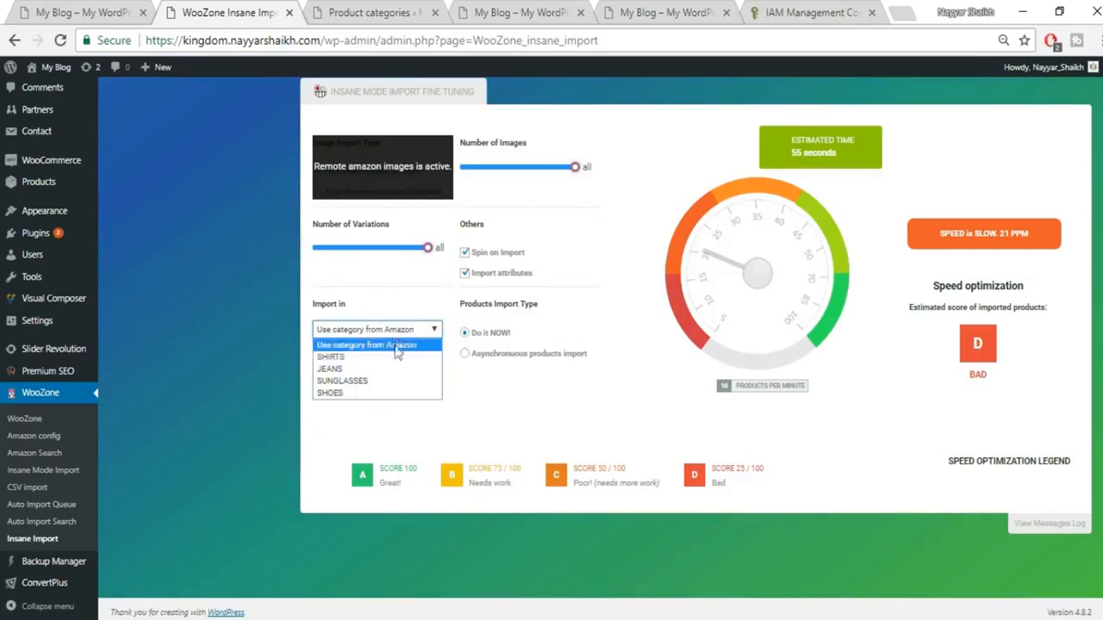
pyautogui.click(344, 357)
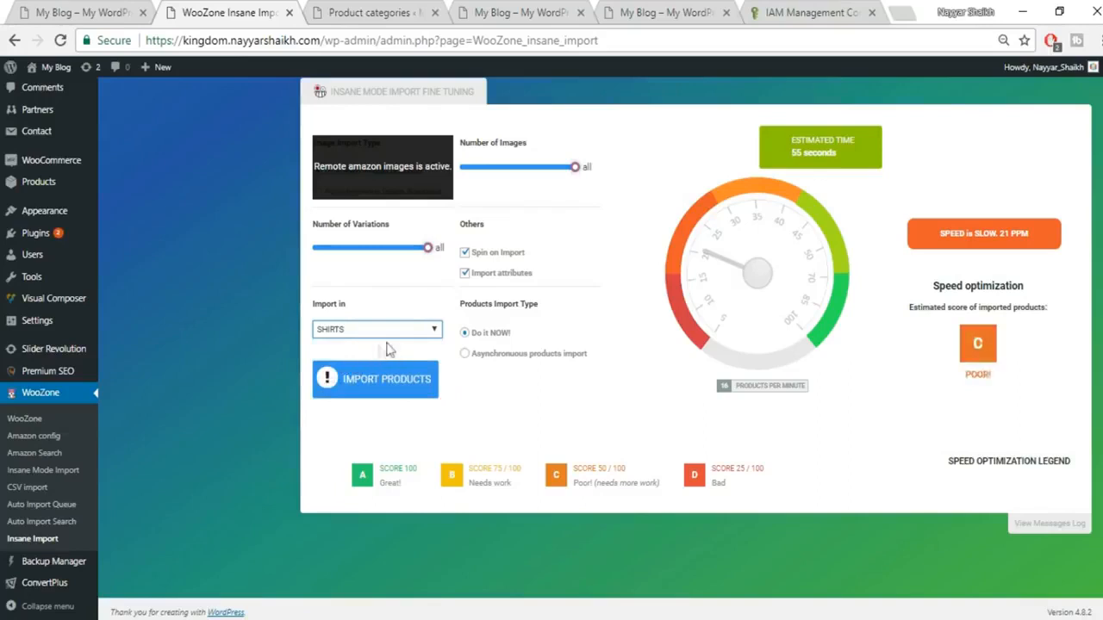
pyautogui.click(507, 255)
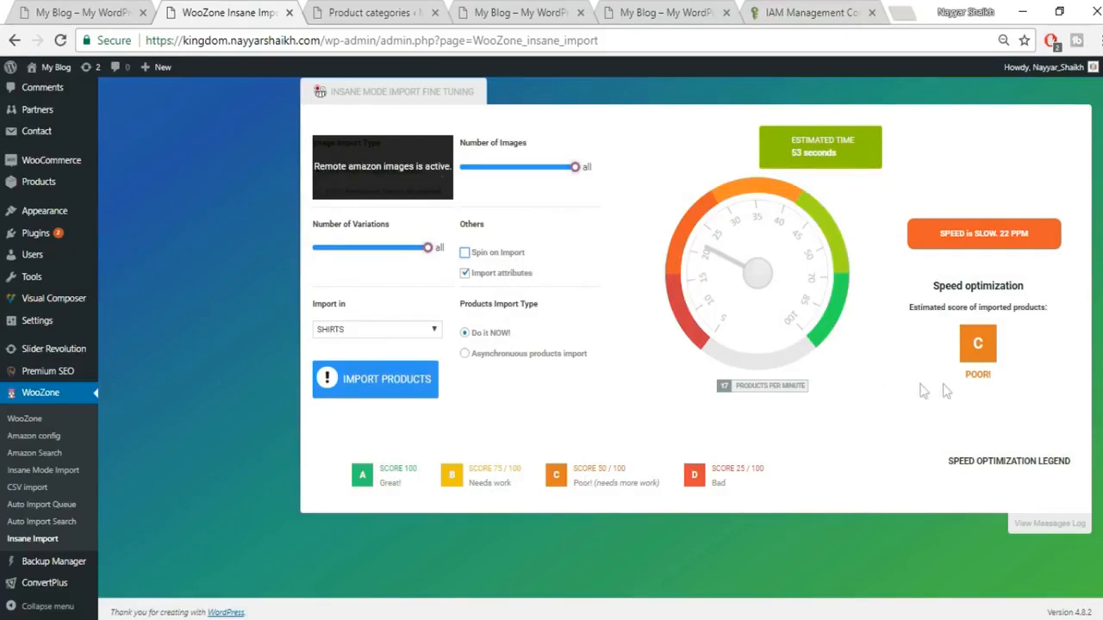
pyautogui.click(423, 391)
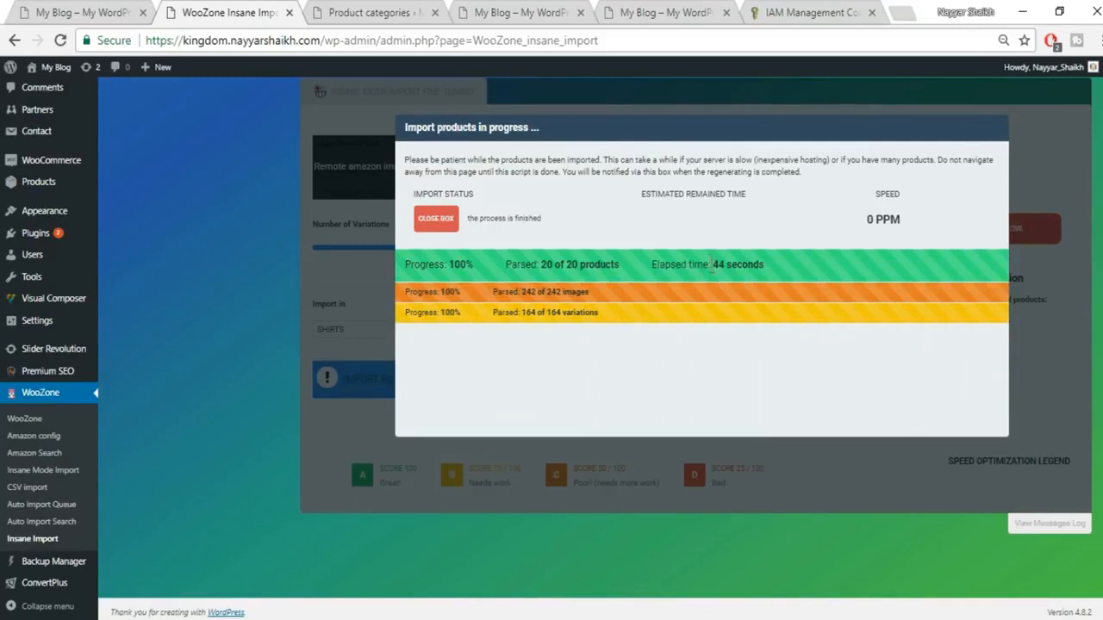
pyautogui.moveTo(713, 267); pyautogui.dragTo(728, 266)
# Step: Close the import report and return to Product categories listing SHOES, SUNGLASSES, JEANS and SHIRTS
pyautogui.click(435, 220)
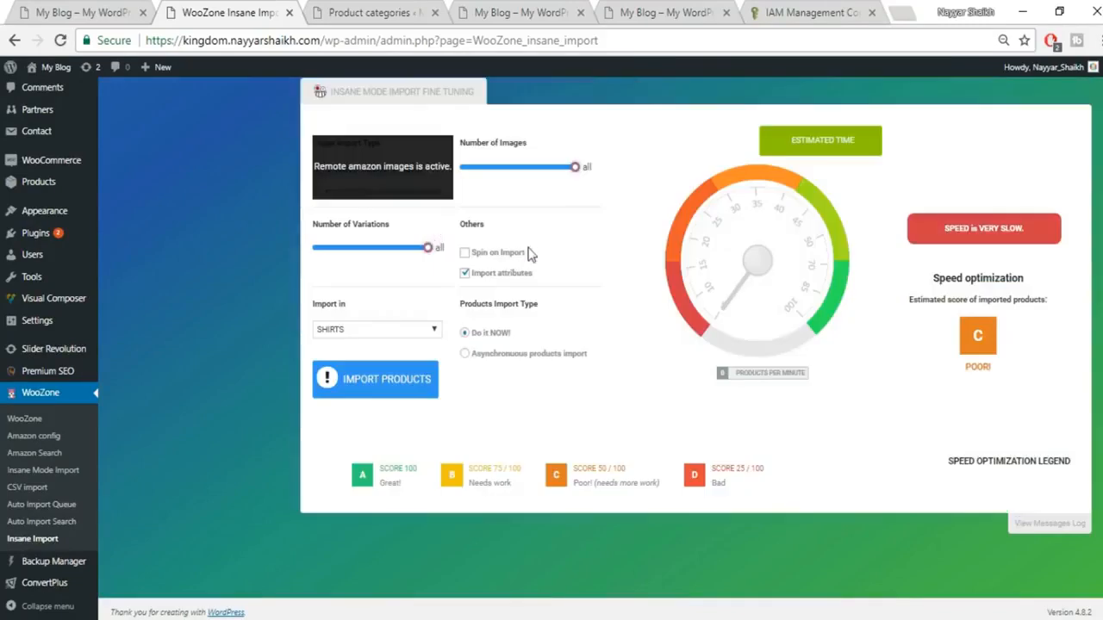
pyautogui.scroll(10, 749, 418)
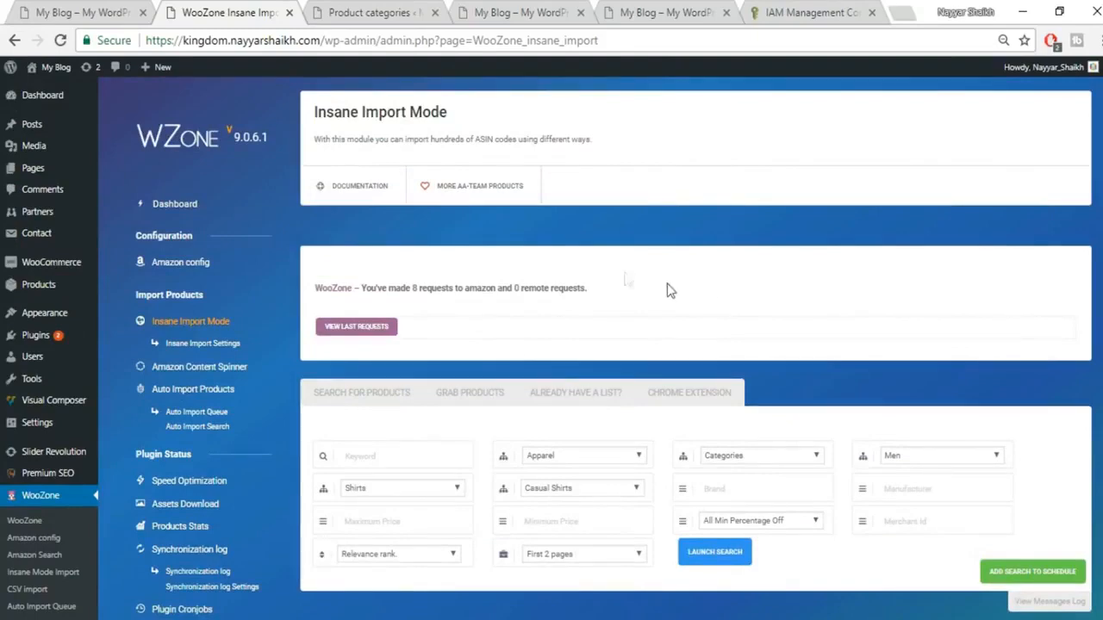
pyautogui.click(64, 8)
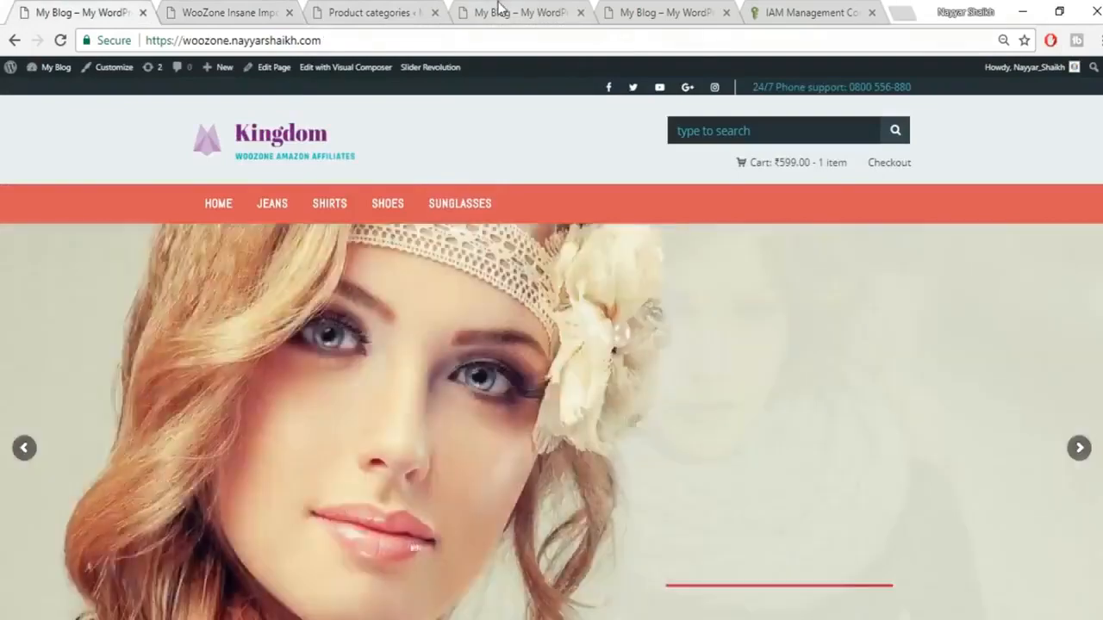
pyautogui.click(499, 10)
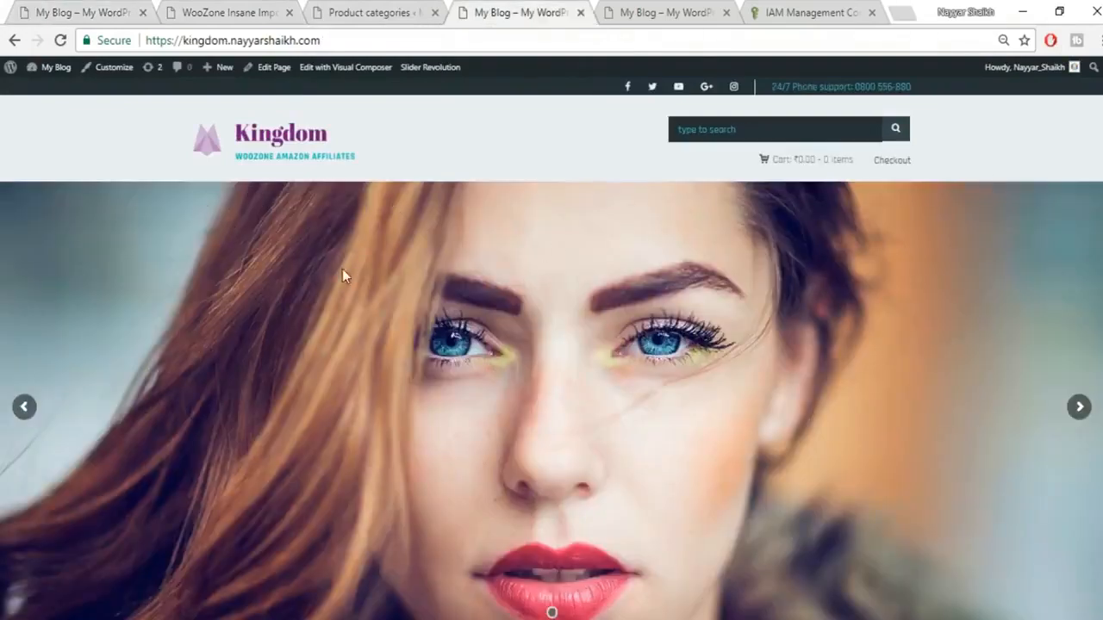
pyautogui.click(370, 12)
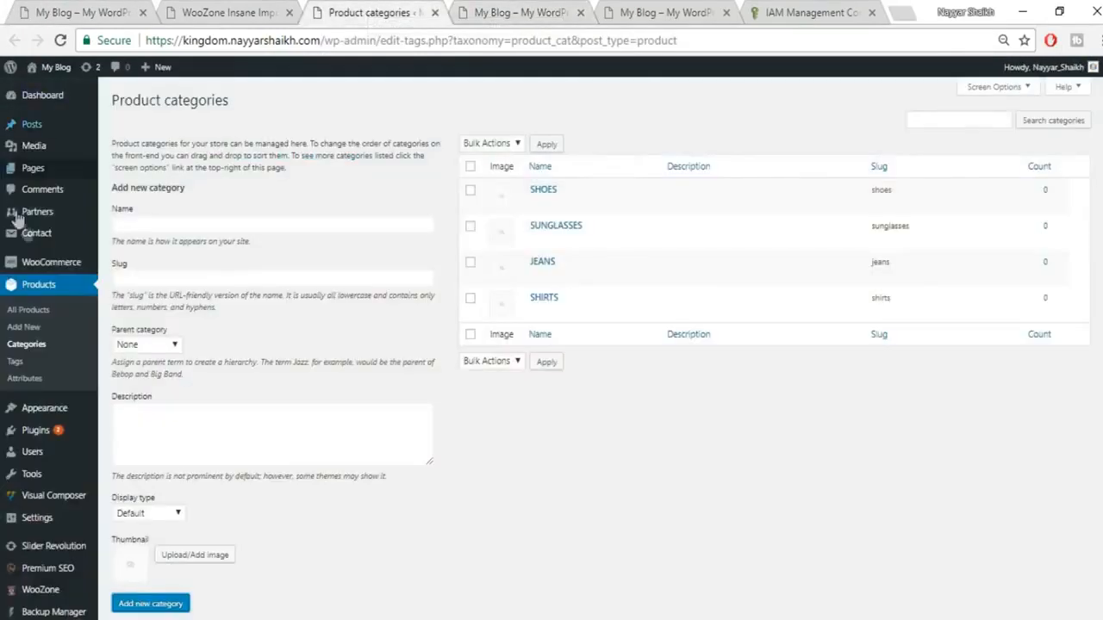
pyautogui.scroll(-1, 60, 310)
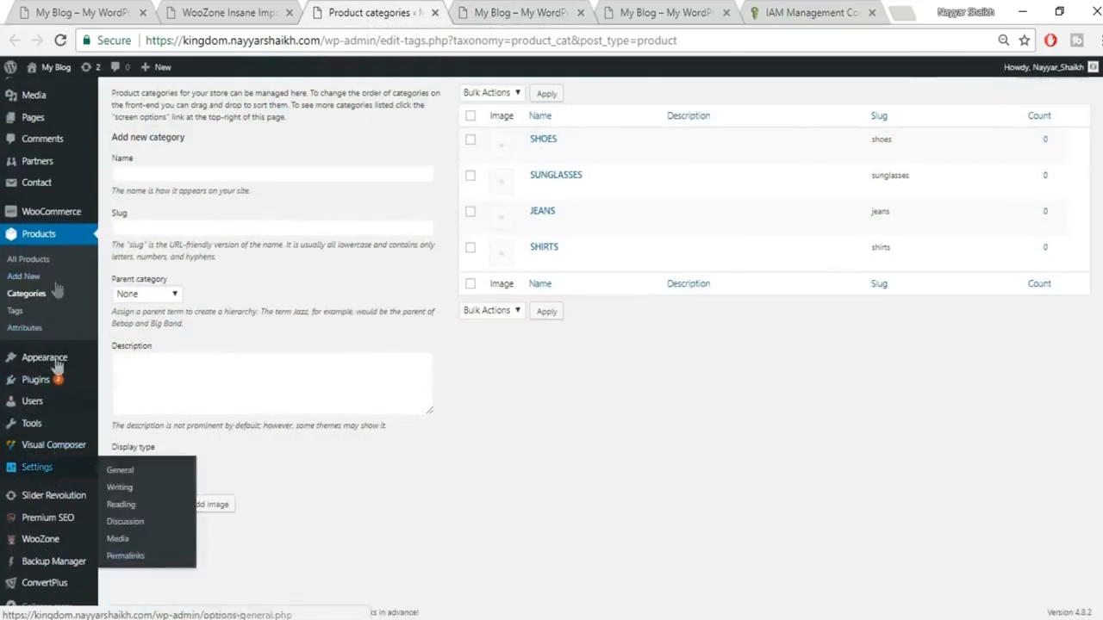
pyautogui.moveTo(31, 373)
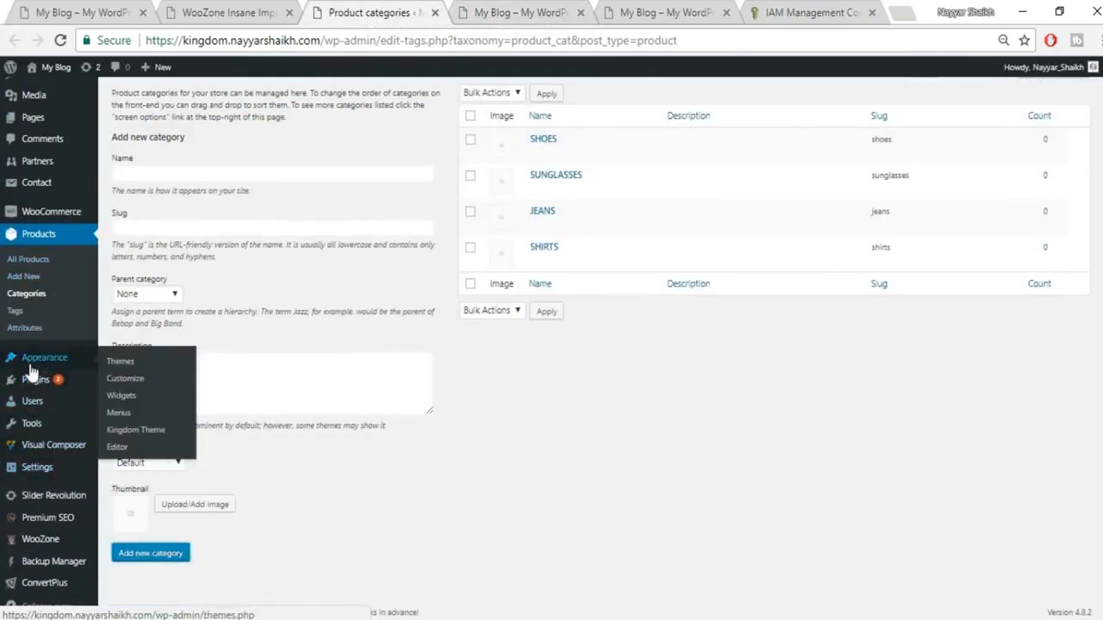
# Step: Create a new navigation menu named 'Main Menu'
pyautogui.click(146, 418)
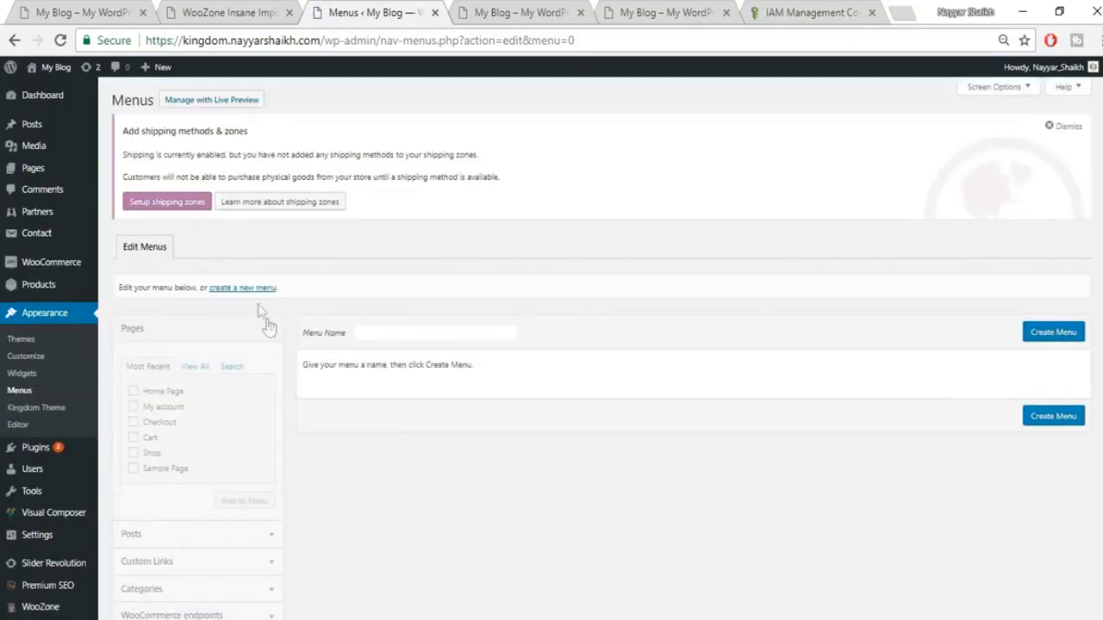
pyautogui.click(461, 336)
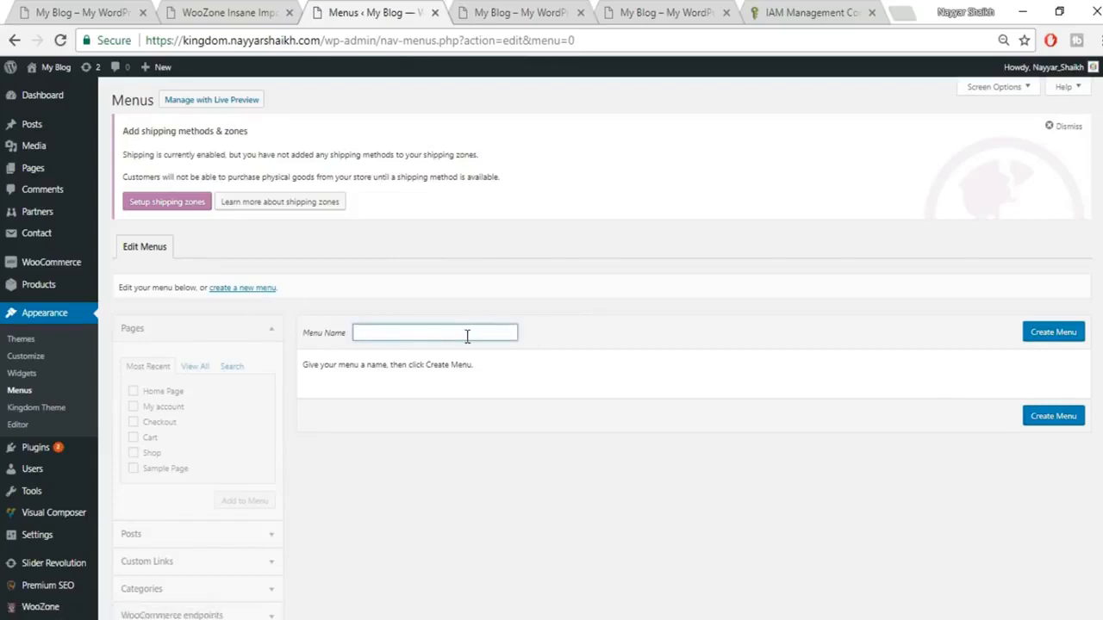
pyautogui.write('mA')
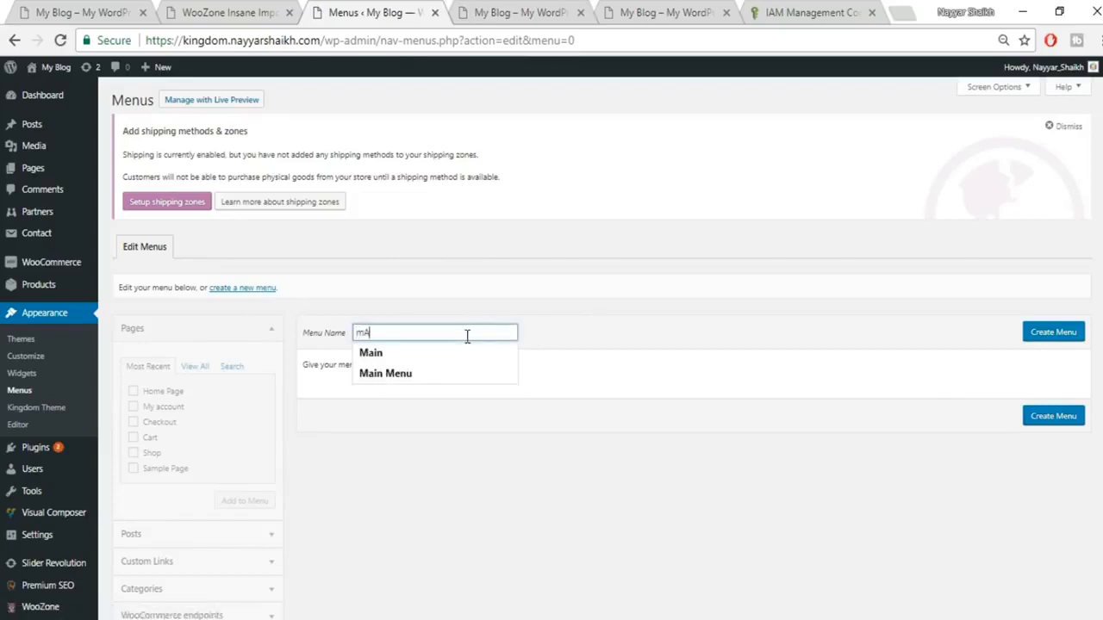
pyautogui.write('i')
pyautogui.click(444, 372)
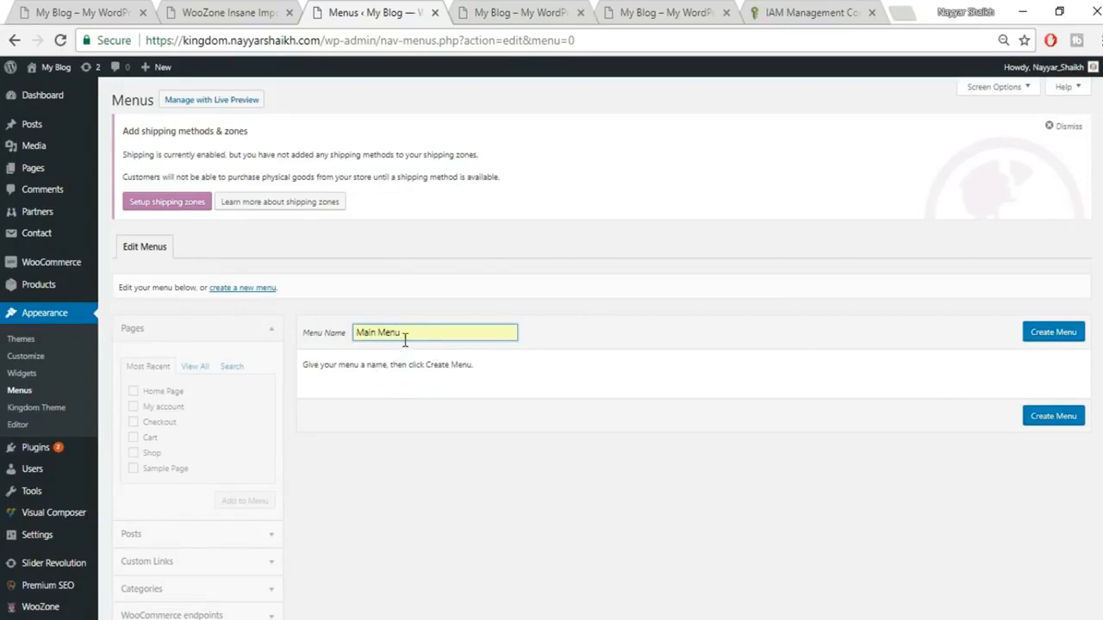
pyautogui.click(1075, 342)
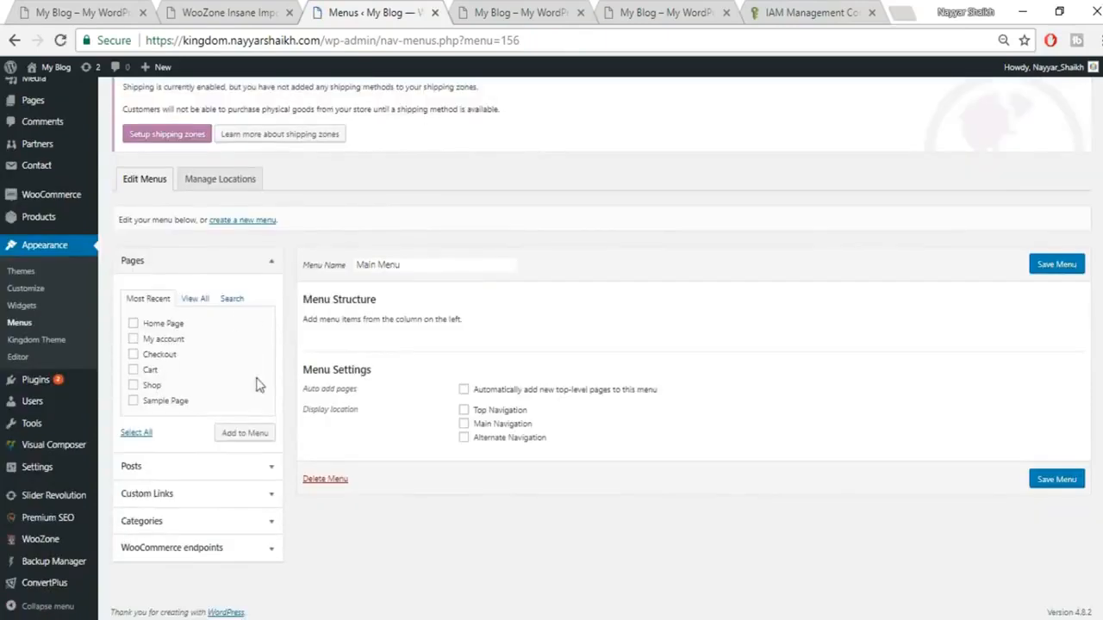
# Step: Enable the Product categories box in the menu Screen Options
pyautogui.click(221, 529)
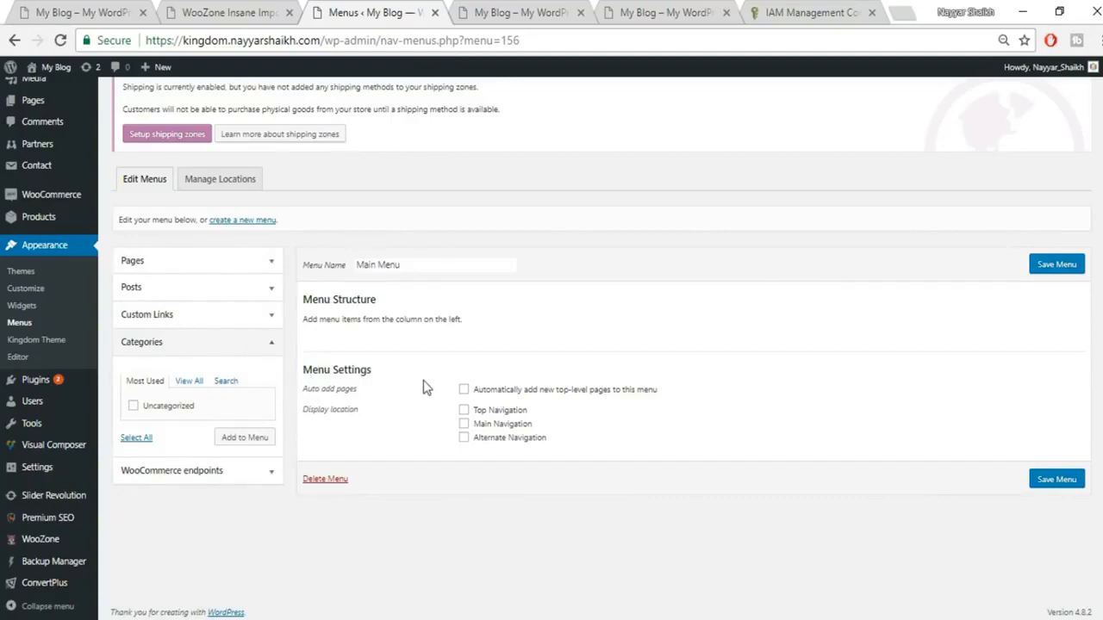
pyautogui.scroll(2, 423, 380)
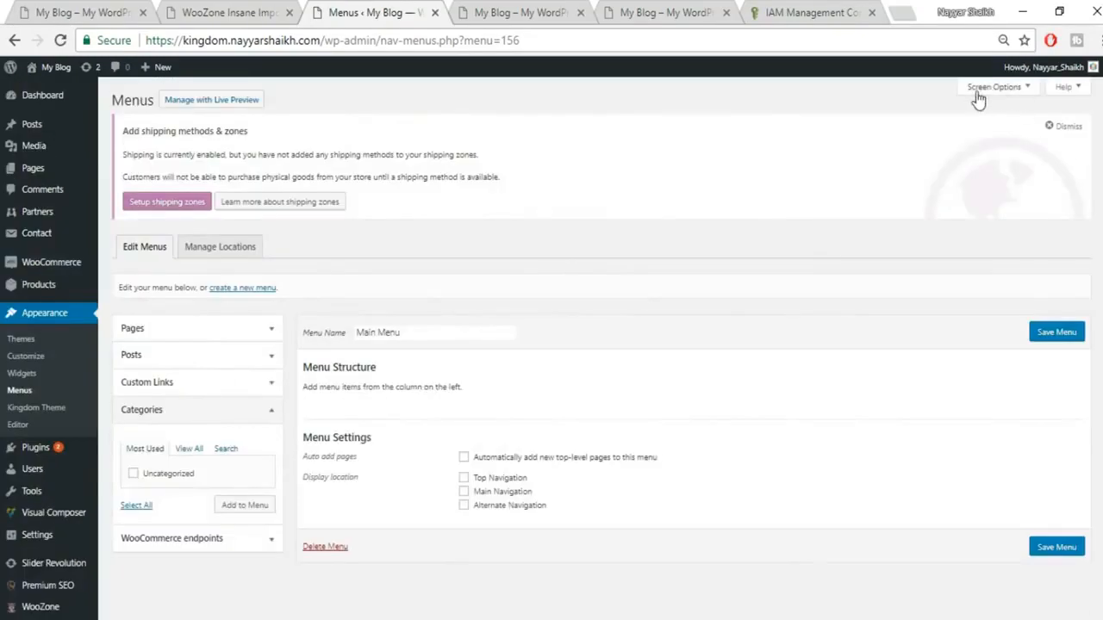
pyautogui.click(1021, 88)
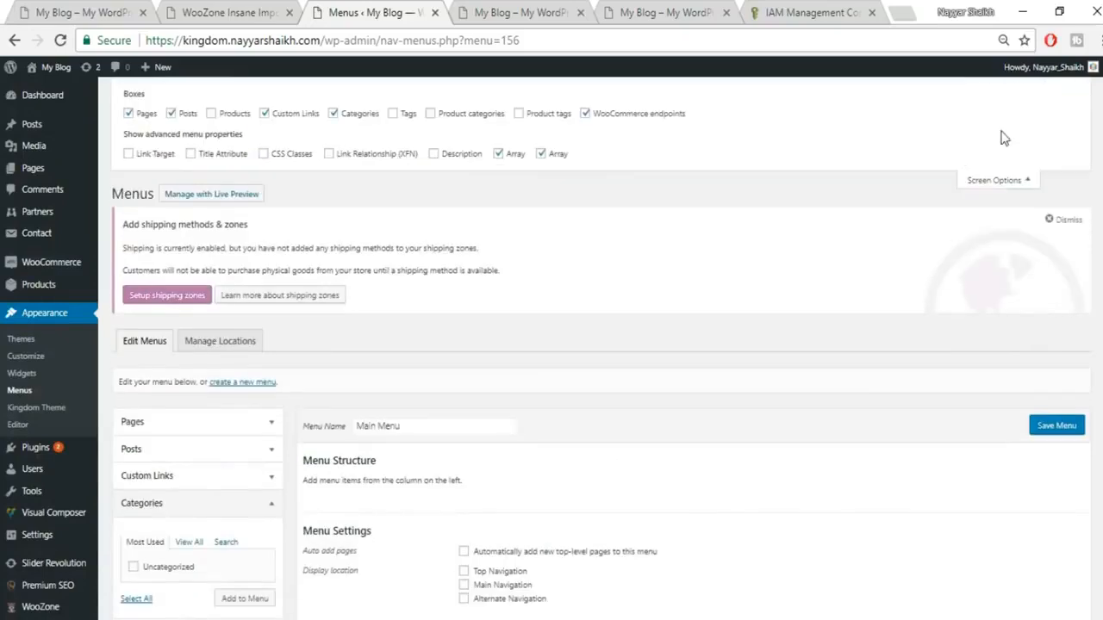
pyautogui.click(447, 118)
pyautogui.click(1010, 180)
pyautogui.scroll(-1, 160, 512)
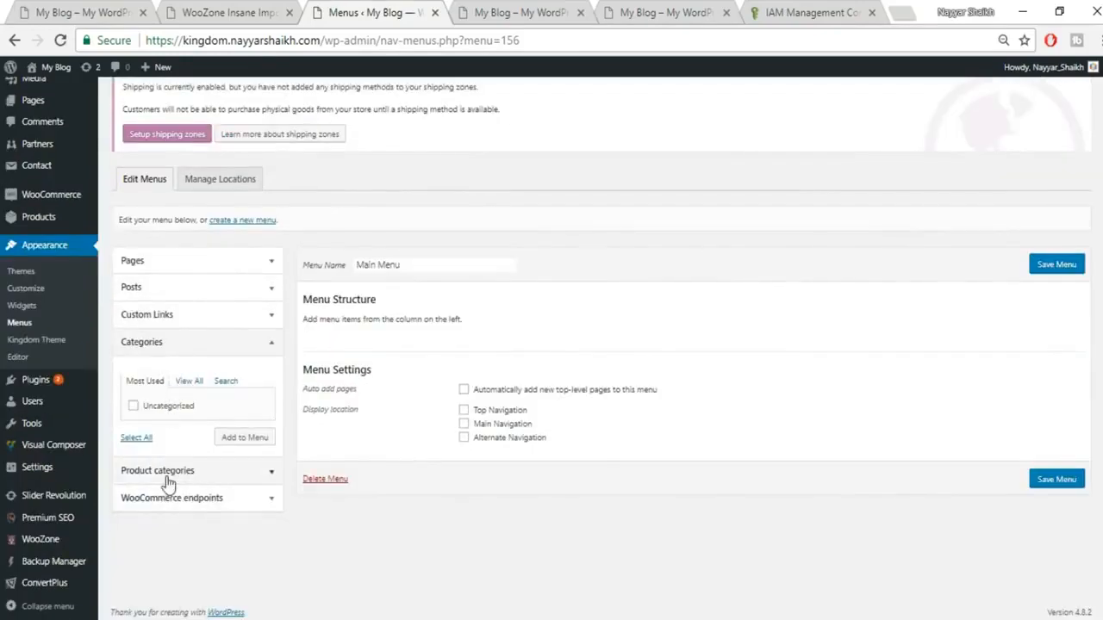
# Step: Add the JEANS, SHIRTS, SHOES and SUNGLASSES categories to the menu
pyautogui.click(181, 476)
pyautogui.click(197, 408)
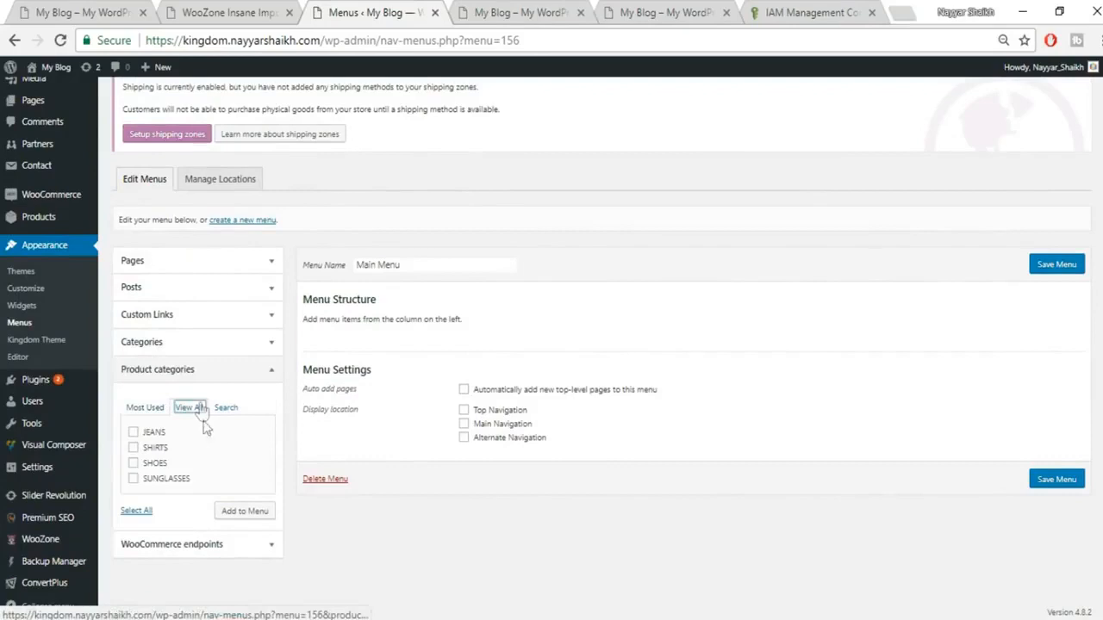
pyautogui.click(153, 432)
pyautogui.click(155, 449)
pyautogui.click(155, 464)
pyautogui.click(160, 478)
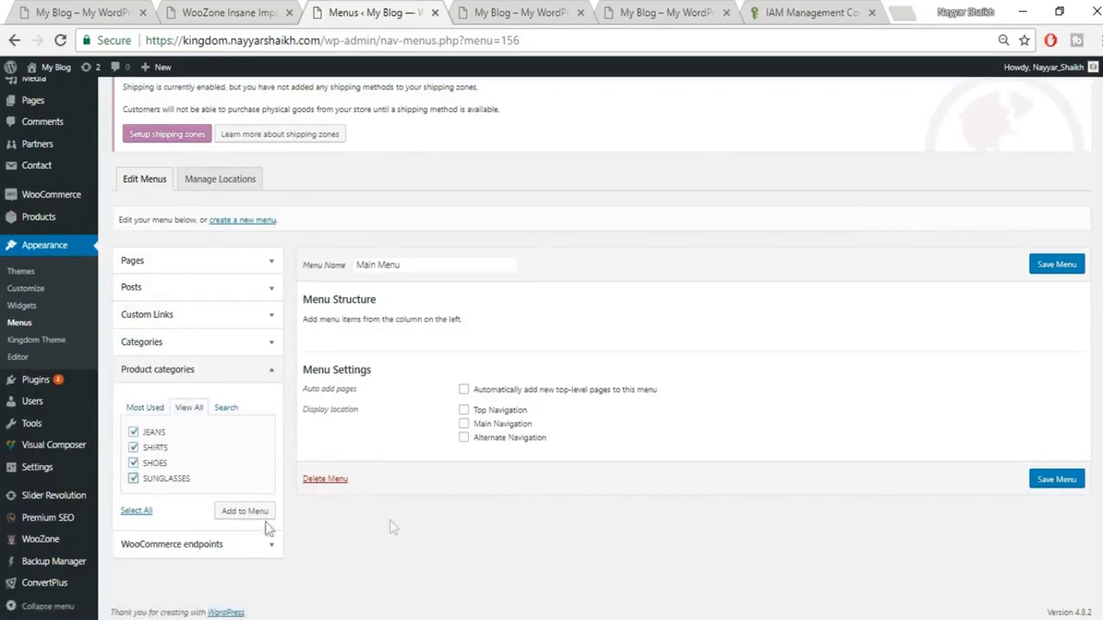
pyautogui.click(235, 517)
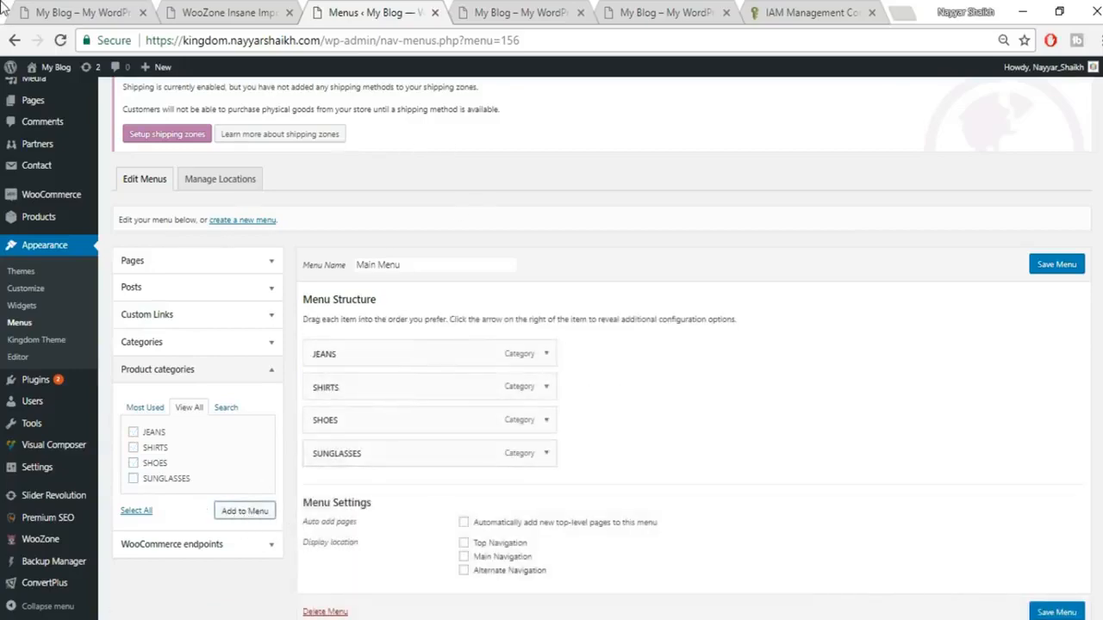
# Step: Add Home Page to the Main Menu
pyautogui.click(21, 11)
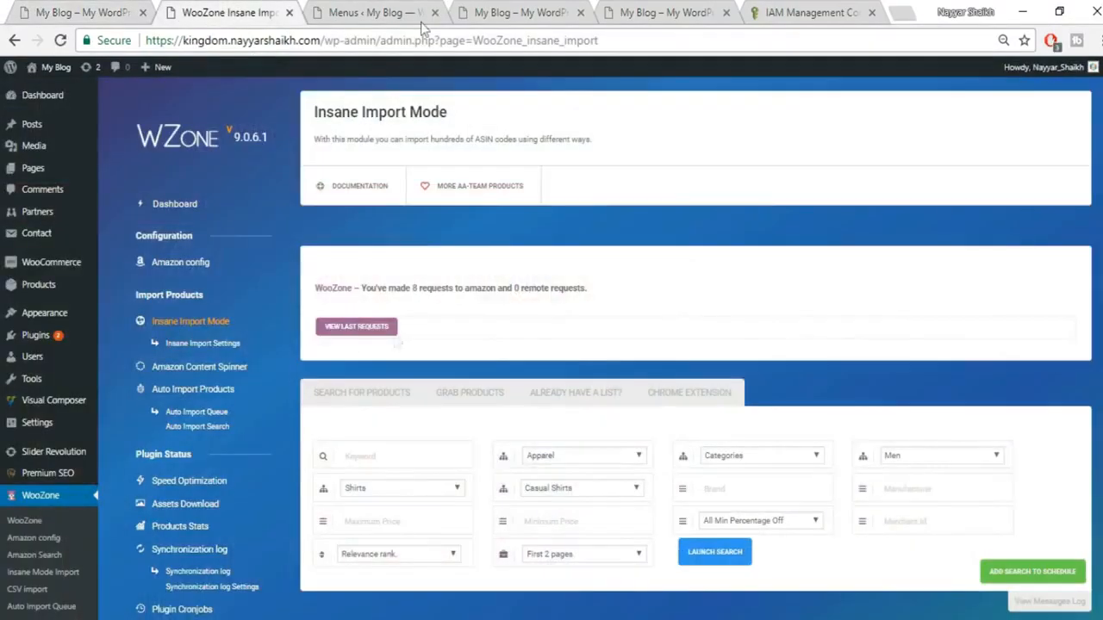
pyautogui.click(487, 7)
pyautogui.click(337, 12)
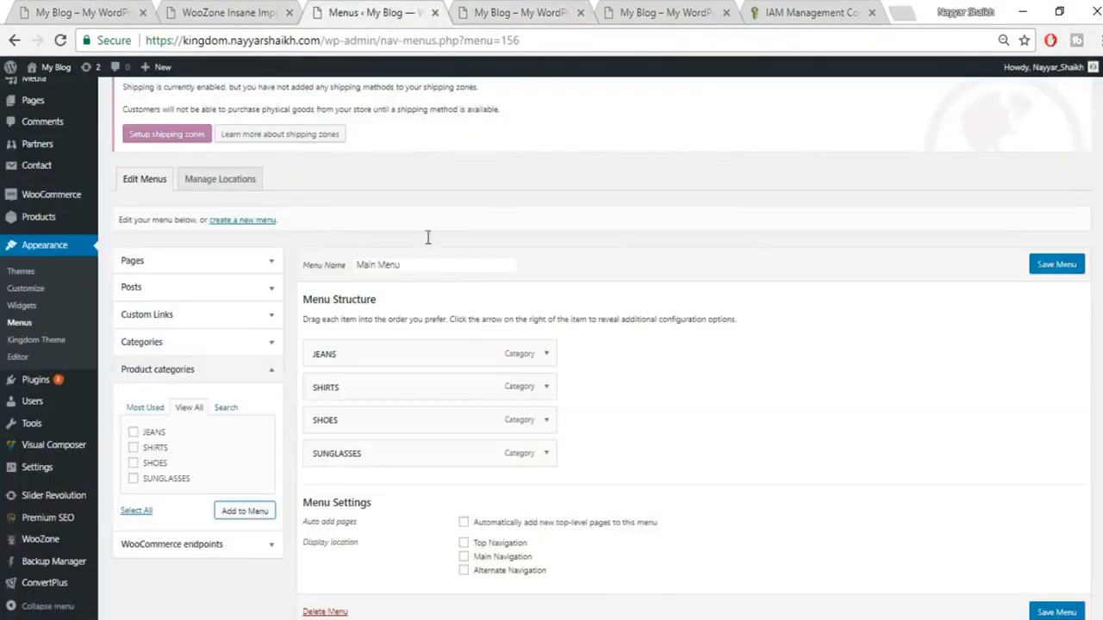
pyautogui.click(222, 262)
pyautogui.click(164, 328)
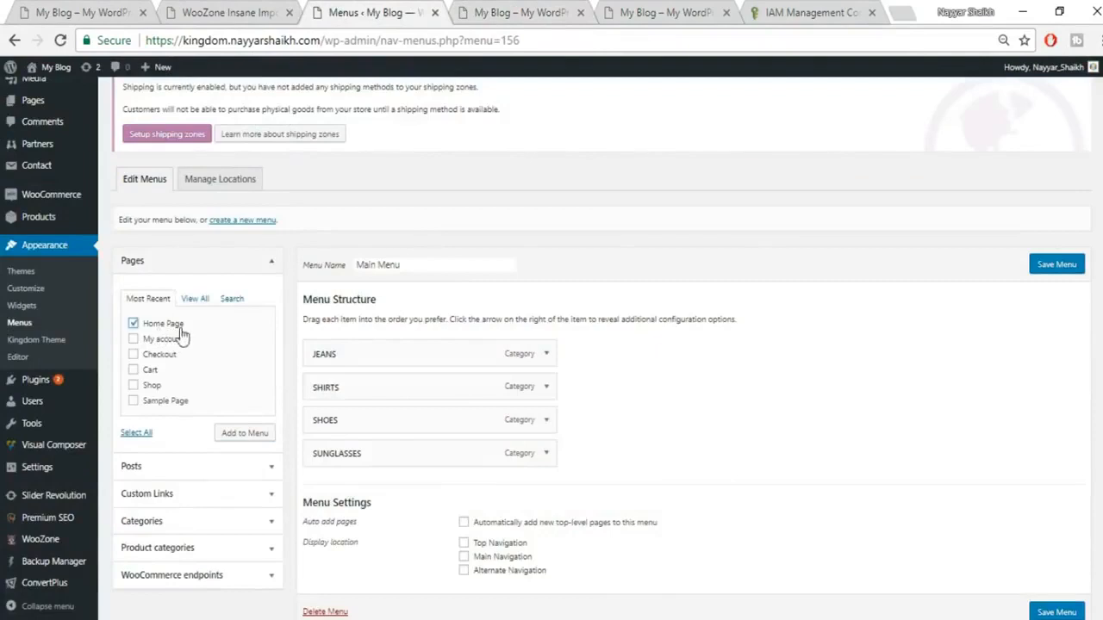
pyautogui.click(247, 436)
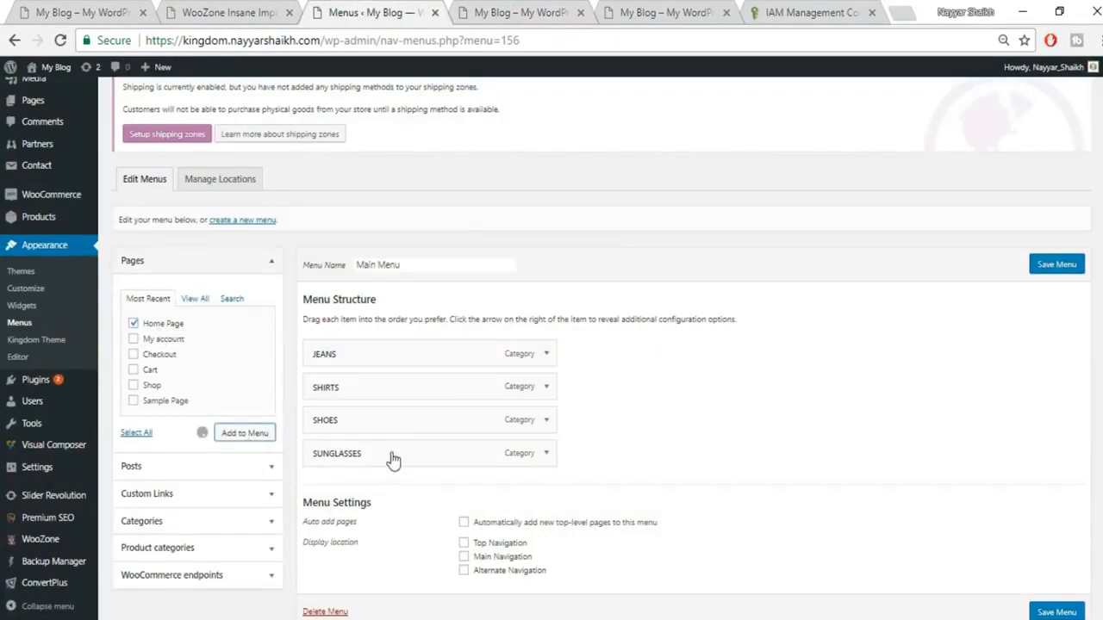
# Step: Move Home Page to the top of the menu and relabel it HOME
pyautogui.moveTo(367, 491); pyautogui.dragTo(366, 341)
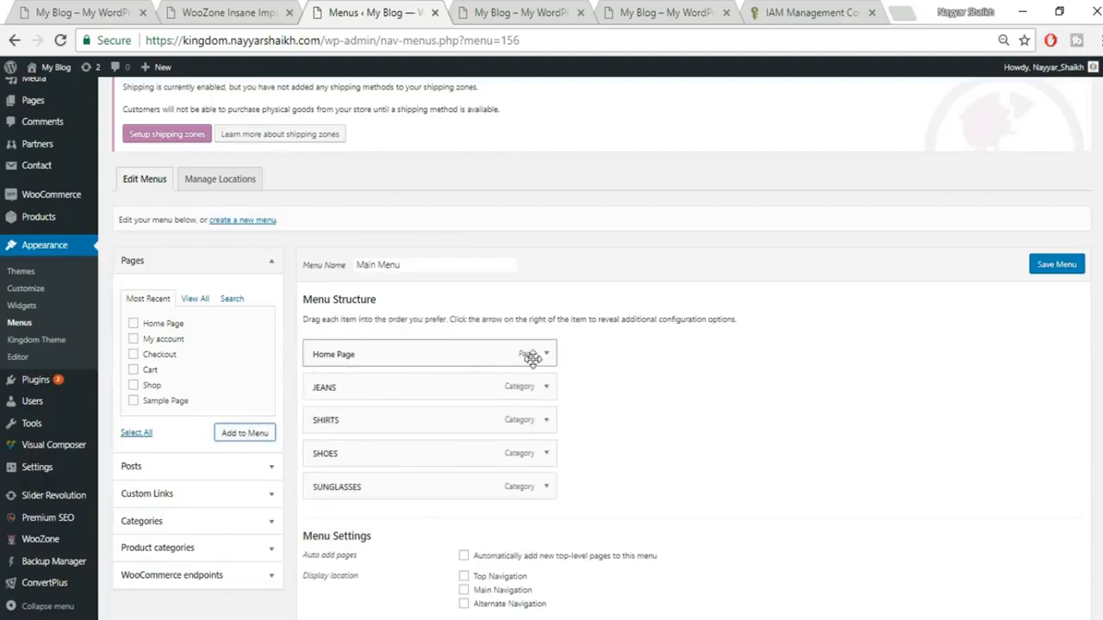
pyautogui.click(546, 355)
pyautogui.moveTo(370, 398); pyautogui.dragTo(290, 407)
pyautogui.write('HOME')
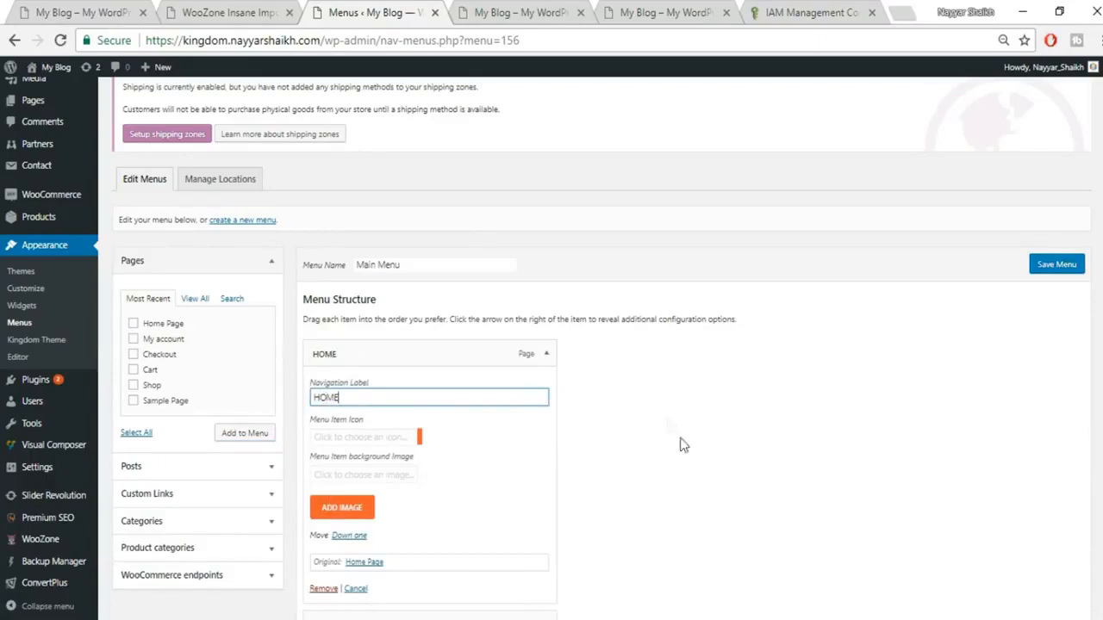
pyautogui.click(546, 353)
# Step: Assign the menu to Main Navigation and save it
pyautogui.scroll(-1, 750, 379)
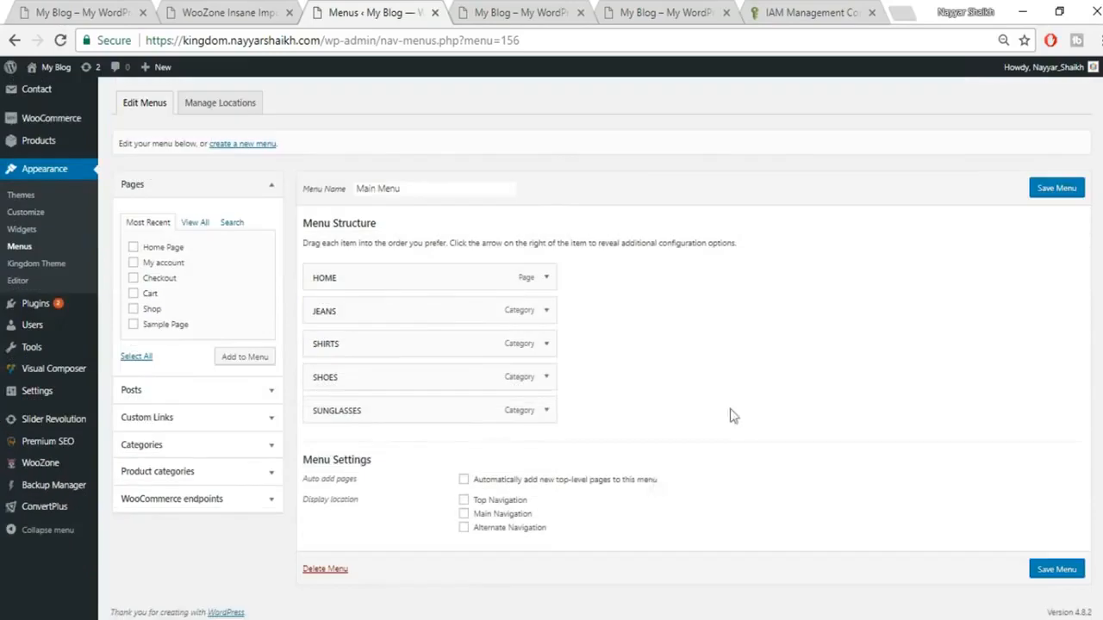
pyautogui.click(465, 516)
pyautogui.click(1065, 572)
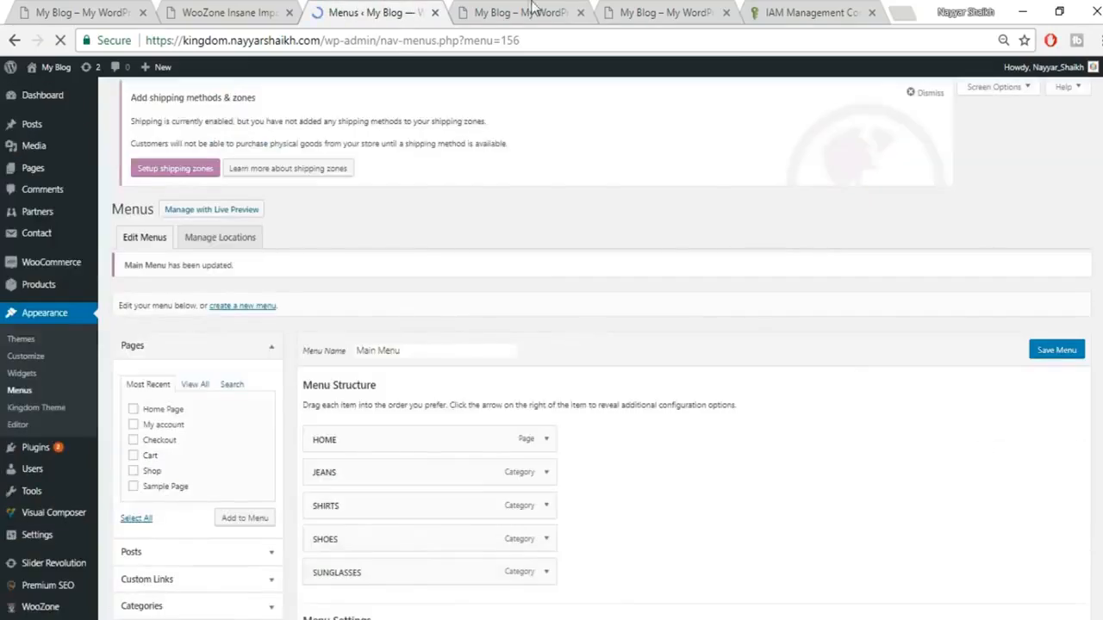
# Step: Reload the Kingdom storefront to show the new main menu
pyautogui.click(526, 12)
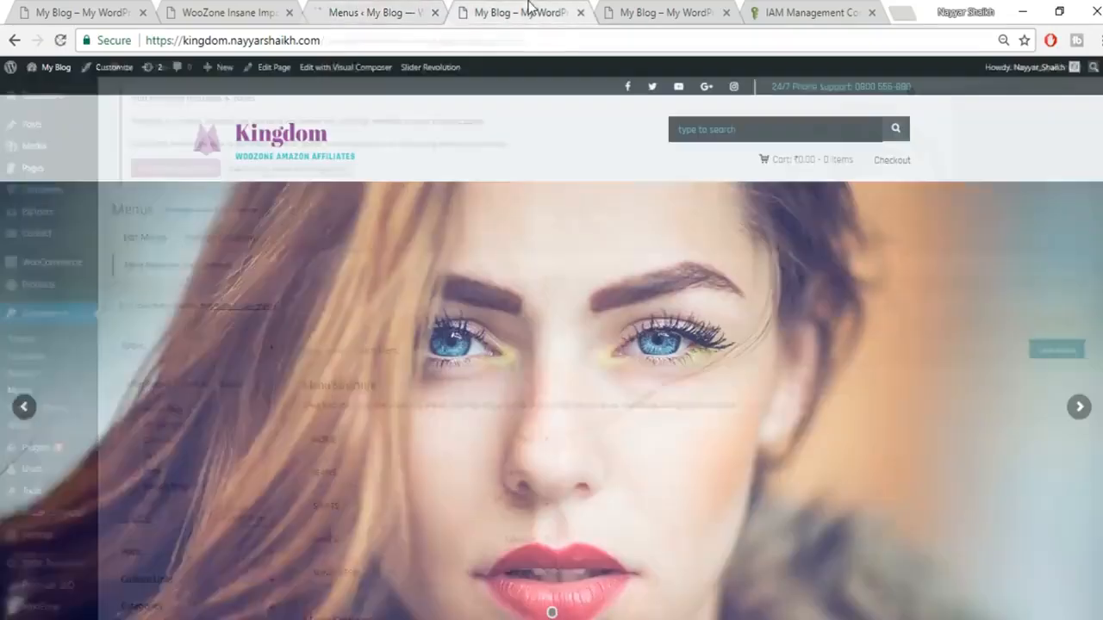
pyautogui.click(61, 41)
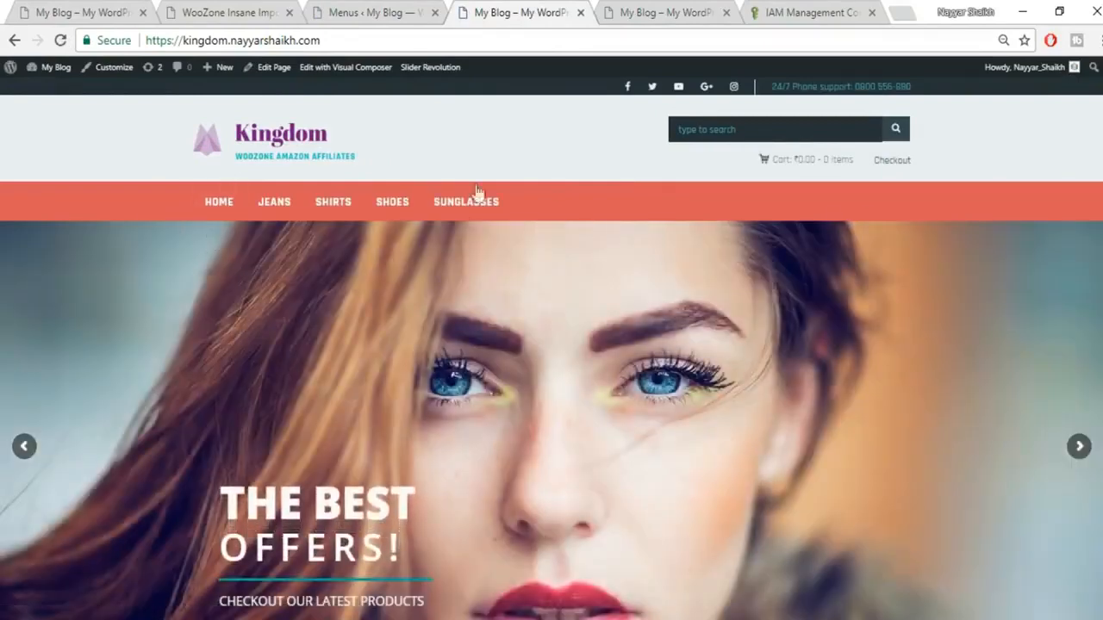
pyautogui.scroll(-4, 900, 217)
pyautogui.scroll(4, 899, 217)
# Step: Open the SHIRTS category page and browse the imported shirt products
pyautogui.click(335, 212)
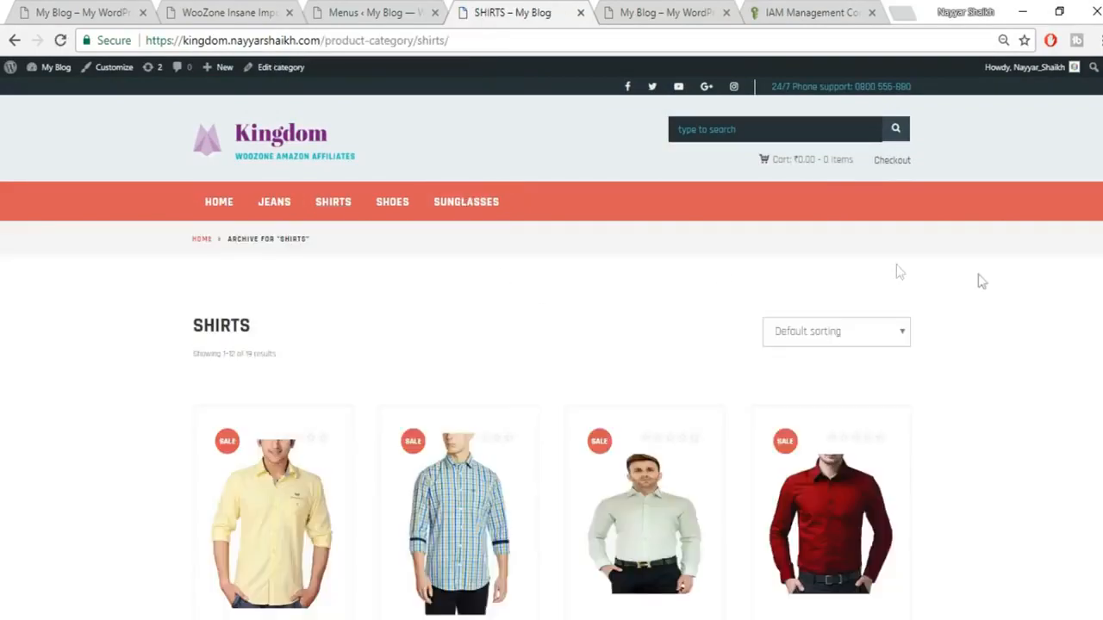
pyautogui.scroll(-8, 978, 274)
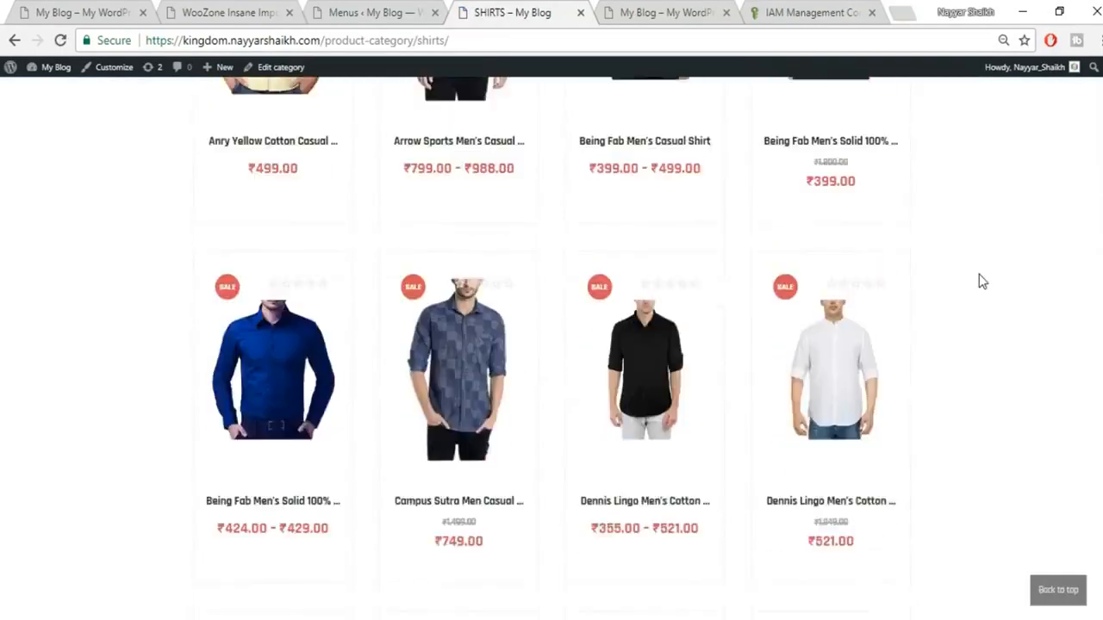
pyautogui.scroll(-8, 979, 274)
pyautogui.scroll(5, 979, 274)
pyautogui.scroll(2, 979, 280)
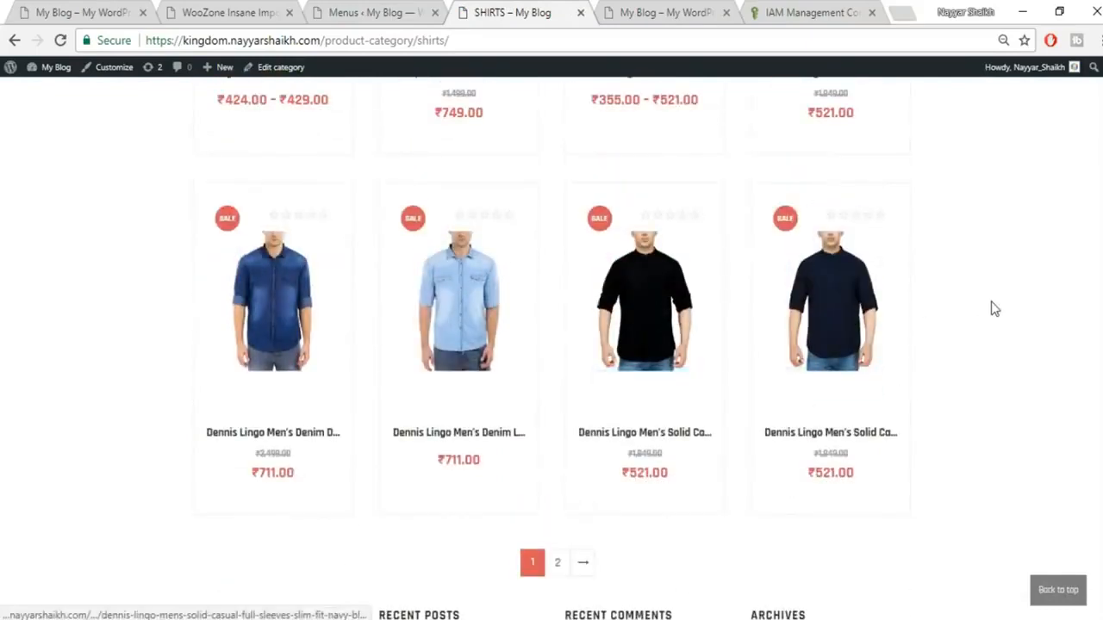
pyautogui.scroll(2, 992, 308)
pyautogui.scroll(6, 994, 309)
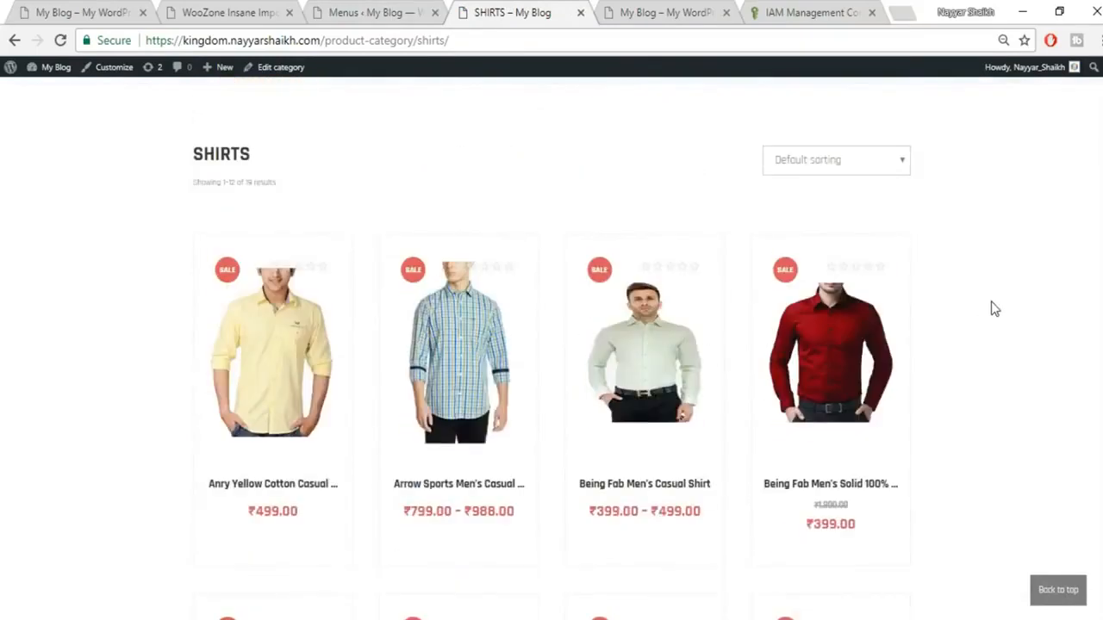
pyautogui.scroll(2, 992, 307)
pyautogui.scroll(-3, 992, 307)
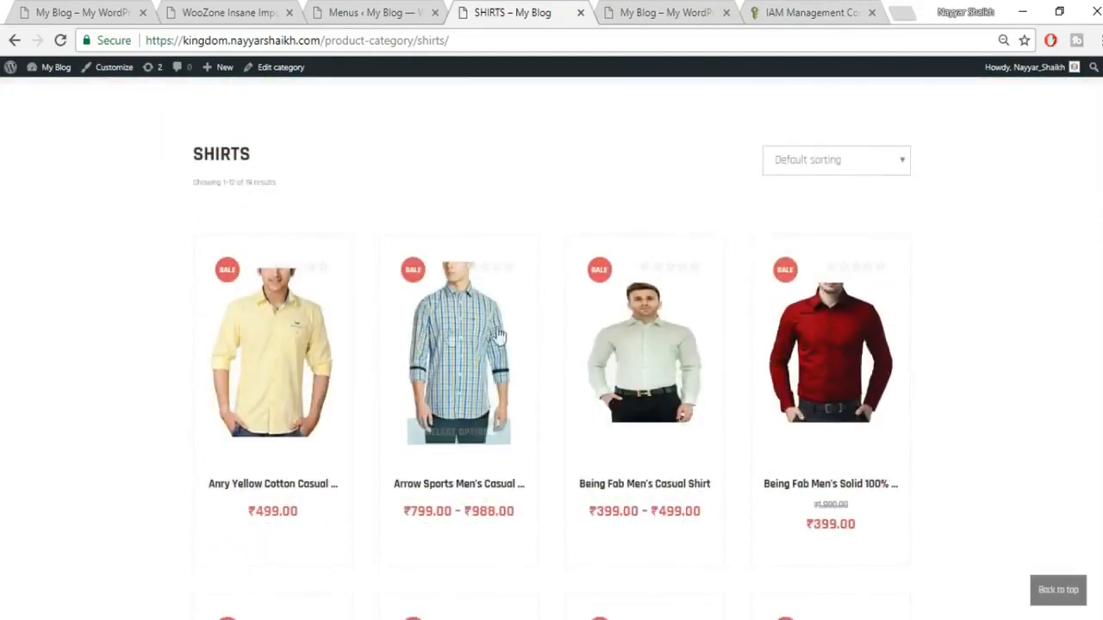
pyautogui.moveTo(425, 336)
pyautogui.moveTo(794, 316)
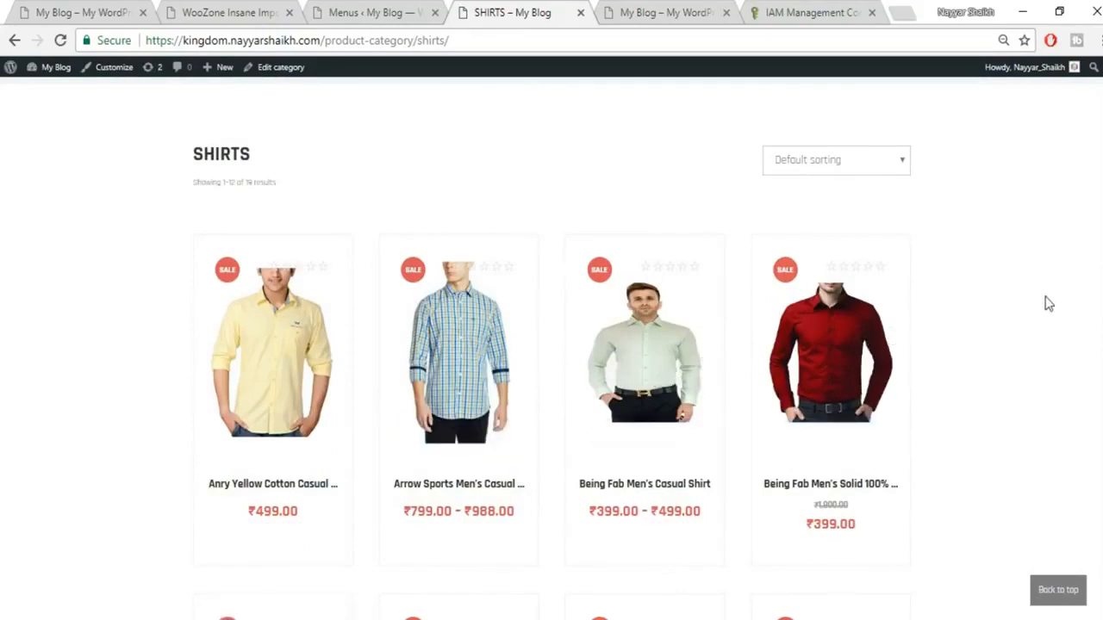
pyautogui.scroll(2, 1032, 303)
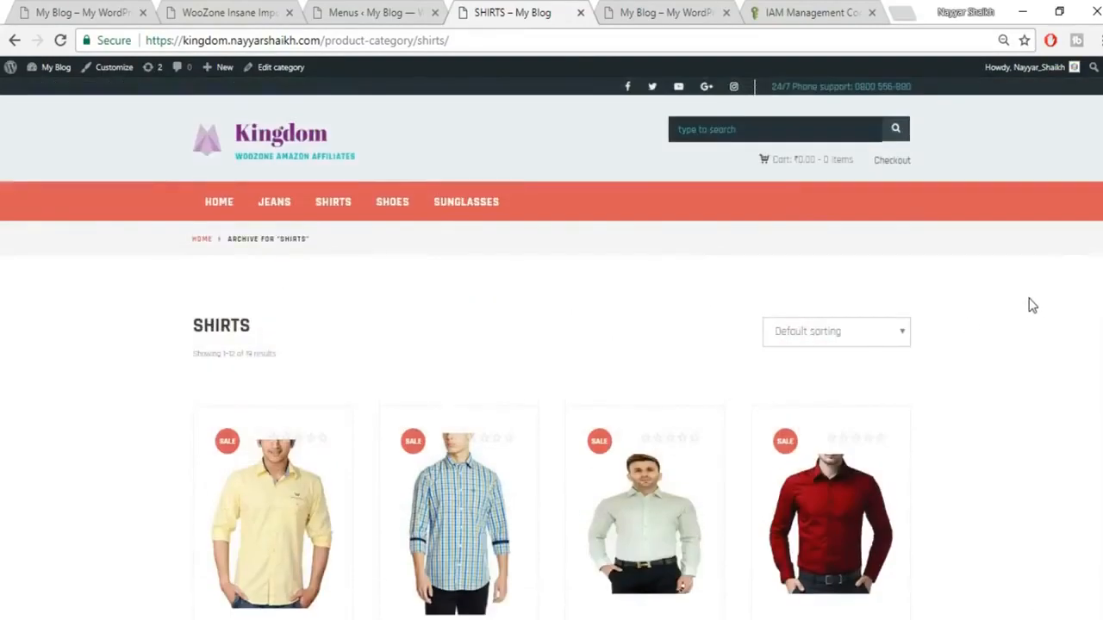
pyautogui.click(388, 14)
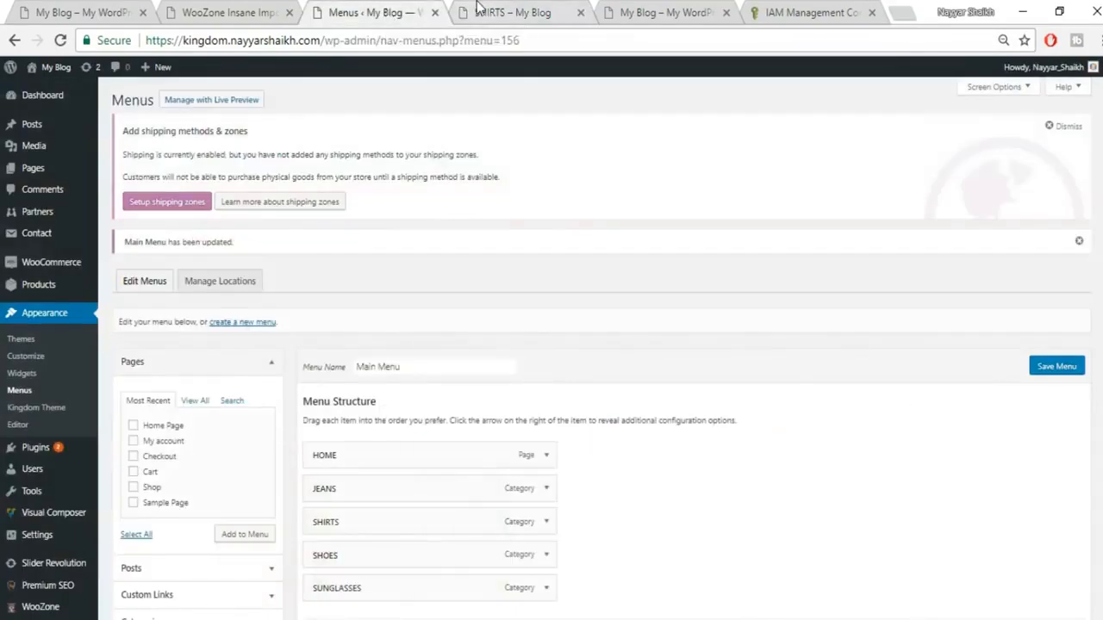
# Step: Switch the WooZone browse node to Jeans and search the First 2 pages
pyautogui.click(479, 11)
pyautogui.click(266, 15)
pyautogui.scroll(-3, 692, 219)
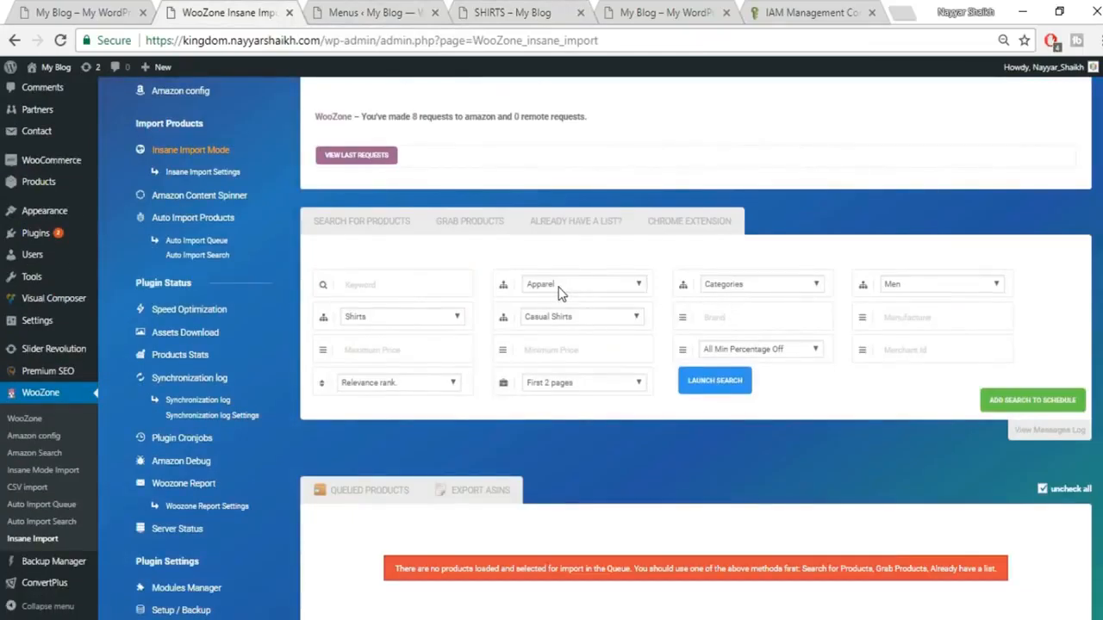
pyautogui.click(392, 318)
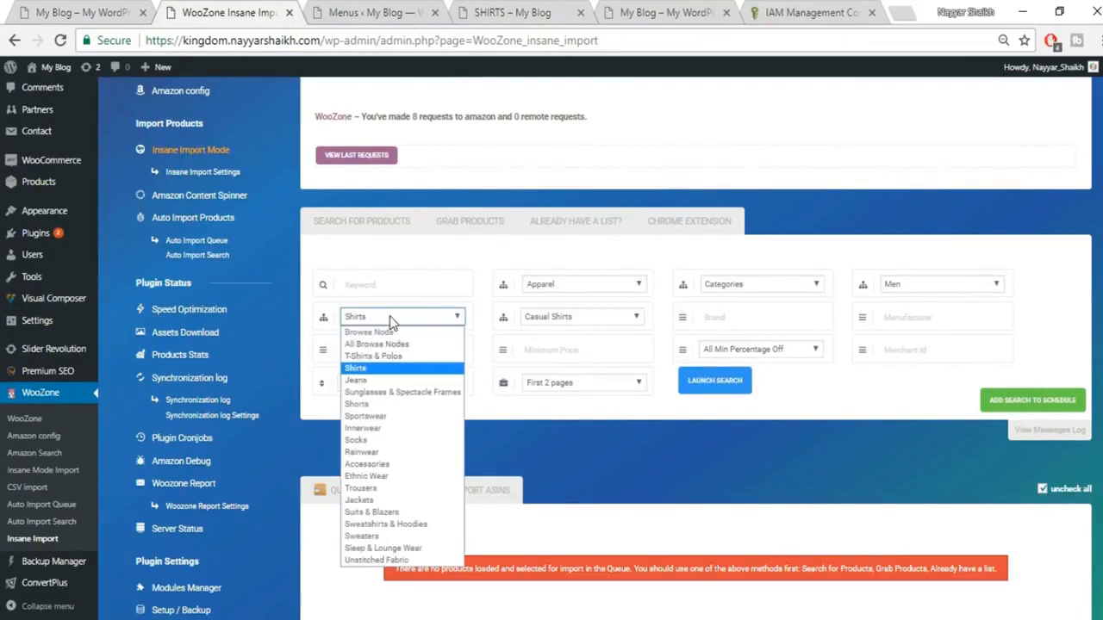
pyautogui.click(391, 379)
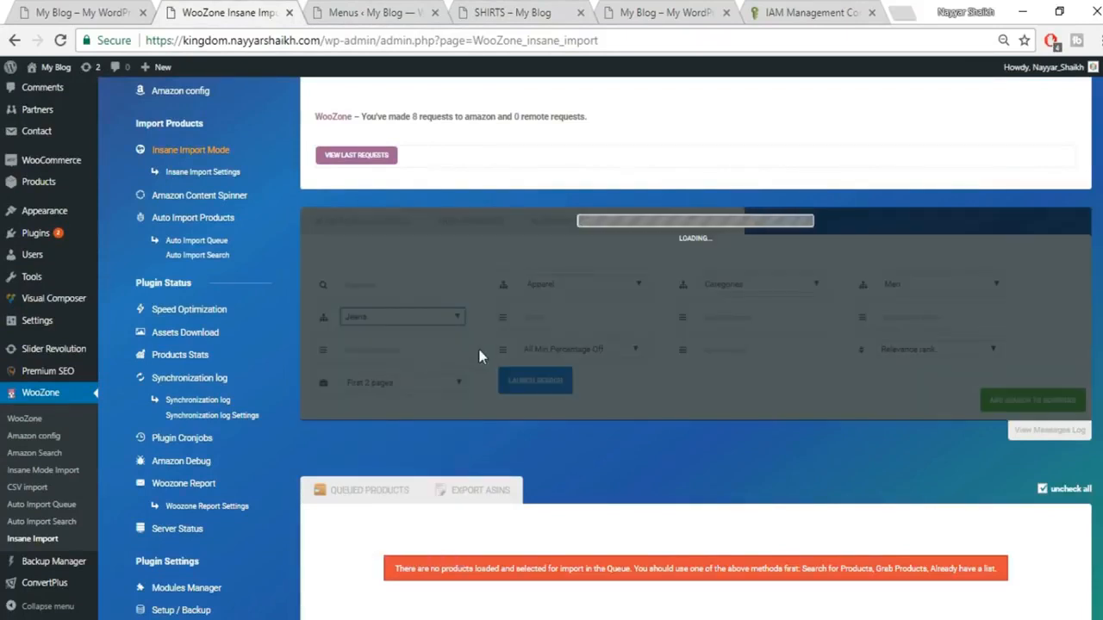
pyautogui.click(600, 315)
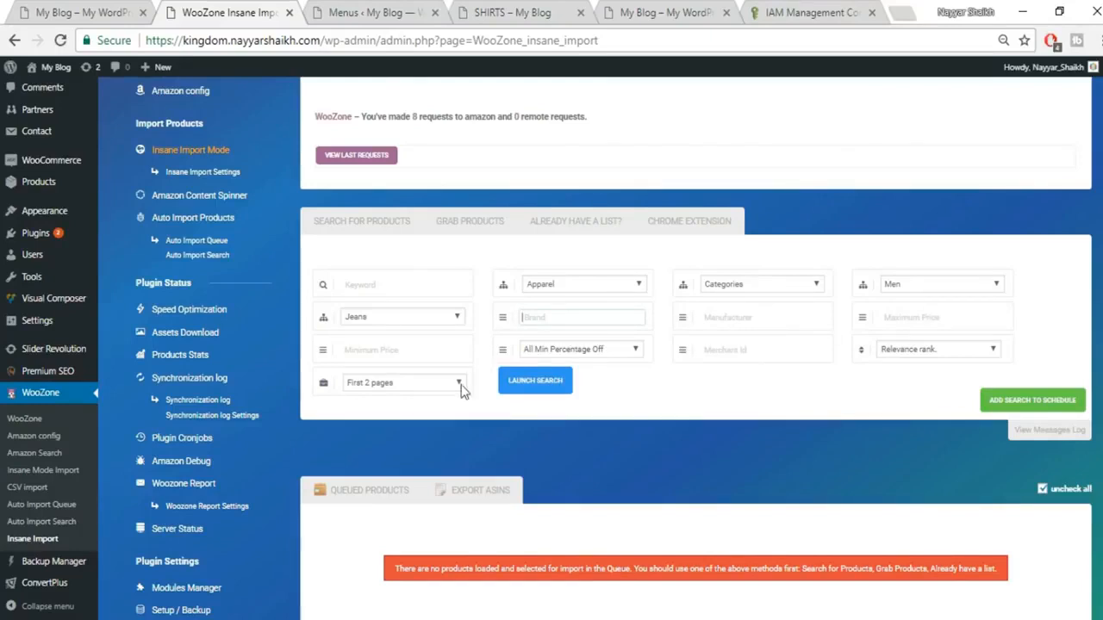
pyautogui.click(412, 393)
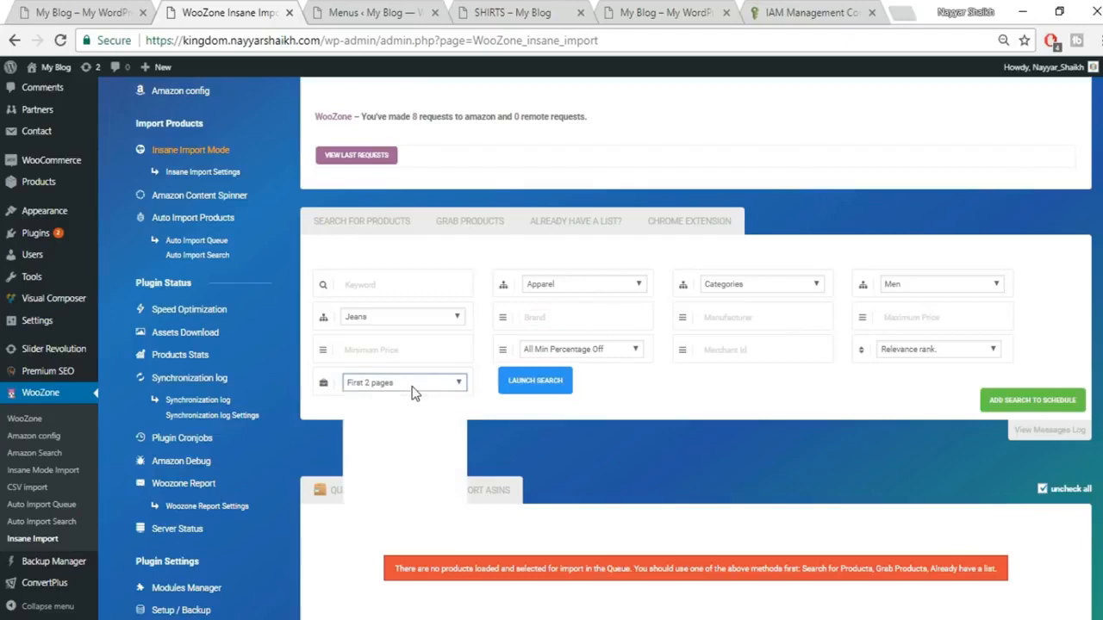
pyautogui.click(406, 423)
pyautogui.click(544, 387)
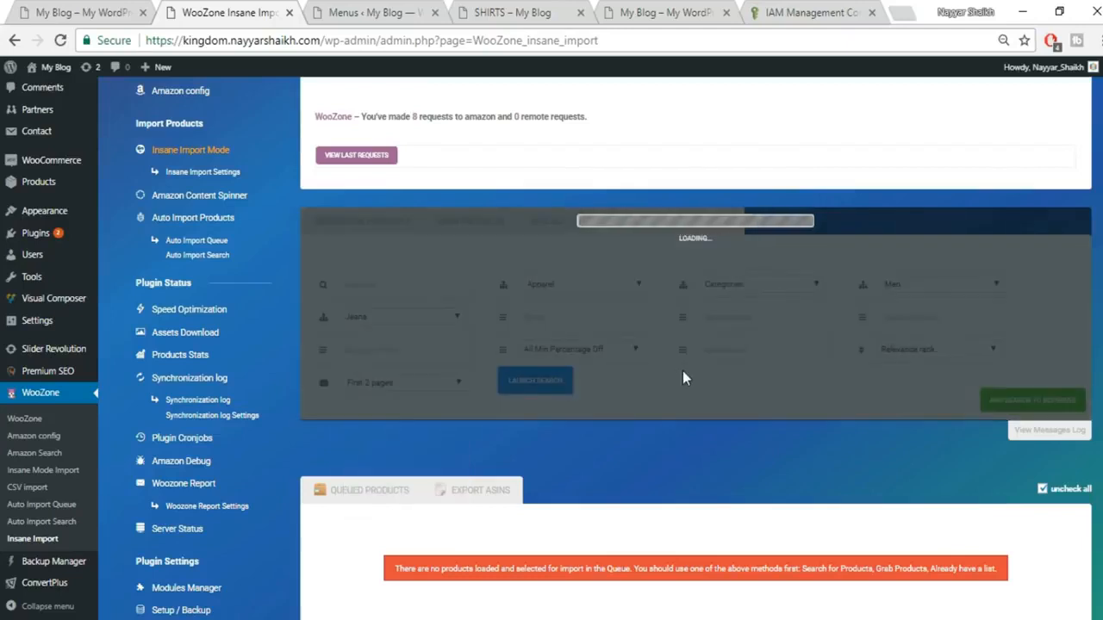
# Step: Import the 10 queued jeans into the JEANS category and close the report
pyautogui.scroll(-3, 682, 370)
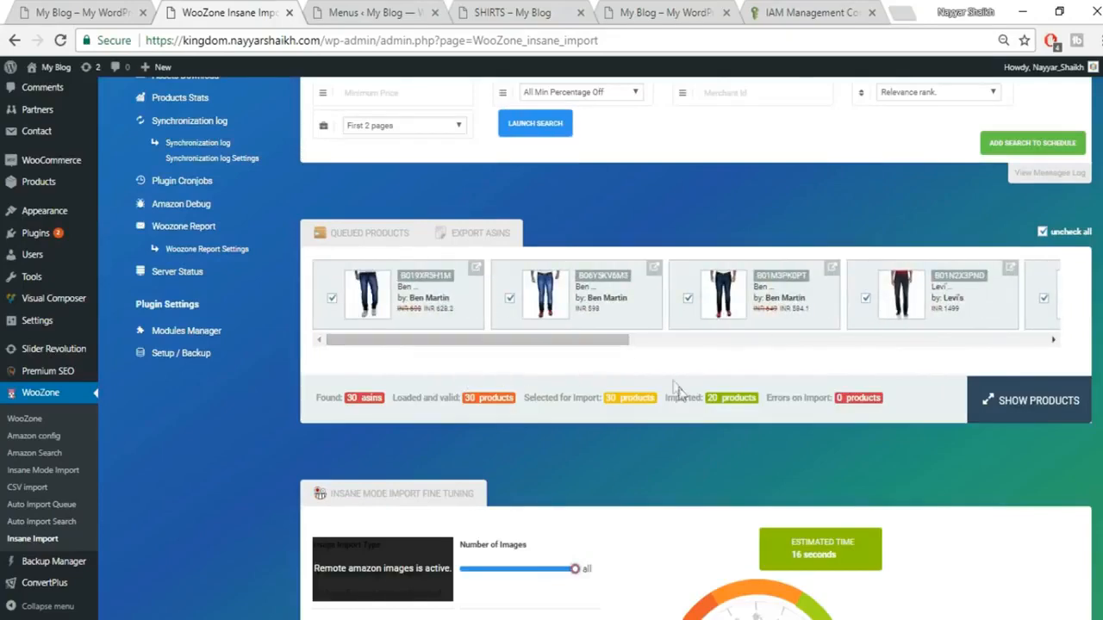
pyautogui.scroll(-4, 677, 389)
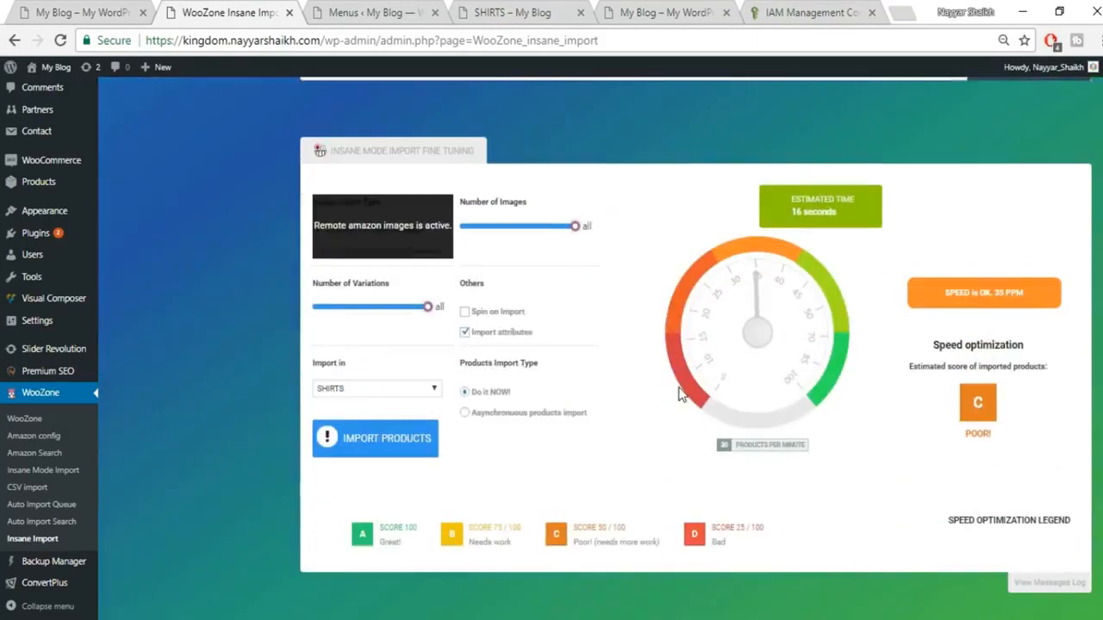
pyautogui.click(408, 389)
pyautogui.press('Escape')
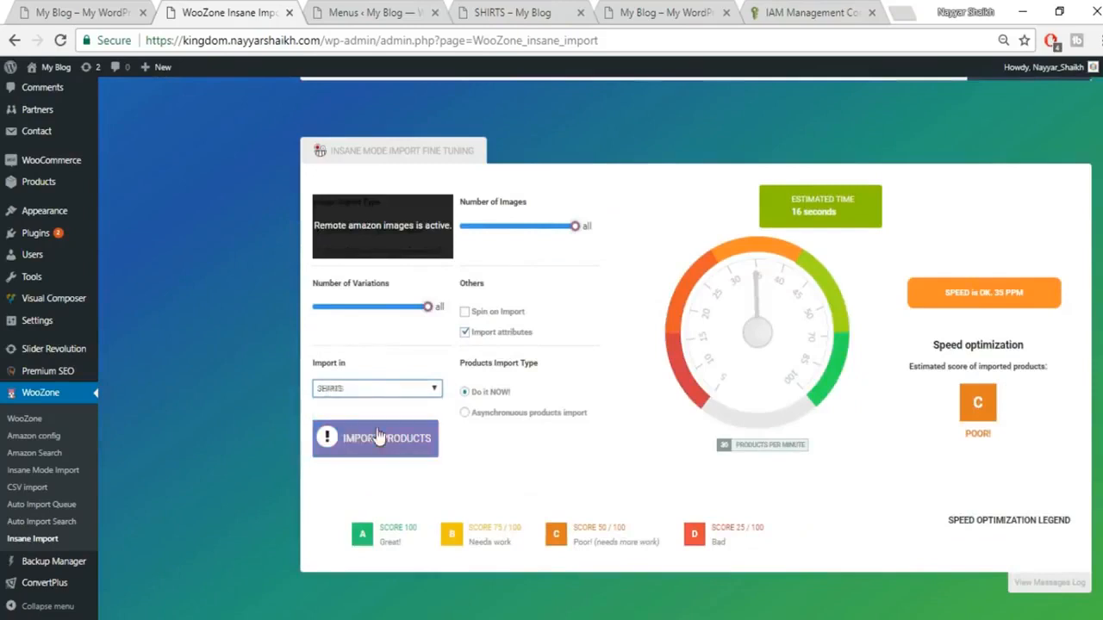
pyautogui.click(360, 405)
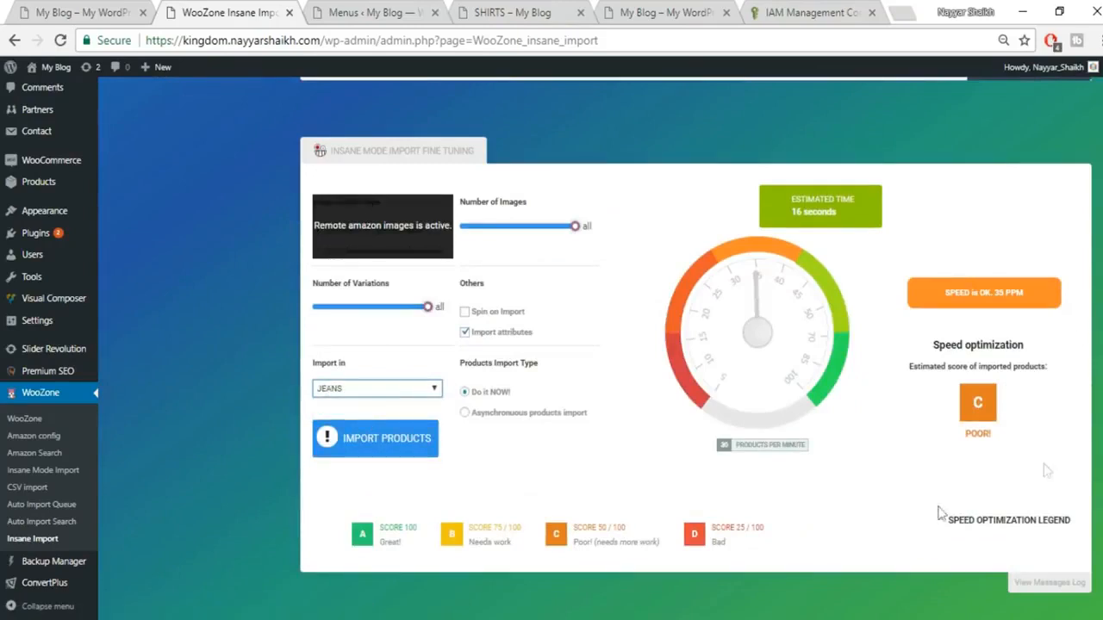
pyautogui.click(379, 448)
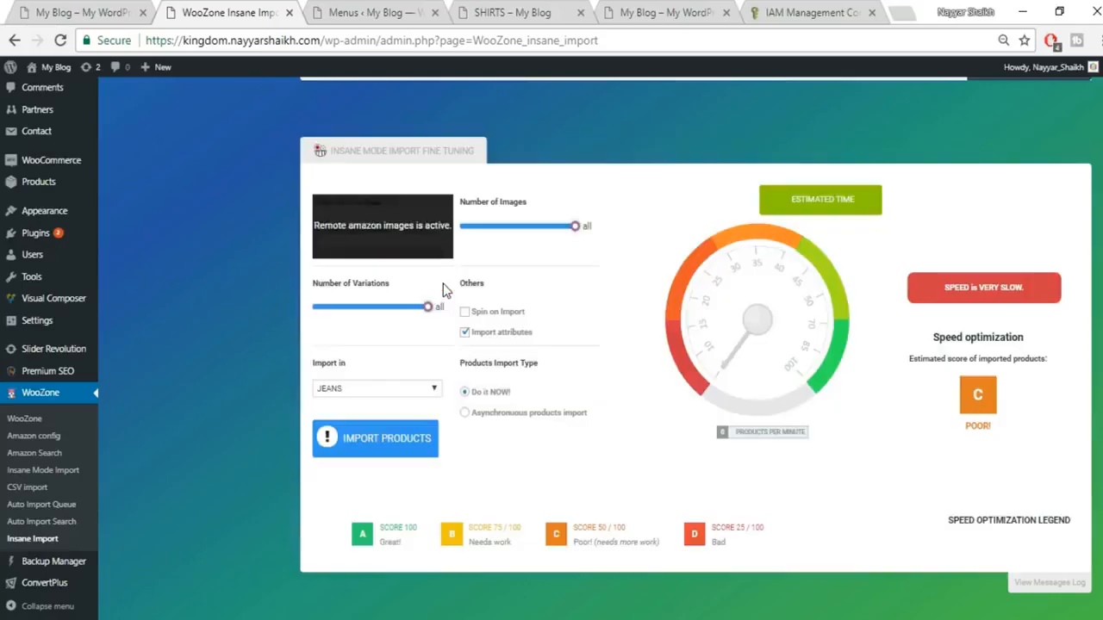
pyautogui.click(436, 277)
# Step: Browse the storefront JEANS page of imported jeans, then check the empty SHOES page
pyautogui.click(372, 12)
pyautogui.click(508, 13)
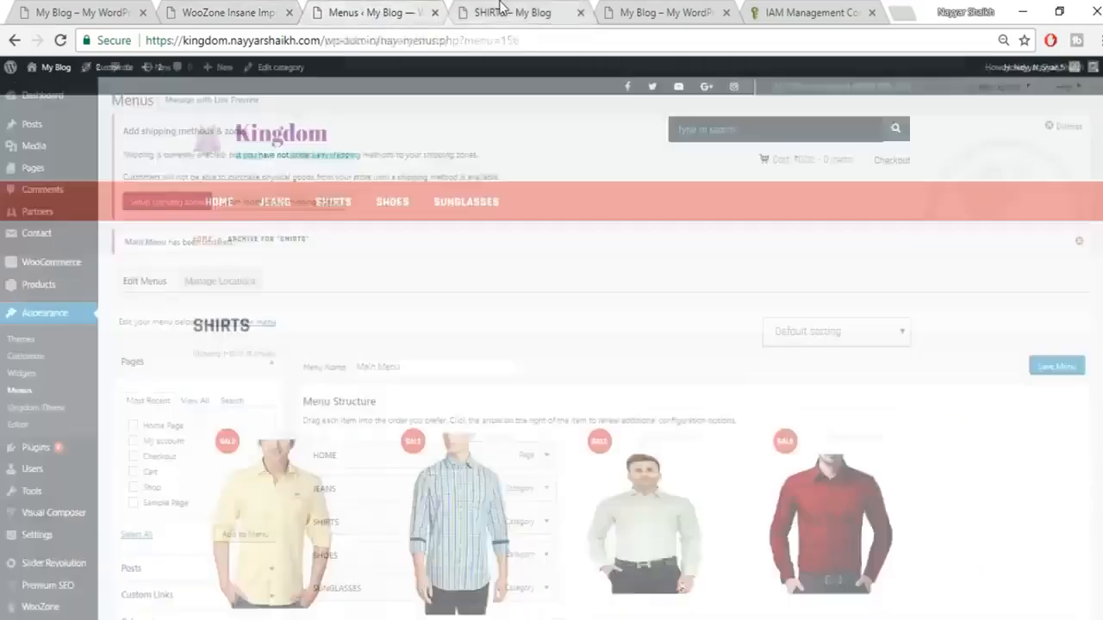
pyautogui.click(264, 204)
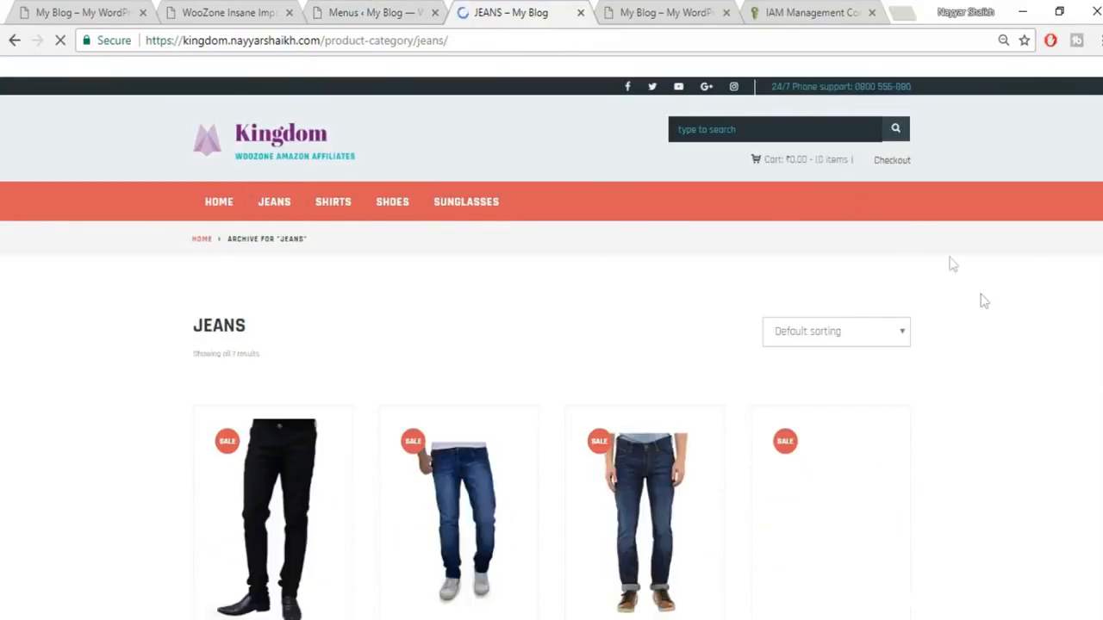
pyautogui.scroll(-3, 1003, 328)
pyautogui.scroll(-6, 999, 328)
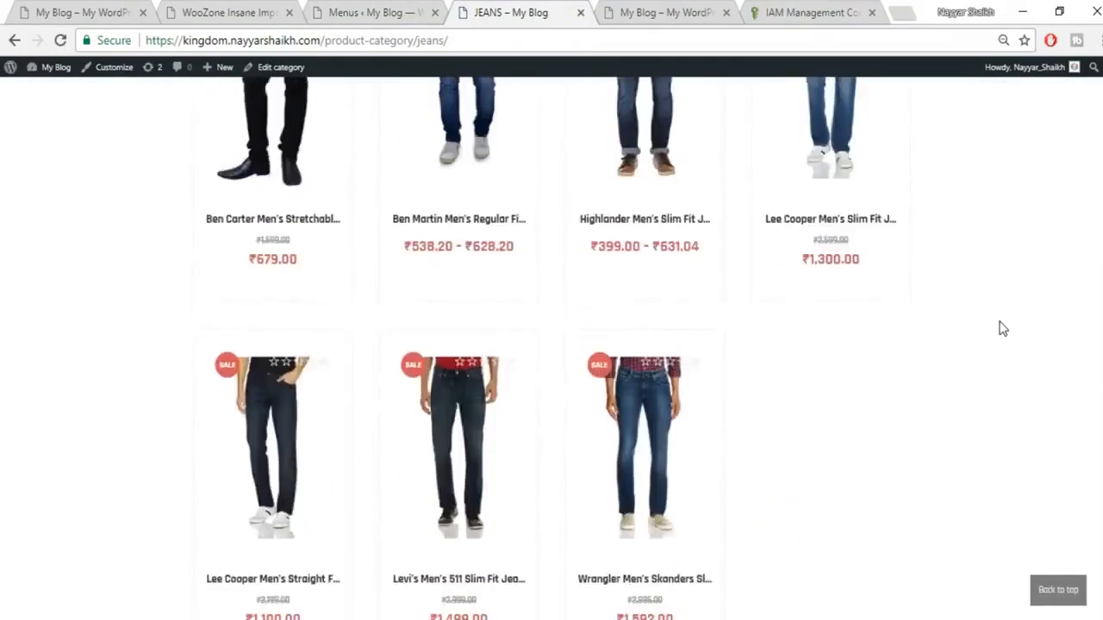
pyautogui.scroll(5, 999, 351)
pyautogui.scroll(1, 1002, 353)
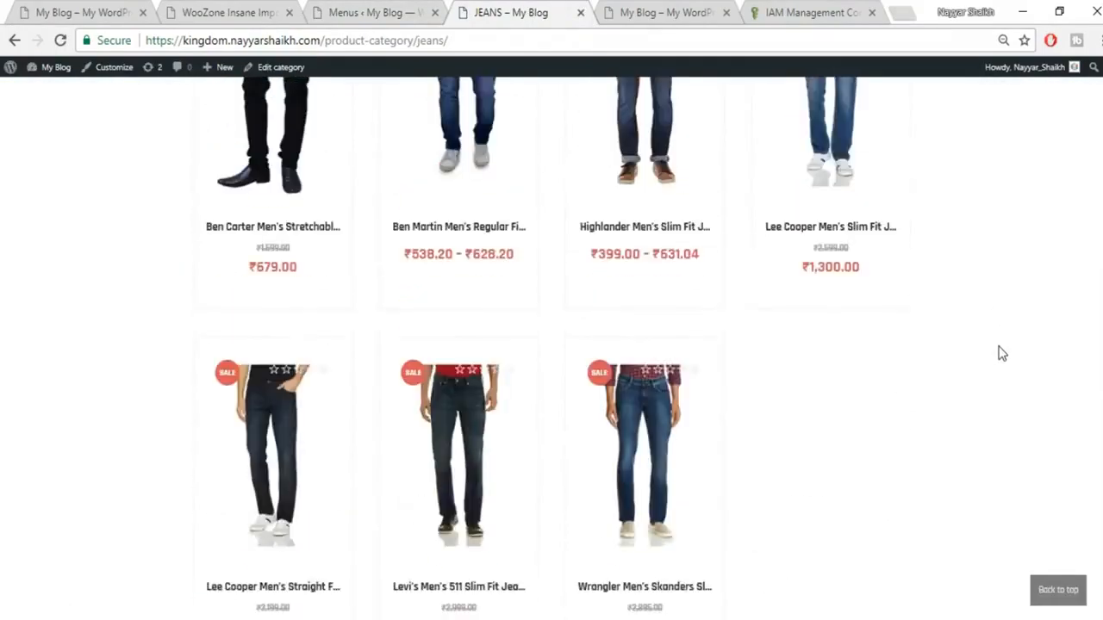
pyautogui.scroll(3, 1002, 353)
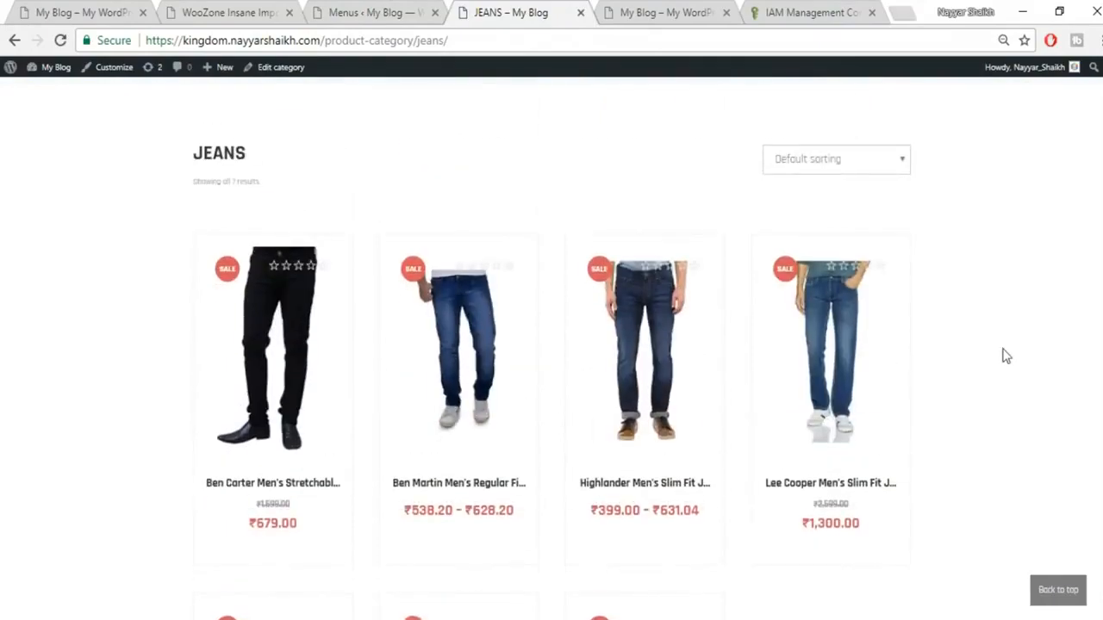
pyautogui.scroll(-4, 512, 377)
pyautogui.scroll(4, 791, 416)
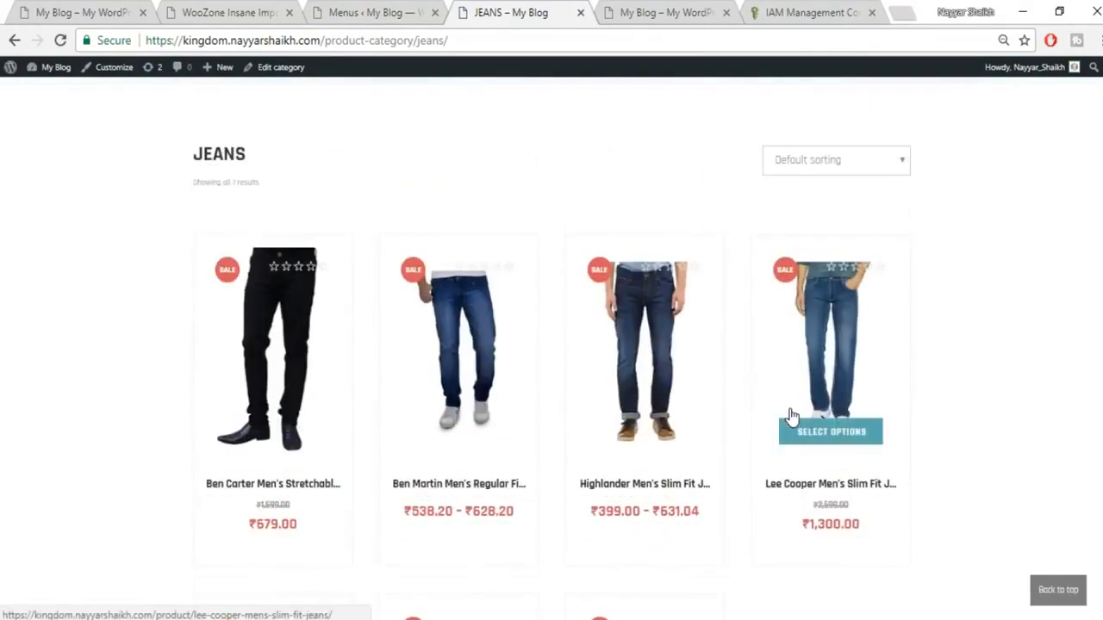
pyautogui.scroll(2, 992, 345)
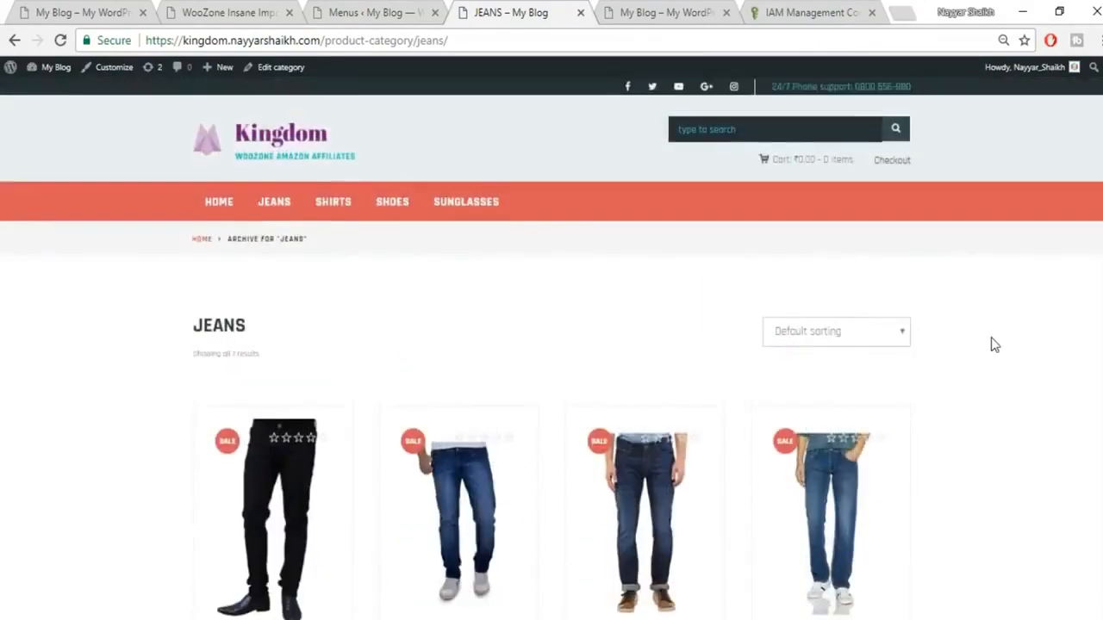
pyautogui.scroll(-5, 991, 371)
pyautogui.scroll(5, 985, 394)
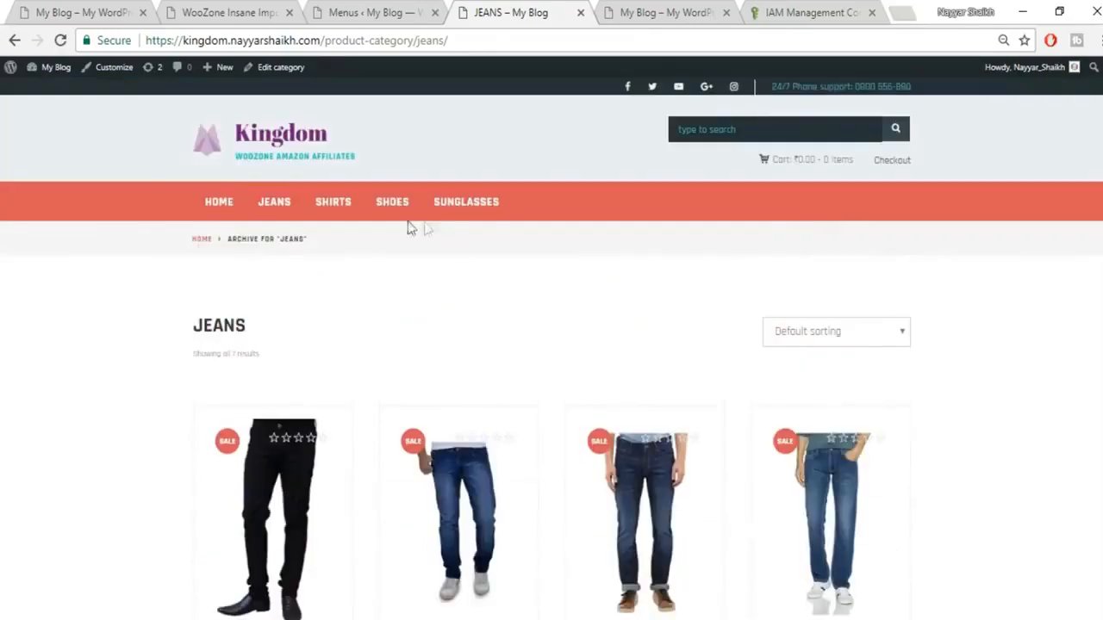
pyautogui.click(403, 217)
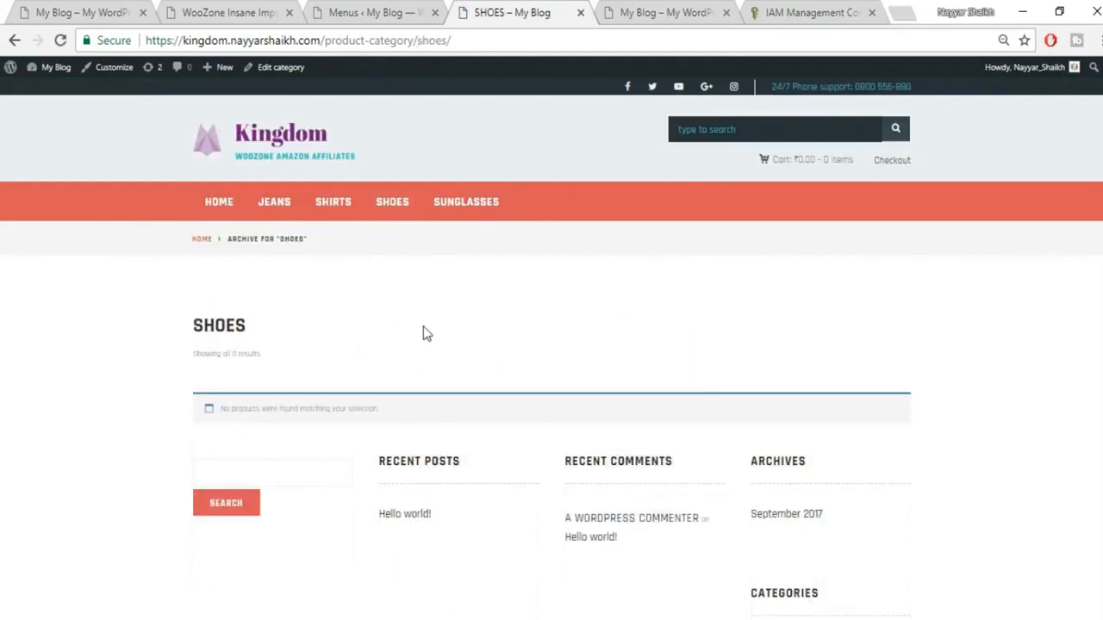
pyautogui.click(176, 9)
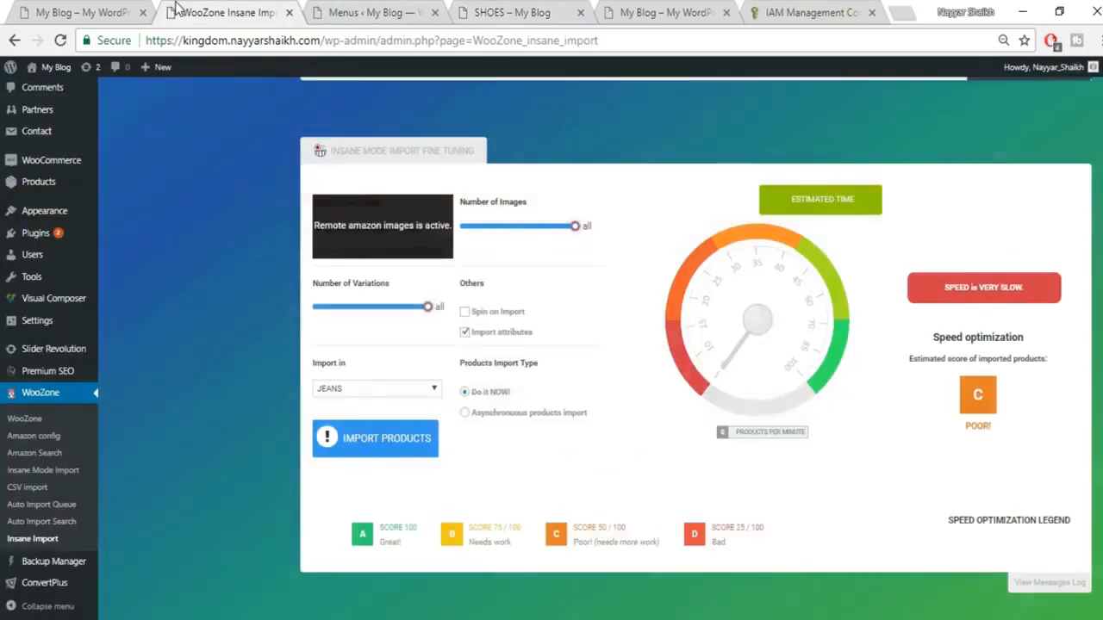
# Step: Switch the browse node to Sunglasses & Spectacle Frames and search the First 2 pages
pyautogui.scroll(10, 646, 258)
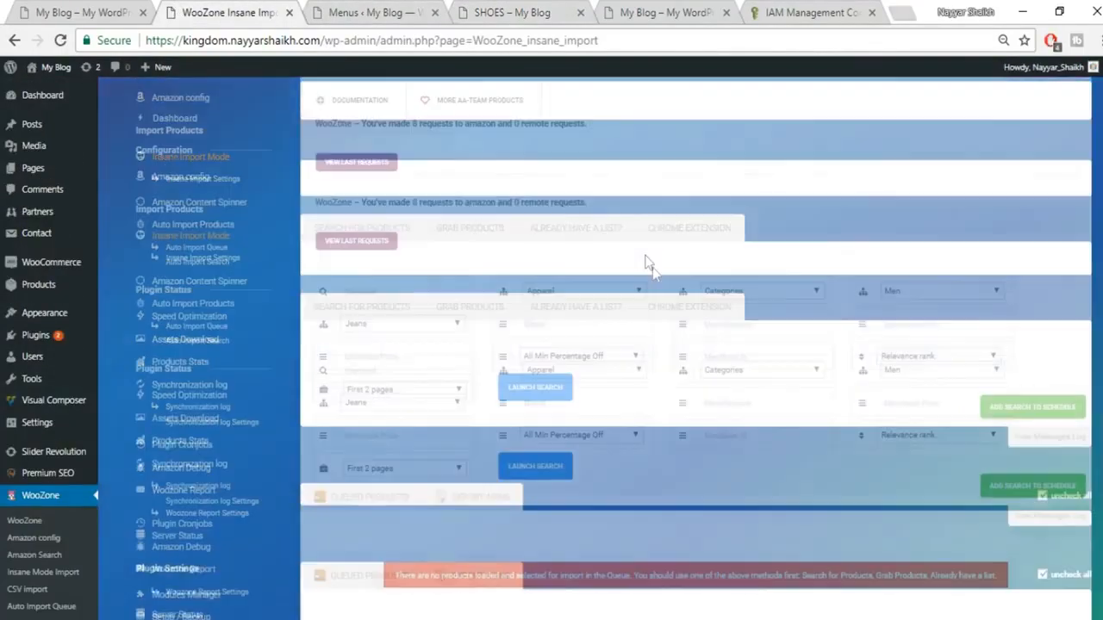
pyautogui.scroll(-1, 685, 289)
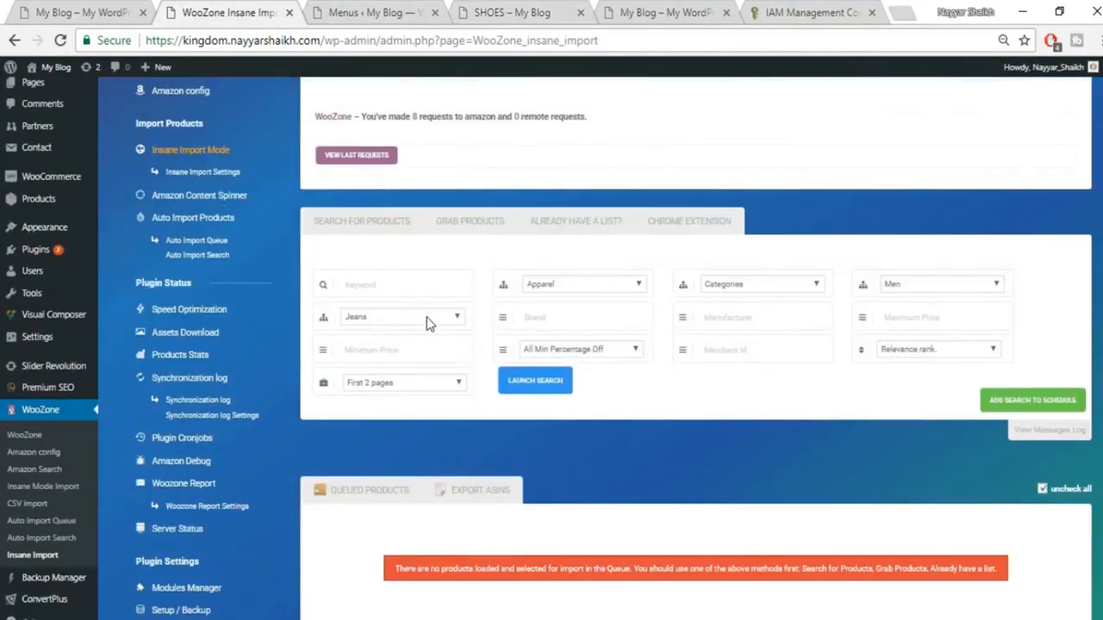
pyautogui.click(429, 320)
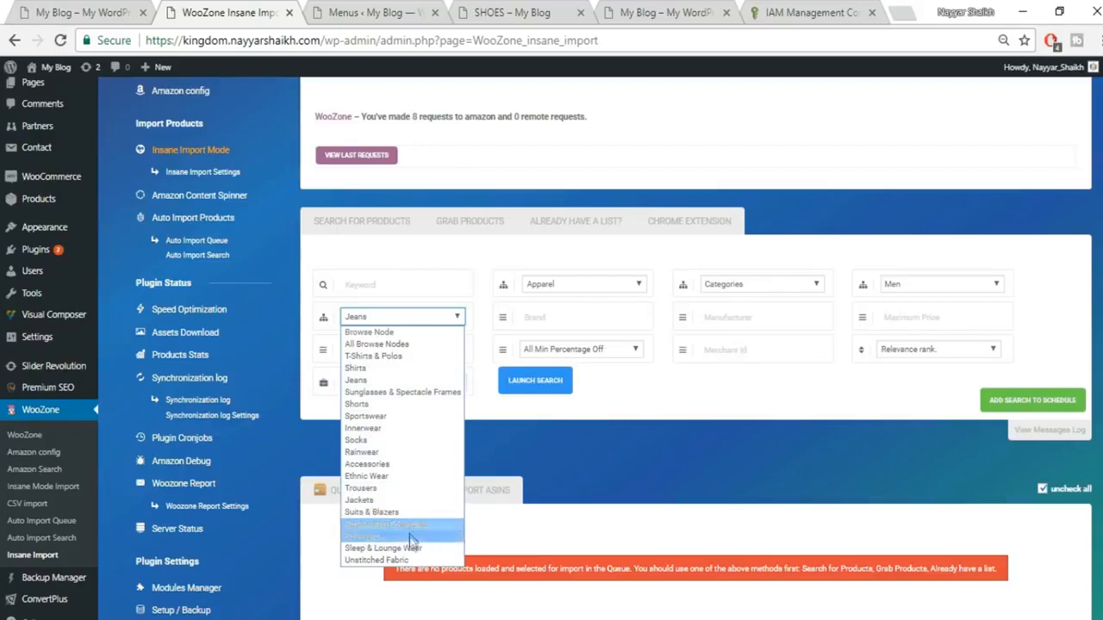
pyautogui.click(402, 392)
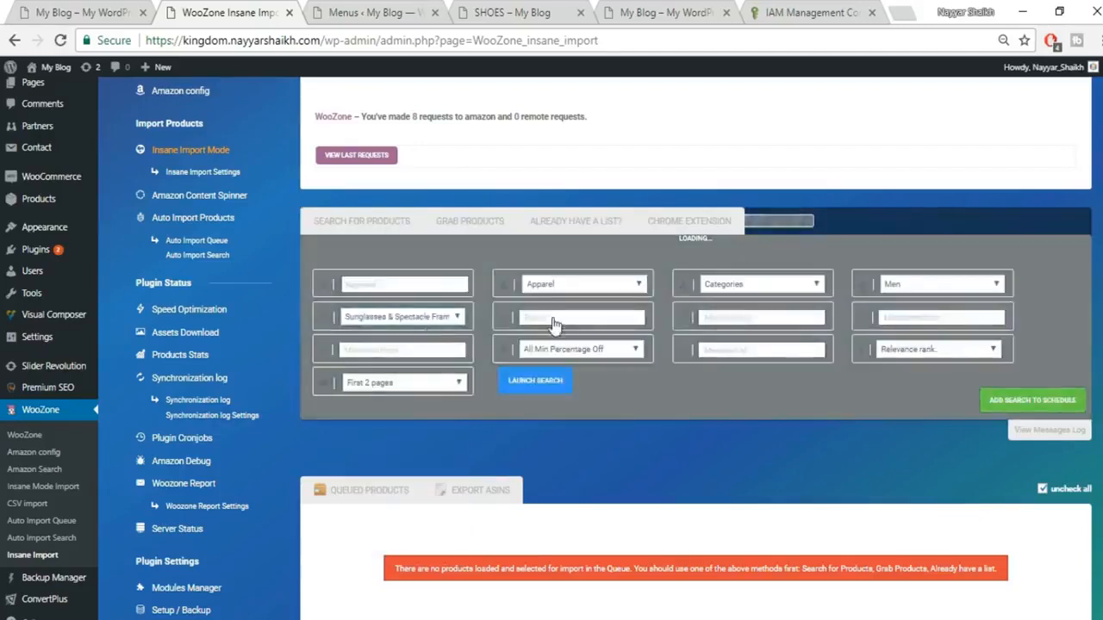
pyautogui.click(400, 384)
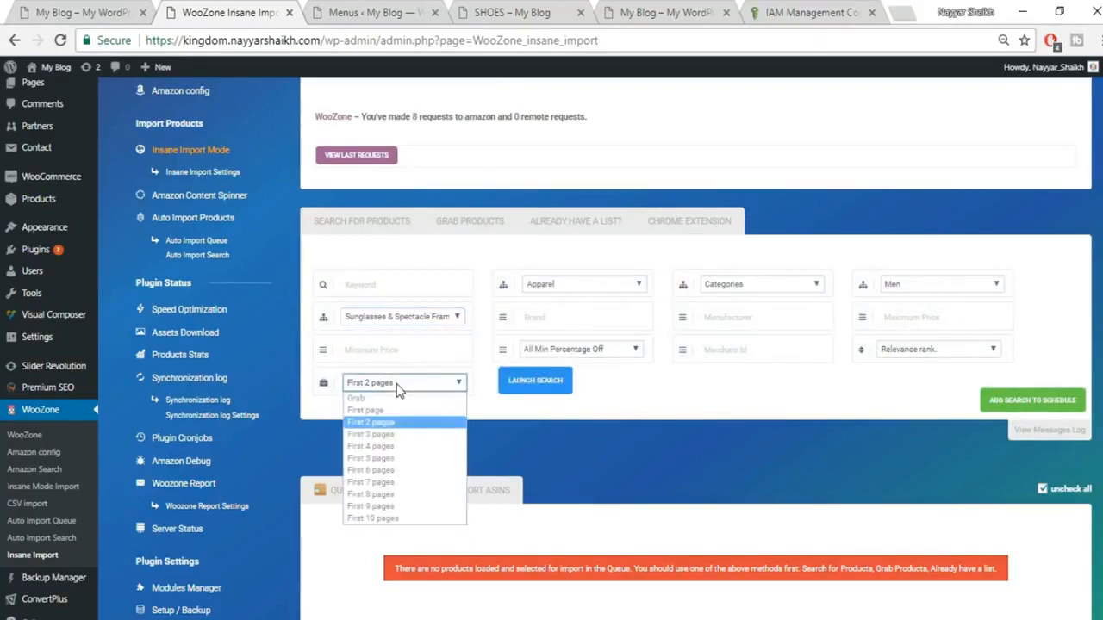
pyautogui.click(388, 423)
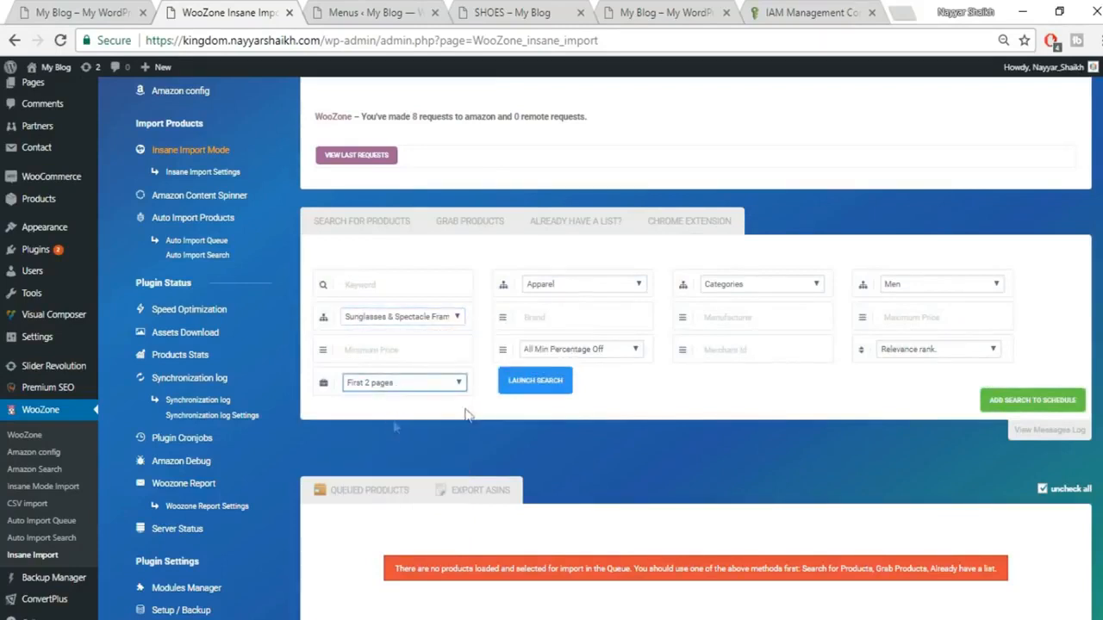
pyautogui.click(532, 382)
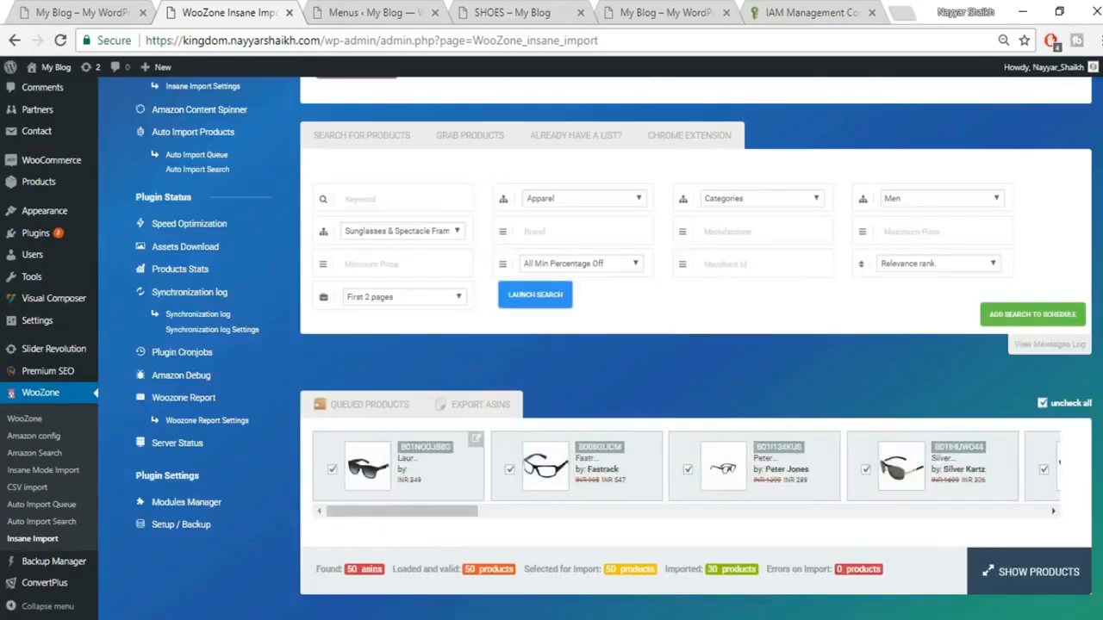
pyautogui.scroll(-6, 603, 345)
# Step: Import the 20 queued sunglasses into the SUNGLASSES category and close the finished progress box
pyautogui.click(376, 331)
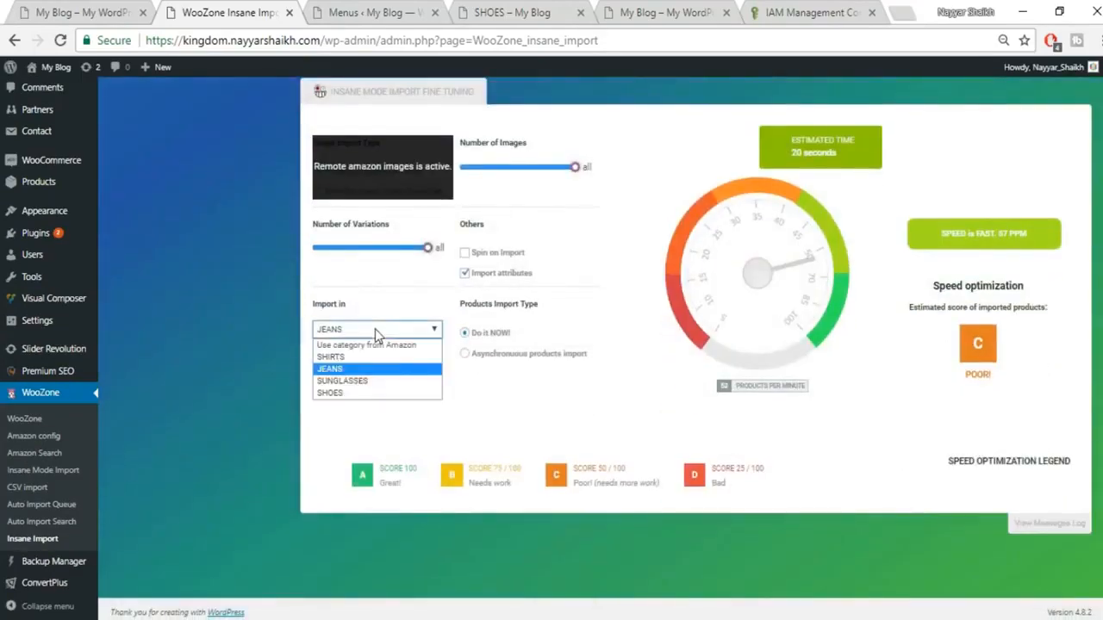
pyautogui.click(362, 383)
pyautogui.scroll(1, 431, 405)
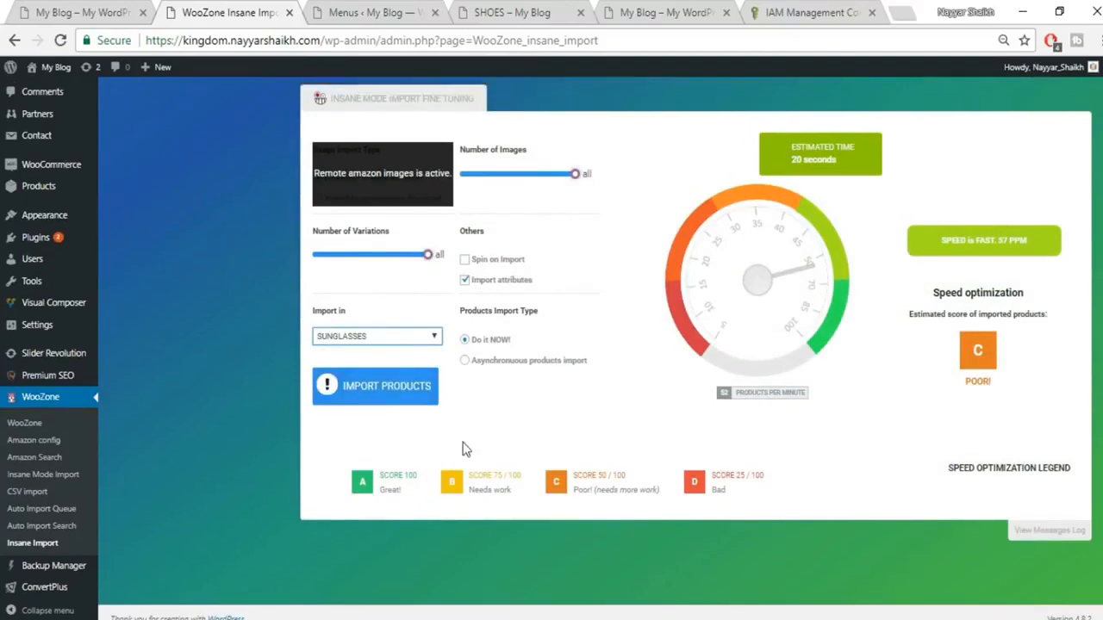
pyautogui.click(420, 473)
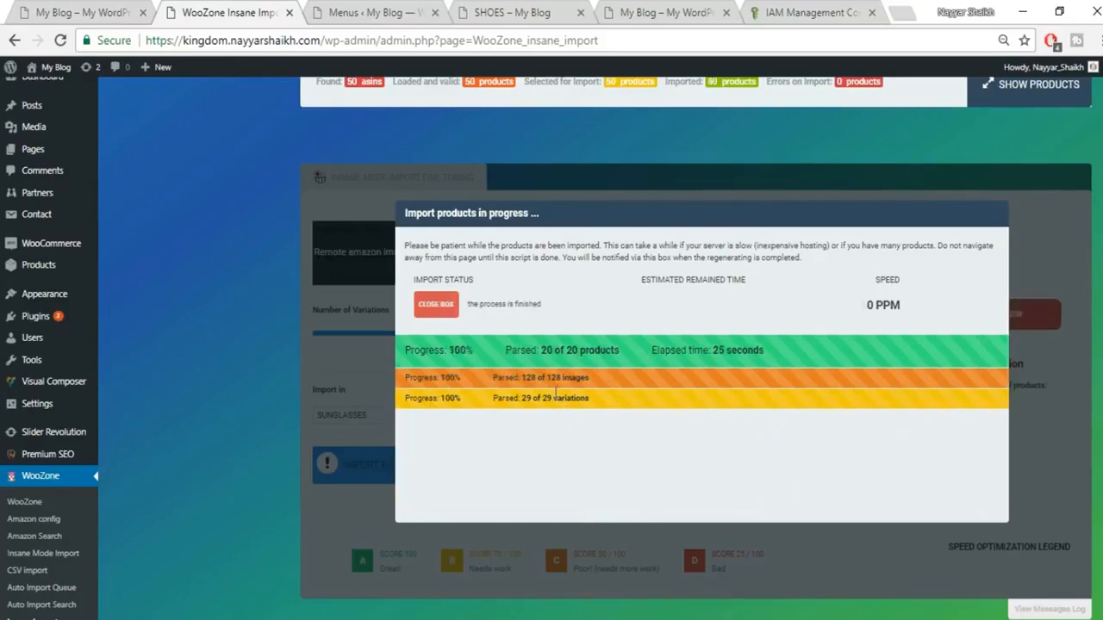
pyautogui.click(447, 306)
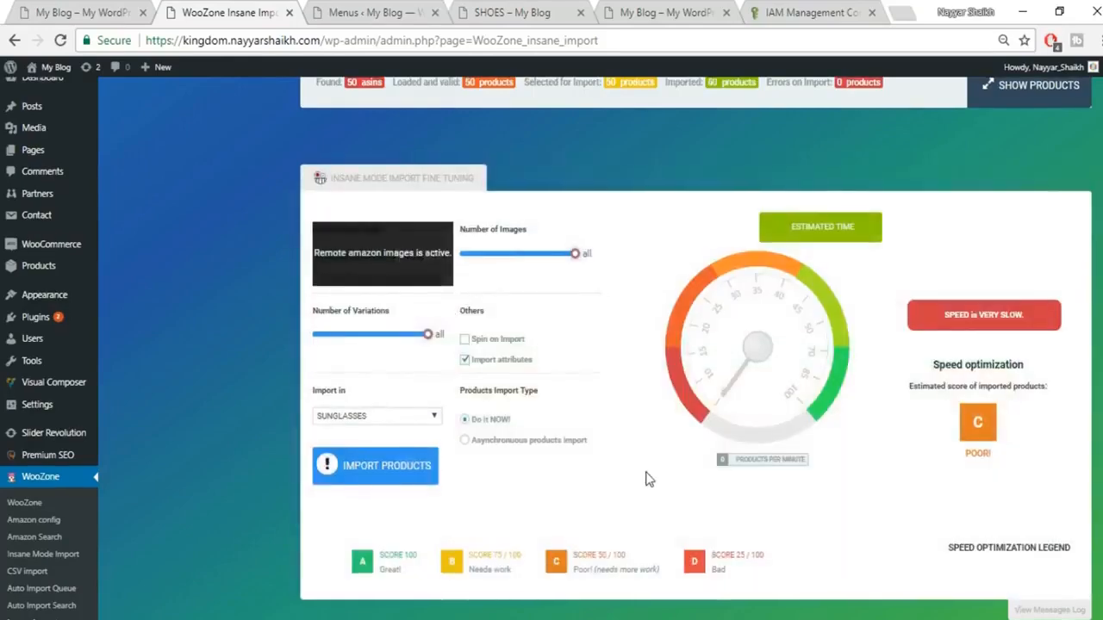
# Step: Run an Amazon search in Shoes › Men's Shoes › Casual Shoes › Sneakers
pyautogui.scroll(5, 648, 473)
pyautogui.scroll(5, 648, 479)
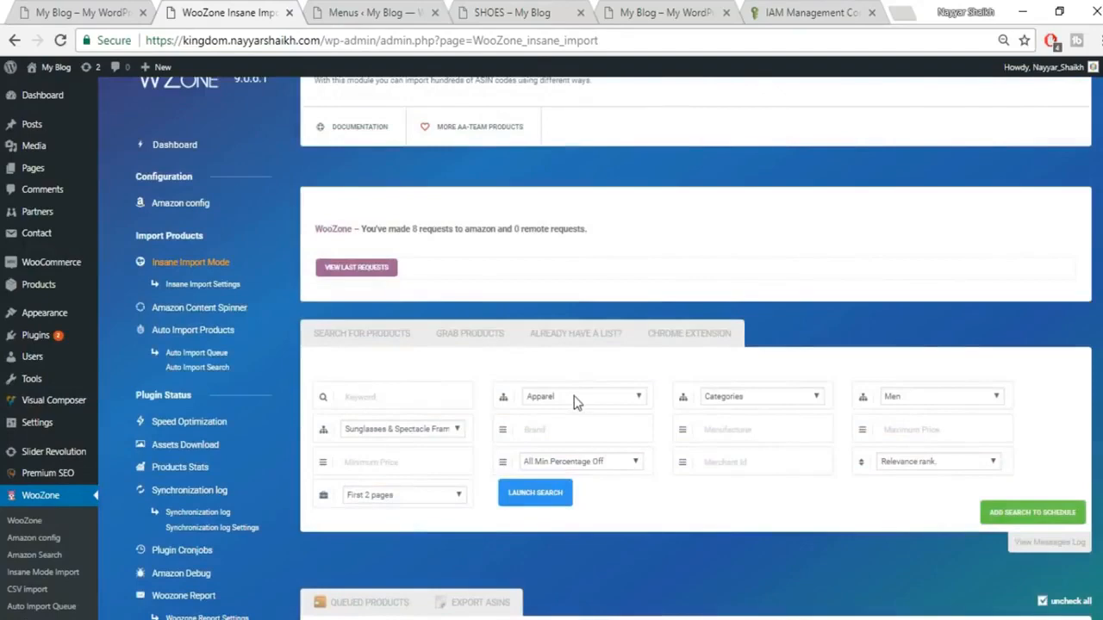
pyautogui.click(574, 396)
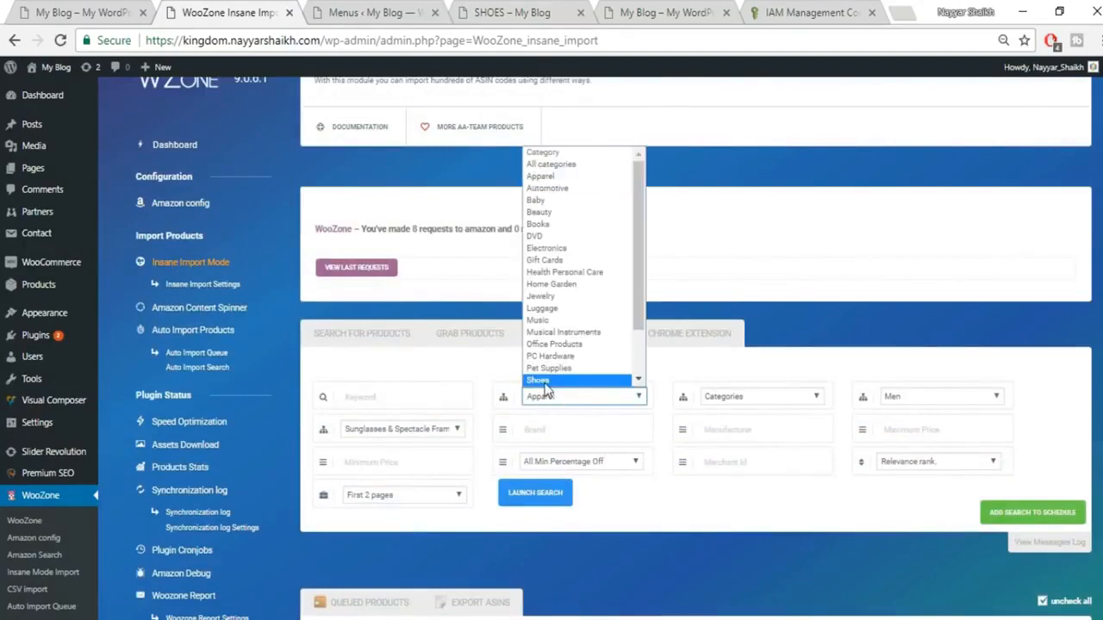
pyautogui.click(544, 382)
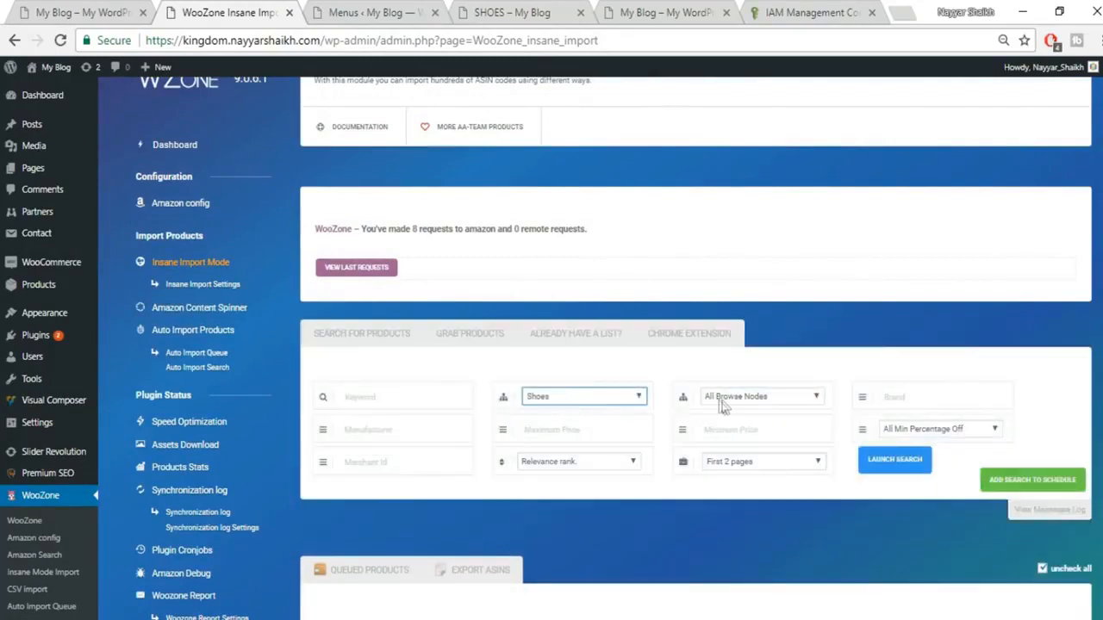
pyautogui.click(722, 400)
pyautogui.click(743, 449)
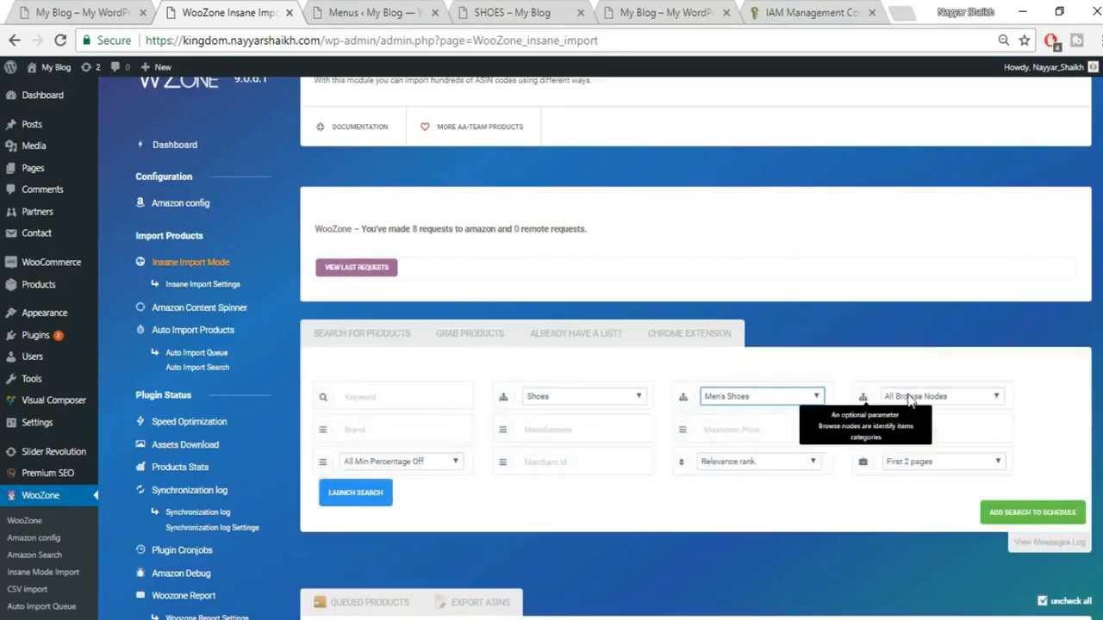
pyautogui.click(985, 400)
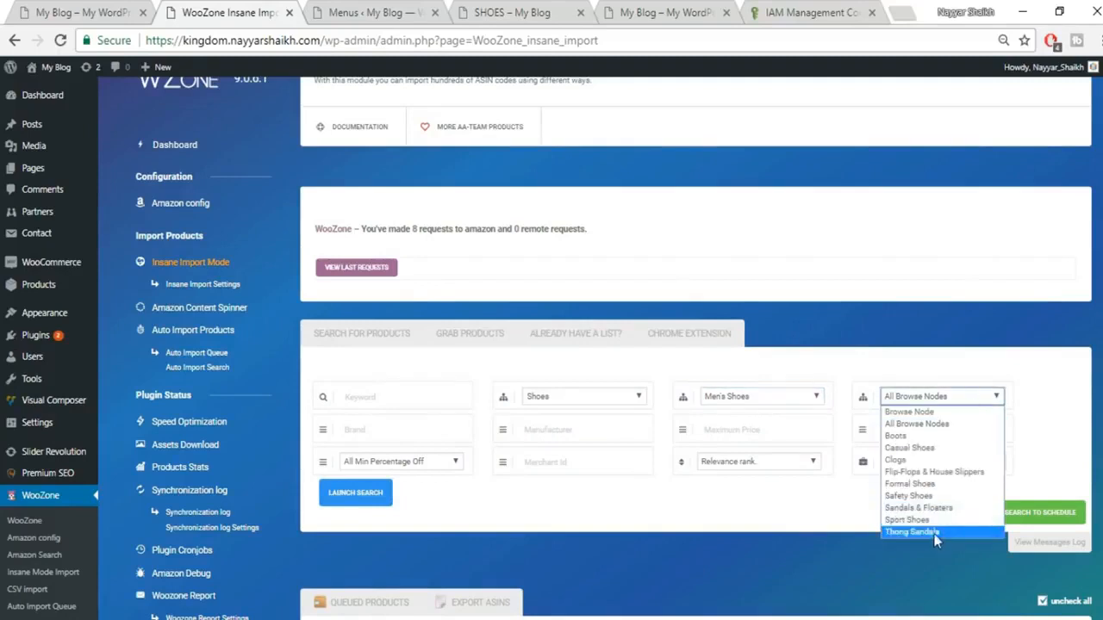
pyautogui.click(944, 449)
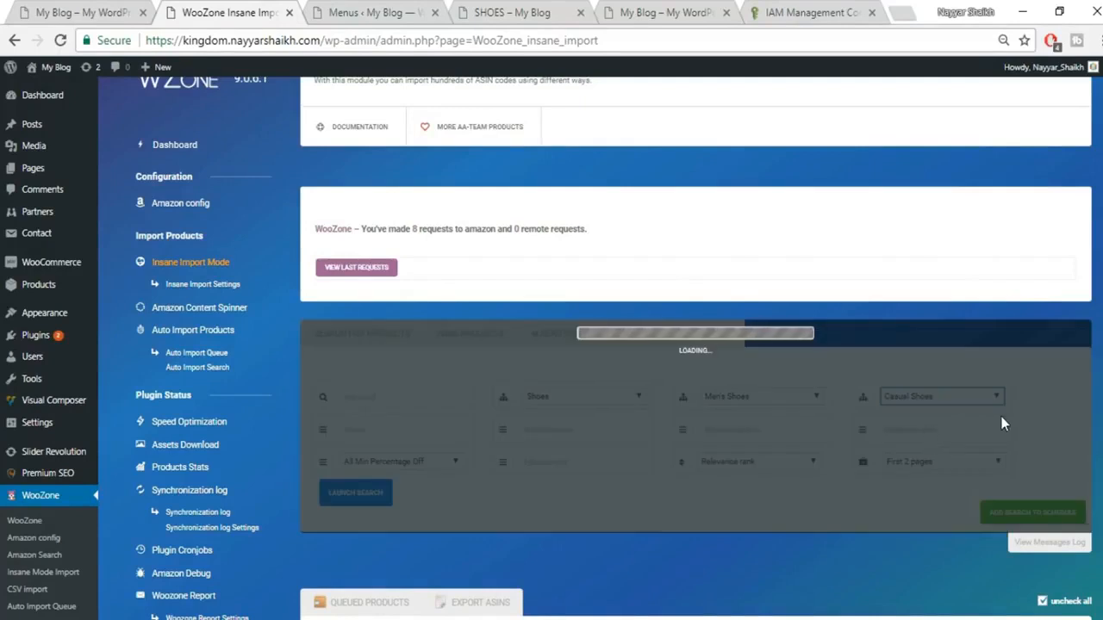
pyautogui.click(443, 433)
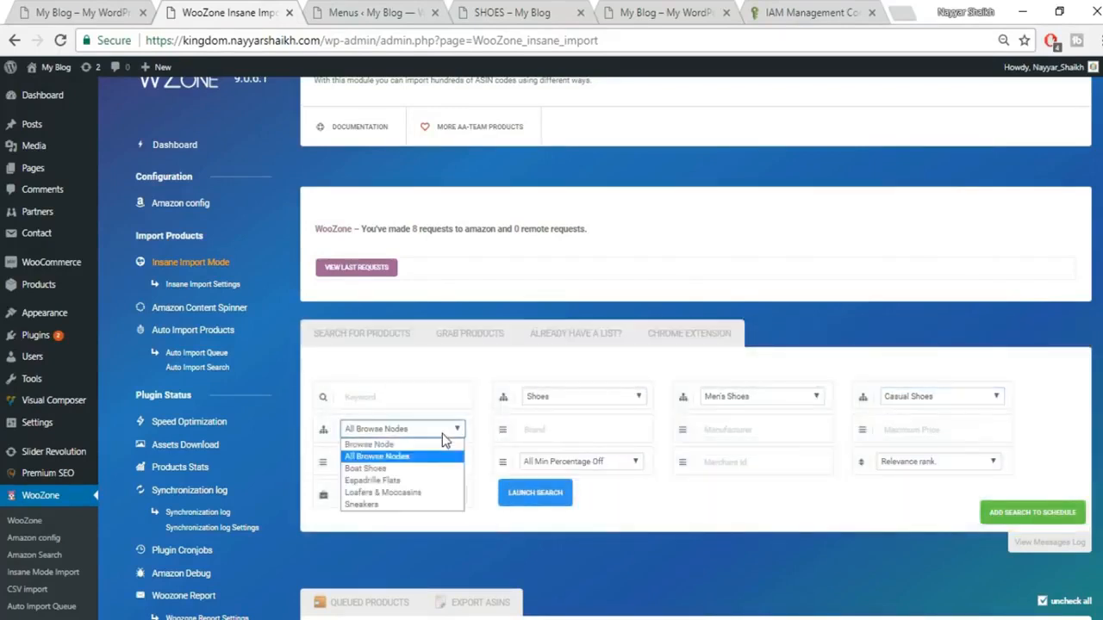
pyautogui.click(394, 505)
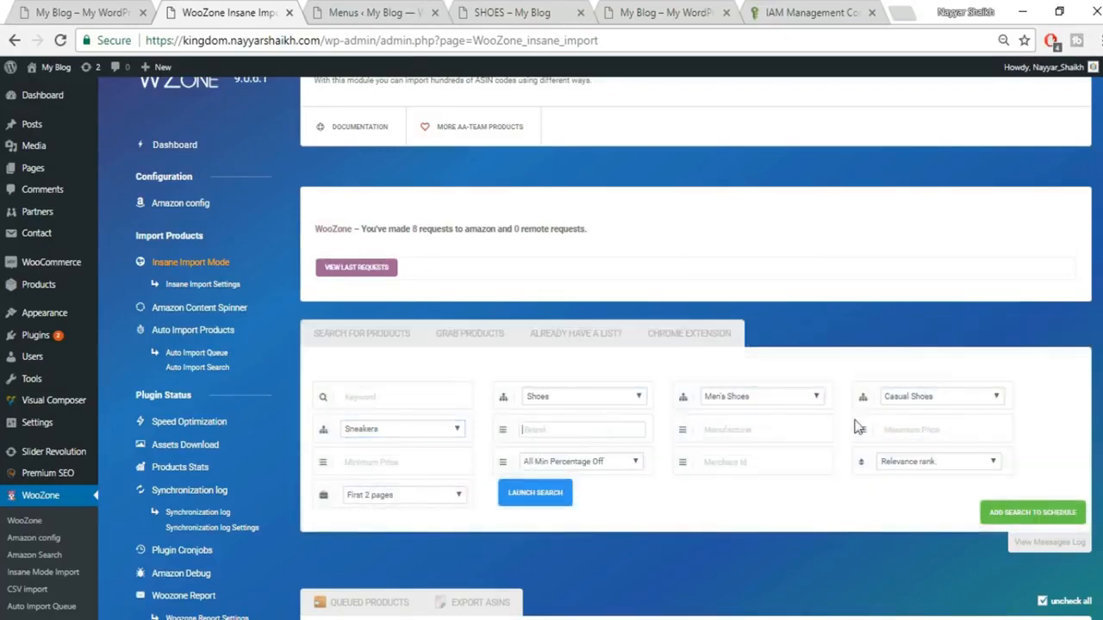
pyautogui.click(532, 493)
pyautogui.scroll(-3, 884, 461)
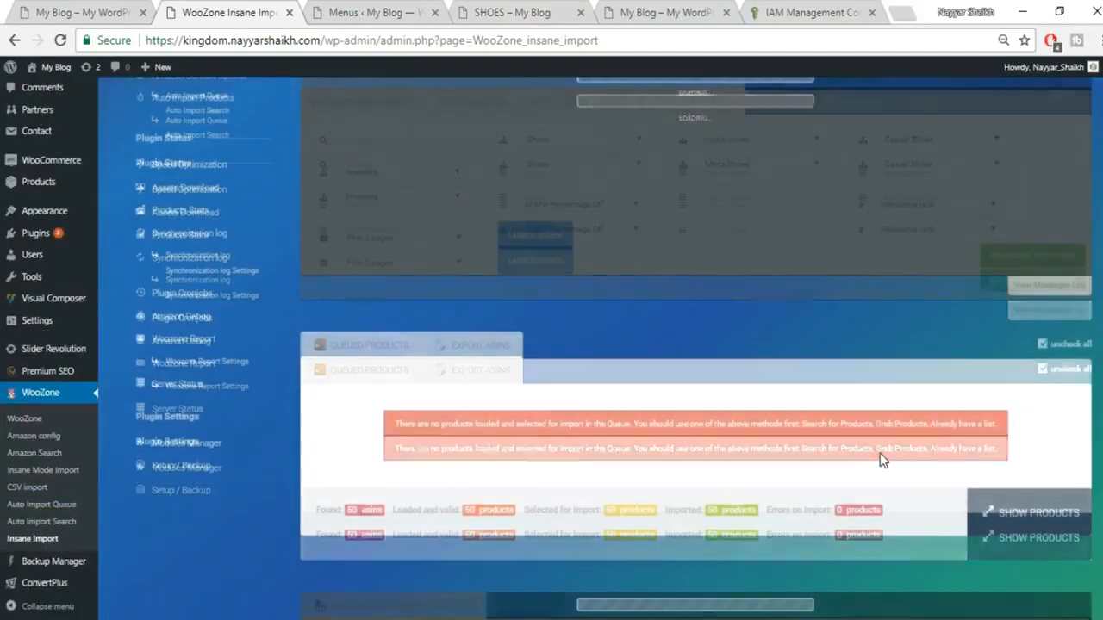
# Step: Import the 20 found sneakers into SHOES and close the box once 20 of 20 finish
pyautogui.scroll(1, 883, 461)
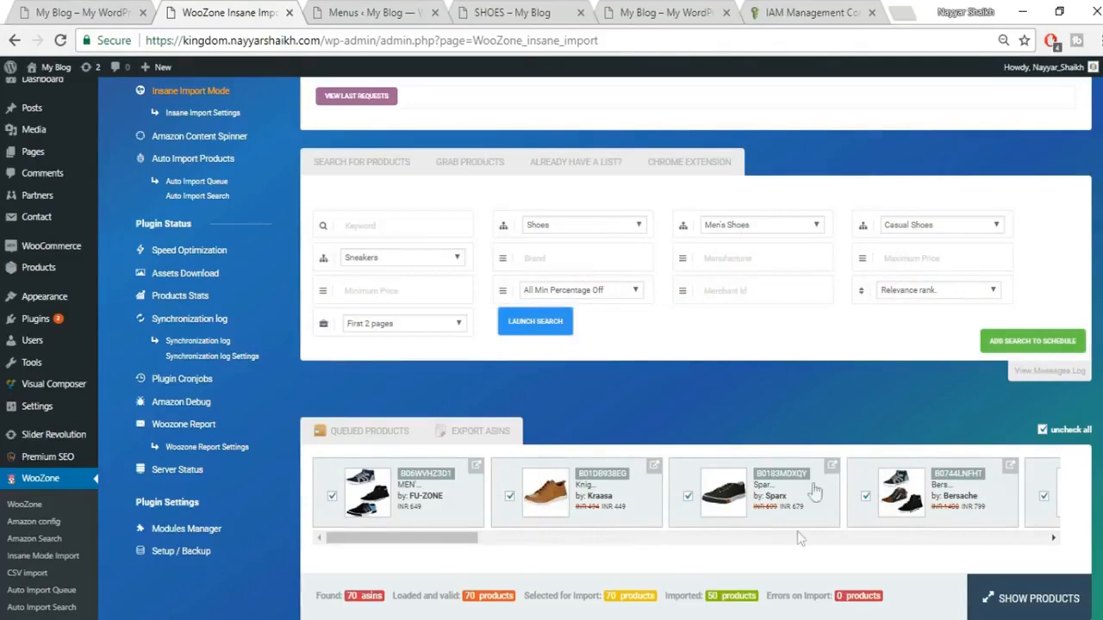
pyautogui.moveTo(456, 540); pyautogui.dragTo(424, 567)
pyautogui.scroll(-9, 641, 500)
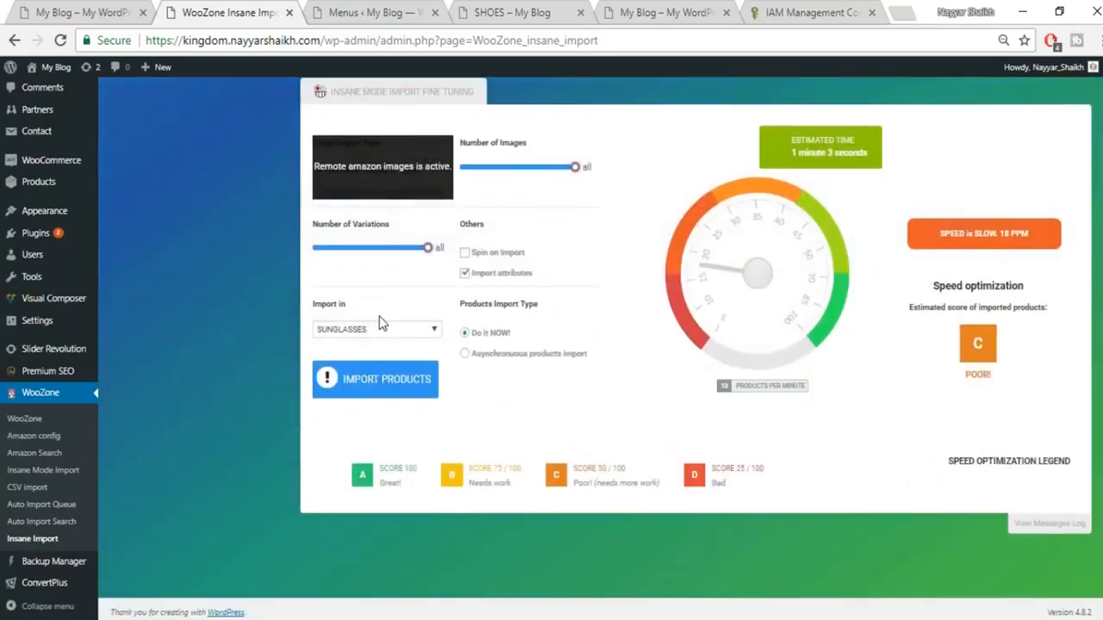
pyautogui.click(381, 331)
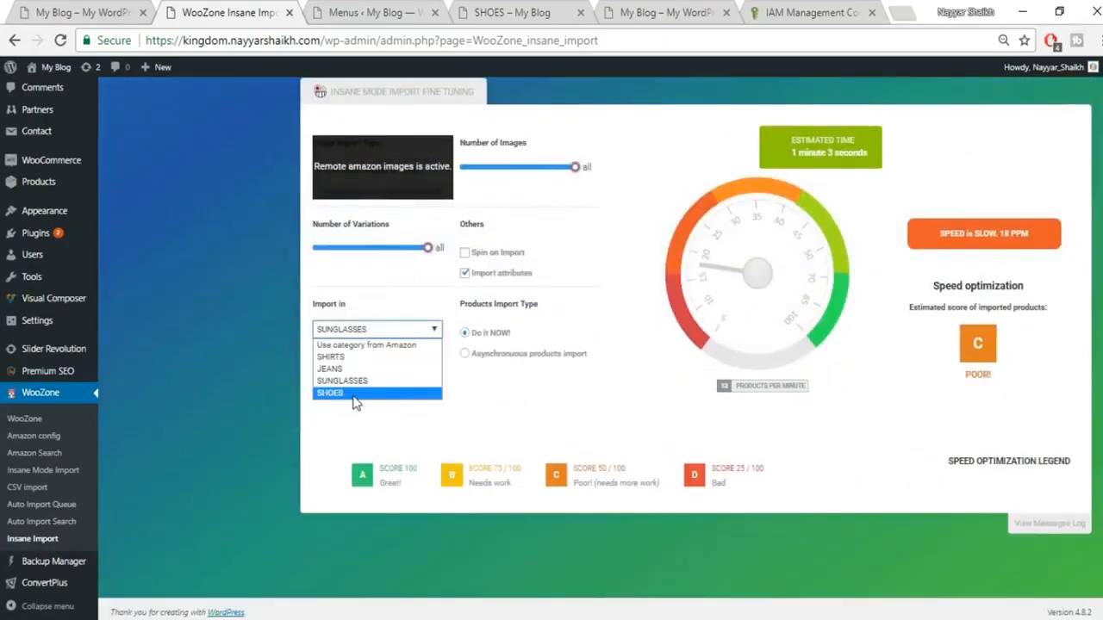
pyautogui.click(356, 400)
pyautogui.click(402, 389)
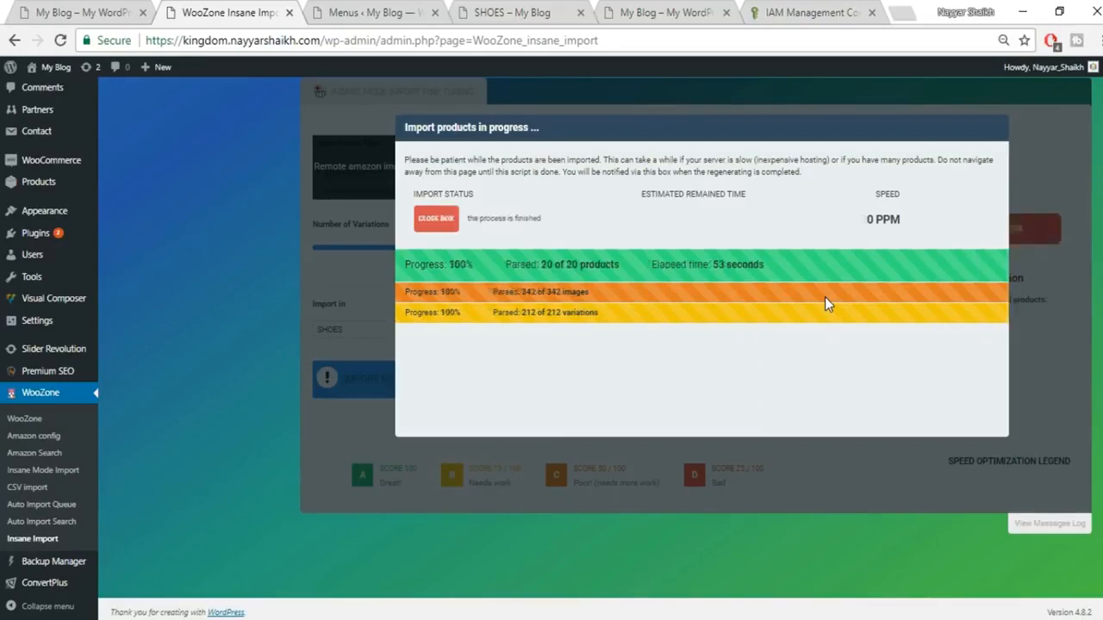
pyautogui.click(435, 221)
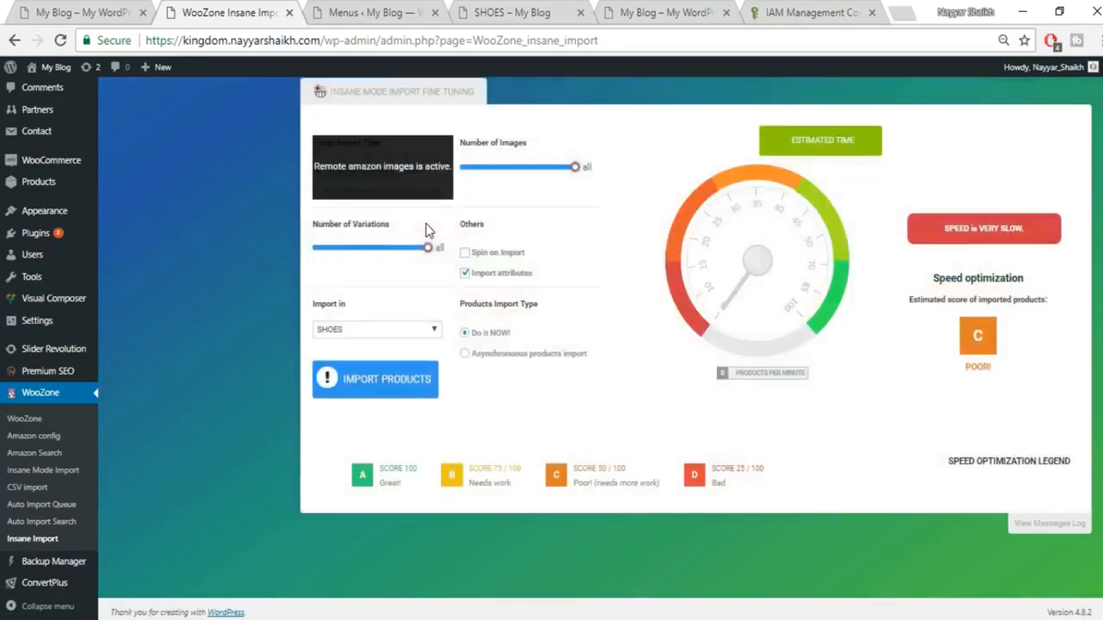
# Step: Reload the store's SHOES category page and browse the newly imported shoes
pyautogui.hotkey('ctrl', 'Tab')
pyautogui.hotkey('ctrl', 'Tab')
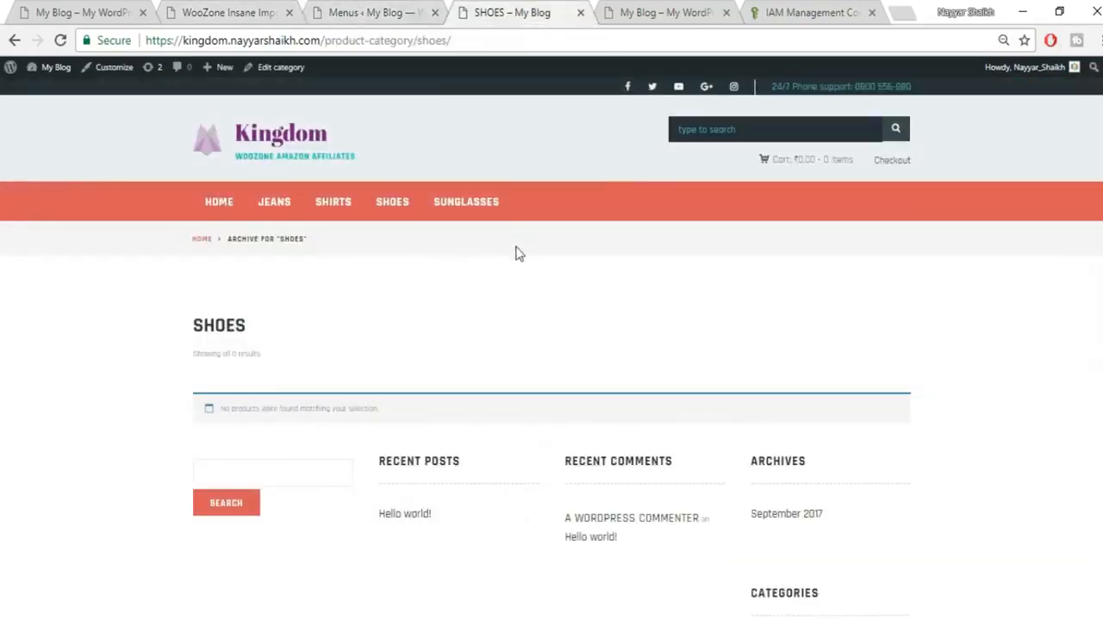
pyautogui.click(61, 39)
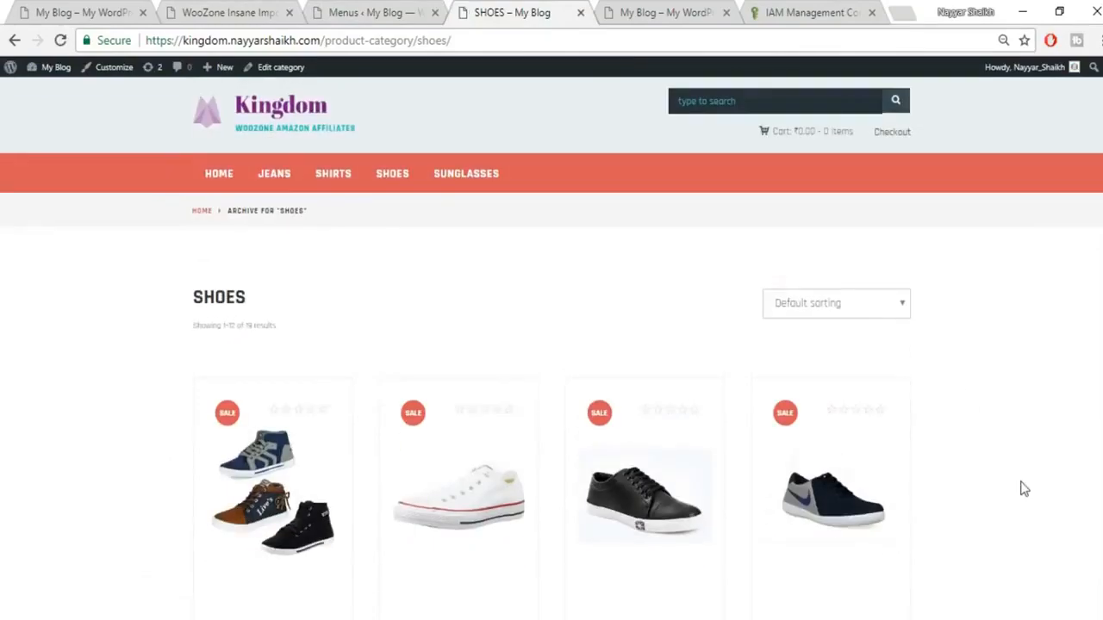
pyautogui.scroll(-2, 1022, 485)
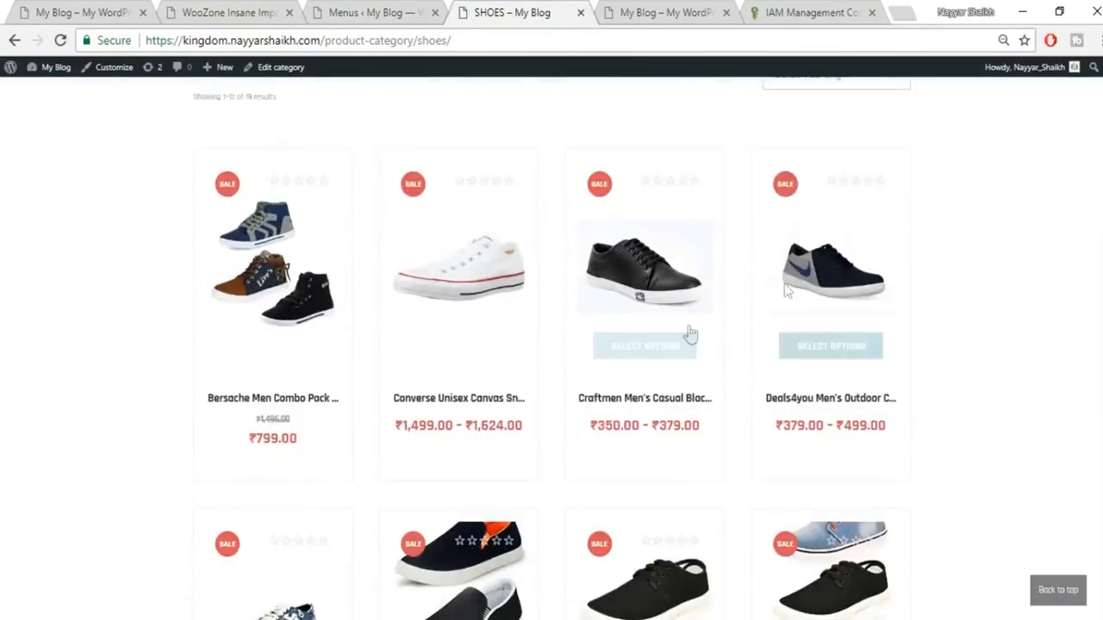
pyautogui.scroll(-10, 758, 437)
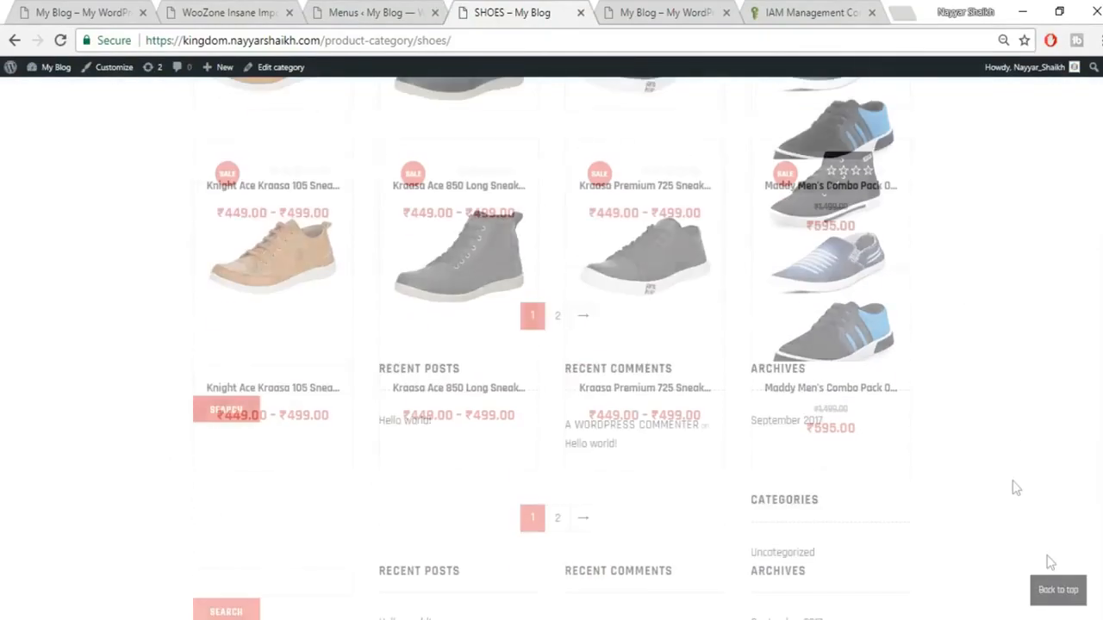
pyautogui.click(1073, 598)
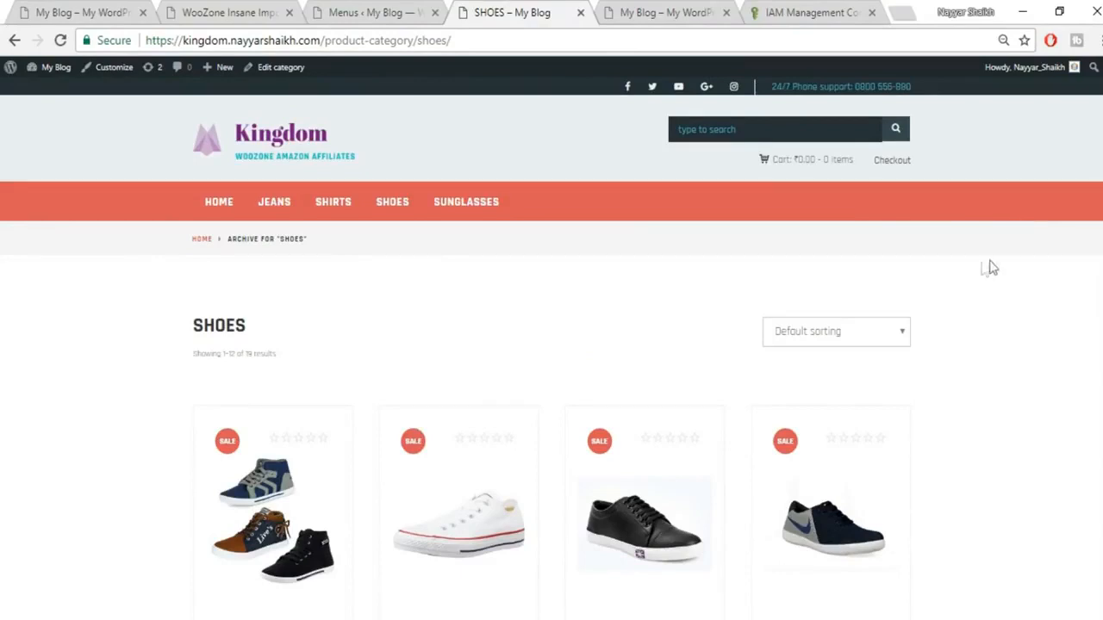
pyautogui.scroll(-12, 728, 315)
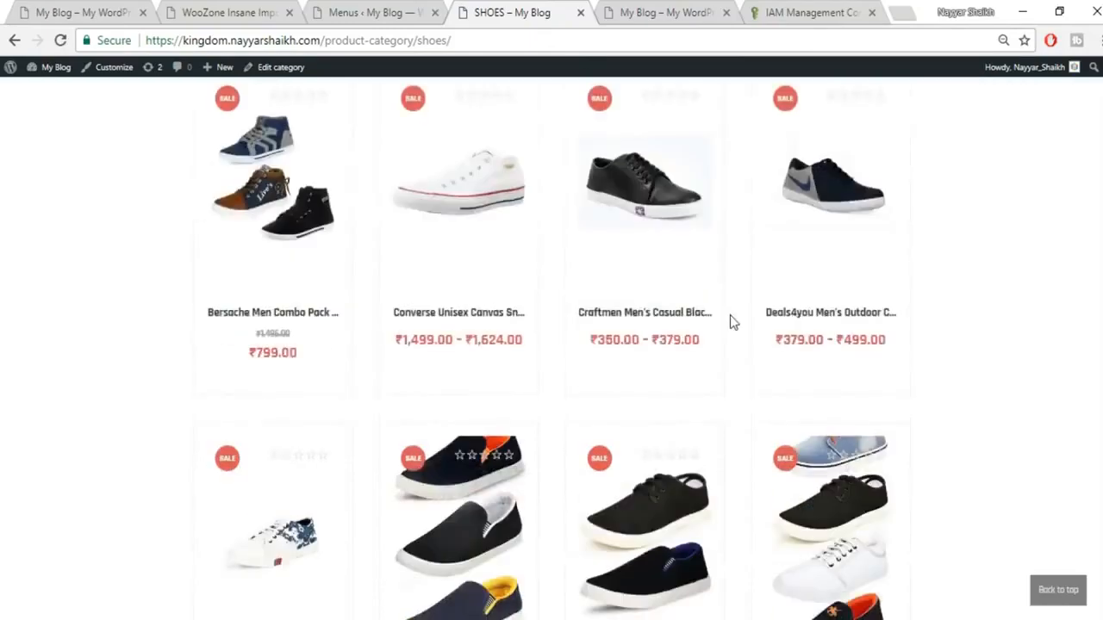
pyautogui.scroll(6, 770, 389)
pyautogui.scroll(6, 770, 393)
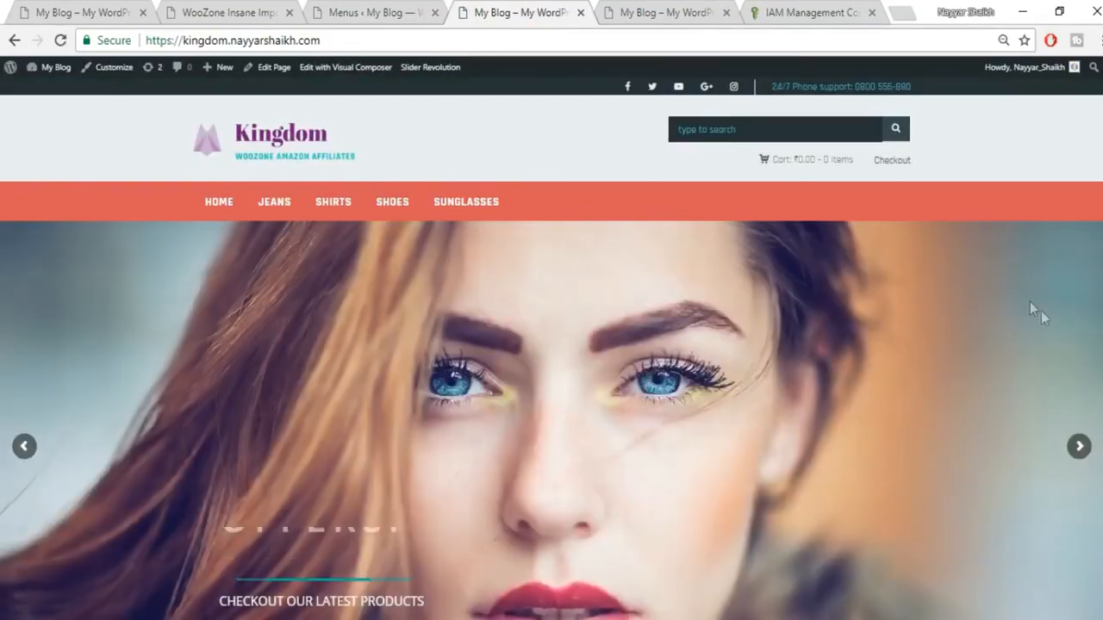
pyautogui.scroll(-6, 1045, 317)
pyautogui.scroll(2, 1049, 322)
# Step: Browse the demo Kingdom shop home page with its Featured Products, Latest Shirts and Latest Jeans sections
pyautogui.click(82, 12)
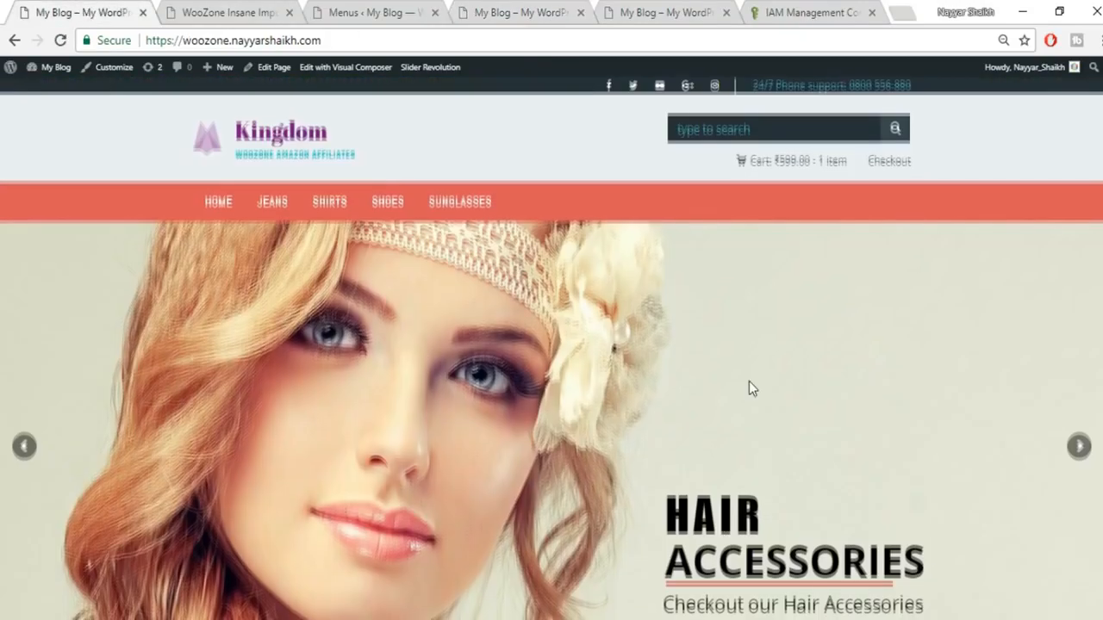
pyautogui.scroll(-5, 749, 381)
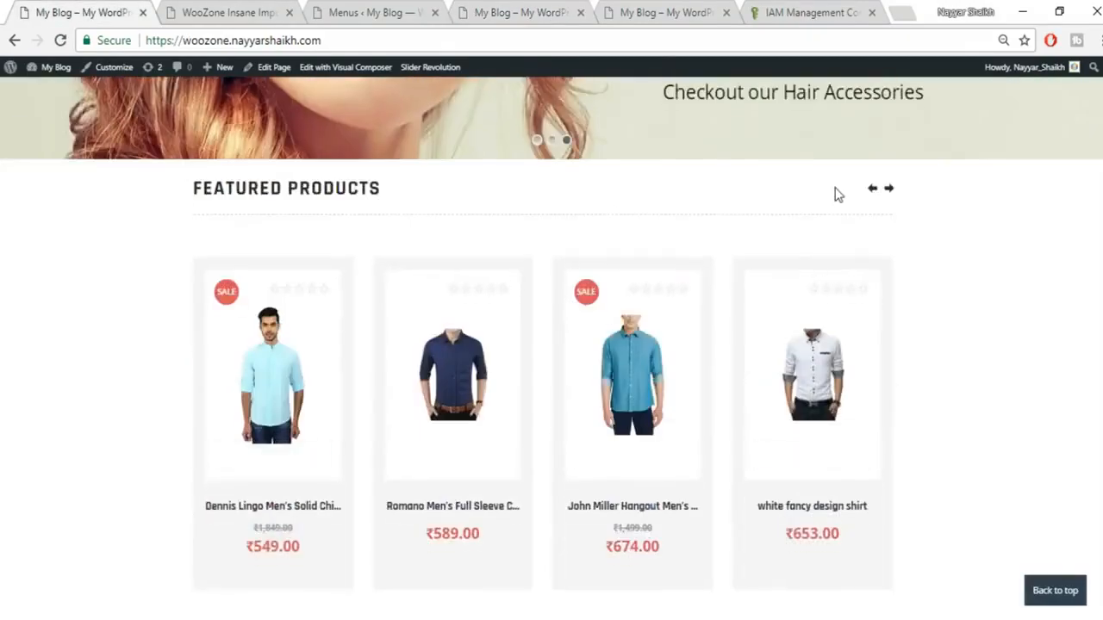
pyautogui.scroll(-4, 922, 275)
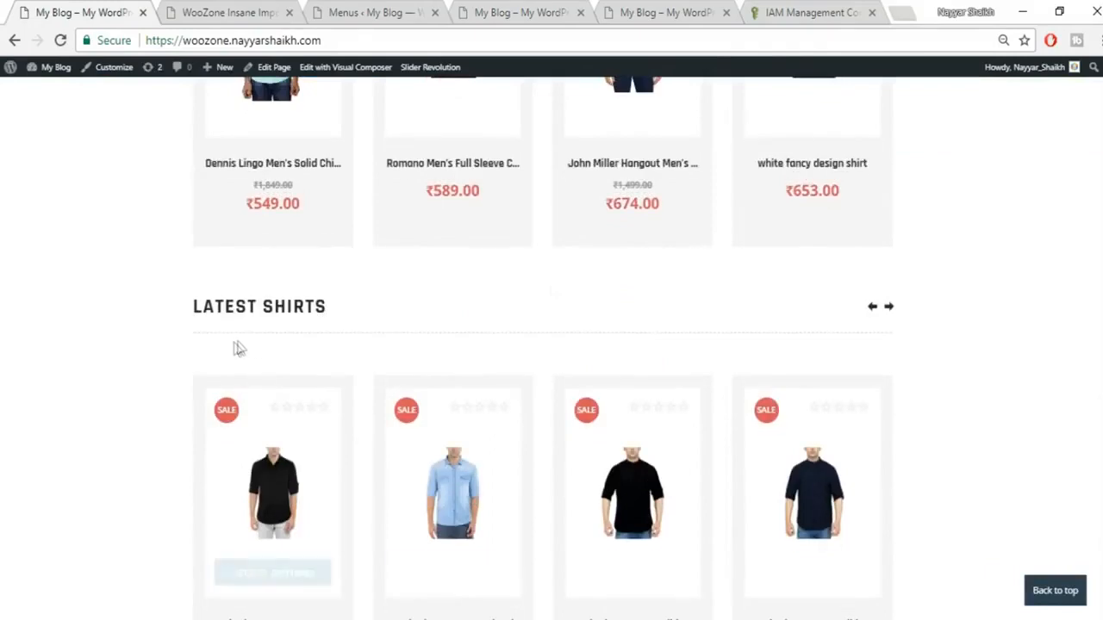
pyautogui.scroll(-6, 511, 393)
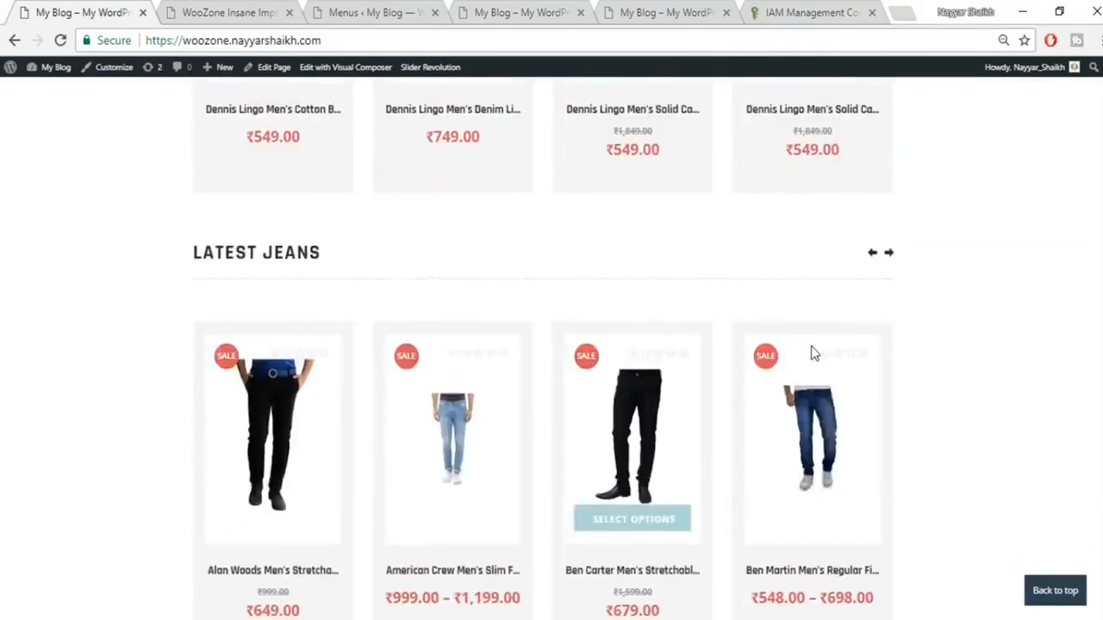
pyautogui.scroll(-5, 827, 323)
pyautogui.scroll(4, 862, 336)
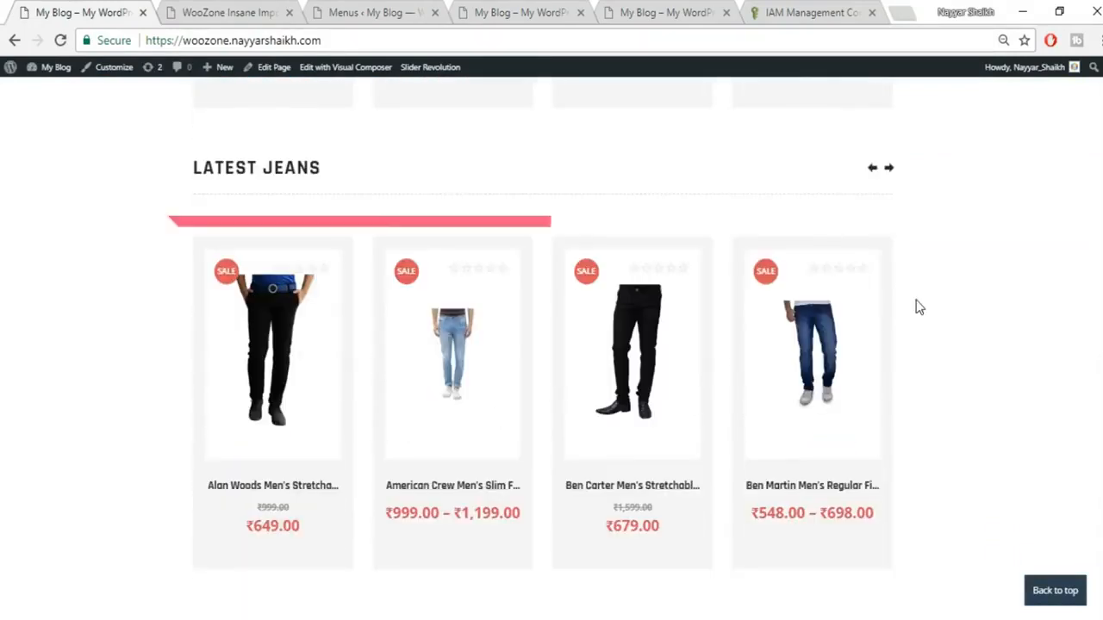
pyautogui.scroll(3, 996, 435)
pyautogui.scroll(8, 998, 435)
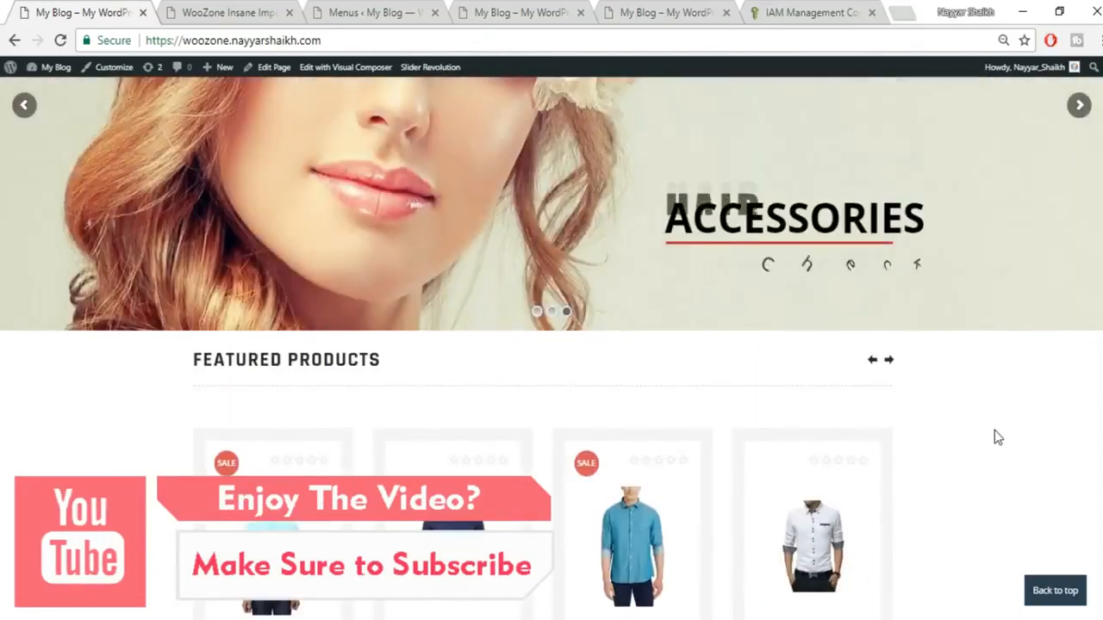
# Step: Go from the Menus admin page to the All Products list
pyautogui.click(366, 10)
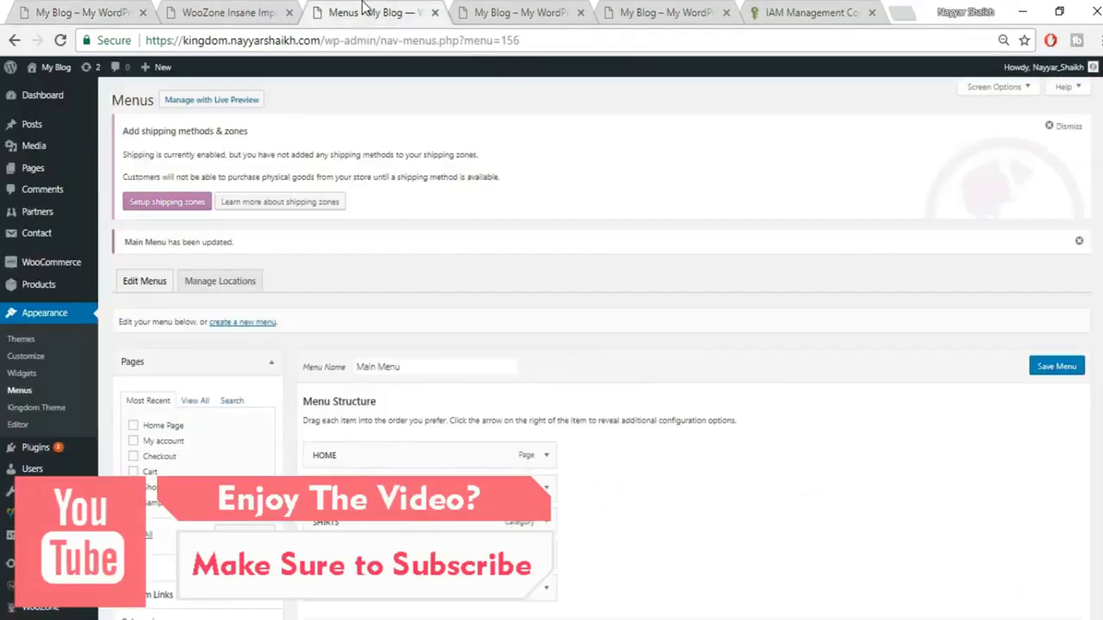
pyautogui.scroll(-1, 447, 297)
pyautogui.scroll(-2, 447, 297)
pyautogui.scroll(3, 124, 463)
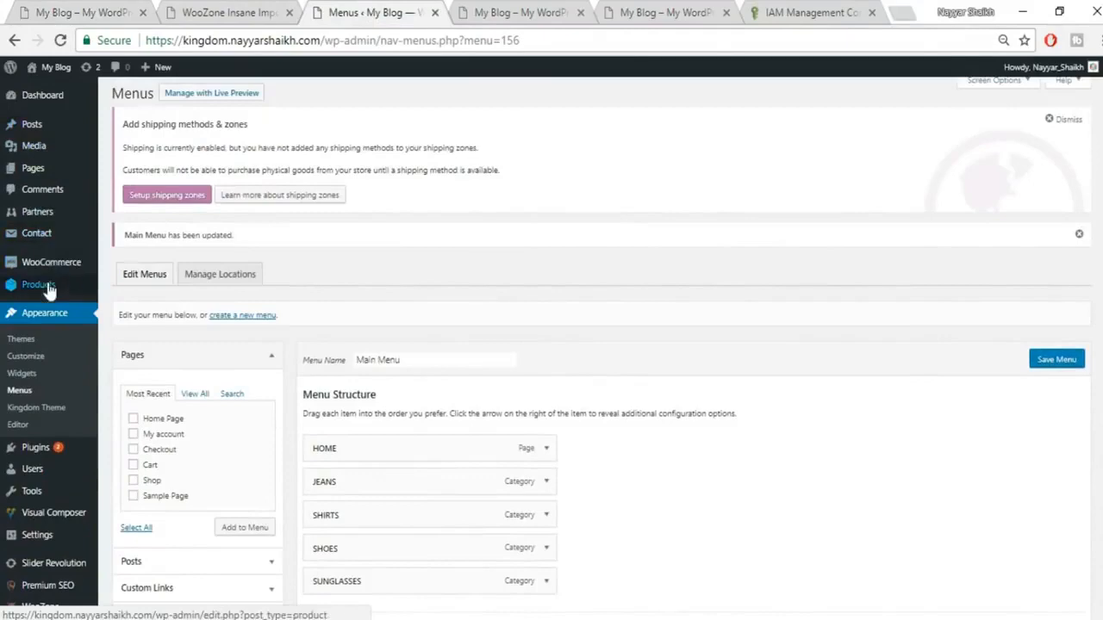
pyautogui.click(48, 287)
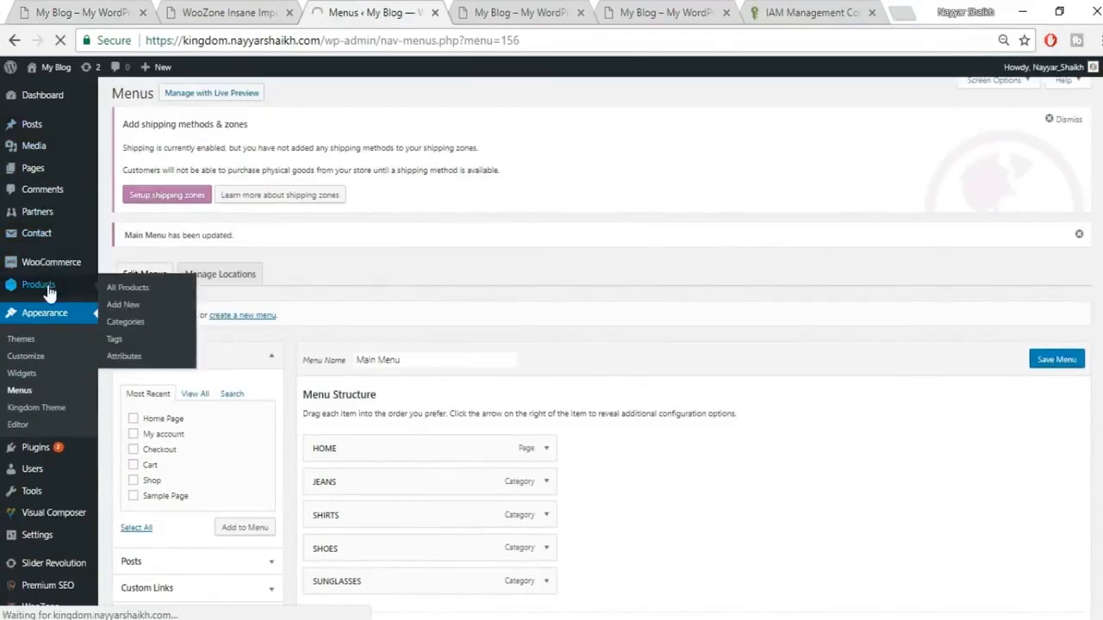
# Step: Star the Rockfield sneakers and another product as featured
pyautogui.scroll(-1, 690, 379)
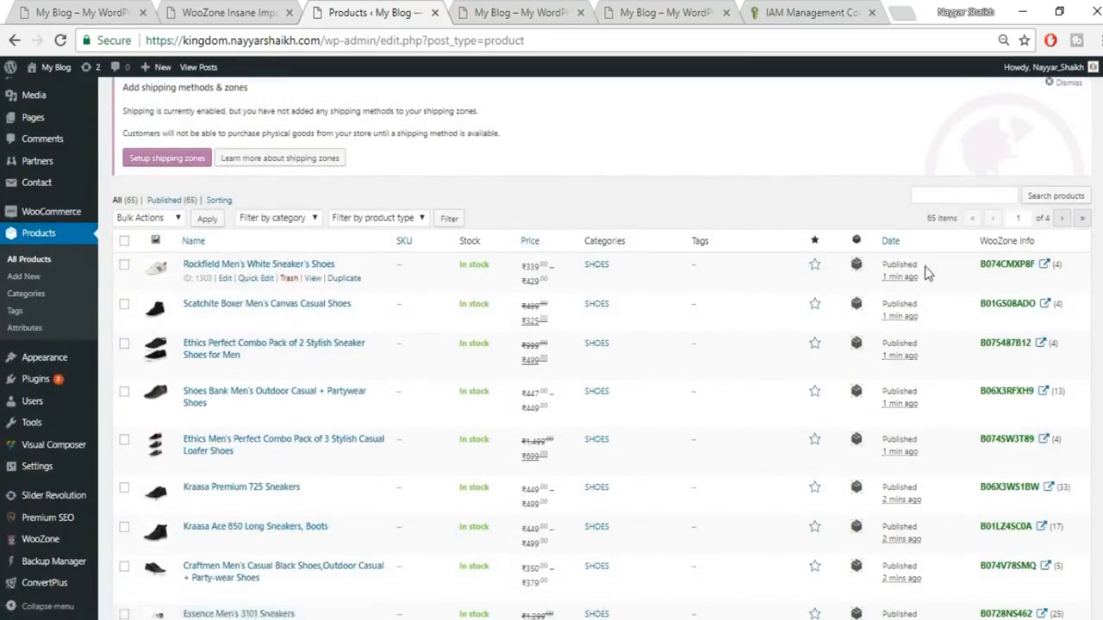
pyautogui.scroll(-1, 927, 273)
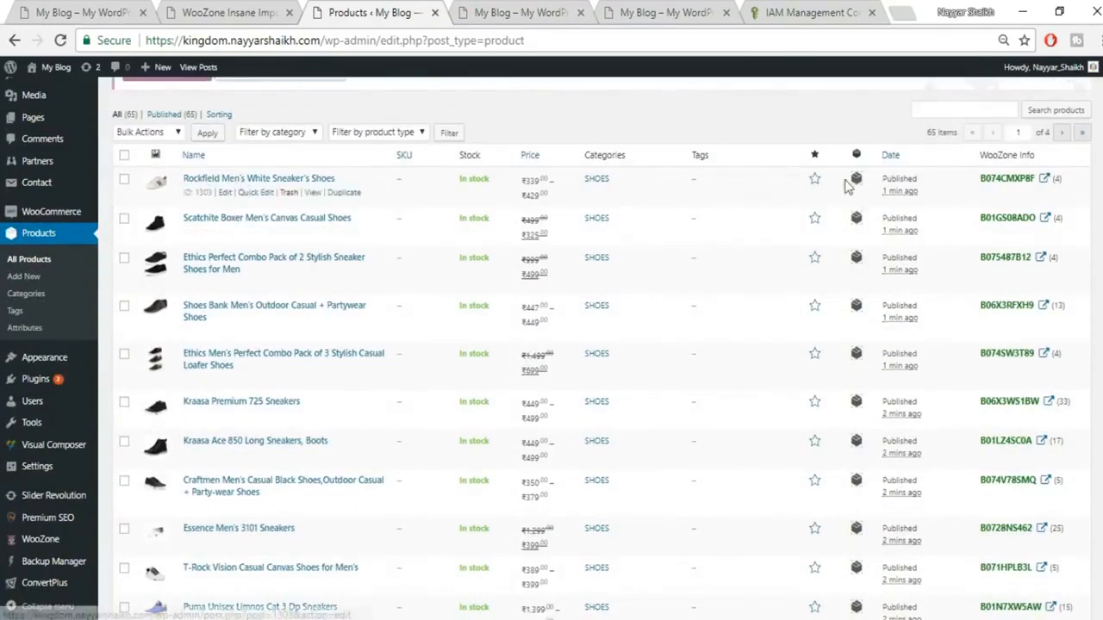
pyautogui.click(815, 179)
pyautogui.scroll(-2, 820, 360)
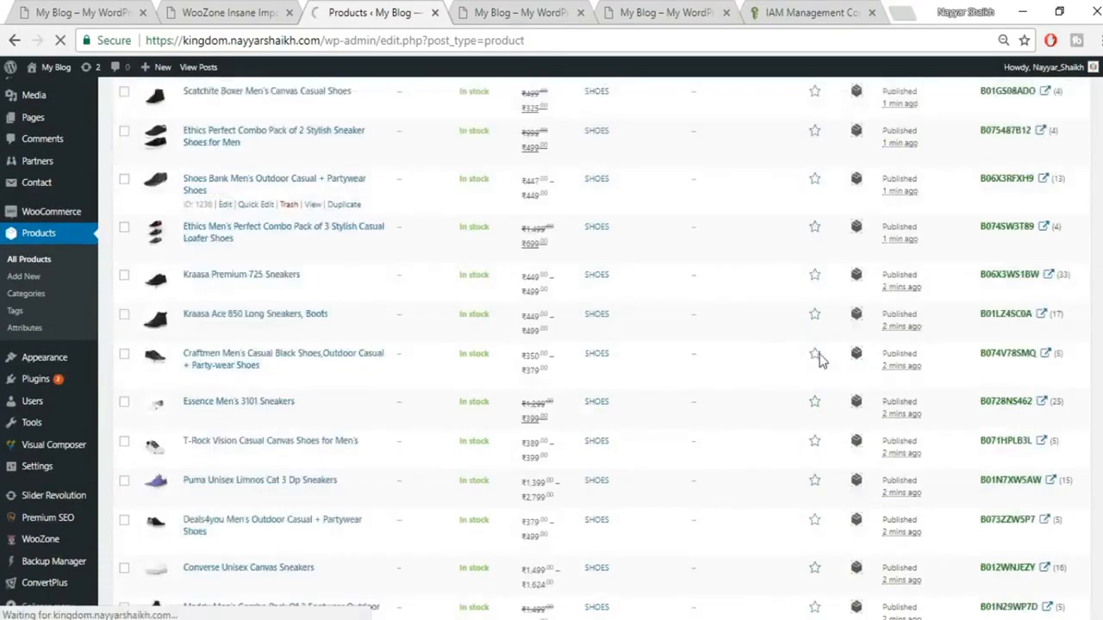
pyautogui.scroll(-2, 819, 418)
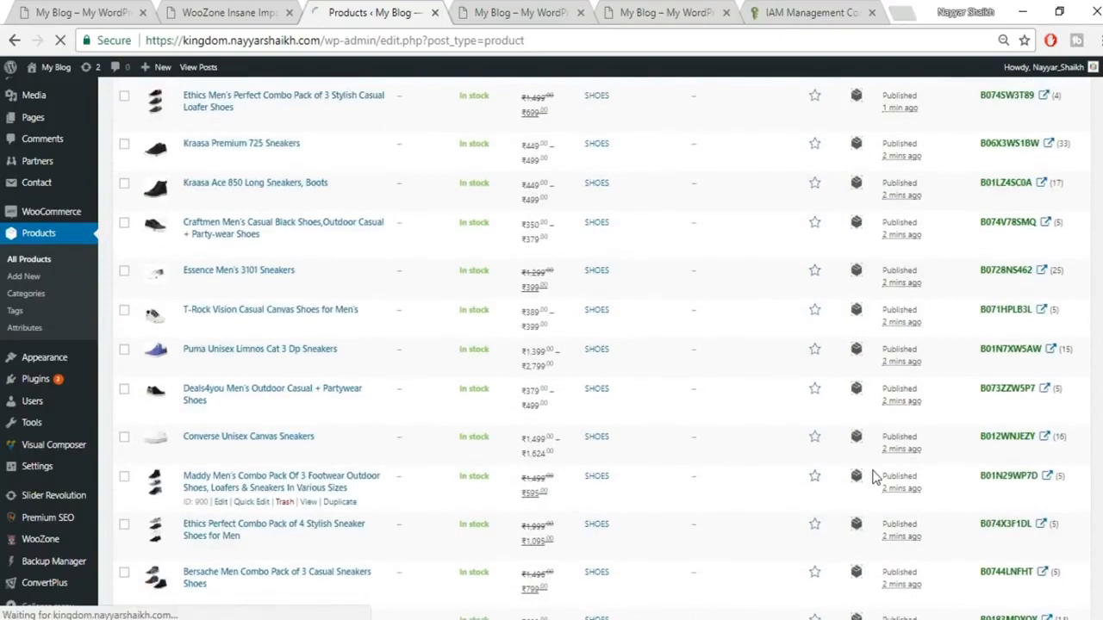
pyautogui.scroll(-5, 827, 468)
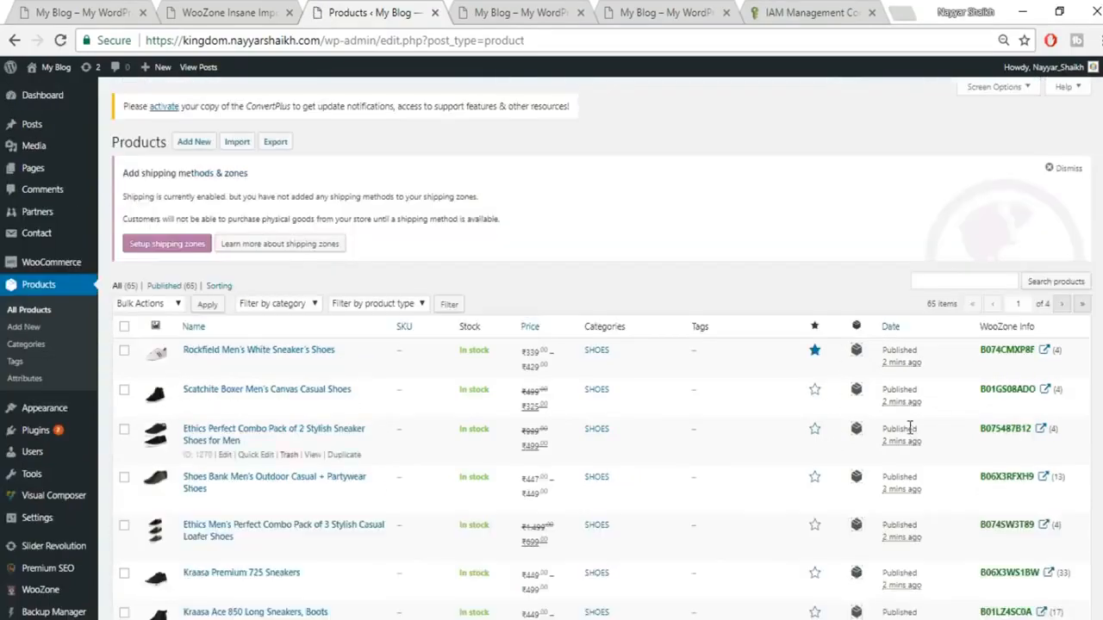
pyautogui.scroll(-1, 824, 285)
pyautogui.scroll(-5, 830, 368)
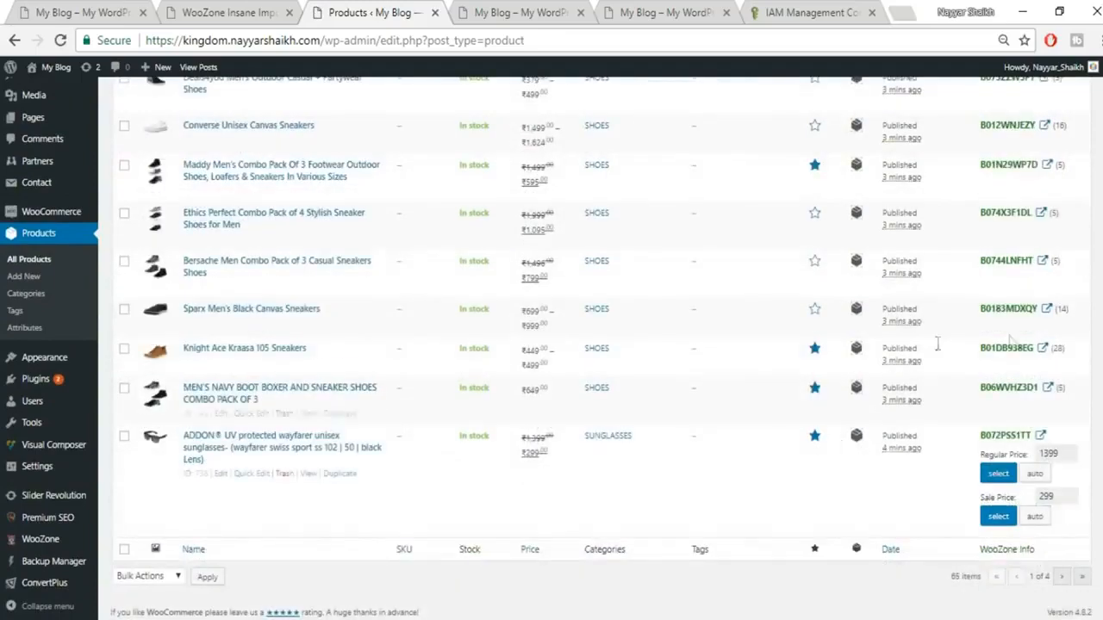
pyautogui.scroll(5, 855, 398)
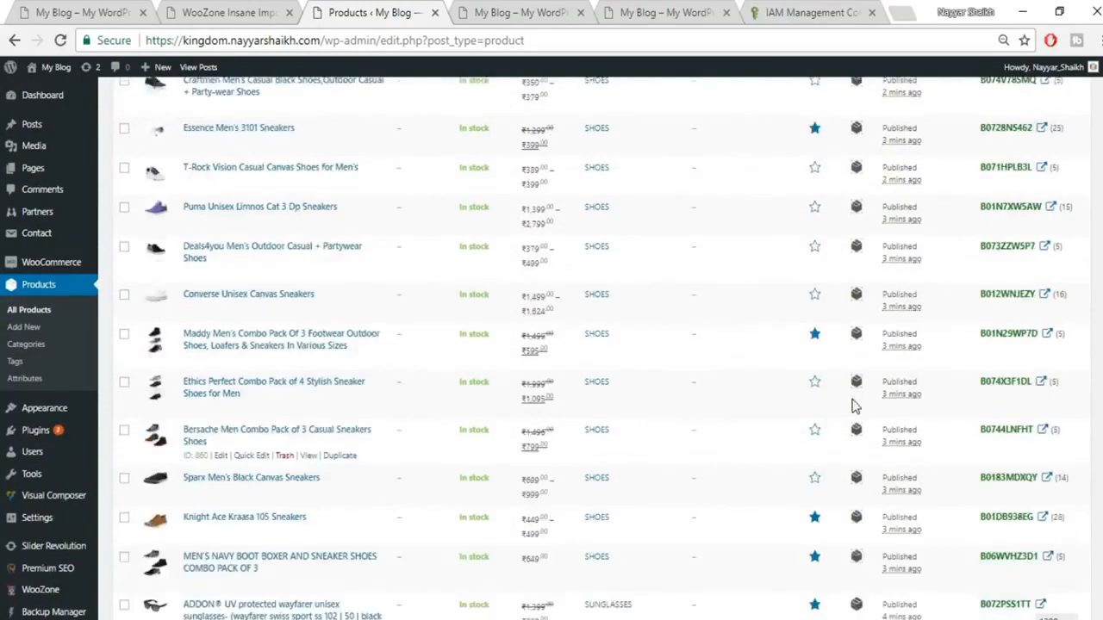
pyautogui.scroll(4, 859, 431)
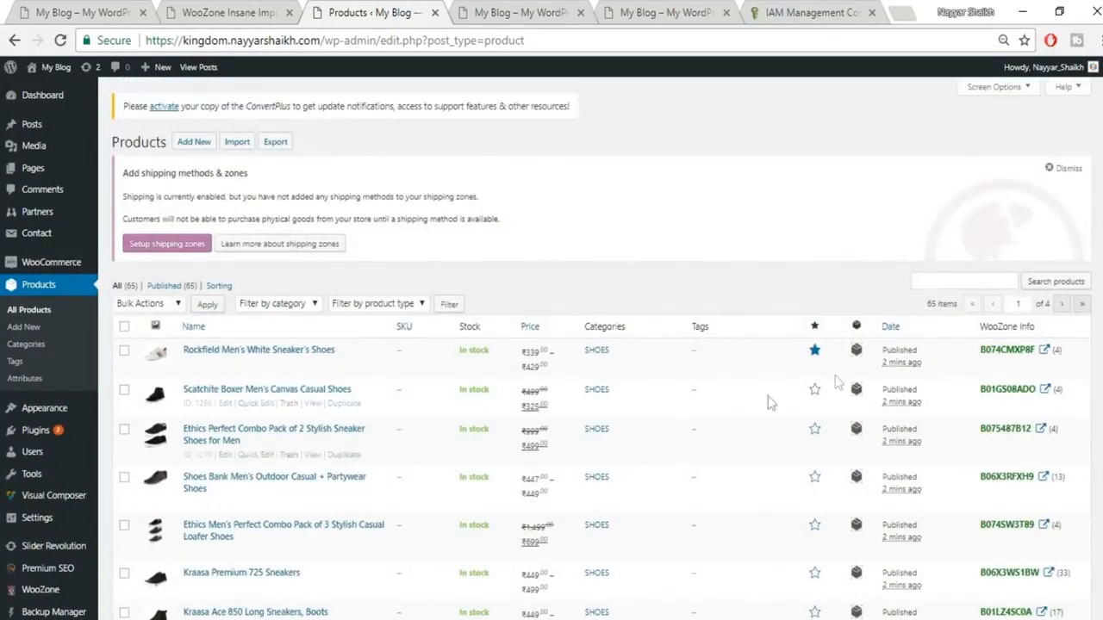
pyautogui.click(814, 351)
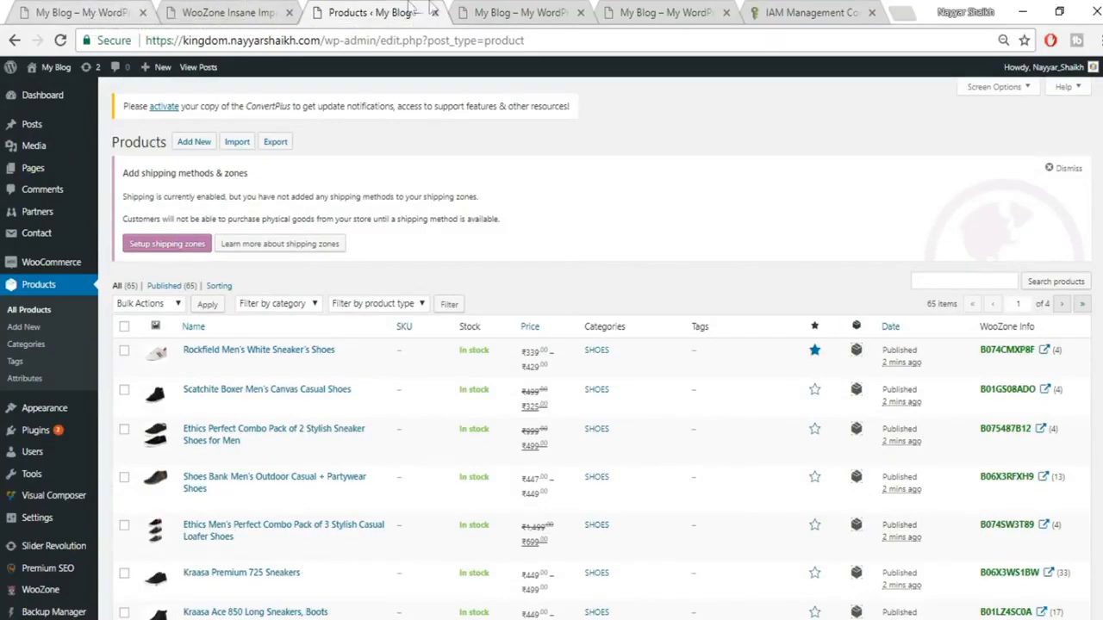
# Step: View the site's homepage with its 'The Best Offers!' slider
pyautogui.click(479, 10)
pyautogui.scroll(3, 490, 180)
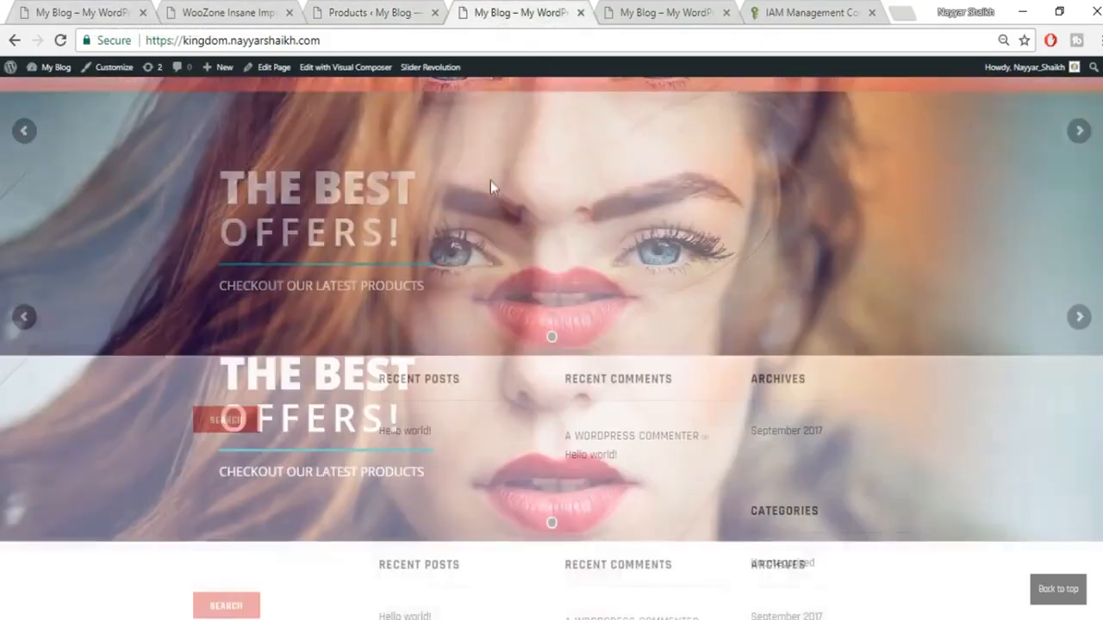
pyautogui.scroll(-2, 664, 234)
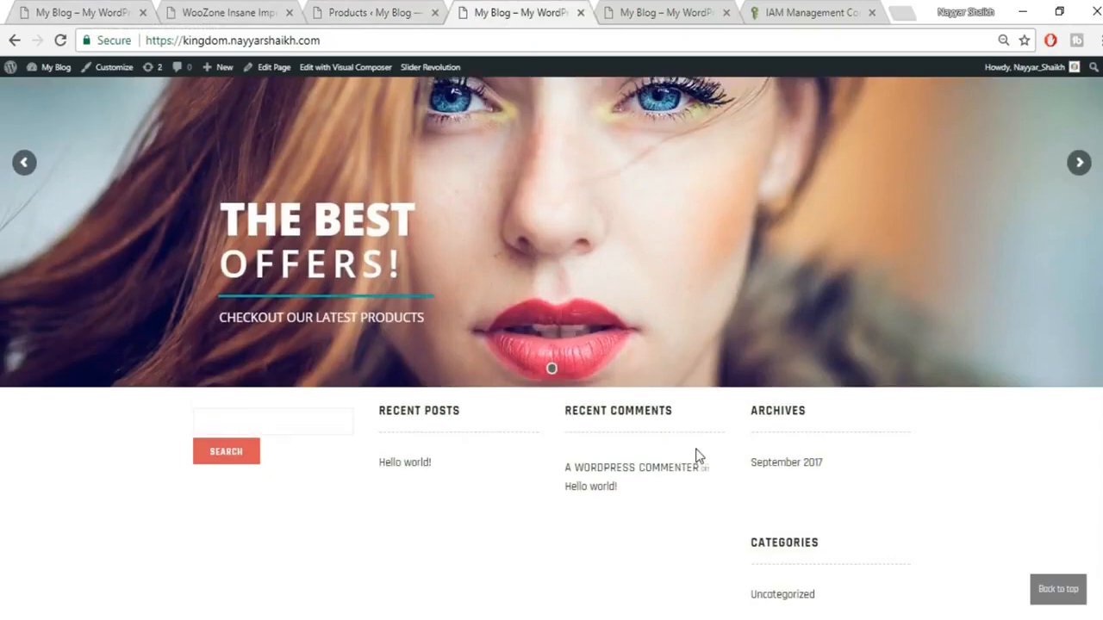
pyautogui.scroll(2, 697, 456)
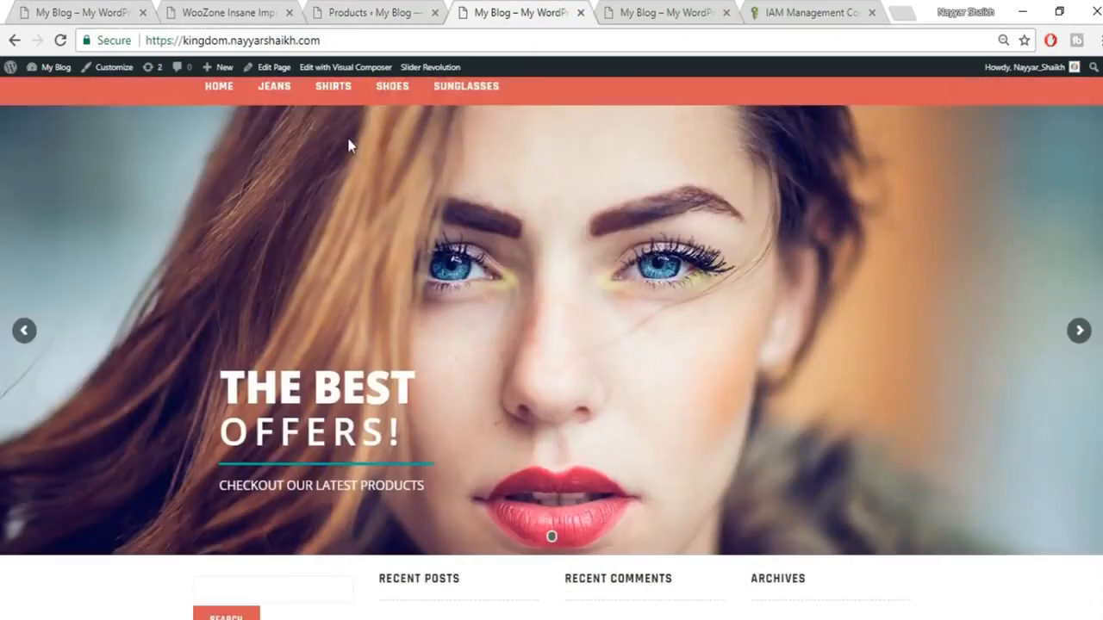
# Step: Open the homepage's Edit Page link in a new tab
pyautogui.rightClick(262, 73)
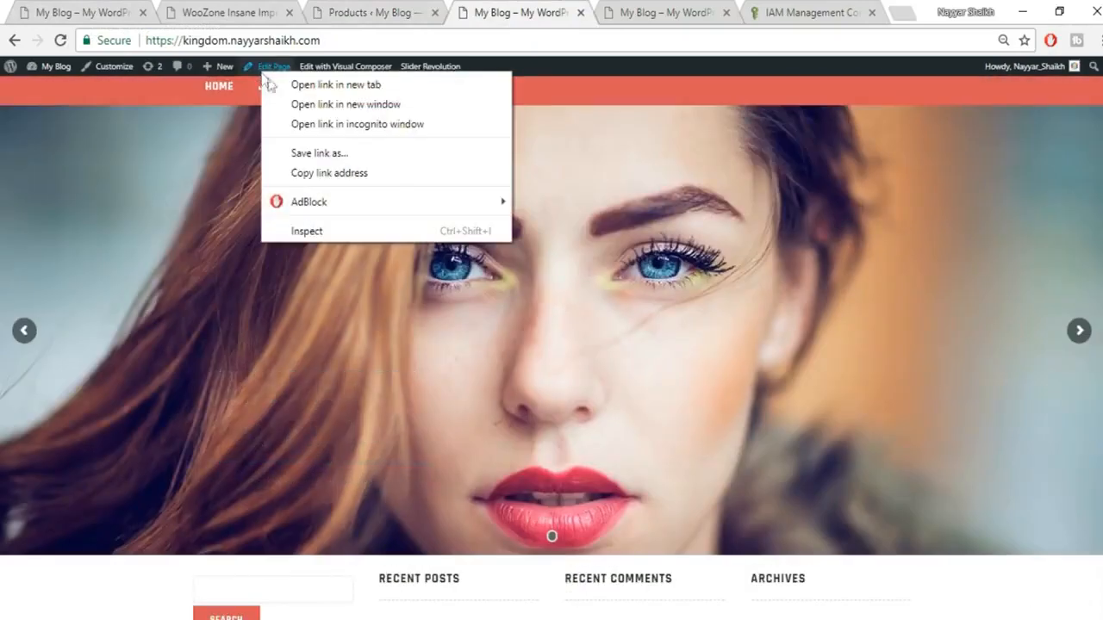
pyautogui.click(285, 83)
pyautogui.click(586, 13)
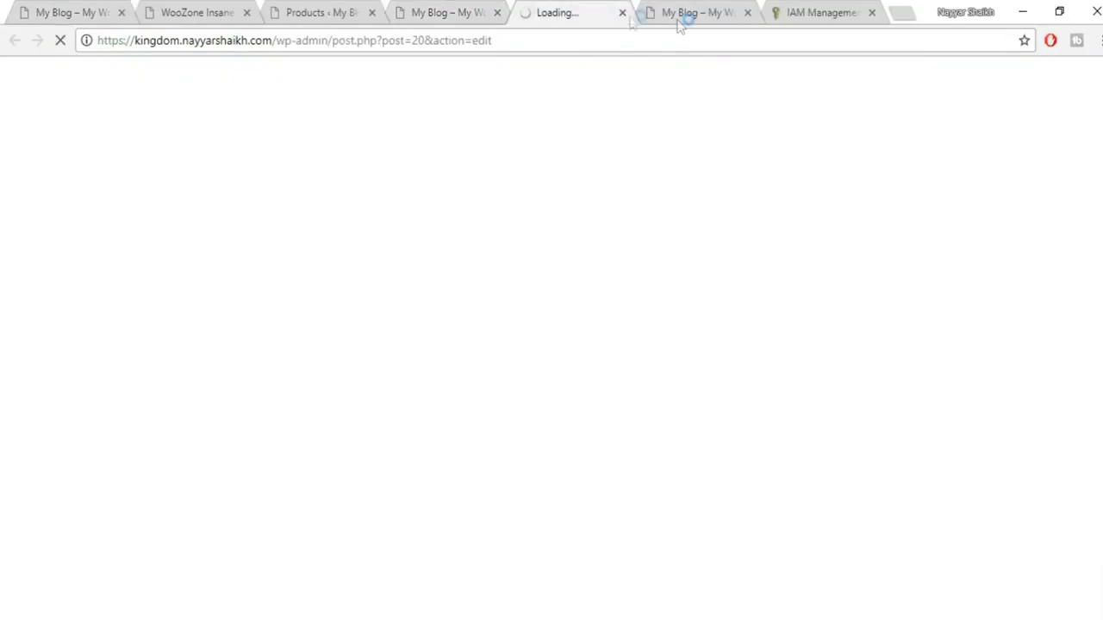
# Step: Close the Hello world blog tab and the AWS IAM access key tab
pyautogui.click(715, 13)
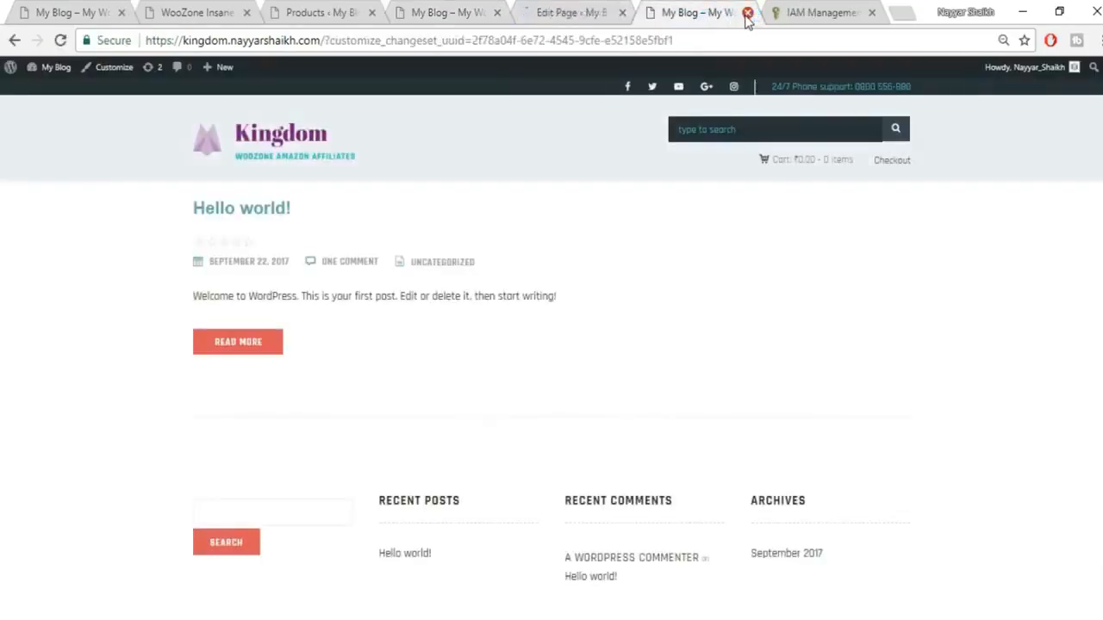
pyautogui.click(748, 13)
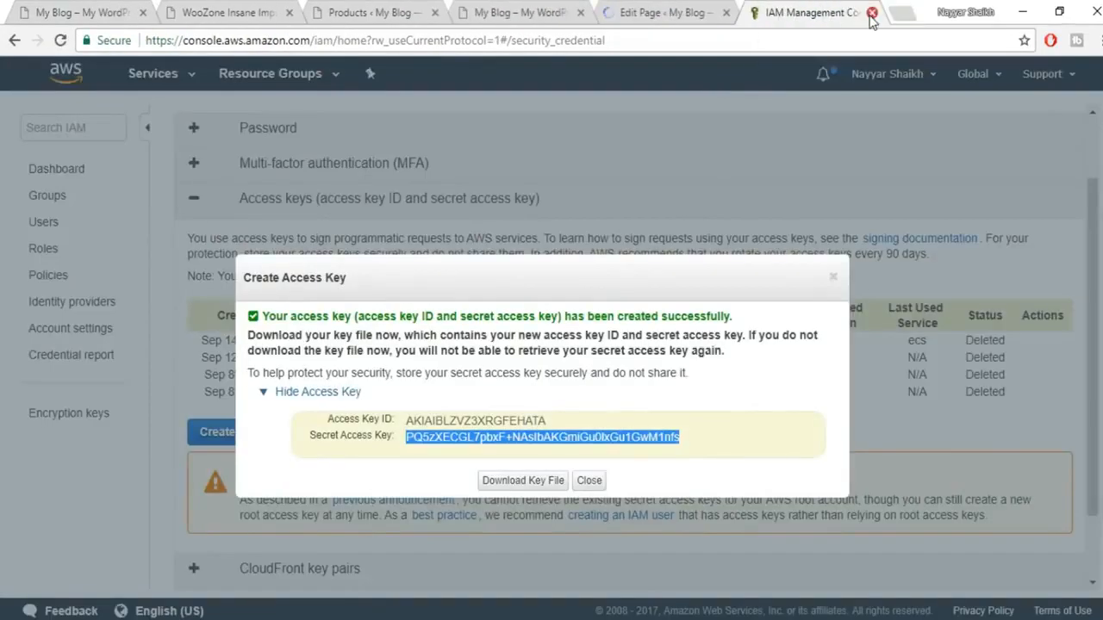
pyautogui.click(872, 13)
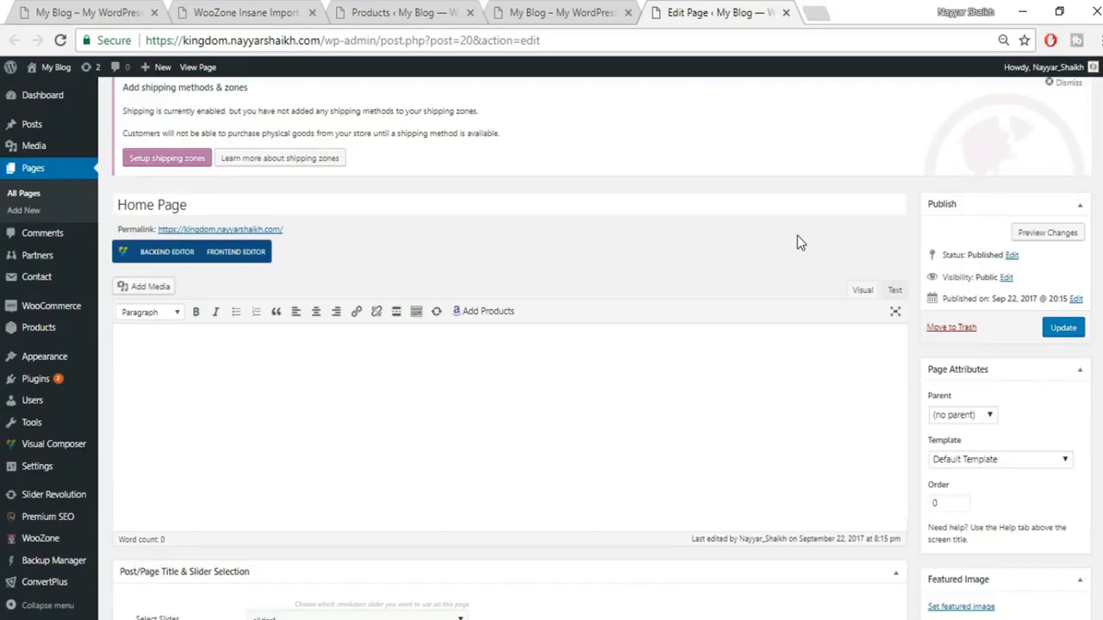
# Step: Switch the Home Page to the Backend Editor visual layout builder
pyautogui.click(173, 258)
pyautogui.scroll(-2, 701, 396)
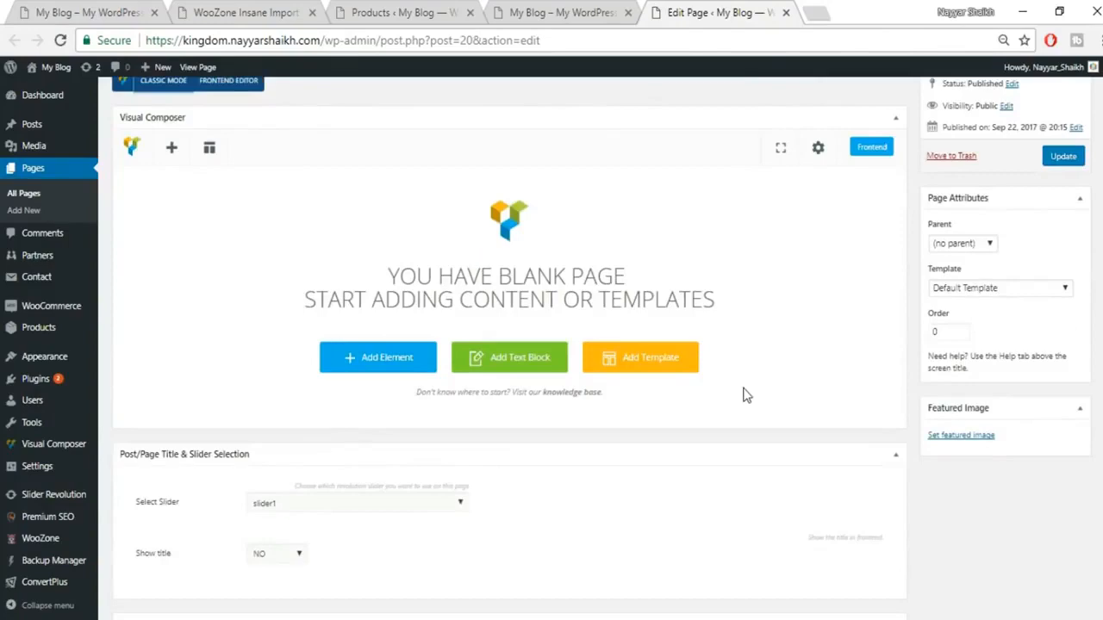
pyautogui.scroll(1, 746, 395)
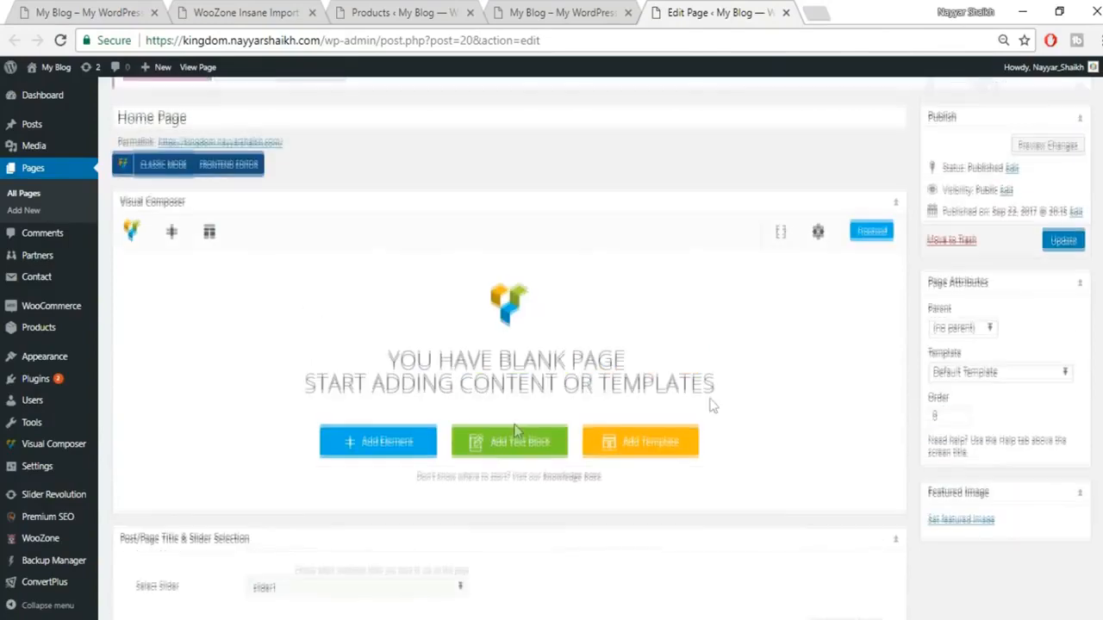
# Step: Search the elements for 'HEA' and add the Kingdom Headline to the page
pyautogui.click(399, 442)
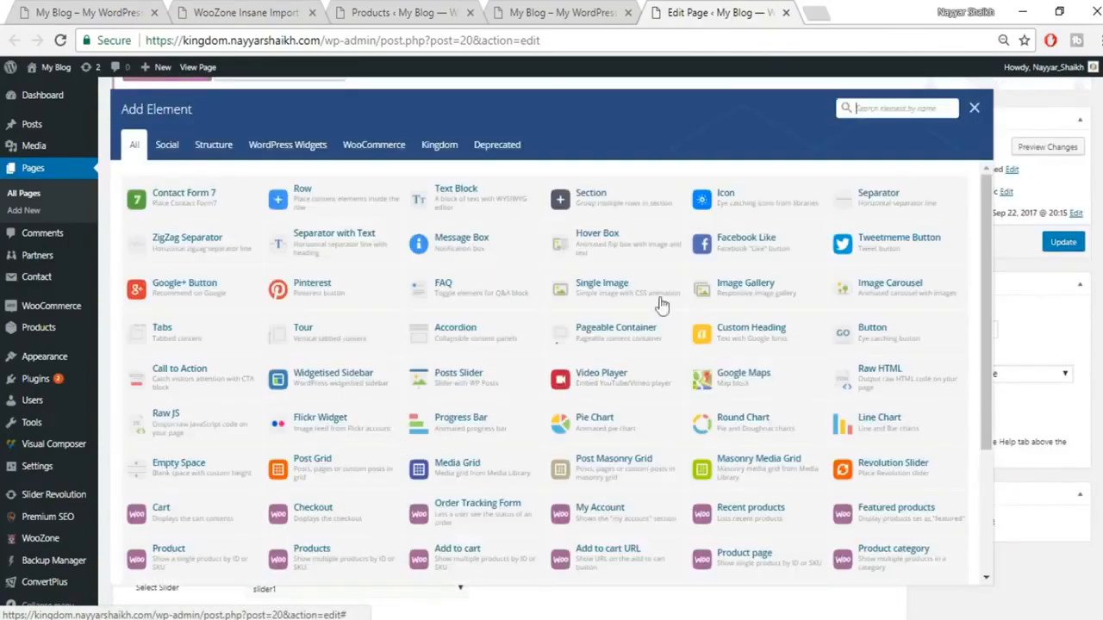
pyautogui.click(897, 107)
pyautogui.write('tri')
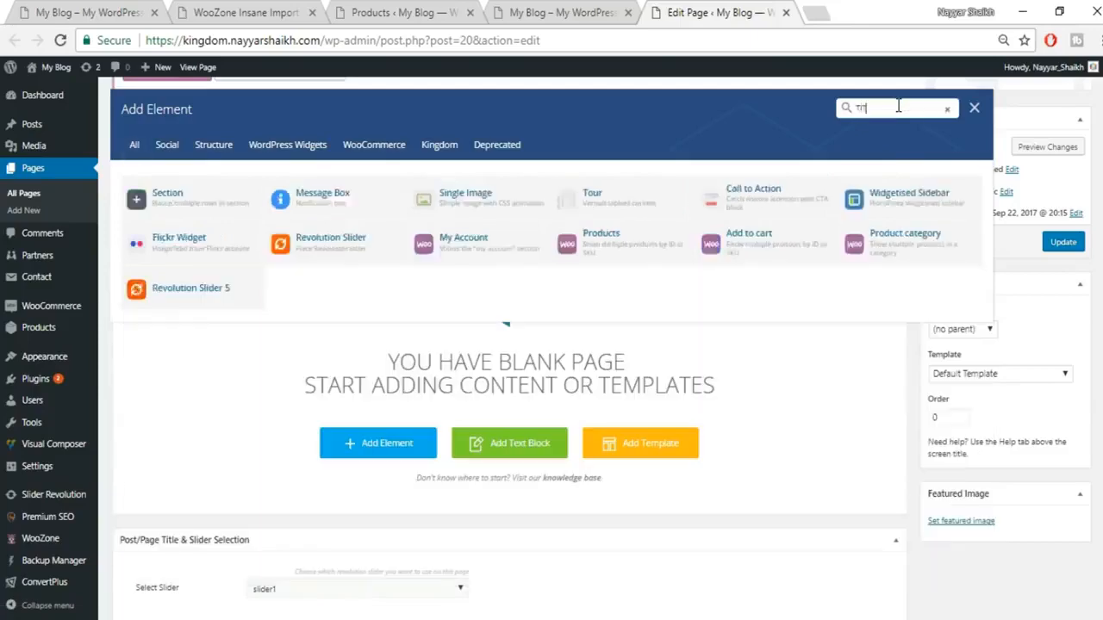
pyautogui.press('BackSpace')
pyautogui.press('BackSpace')
pyautogui.press('BackSpace')
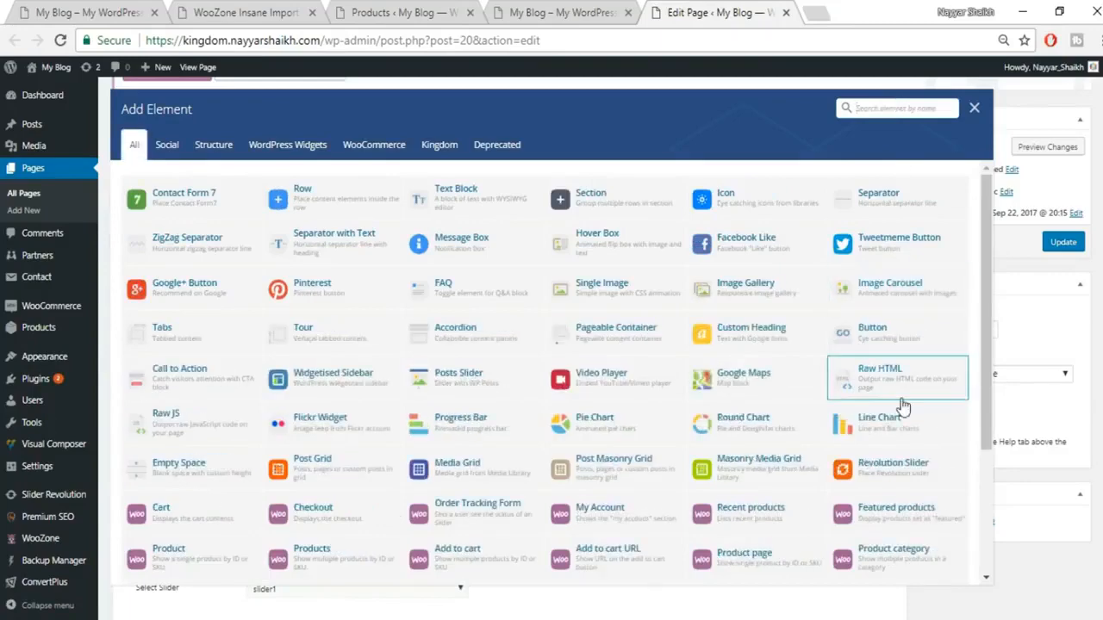
pyautogui.scroll(-3, 905, 413)
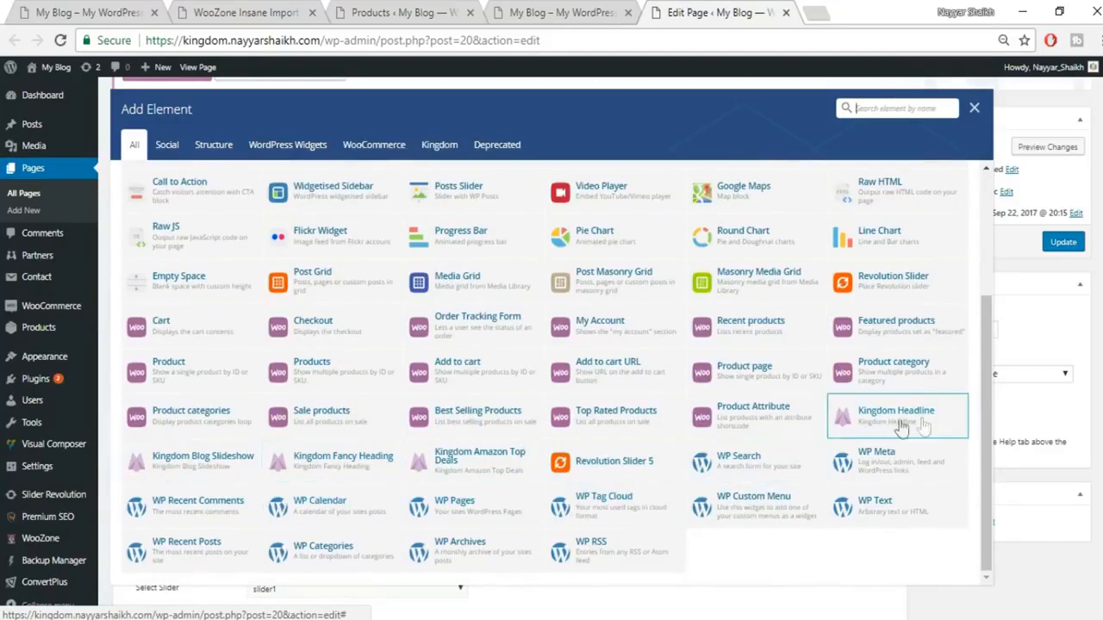
pyautogui.click(876, 110)
pyautogui.write('HEAD')
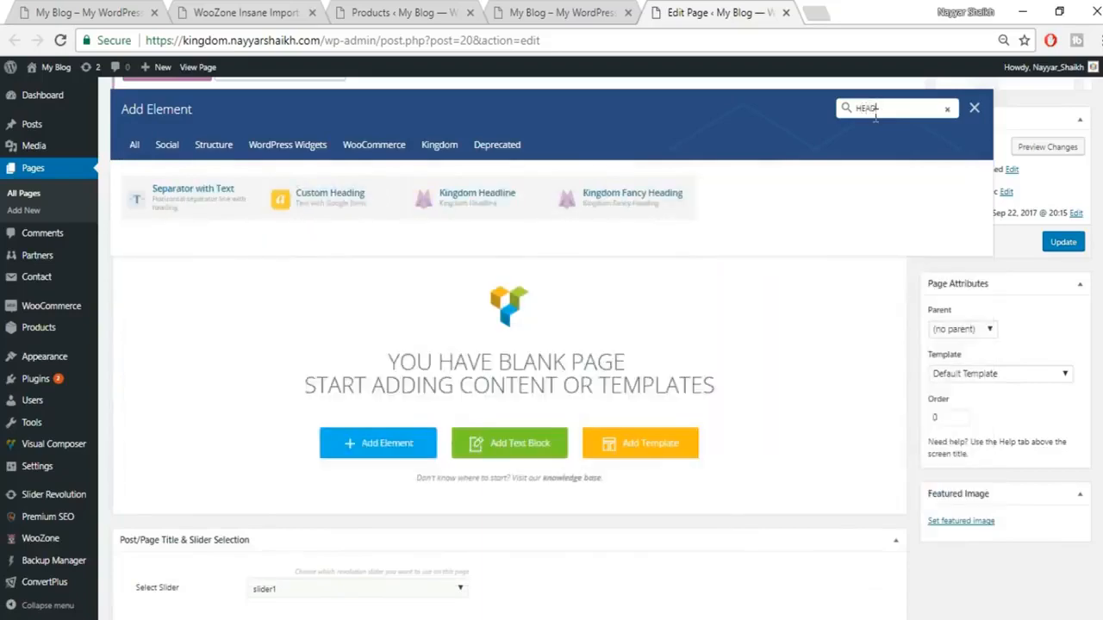
pyautogui.click(496, 214)
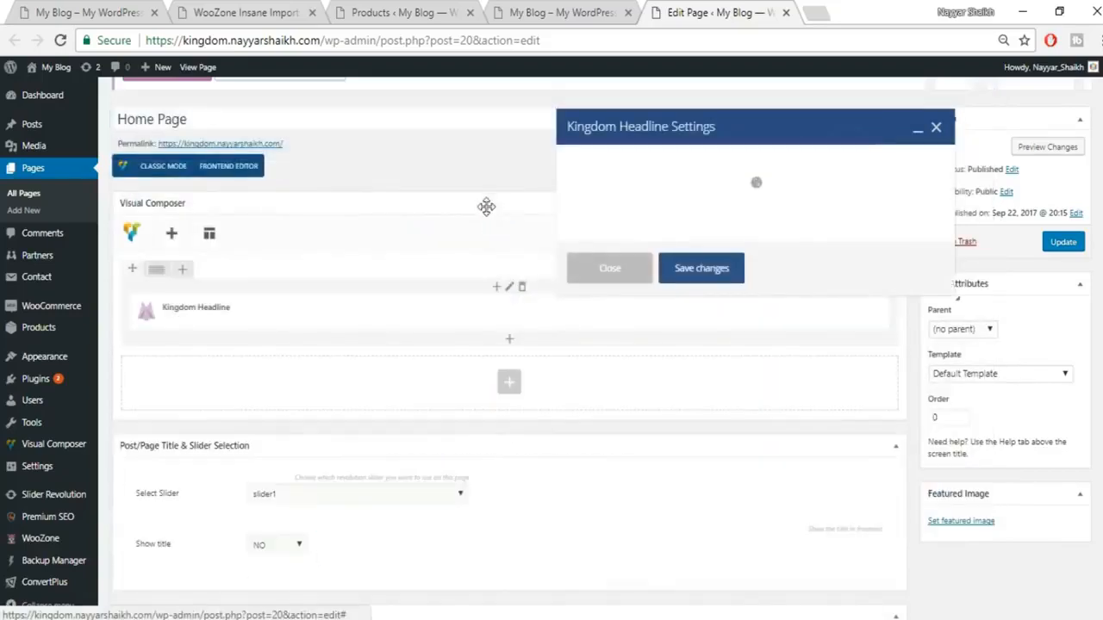
# Step: Set the headline text to FEATURED PRODUCTS, copied from the demo store, and save it
pyautogui.click(87, 12)
pyautogui.moveTo(193, 358); pyautogui.dragTo(422, 364)
pyautogui.hotkey('ctrl', 'c')
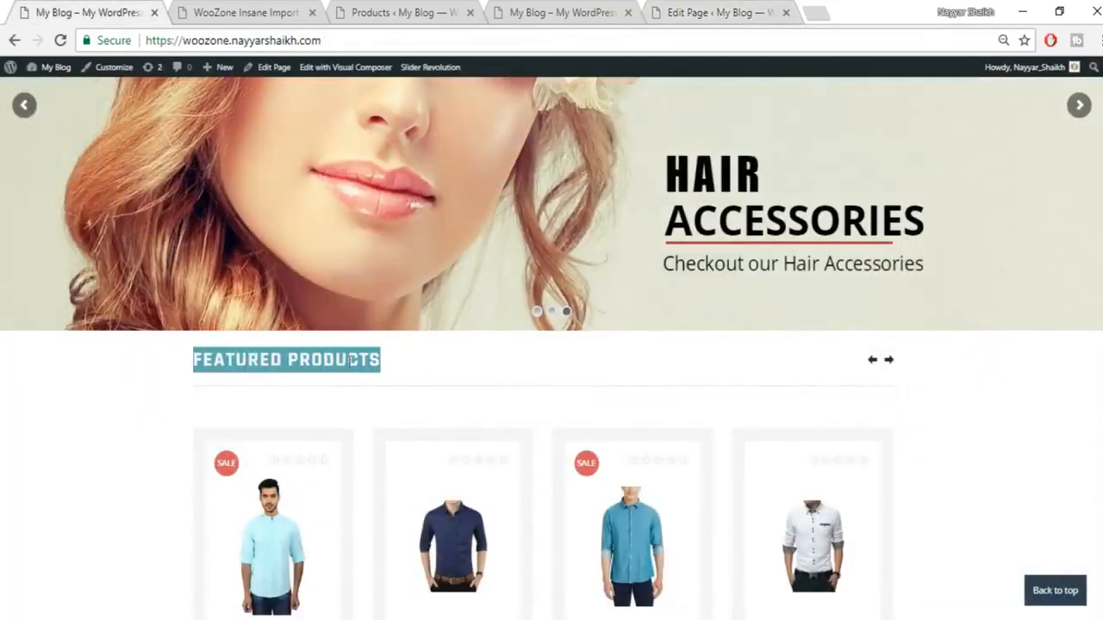
pyautogui.click(720, 12)
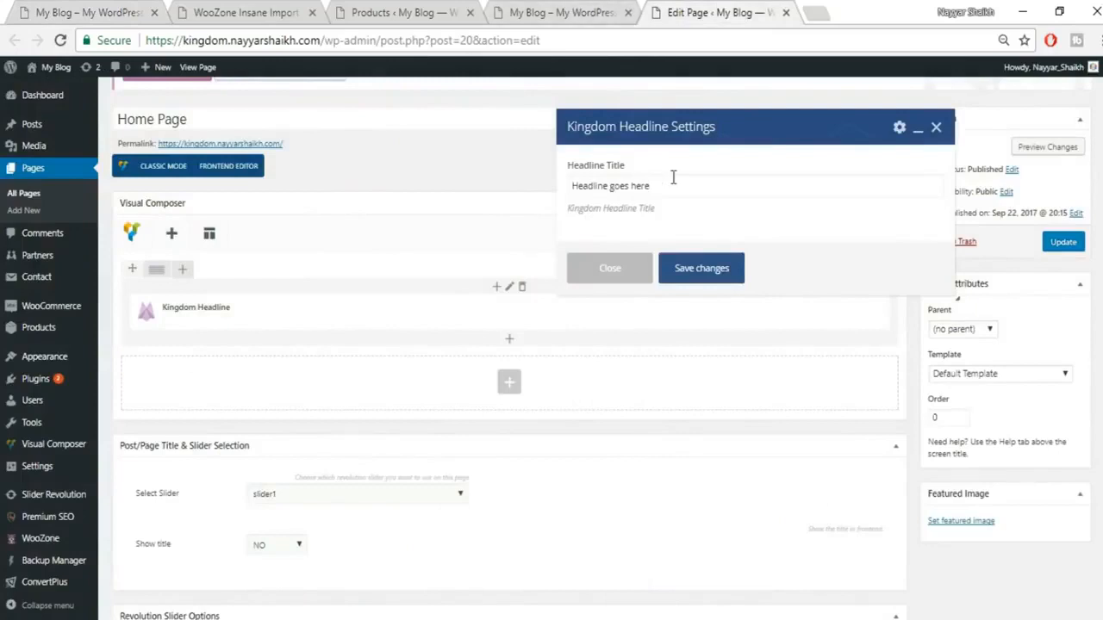
pyautogui.tripleClick(687, 179)
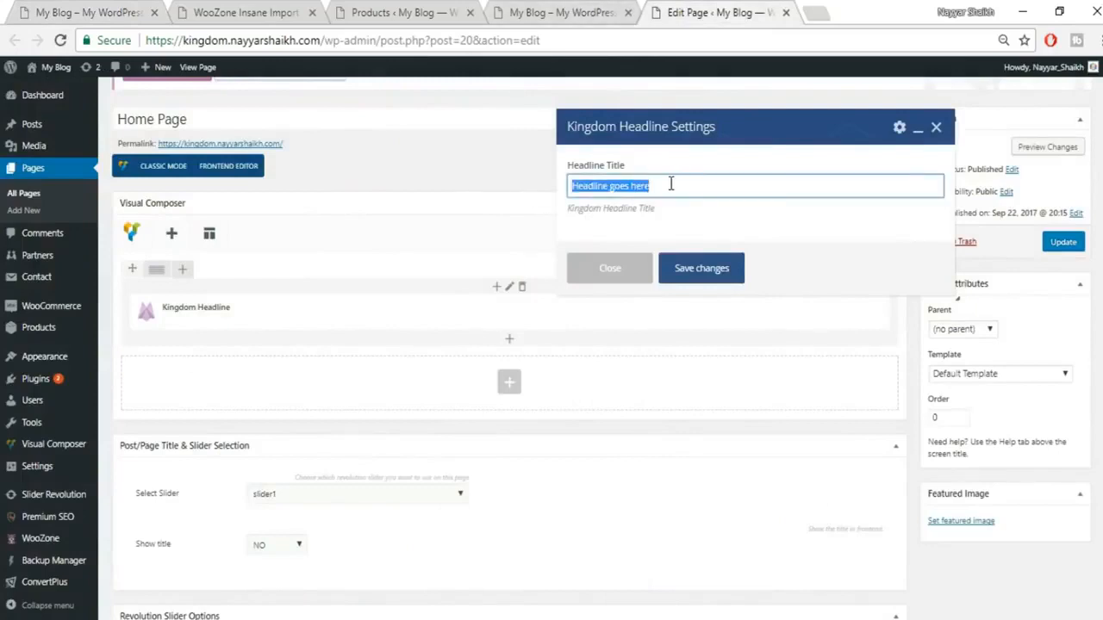
pyautogui.hotkey('ctrl', 'v')
pyautogui.click(714, 274)
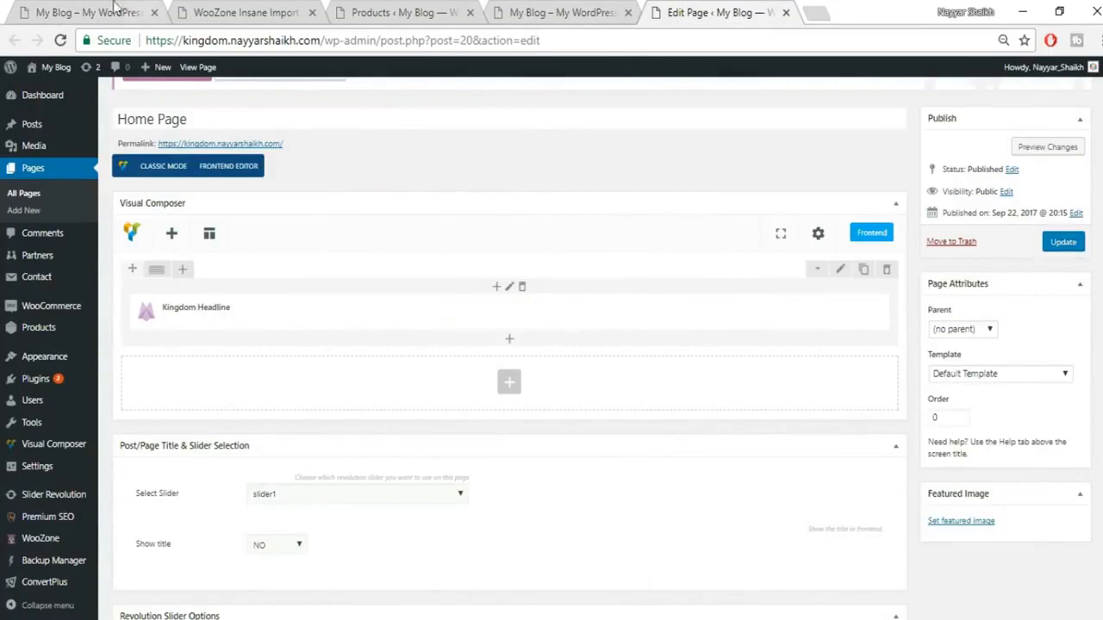
# Step: Add a Featured products element via 'FEA' search with 8 per page and save it
pyautogui.click(86, 12)
pyautogui.scroll(-2, 271, 468)
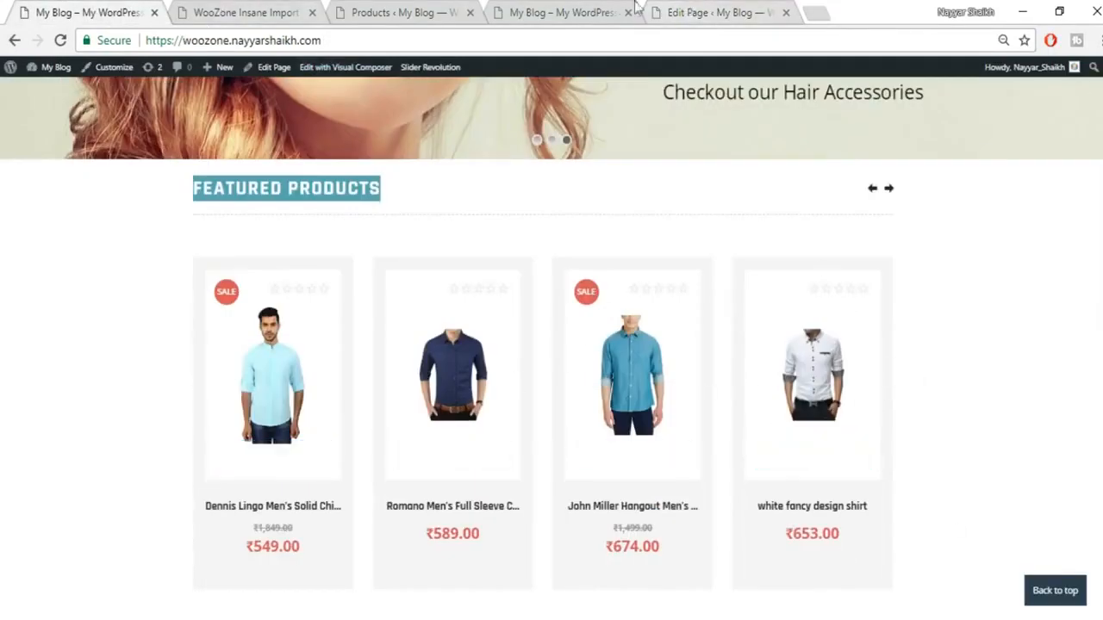
pyautogui.click(689, 11)
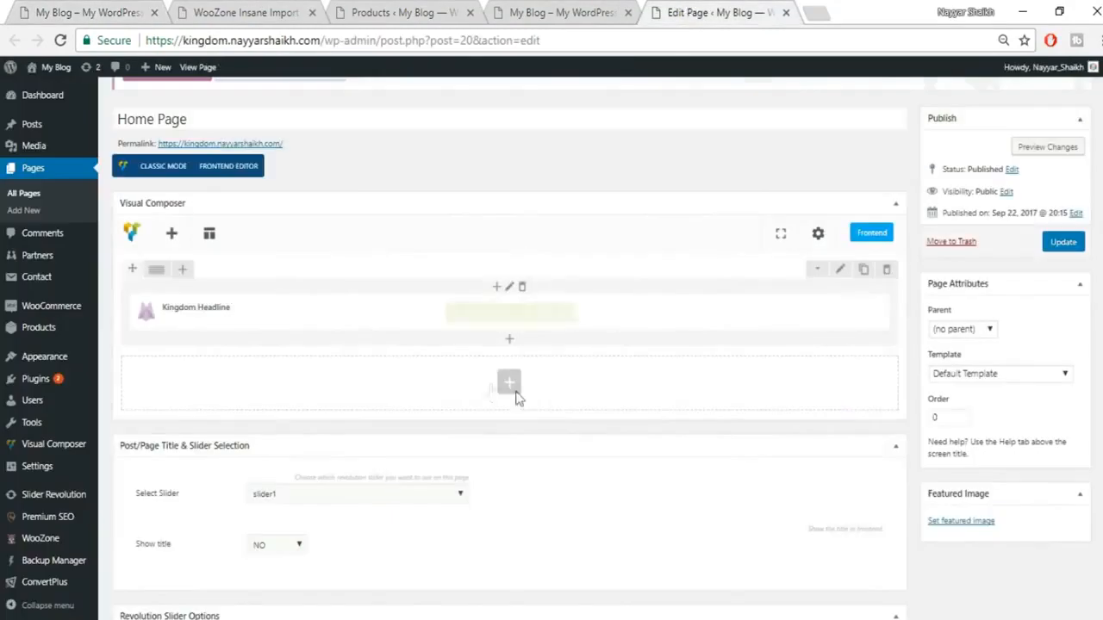
pyautogui.click(511, 343)
pyautogui.write('F')
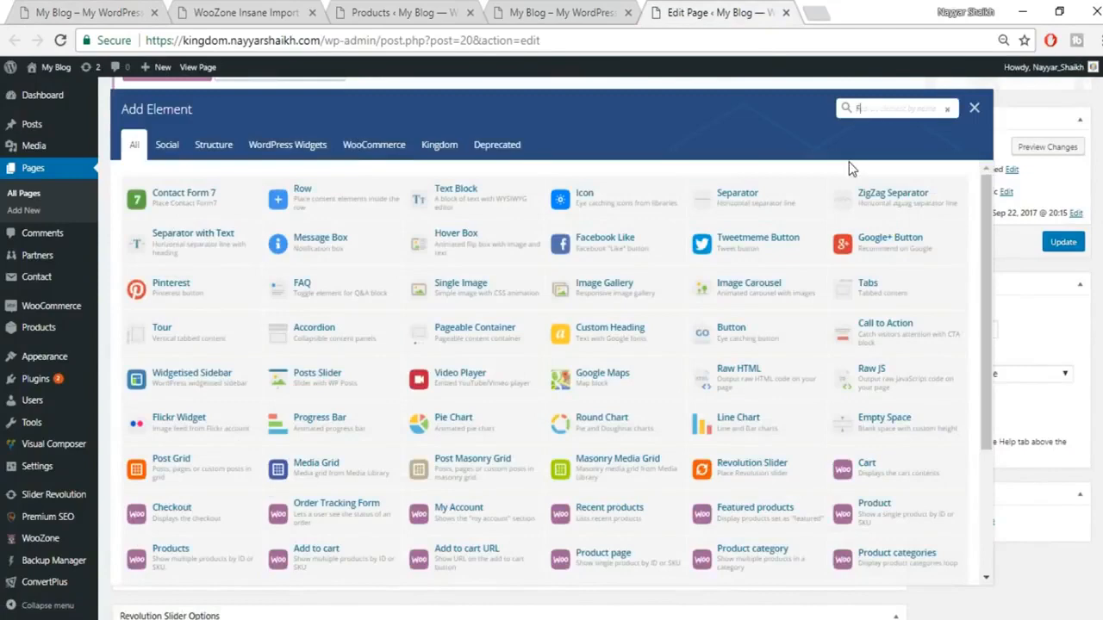
pyautogui.write('EA')
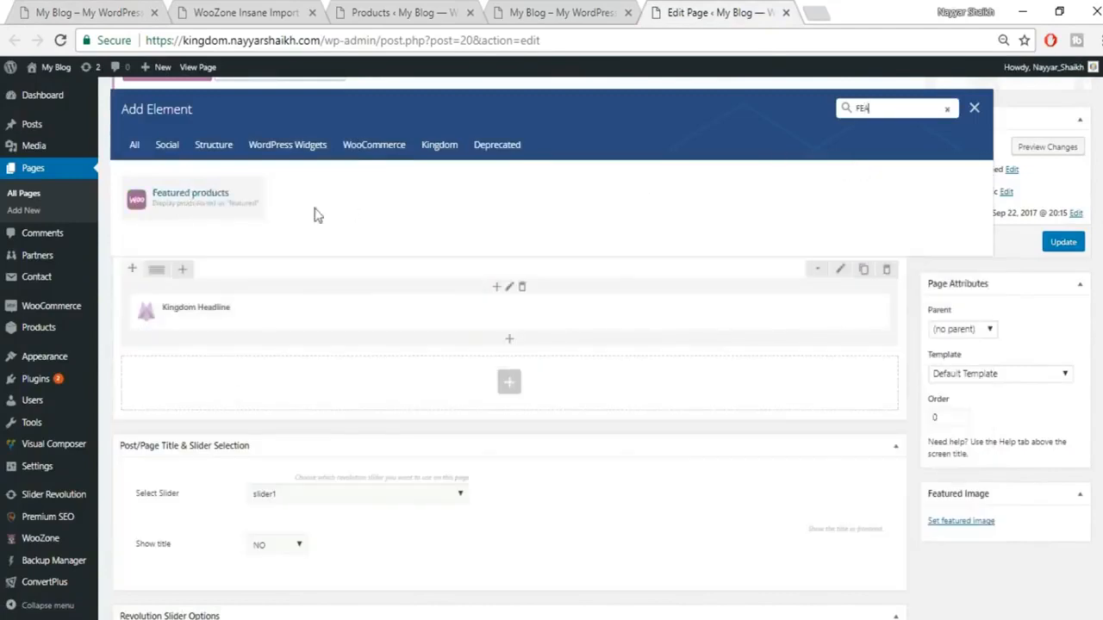
pyautogui.click(212, 211)
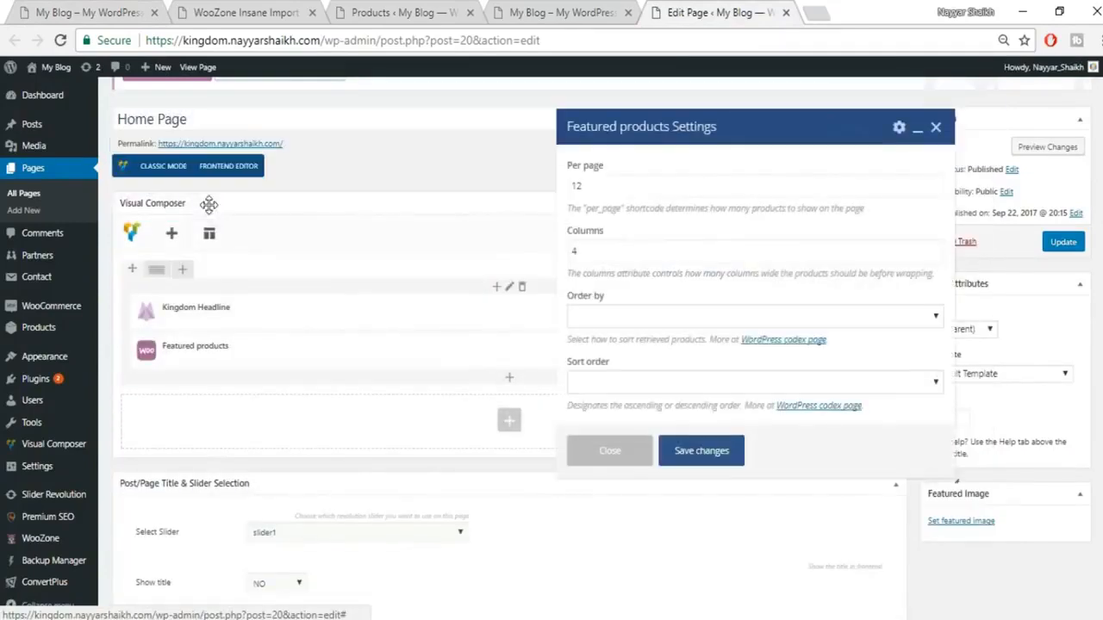
pyautogui.doubleClick(608, 187)
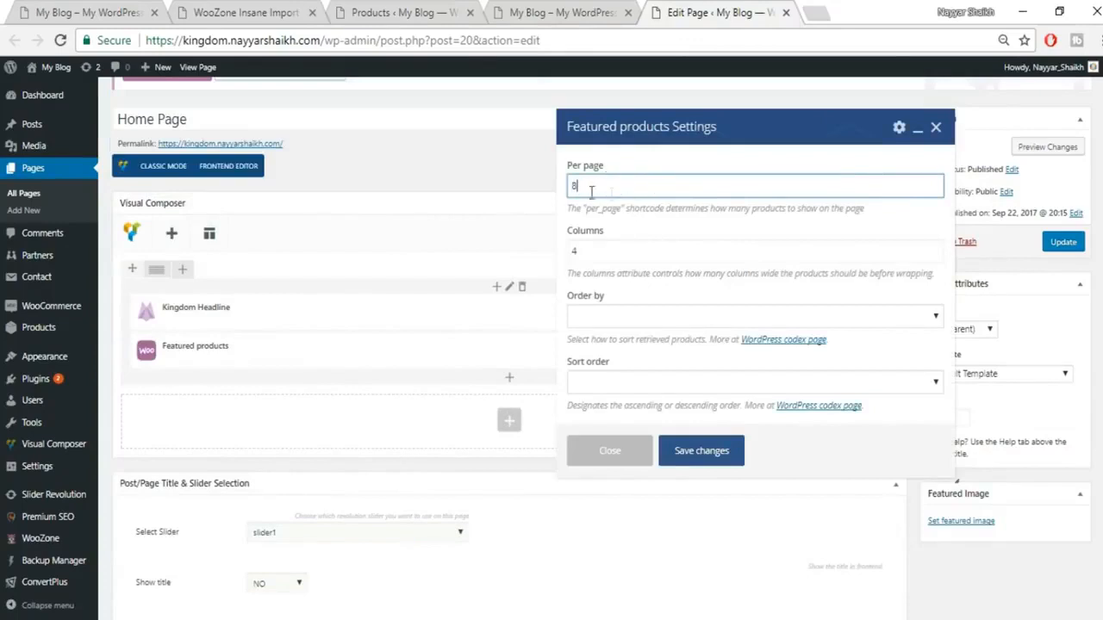
pyautogui.click(119, 12)
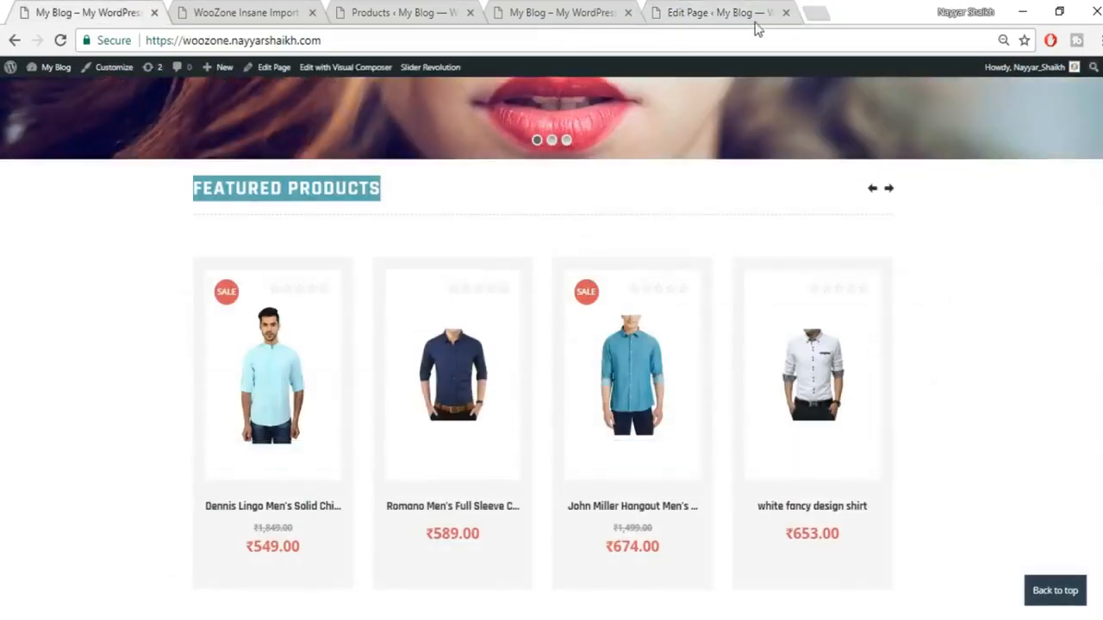
pyautogui.click(741, 10)
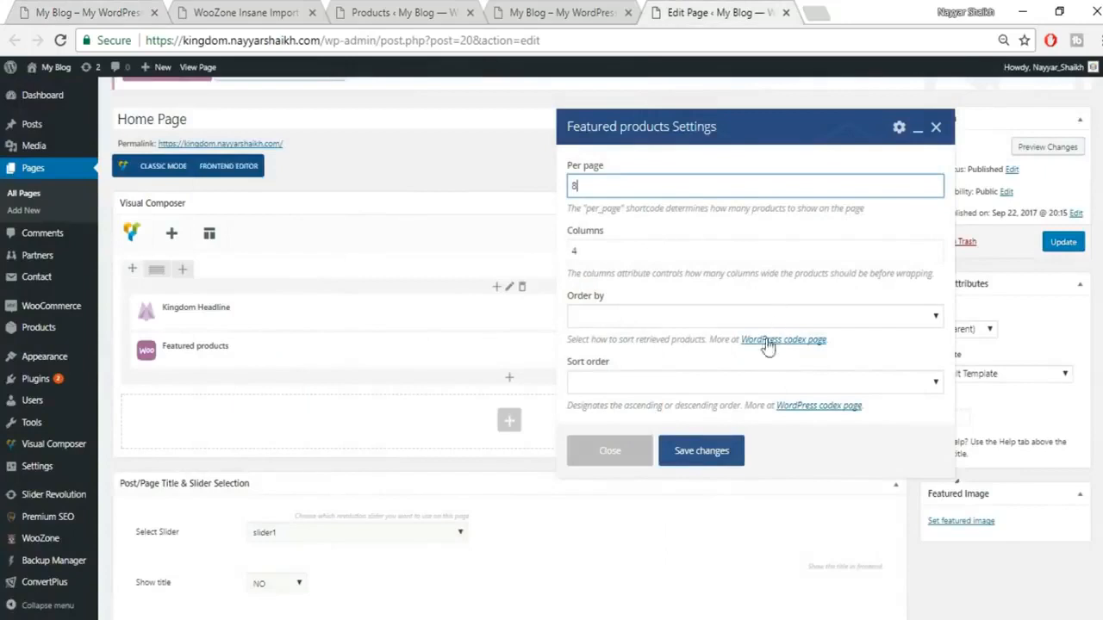
pyautogui.click(702, 456)
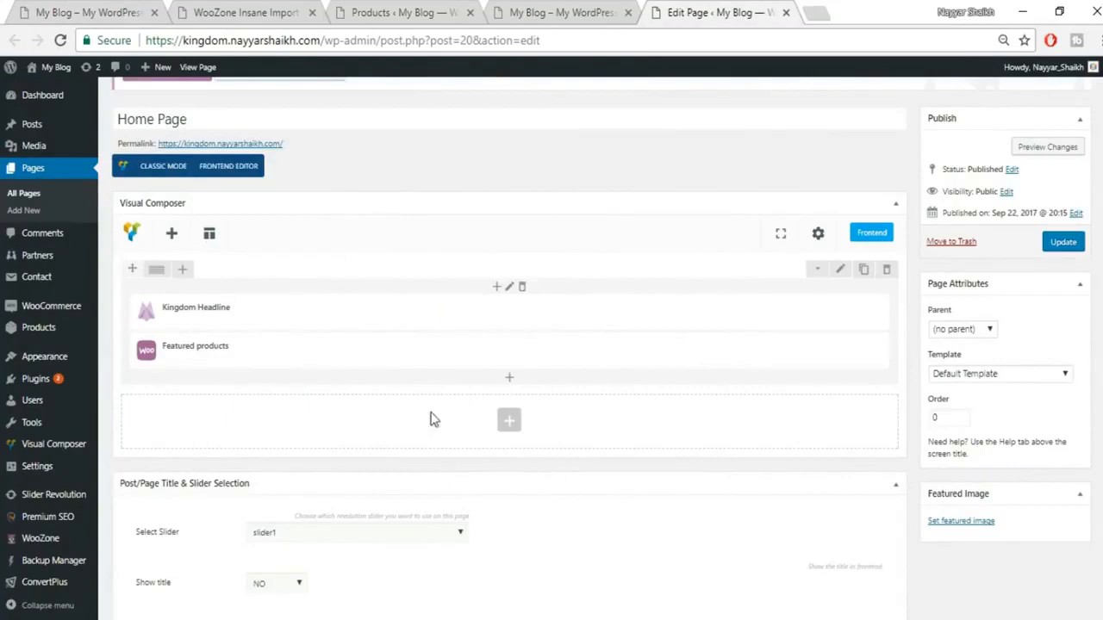
# Step: Clone the headline and featured products row, then delete the duplicate
pyautogui.click(864, 270)
pyautogui.scroll(-1, 431, 463)
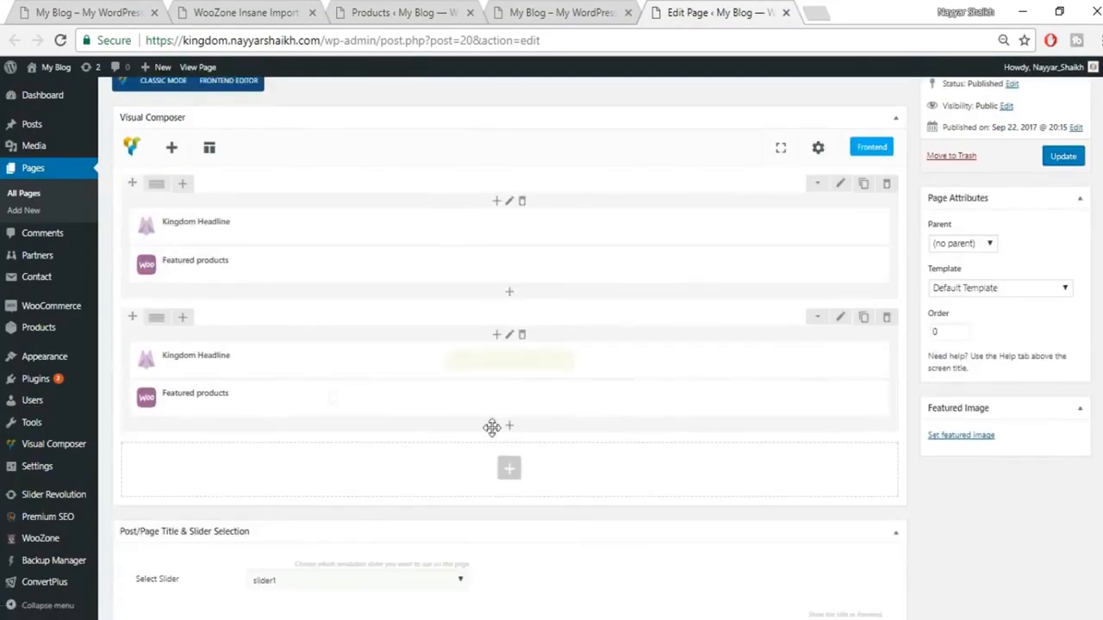
pyautogui.click(888, 319)
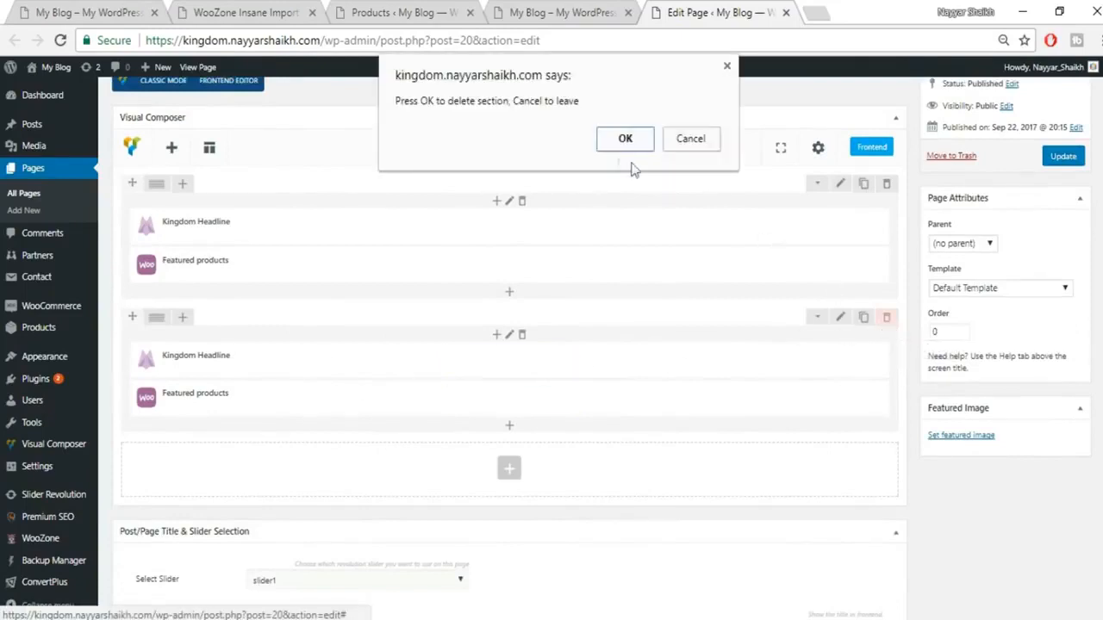
pyautogui.click(612, 139)
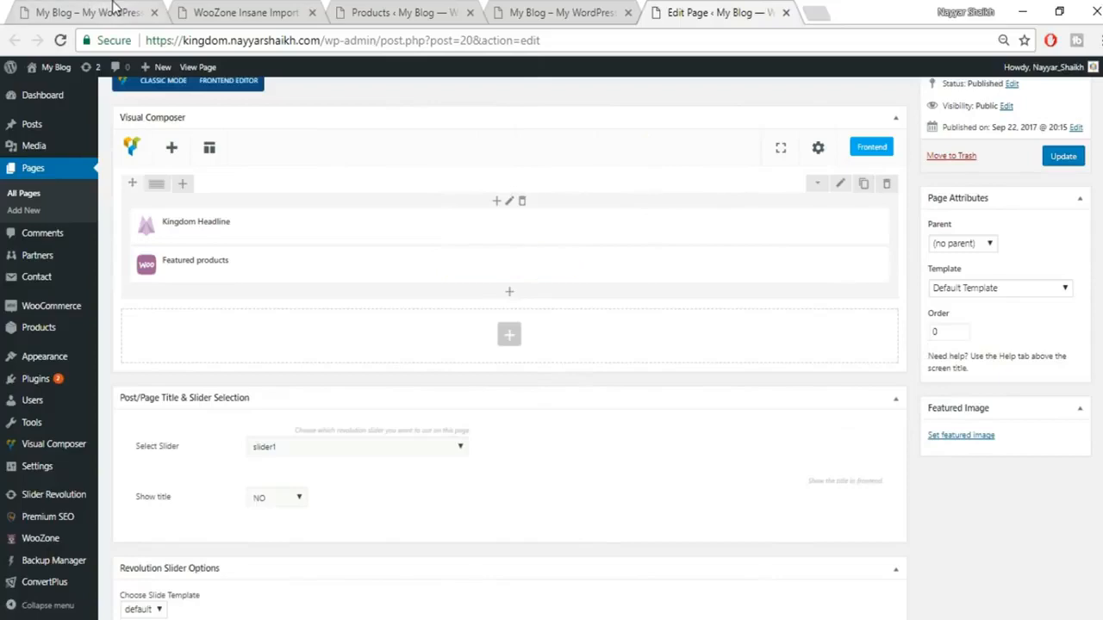
# Step: Add a new-row Kingdom Headline titled LATEST SHIRTS, matching the demo storefront, and save it
pyautogui.click(117, 9)
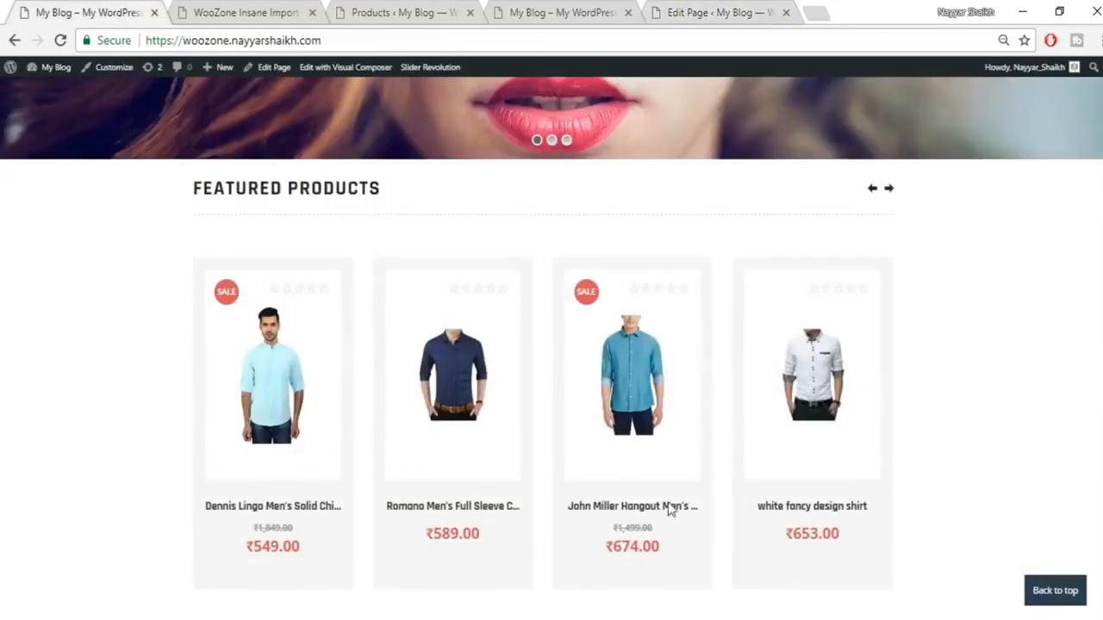
pyautogui.scroll(-4, 668, 510)
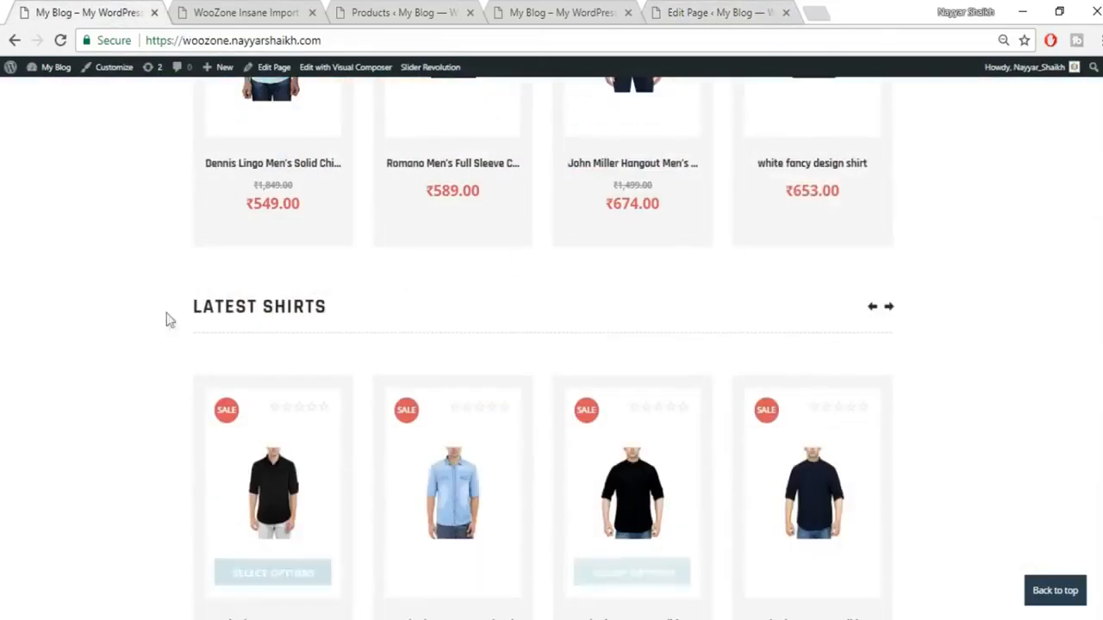
pyautogui.moveTo(388, 315); pyautogui.dragTo(185, 312)
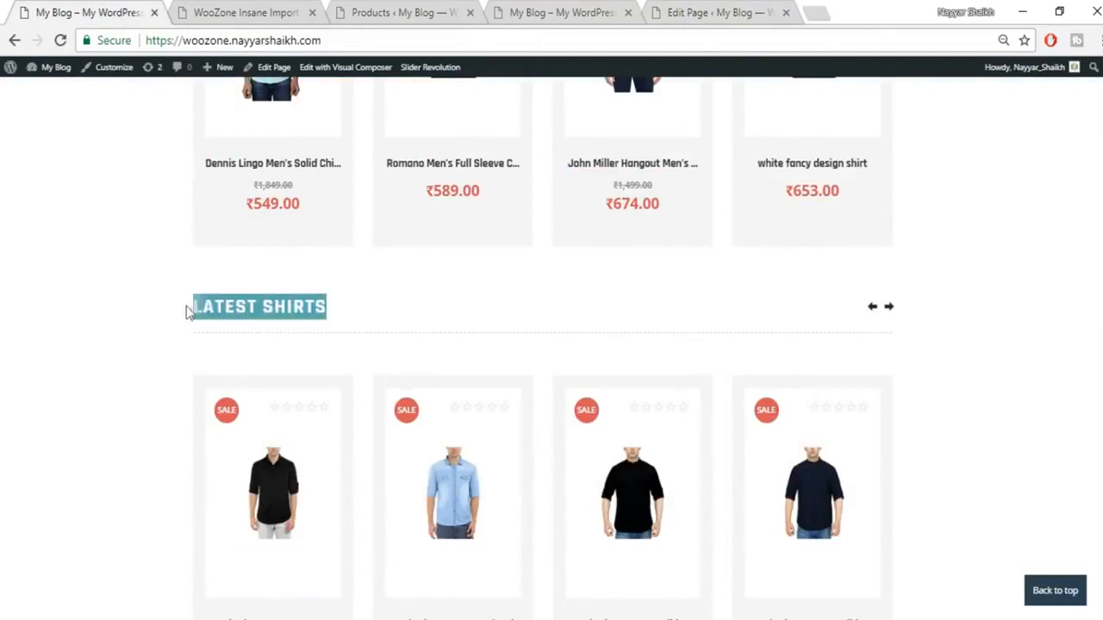
pyautogui.click(662, 12)
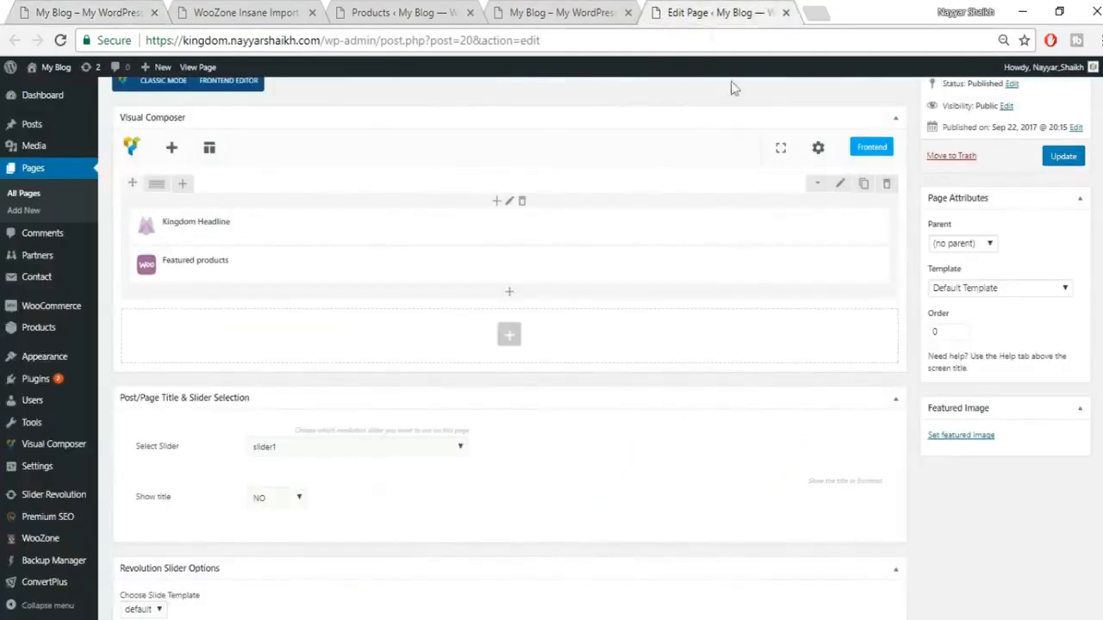
pyautogui.click(509, 336)
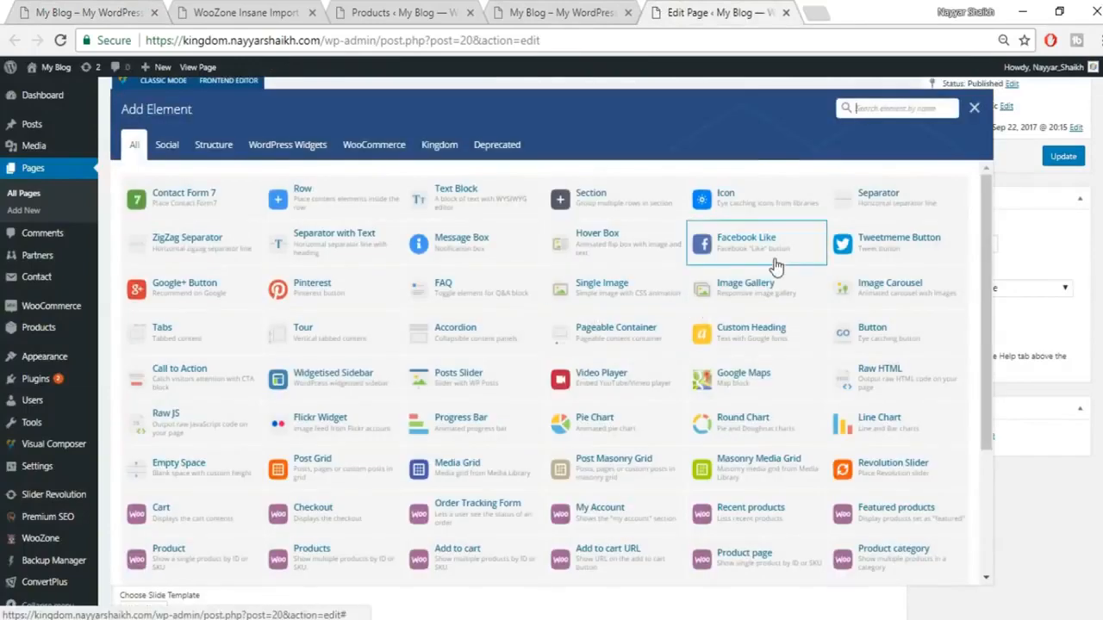
pyautogui.write('HEAD')
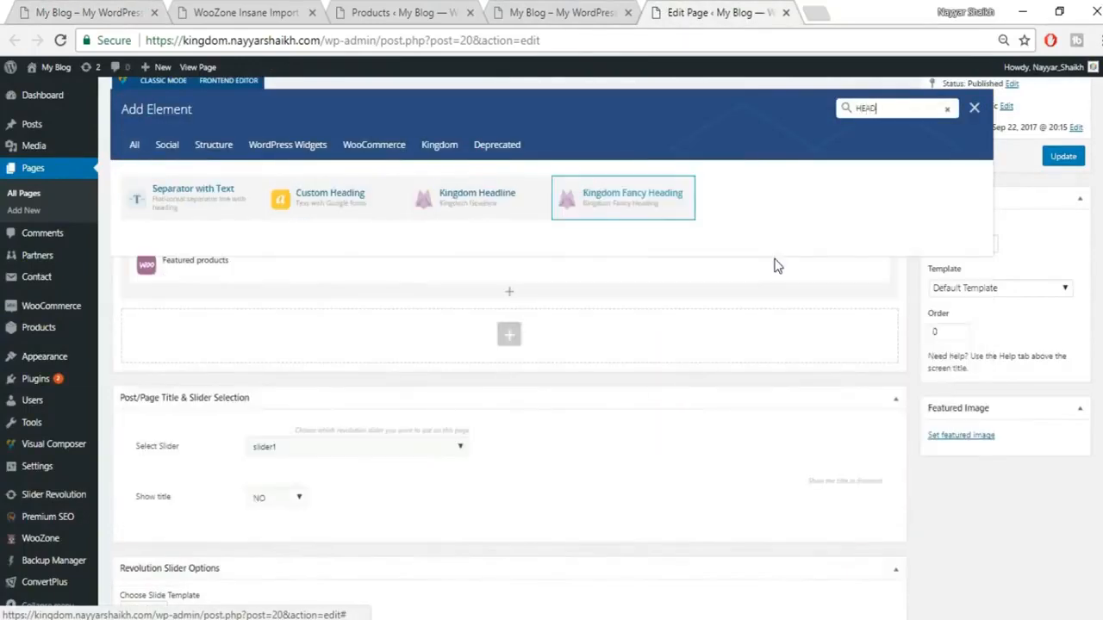
pyautogui.click(491, 216)
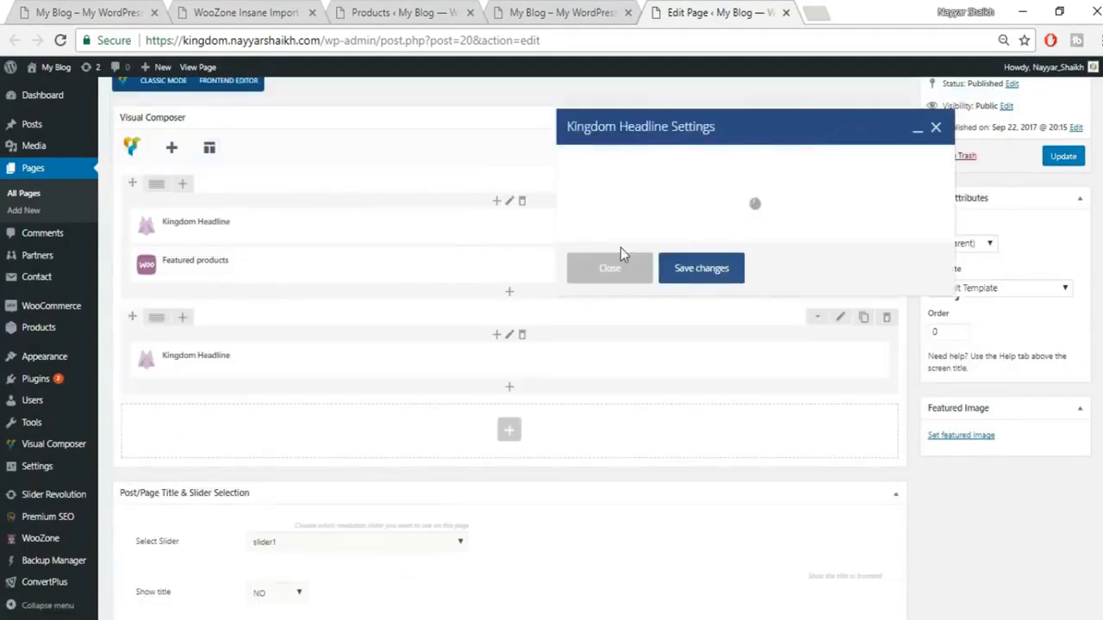
pyautogui.write('LATEST SHIRTS')
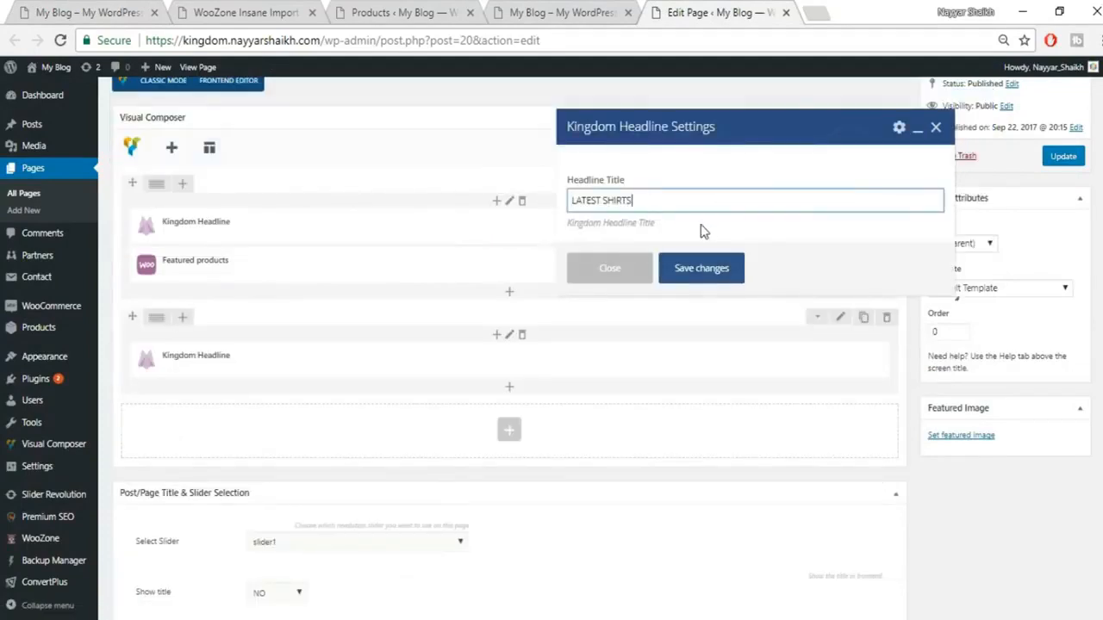
pyautogui.click(713, 263)
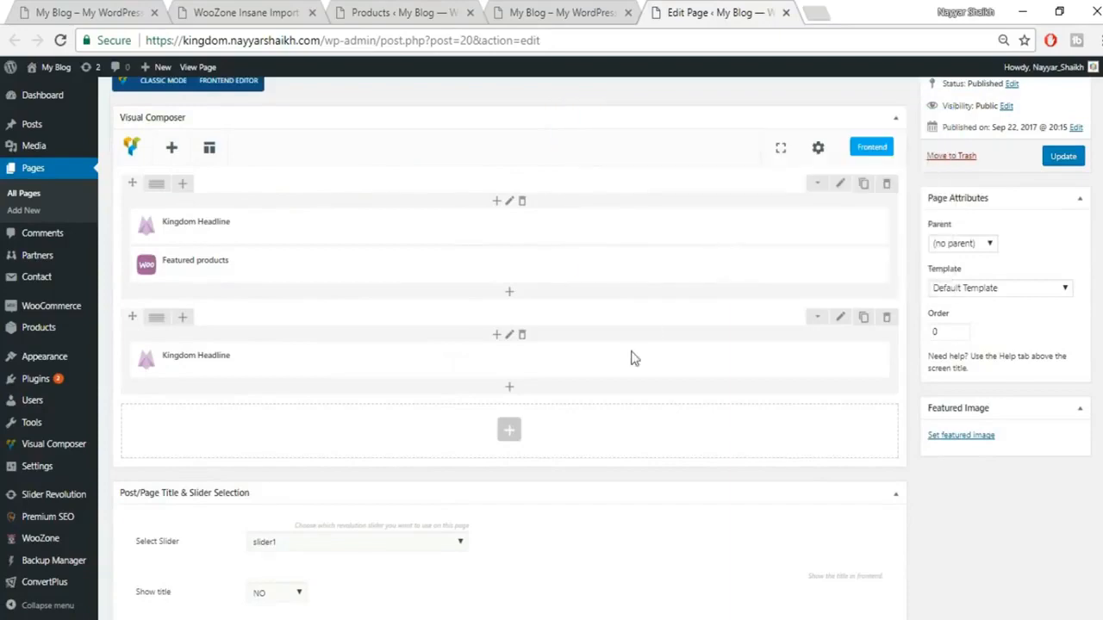
pyautogui.click(508, 386)
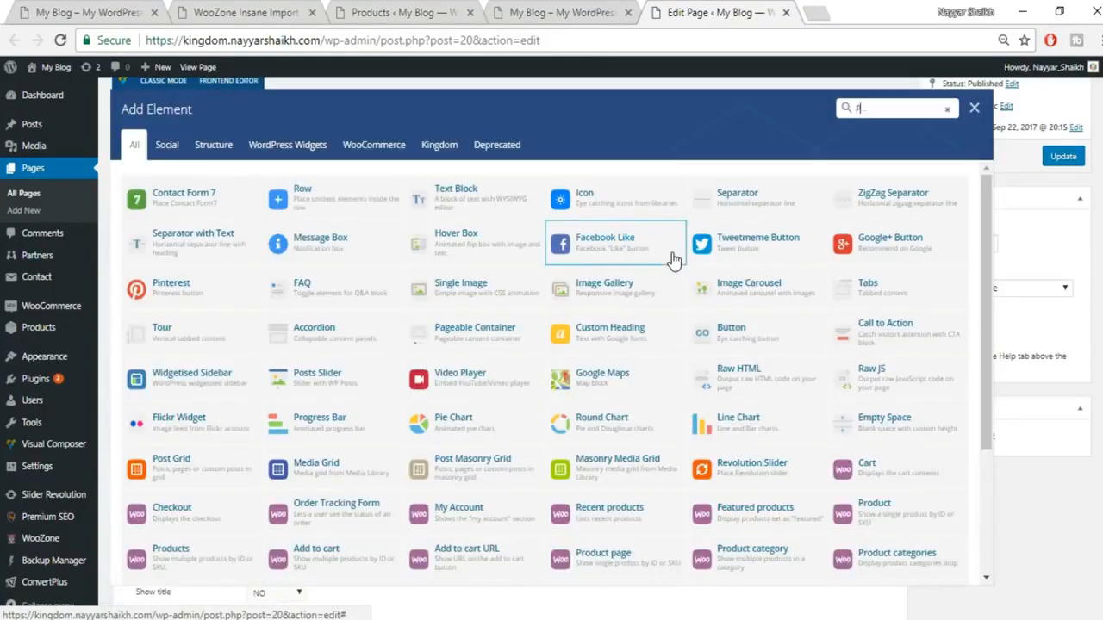
# Step: Add a Product category element with 12 per page, 4 columns and category SHIRTS, and save
pyautogui.write('PRO')
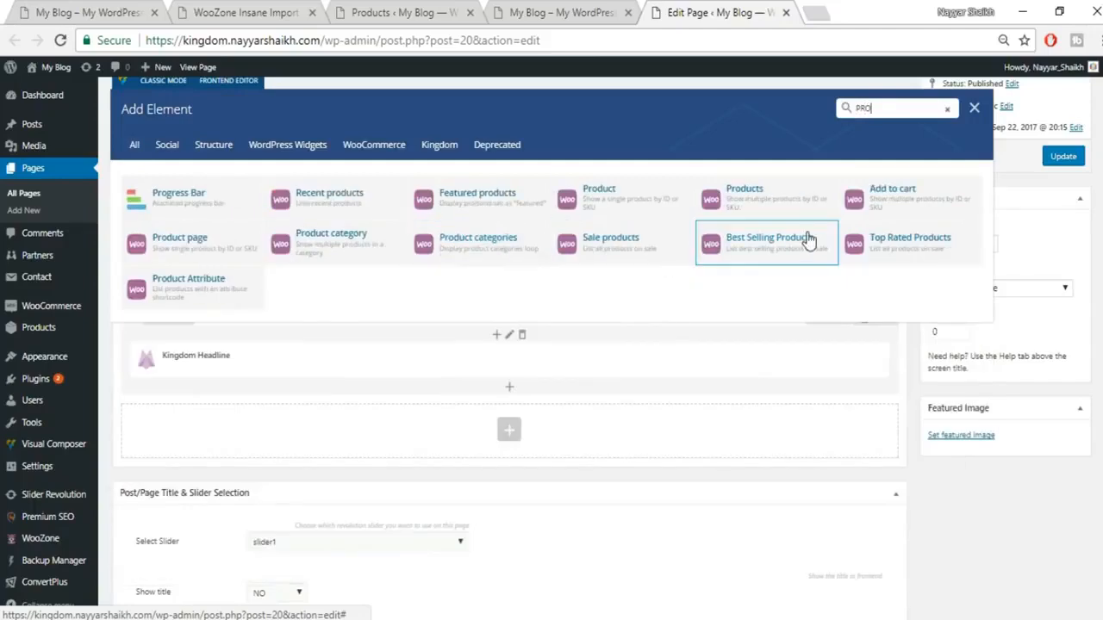
pyautogui.write('CATEG')
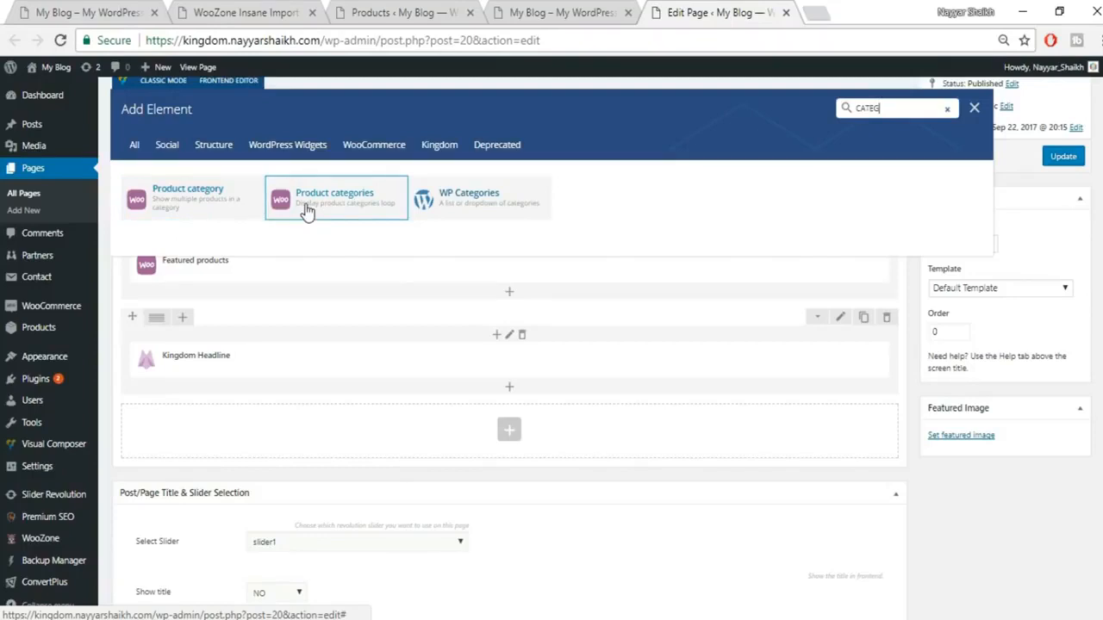
pyautogui.click(189, 212)
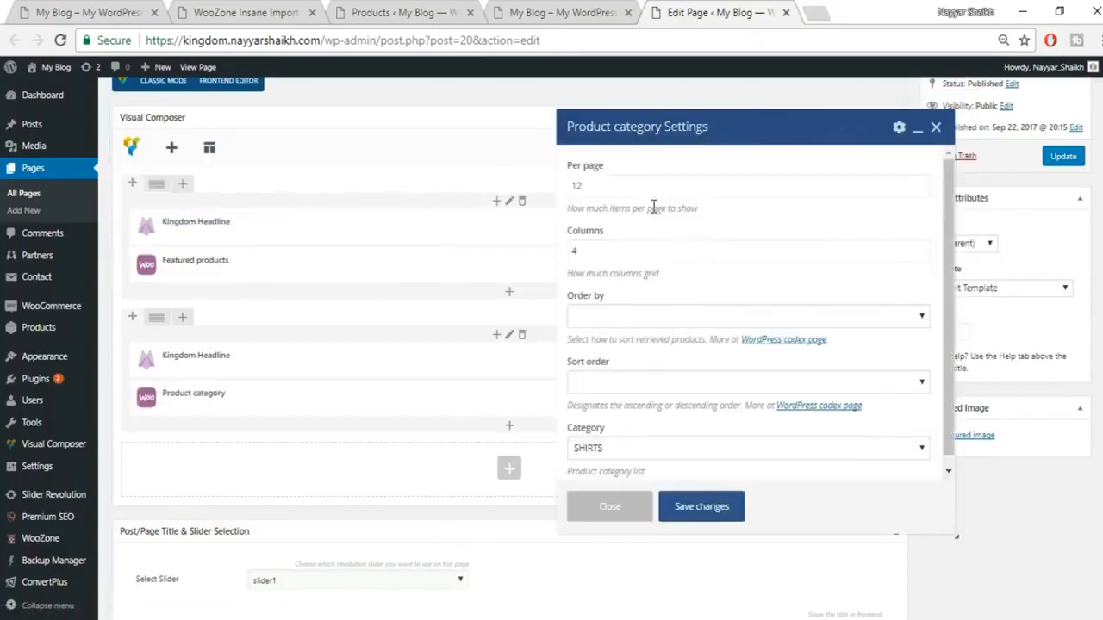
pyautogui.moveTo(624, 185); pyautogui.dragTo(582, 178)
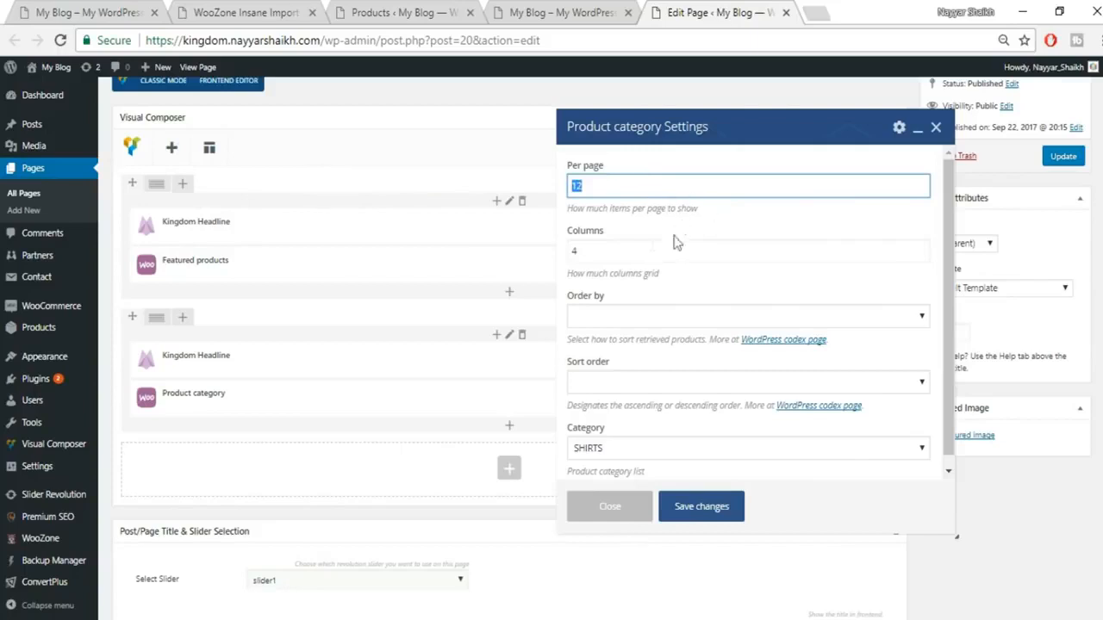
pyautogui.scroll(-1, 682, 393)
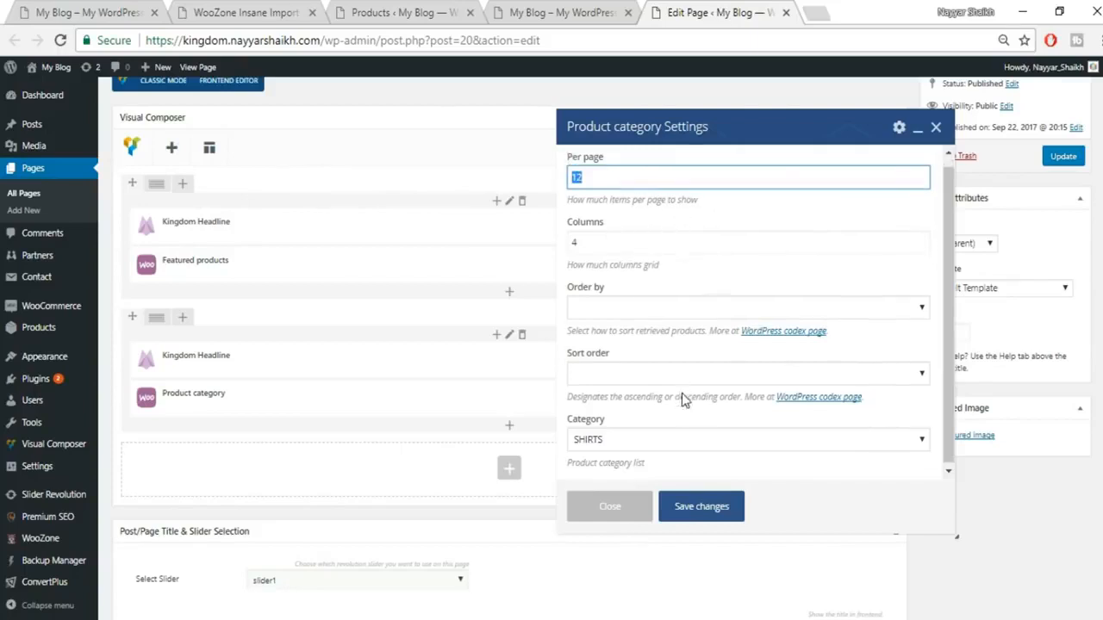
pyautogui.click(622, 437)
pyautogui.click(623, 439)
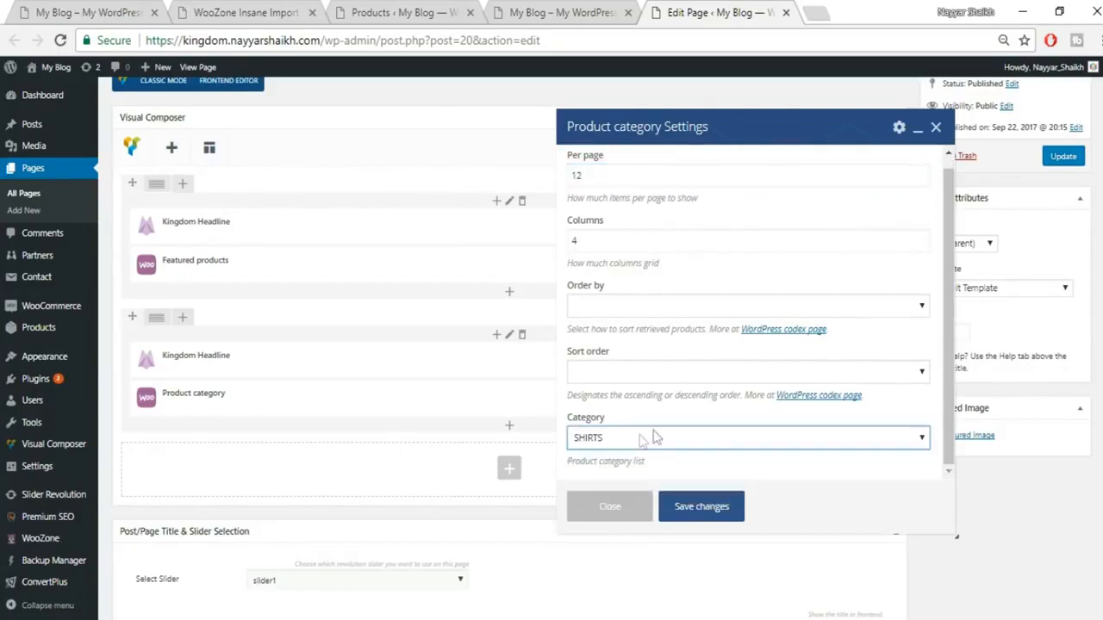
pyautogui.click(683, 513)
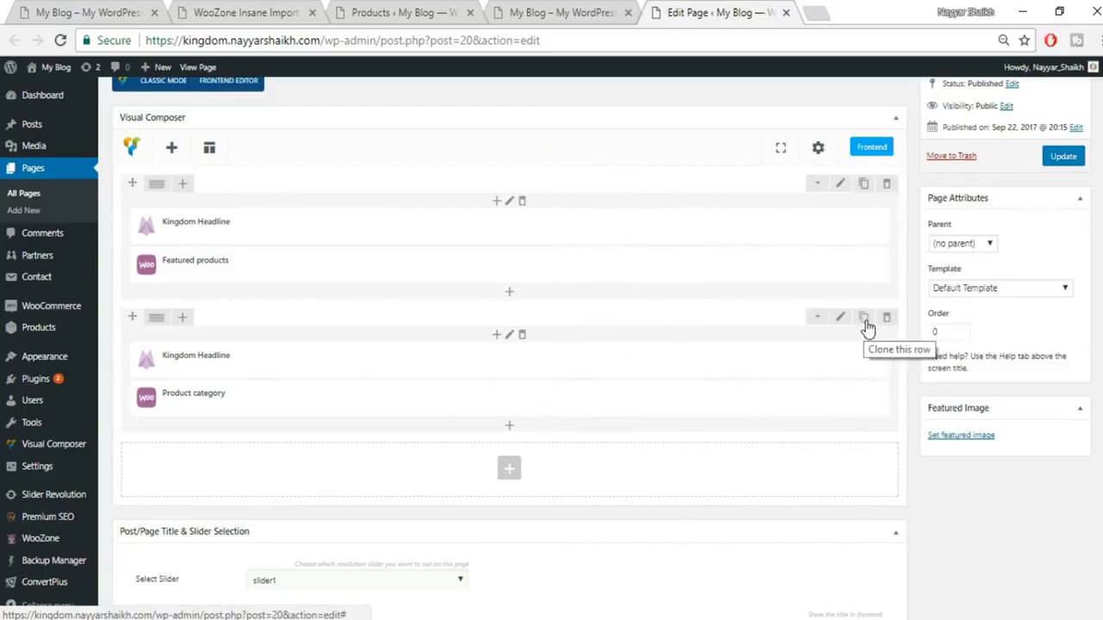
# Step: Duplicate the shirts section and retitle the copied headline LATEST JEANS
pyautogui.click(866, 325)
pyautogui.scroll(-3, 307, 339)
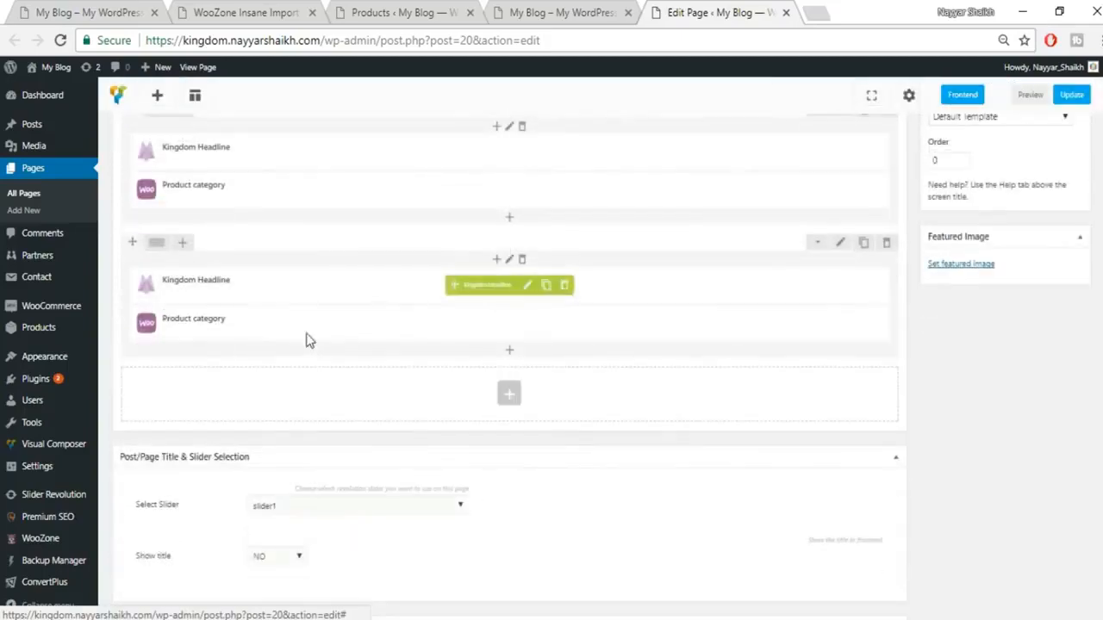
pyautogui.click(531, 288)
pyautogui.click(149, 10)
pyautogui.scroll(-3, 465, 327)
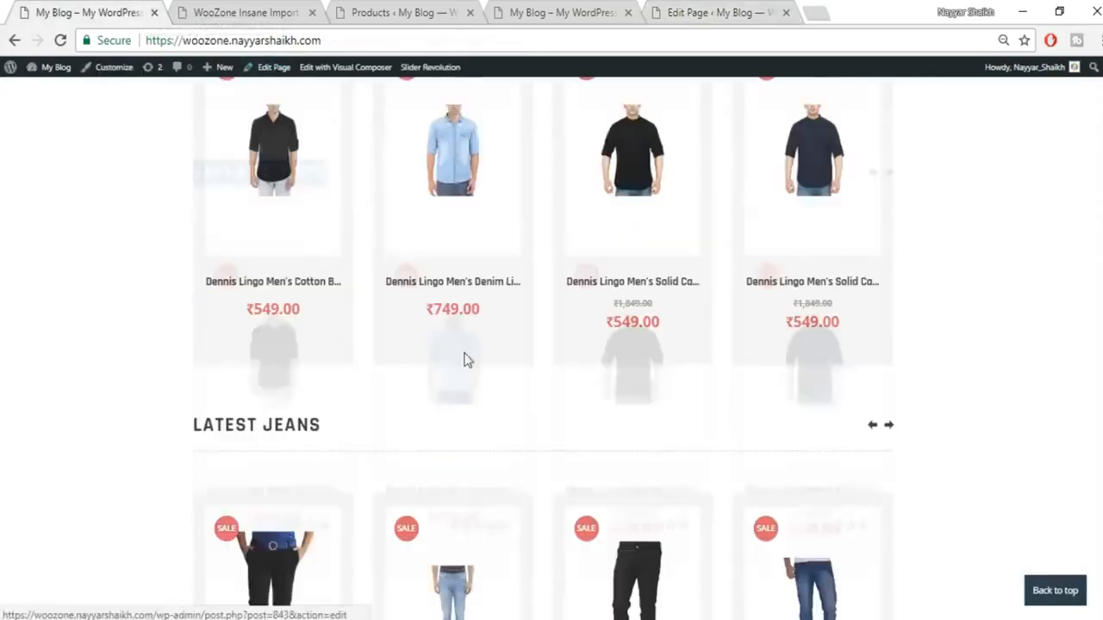
pyautogui.tripleClick(255, 416)
pyautogui.hotkey('ctrl', 'c')
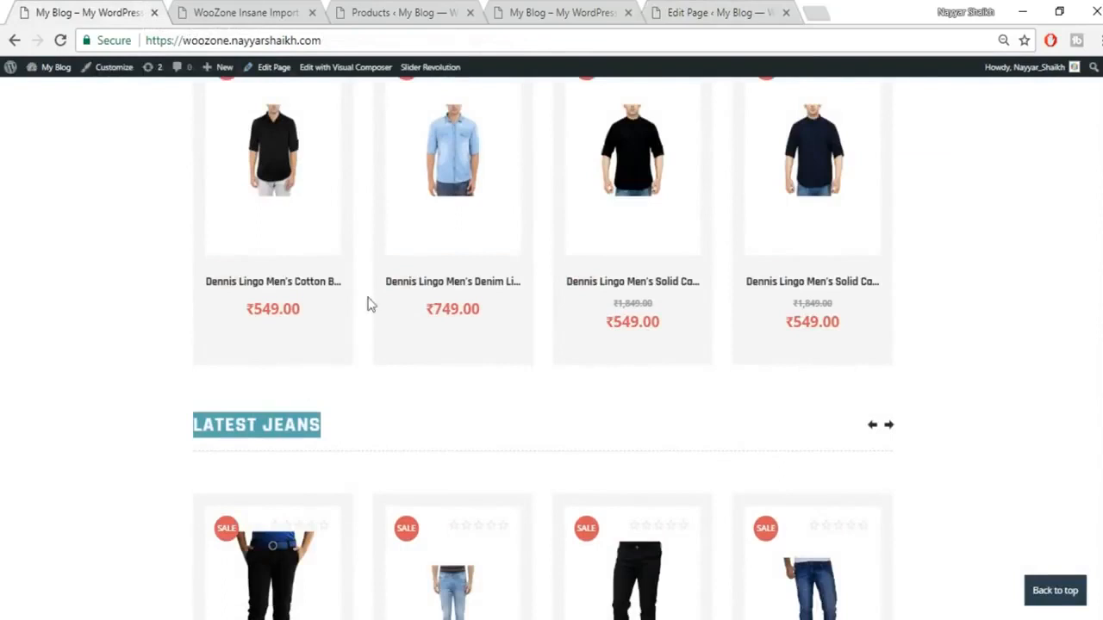
pyautogui.click(714, 11)
pyautogui.tripleClick(649, 199)
pyautogui.hotkey('ctrl', 'v')
pyautogui.click(702, 269)
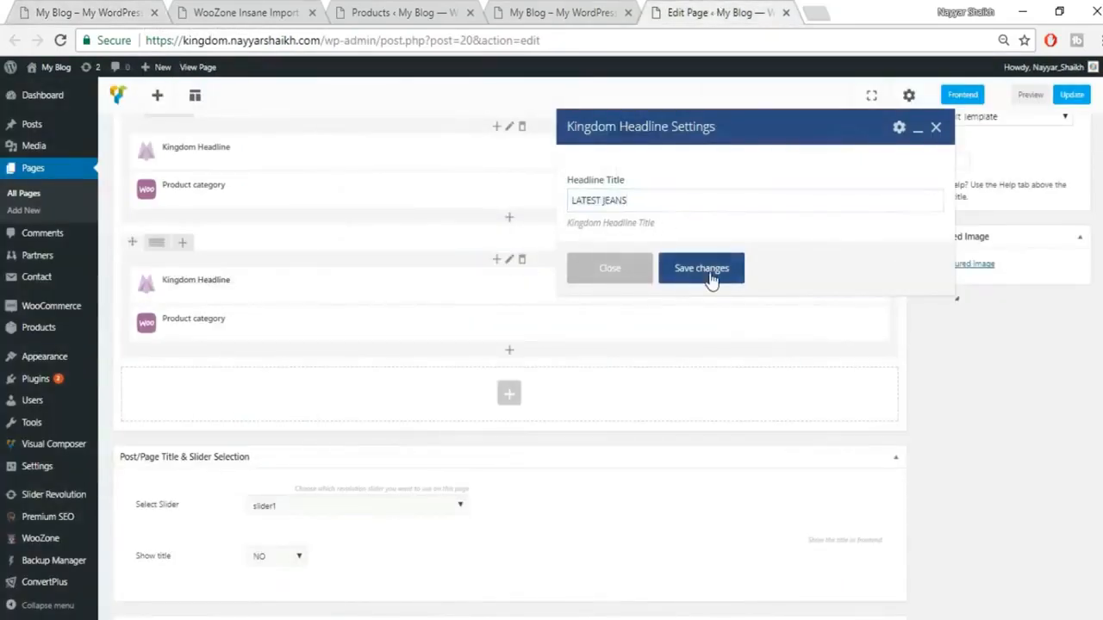
# Step: Set the second Product category block's Category to JEANS and save
pyautogui.click(526, 324)
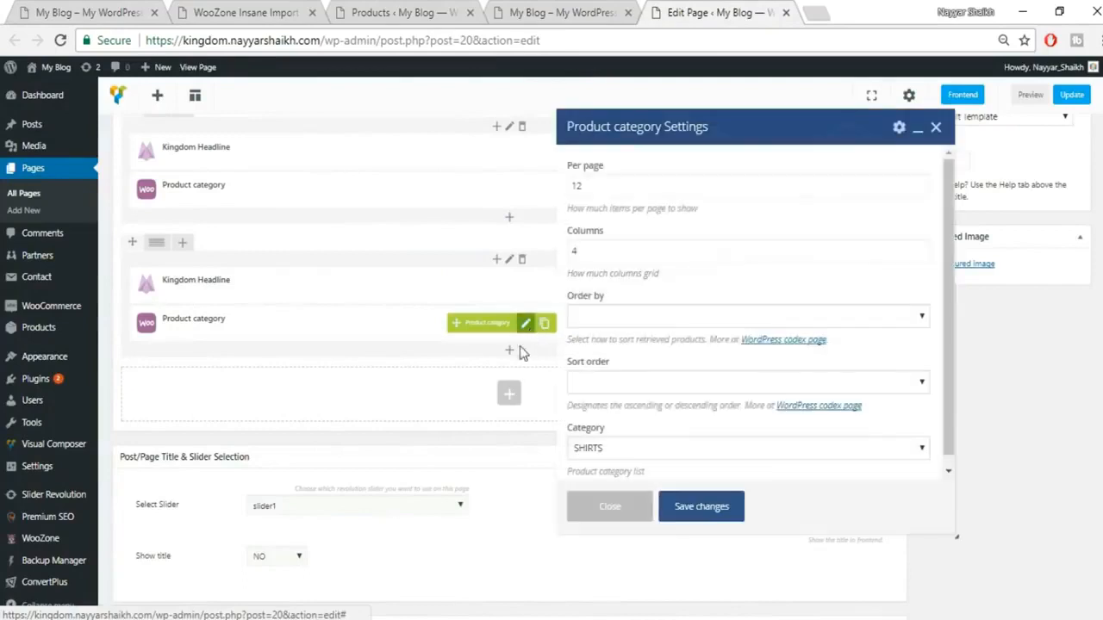
pyautogui.scroll(-1, 726, 300)
pyautogui.click(640, 441)
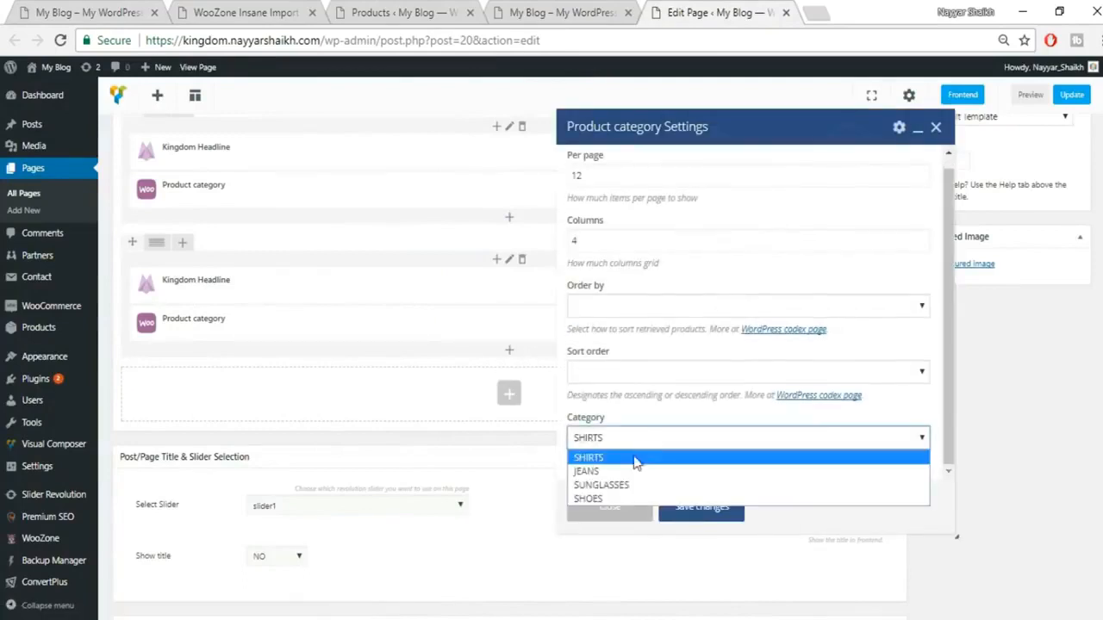
pyautogui.click(611, 472)
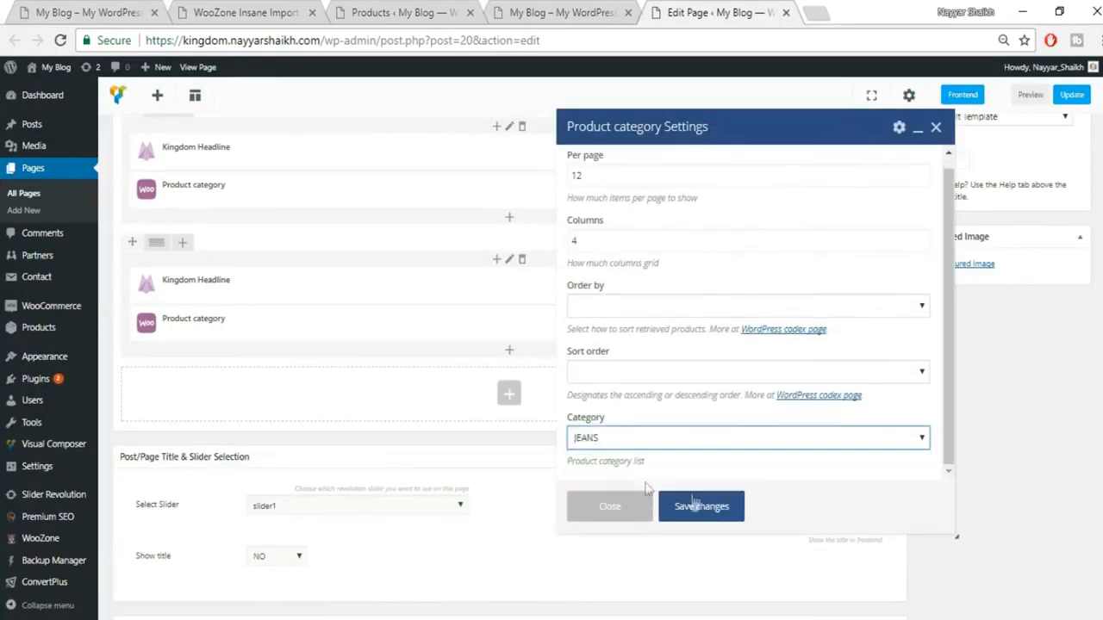
pyautogui.click(700, 507)
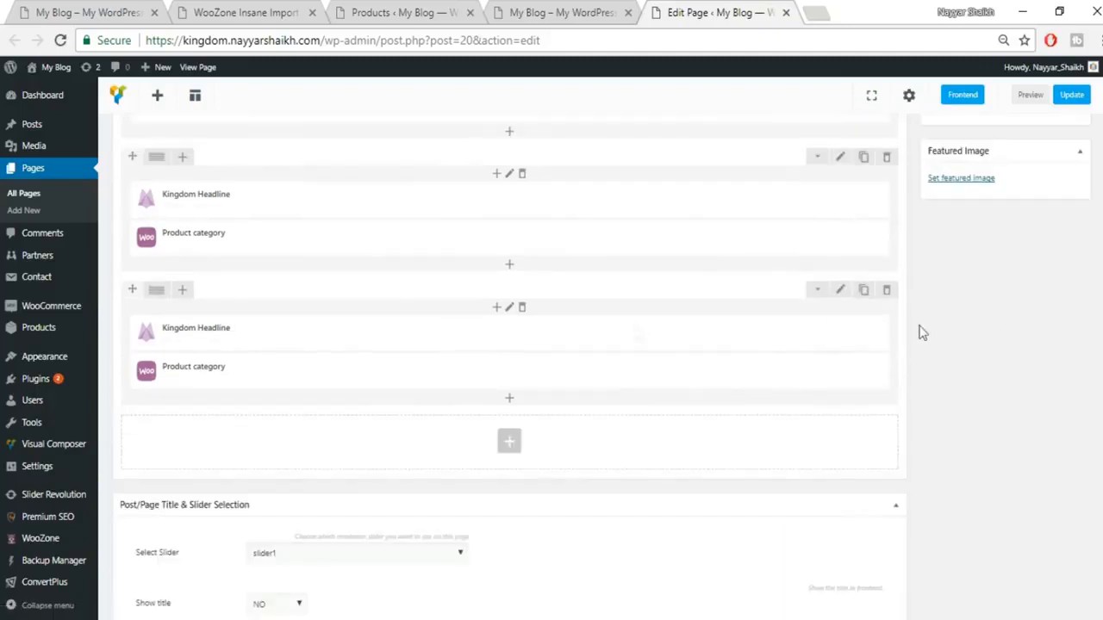
# Step: Retitle the next Kingdom Headline to LATEST SHOES, copied from the demo storefront
pyautogui.click(529, 333)
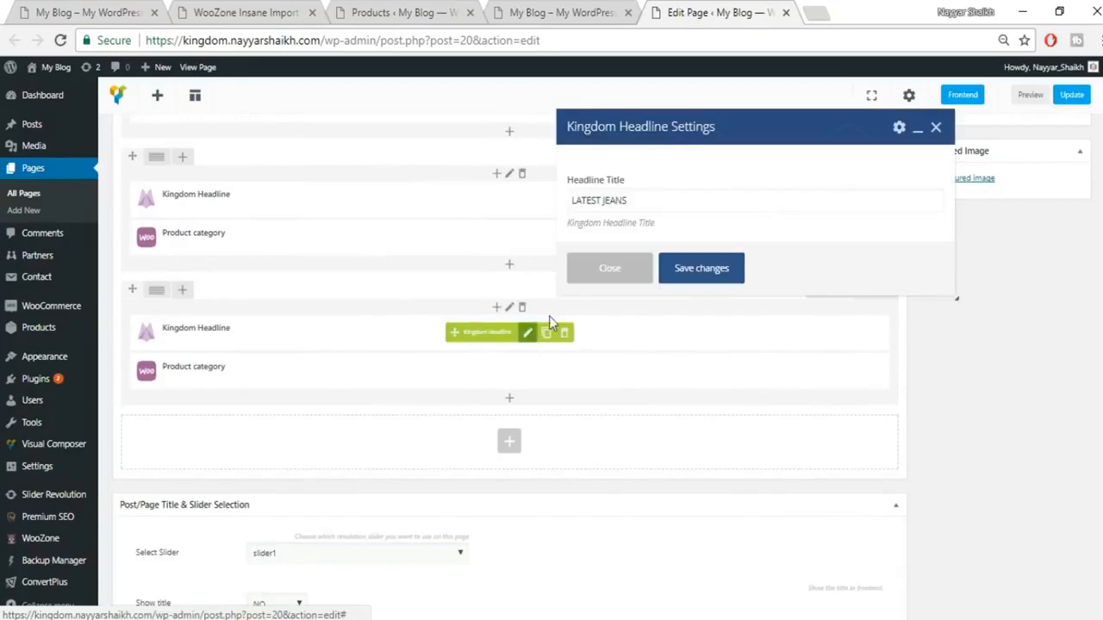
pyautogui.click(121, 12)
pyautogui.scroll(-5, 551, 456)
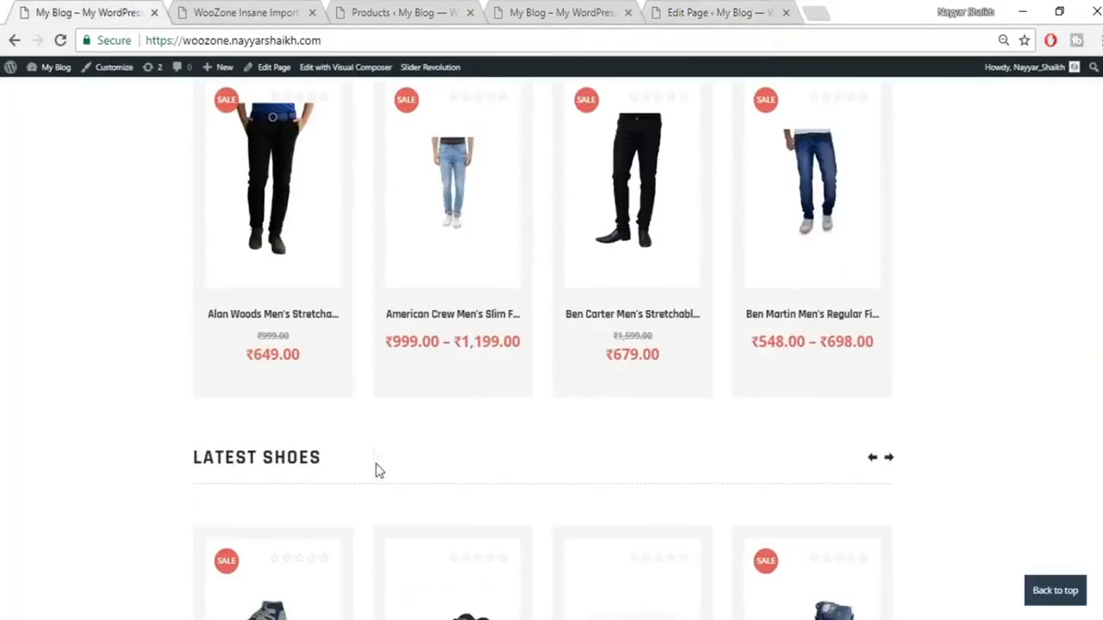
pyautogui.click(714, 12)
pyautogui.click(676, 208)
pyautogui.hotkey('ctrl', 'a')
pyautogui.write('LATEST SHOES')
pyautogui.click(702, 268)
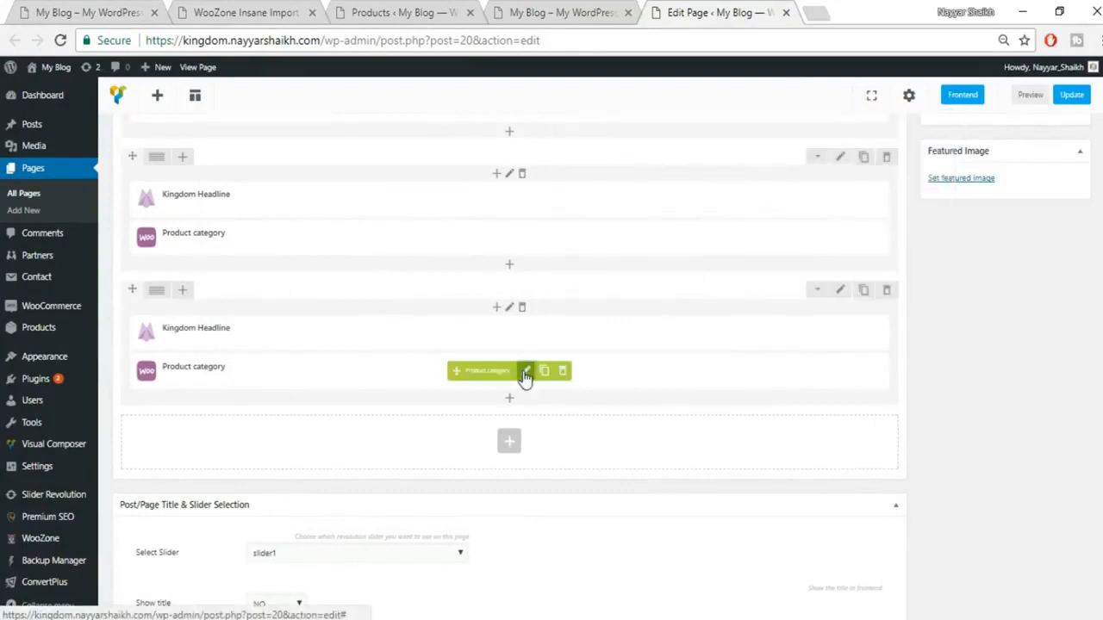
# Step: Set the last Product category block to SHOES, then duplicate the shoes section row
pyautogui.click(523, 374)
pyautogui.scroll(-1, 763, 419)
pyautogui.click(689, 438)
pyautogui.click(625, 498)
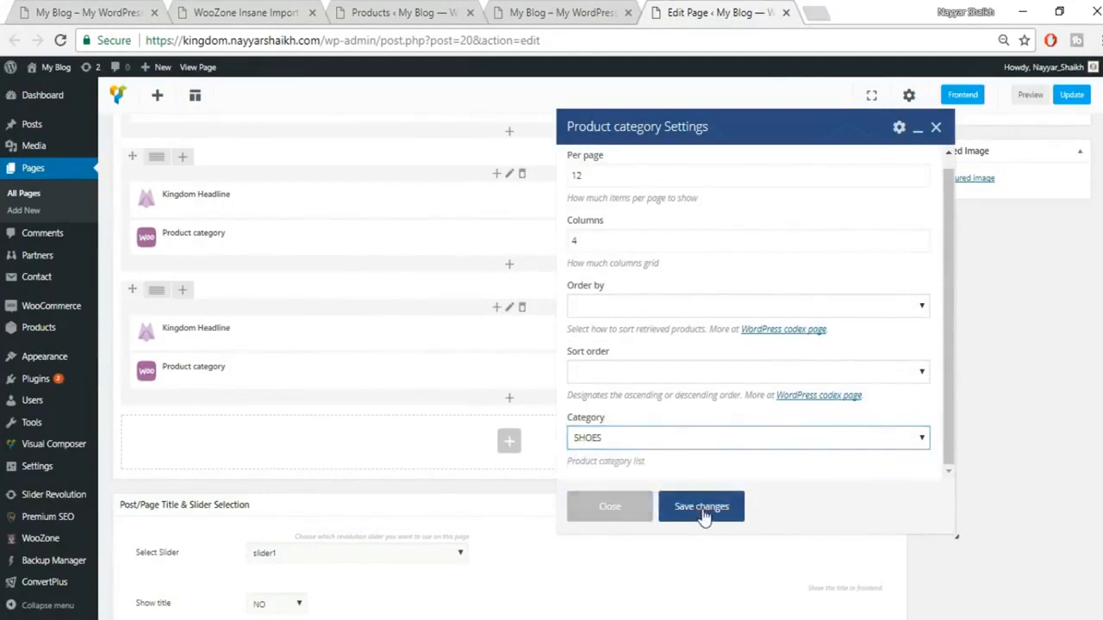
pyautogui.click(701, 510)
pyautogui.click(863, 293)
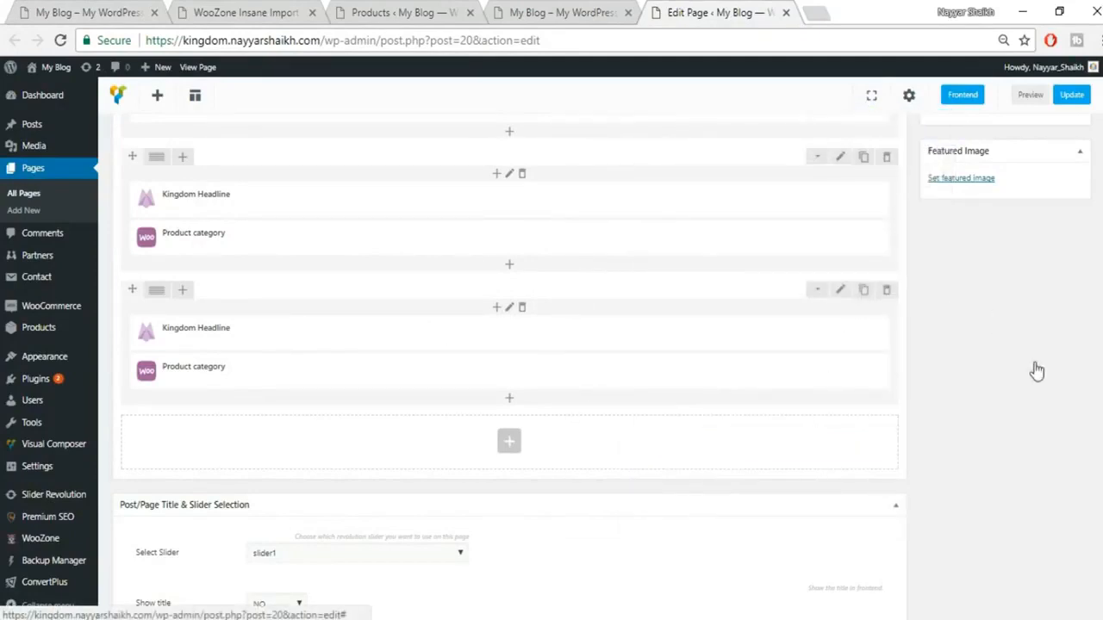
# Step: Retitle the copied section's headline LATEST SUNGLASSSES, copied from the demo storefront
pyautogui.scroll(-2, 573, 323)
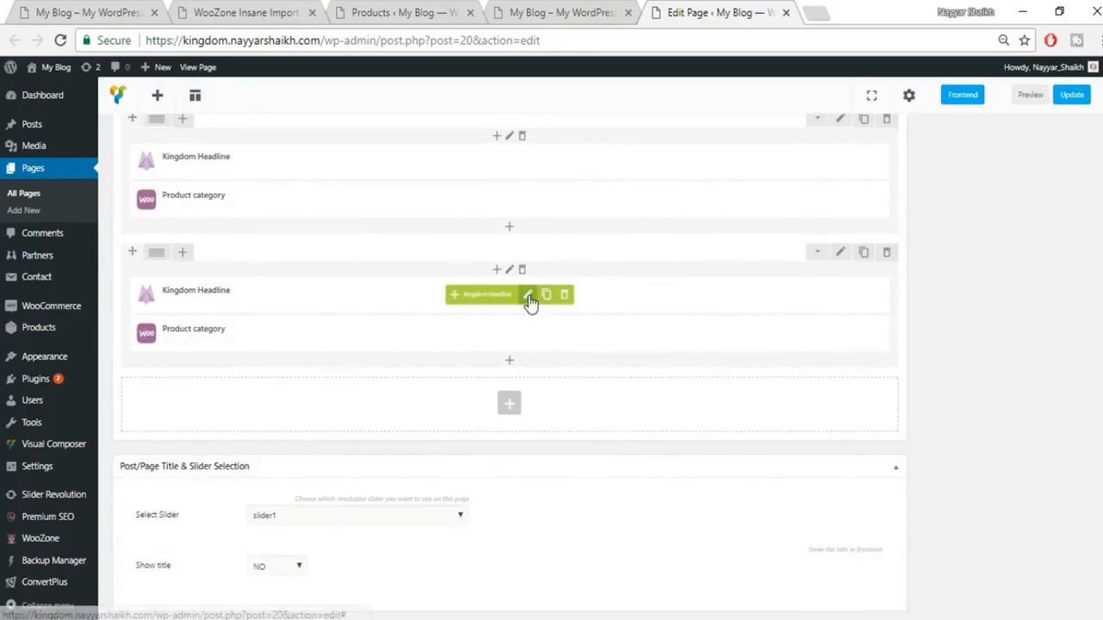
pyautogui.click(528, 298)
pyautogui.click(86, 12)
pyautogui.scroll(-4, 546, 524)
pyautogui.moveTo(191, 576); pyautogui.dragTo(485, 582)
pyautogui.hotkey('ctrl', 'c')
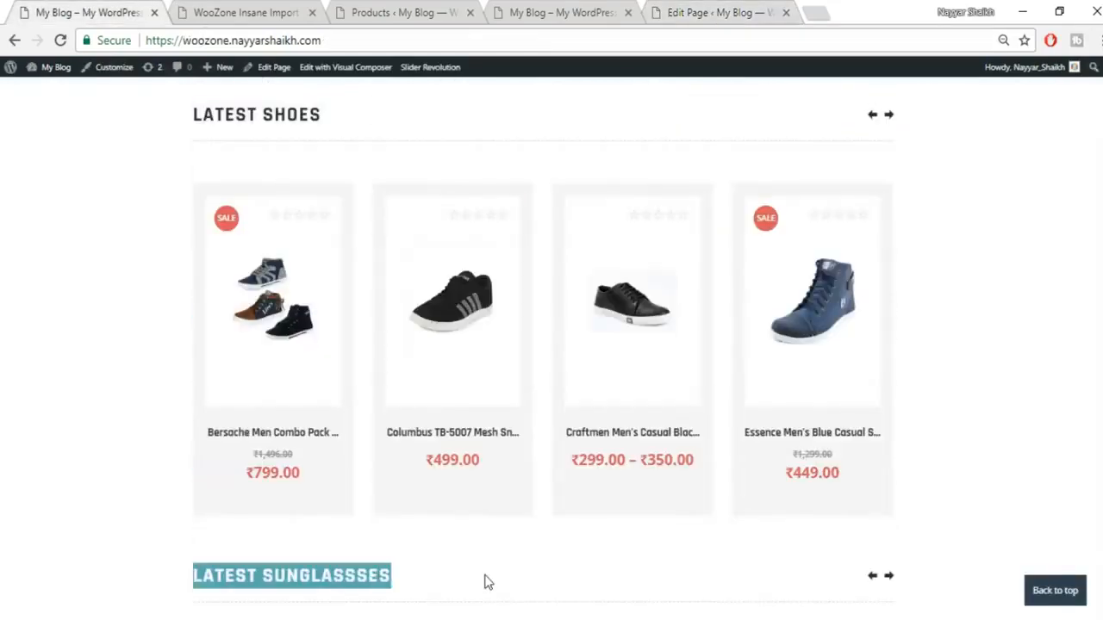
pyautogui.click(724, 10)
pyautogui.hotkey('ctrl', 'a')
pyautogui.hotkey('ctrl', 'v')
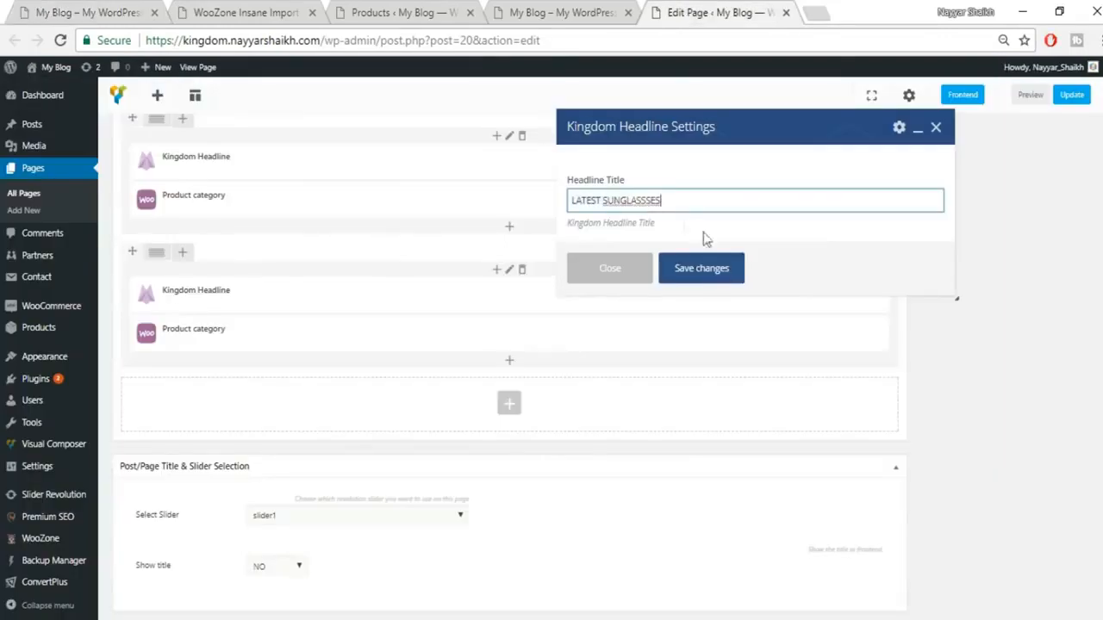
pyautogui.click(714, 268)
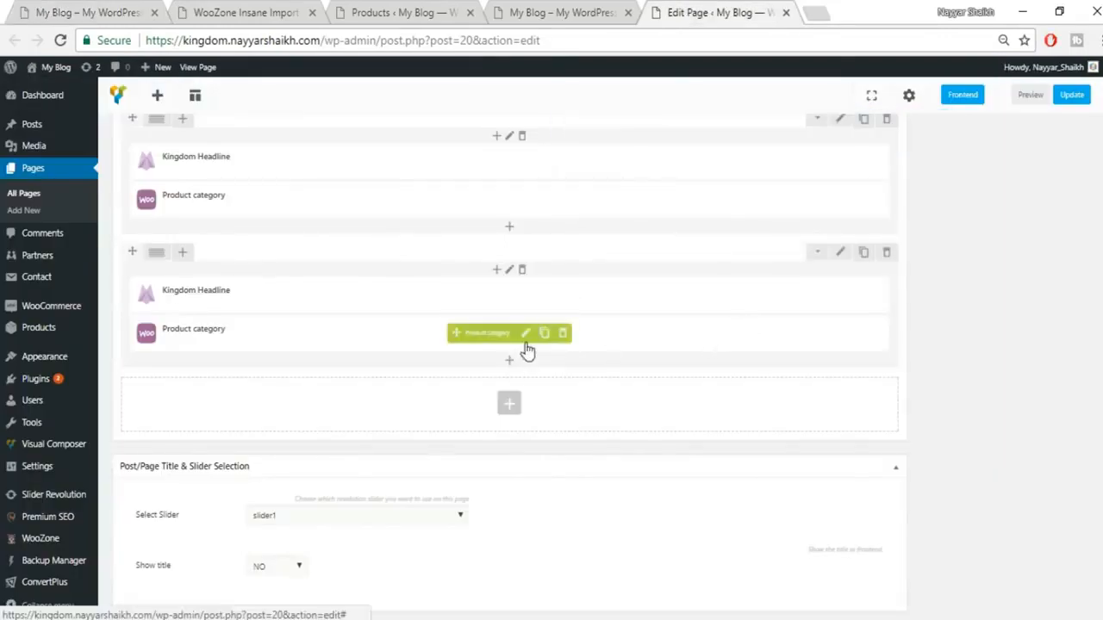
# Step: Set its Product category to SUNGLASSES and update the Home Page
pyautogui.click(525, 333)
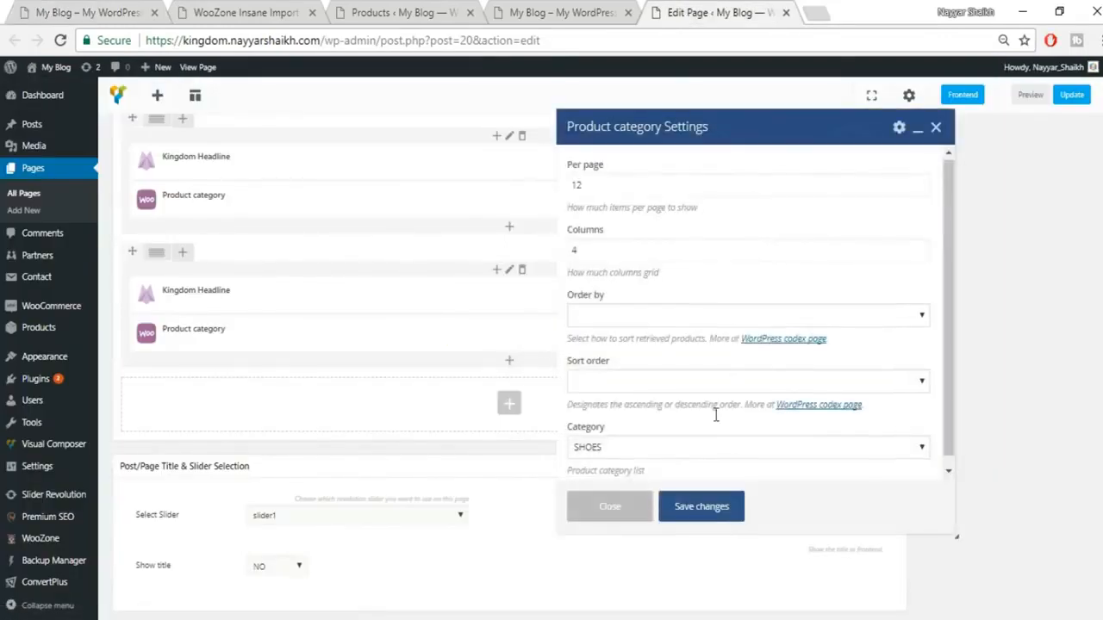
pyautogui.scroll(-1, 732, 405)
pyautogui.click(671, 436)
pyautogui.click(648, 487)
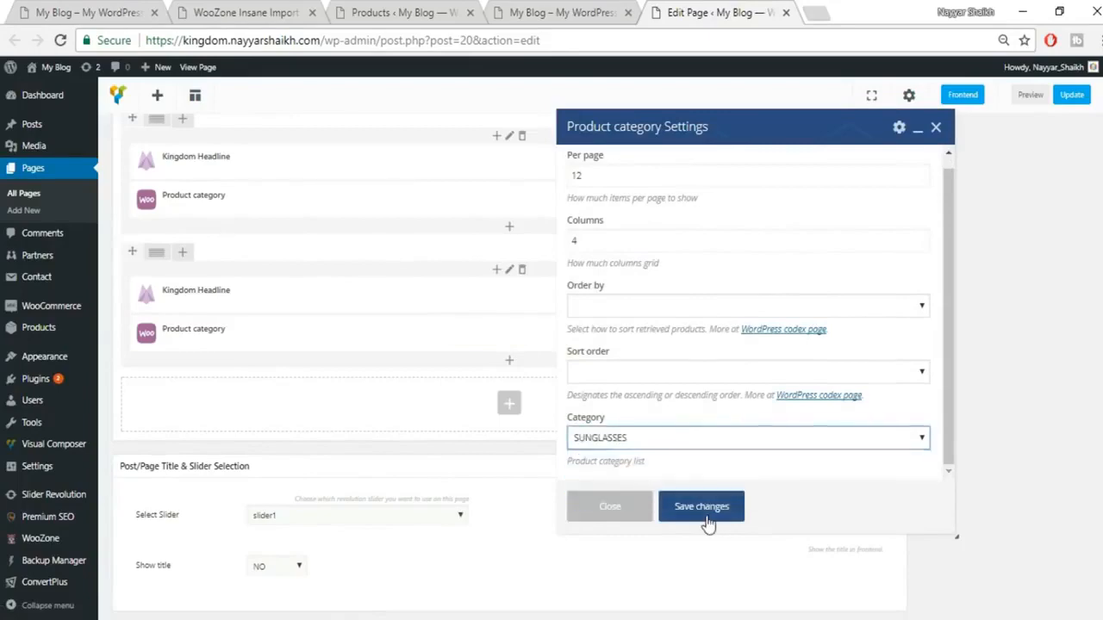
pyautogui.click(700, 507)
pyautogui.scroll(10, 1021, 369)
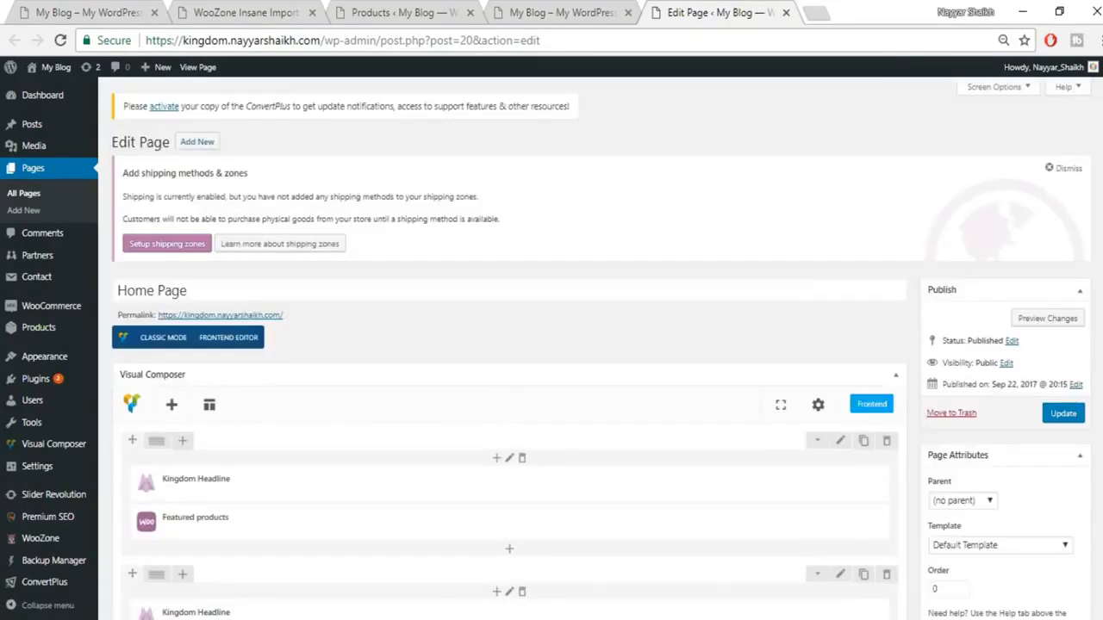
pyautogui.click(1063, 414)
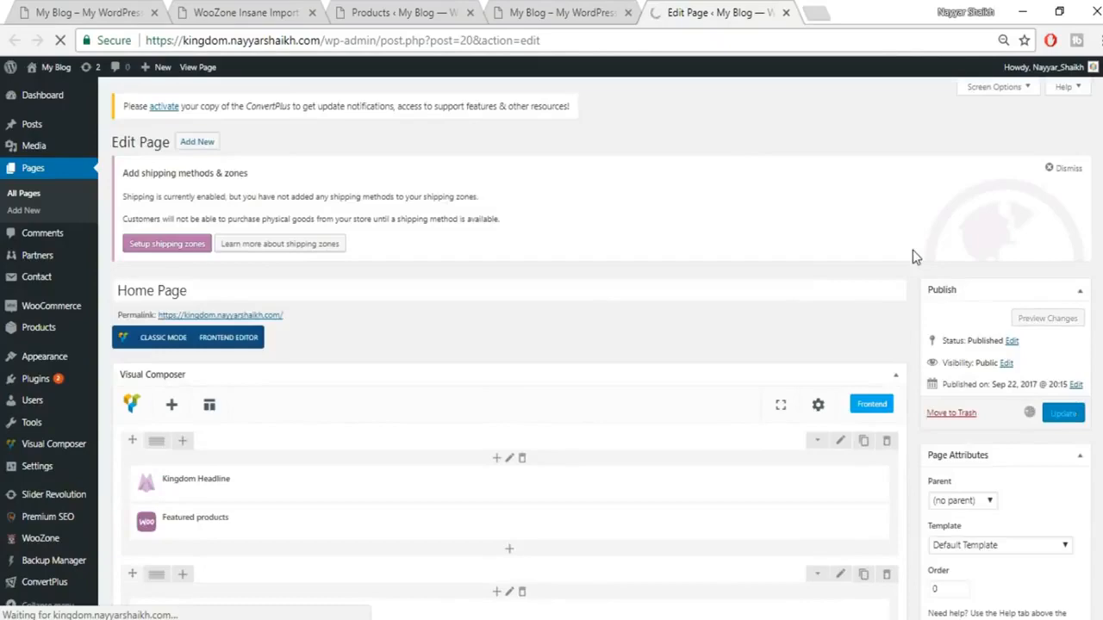
# Step: Reload the site's front page and cycle through the featured products carousel
pyautogui.click(576, 12)
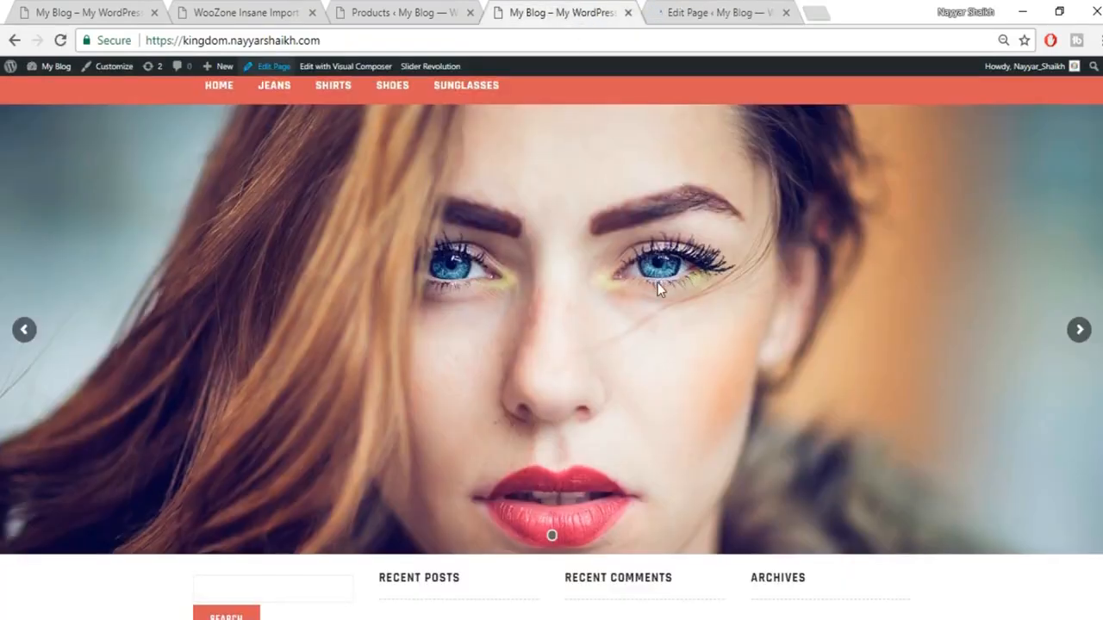
pyautogui.scroll(-3, 683, 389)
pyautogui.scroll(10, 685, 393)
pyautogui.click(61, 41)
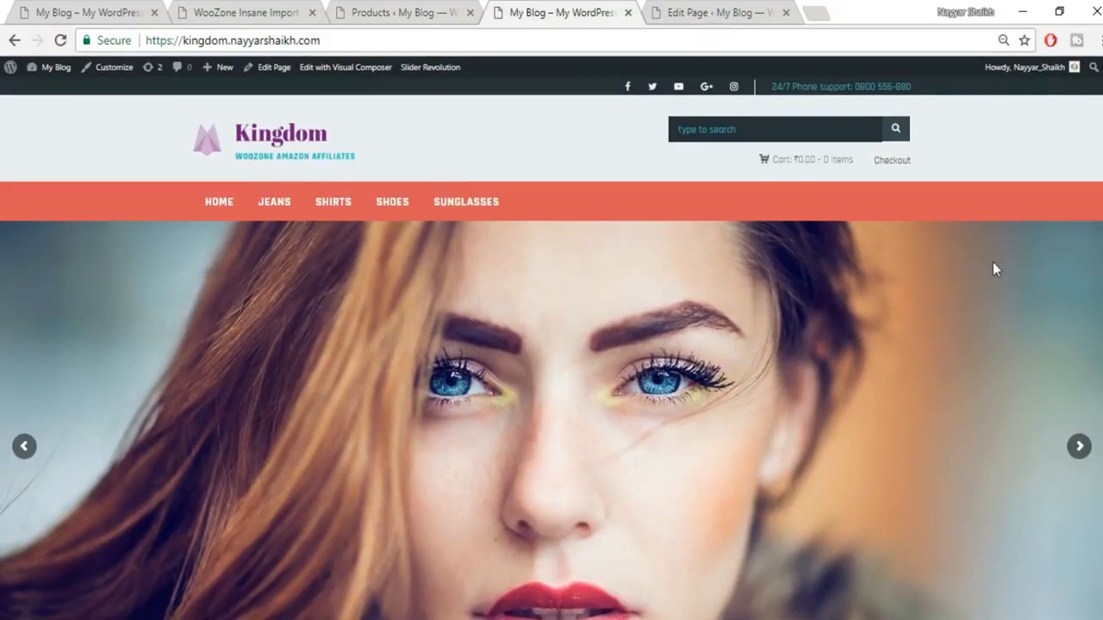
pyautogui.scroll(-5, 993, 262)
pyautogui.scroll(-1, 993, 263)
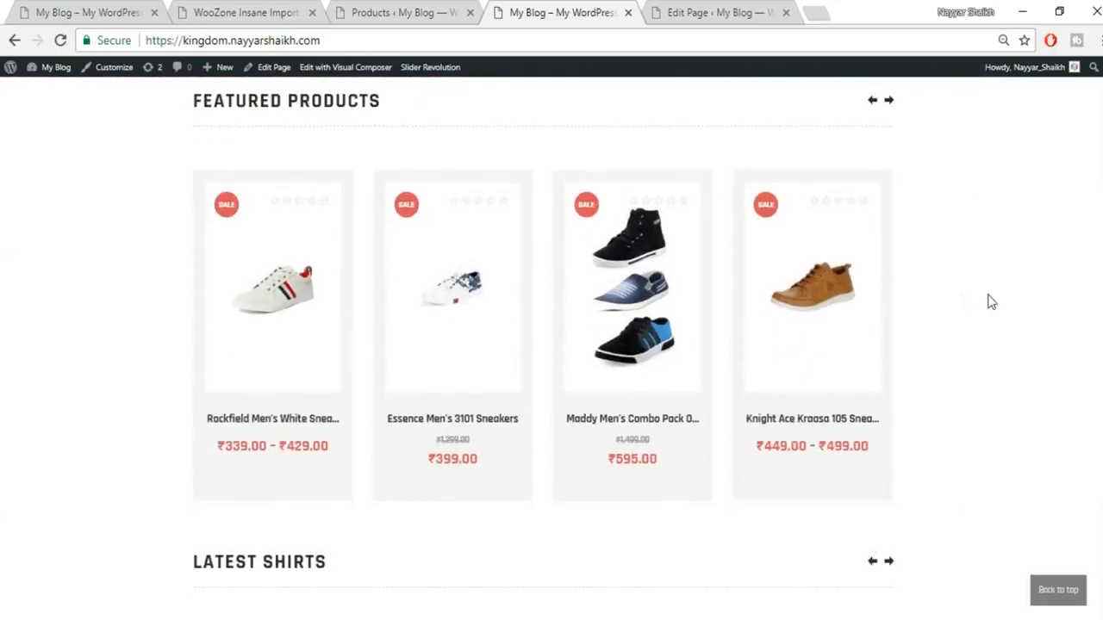
pyautogui.click(890, 102)
pyautogui.click(890, 102)
pyautogui.click(891, 104)
# Step: Scroll through the shirts, jeans, shoes and sunglasses sections down to the footer widgets
pyautogui.scroll(-3, 357, 379)
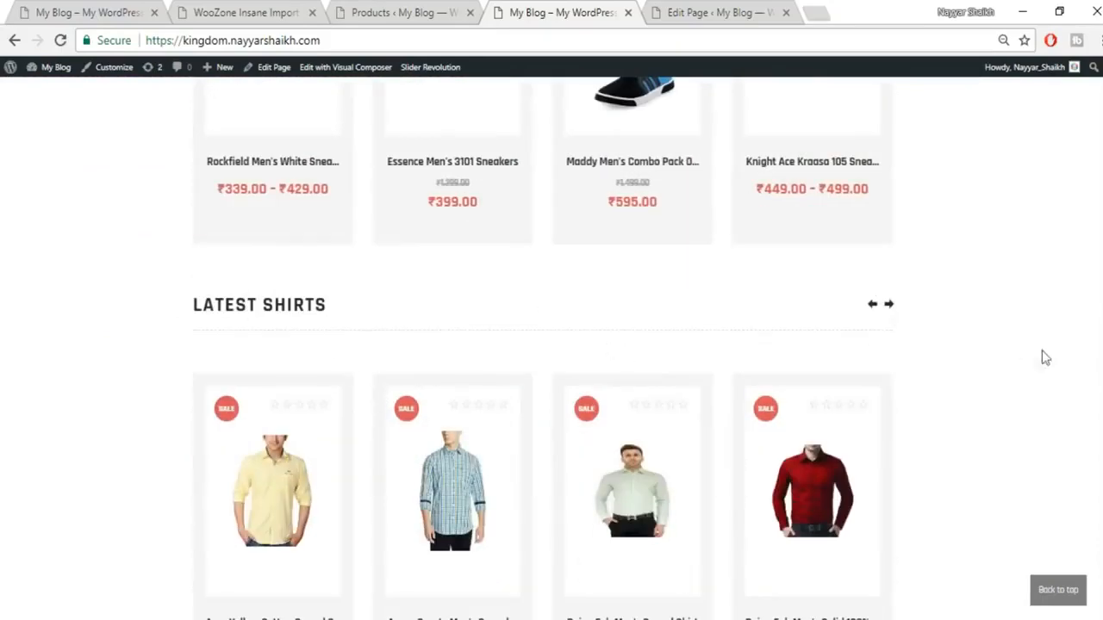
pyautogui.scroll(-6, 1038, 360)
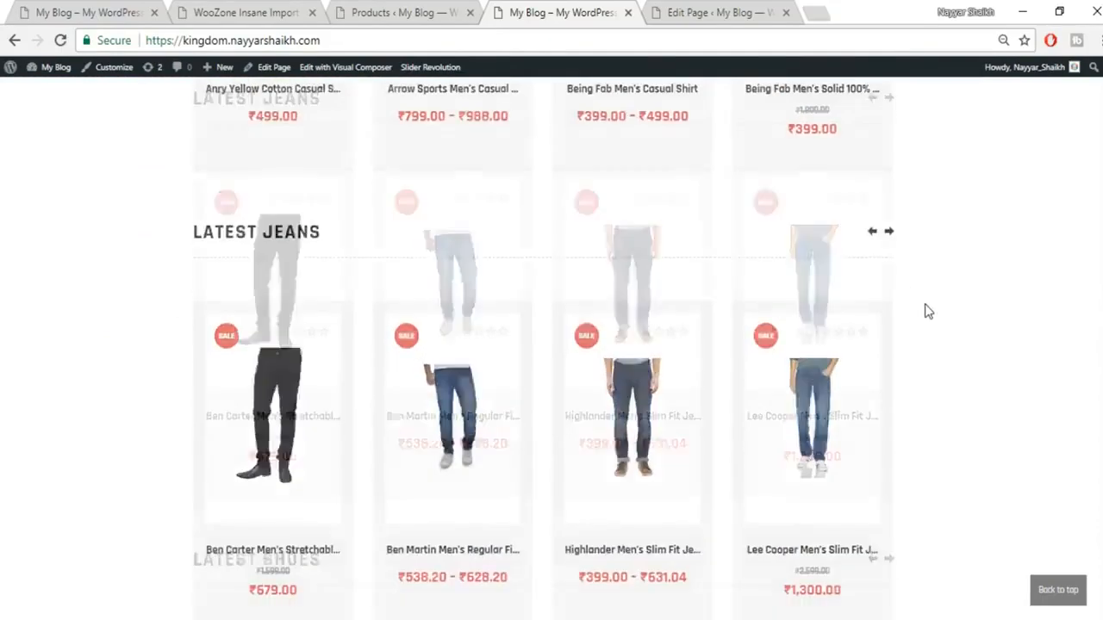
pyautogui.scroll(-5, 928, 311)
pyautogui.scroll(-6, 886, 381)
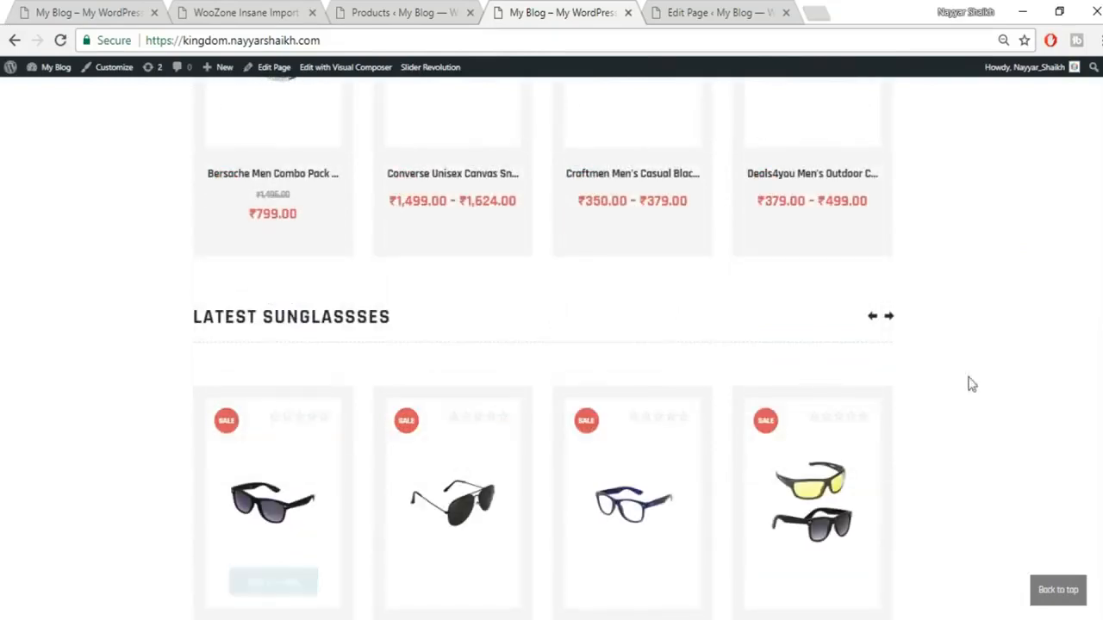
pyautogui.scroll(-5, 1032, 422)
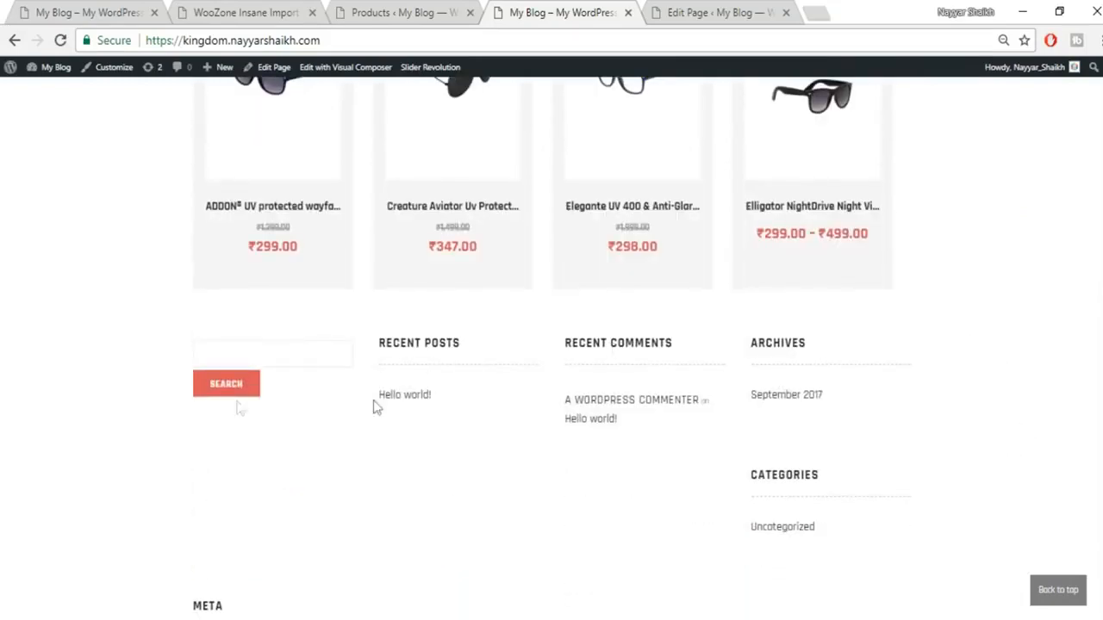
pyautogui.scroll(-1, 870, 378)
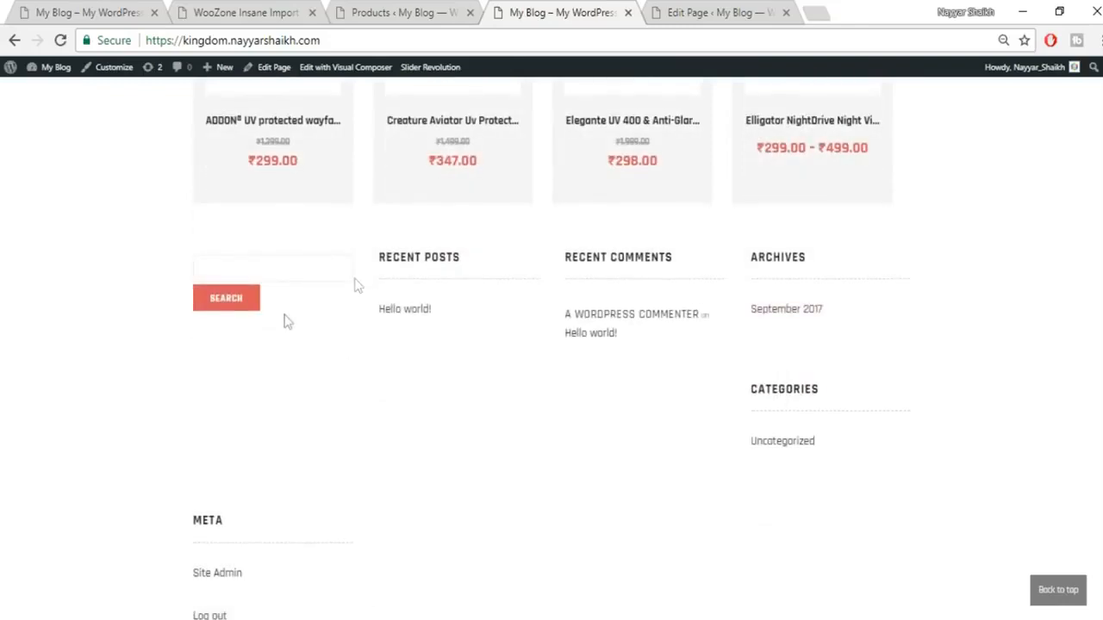
pyautogui.scroll(-4, 450, 401)
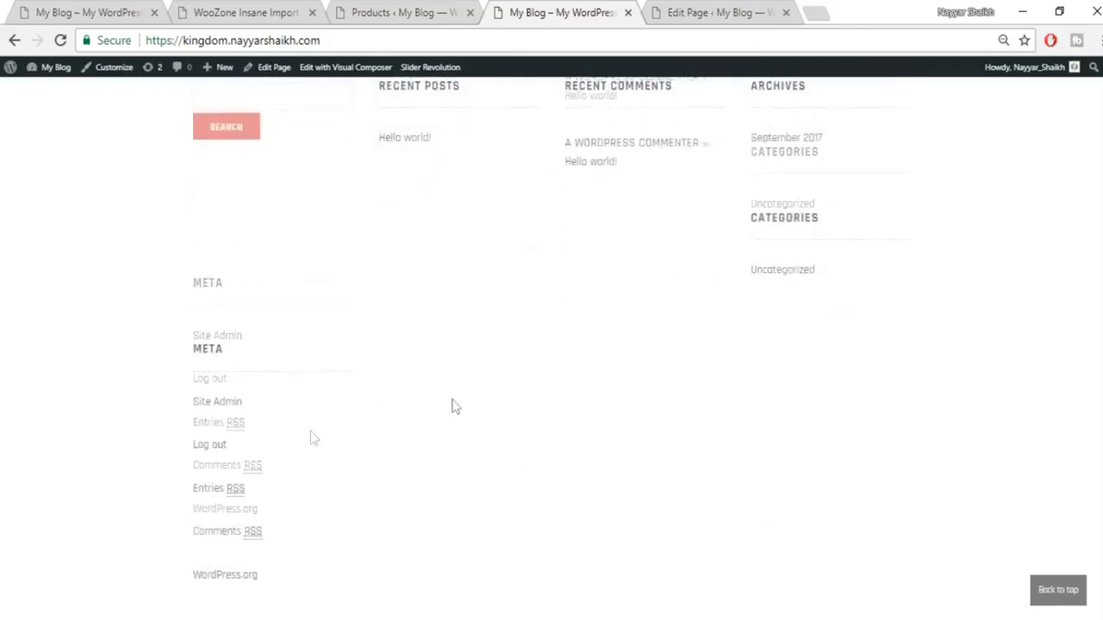
pyautogui.scroll(5, 554, 372)
pyautogui.scroll(-2, 546, 484)
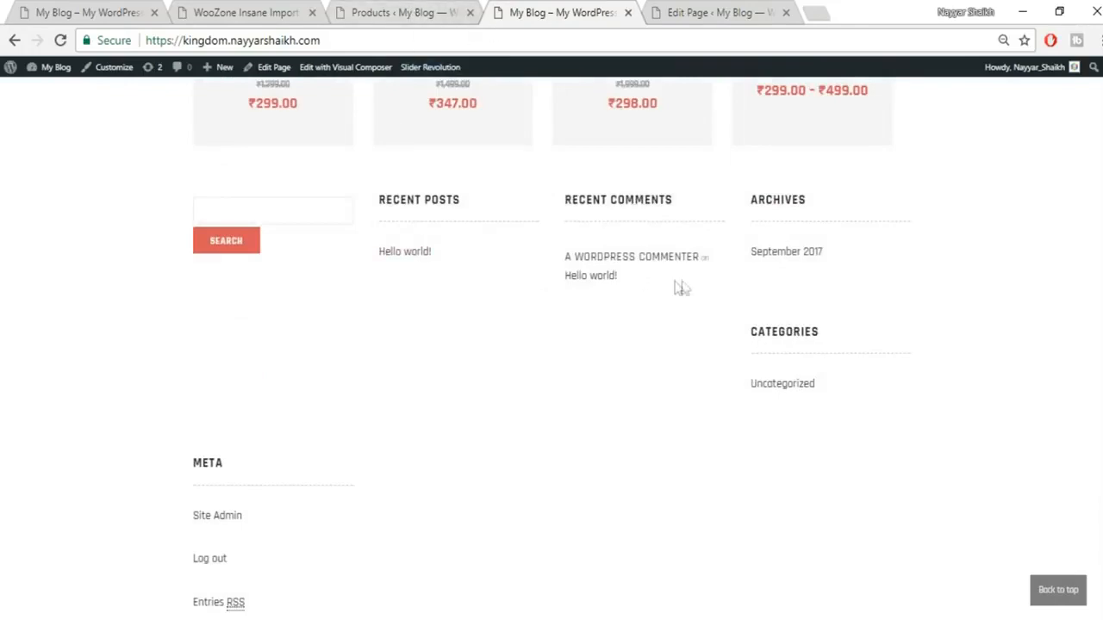
# Step: Go to the Appearance > Widgets page in the WordPress admin
pyautogui.click(424, 12)
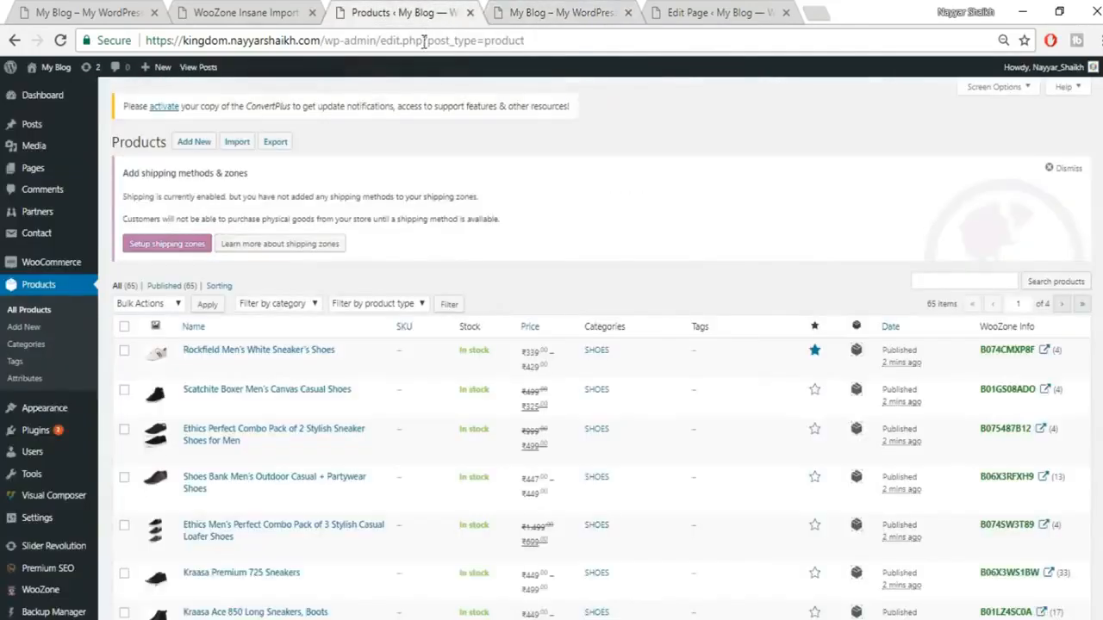
pyautogui.click(552, 9)
pyautogui.scroll(2, 595, 457)
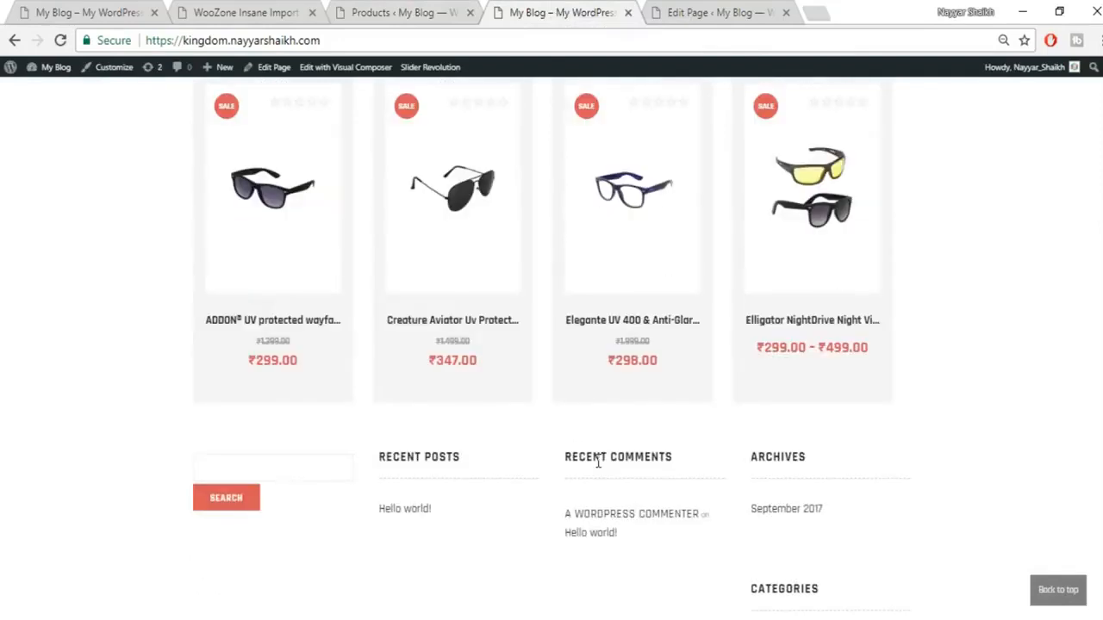
pyautogui.scroll(8, 770, 315)
pyautogui.scroll(3, 772, 409)
pyautogui.click(407, 12)
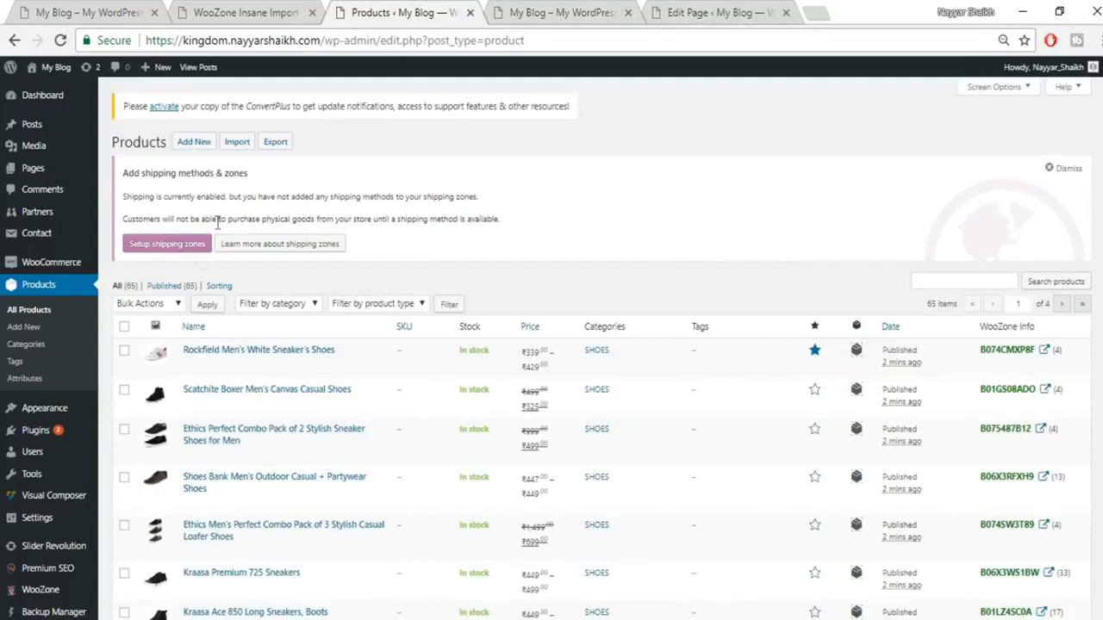
pyautogui.scroll(-1, 448, 258)
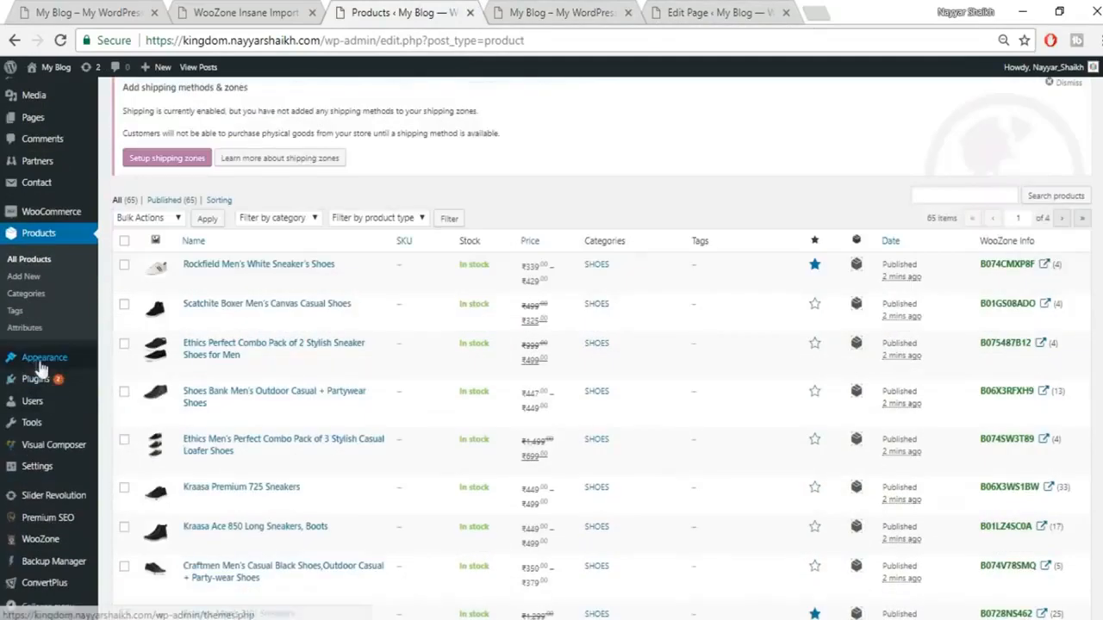
pyautogui.moveTo(39, 358)
pyautogui.click(134, 403)
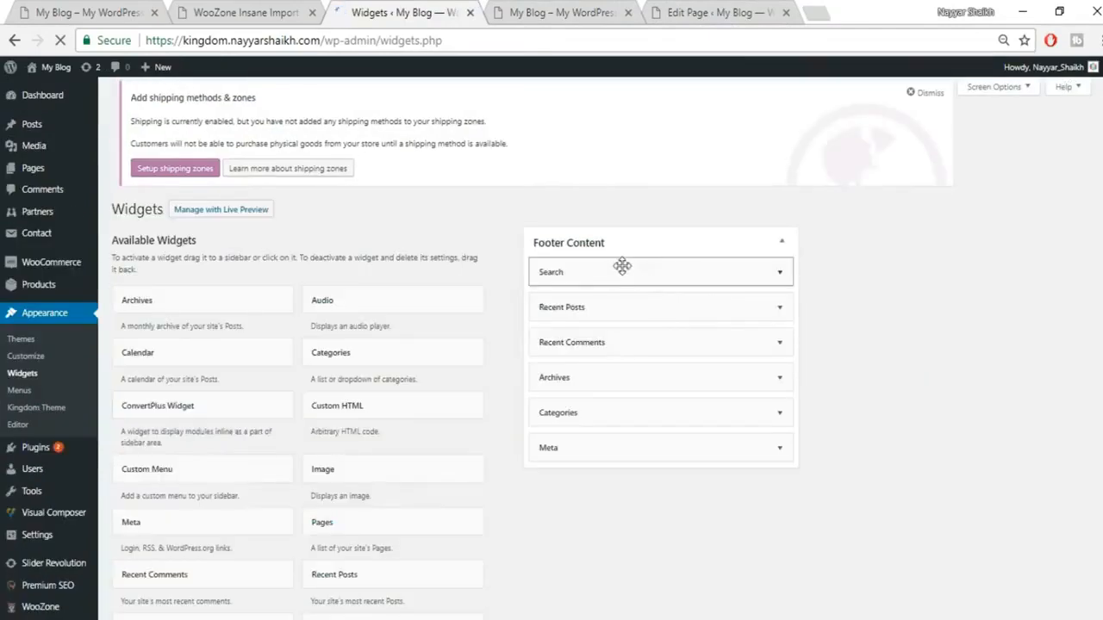
# Step: Delete the Search, Categories and Recent Posts widgets from Footer Content
pyautogui.click(780, 284)
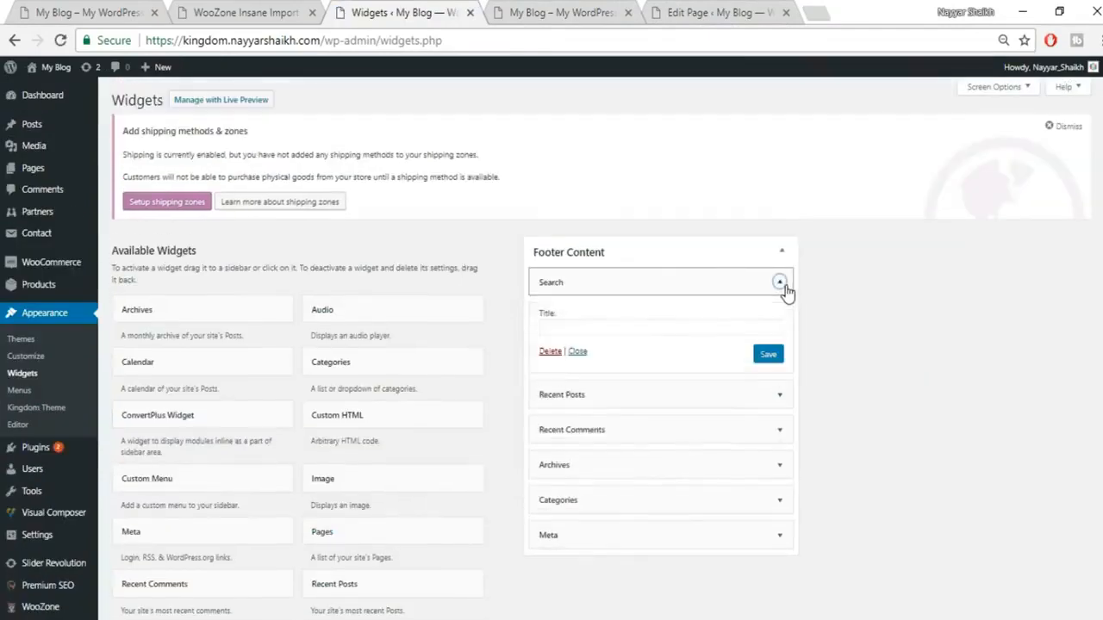
pyautogui.click(548, 352)
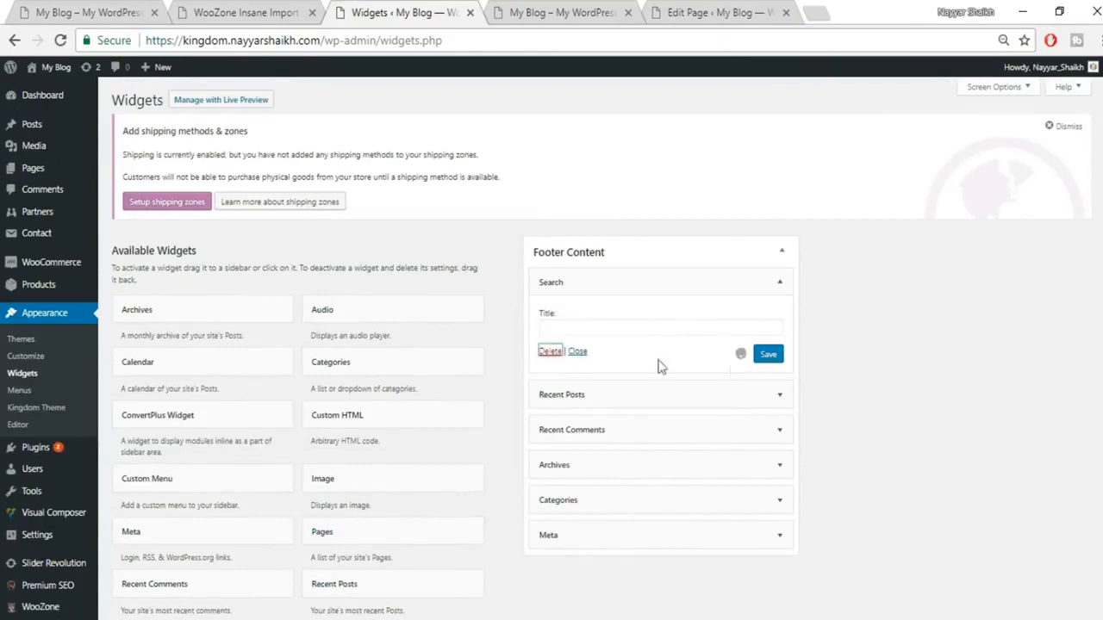
pyautogui.click(780, 389)
pyautogui.click(549, 508)
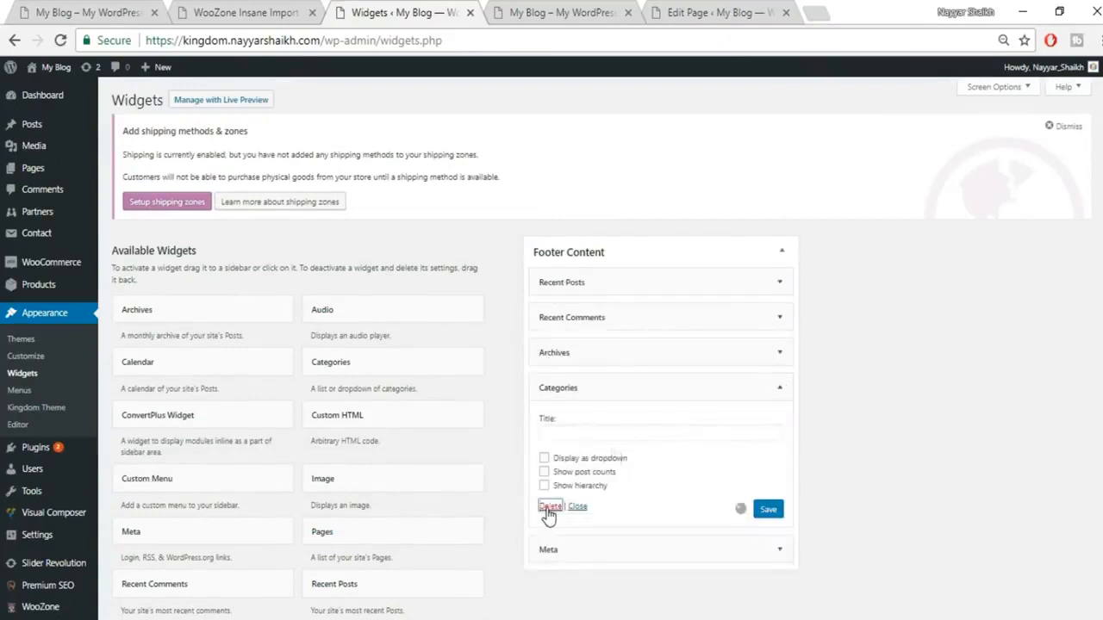
pyautogui.click(780, 282)
pyautogui.click(548, 406)
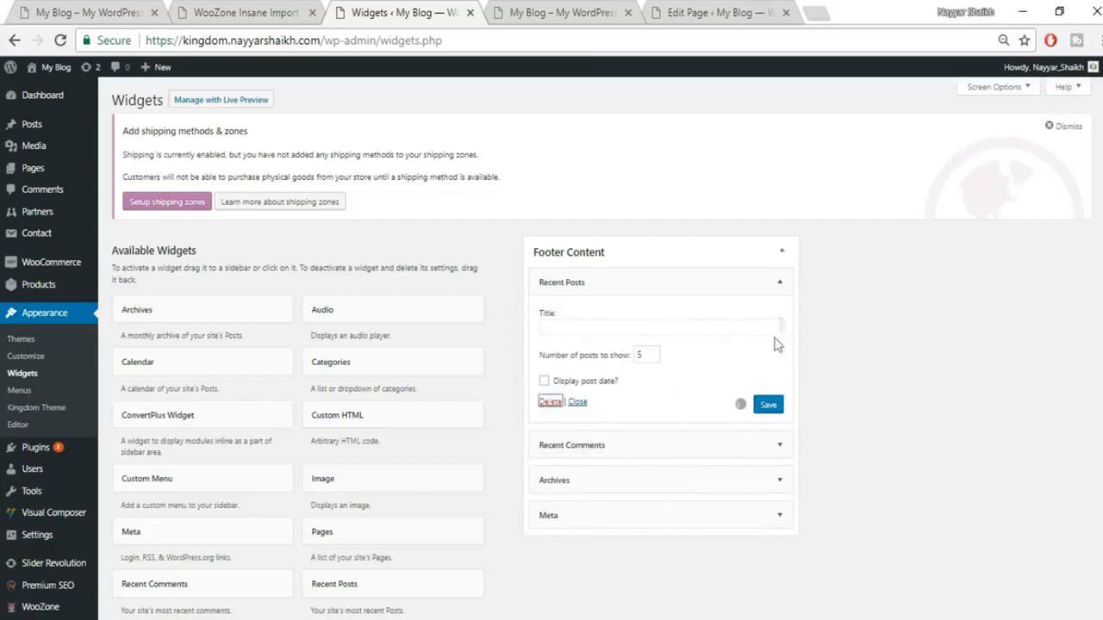
# Step: Delete the Recent Comments, Archives and Meta widgets, then return to the storefront
pyautogui.click(780, 282)
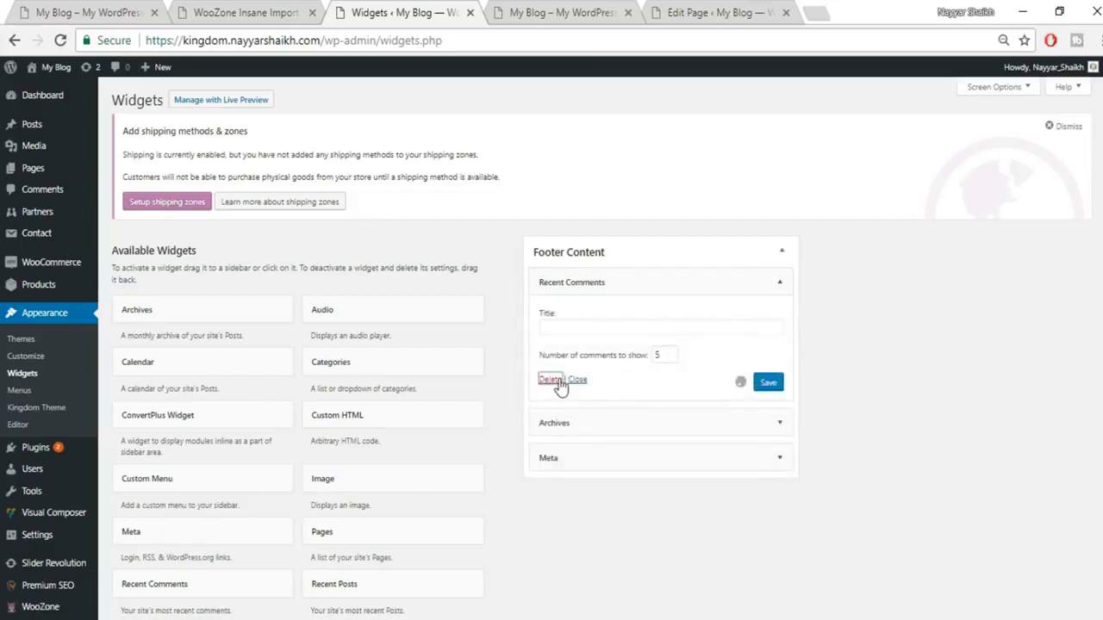
pyautogui.click(550, 374)
pyautogui.click(780, 282)
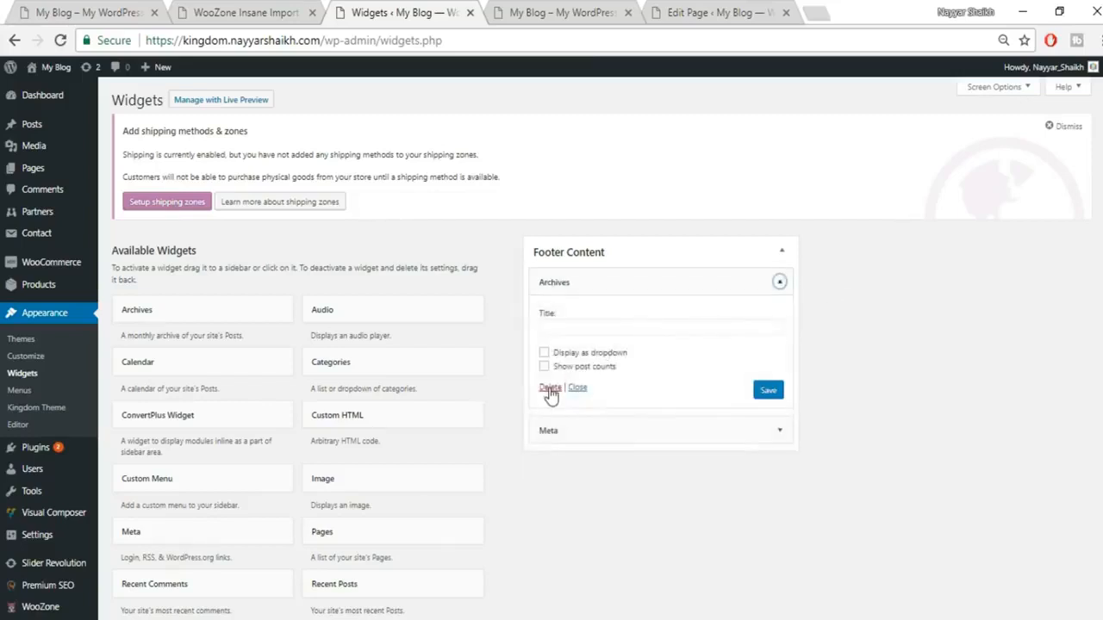
pyautogui.click(550, 387)
pyautogui.click(780, 281)
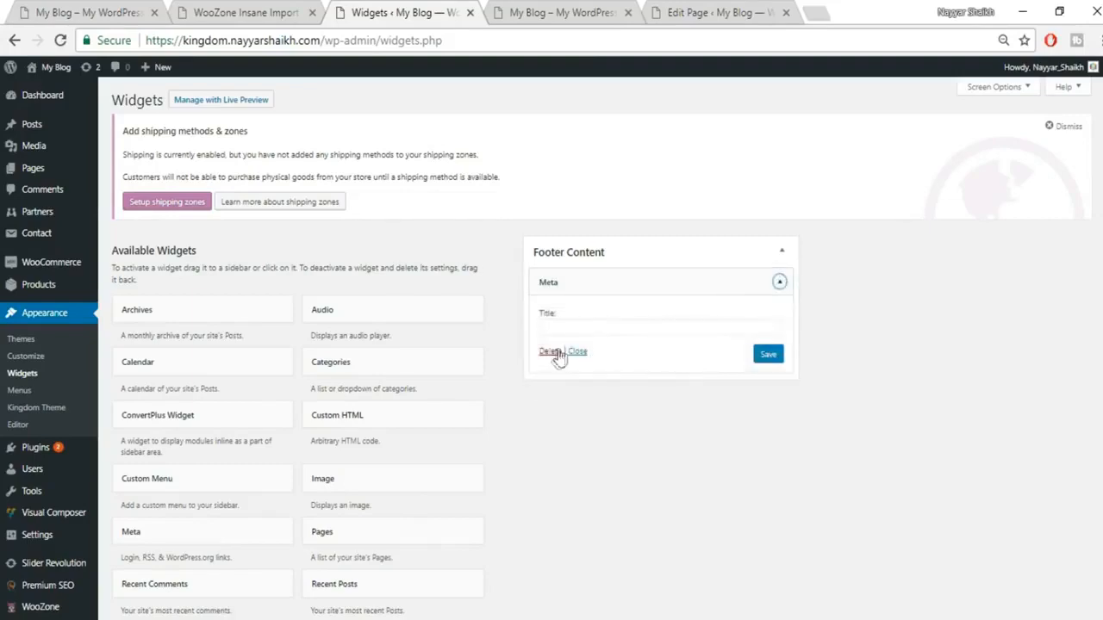
pyautogui.click(555, 355)
pyautogui.click(549, 7)
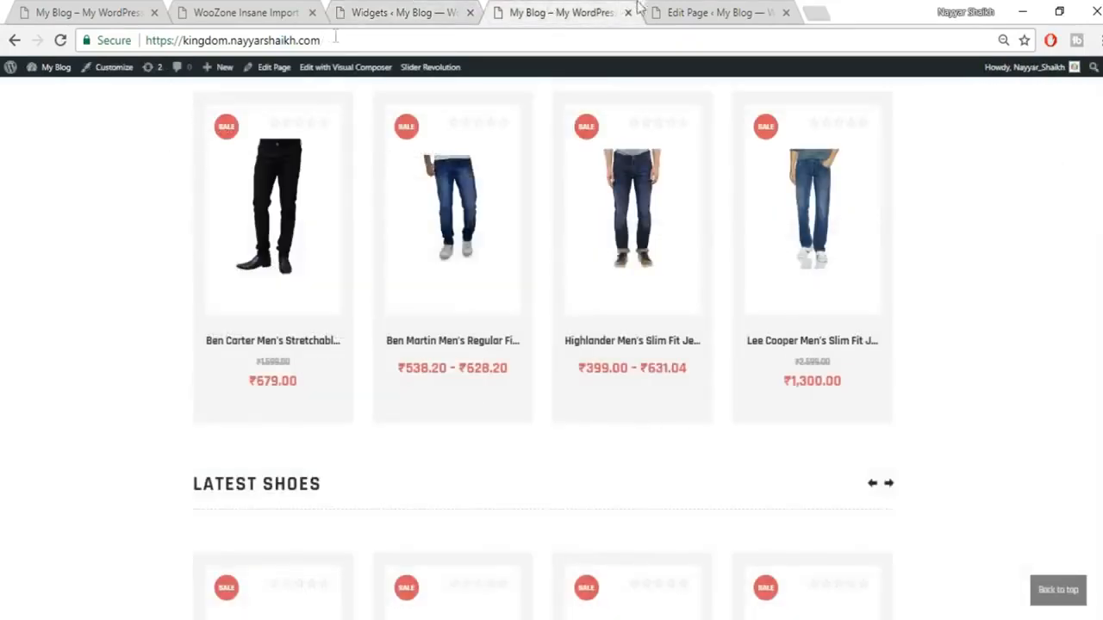
# Step: Reload the storefront and check that the footer now holds only the copyright text
pyautogui.click(61, 43)
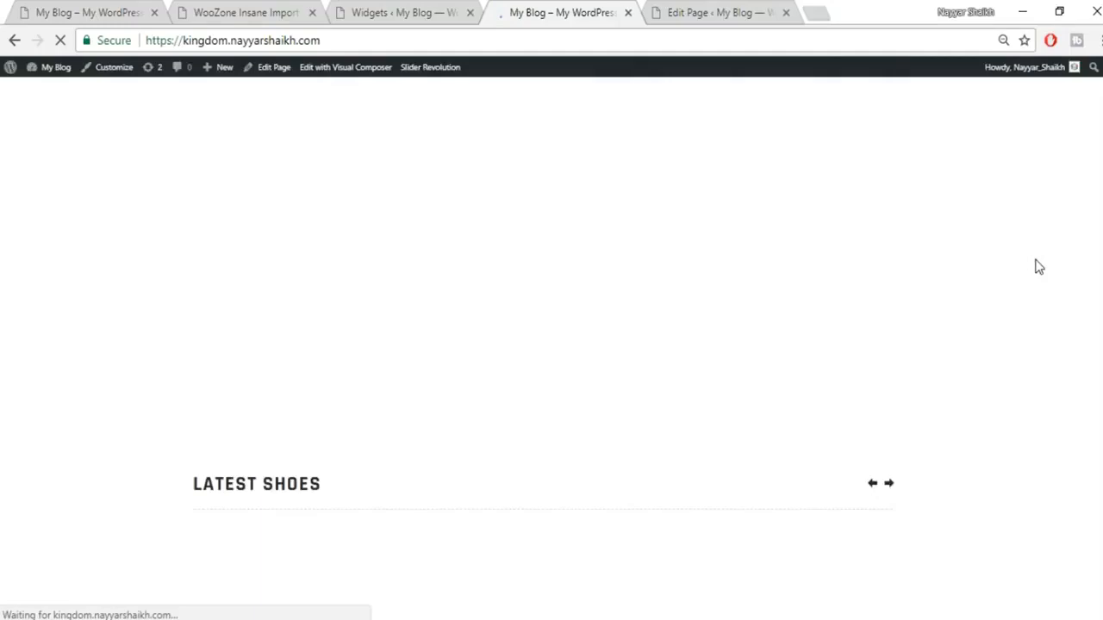
pyautogui.scroll(-10, 1038, 268)
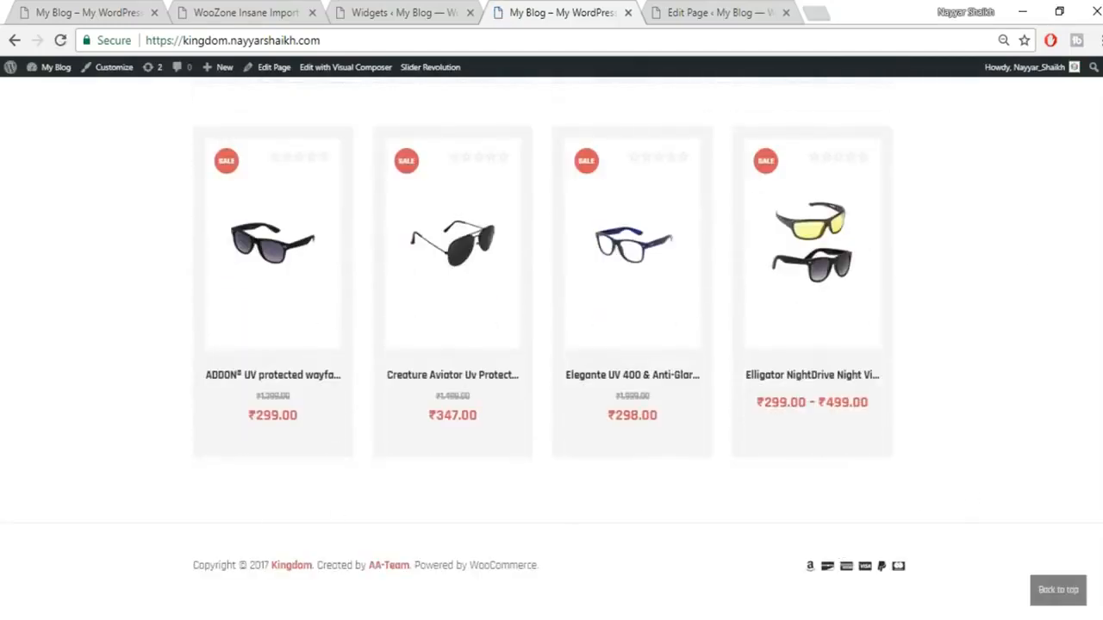
pyautogui.moveTo(196, 570); pyautogui.dragTo(325, 567)
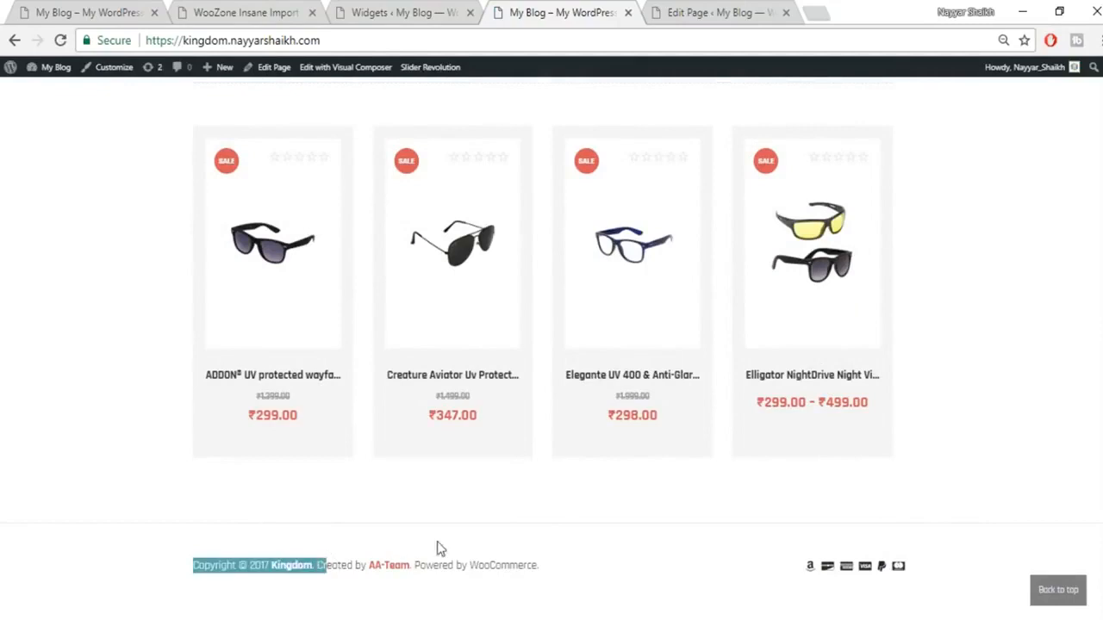
pyautogui.click(681, 547)
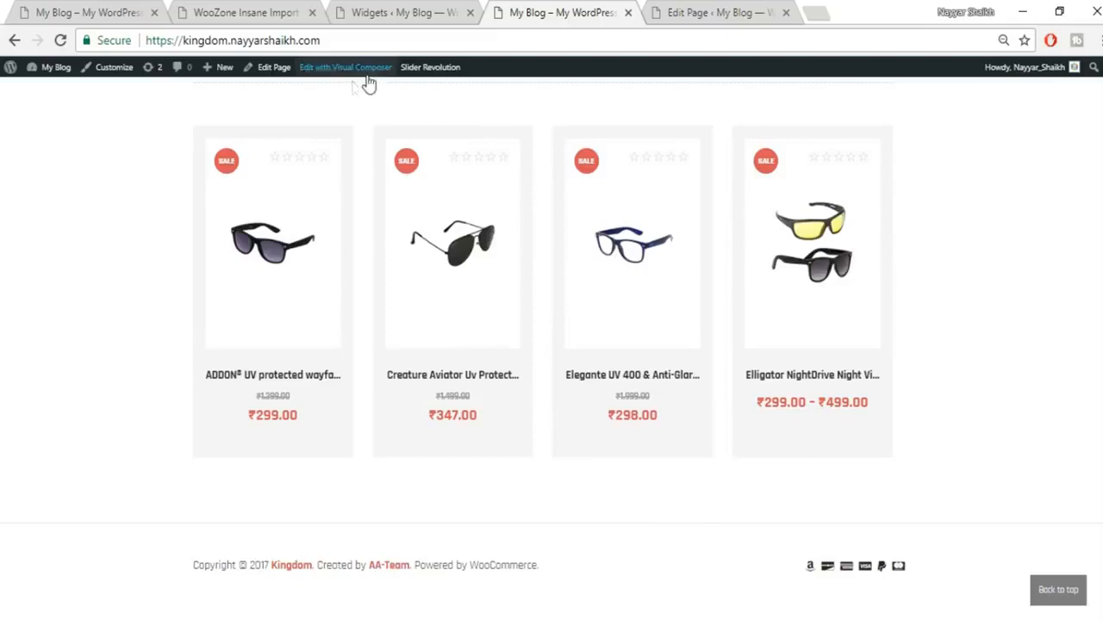
# Step: Open the Customizer's Footer Options, keeping the partners module shown
pyautogui.click(107, 74)
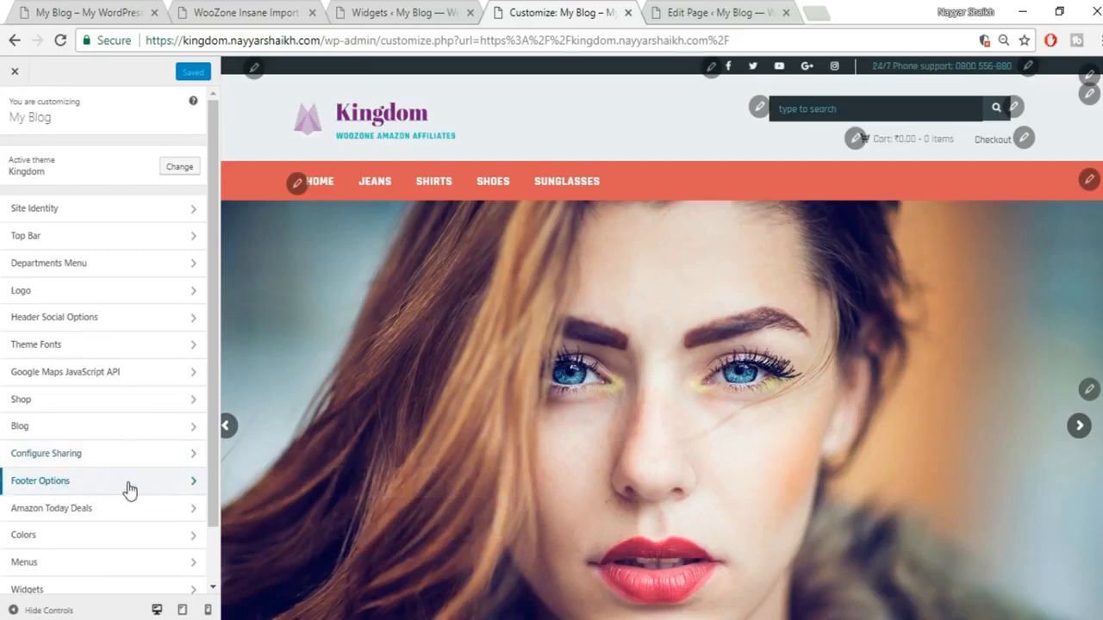
pyautogui.click(129, 483)
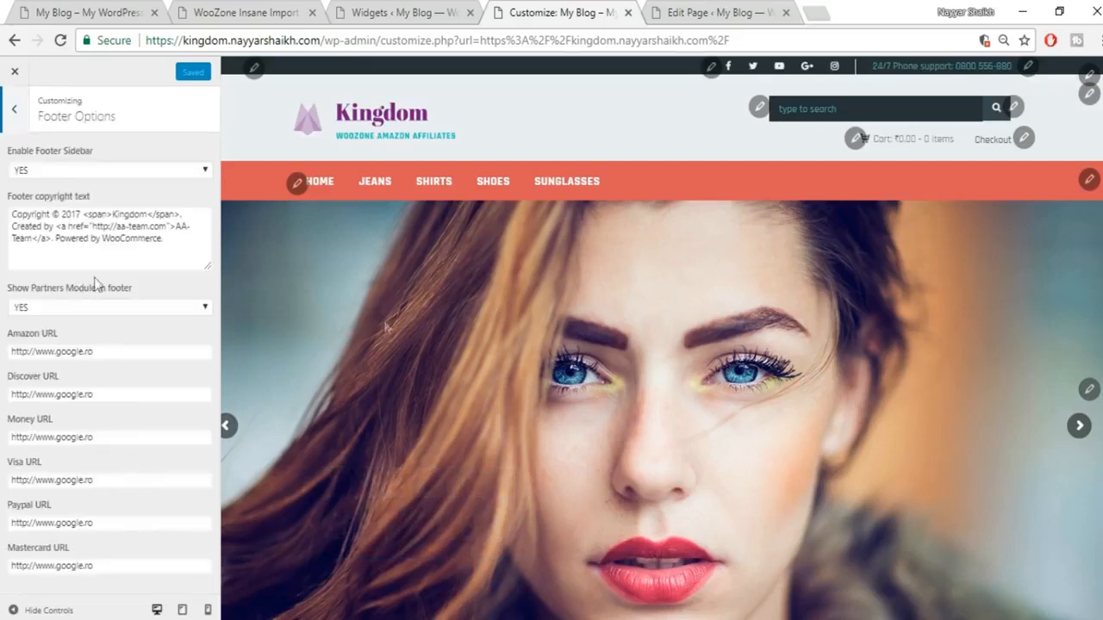
pyautogui.scroll(-5, 497, 374)
pyautogui.scroll(-15, 499, 387)
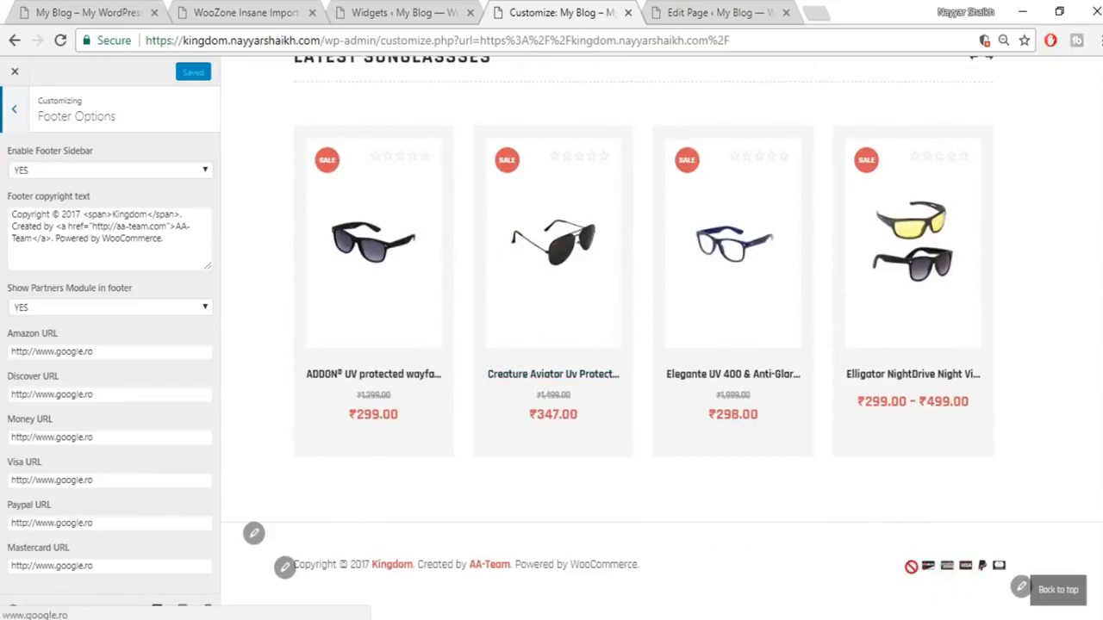
pyautogui.tripleClick(128, 354)
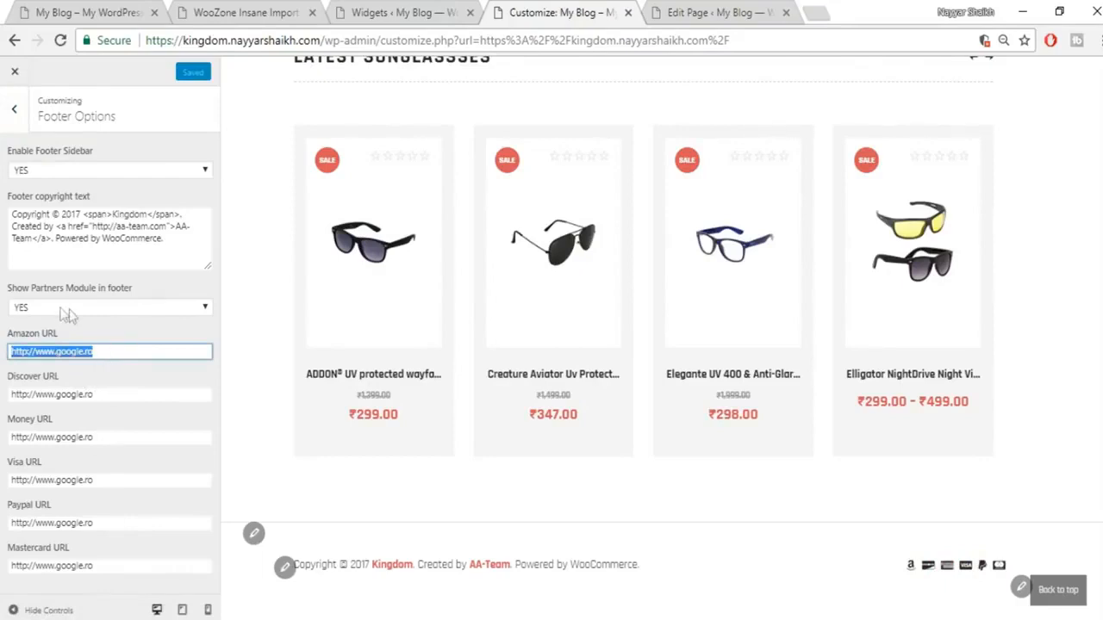
pyautogui.click(109, 308)
pyautogui.click(108, 320)
pyautogui.click(109, 312)
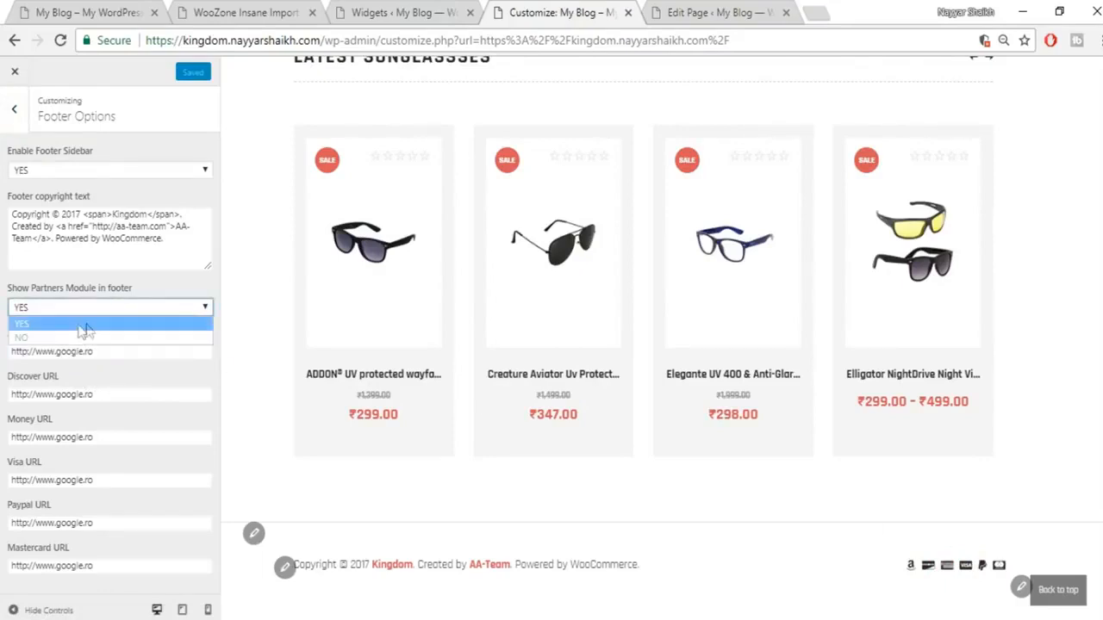
pyautogui.click(150, 303)
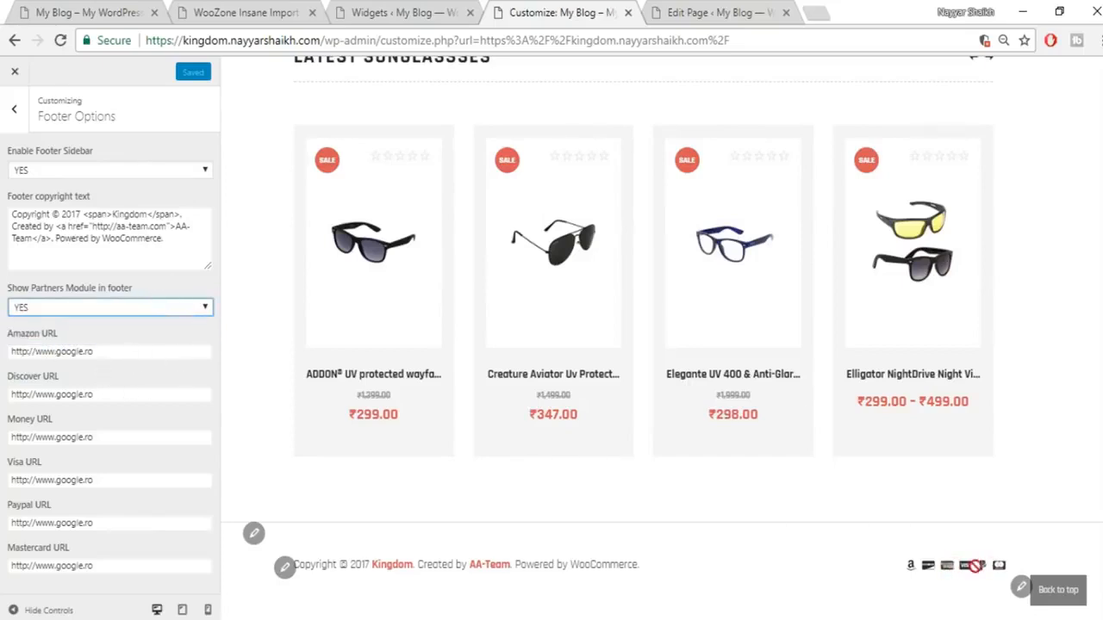
# Step: Replace the Amazon URL and Discover URL values with #
pyautogui.moveTo(143, 348); pyautogui.dragTo(3, 357)
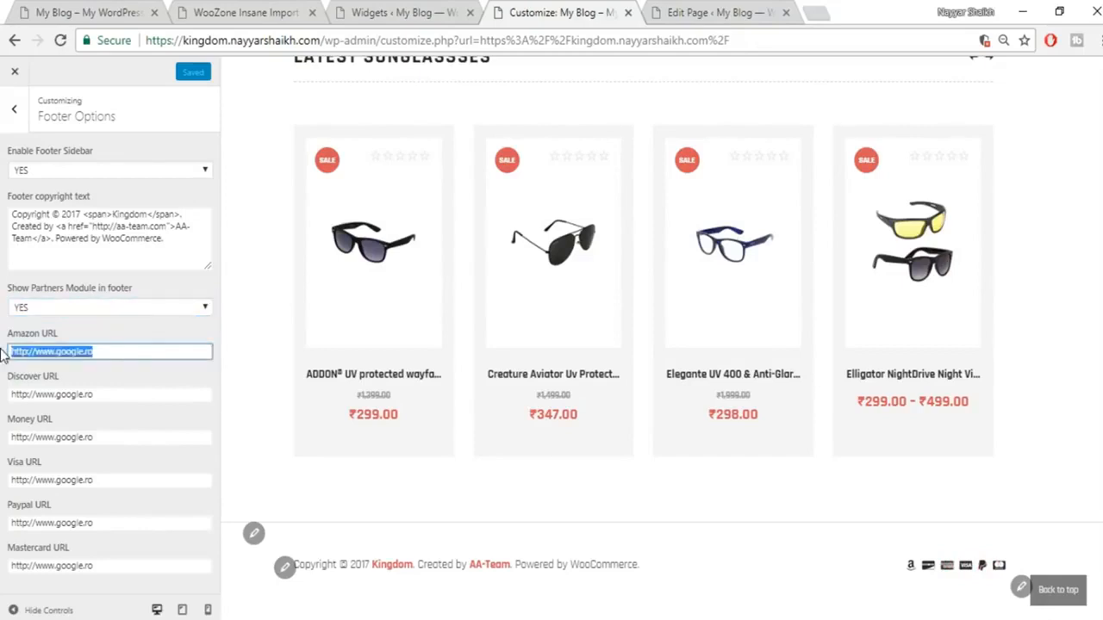
pyautogui.write('#')
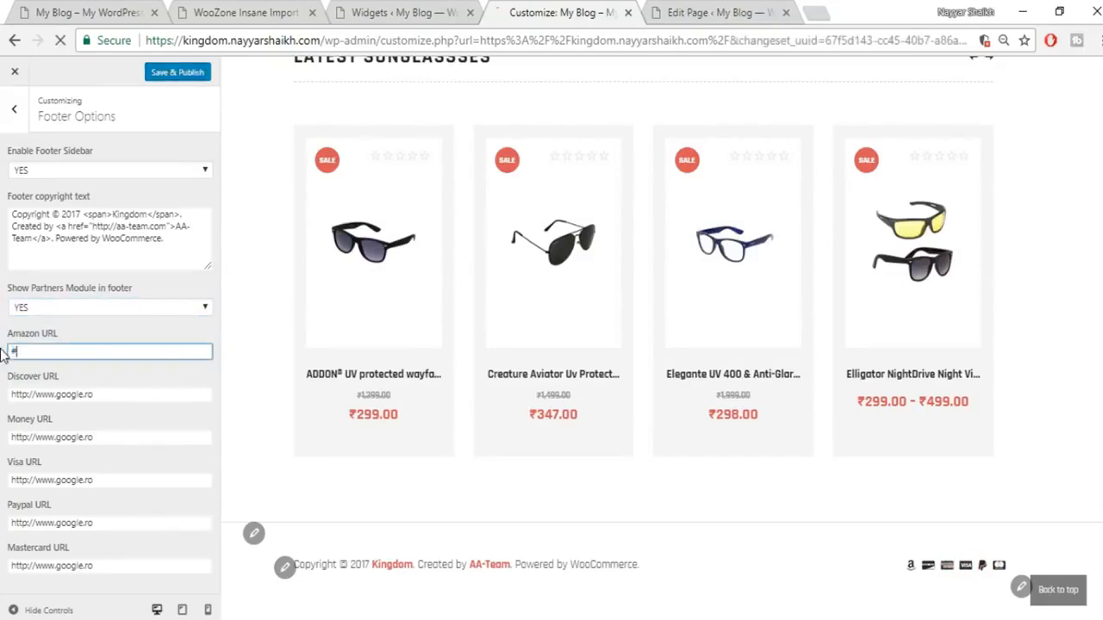
pyautogui.moveTo(113, 400); pyautogui.dragTo(7, 403)
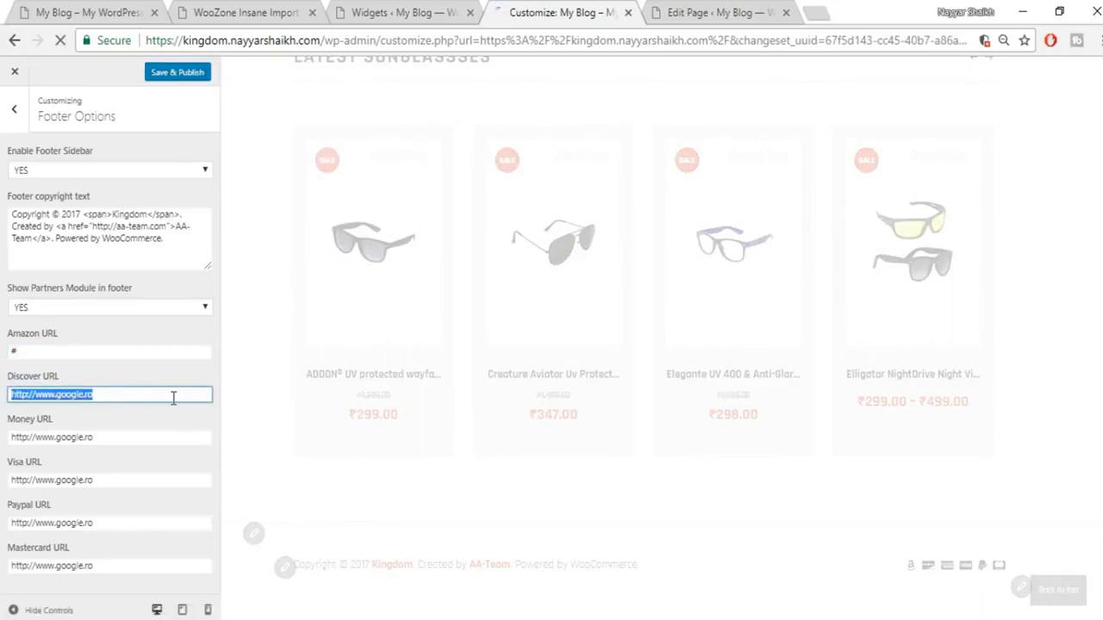
pyautogui.write('#')
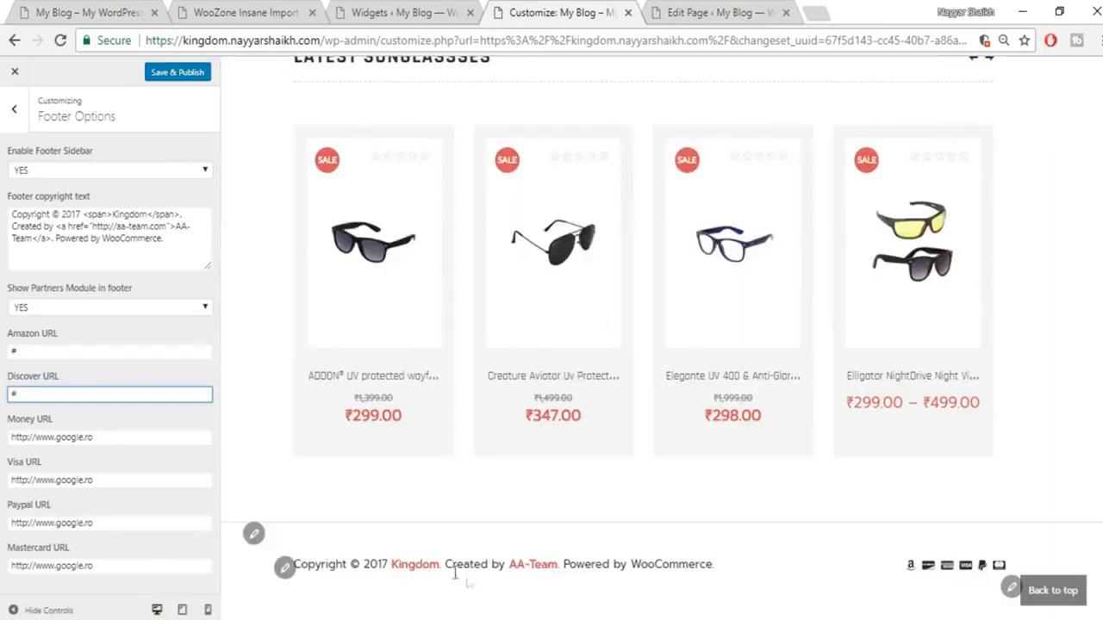
# Step: Change Kingdom to BloggDude in the copyright text and remove the Powered by WooCommerce credit
pyautogui.moveTo(112, 214); pyautogui.dragTo(145, 214)
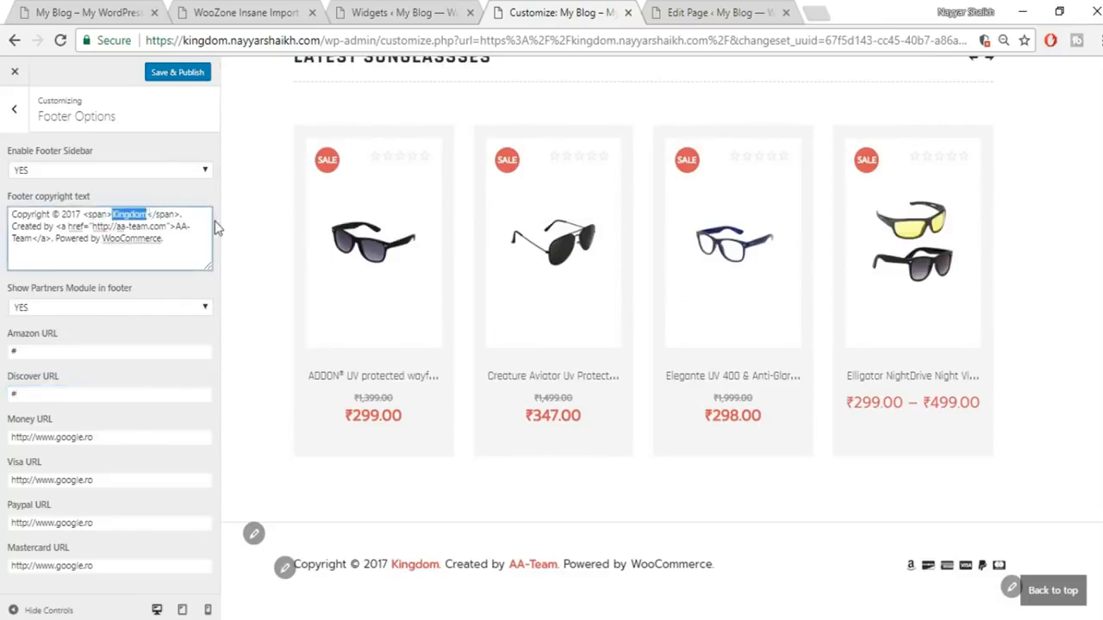
pyautogui.write('BloggDude')
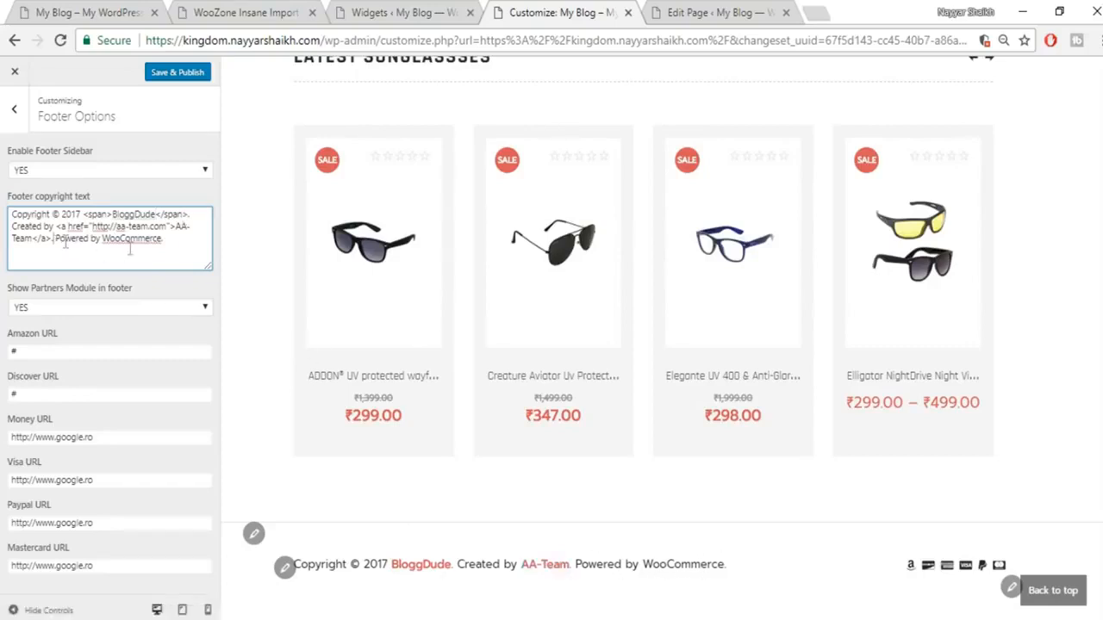
pyautogui.moveTo(55, 239); pyautogui.dragTo(223, 265)
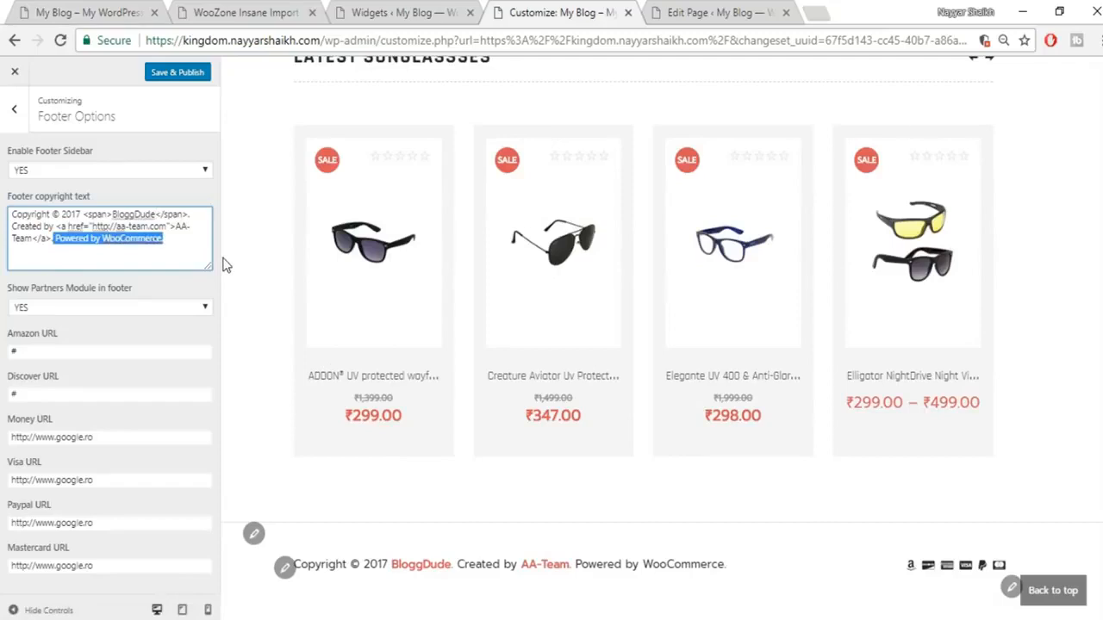
pyautogui.press('BackSpace')
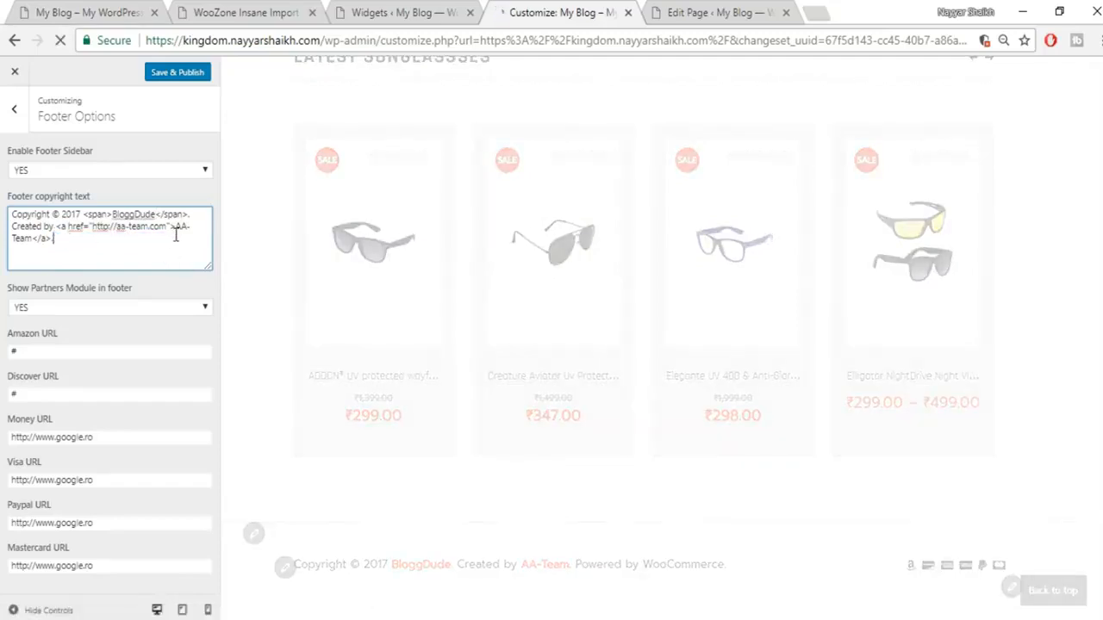
pyautogui.moveTo(183, 238); pyautogui.dragTo(178, 226)
pyautogui.click(108, 238)
# Step: Replace the AA-Team credit with the owner's name linking to #, and publish
pyautogui.moveTo(175, 231); pyautogui.dragTo(32, 240)
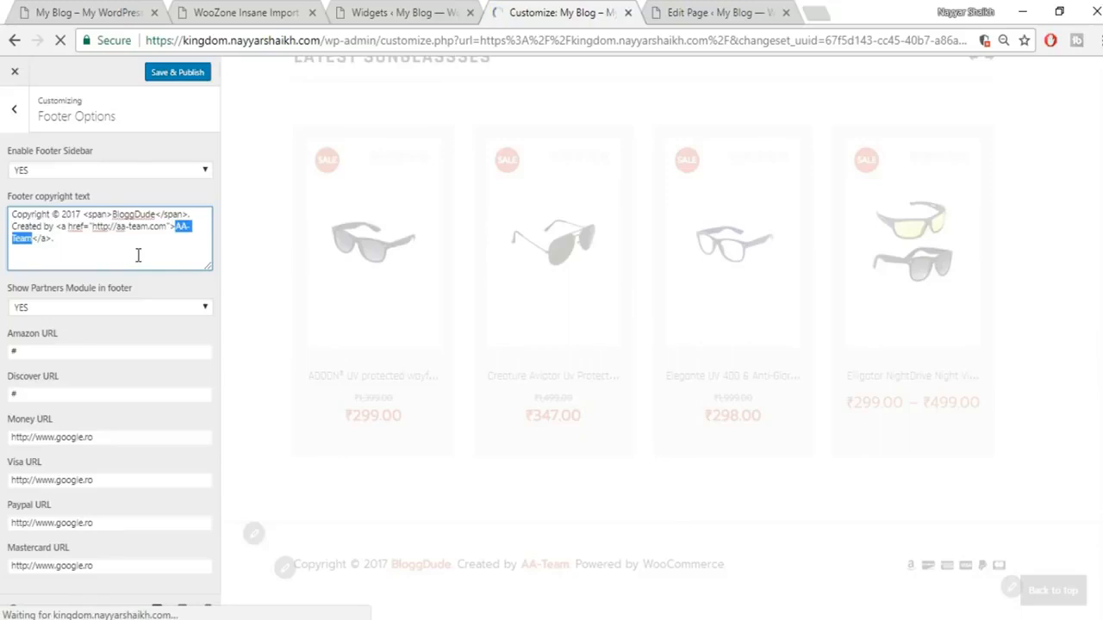
pyautogui.write('Nayyar Shaikh')
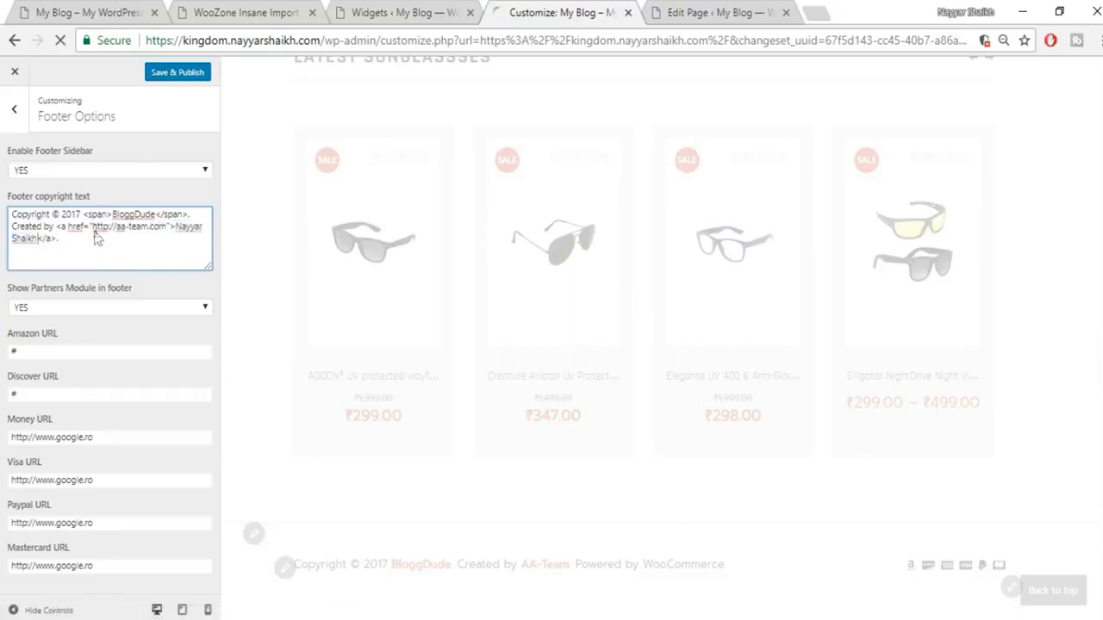
pyautogui.moveTo(144, 226); pyautogui.dragTo(165, 227)
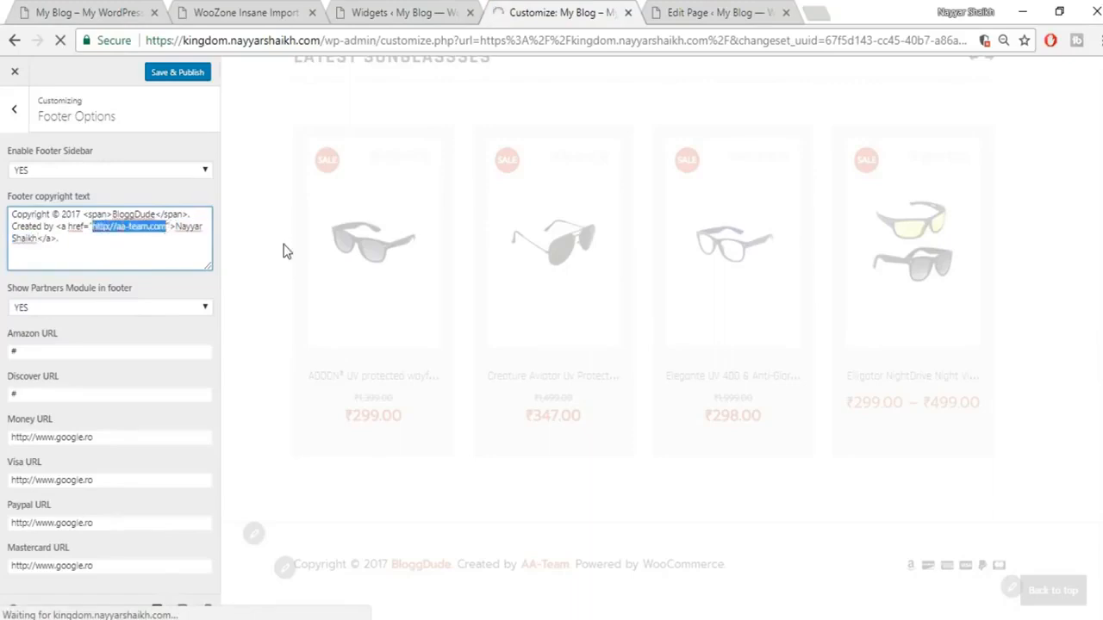
pyautogui.press('BackSpace')
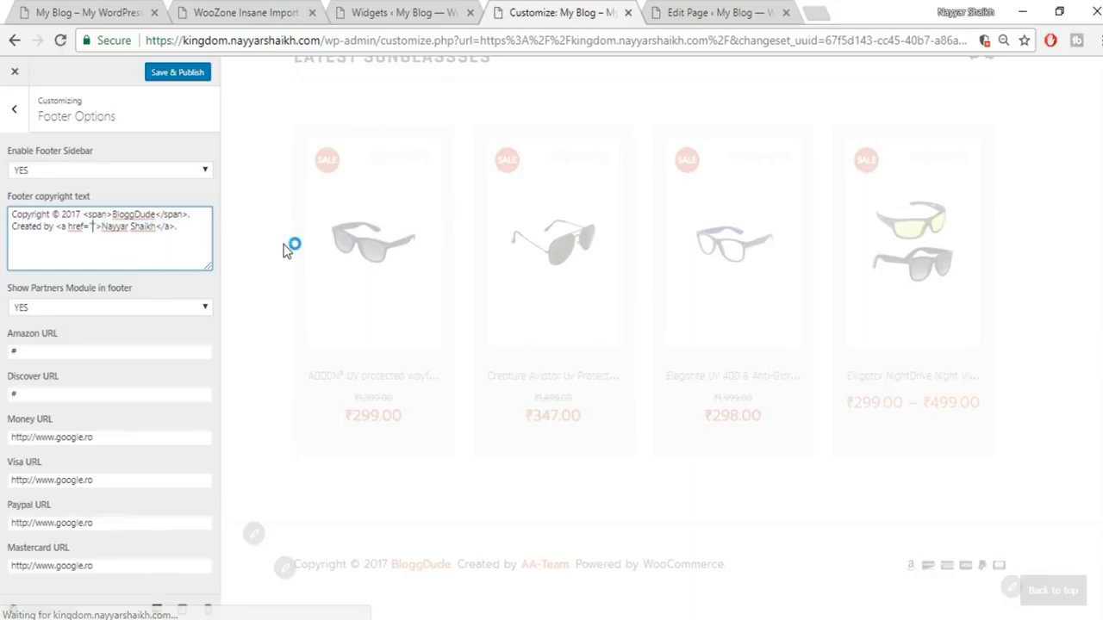
pyautogui.write('#')
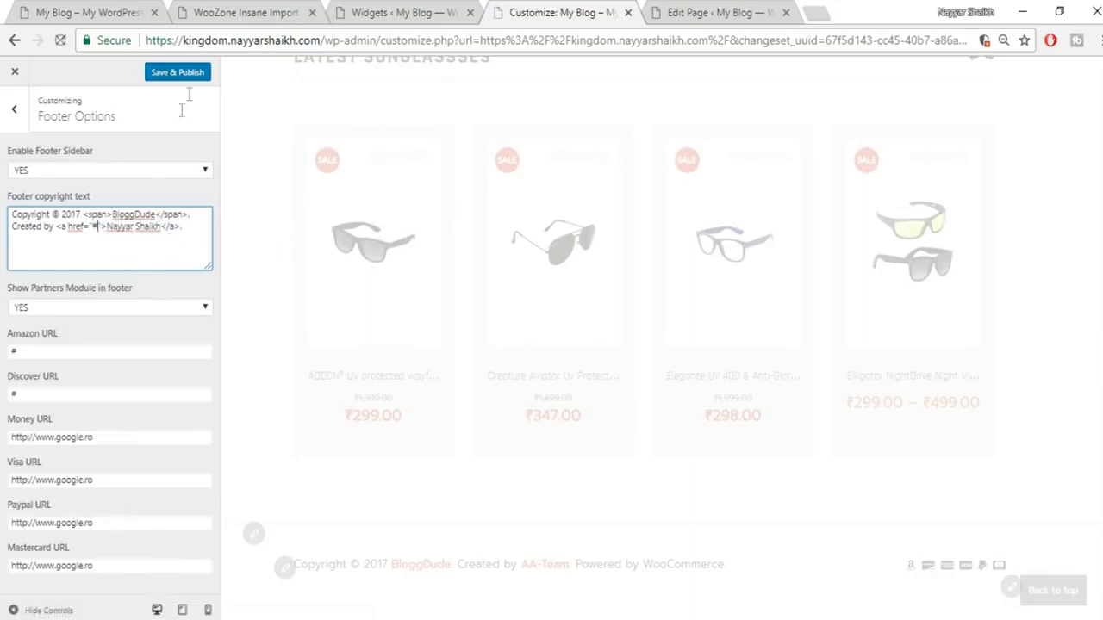
pyautogui.click(187, 75)
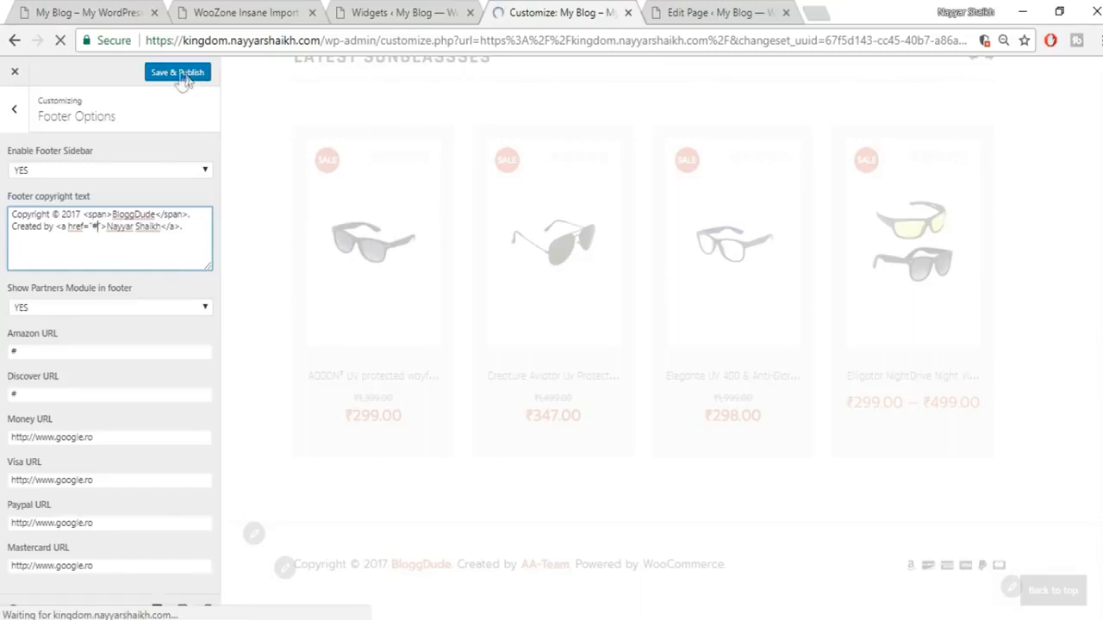
pyautogui.click(178, 76)
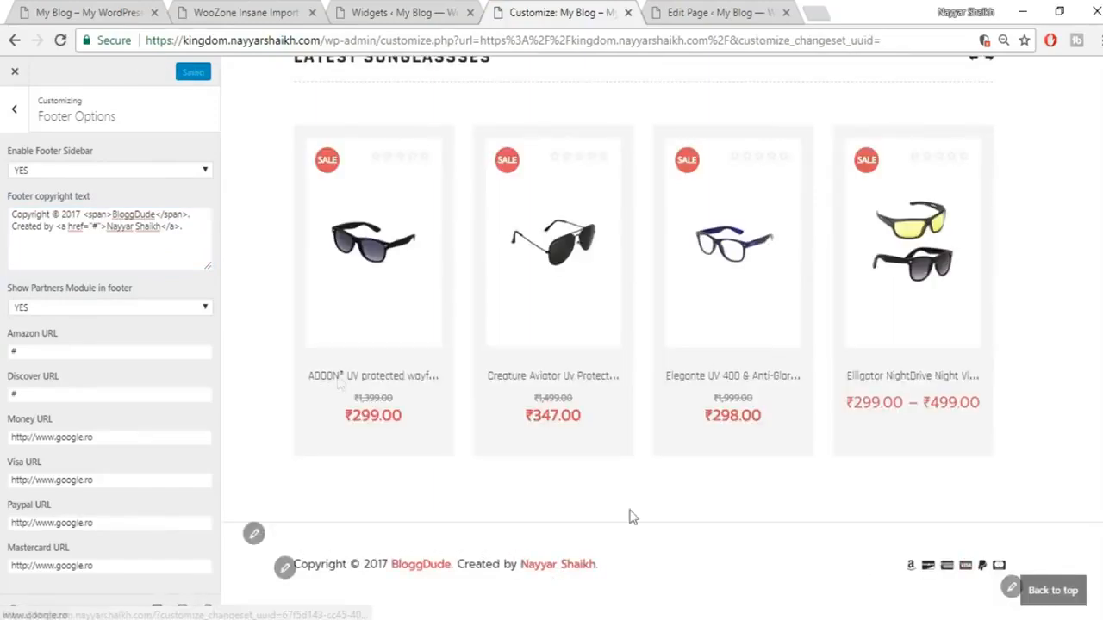
# Step: Close the Customizer and open the Maddy Men's Combo Pack of 3 product page
pyautogui.click(9, 77)
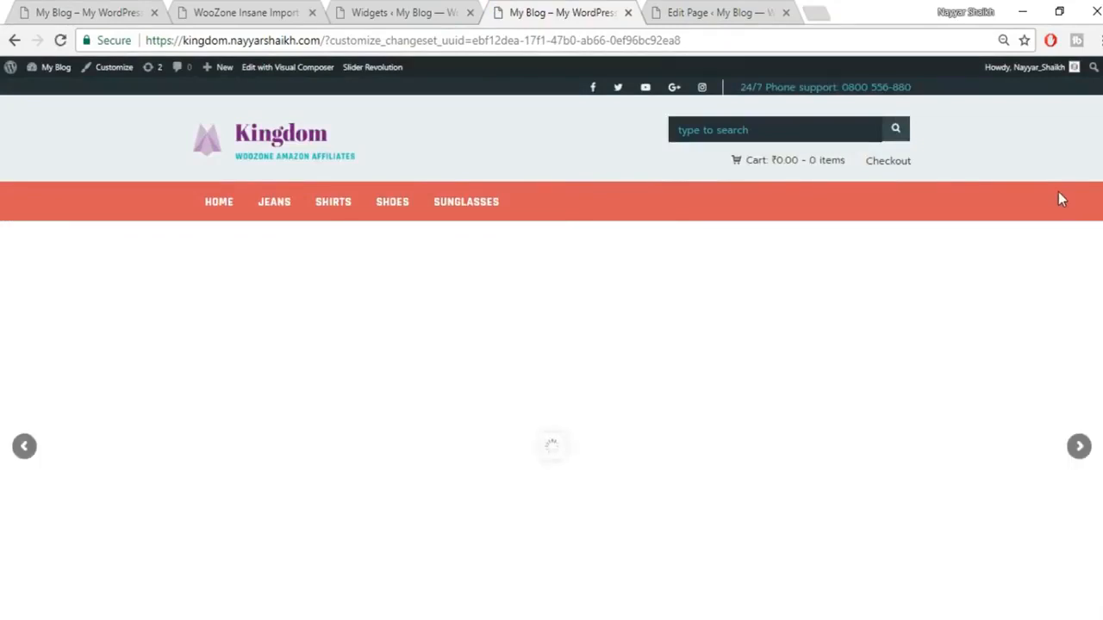
pyautogui.scroll(-7, 1060, 198)
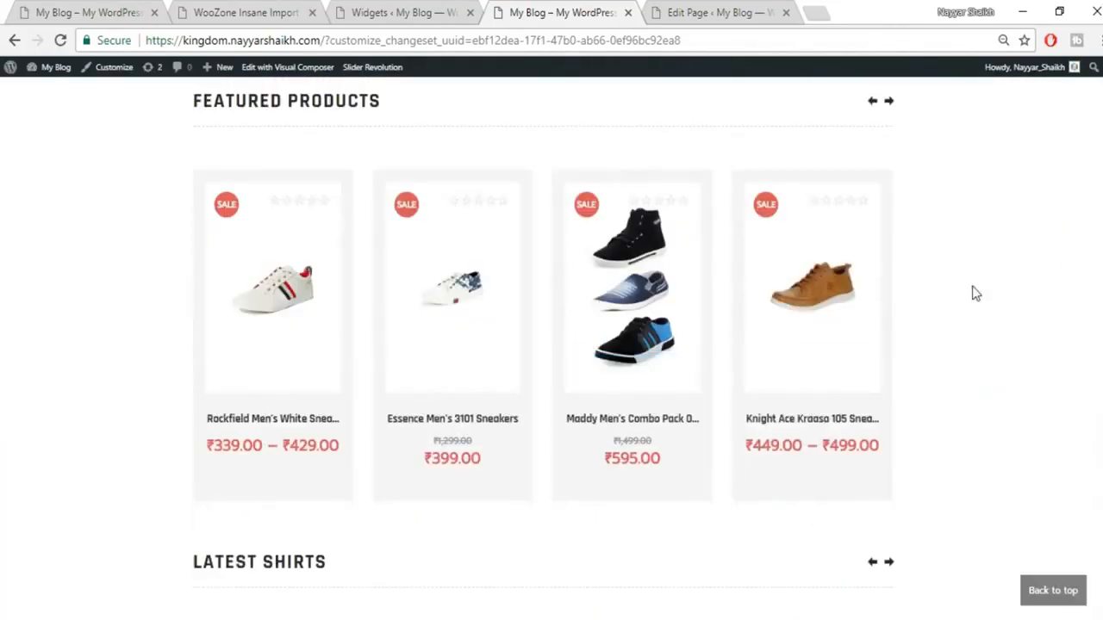
pyautogui.click(668, 273)
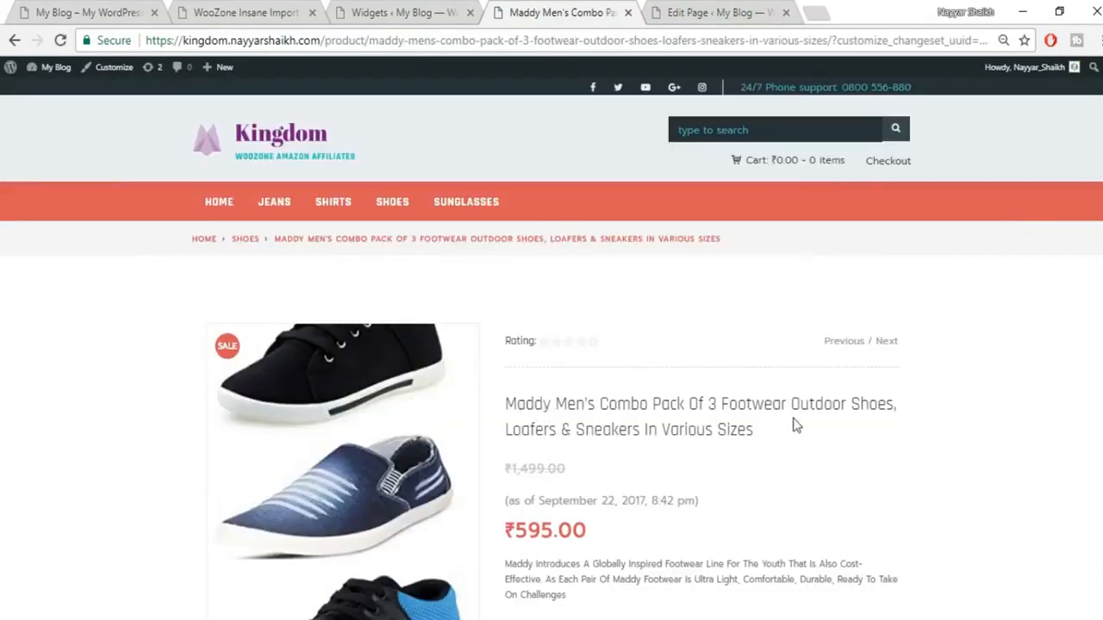
pyautogui.scroll(-1, 513, 471)
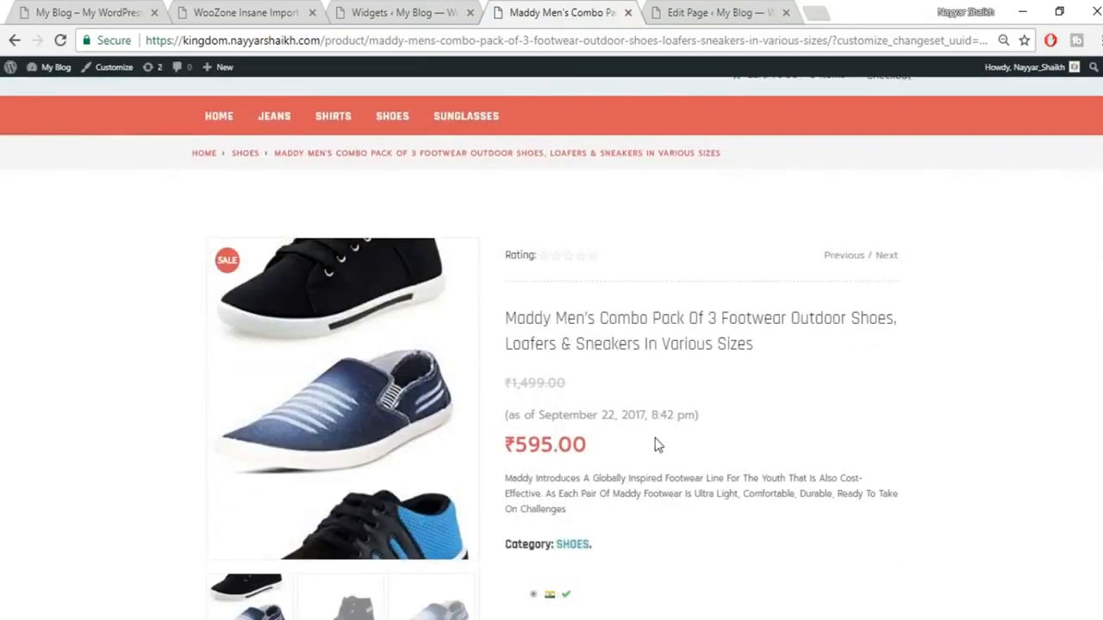
pyautogui.scroll(-1, 654, 441)
pyautogui.scroll(-1, 751, 387)
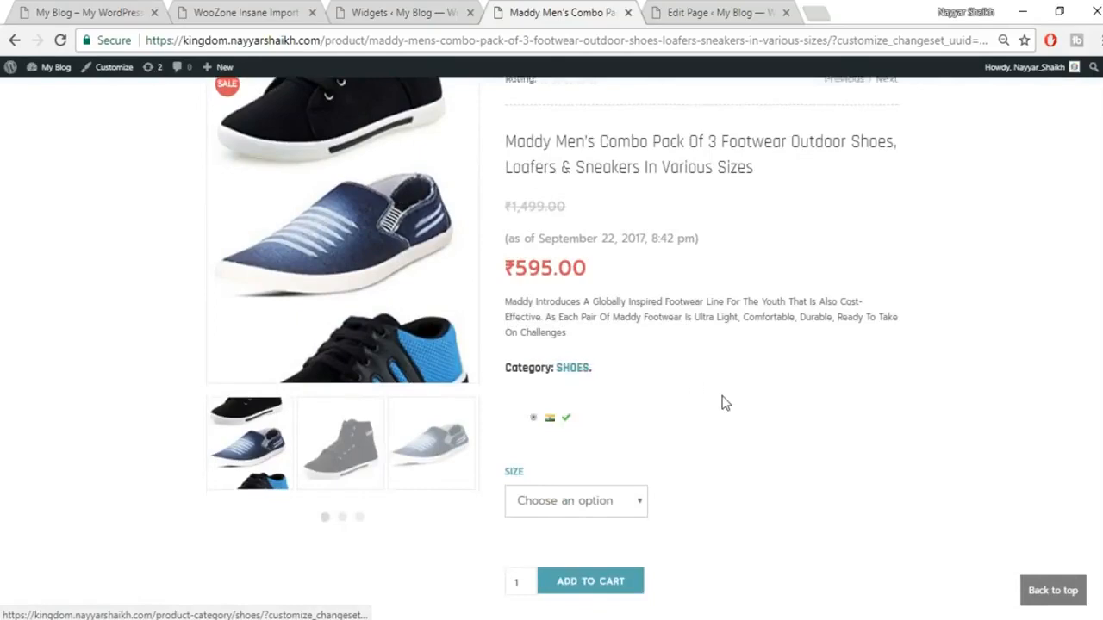
pyautogui.scroll(-2, 721, 401)
pyautogui.scroll(1, 660, 352)
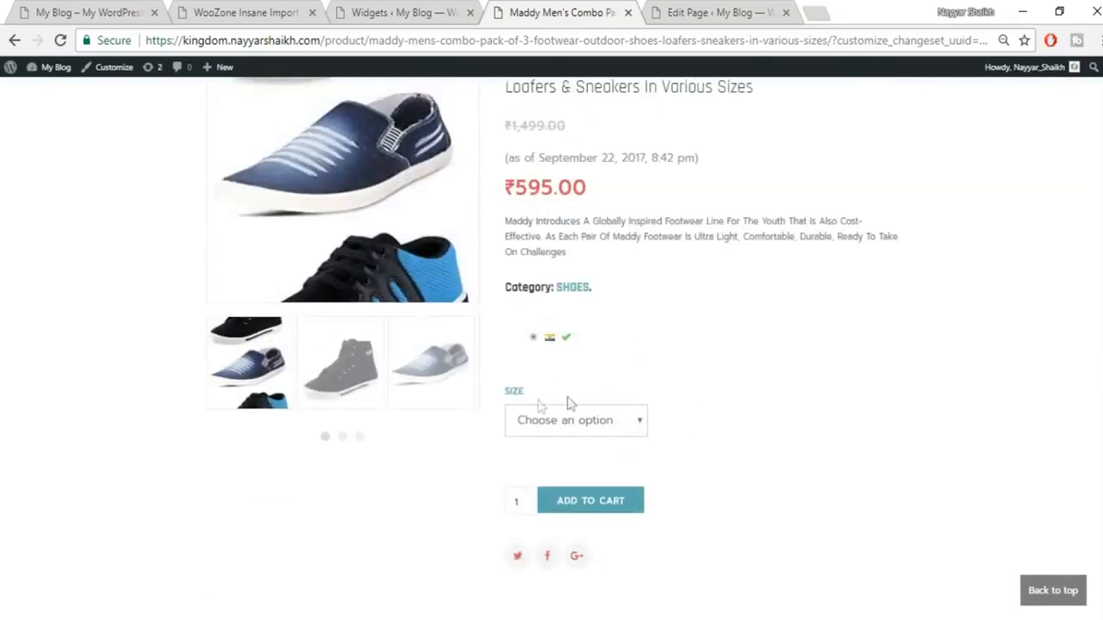
# Step: Choose size 7, view the reviews and additional information, and add it to the cart
pyautogui.click(576, 423)
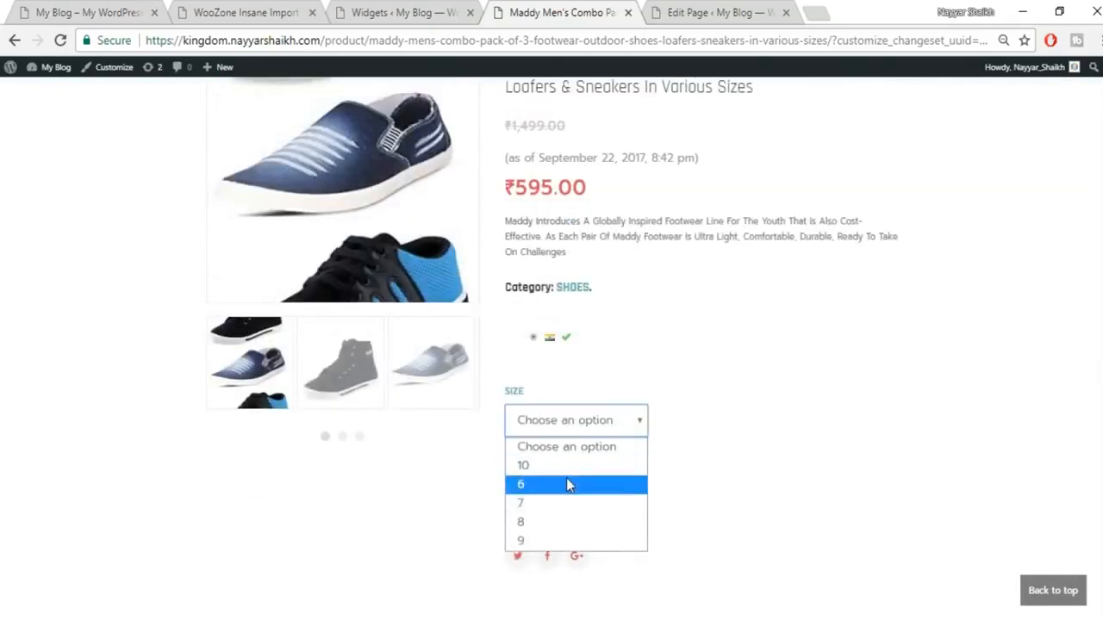
pyautogui.click(560, 504)
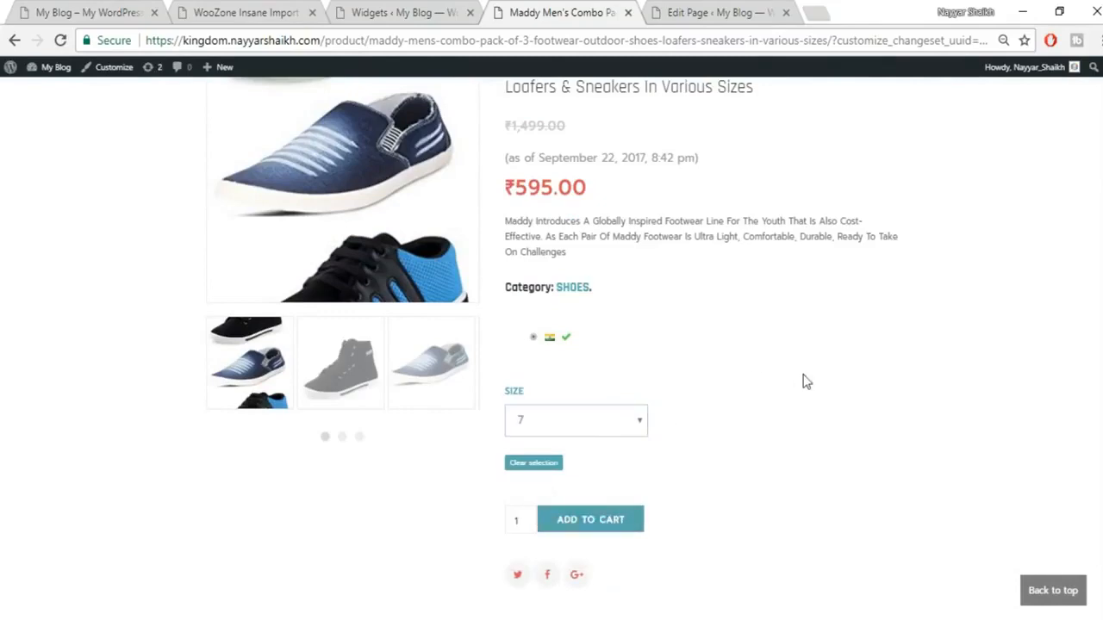
pyautogui.scroll(-1, 805, 382)
pyautogui.scroll(-3, 500, 414)
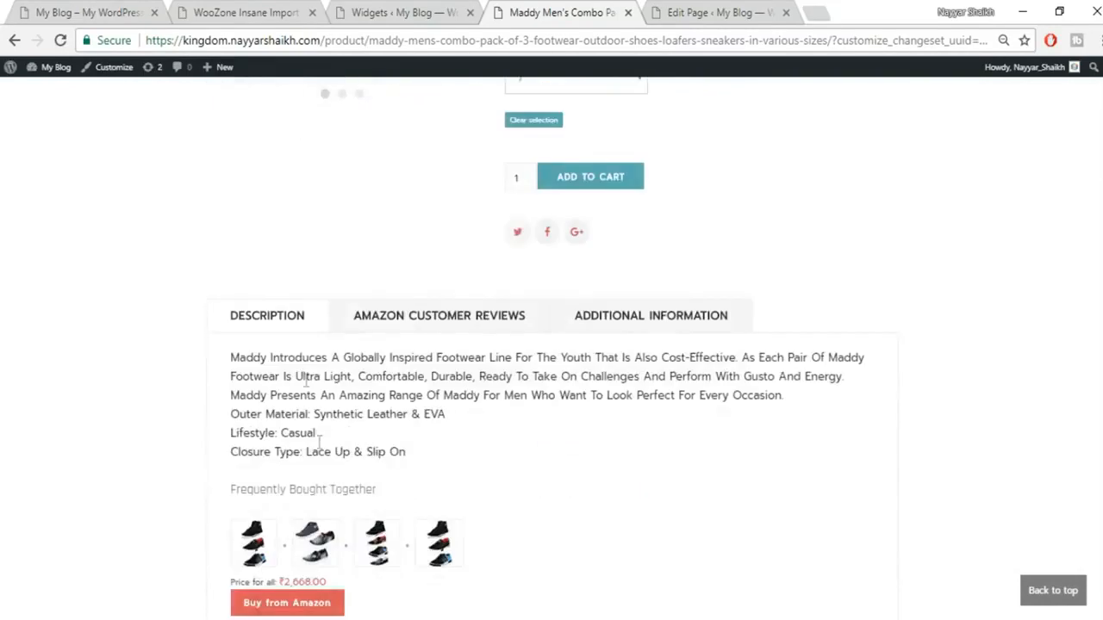
pyautogui.scroll(-2, 473, 342)
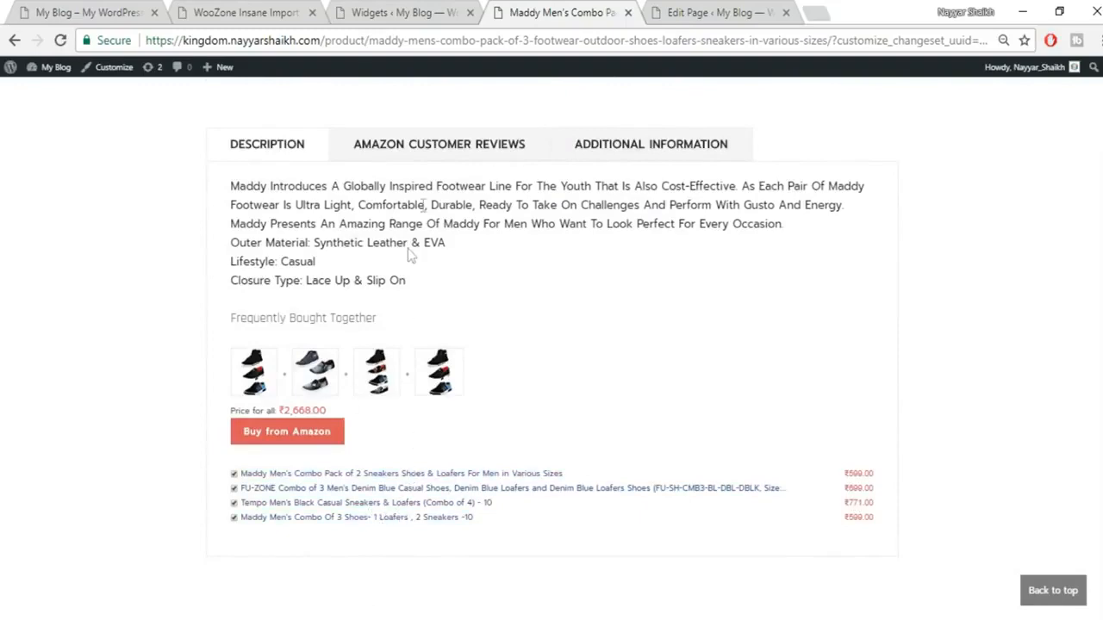
pyautogui.click(458, 150)
pyautogui.click(631, 153)
pyautogui.scroll(5, 913, 381)
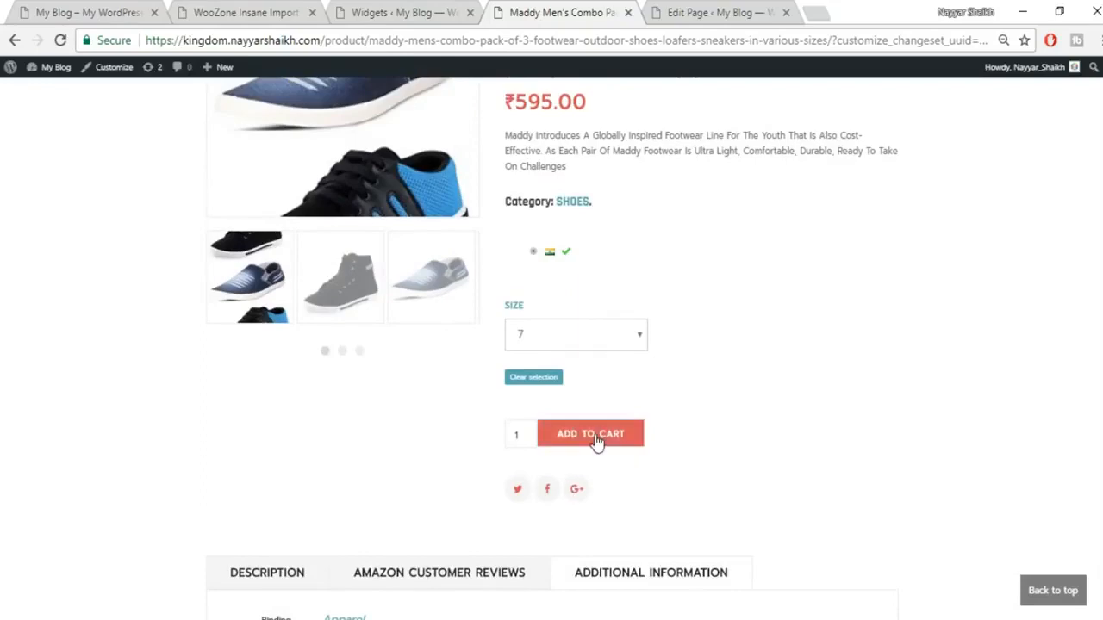
pyautogui.scroll(2, 788, 428)
pyautogui.click(586, 524)
pyautogui.scroll(2, 655, 503)
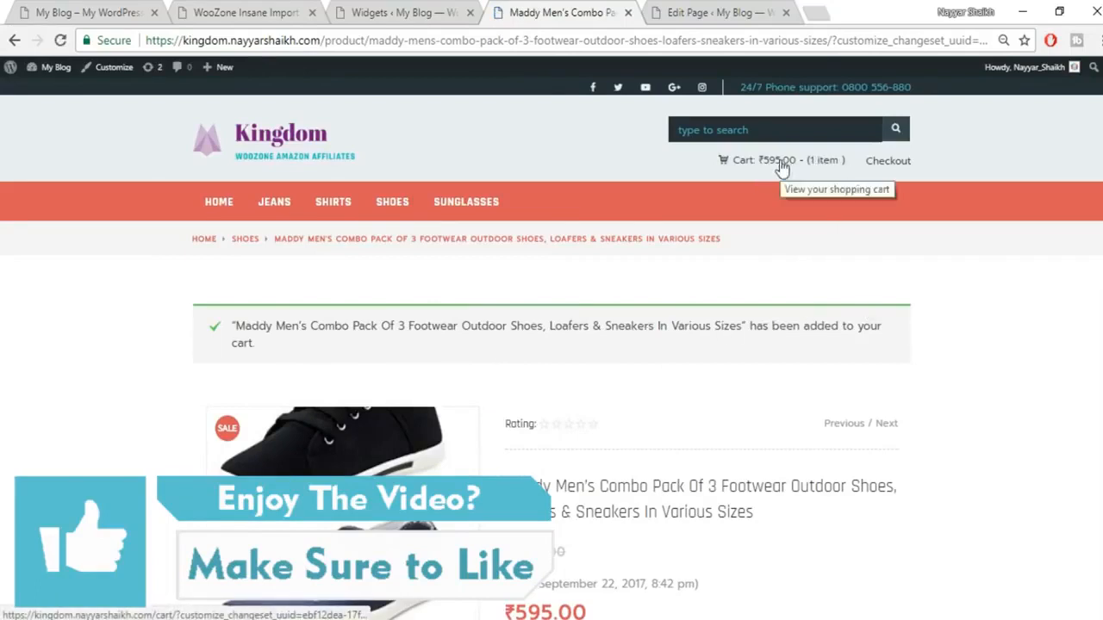
# Step: Open the cart and view Cart Totals showing the combo pack at ₹595.00
pyautogui.click(778, 169)
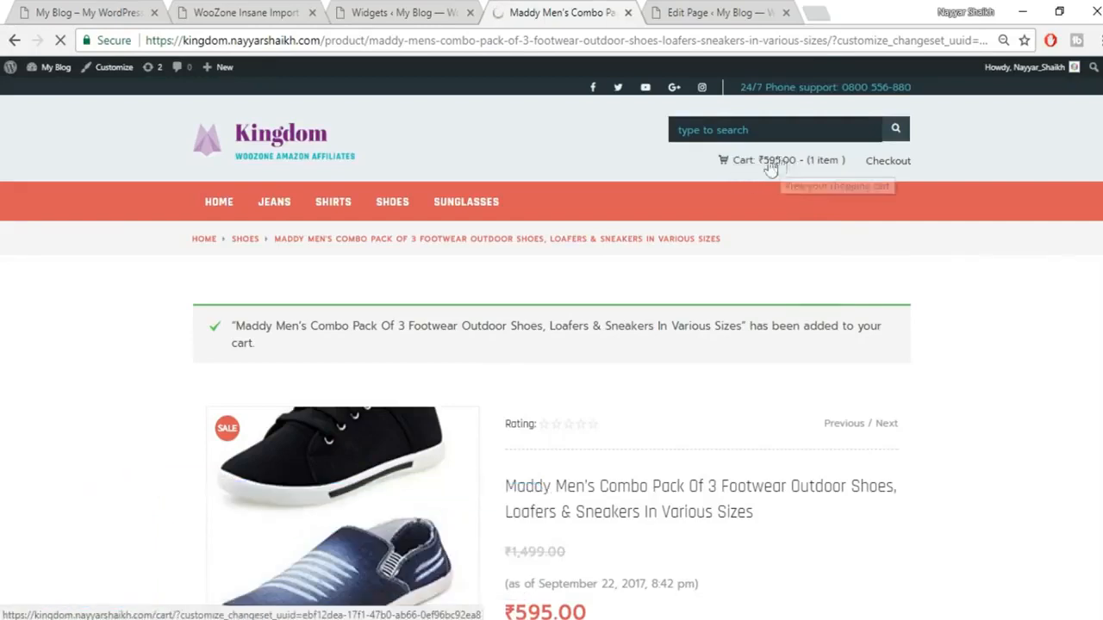
pyautogui.click(778, 169)
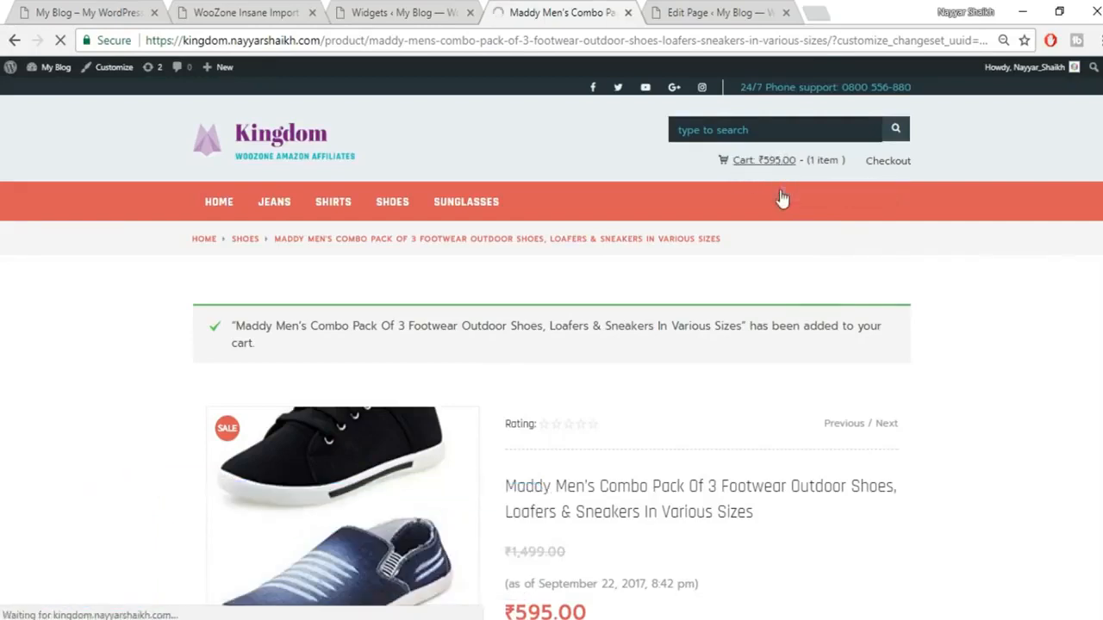
pyautogui.scroll(-3, 965, 302)
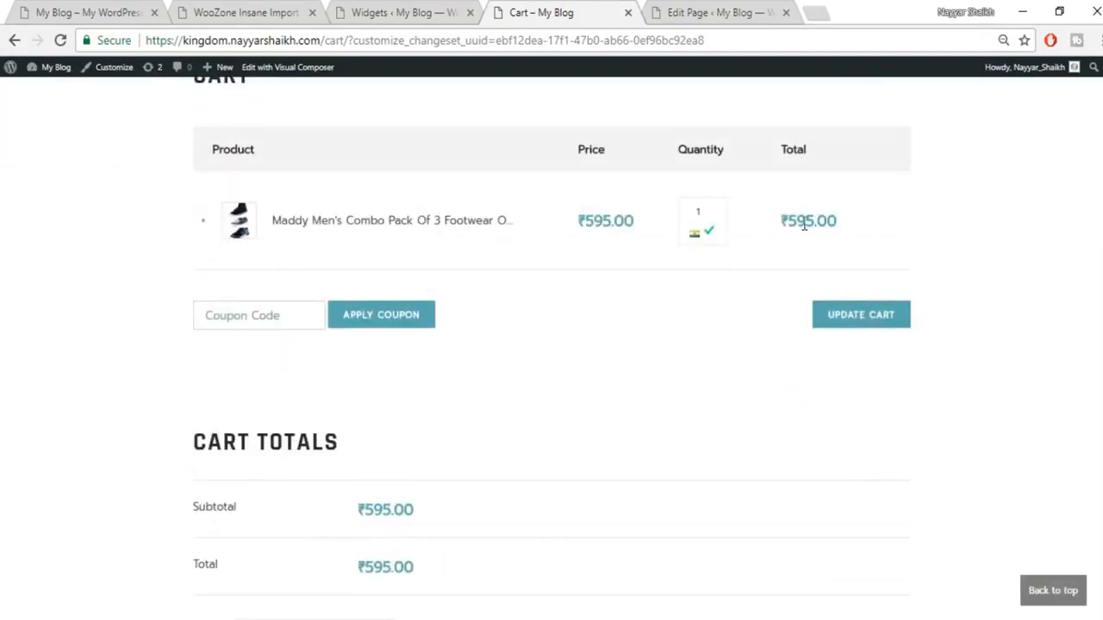
pyautogui.scroll(-2, 1004, 364)
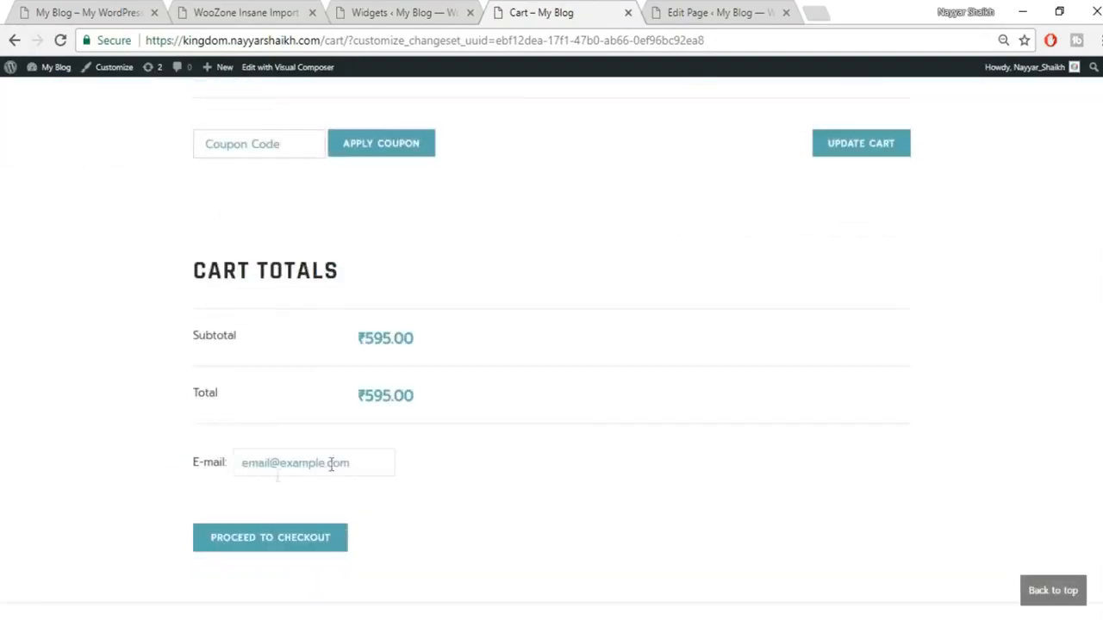
# Step: Proceed to checkout on Amazon.in and highlight the AssociateTag in the address bar
pyautogui.click(280, 548)
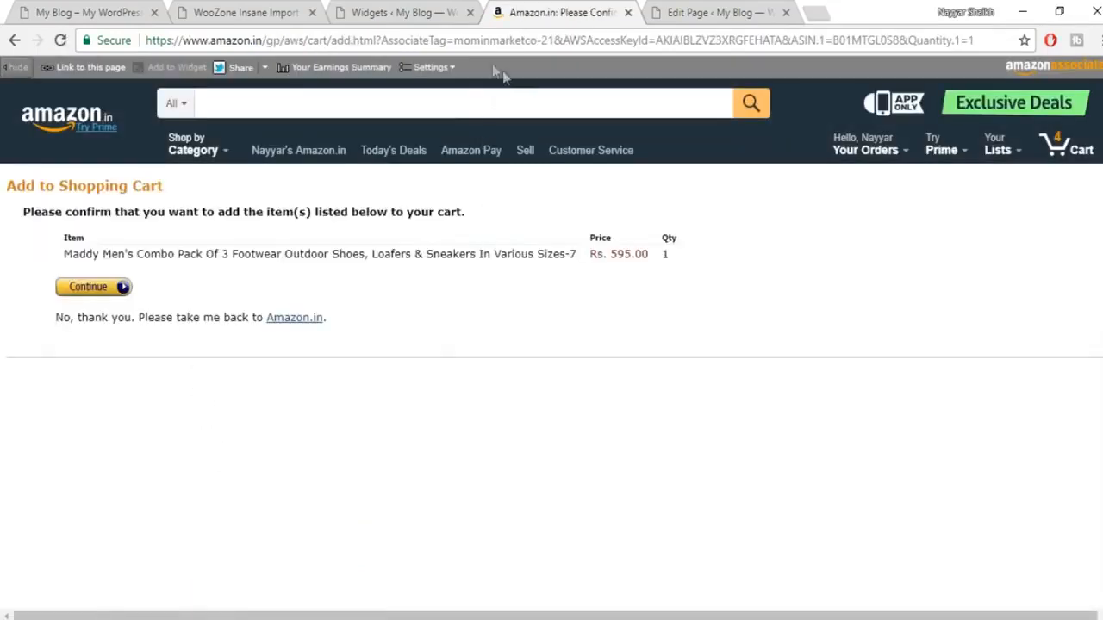
pyautogui.moveTo(454, 41); pyautogui.dragTo(556, 38)
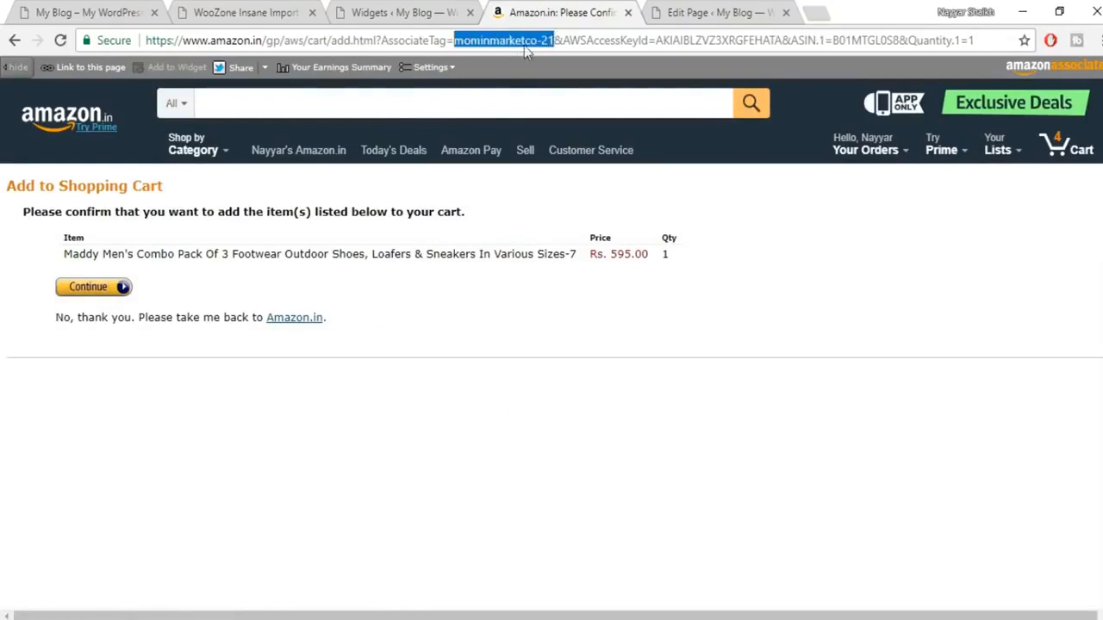